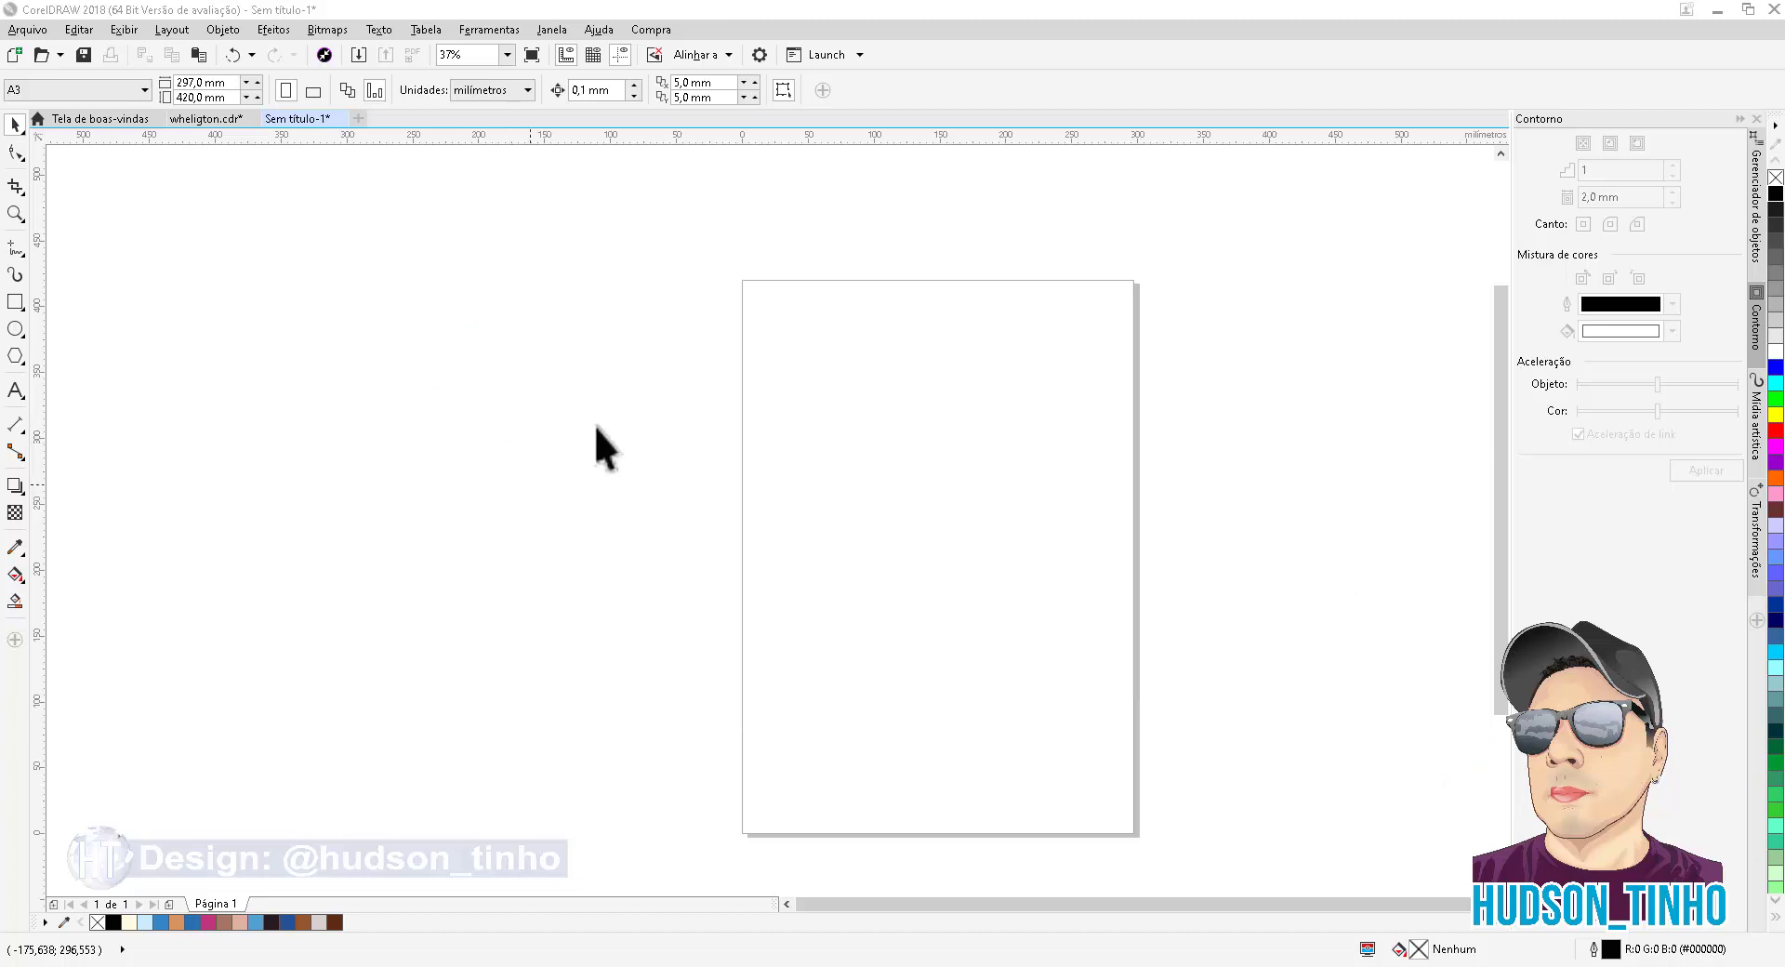
Import f97044457f19a8728fcf92dbfd715acb.jpg onto the A3 page and scale it proportionally to the page width, about 292 mm wide
{"action": "right_click", "coordinate": [629, 372]}
{"action": "left_click", "coordinate": [696, 478]}
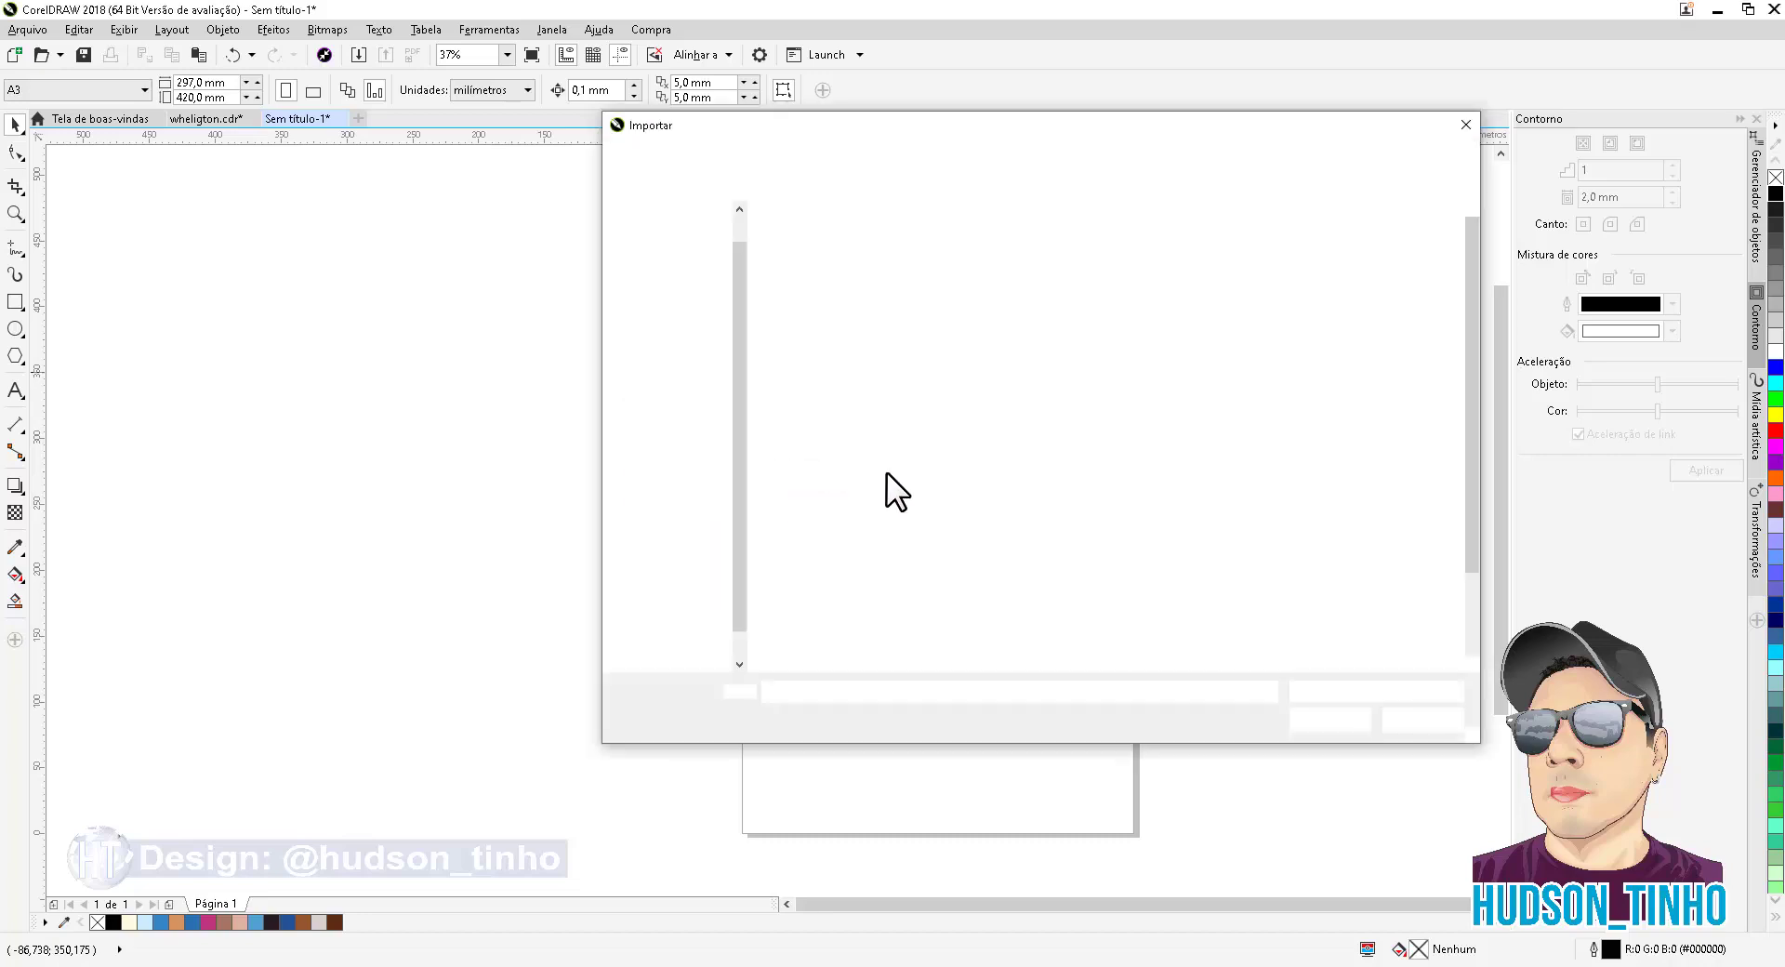
{"action": "scroll", "coordinate": [1175, 541], "scroll_direction": "down", "scroll_amount": 1}
{"action": "left_click", "coordinate": [1175, 541]}
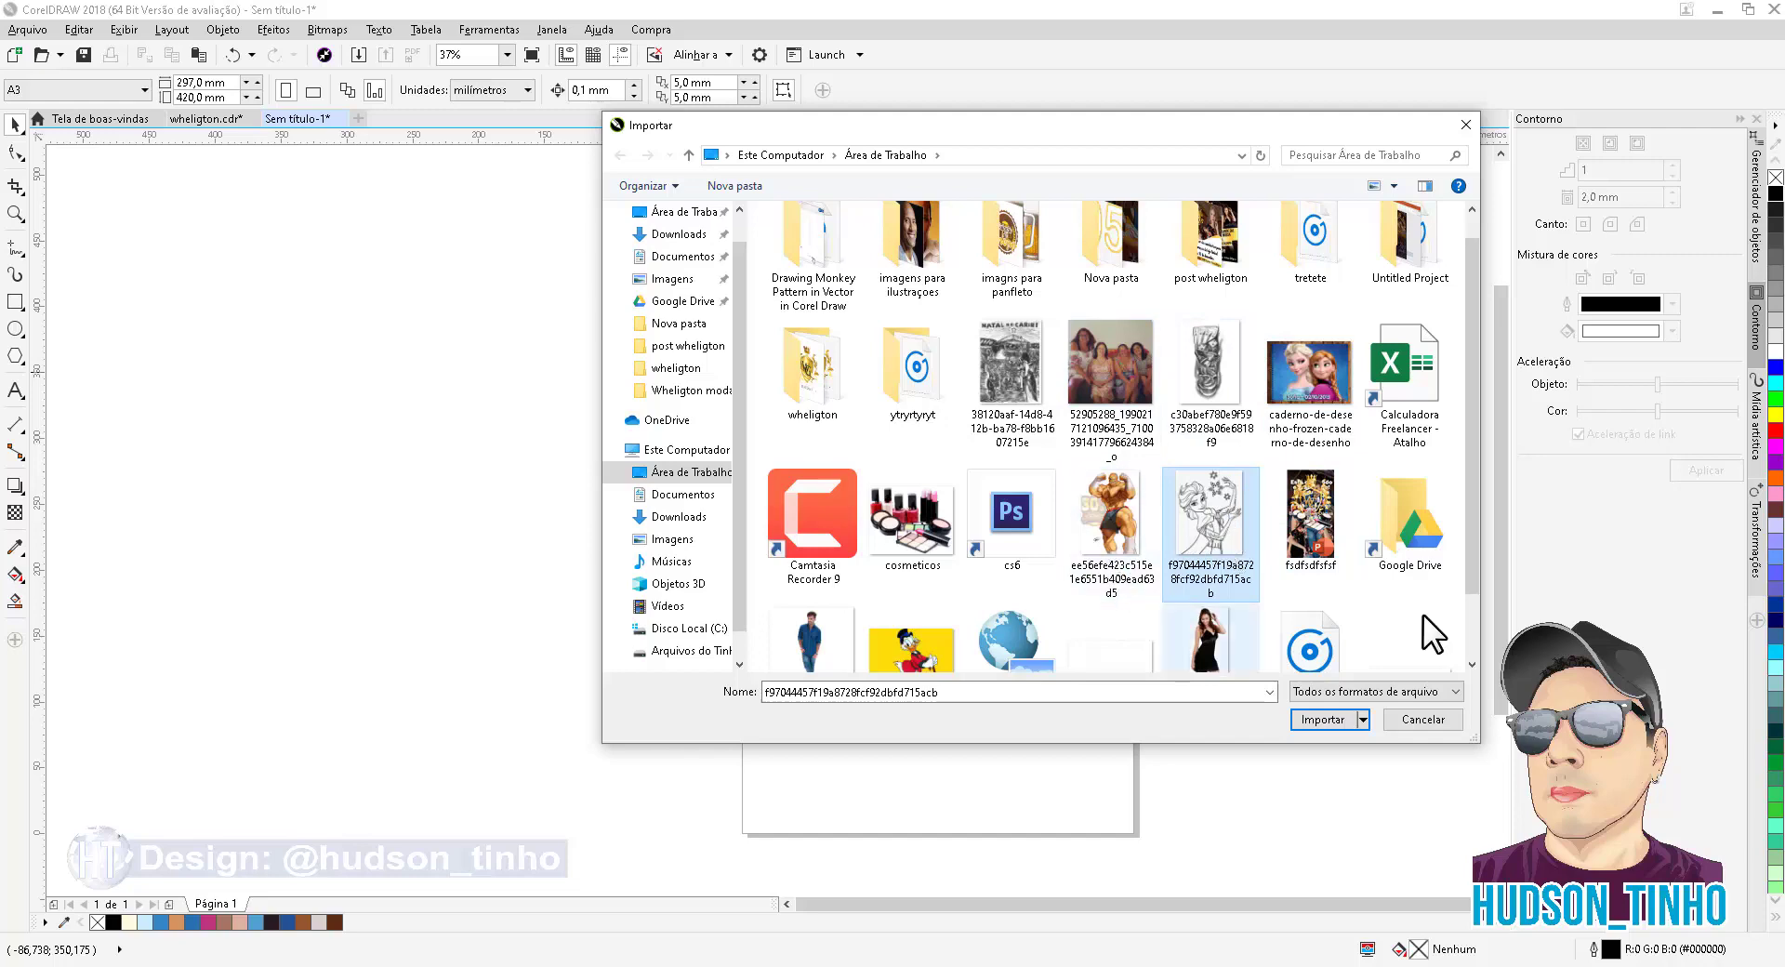
{"action": "left_click", "coordinate": [1315, 718]}
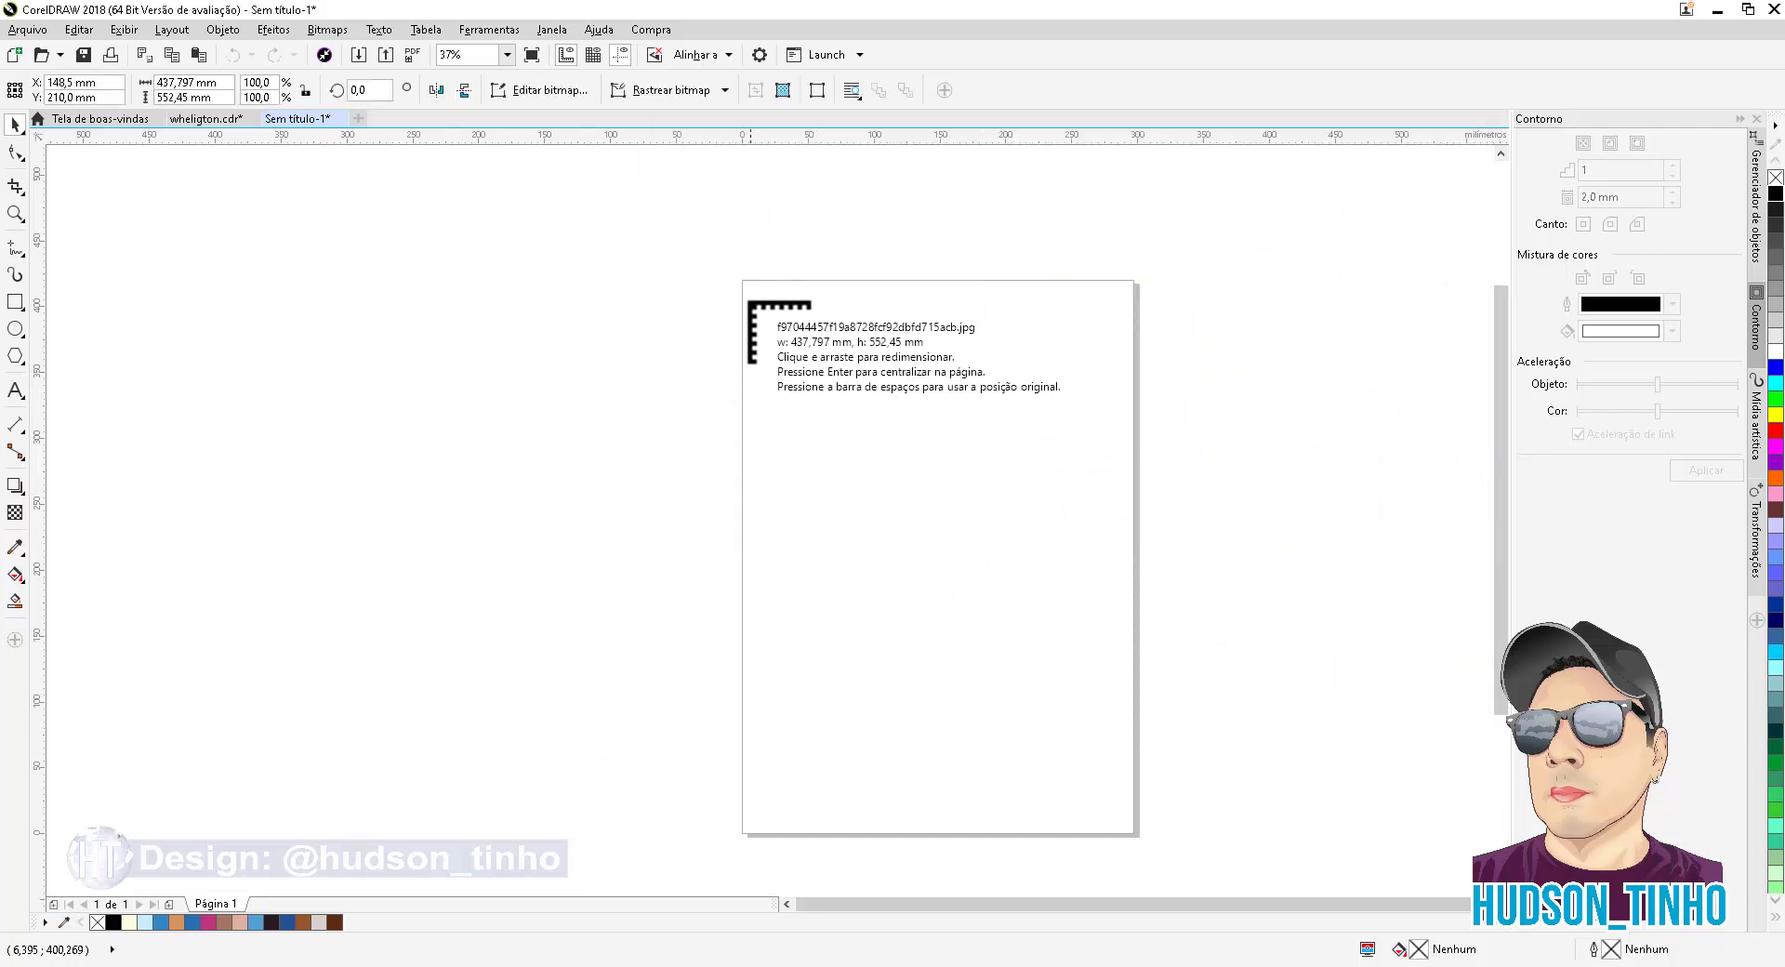
{"action": "left_click_drag", "start_coordinate": [744, 282], "coordinate": [1136, 789]}
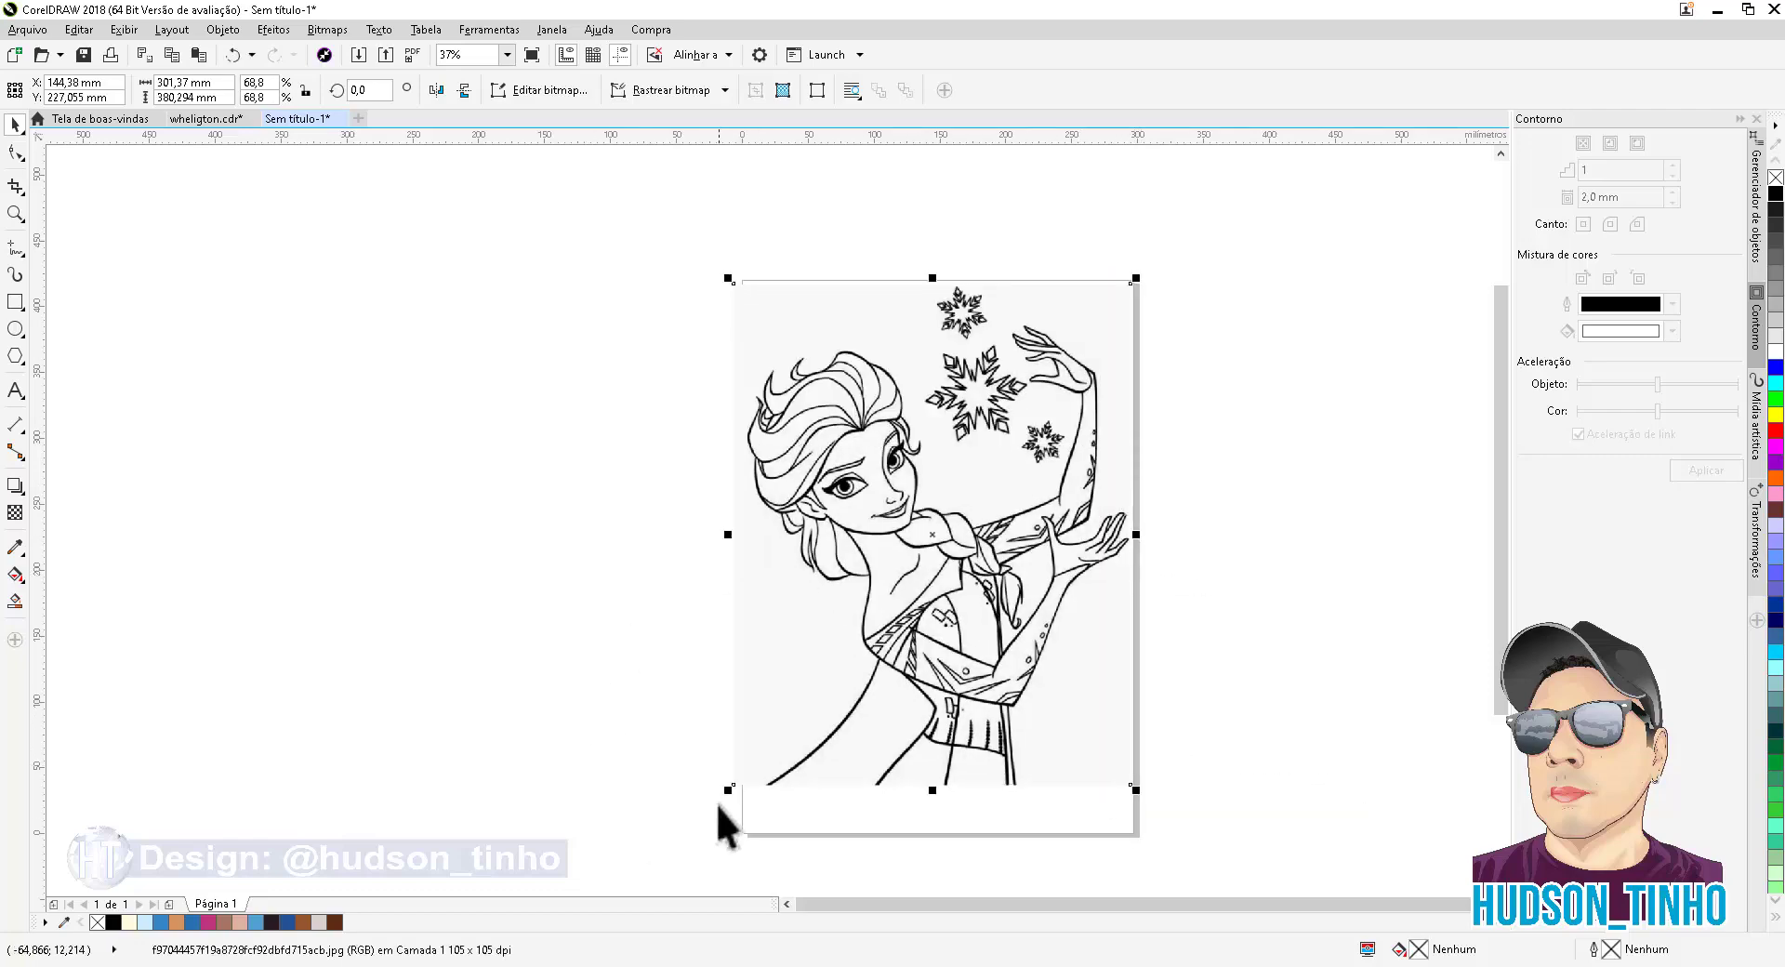
{"action": "left_click_drag", "start_coordinate": [729, 790], "coordinate": [742, 772]}
{"action": "left_click_drag", "start_coordinate": [841, 593], "coordinate": [841, 593]}
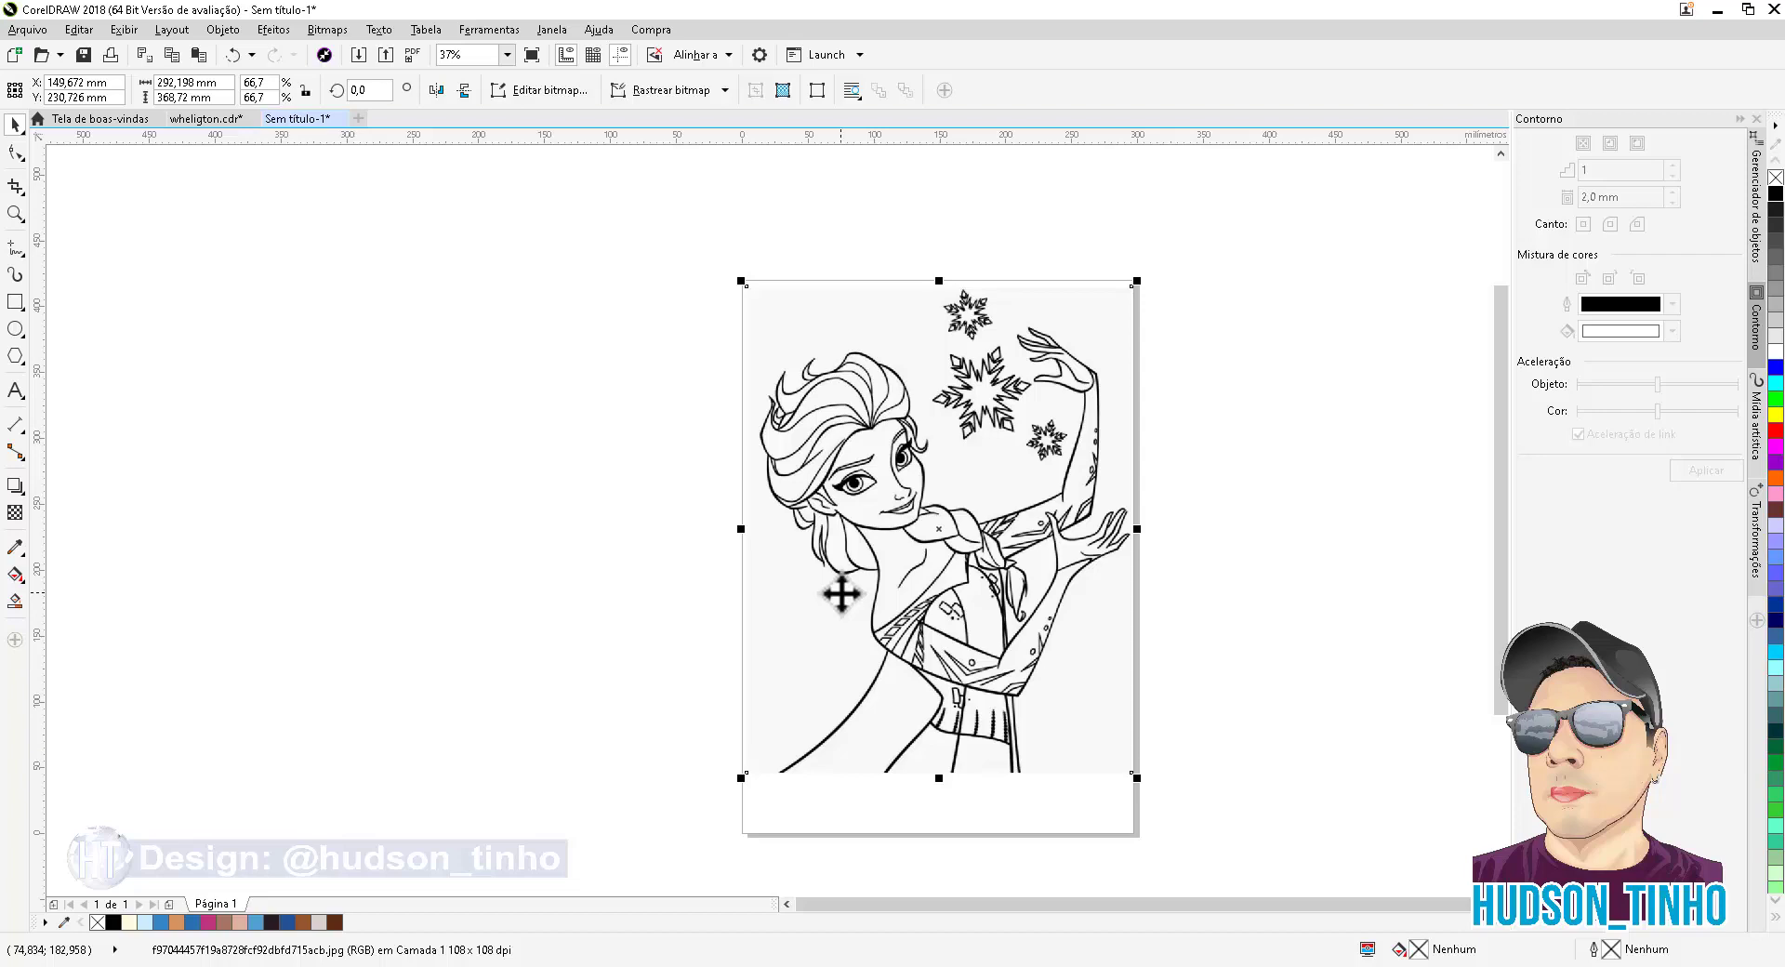
Start converting the imported bitmap to black and white (1 bit) with the Linha artística conversion method
{"action": "scroll", "coordinate": [821, 391], "scroll_direction": "up", "scroll_amount": 2}
{"action": "scroll", "coordinate": [884, 285], "scroll_direction": "up", "scroll_amount": 2}
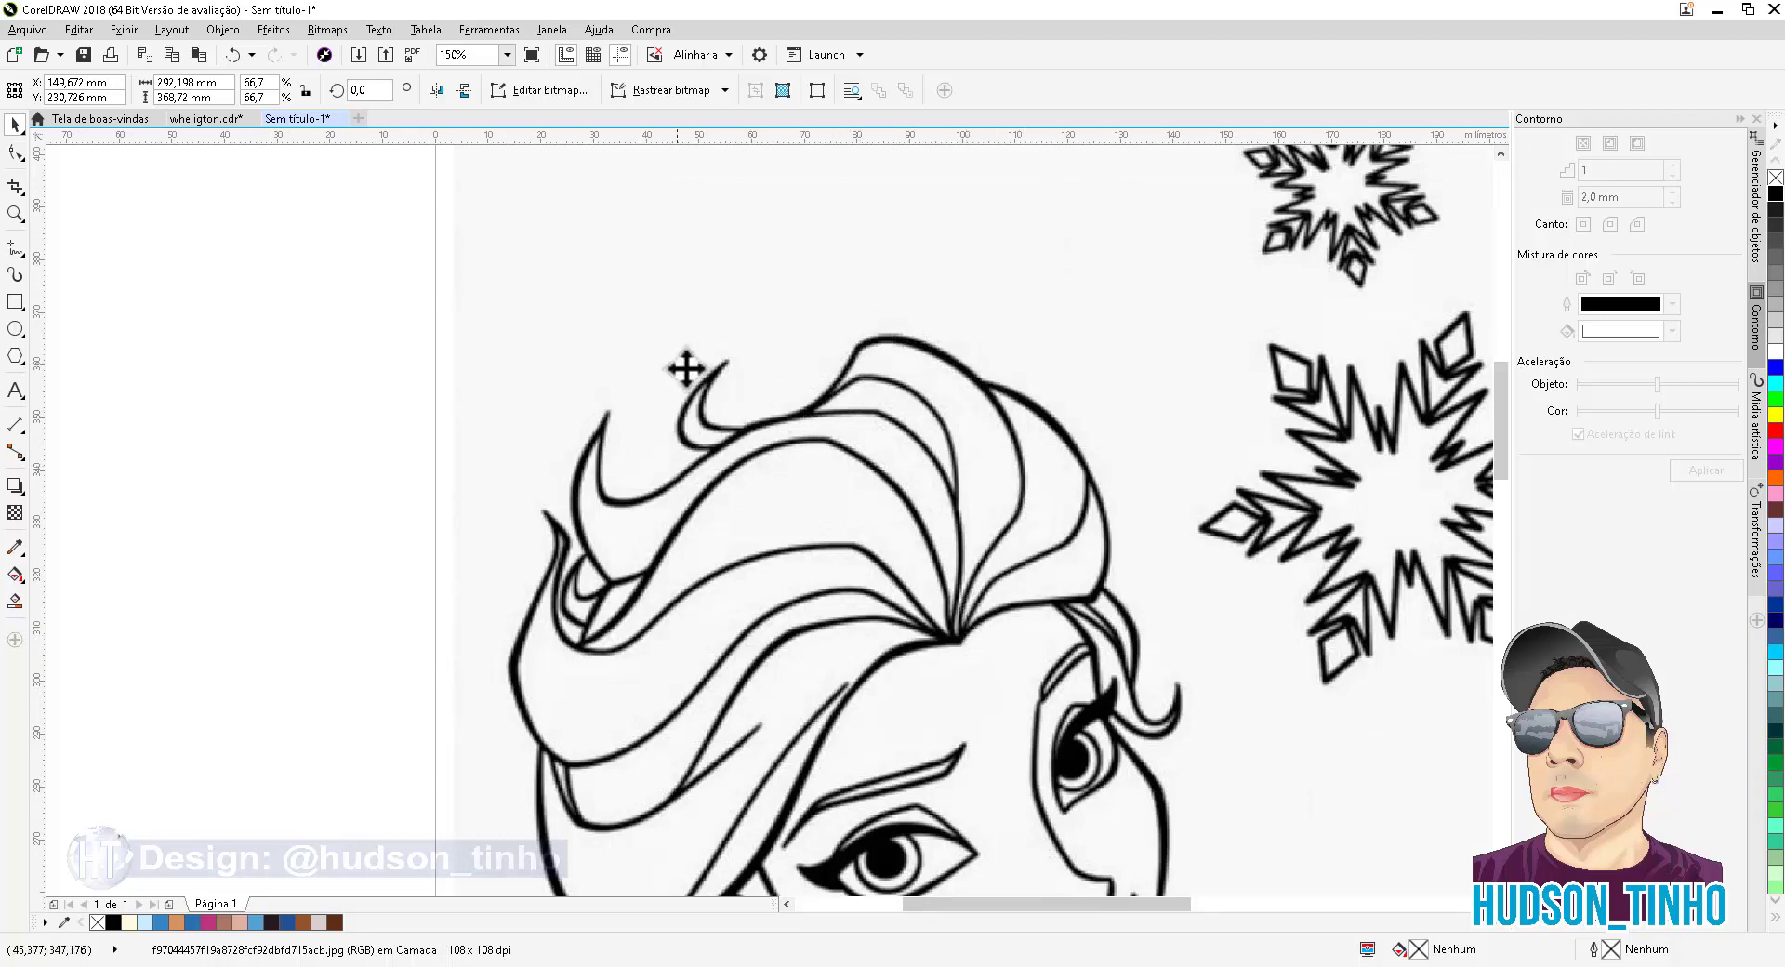
{"action": "scroll", "coordinate": [906, 441], "scroll_direction": "down", "scroll_amount": 2}
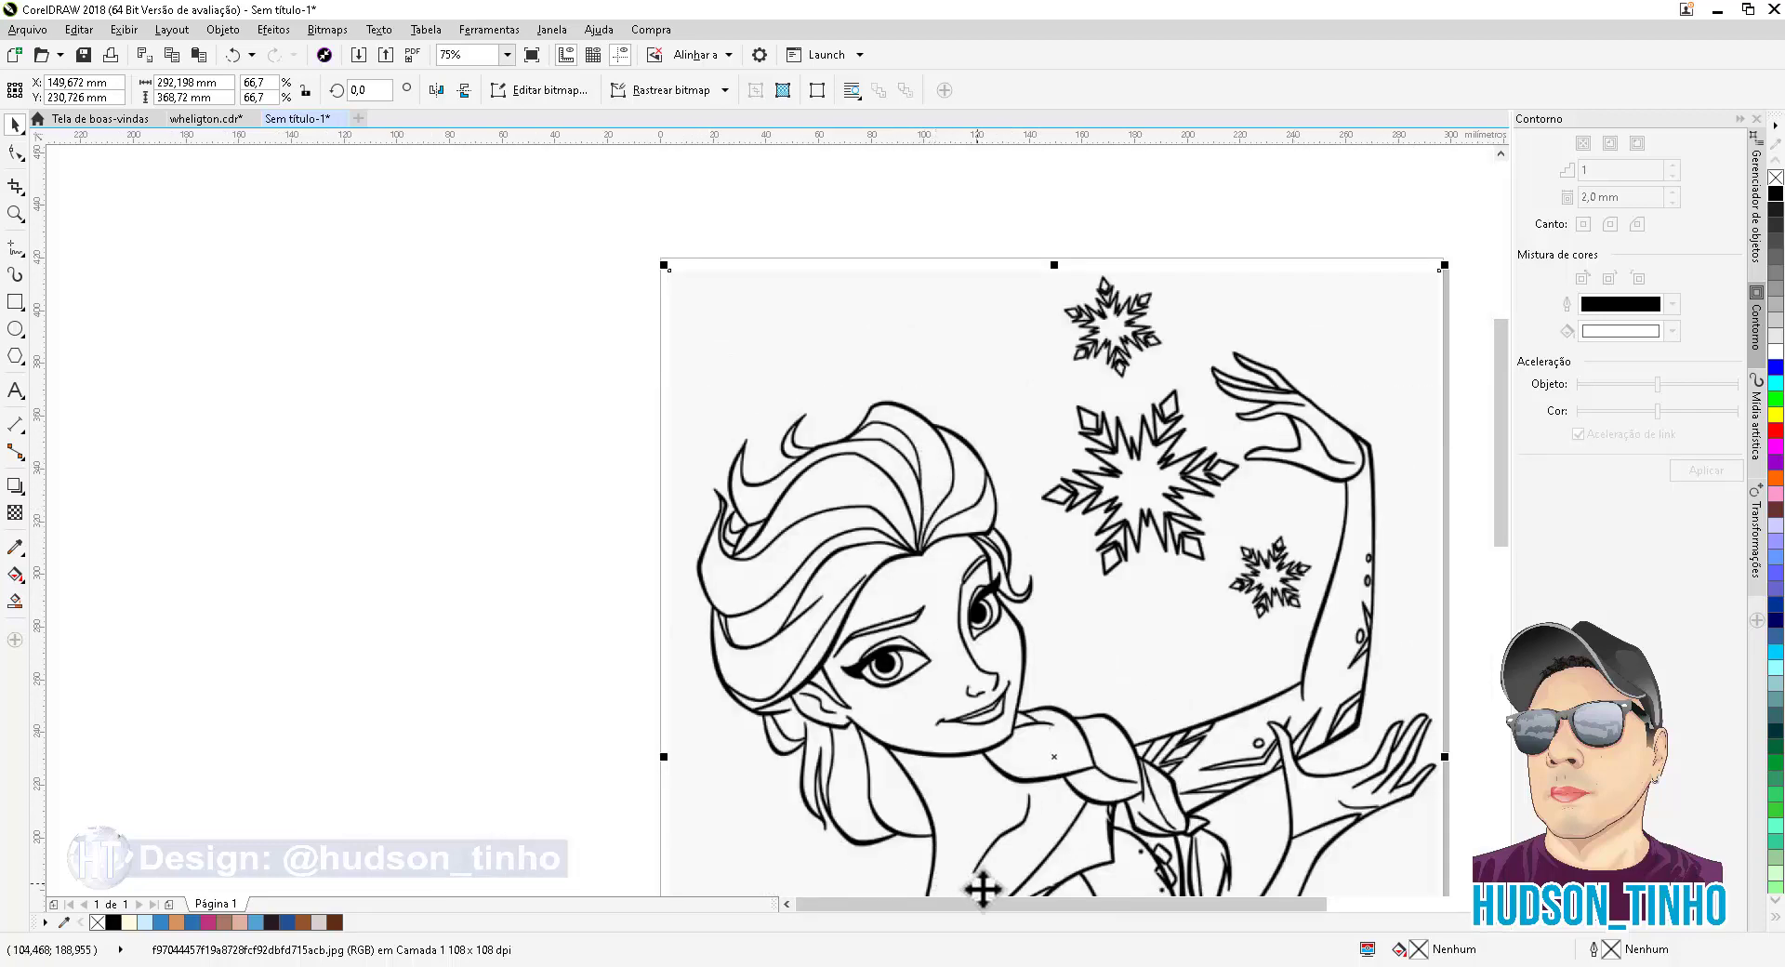
{"action": "left_click_drag", "start_coordinate": [993, 902], "coordinate": [1017, 902]}
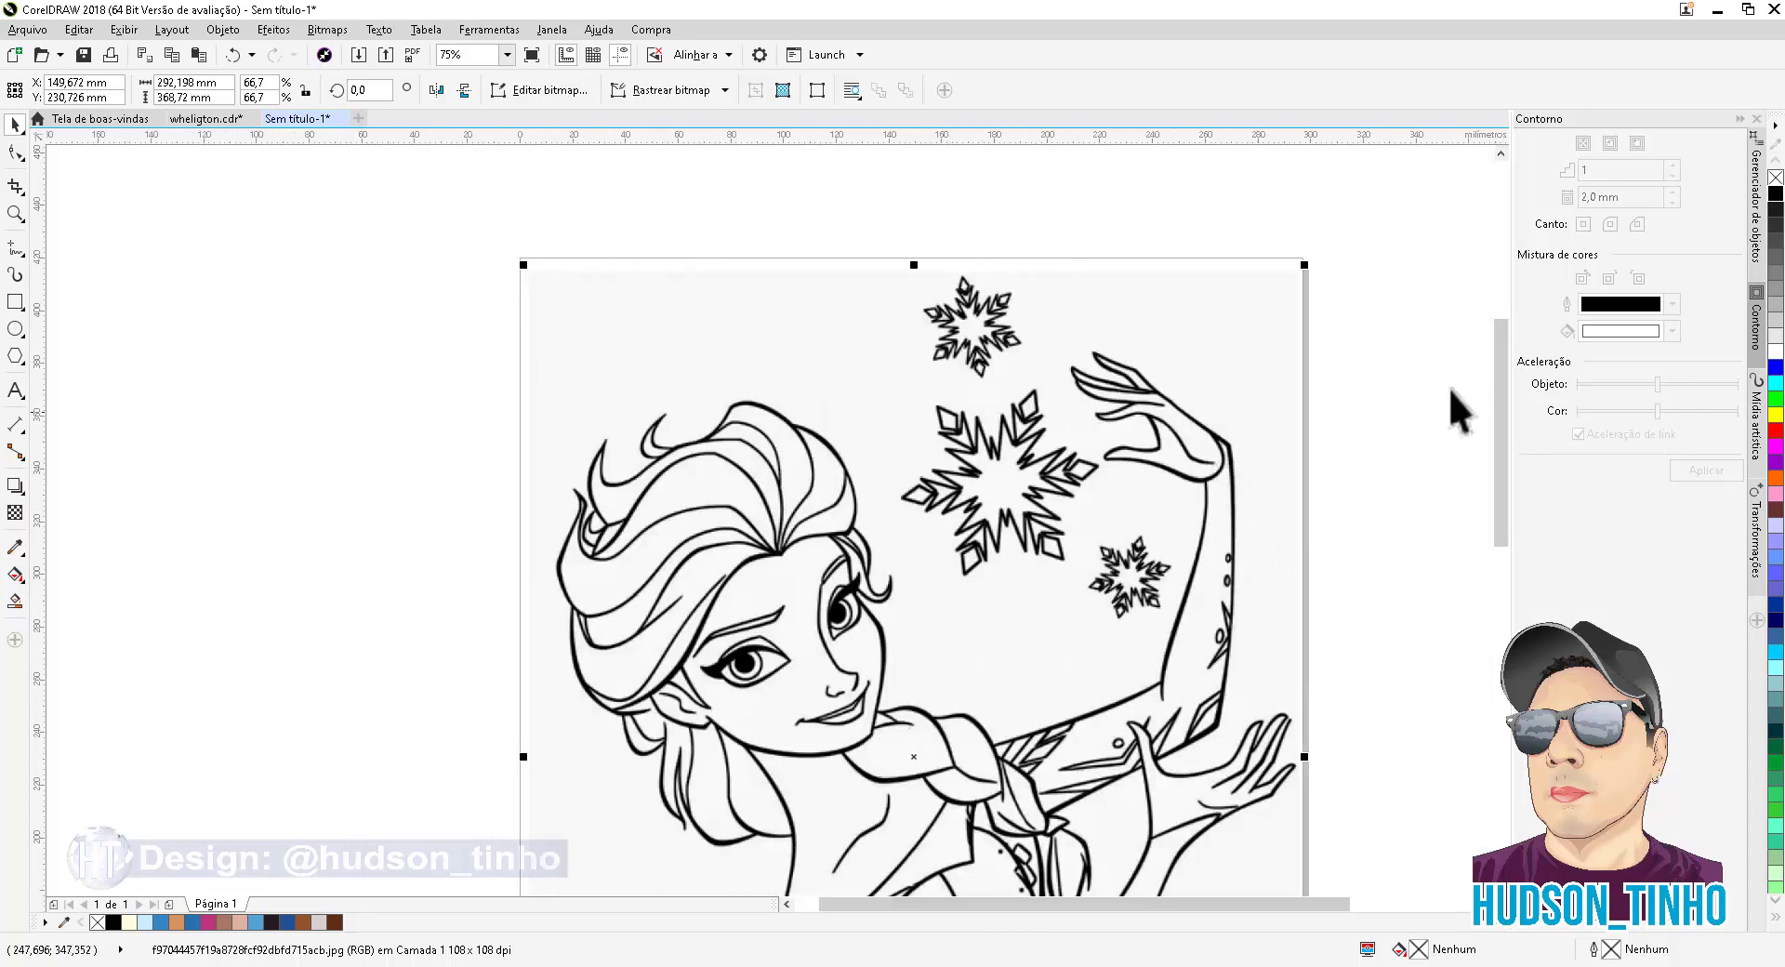
{"action": "left_click_drag", "start_coordinate": [1499, 402], "coordinate": [1499, 425]}
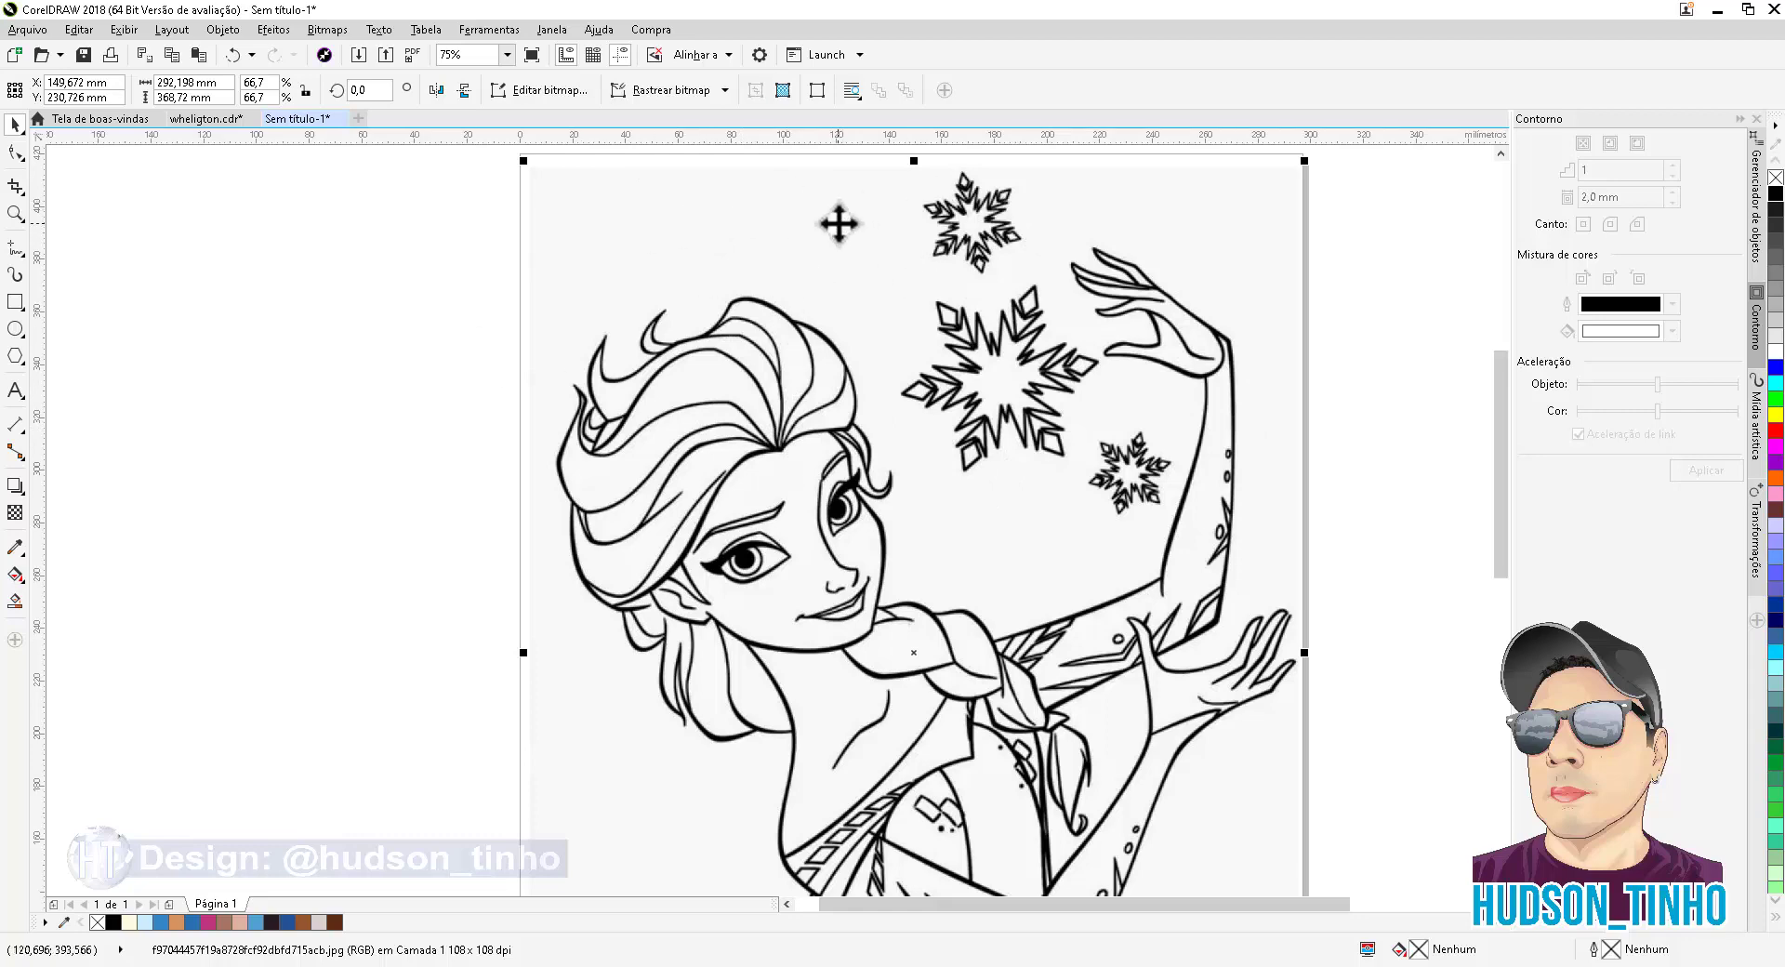
{"action": "left_click", "coordinate": [273, 30]}
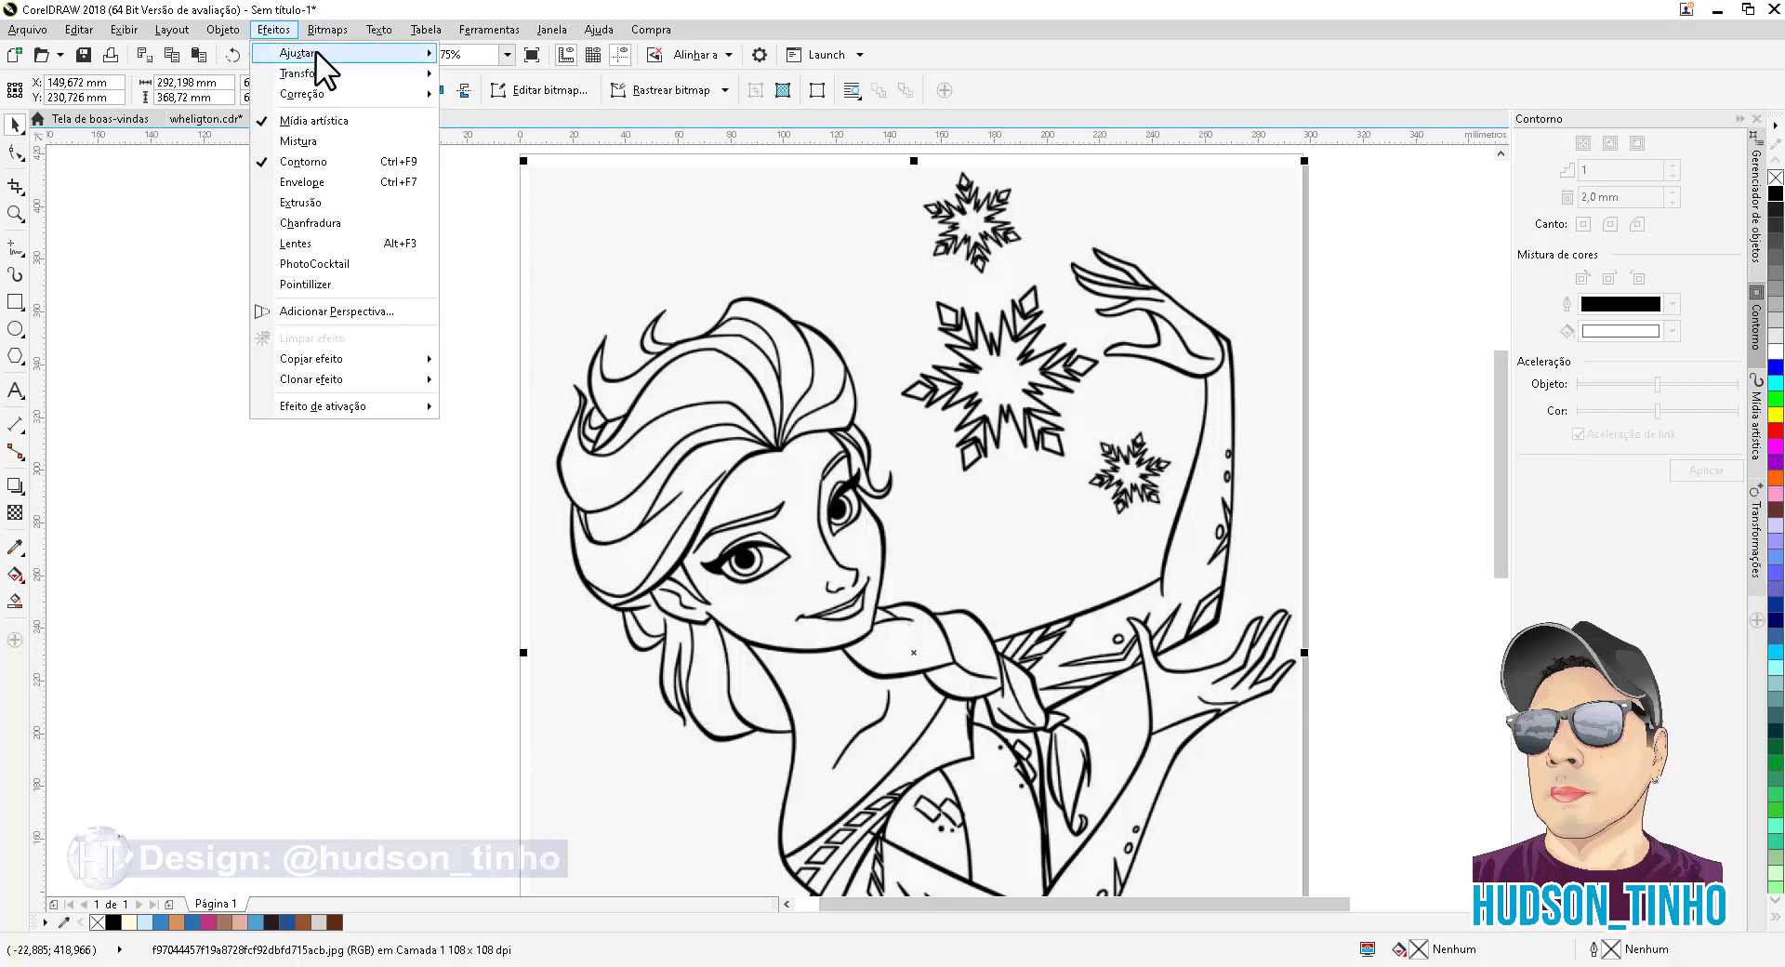
{"action": "left_click", "coordinate": [316, 28]}
{"action": "left_click", "coordinate": [316, 28]}
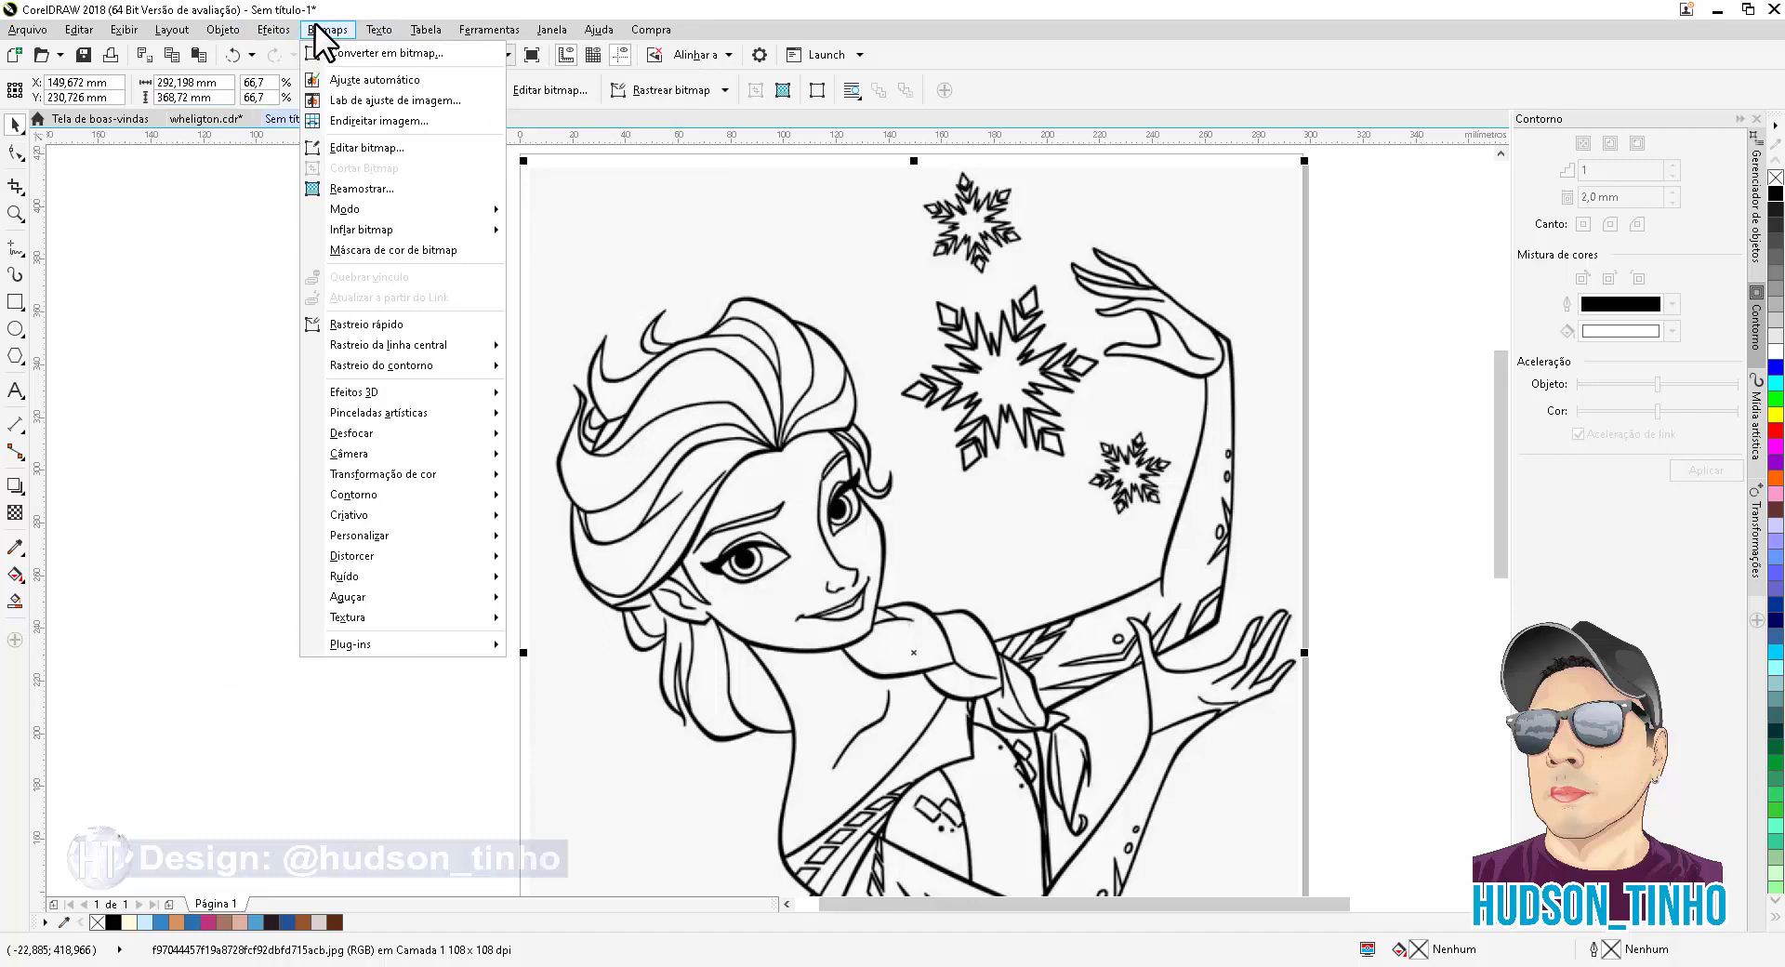
{"action": "mouse_move", "coordinate": [377, 210]}
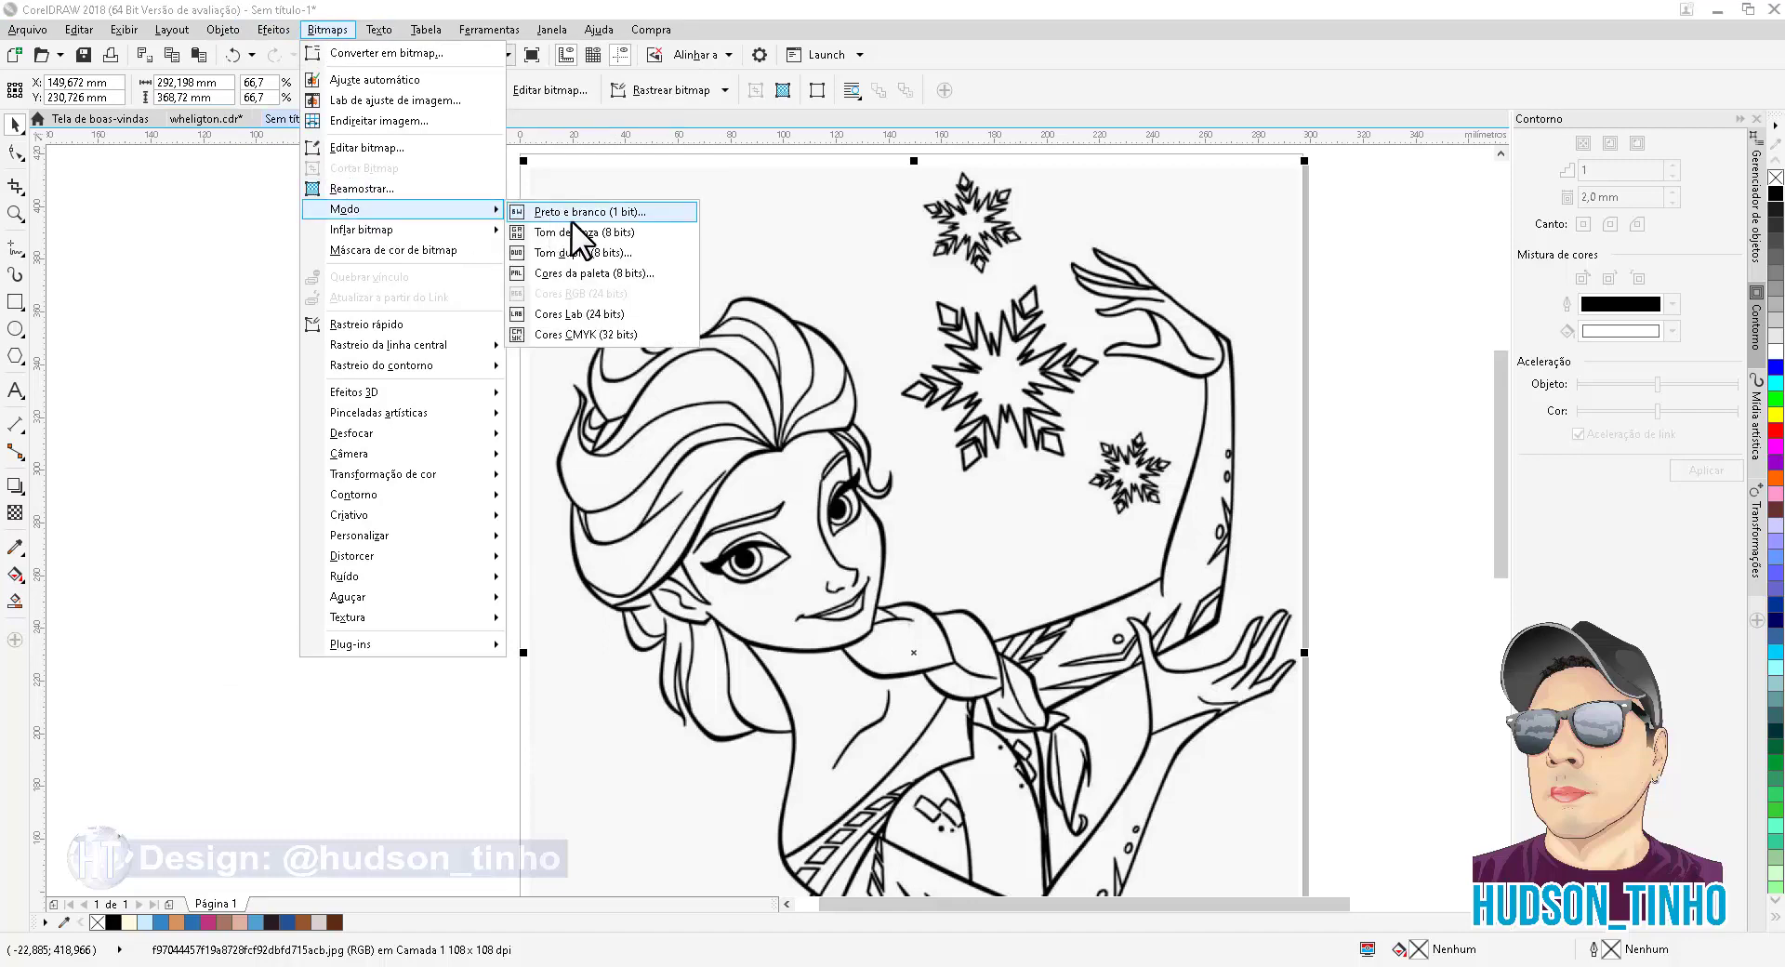
{"action": "left_click", "coordinate": [632, 212]}
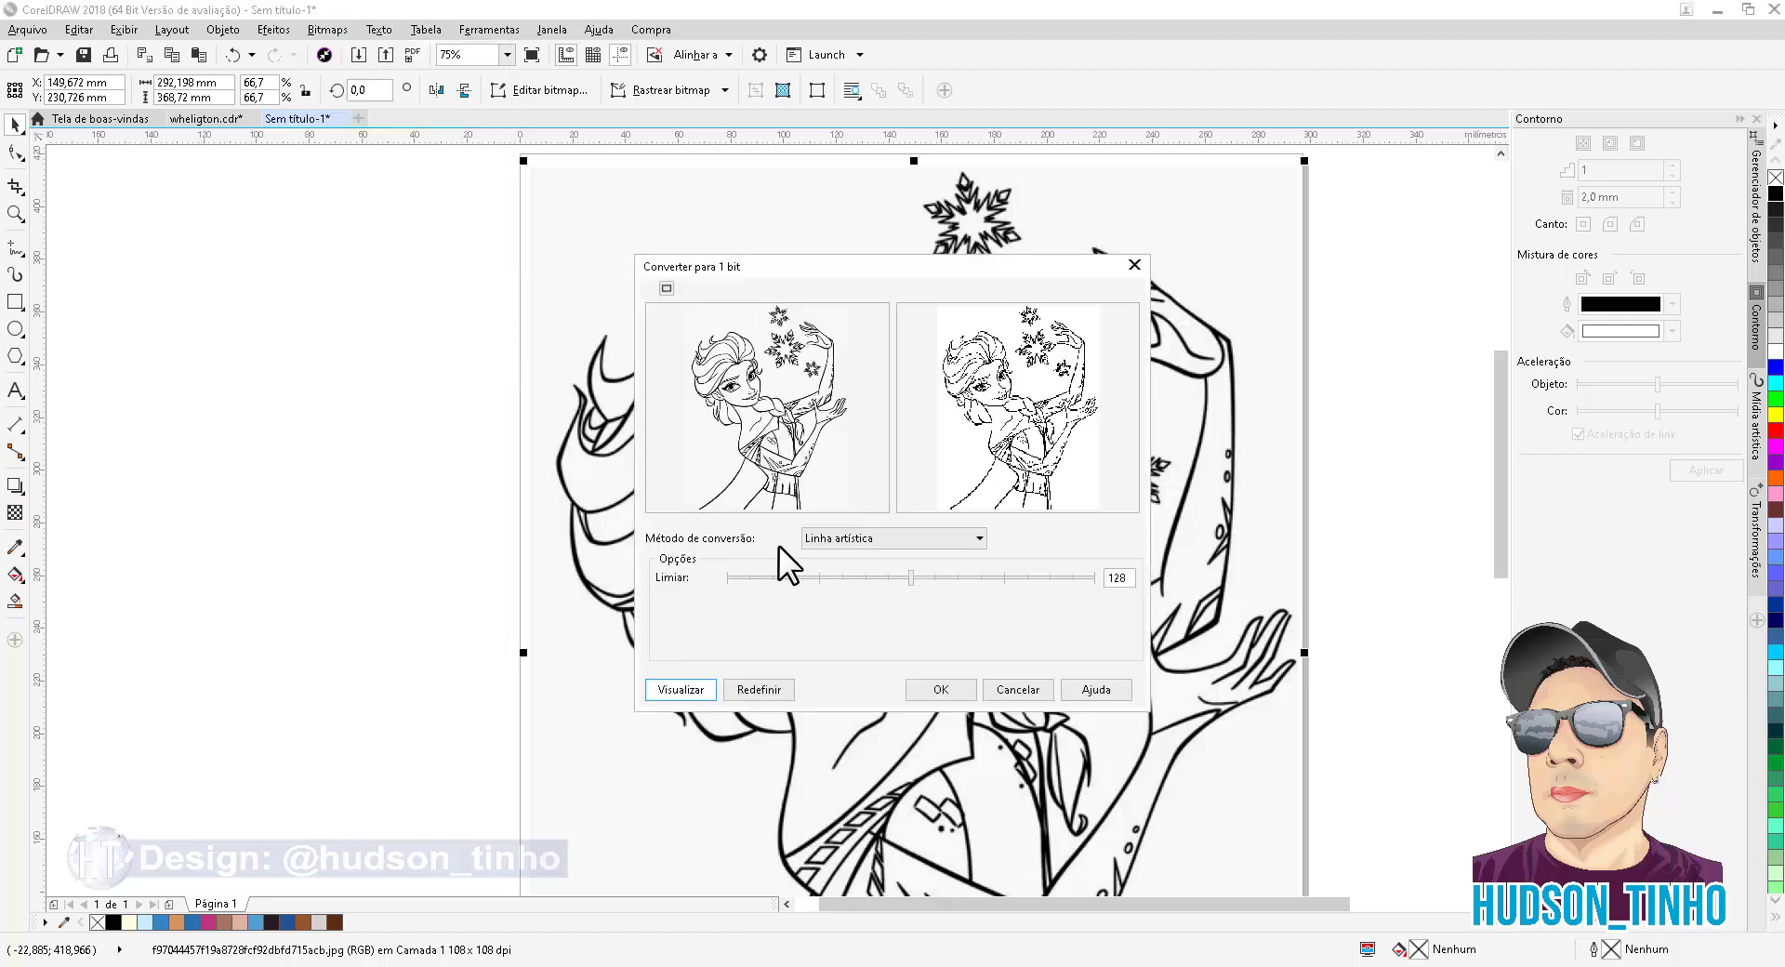
{"action": "left_click", "coordinate": [976, 538]}
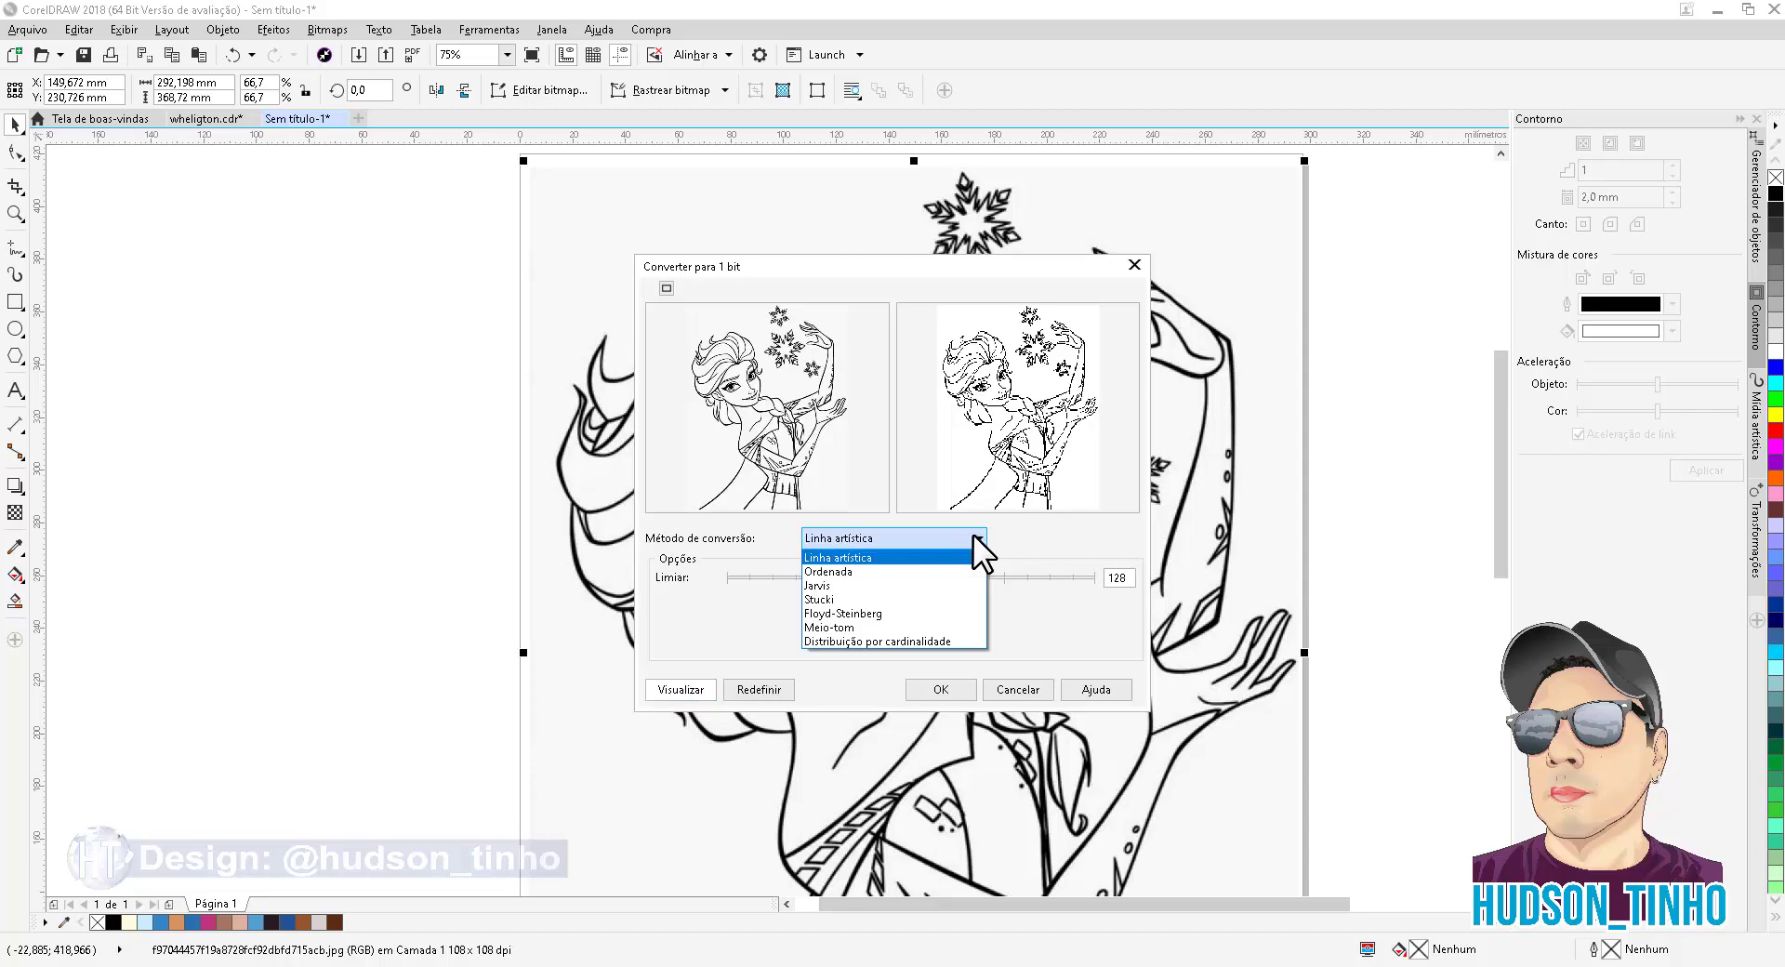
{"action": "left_click", "coordinate": [822, 556]}
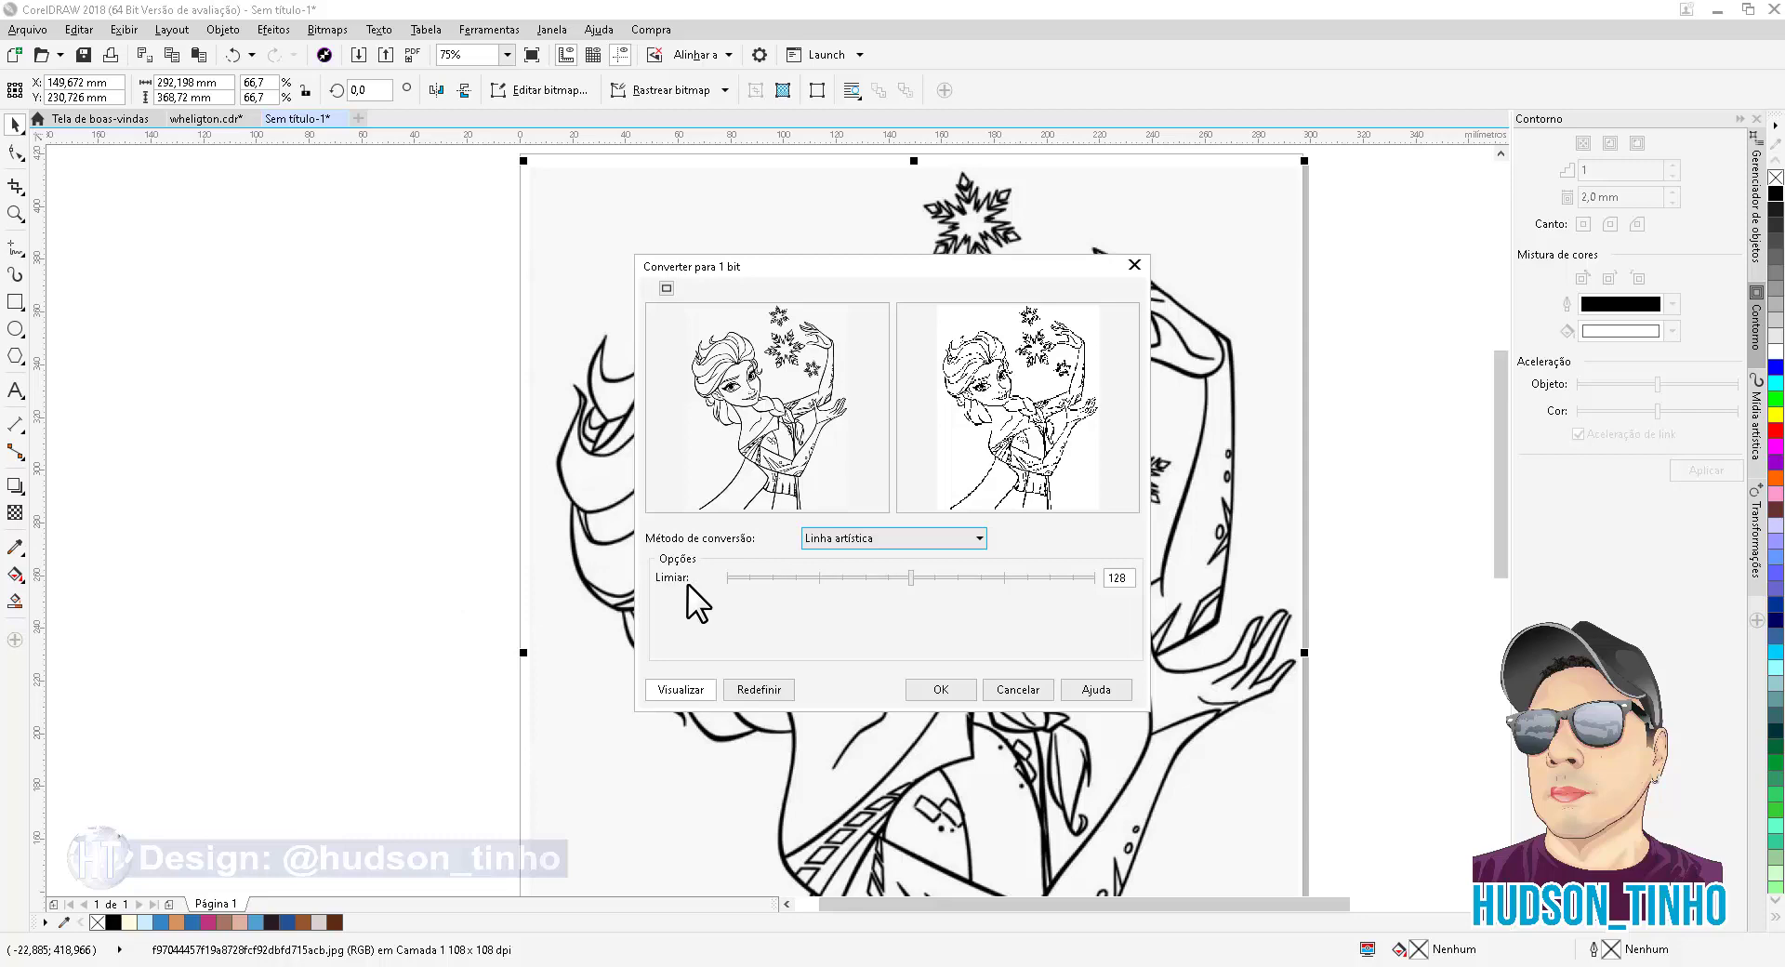
Set the conversion threshold (Limiar) to 140, inspect the hair lines up close in the preview, and apply the 1-bit conversion
{"action": "left_click_drag", "start_coordinate": [923, 577], "coordinate": [950, 577]}
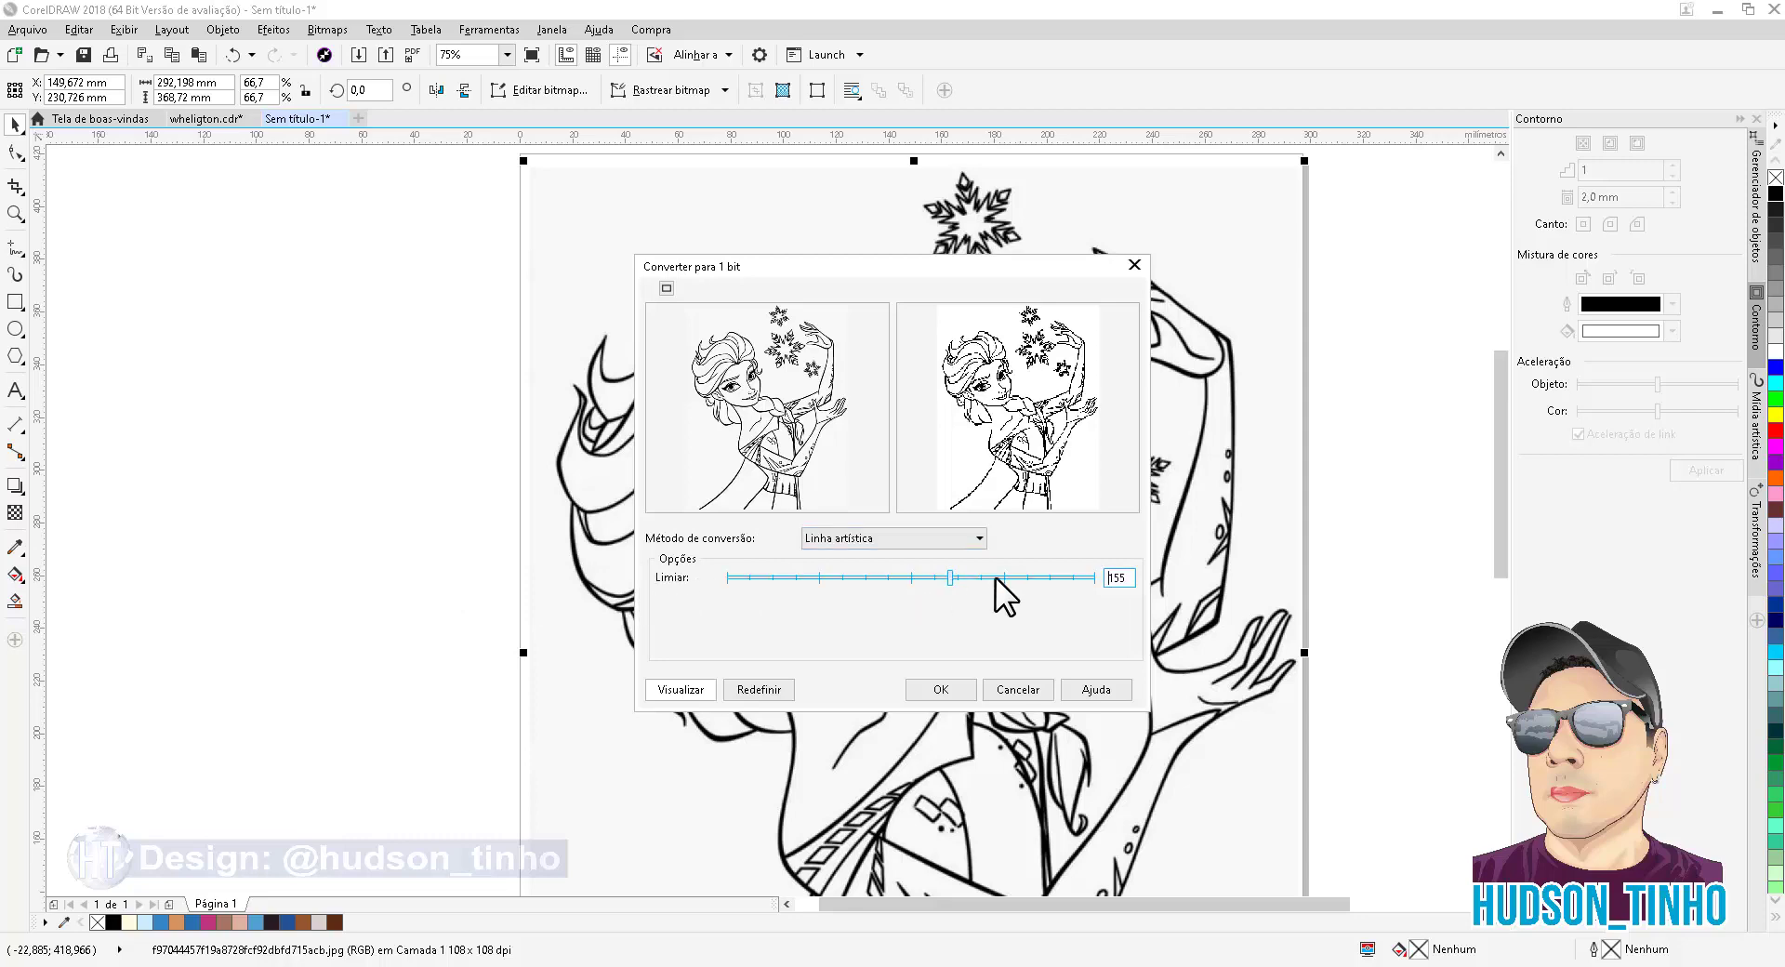
{"action": "left_click", "coordinate": [928, 577]}
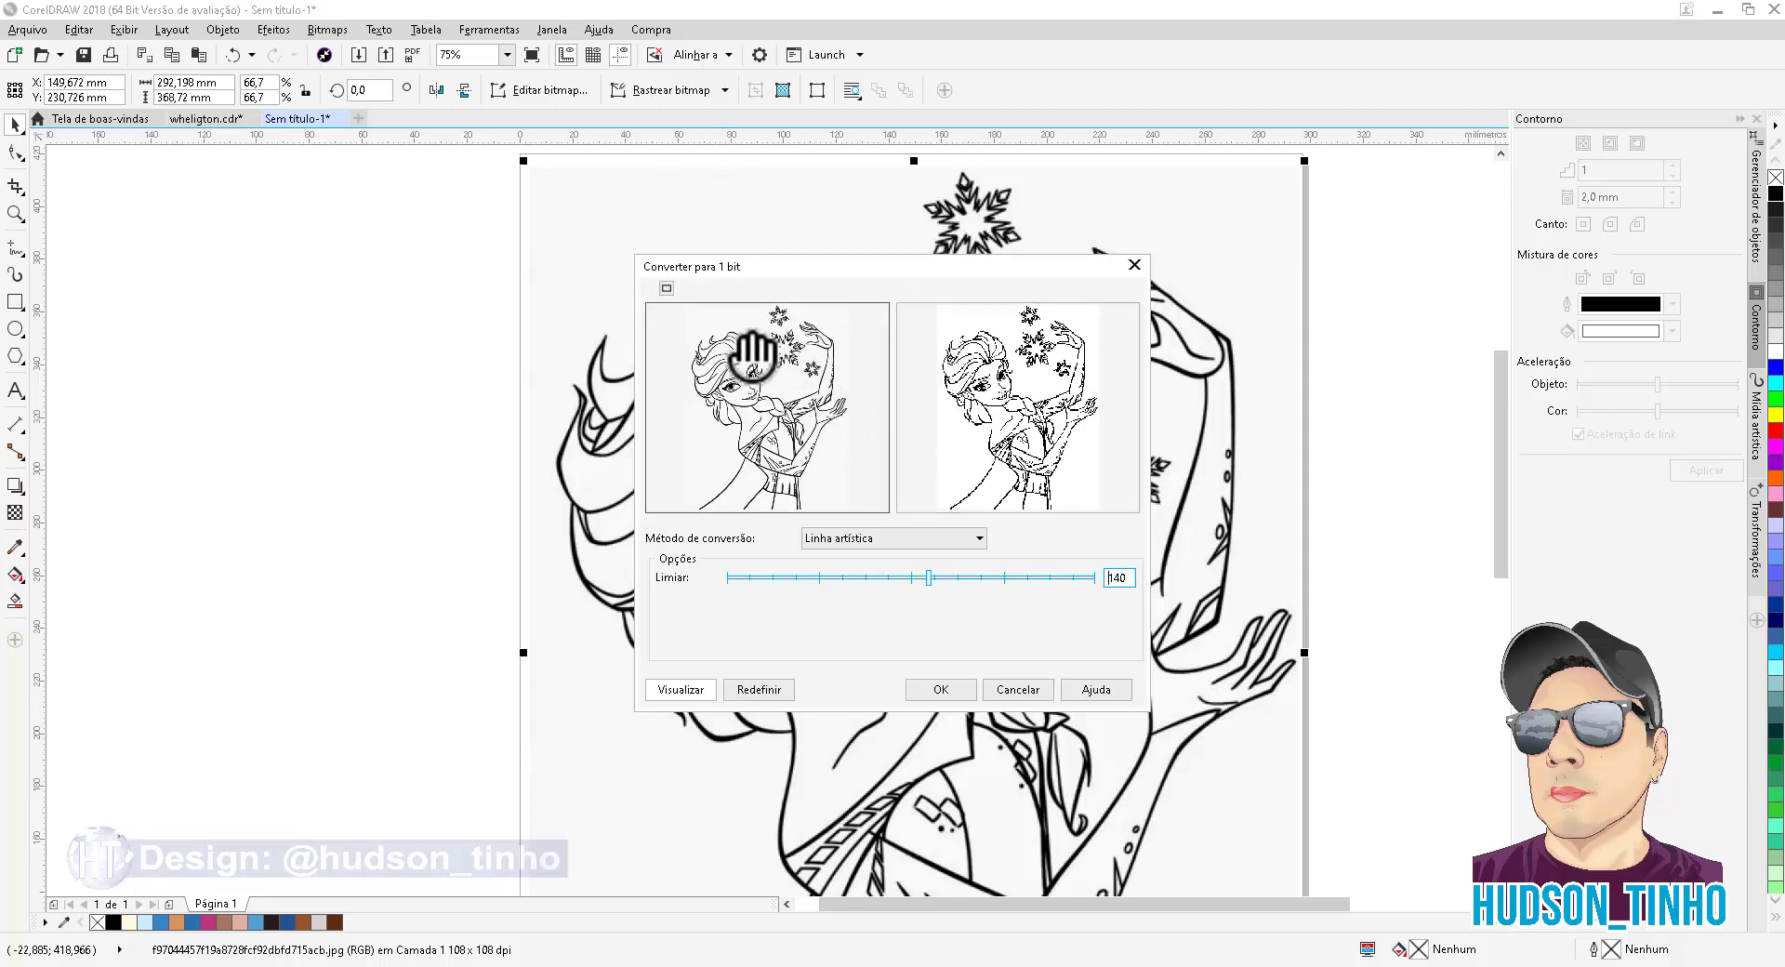
{"action": "left_click", "coordinate": [781, 367]}
{"action": "left_click", "coordinate": [976, 403]}
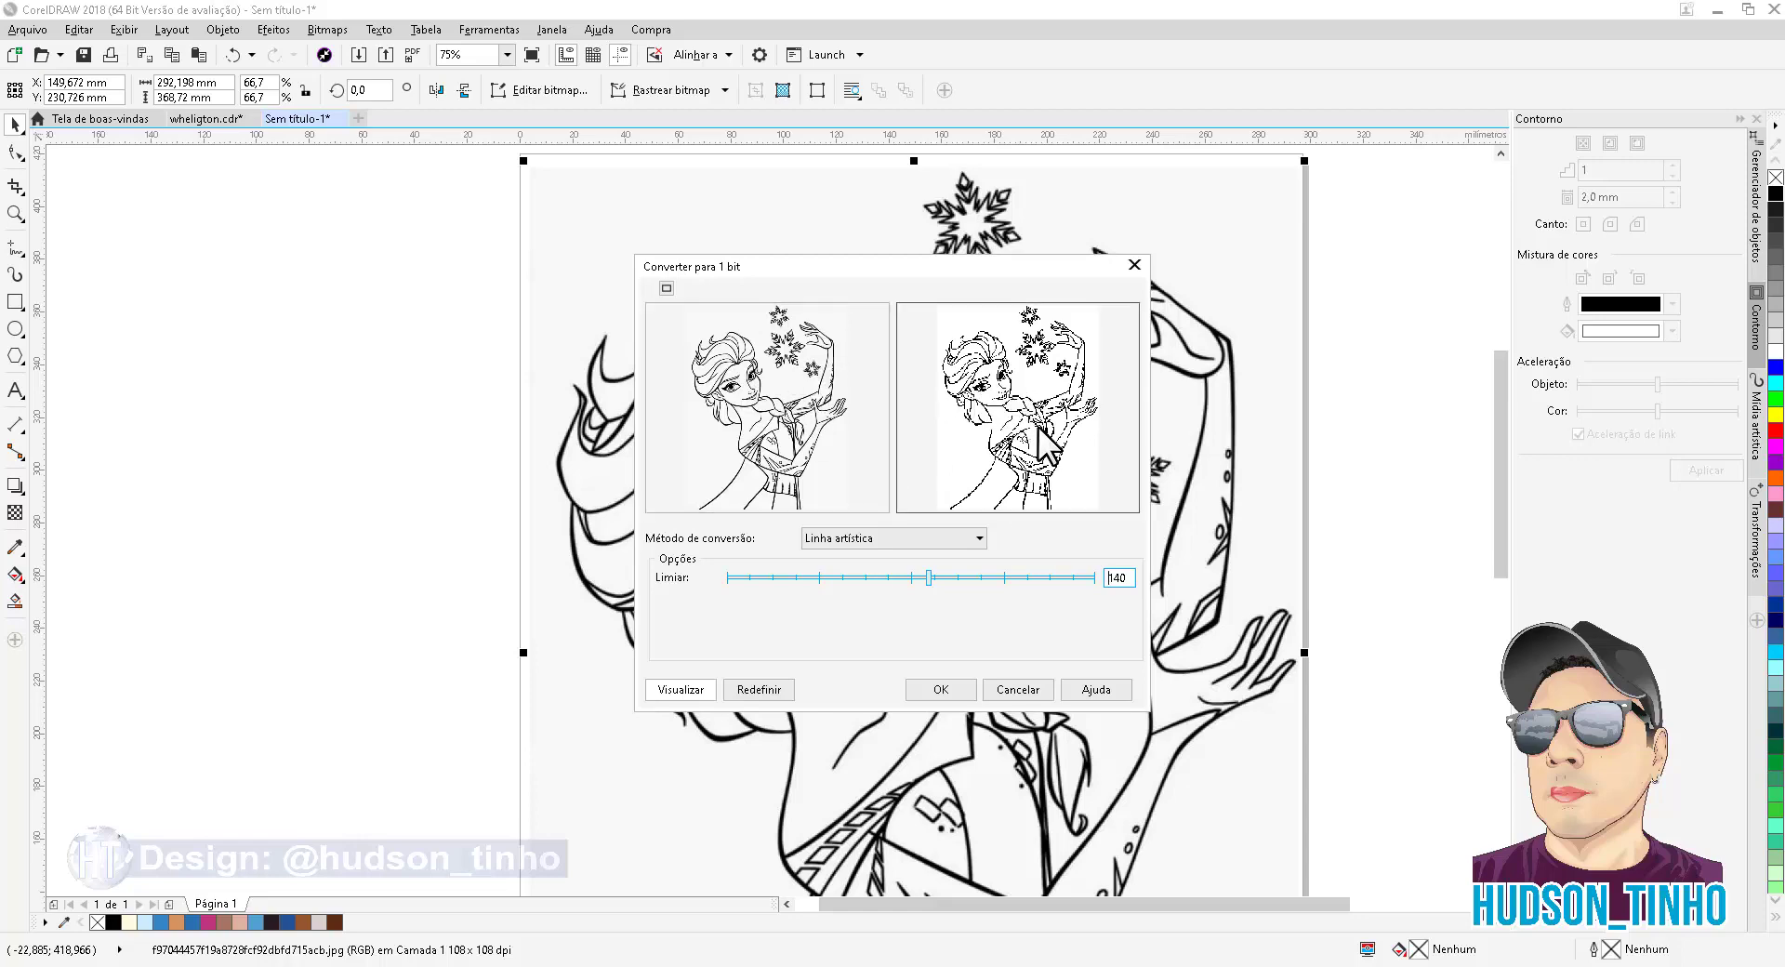
{"action": "left_click", "coordinate": [750, 385]}
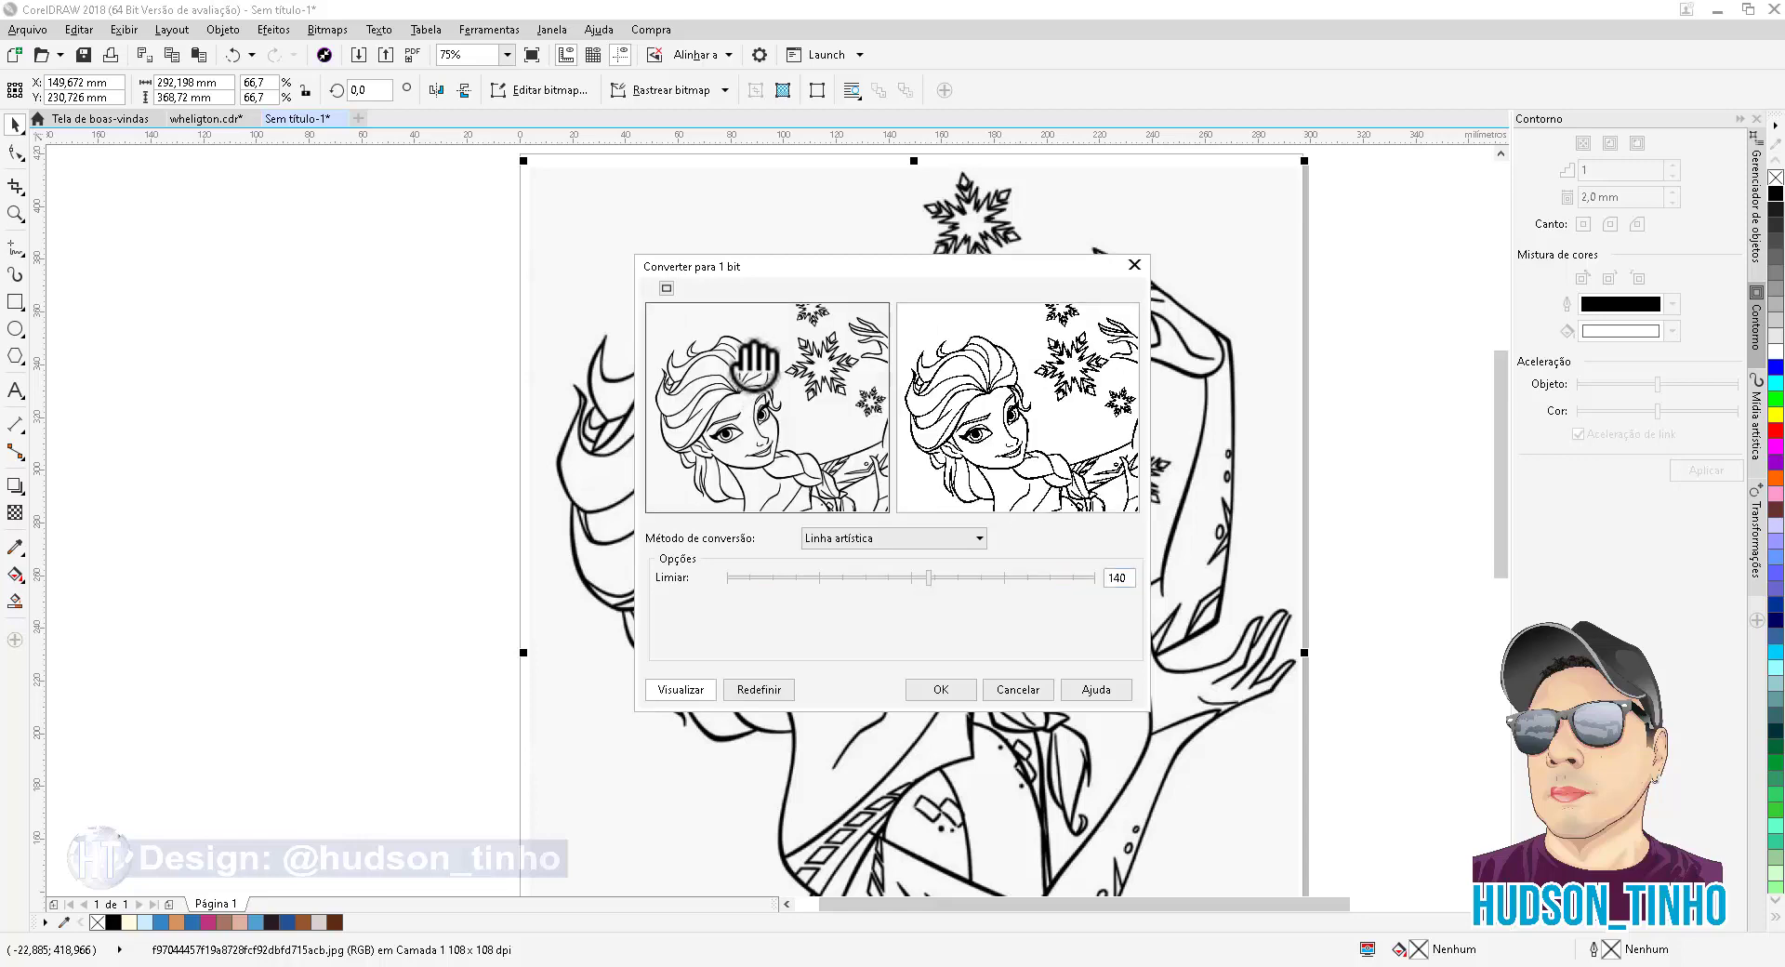
{"action": "left_click", "coordinate": [734, 395]}
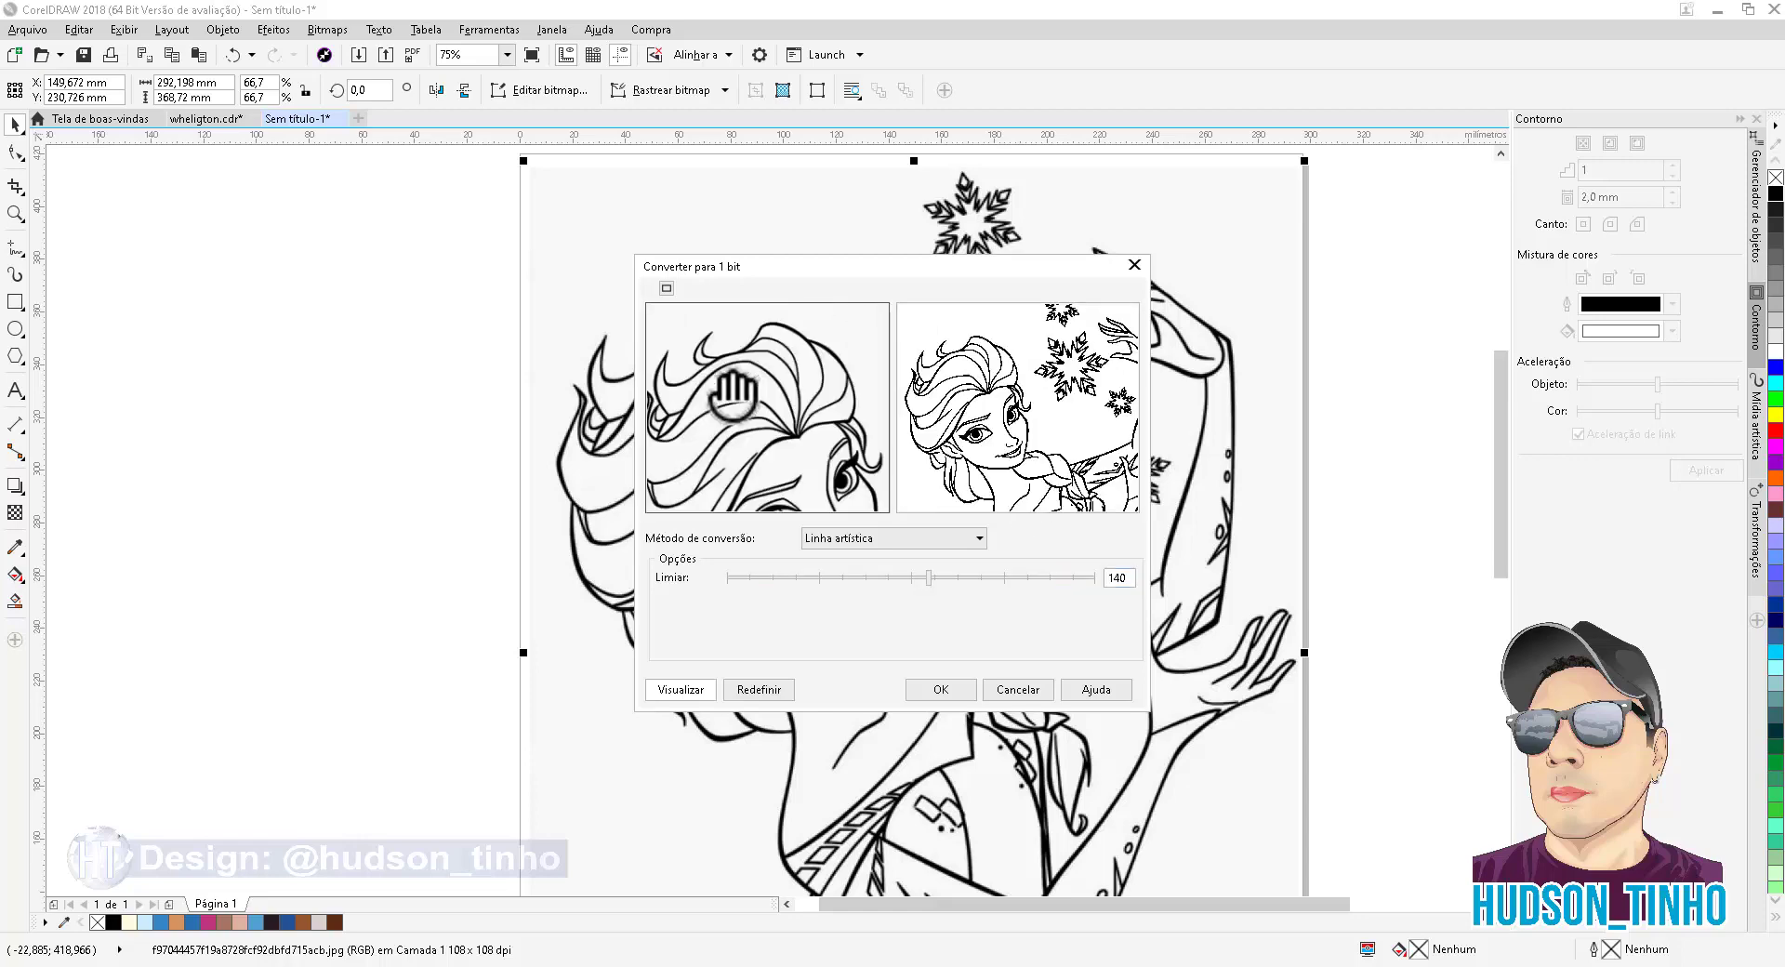
{"action": "left_click", "coordinate": [793, 412]}
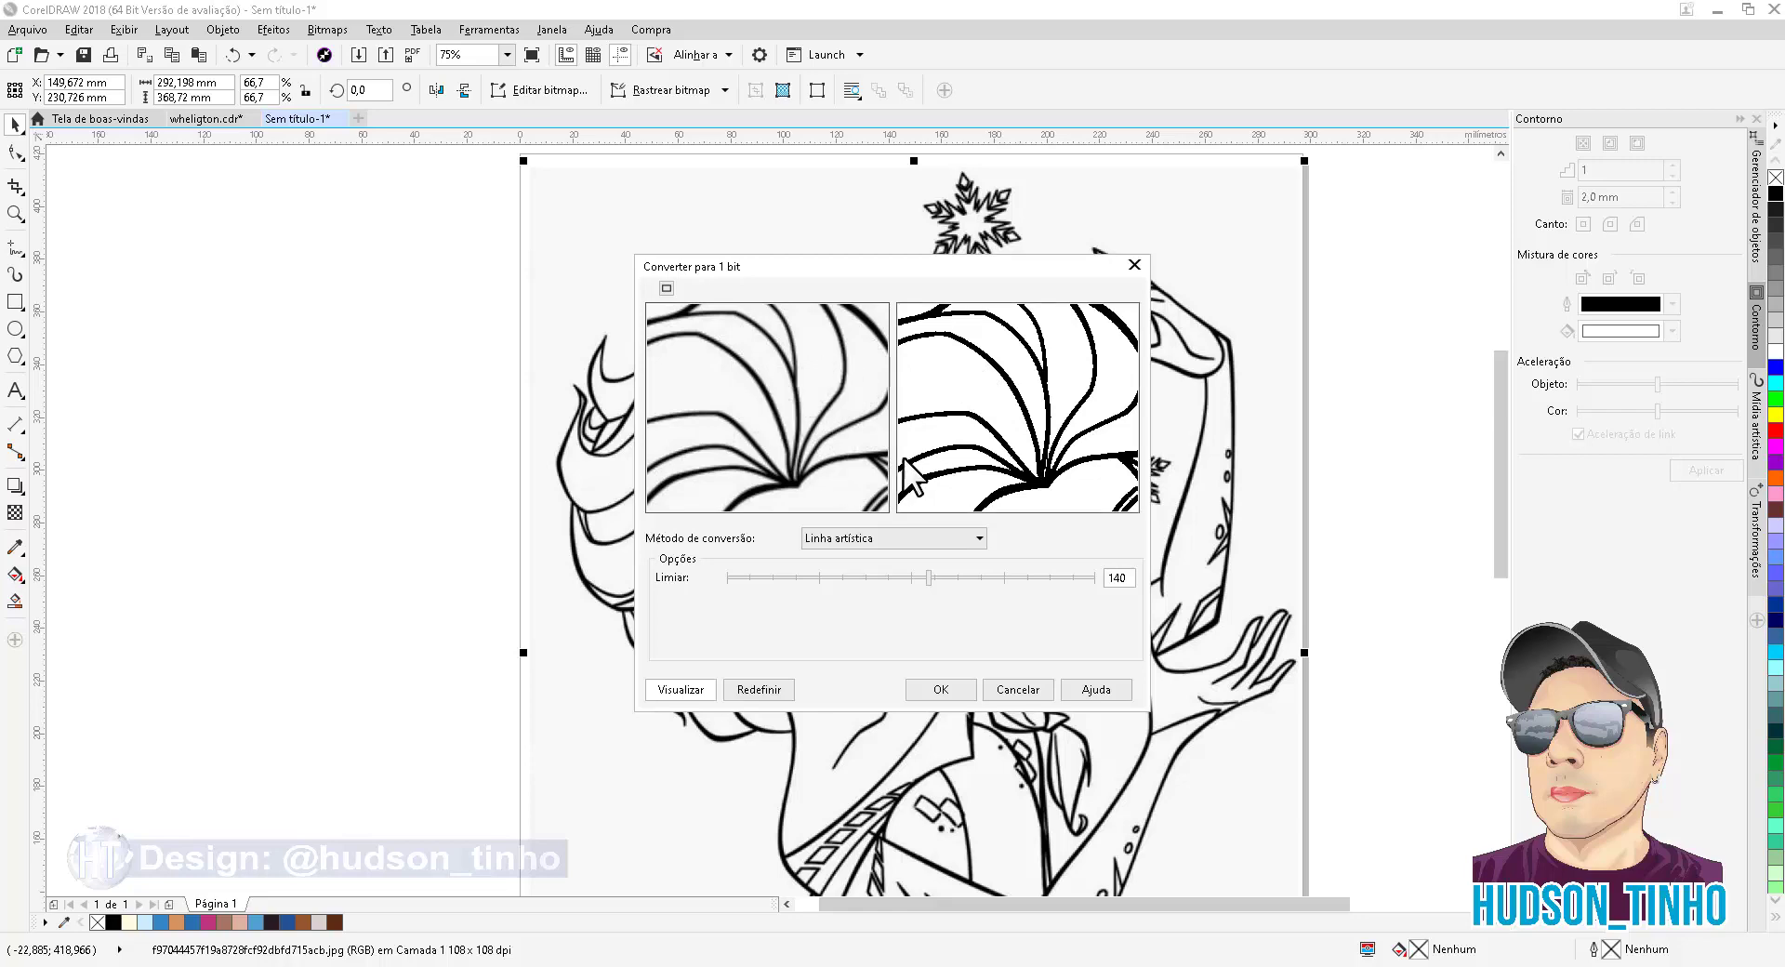
{"action": "left_click", "coordinate": [941, 689]}
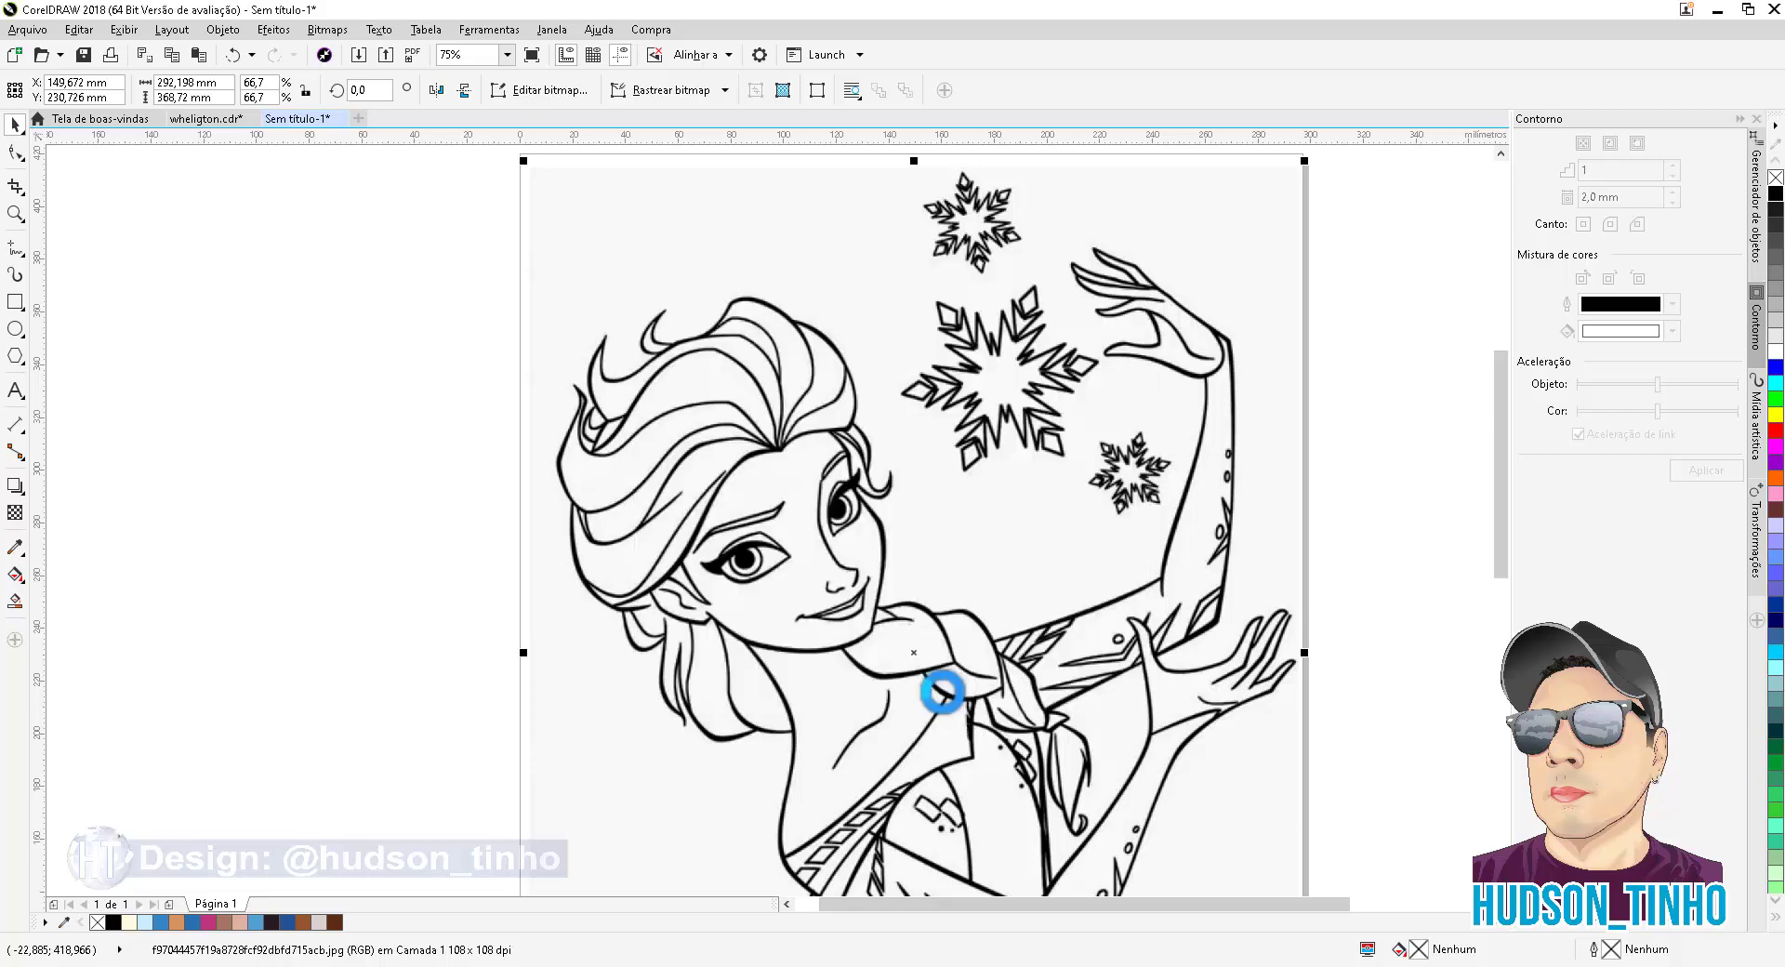
Start an outline trace of the monochrome bitmap as Logotipo detalhado, choosing to reduce the bitmap size
{"action": "scroll", "coordinate": [849, 333], "scroll_direction": "down", "scroll_amount": 3}
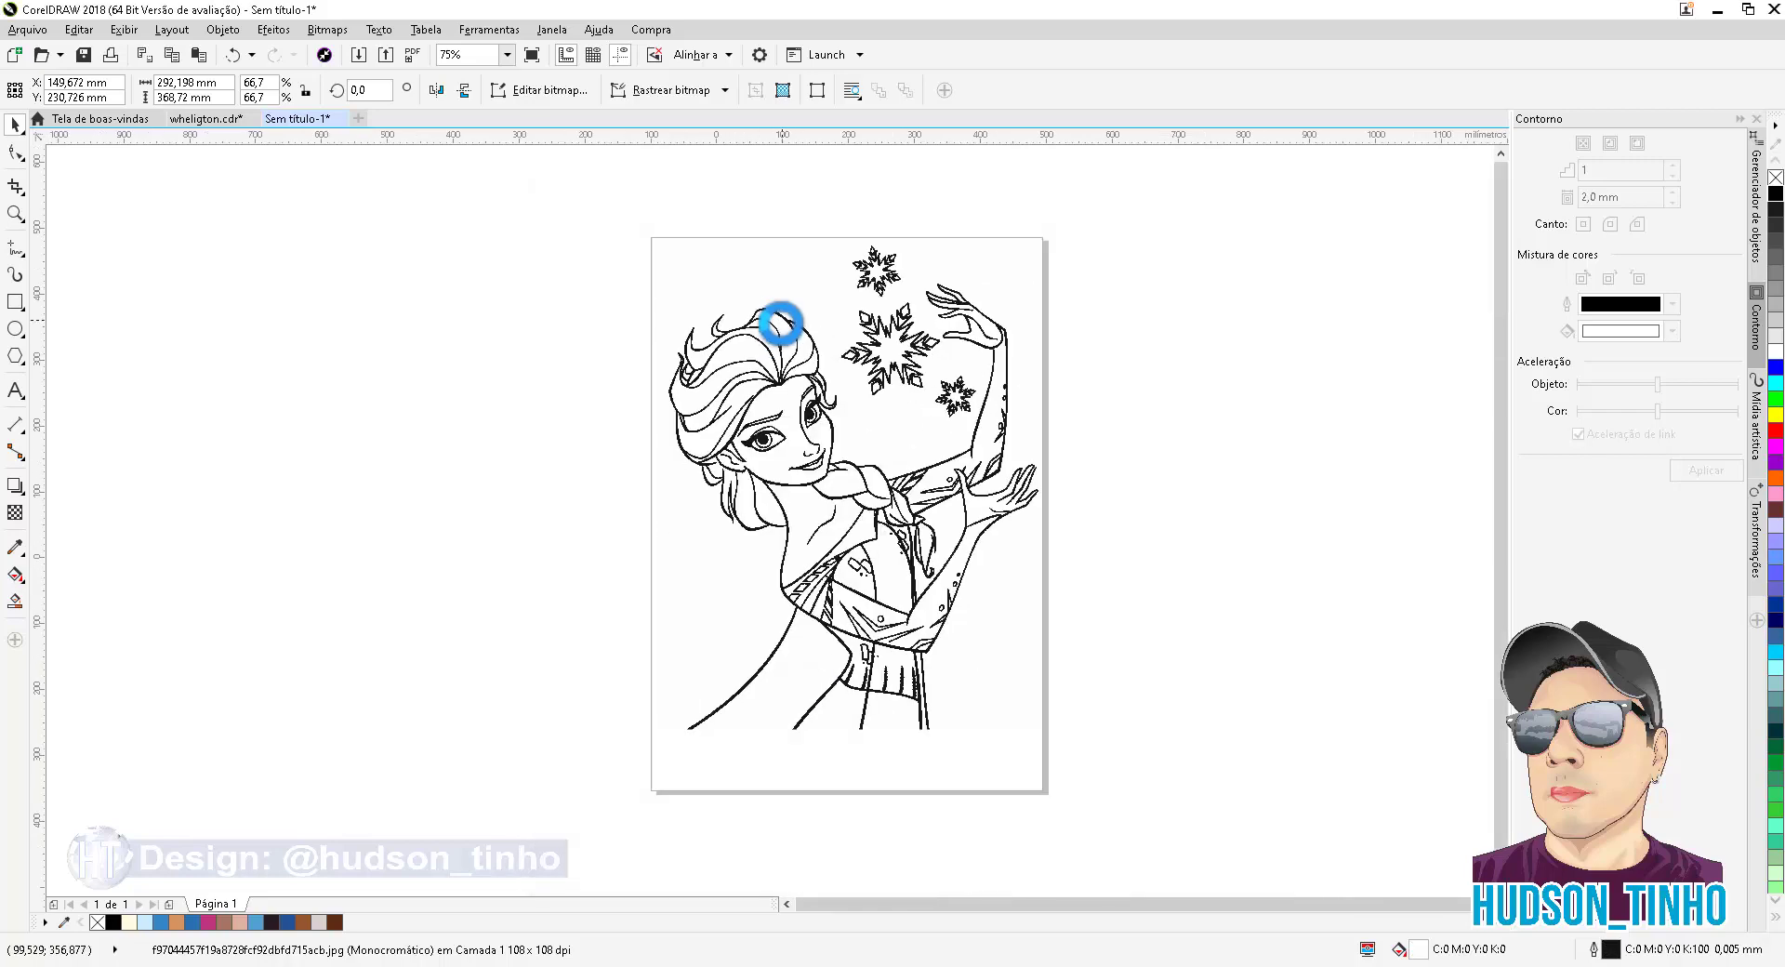
{"action": "scroll", "coordinate": [817, 298], "scroll_direction": "up", "scroll_amount": 1}
{"action": "scroll", "coordinate": [740, 321], "scroll_direction": "up", "scroll_amount": 1}
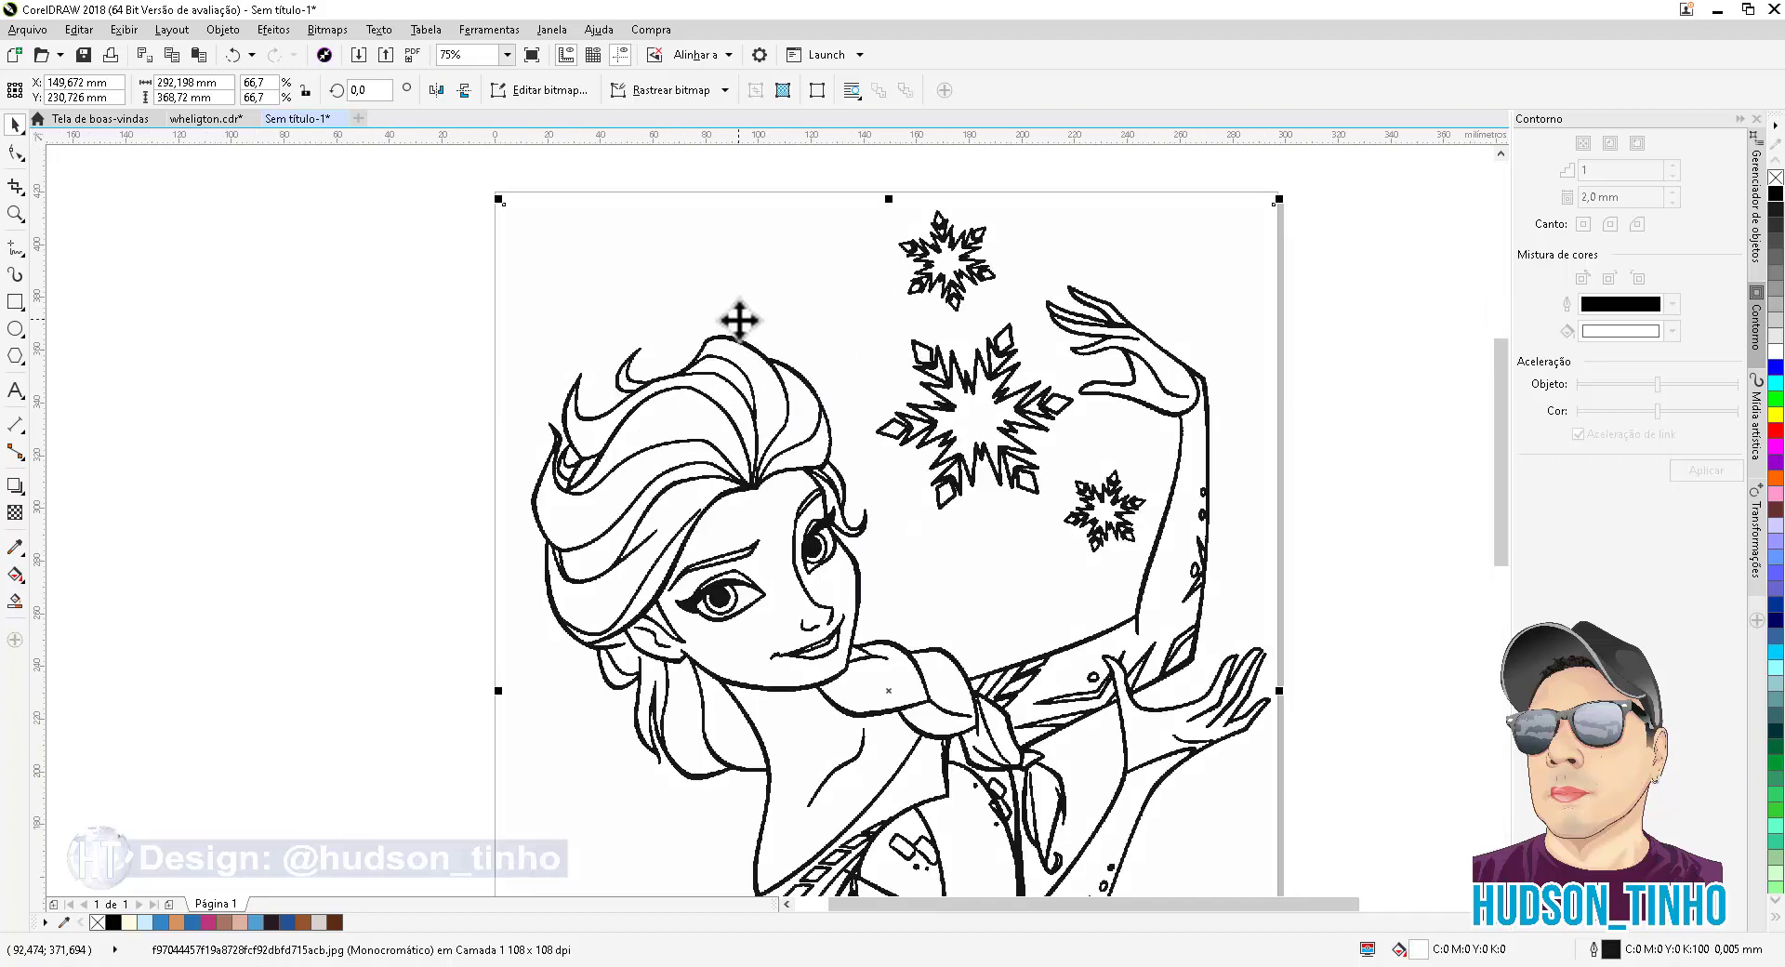
{"action": "scroll", "coordinate": [734, 318], "scroll_direction": "down", "scroll_amount": 1}
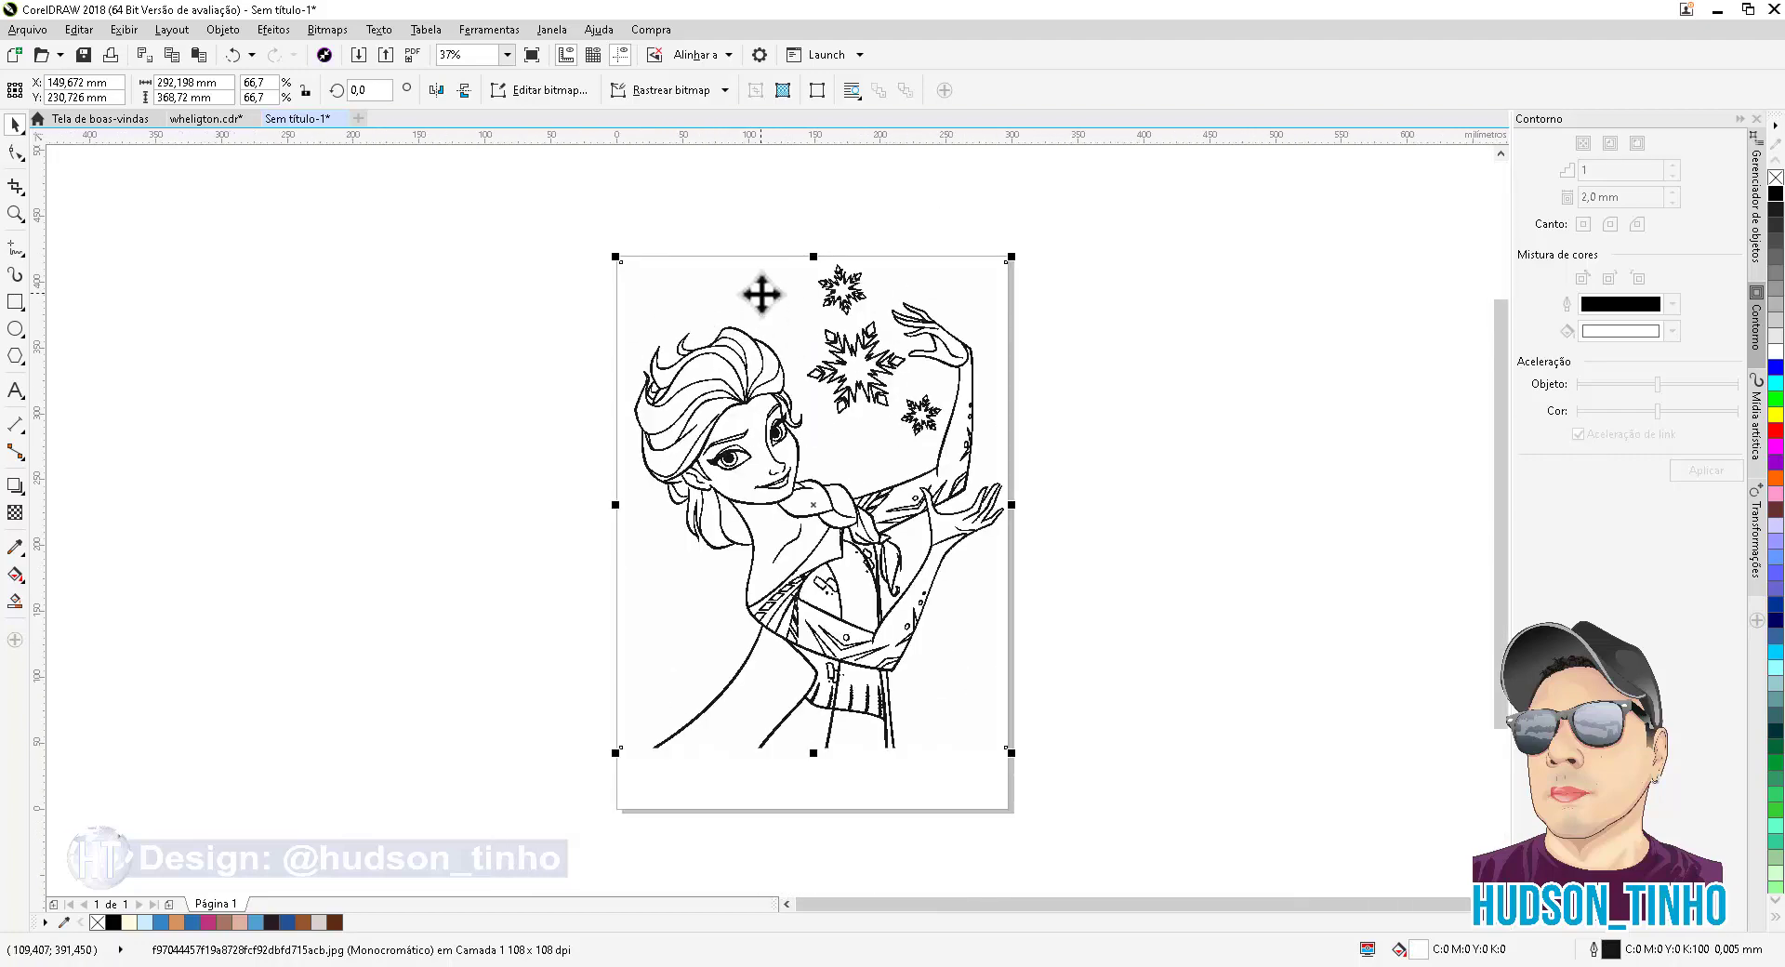
{"action": "left_click", "coordinate": [722, 87]}
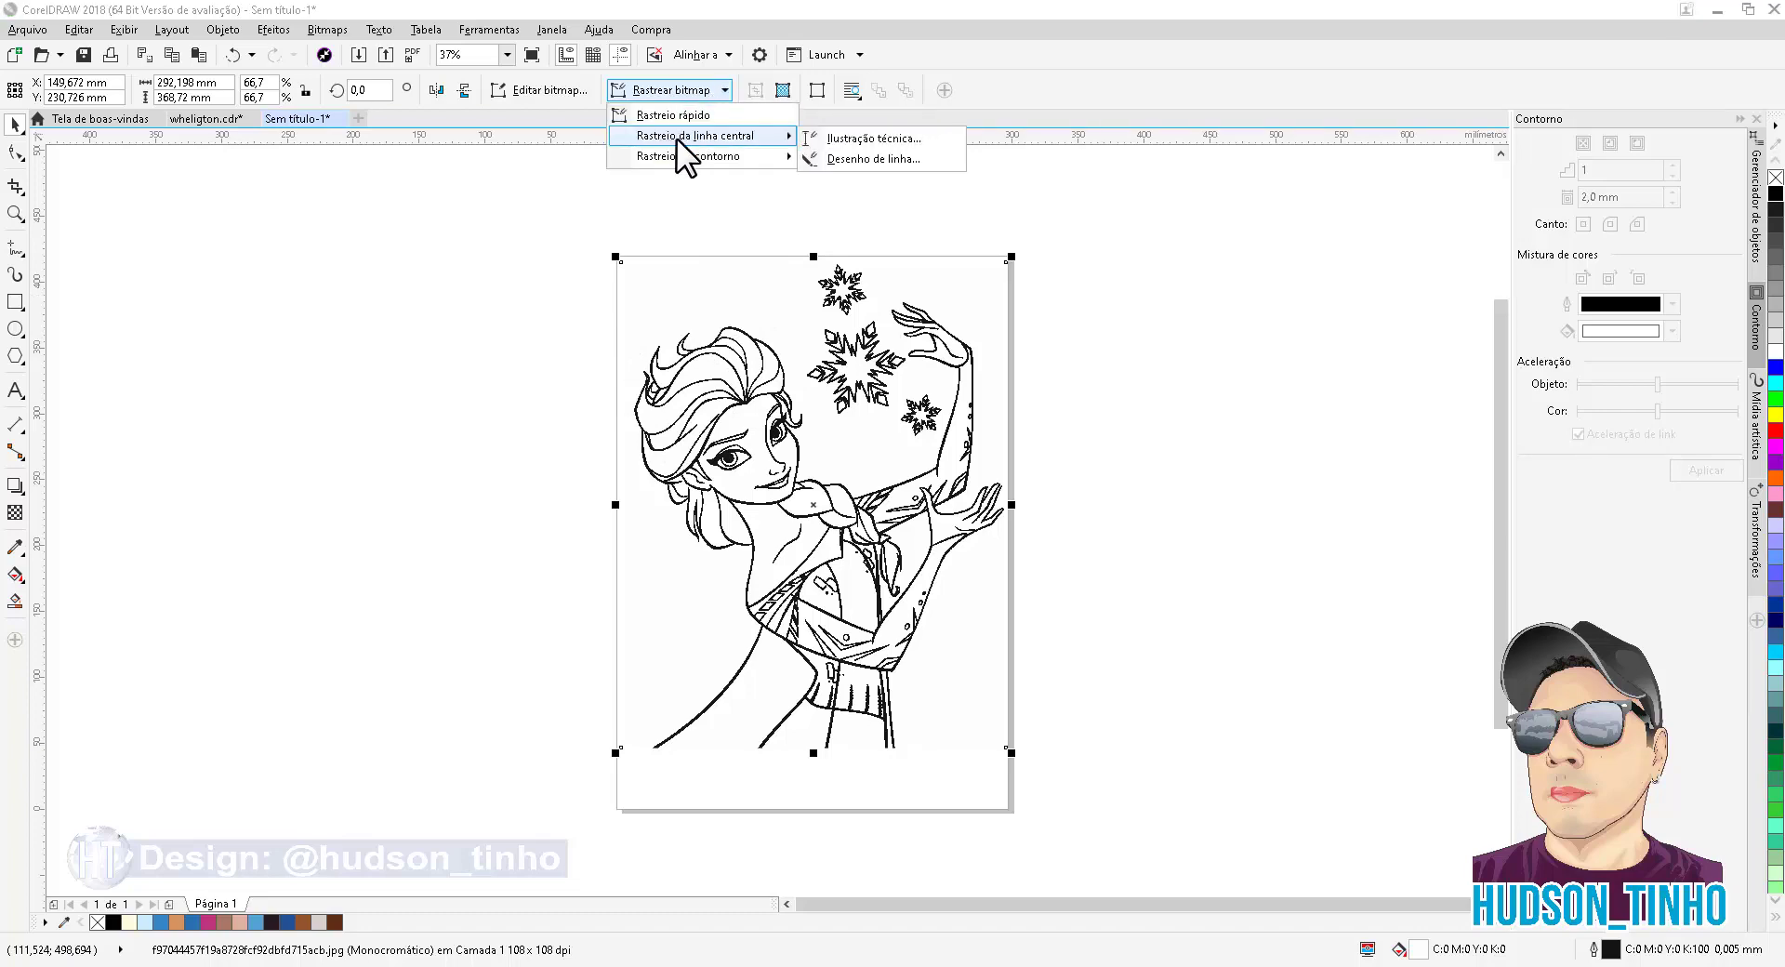
{"action": "mouse_move", "coordinate": [669, 157]}
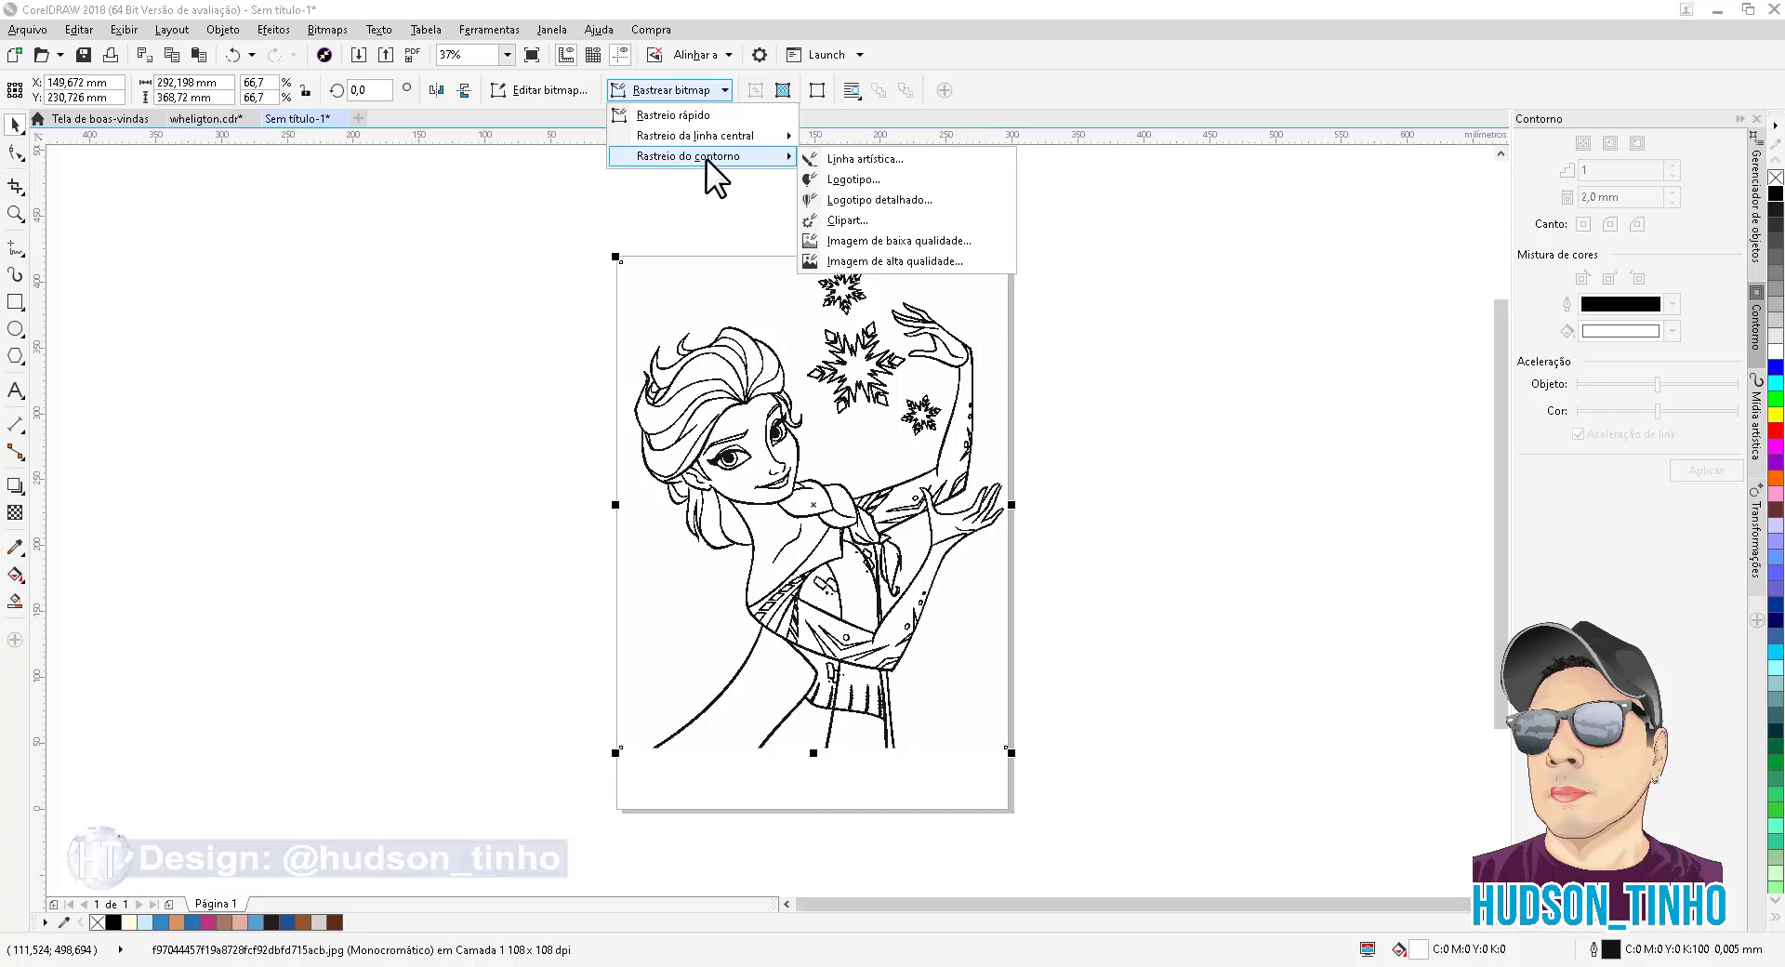
{"action": "left_click", "coordinate": [889, 201]}
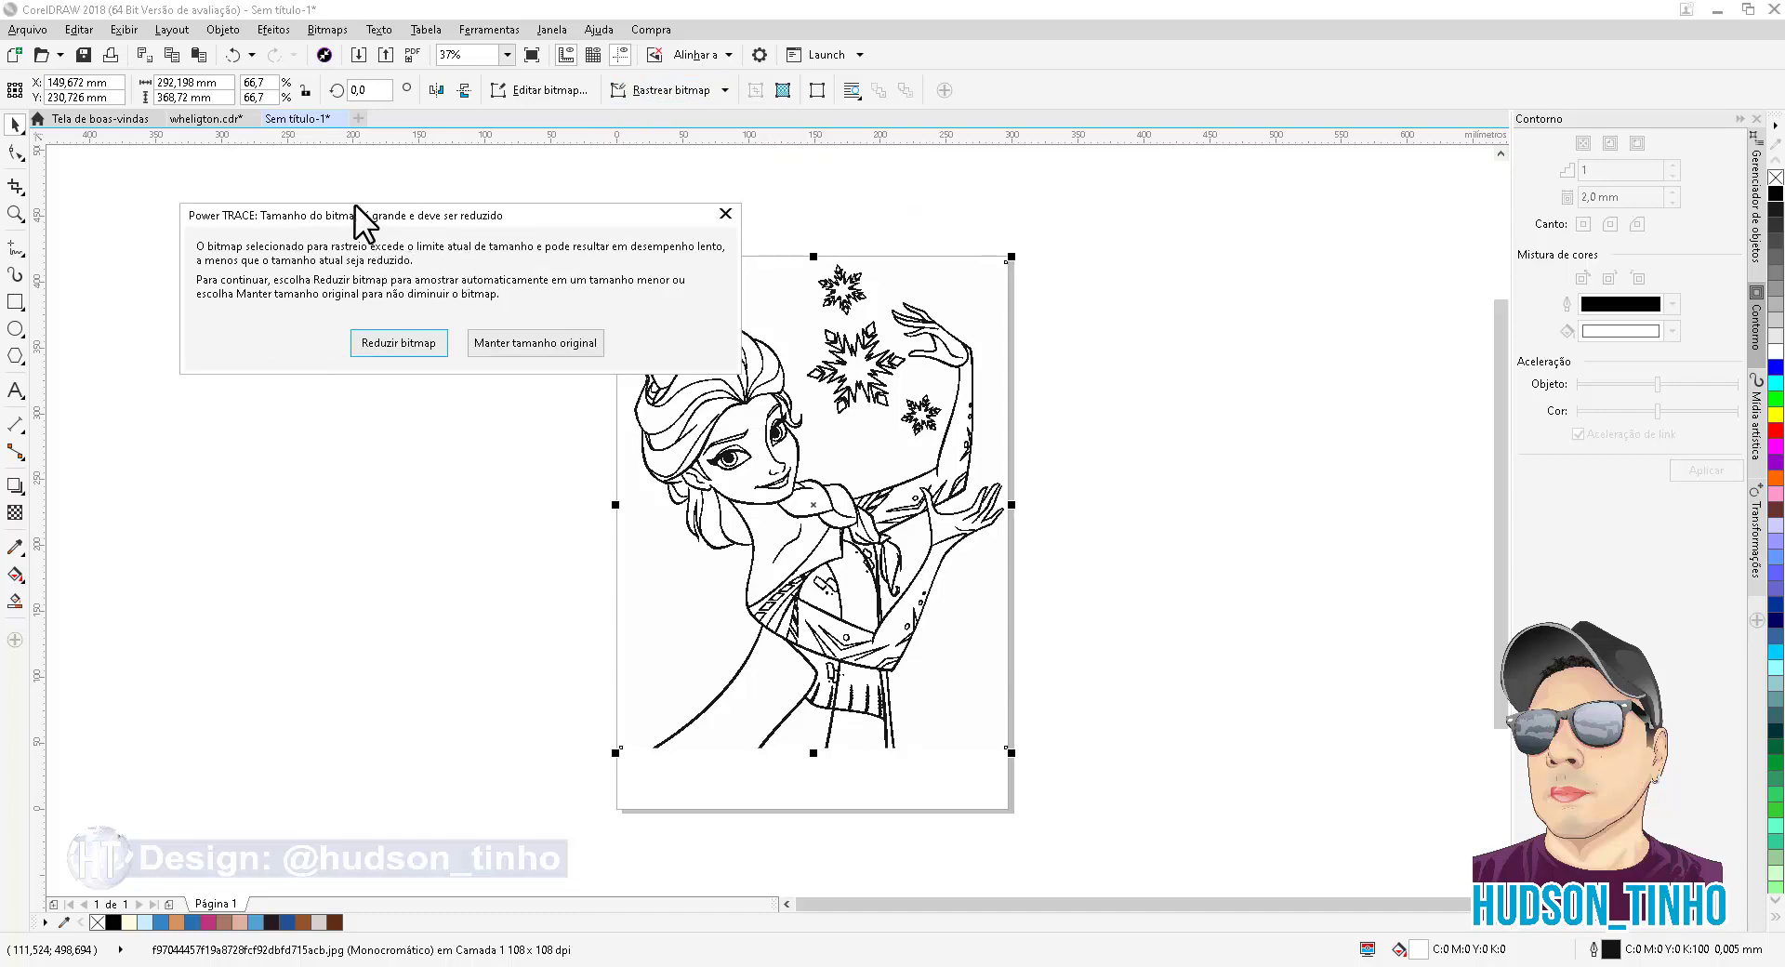
{"action": "left_click", "coordinate": [411, 340]}
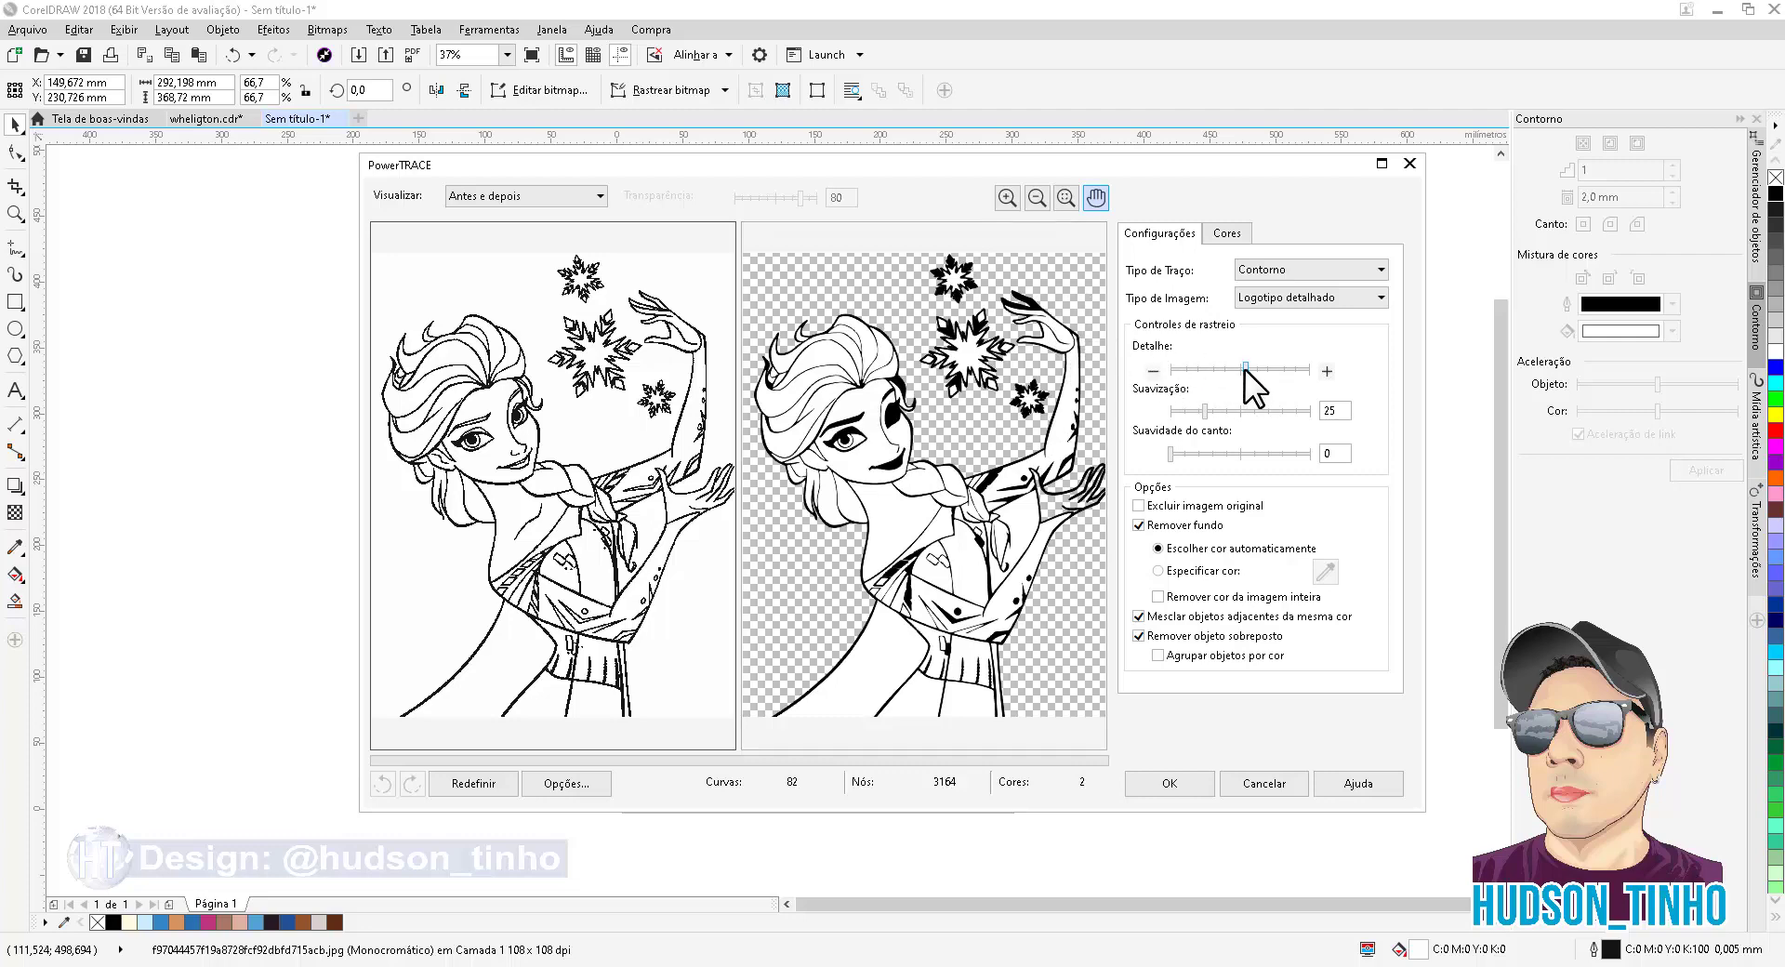
Set the trace to maximum detail with smoothing (Suavização) 34, and turn off background removal (Remover fundo)
{"action": "left_click_drag", "start_coordinate": [1245, 369], "coordinate": [1318, 368]}
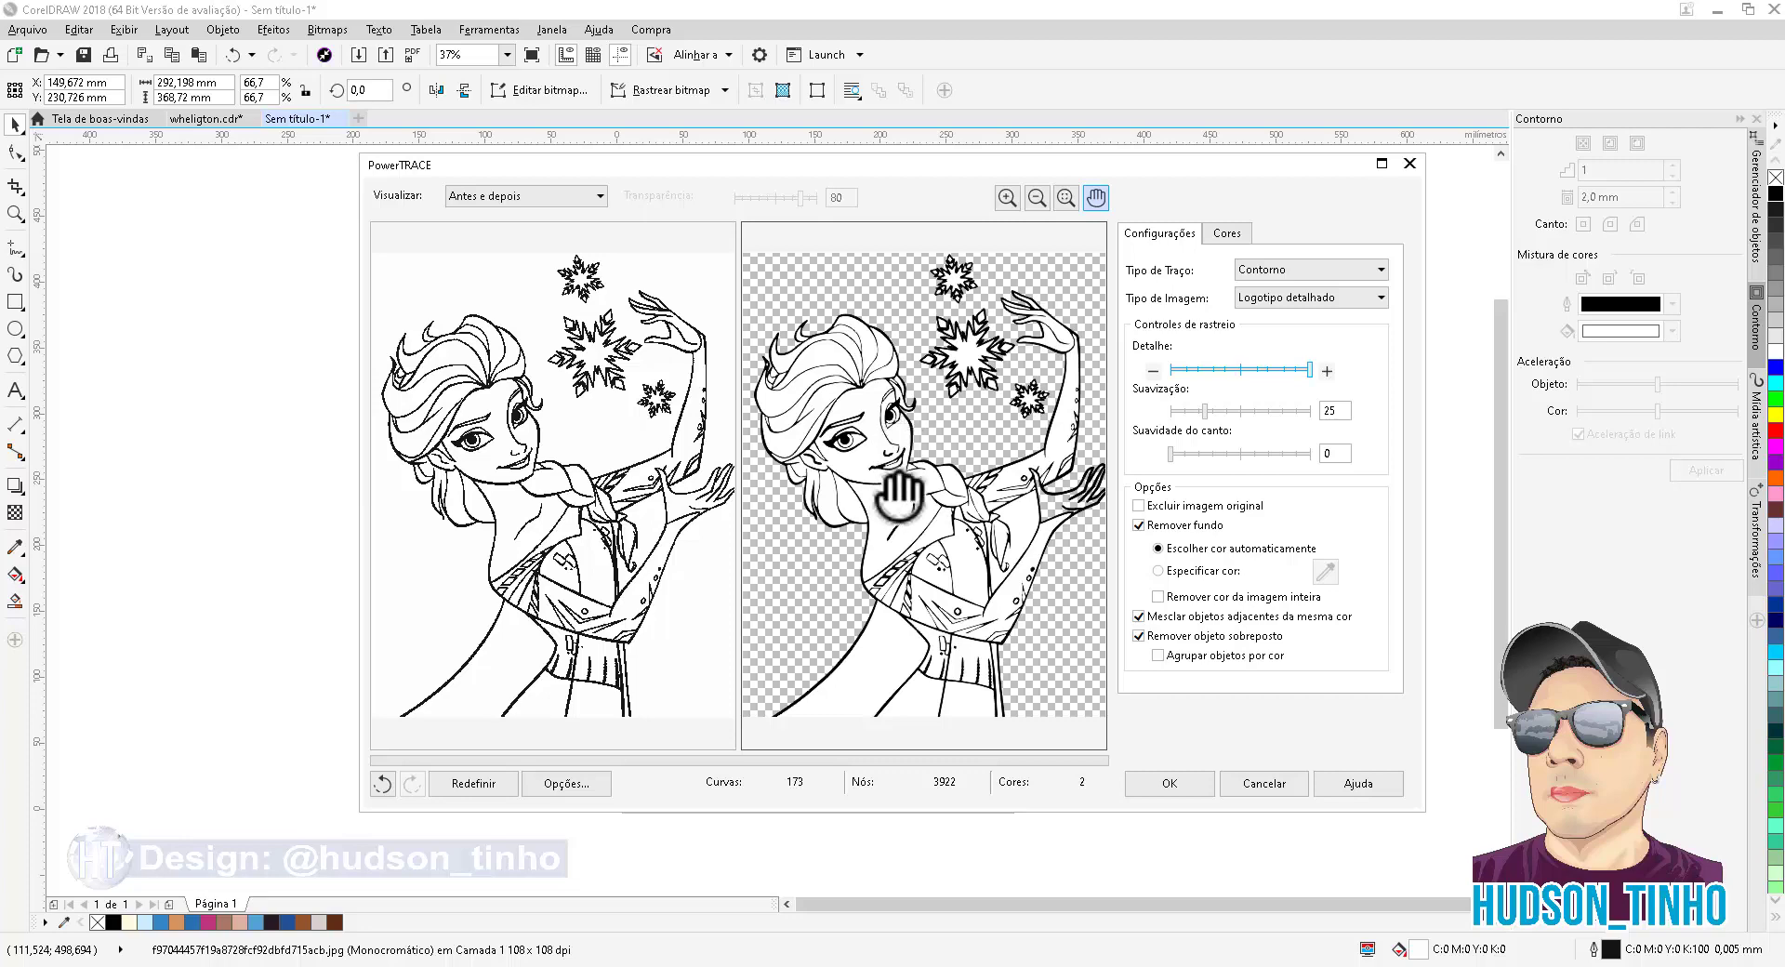
{"action": "left_click", "coordinate": [1223, 410]}
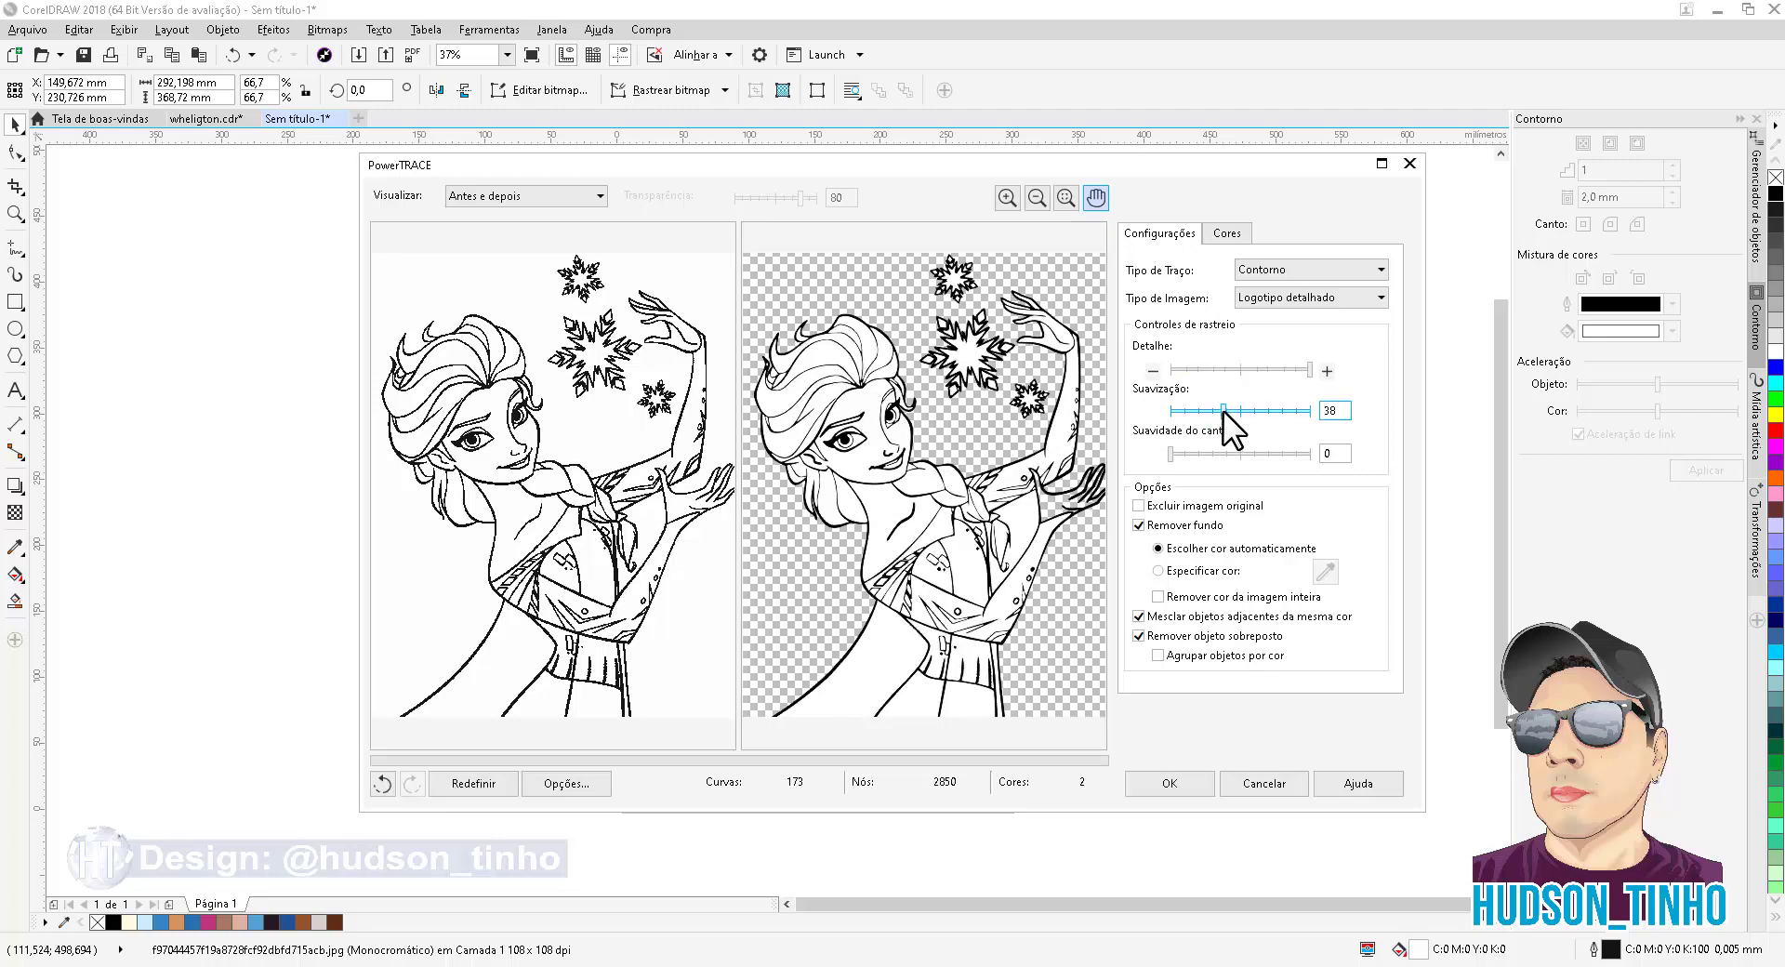
{"action": "left_click", "coordinate": [1246, 410]}
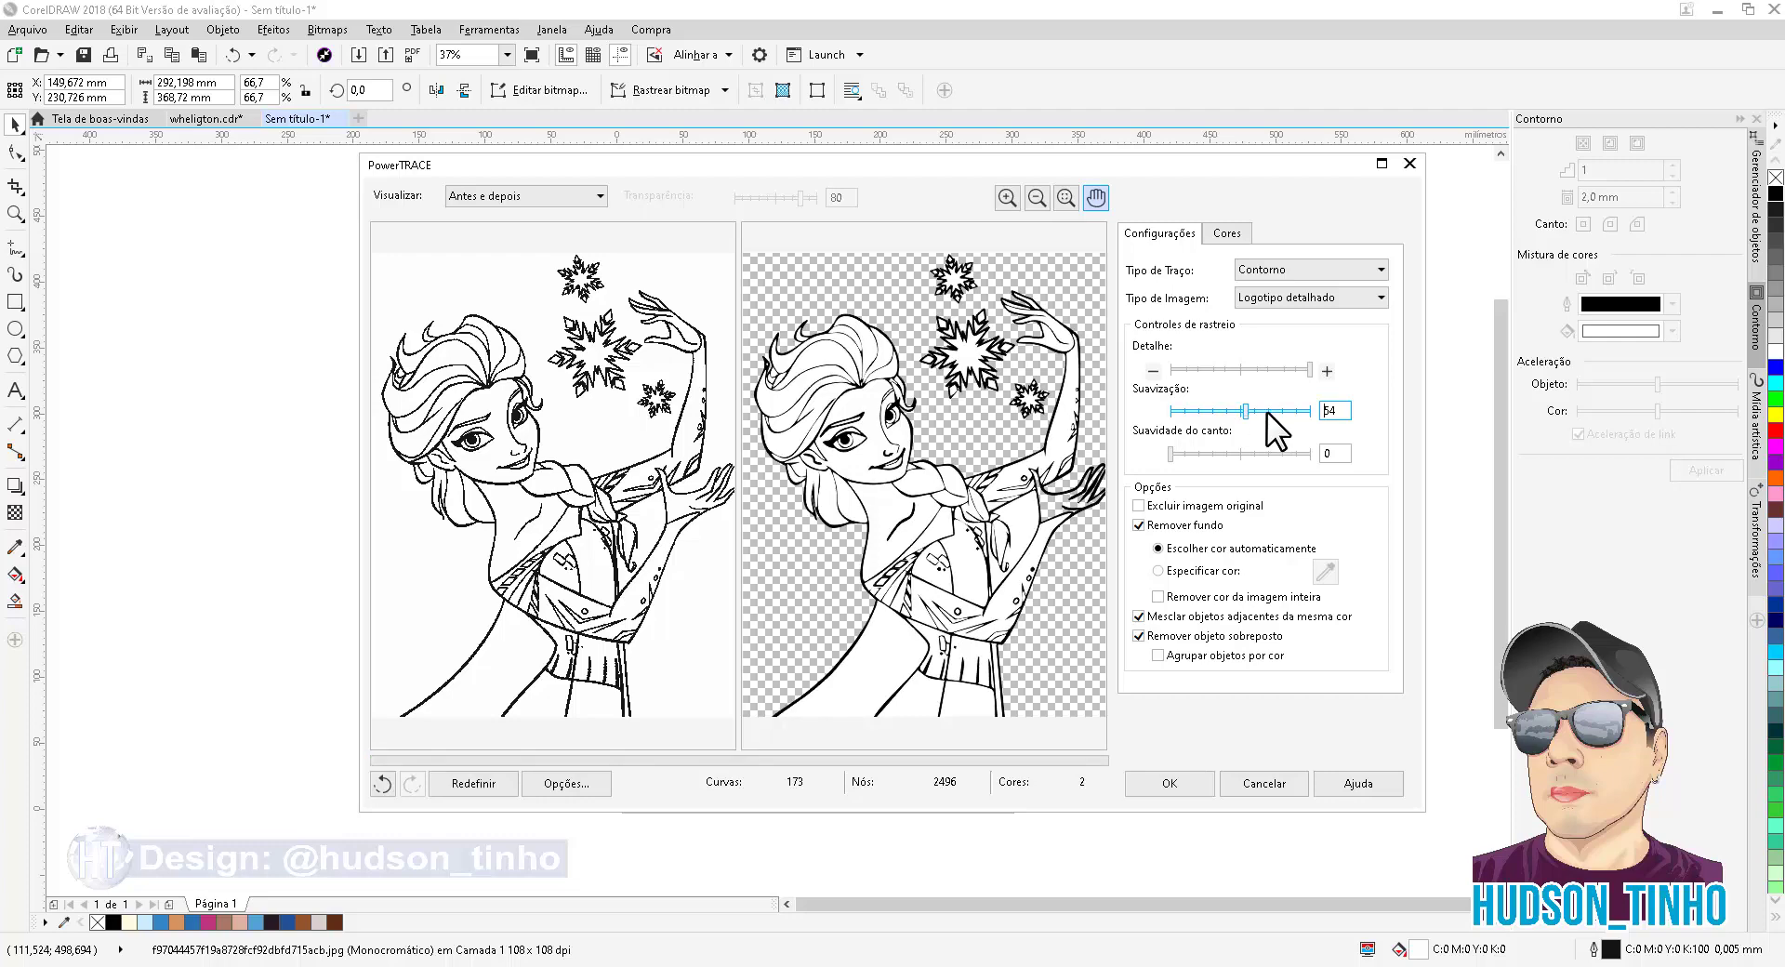
{"action": "left_click", "coordinate": [1270, 410]}
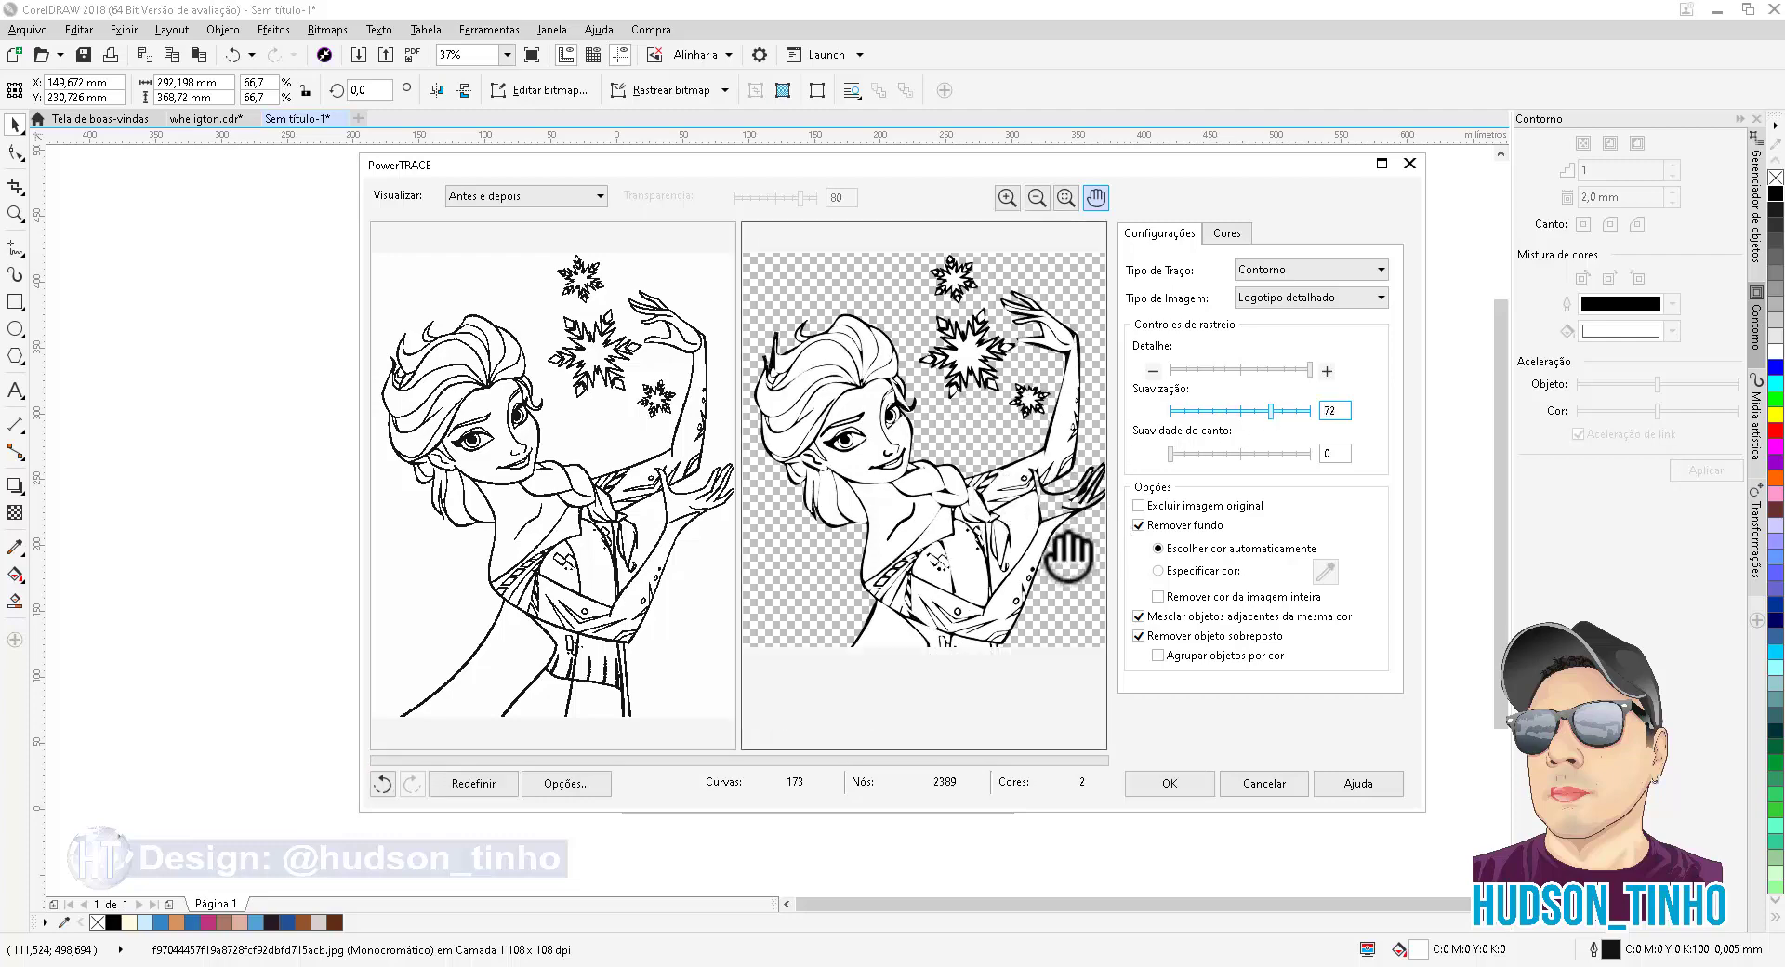
{"action": "left_click", "coordinate": [1217, 410]}
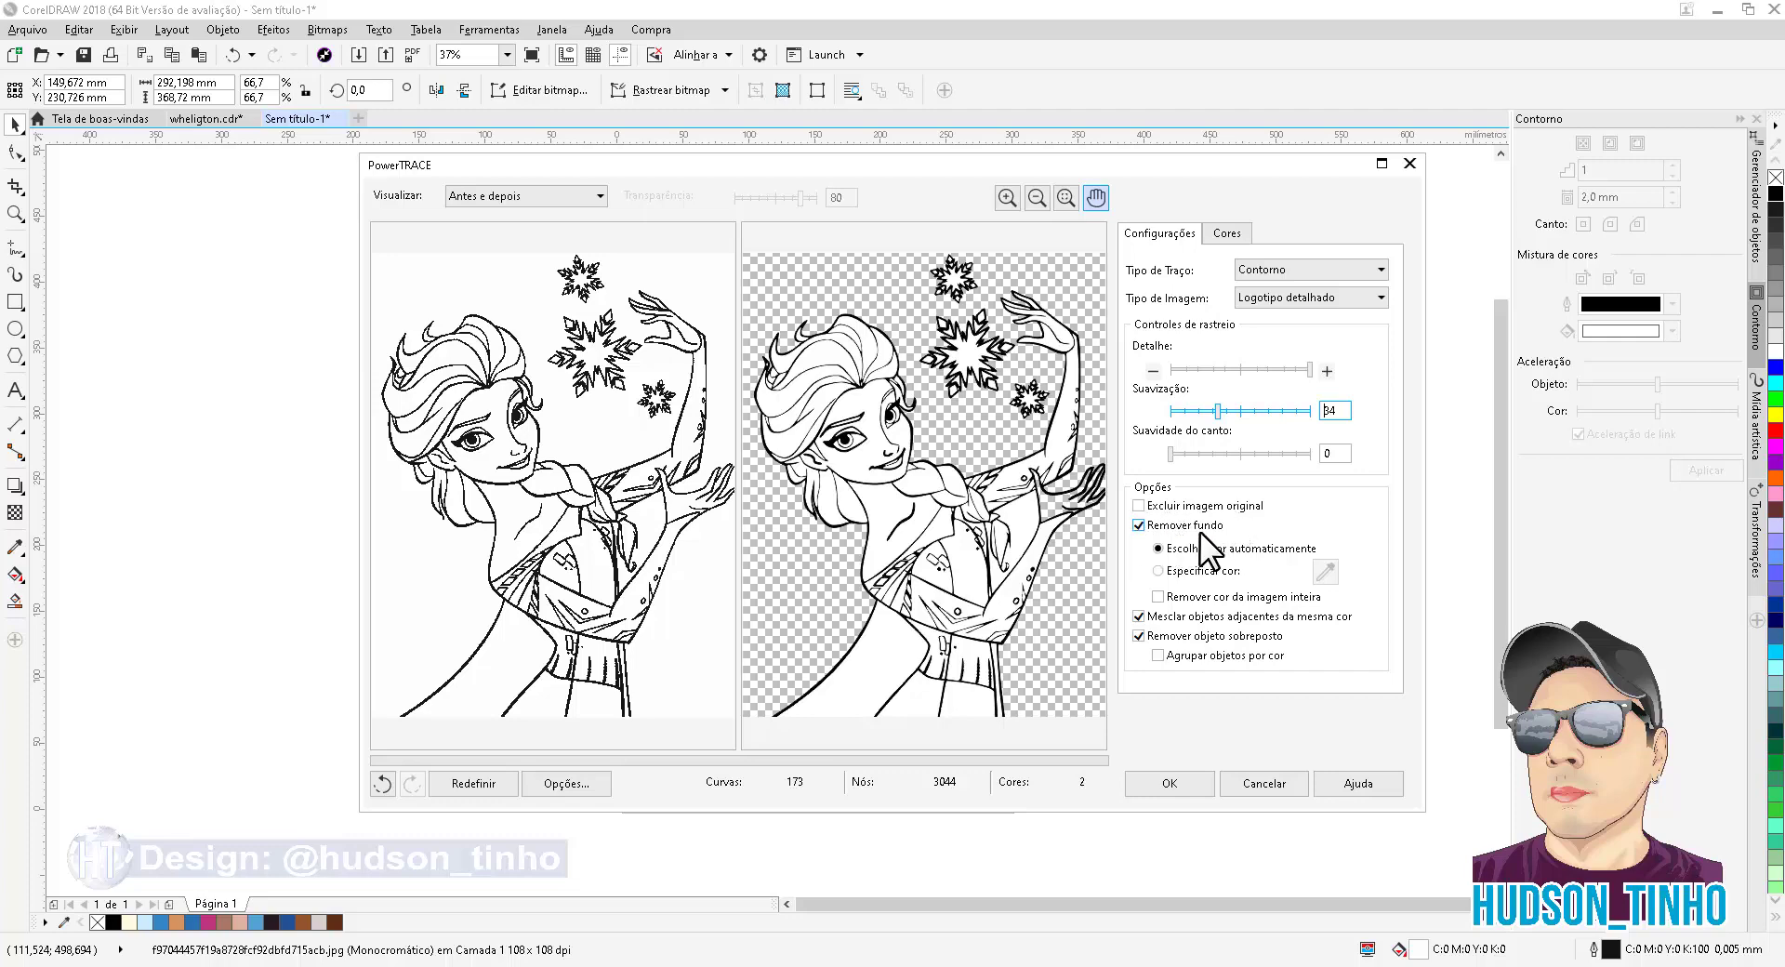
{"action": "left_click", "coordinate": [1138, 524]}
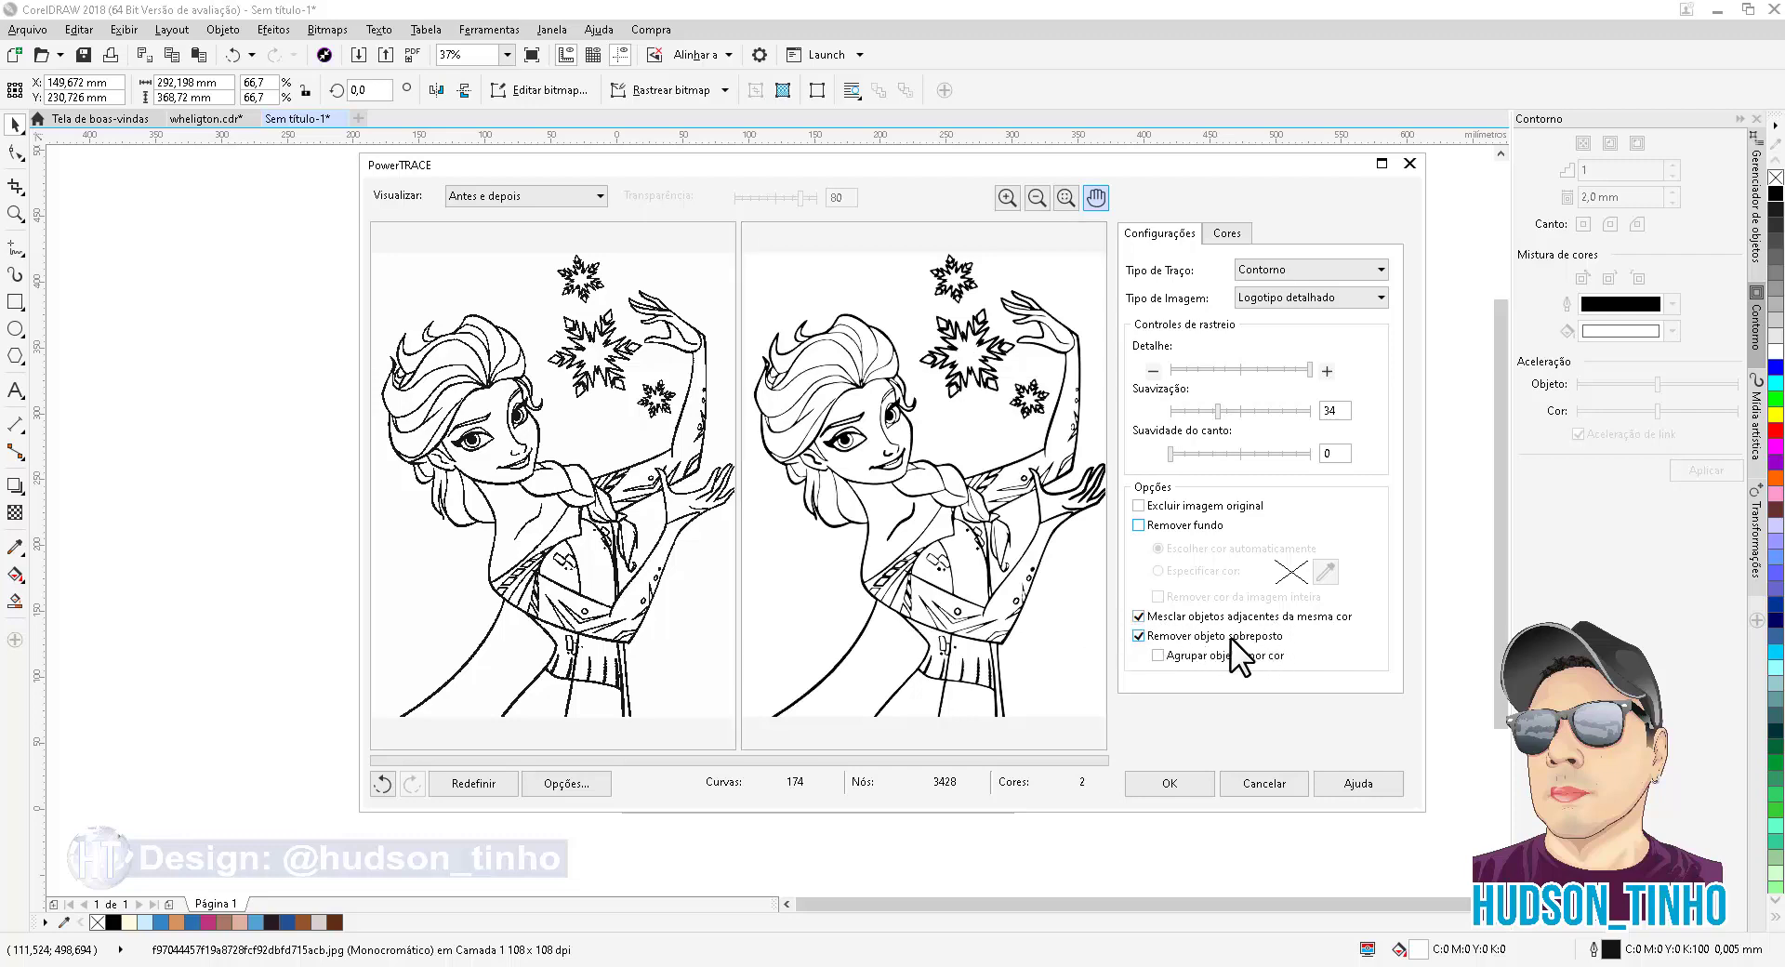
Apply the trace, move the original bitmap off the page to its left side, and place the traced drawing on the page
{"action": "left_click", "coordinate": [1162, 779]}
{"action": "mouse_move", "coordinate": [668, 423]}
{"action": "left_mouse_down"}
{"action": "mouse_move", "coordinate": [332, 401]}
{"action": "mouse_move", "coordinate": [1145, 423]}
{"action": "left_mouse_up"}
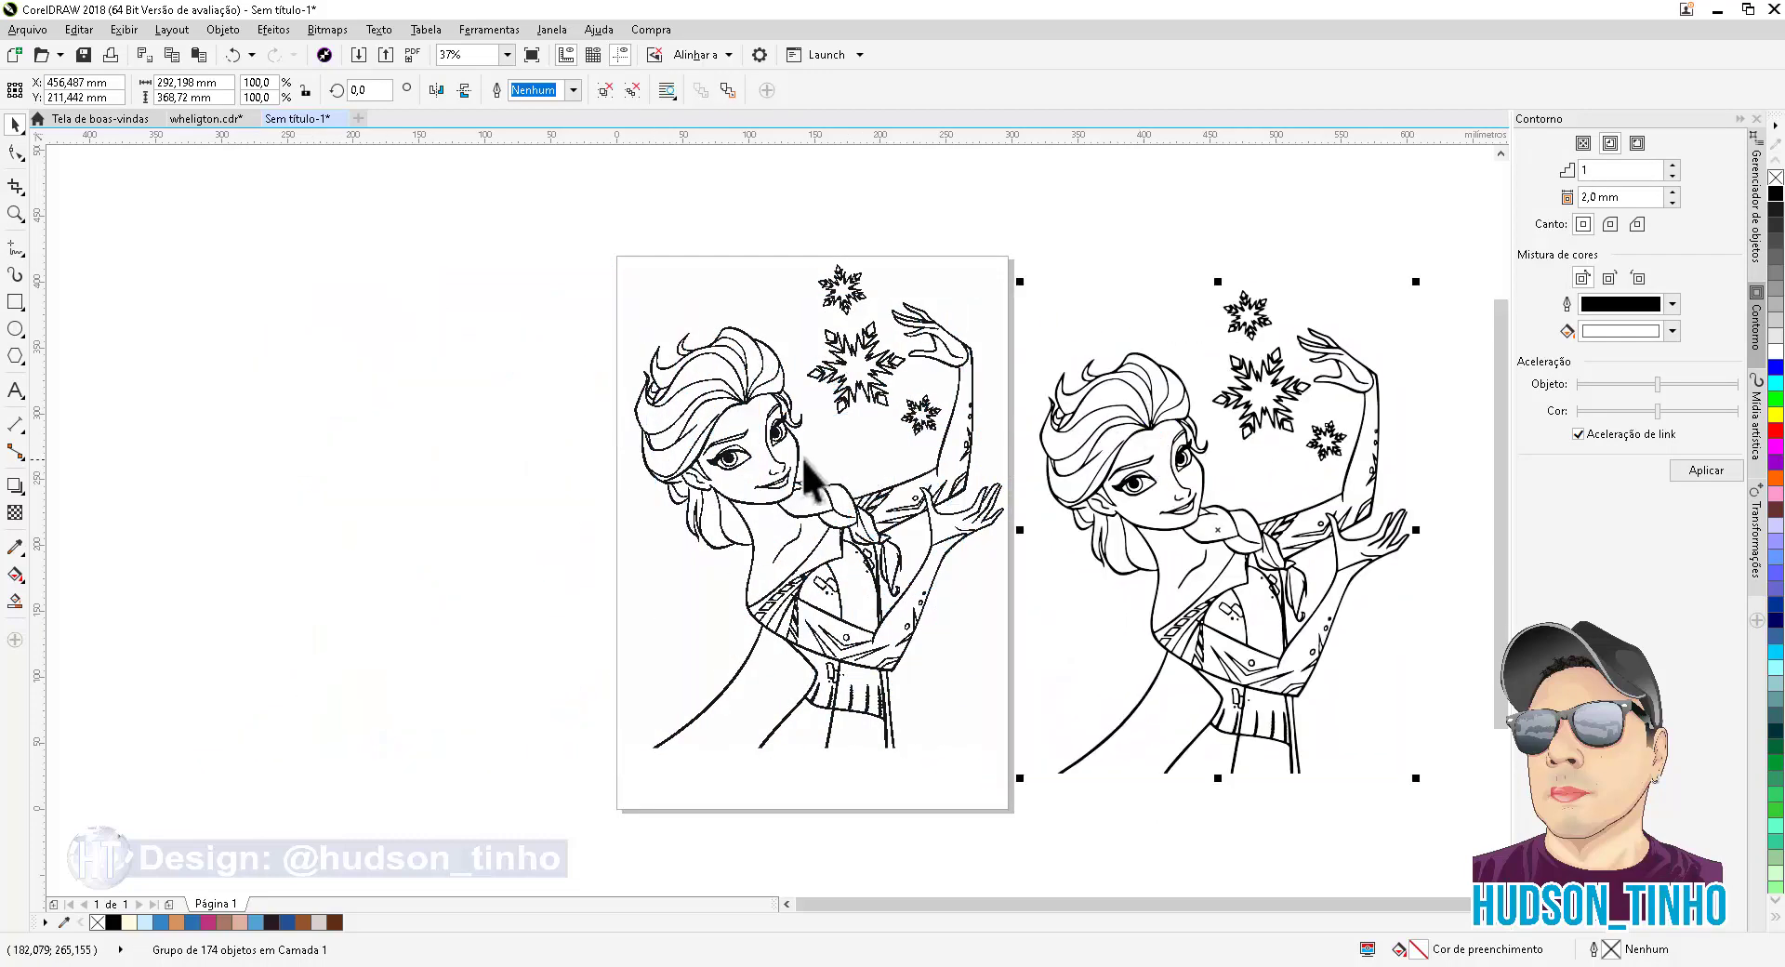
{"action": "mouse_move", "coordinate": [795, 460]}
{"action": "left_mouse_down"}
{"action": "mouse_move", "coordinate": [545, 446]}
{"action": "mouse_move", "coordinate": [393, 471]}
{"action": "left_mouse_up"}
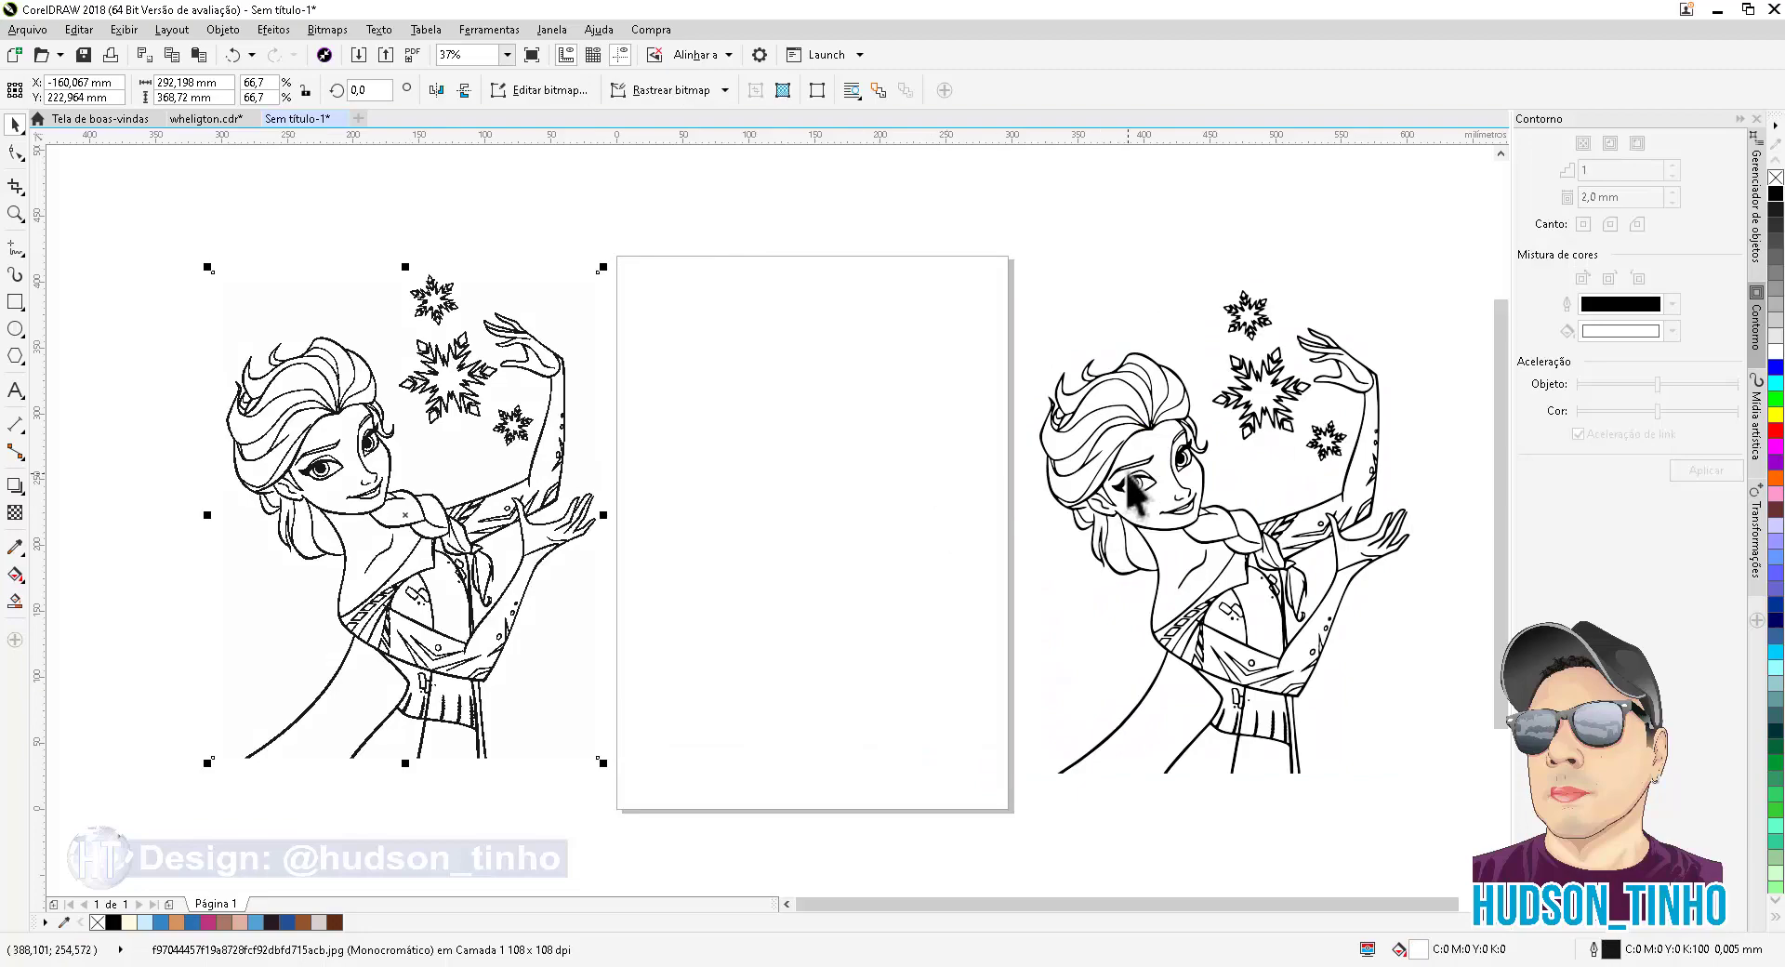
{"action": "mouse_move", "coordinate": [1127, 483]}
{"action": "left_mouse_down"}
{"action": "mouse_move", "coordinate": [632, 457]}
{"action": "mouse_move", "coordinate": [1010, 489]}
{"action": "mouse_move", "coordinate": [717, 485]}
{"action": "mouse_move", "coordinate": [718, 460]}
{"action": "left_mouse_up"}
{"action": "left_click", "coordinate": [451, 445]}
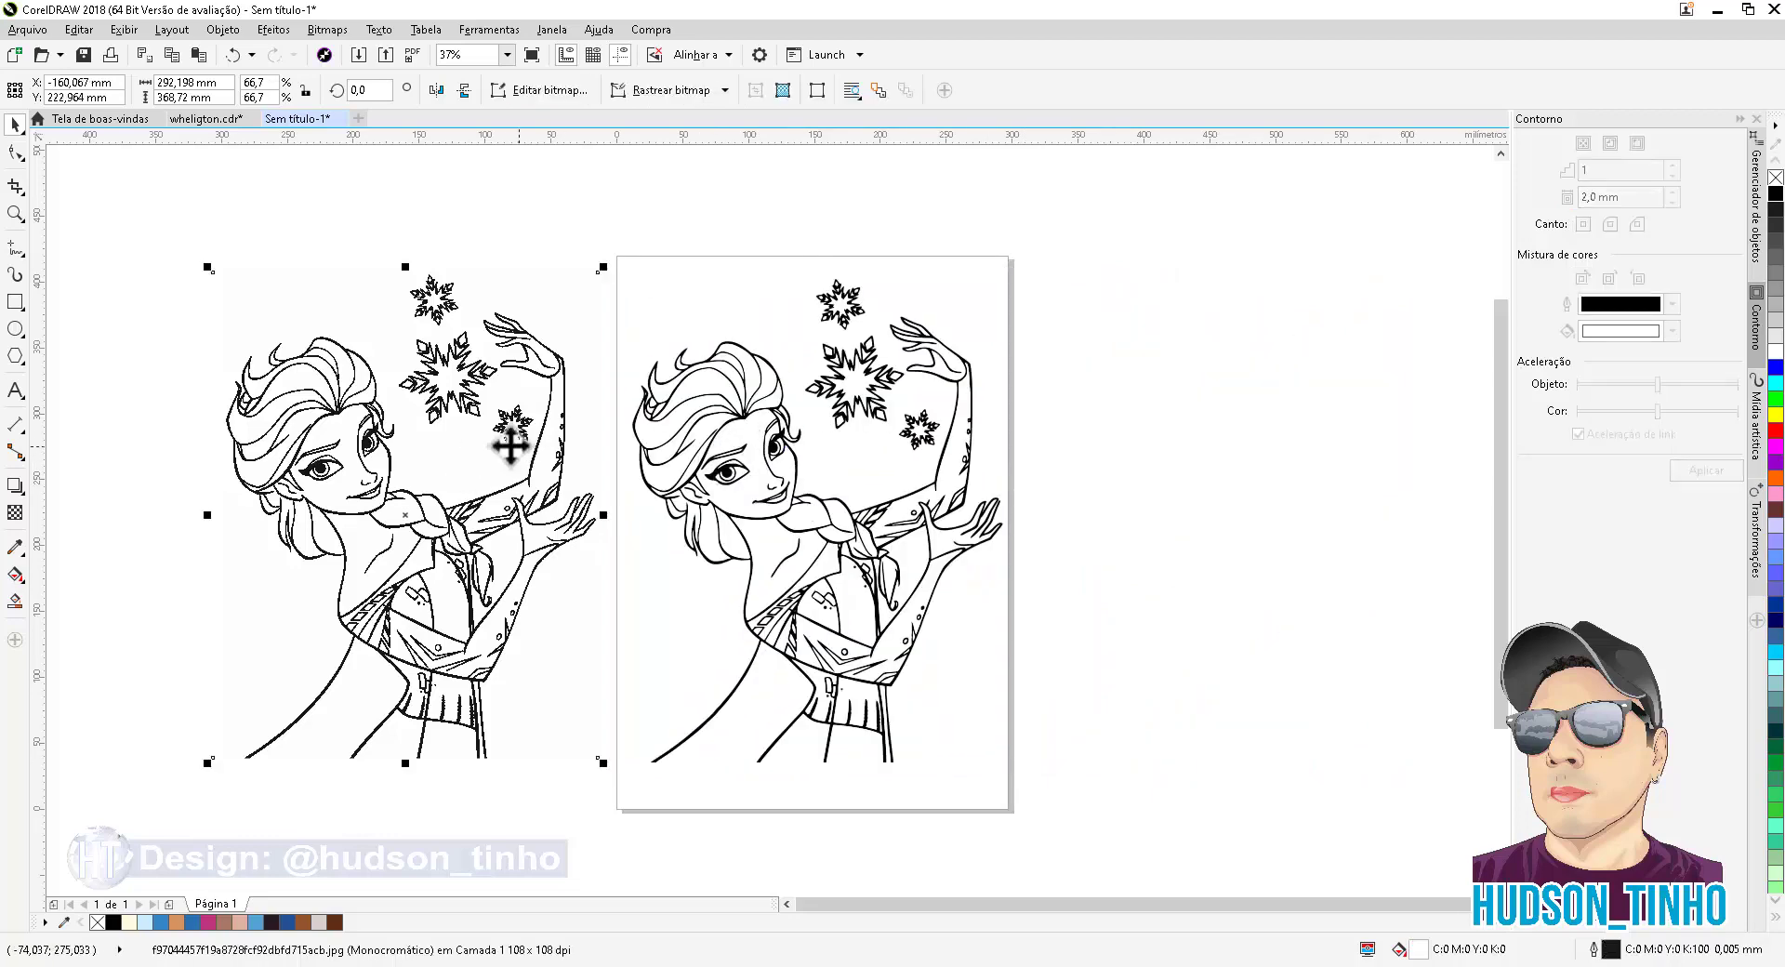
{"action": "left_click_drag", "start_coordinate": [451, 445], "coordinate": [404, 458]}
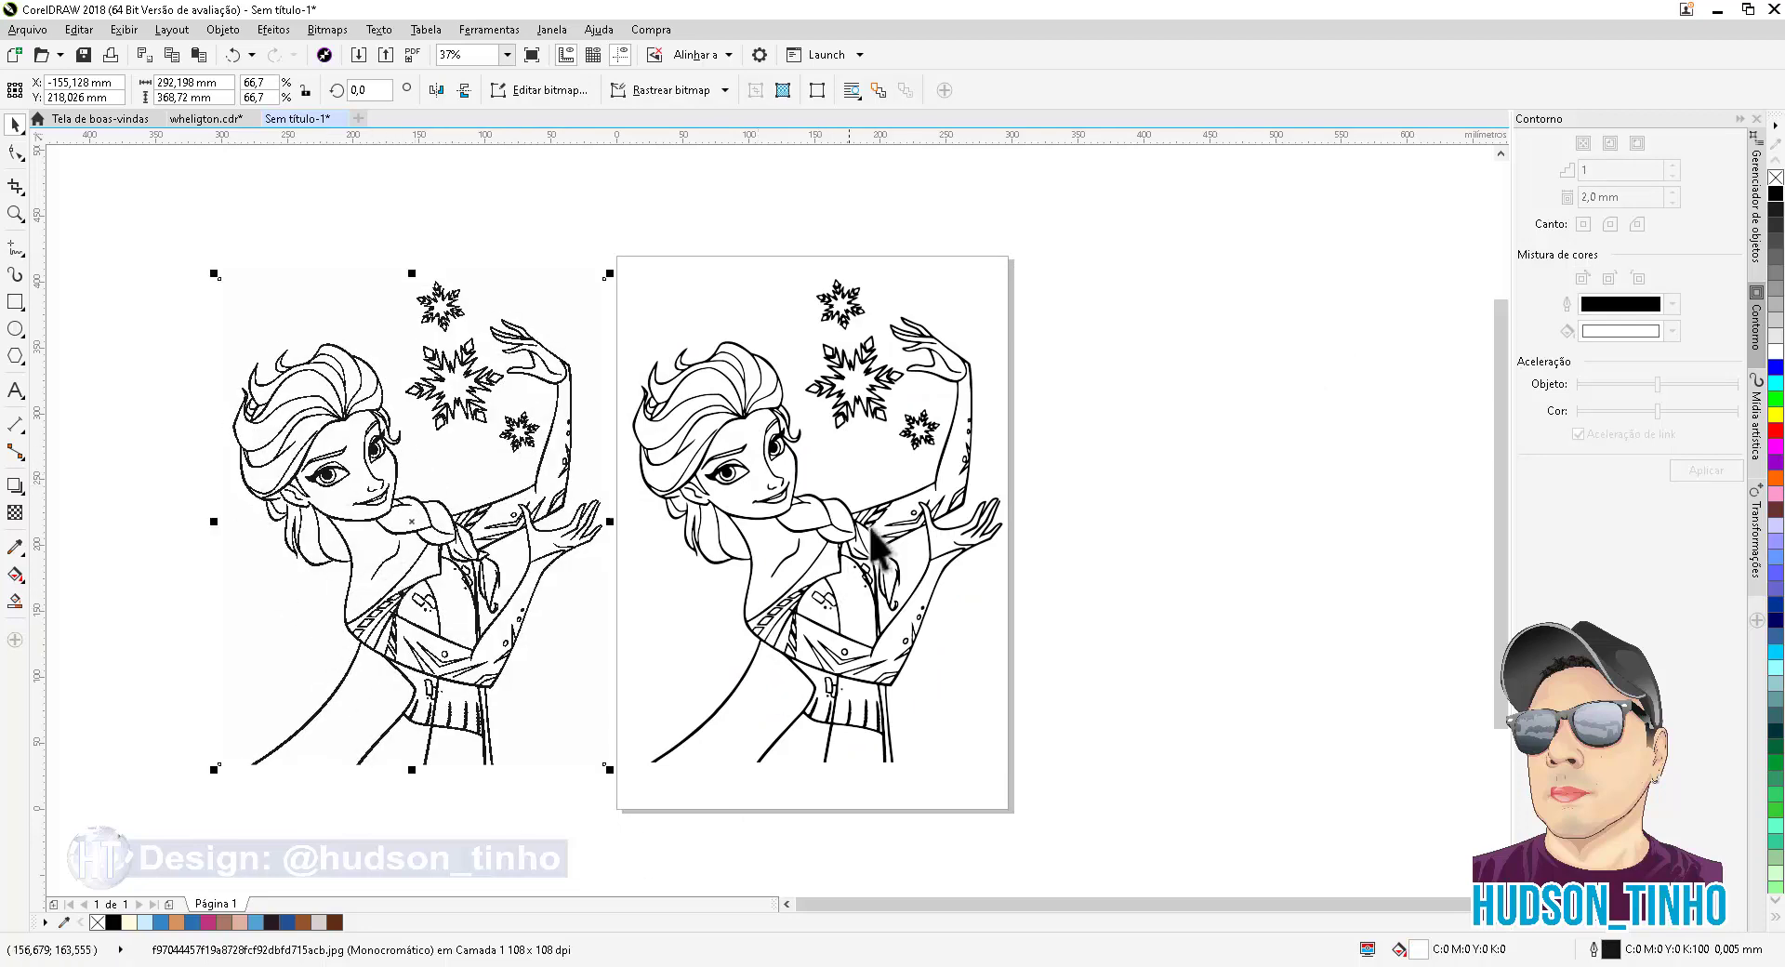
Compare the line edges of the traced drawing and the original bitmap up close around the hair
{"action": "scroll", "coordinate": [734, 396], "scroll_direction": "up", "scroll_amount": 5}
{"action": "scroll", "coordinate": [748, 474], "scroll_direction": "up", "scroll_amount": 5}
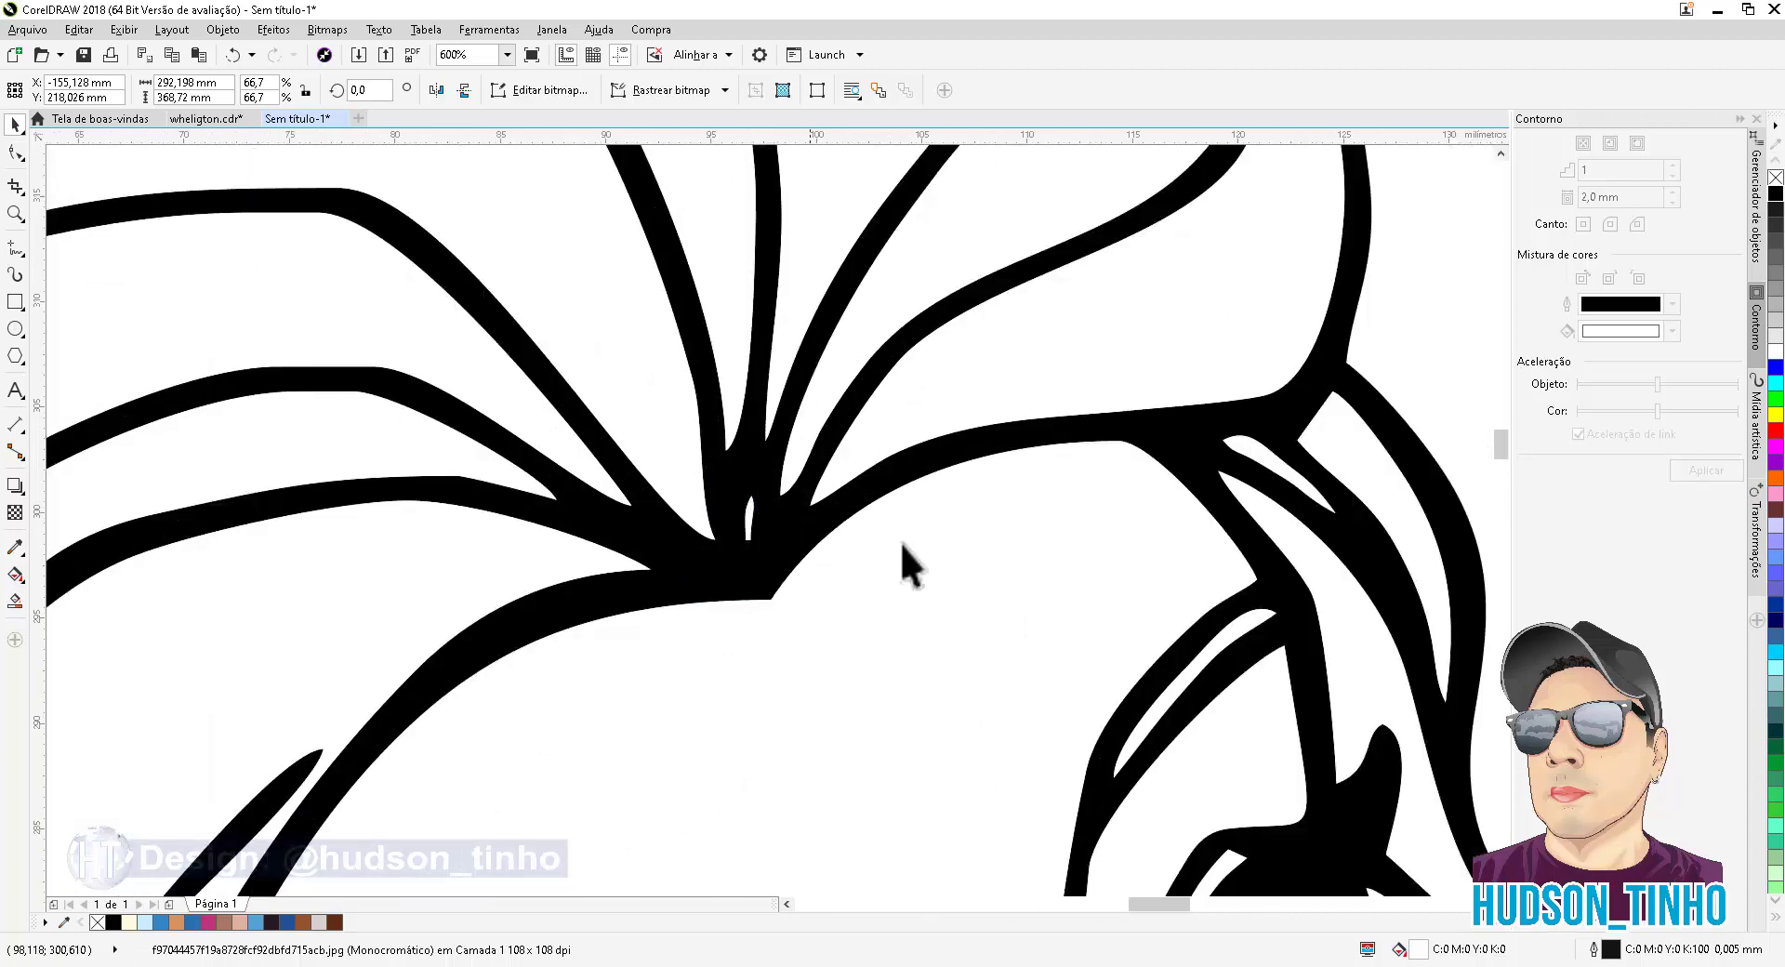
{"action": "scroll", "coordinate": [1283, 502], "scroll_direction": "up", "scroll_amount": 5}
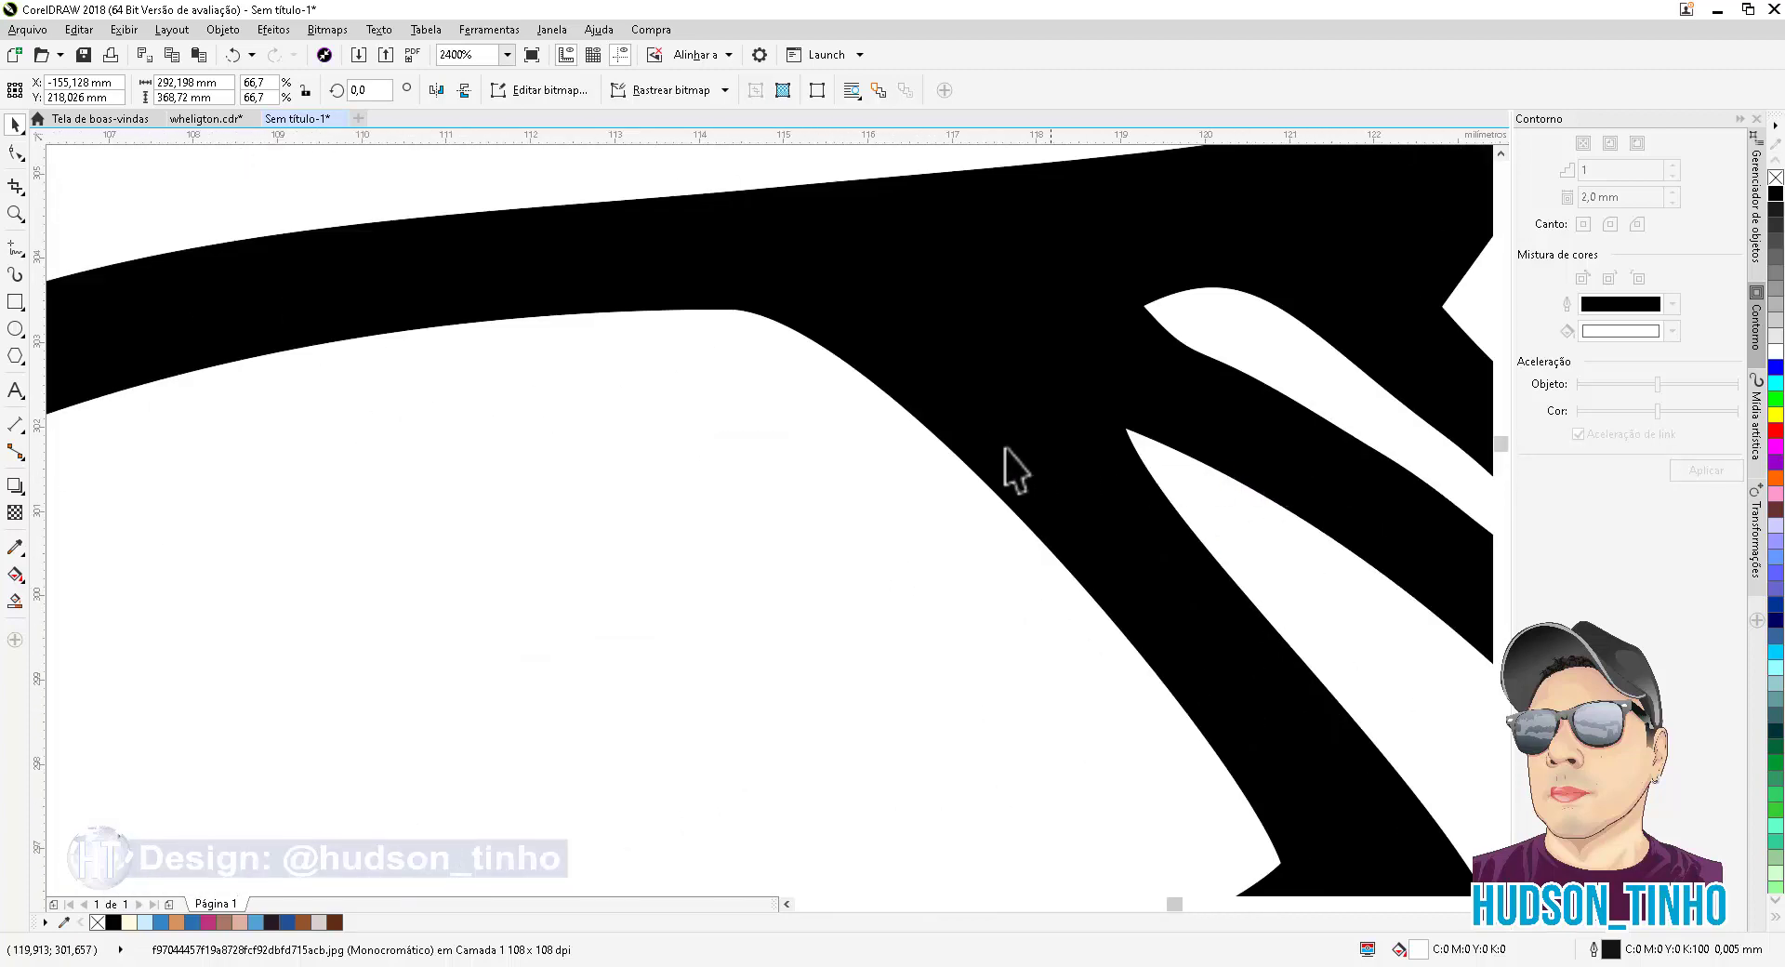
{"action": "scroll", "coordinate": [1013, 466], "scroll_direction": "down", "scroll_amount": 10}
{"action": "scroll", "coordinate": [922, 451], "scroll_direction": "down", "scroll_amount": 5}
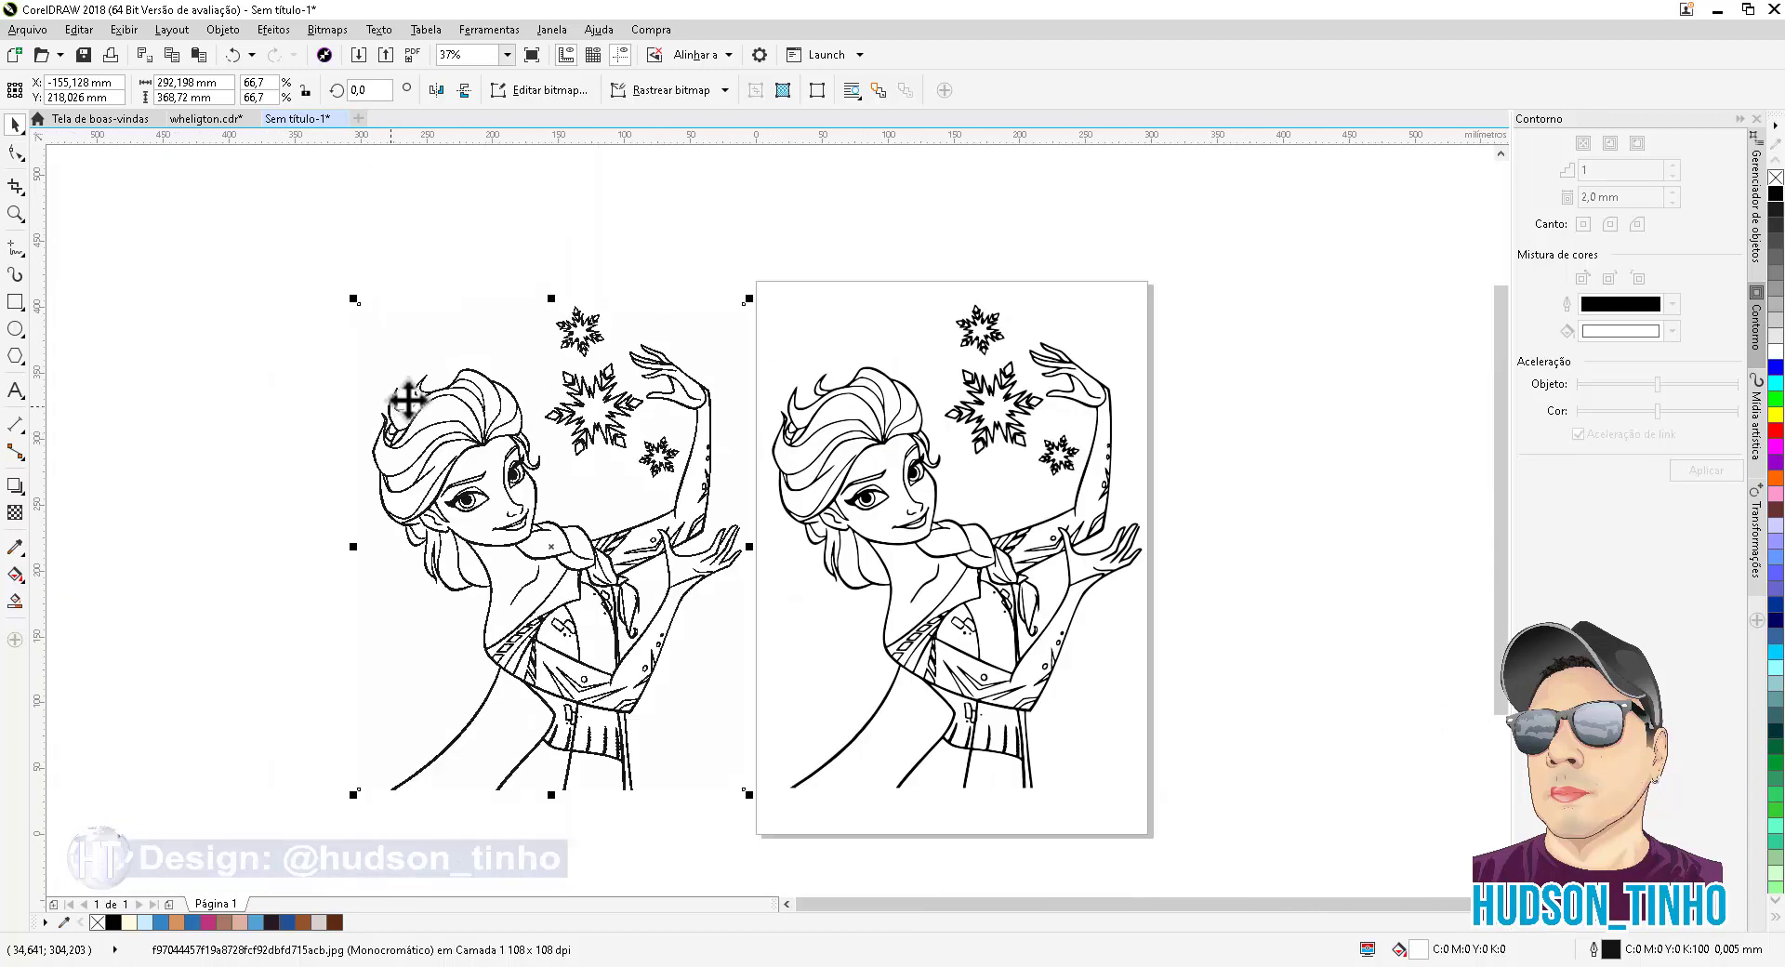
{"action": "scroll", "coordinate": [431, 470], "scroll_direction": "up", "scroll_amount": 5}
{"action": "scroll", "coordinate": [669, 511], "scroll_direction": "up", "scroll_amount": 6}
{"action": "scroll", "coordinate": [636, 500], "scroll_direction": "down", "scroll_amount": 20}
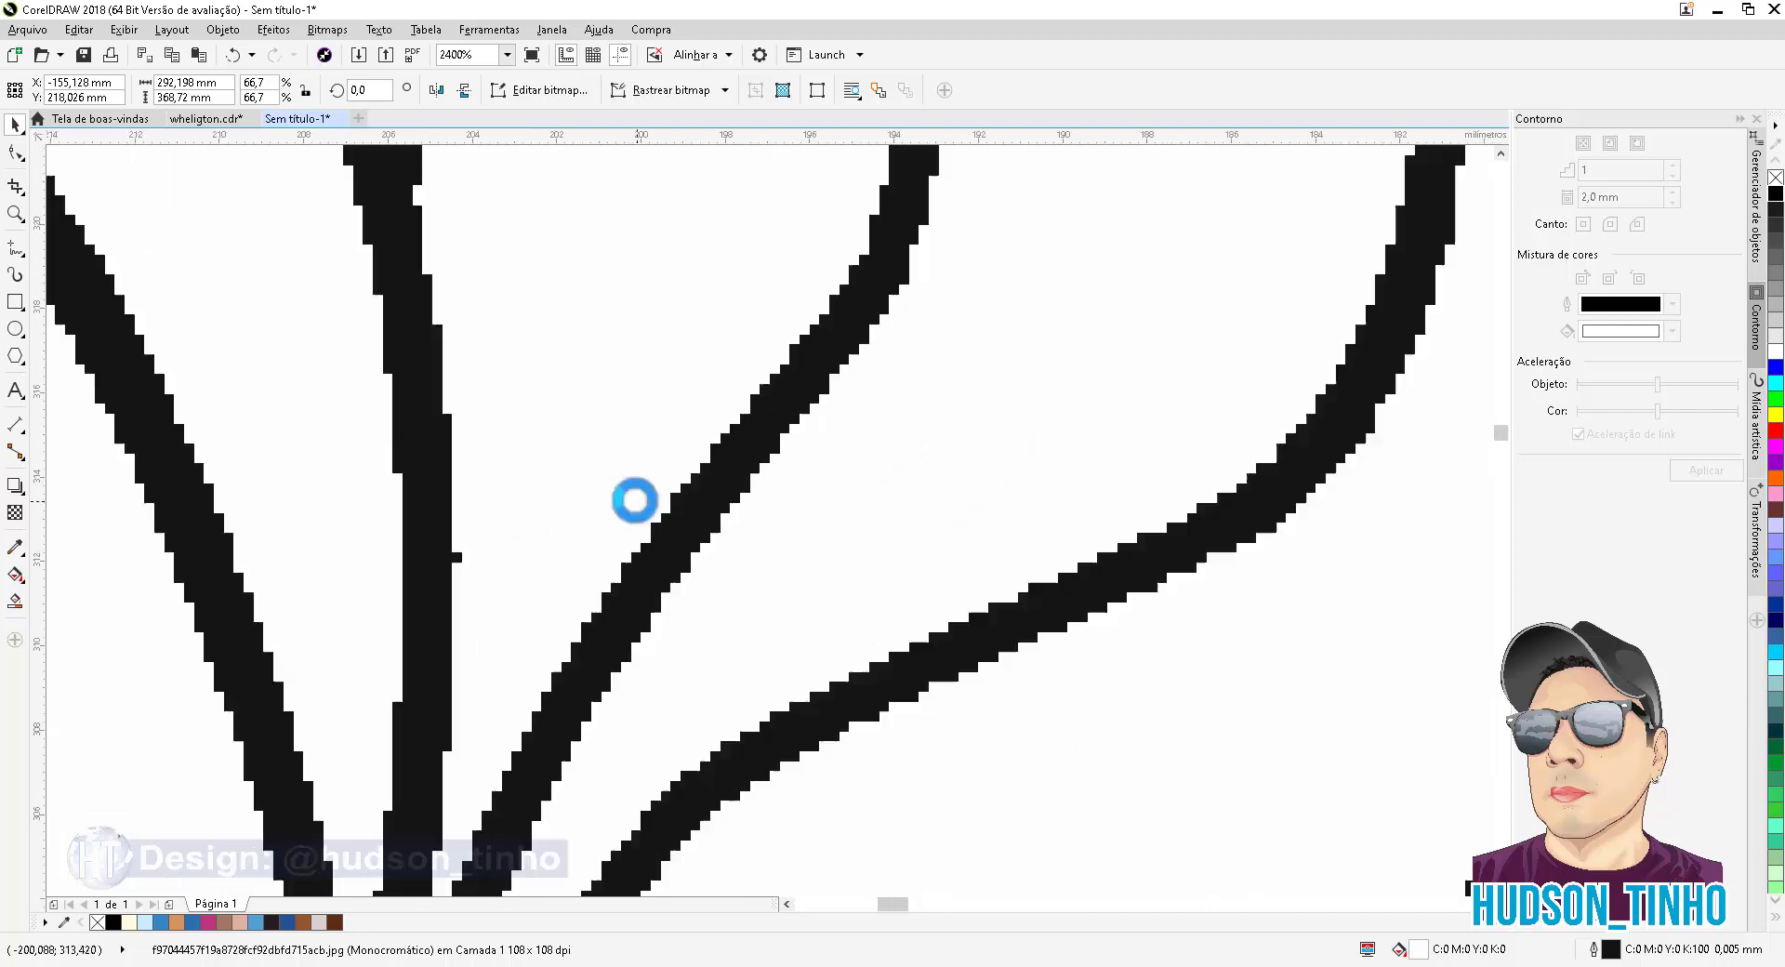
{"action": "scroll", "coordinate": [1024, 538], "scroll_direction": "up", "scroll_amount": 5}
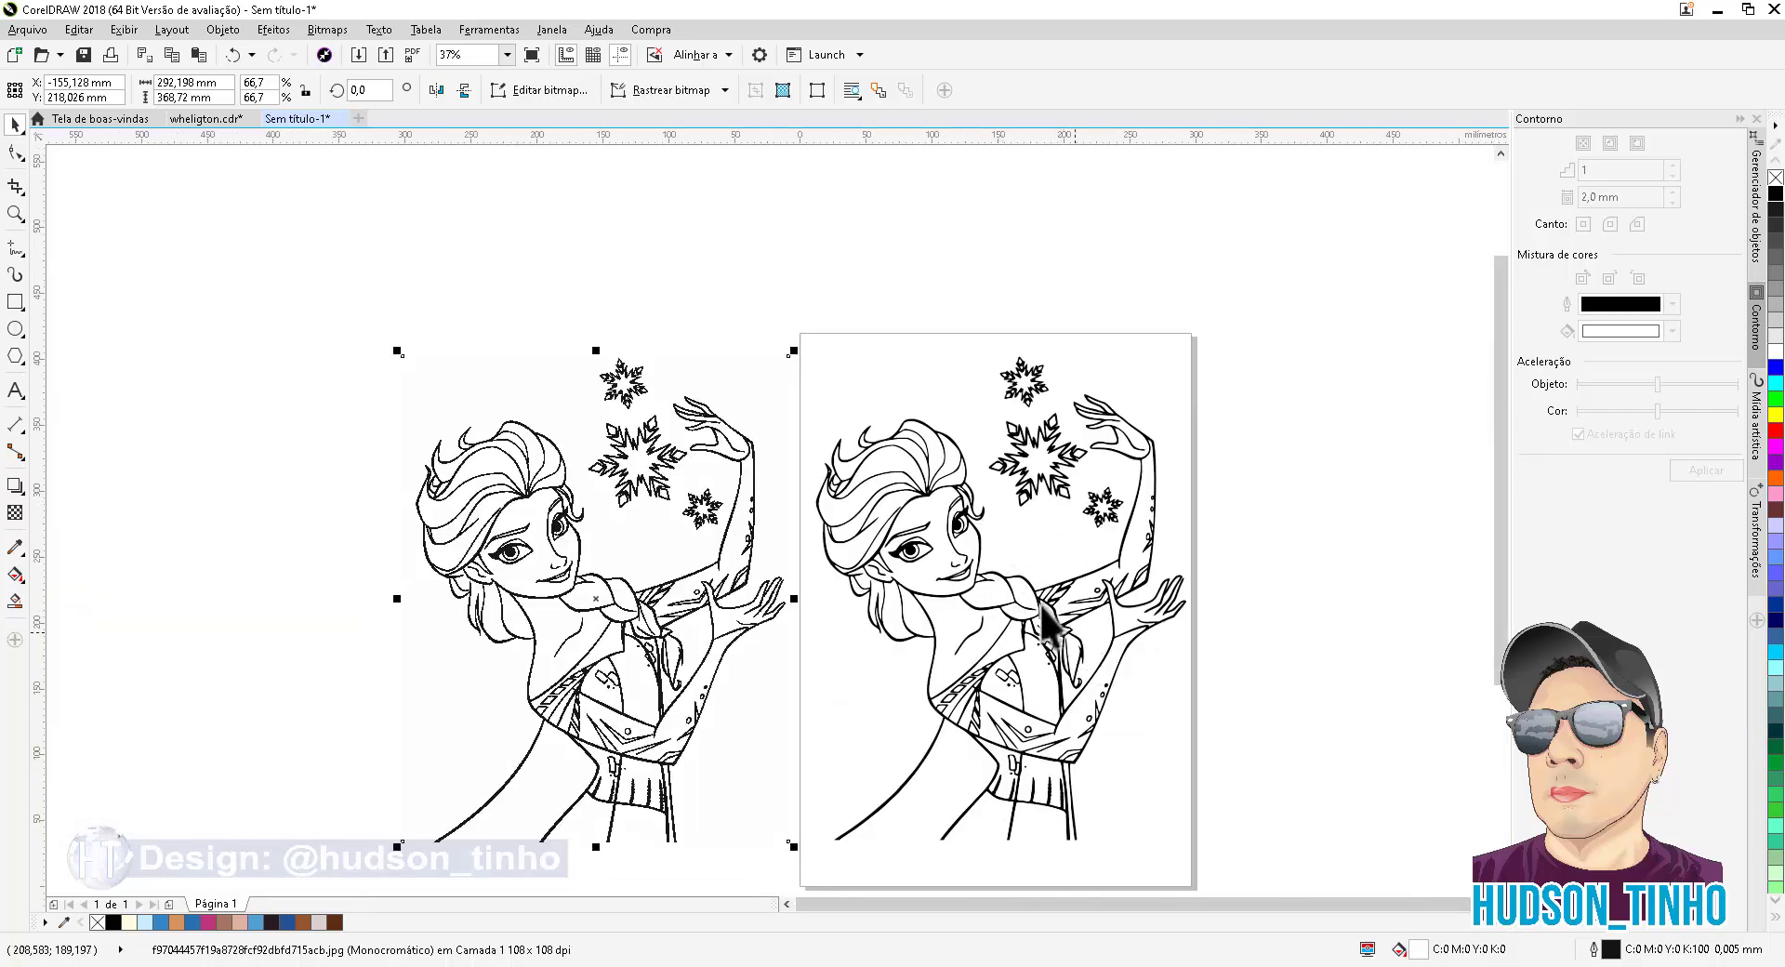
Ungroup all objects of the traced drawing on the page and clear the selection
{"action": "right_click", "coordinate": [999, 583]}
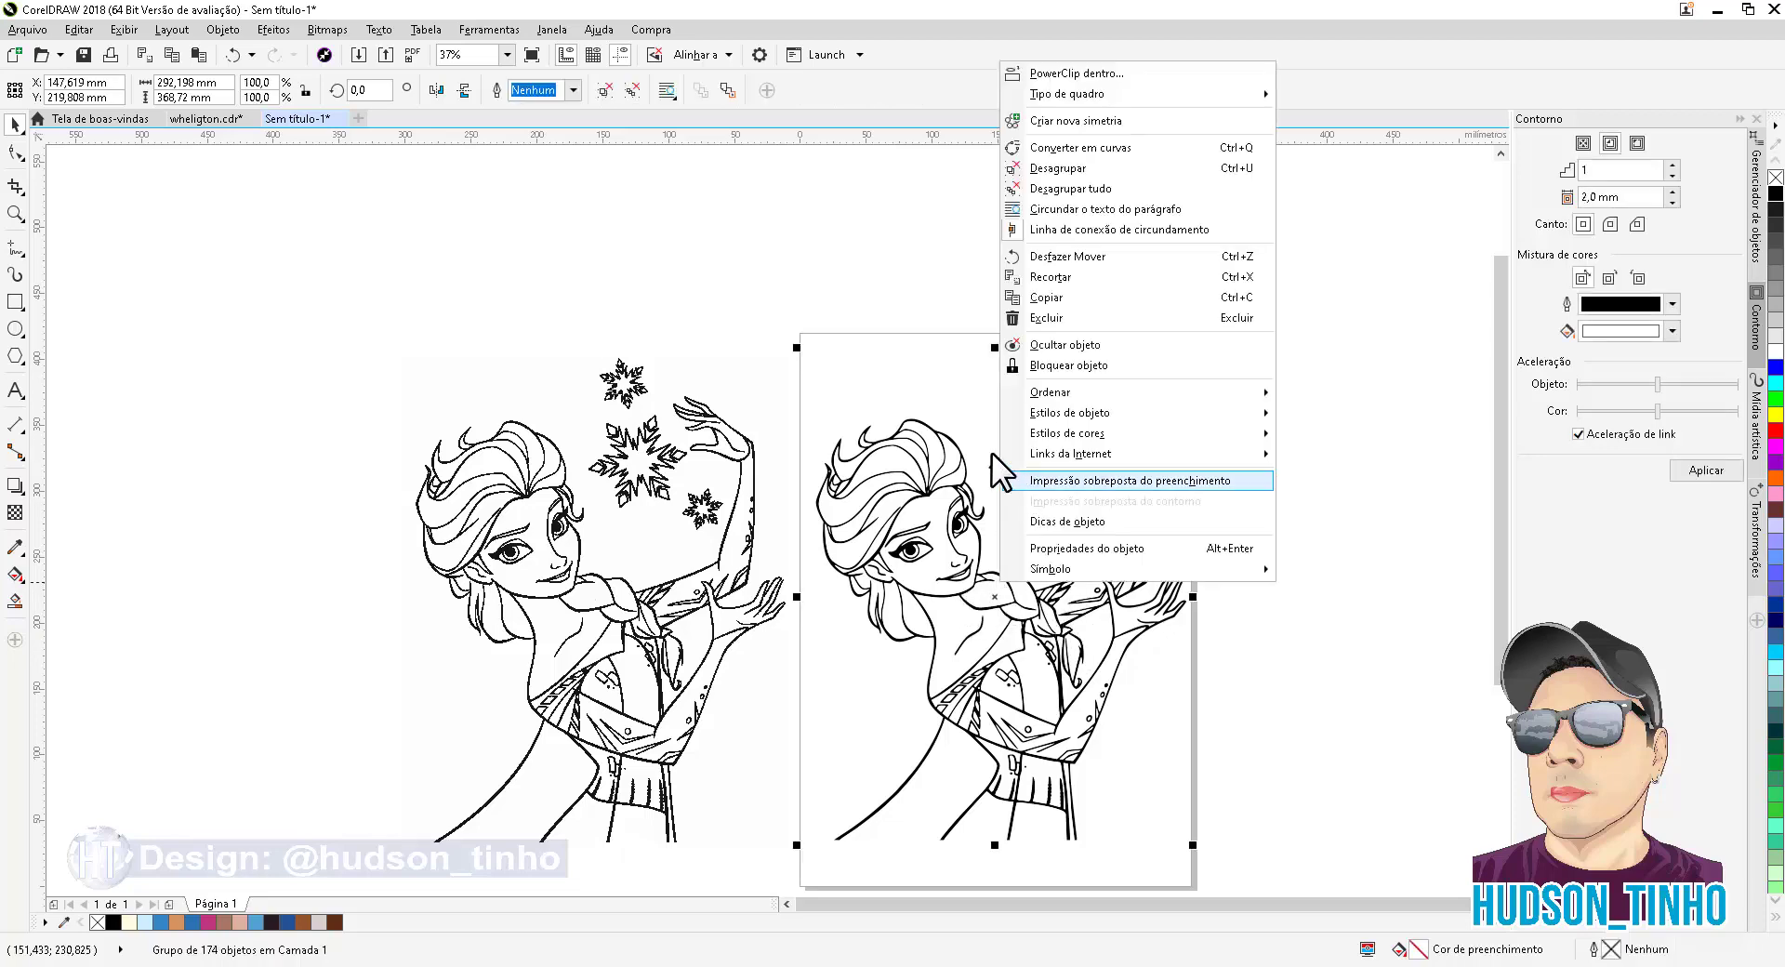
{"action": "left_click", "coordinate": [1132, 183]}
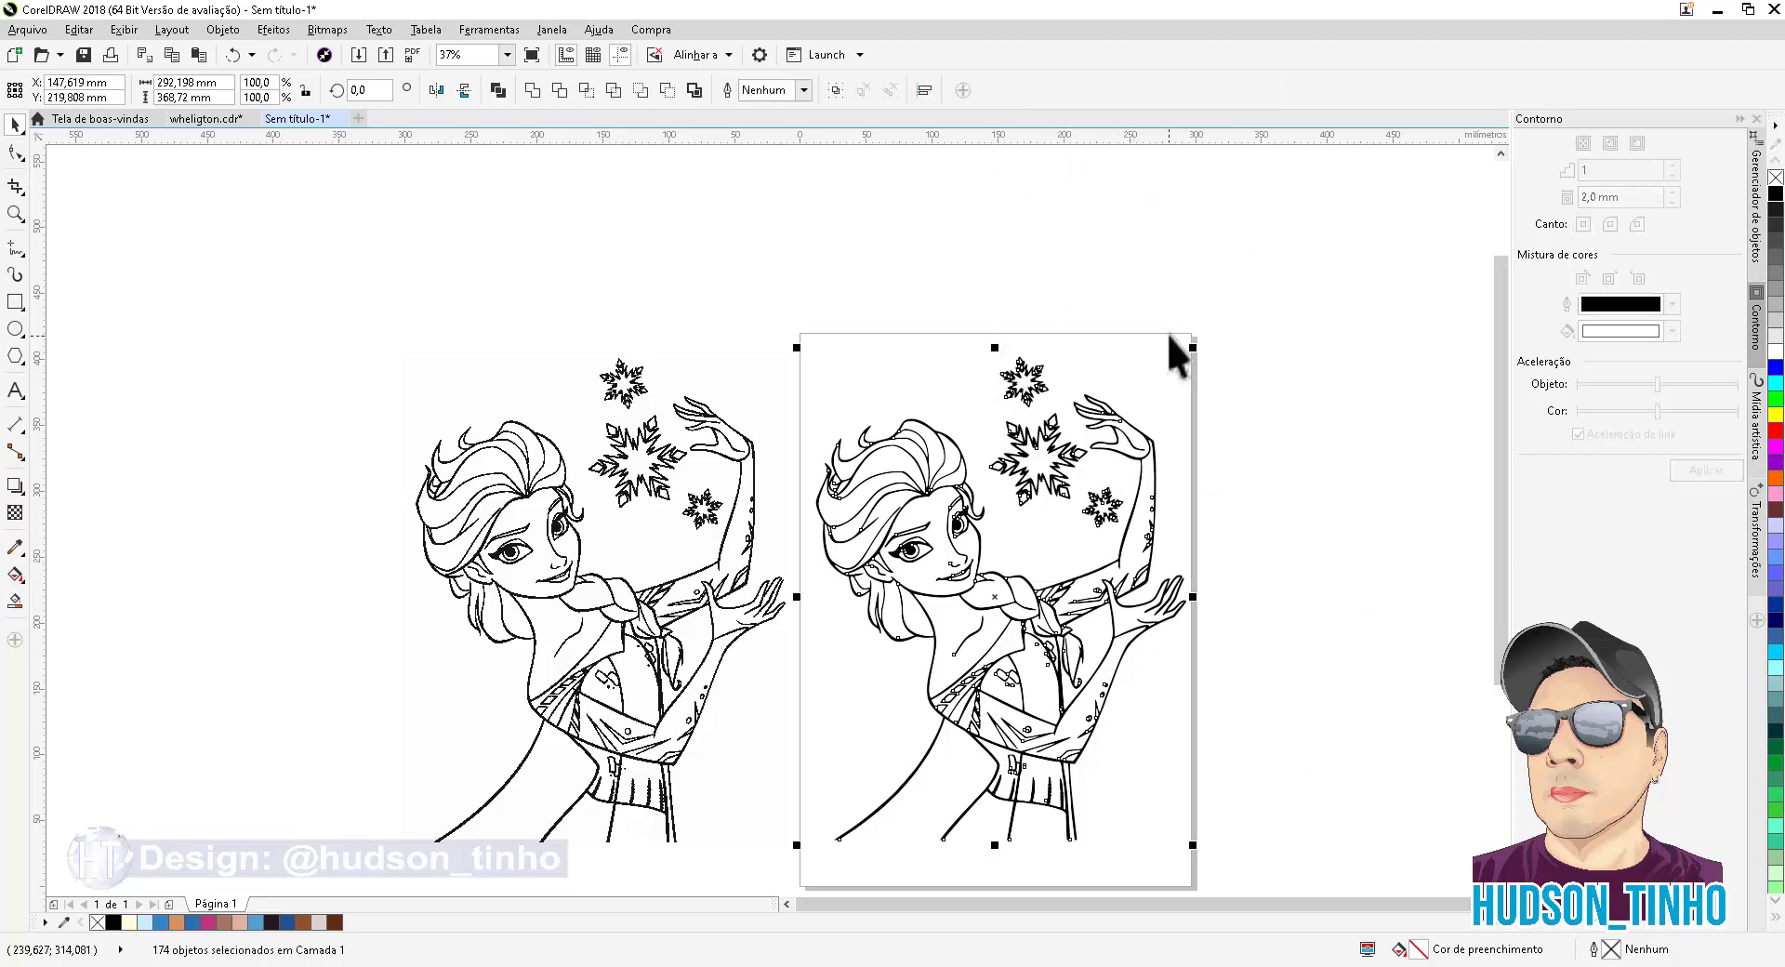
{"action": "left_click", "coordinate": [1056, 249]}
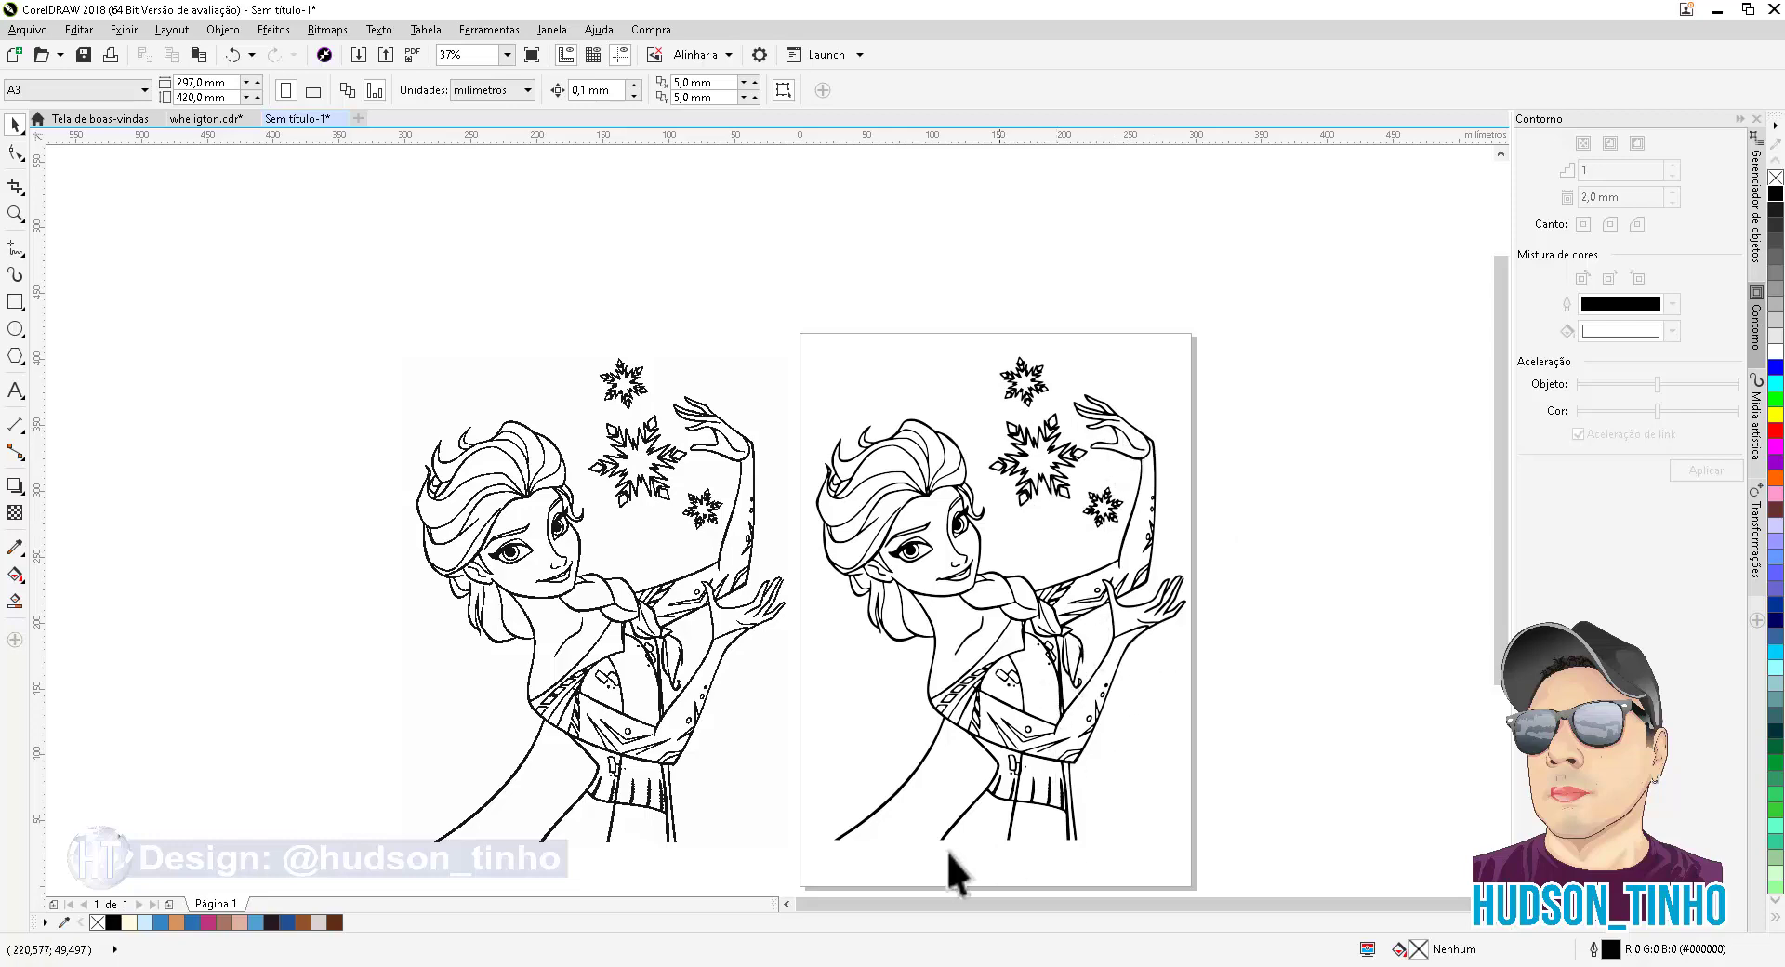
Draw a rectangle about 253 × 12 mm across the open lower ends of the traced figure and fill it with black
{"action": "left_click", "coordinate": [16, 301]}
{"action": "scroll", "coordinate": [809, 723], "scroll_direction": "down", "scroll_amount": 2}
{"action": "scroll", "coordinate": [769, 716], "scroll_direction": "up", "scroll_amount": 5}
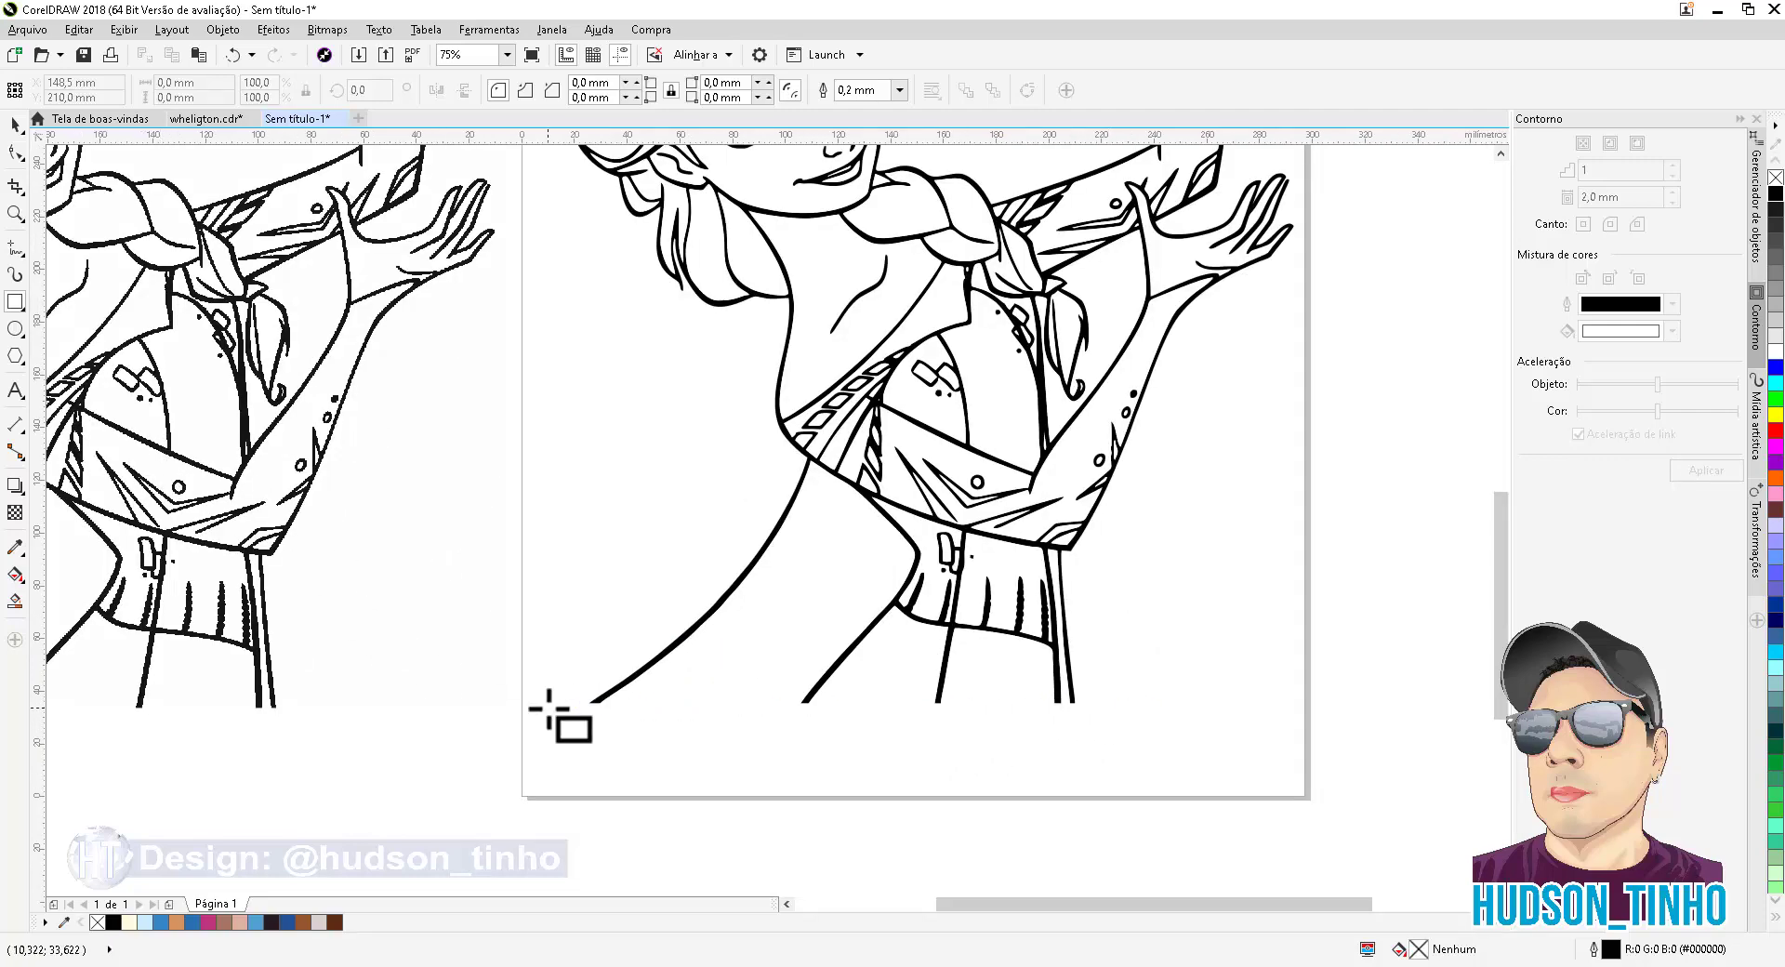
{"action": "left_click_drag", "start_coordinate": [1213, 728], "coordinate": [544, 695]}
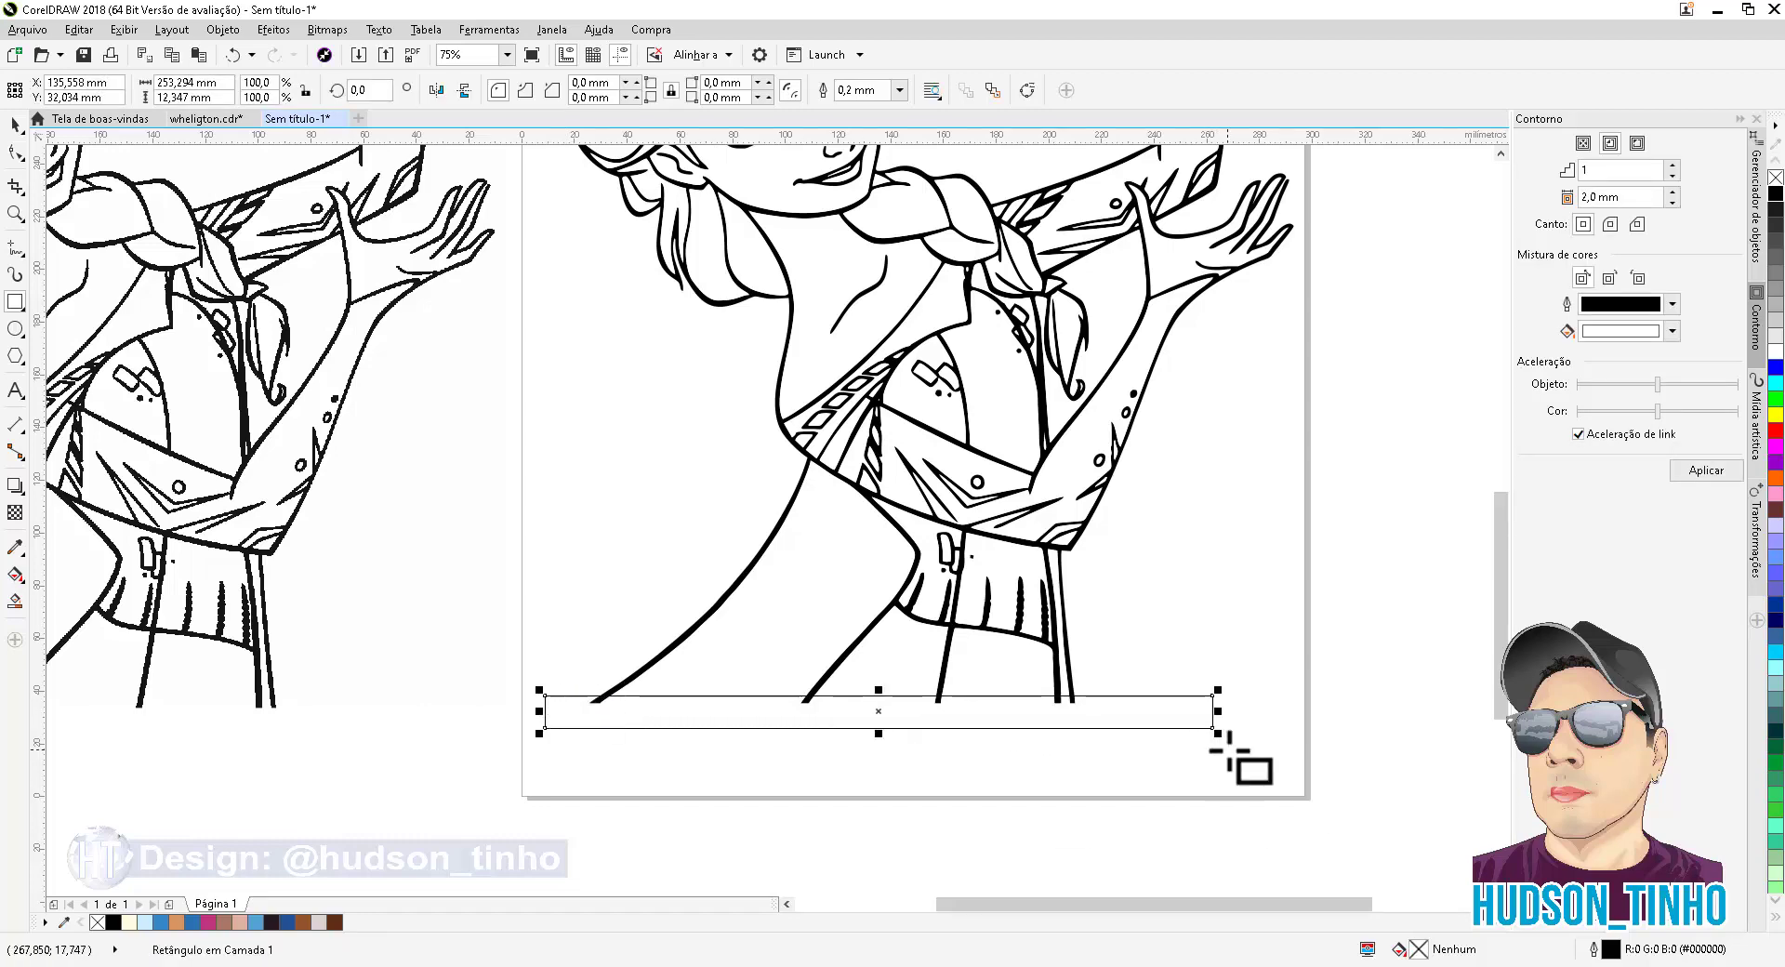
{"action": "left_click", "coordinate": [1774, 193]}
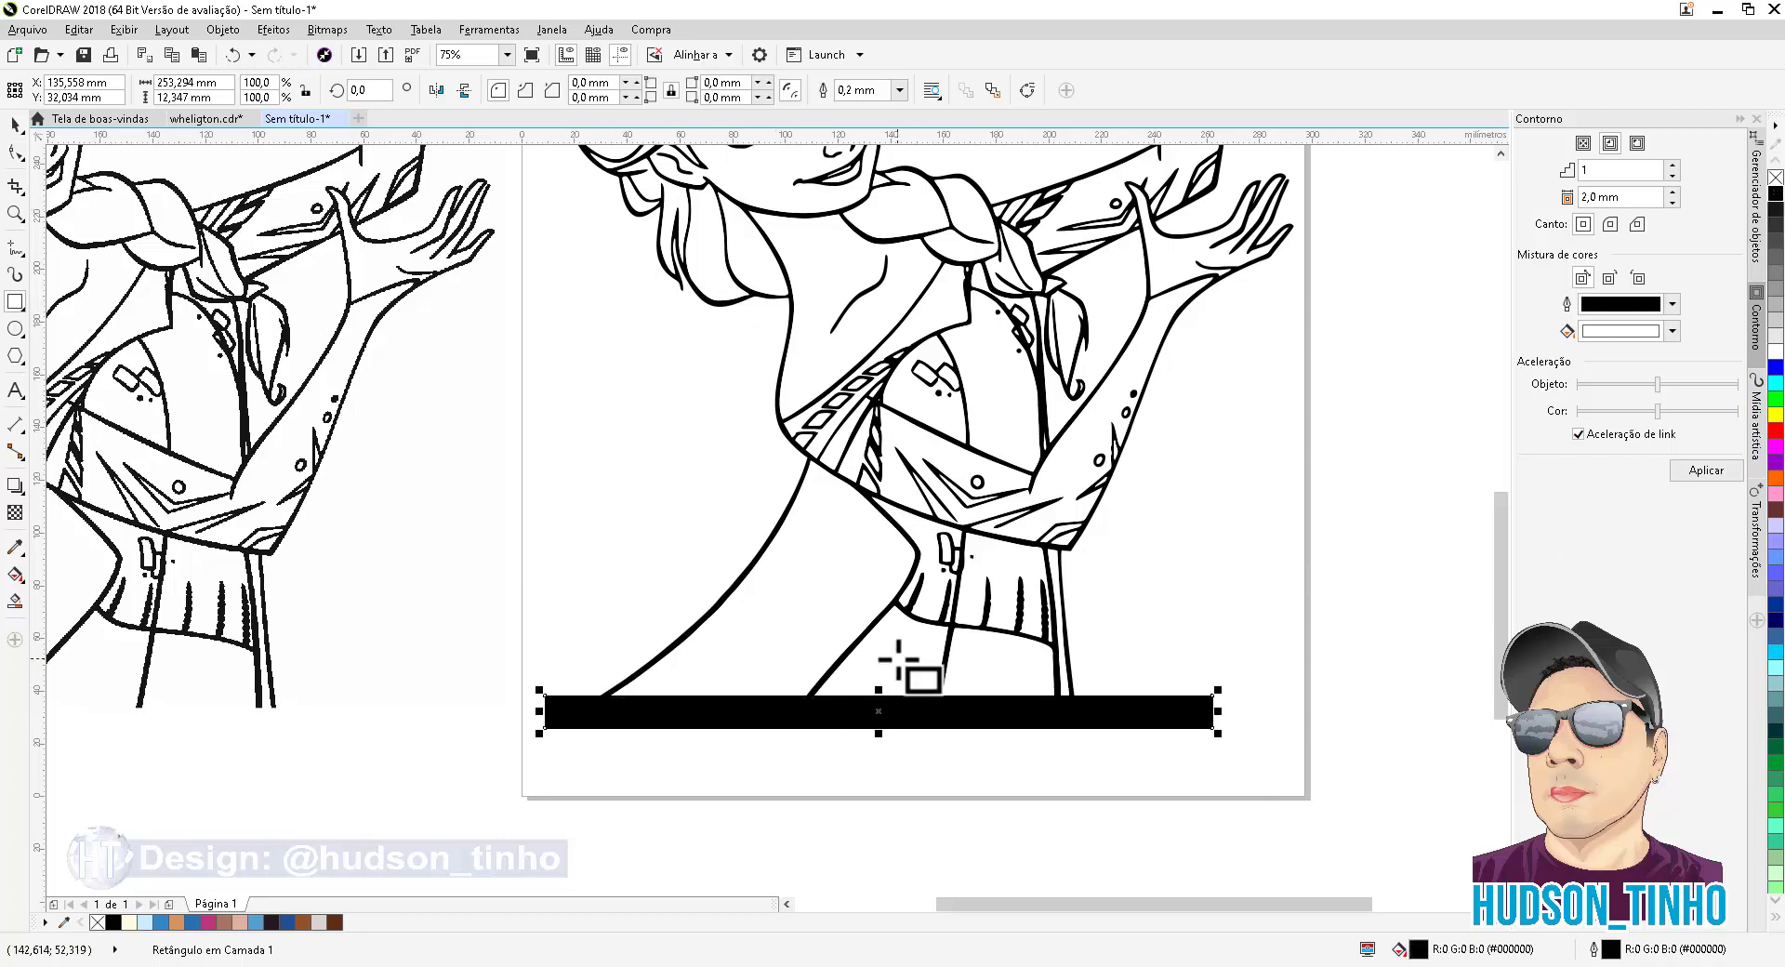
{"action": "left_click", "coordinate": [17, 121]}
{"action": "left_click", "coordinate": [398, 696]}
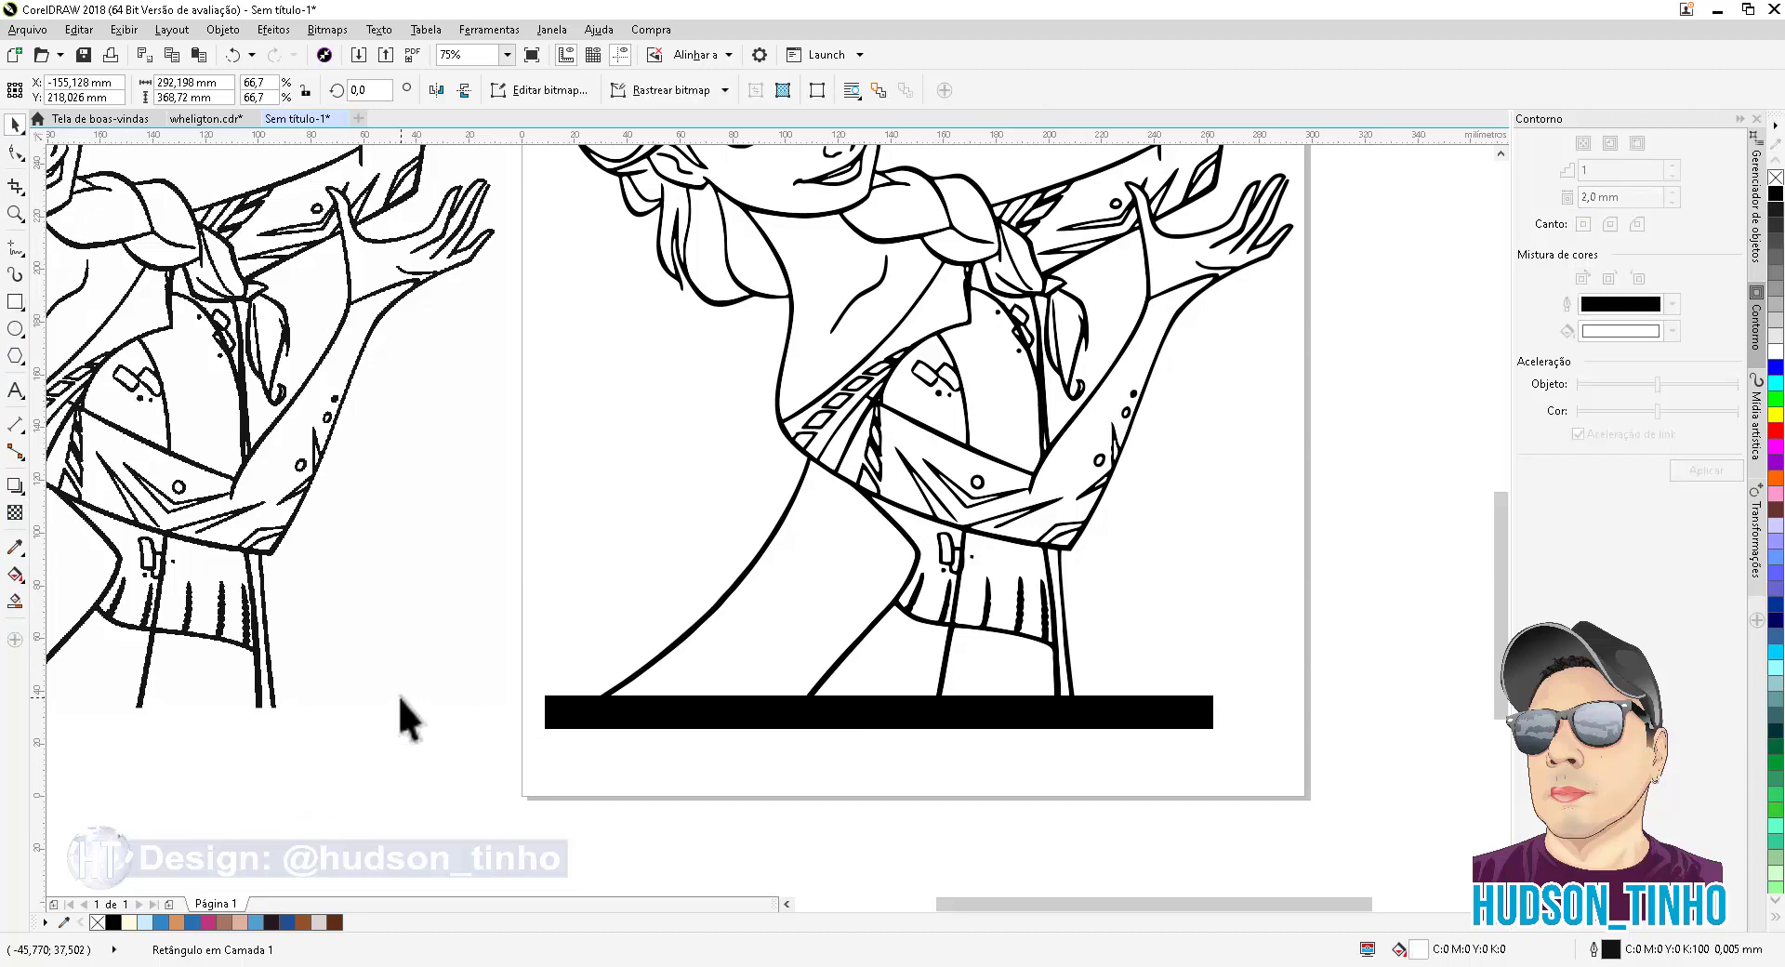
{"action": "left_click", "coordinate": [527, 810]}
{"action": "scroll", "coordinate": [387, 738], "scroll_direction": "down", "scroll_amount": 2}
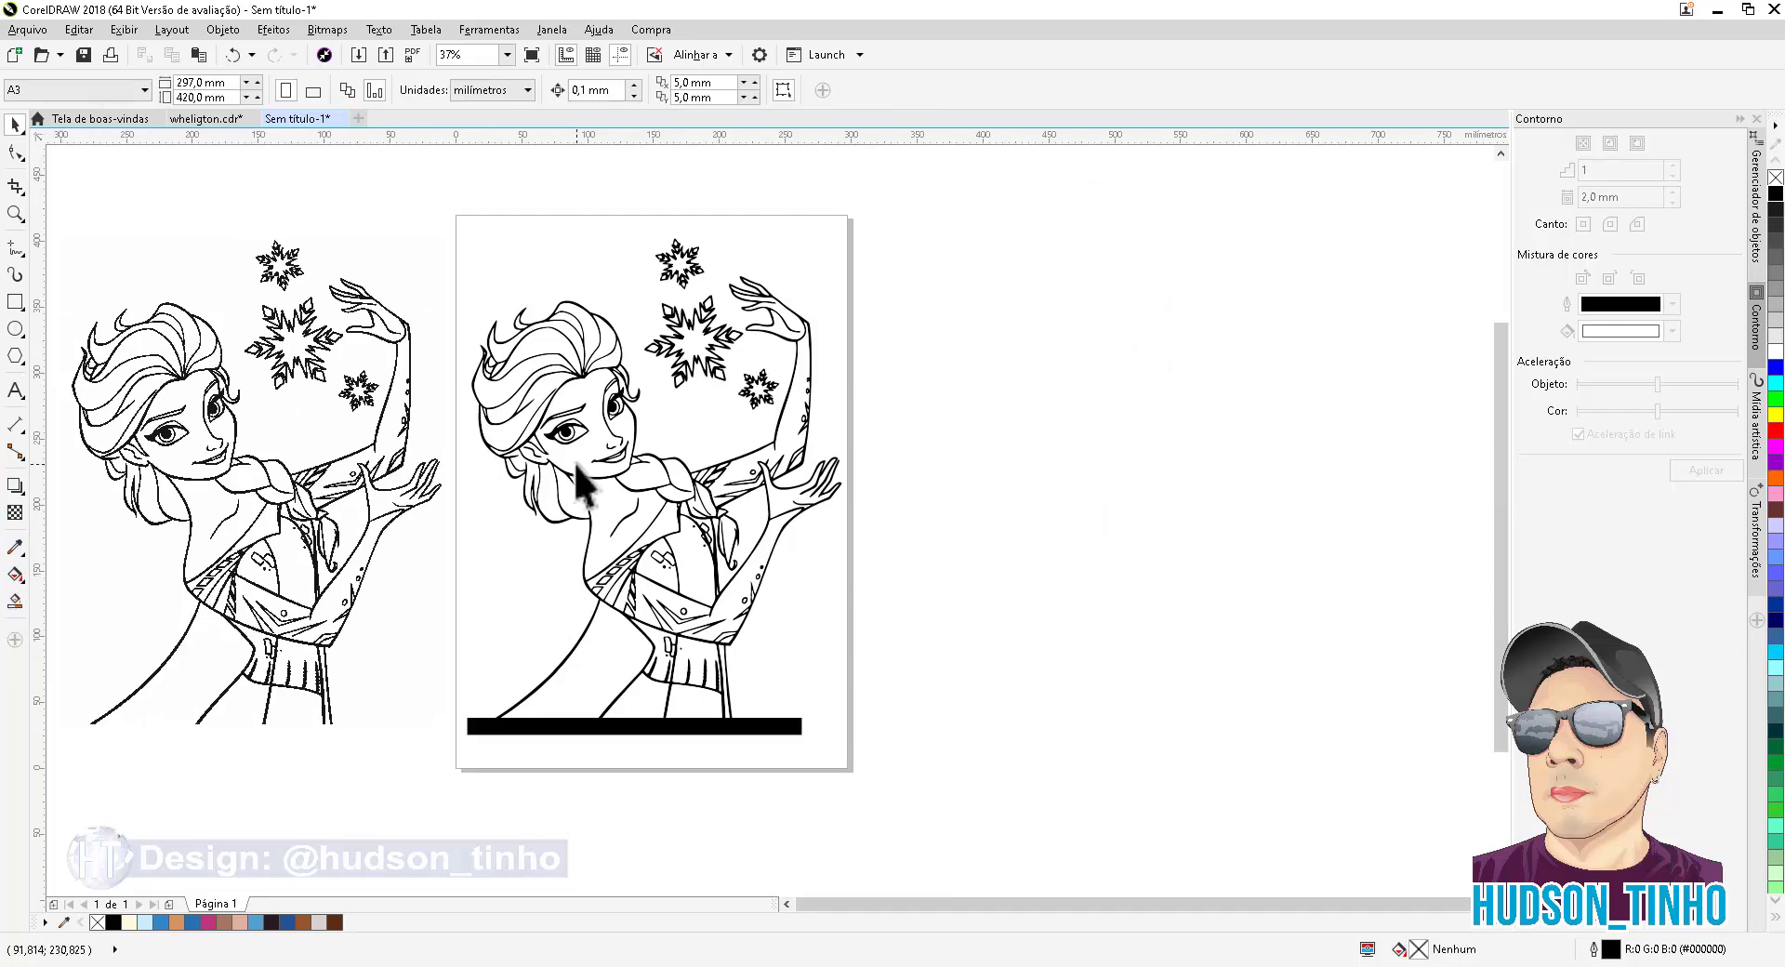
Set up Smart Fill with a specified light blue fill (RGB 114, 171, 224), adjusted from the sampled palette blue, and outline width Nenhum
{"action": "left_click", "coordinate": [786, 902]}
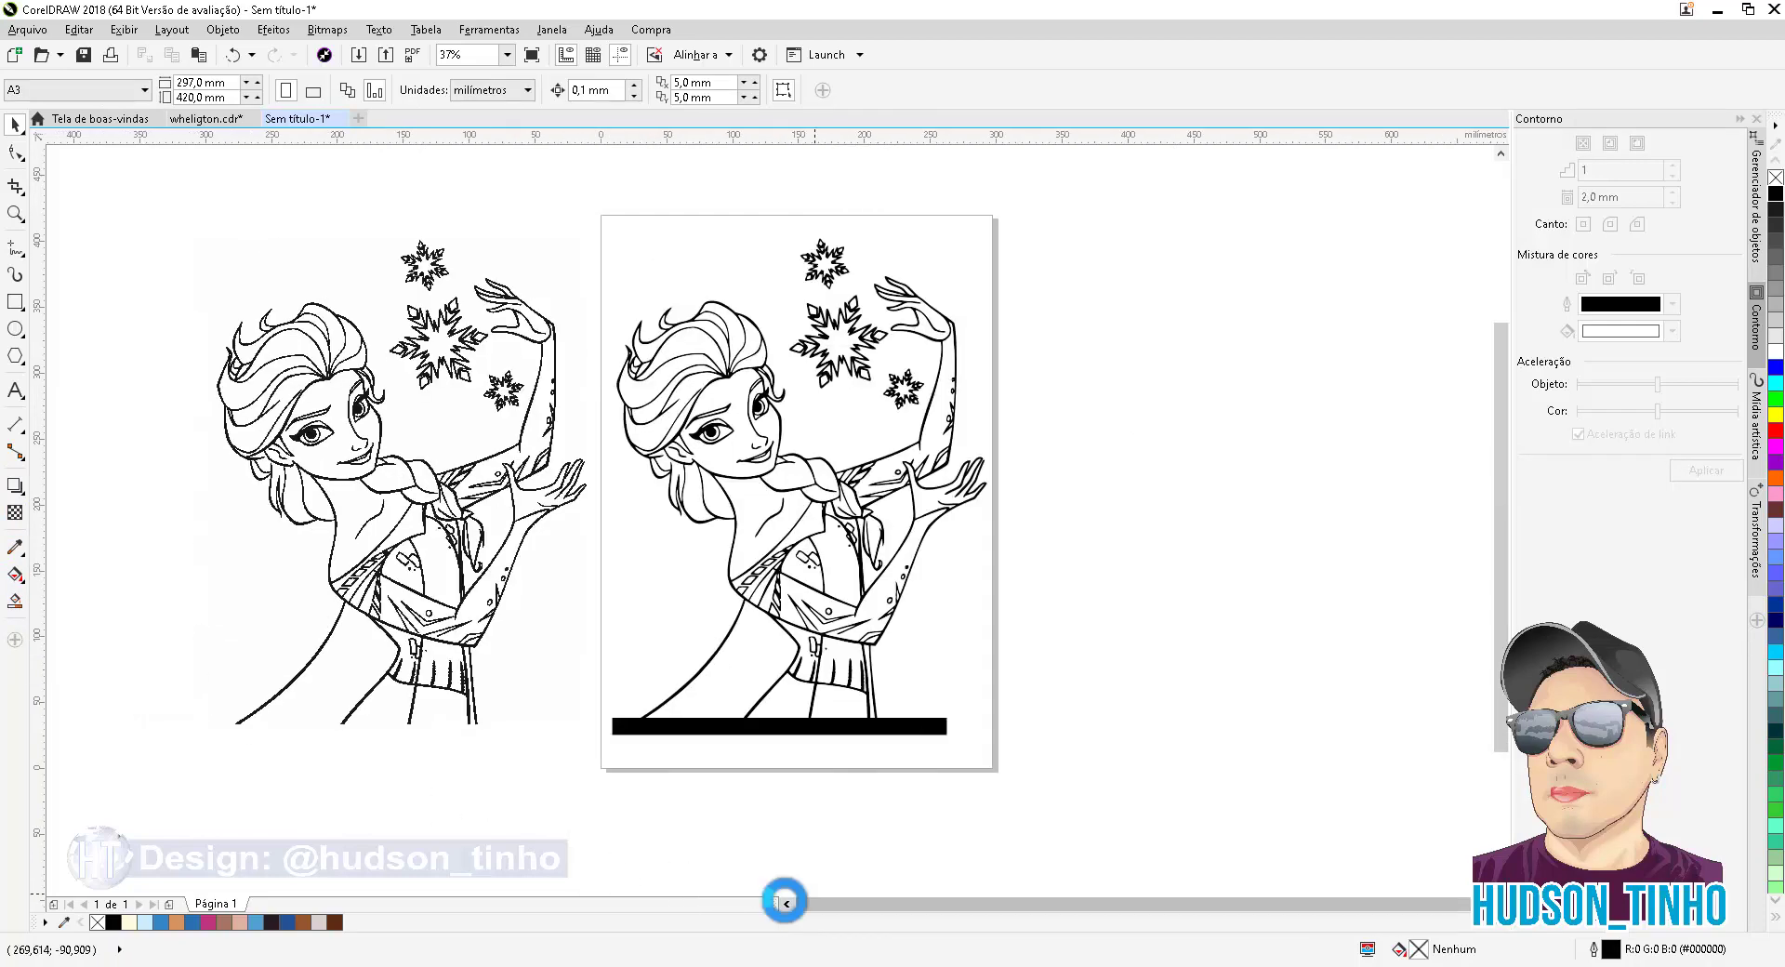
{"action": "left_click", "coordinate": [14, 601]}
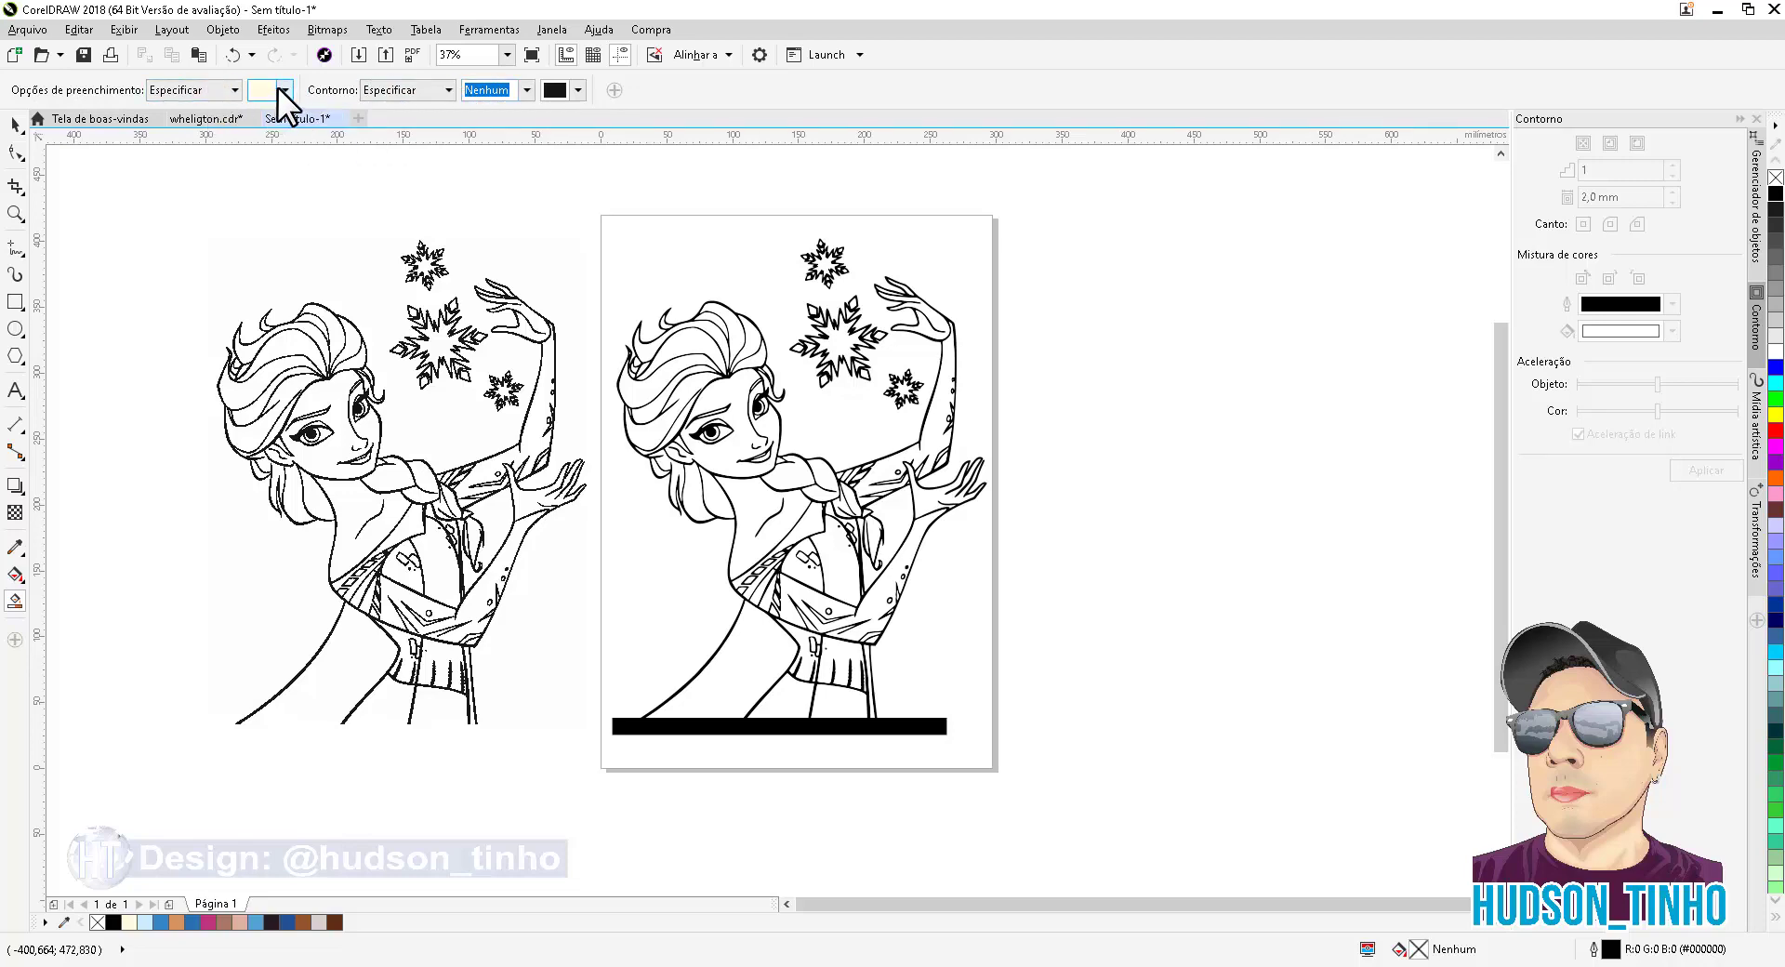
{"action": "left_click", "coordinate": [234, 87]}
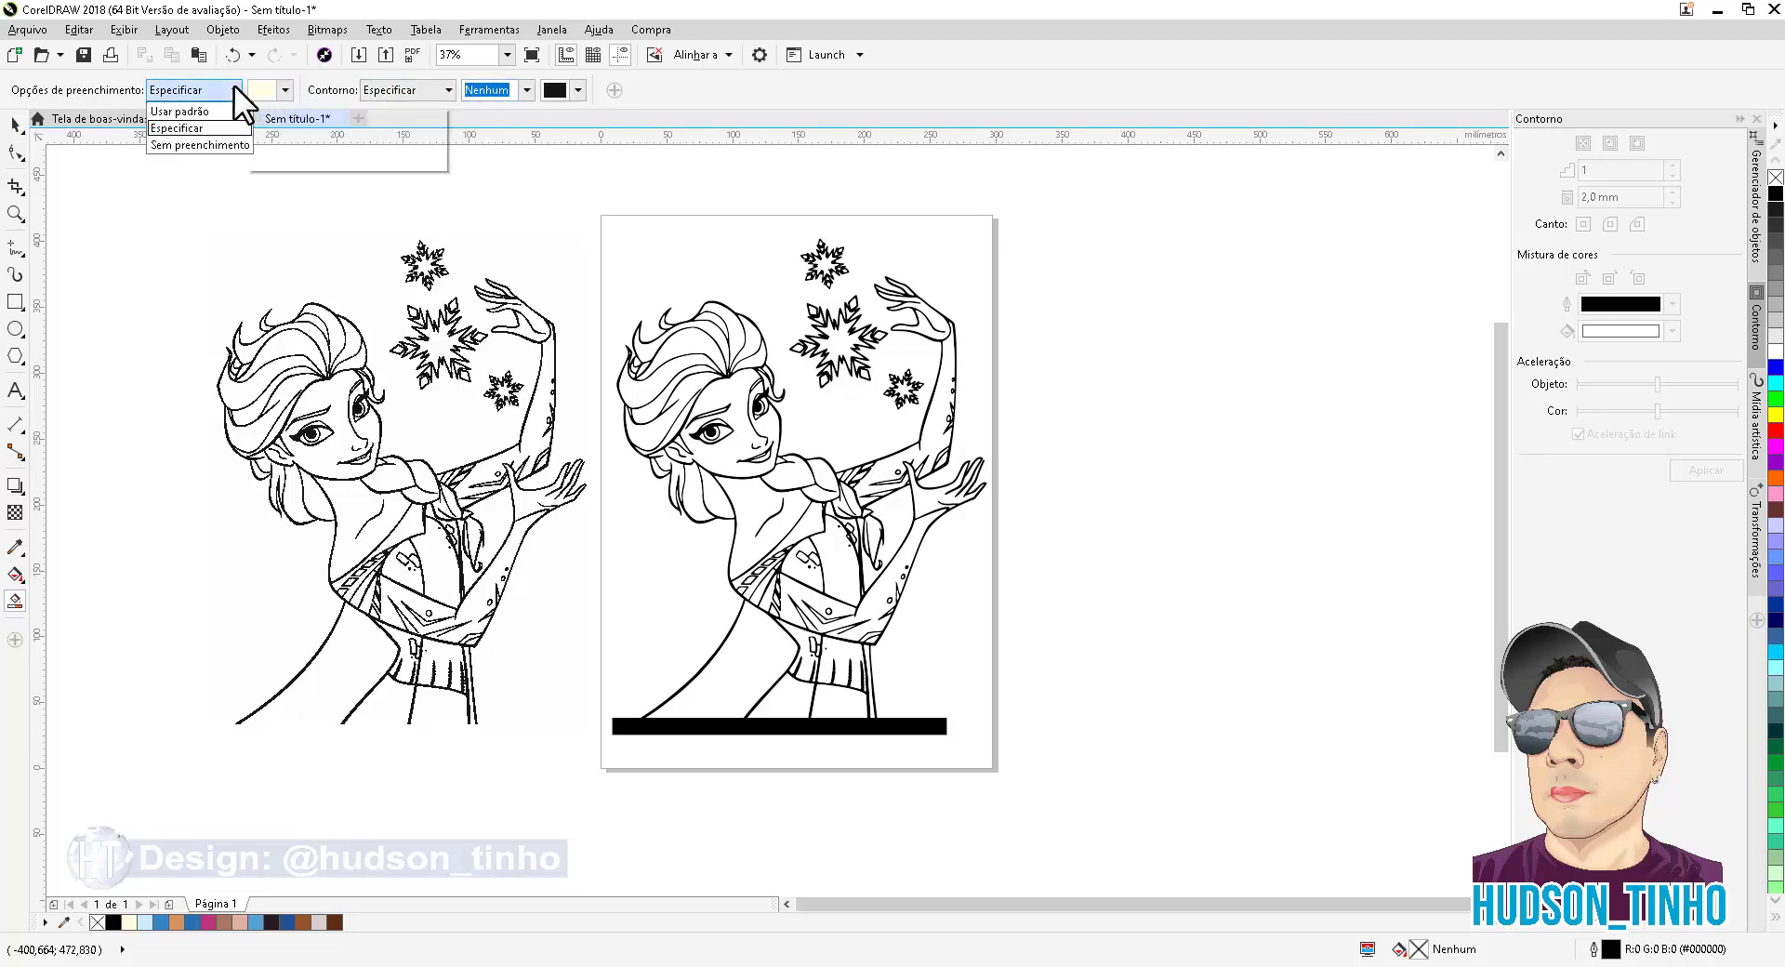
{"action": "left_click", "coordinate": [182, 130]}
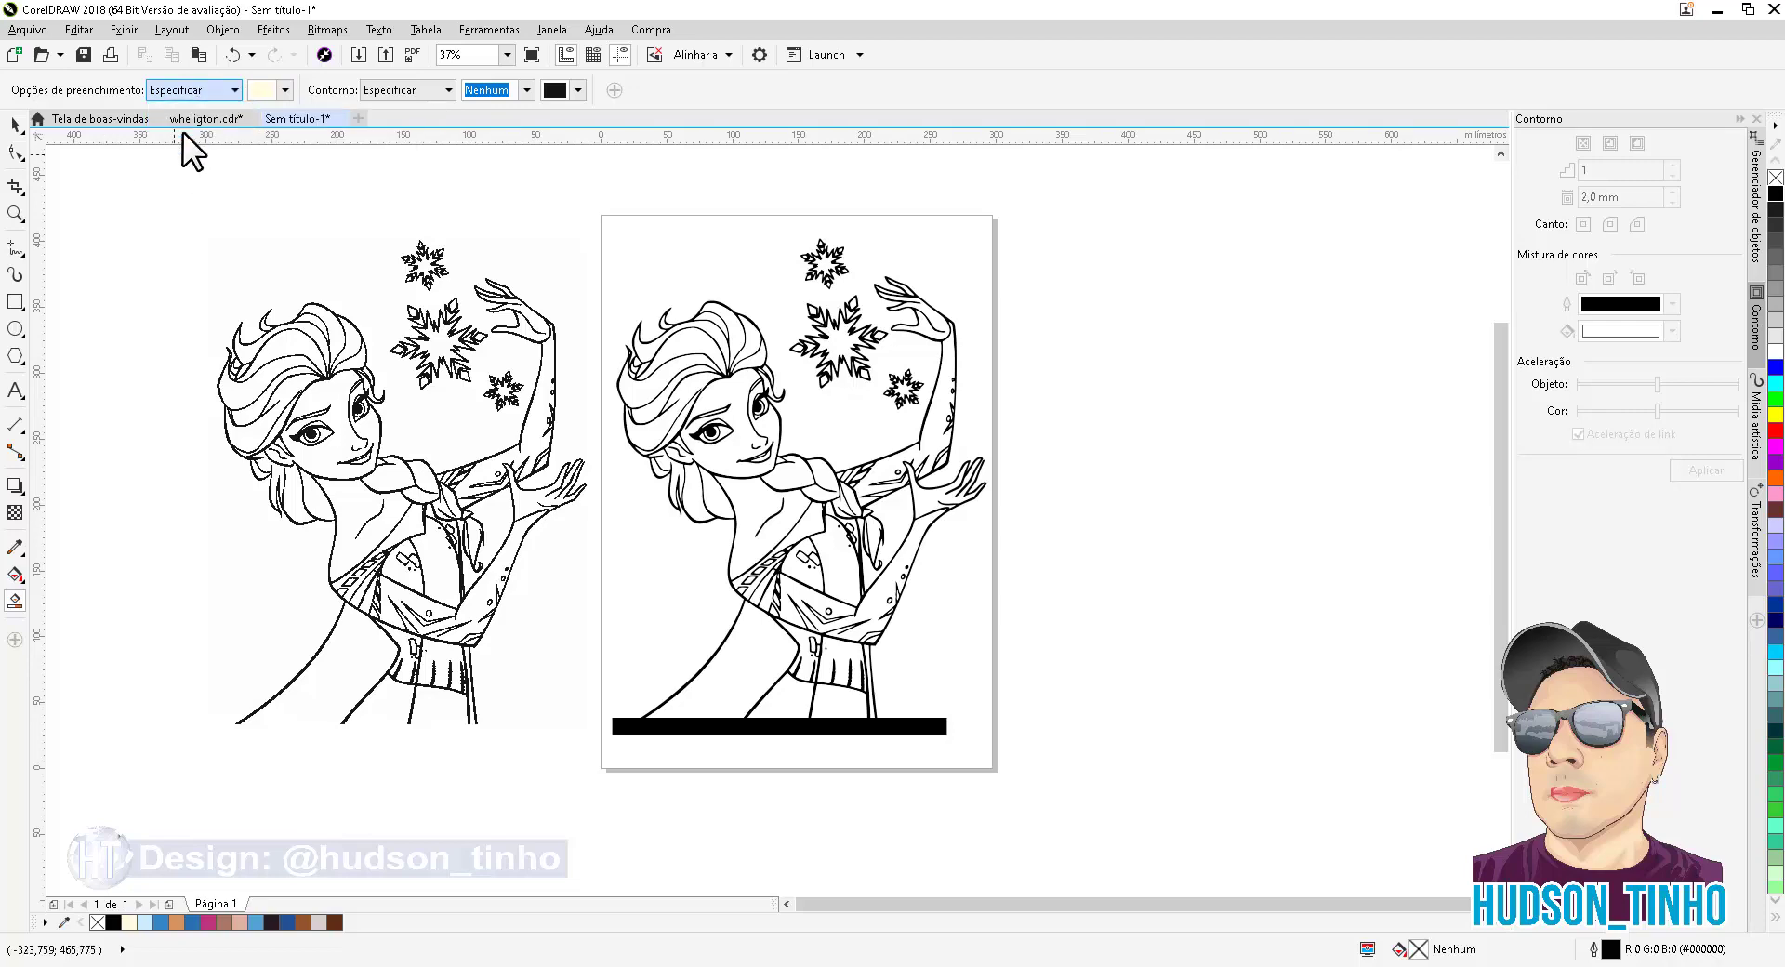
{"action": "left_click", "coordinate": [283, 89]}
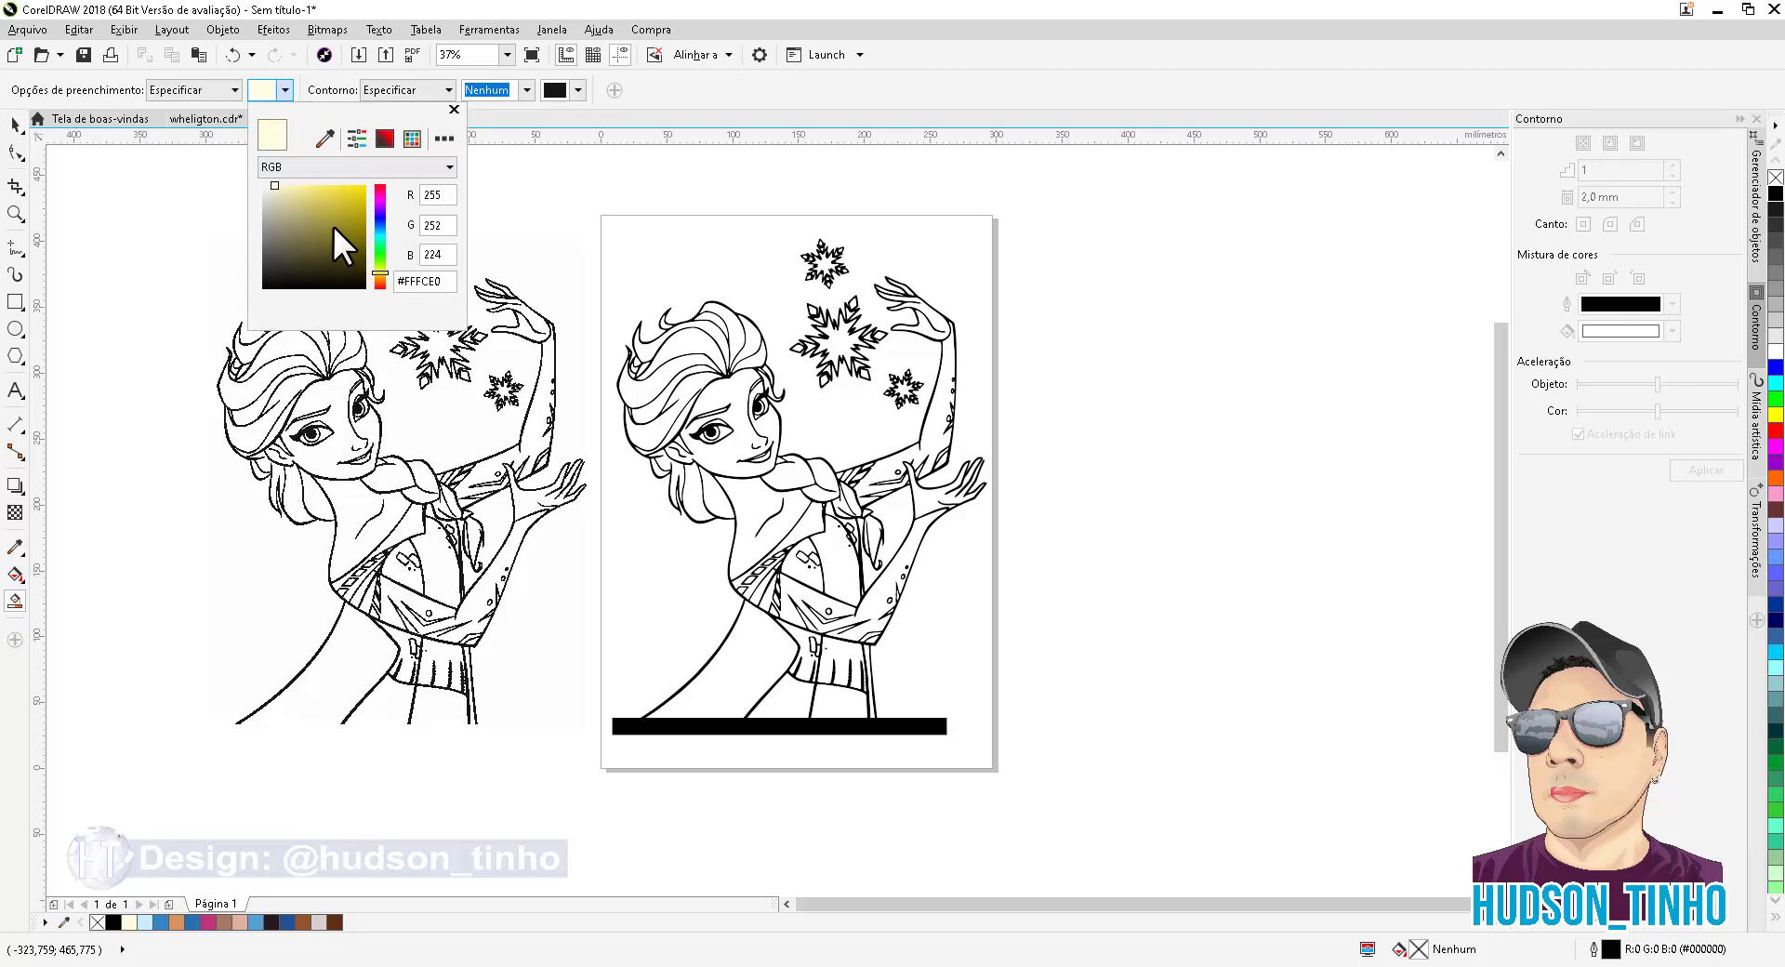
{"action": "left_click", "coordinate": [324, 136]}
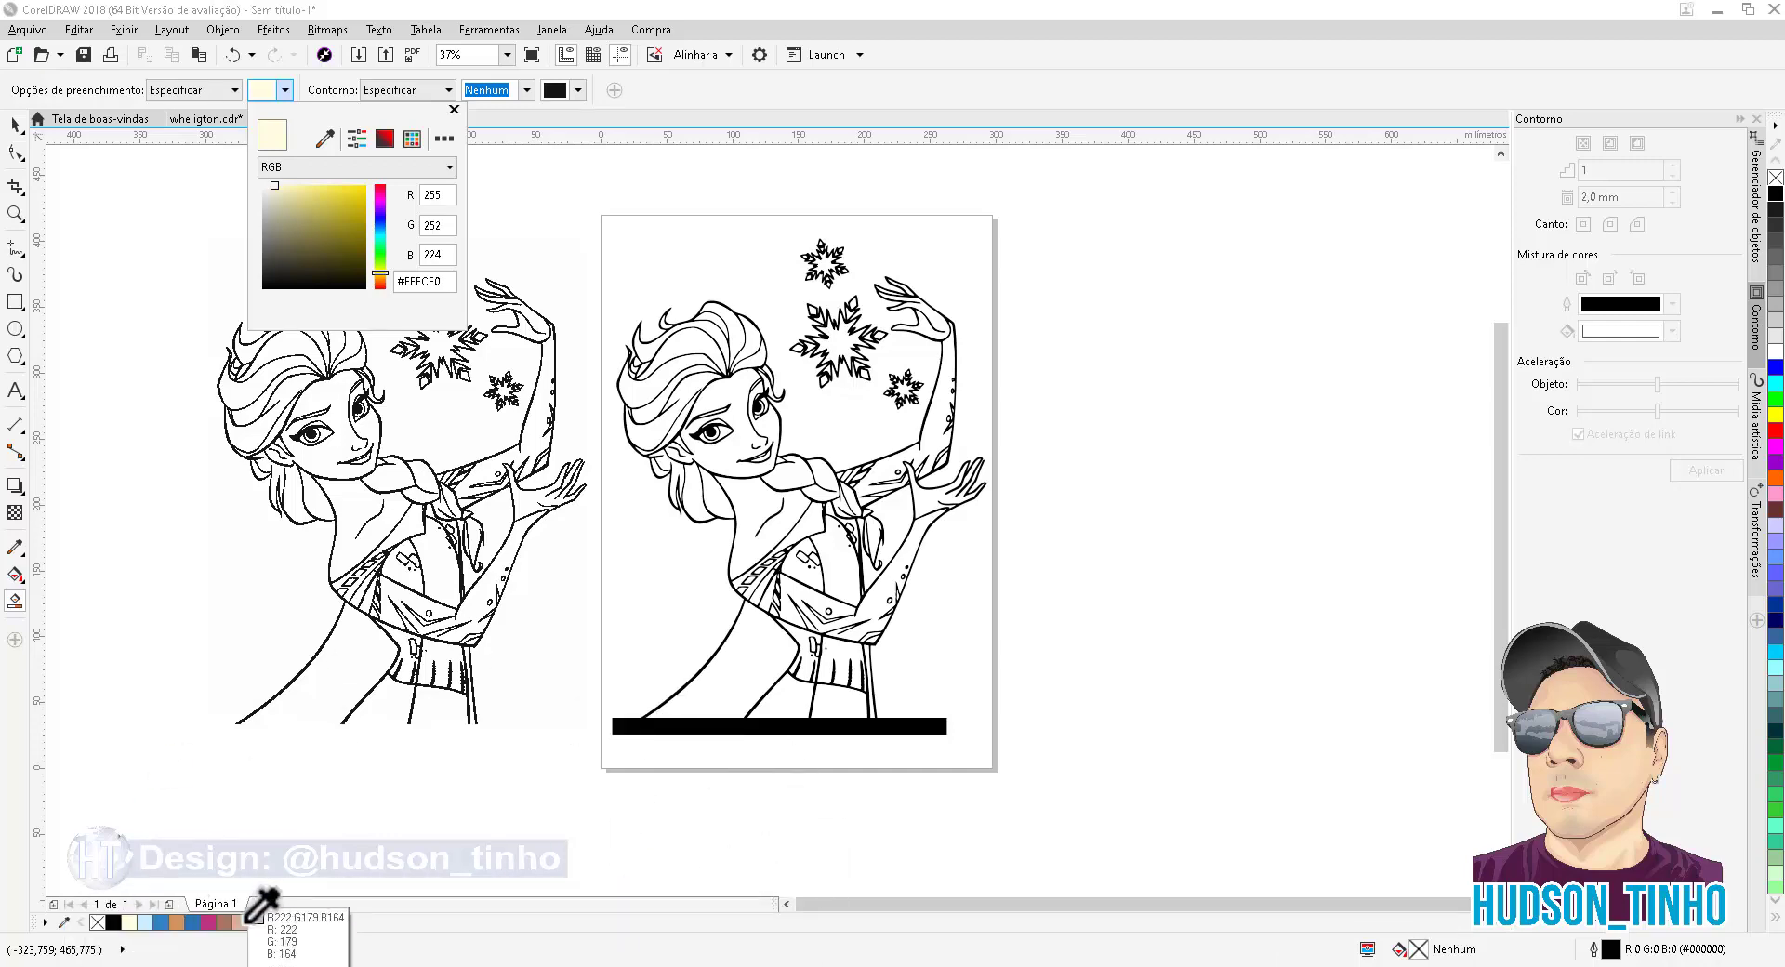
{"action": "left_click", "coordinate": [191, 923]}
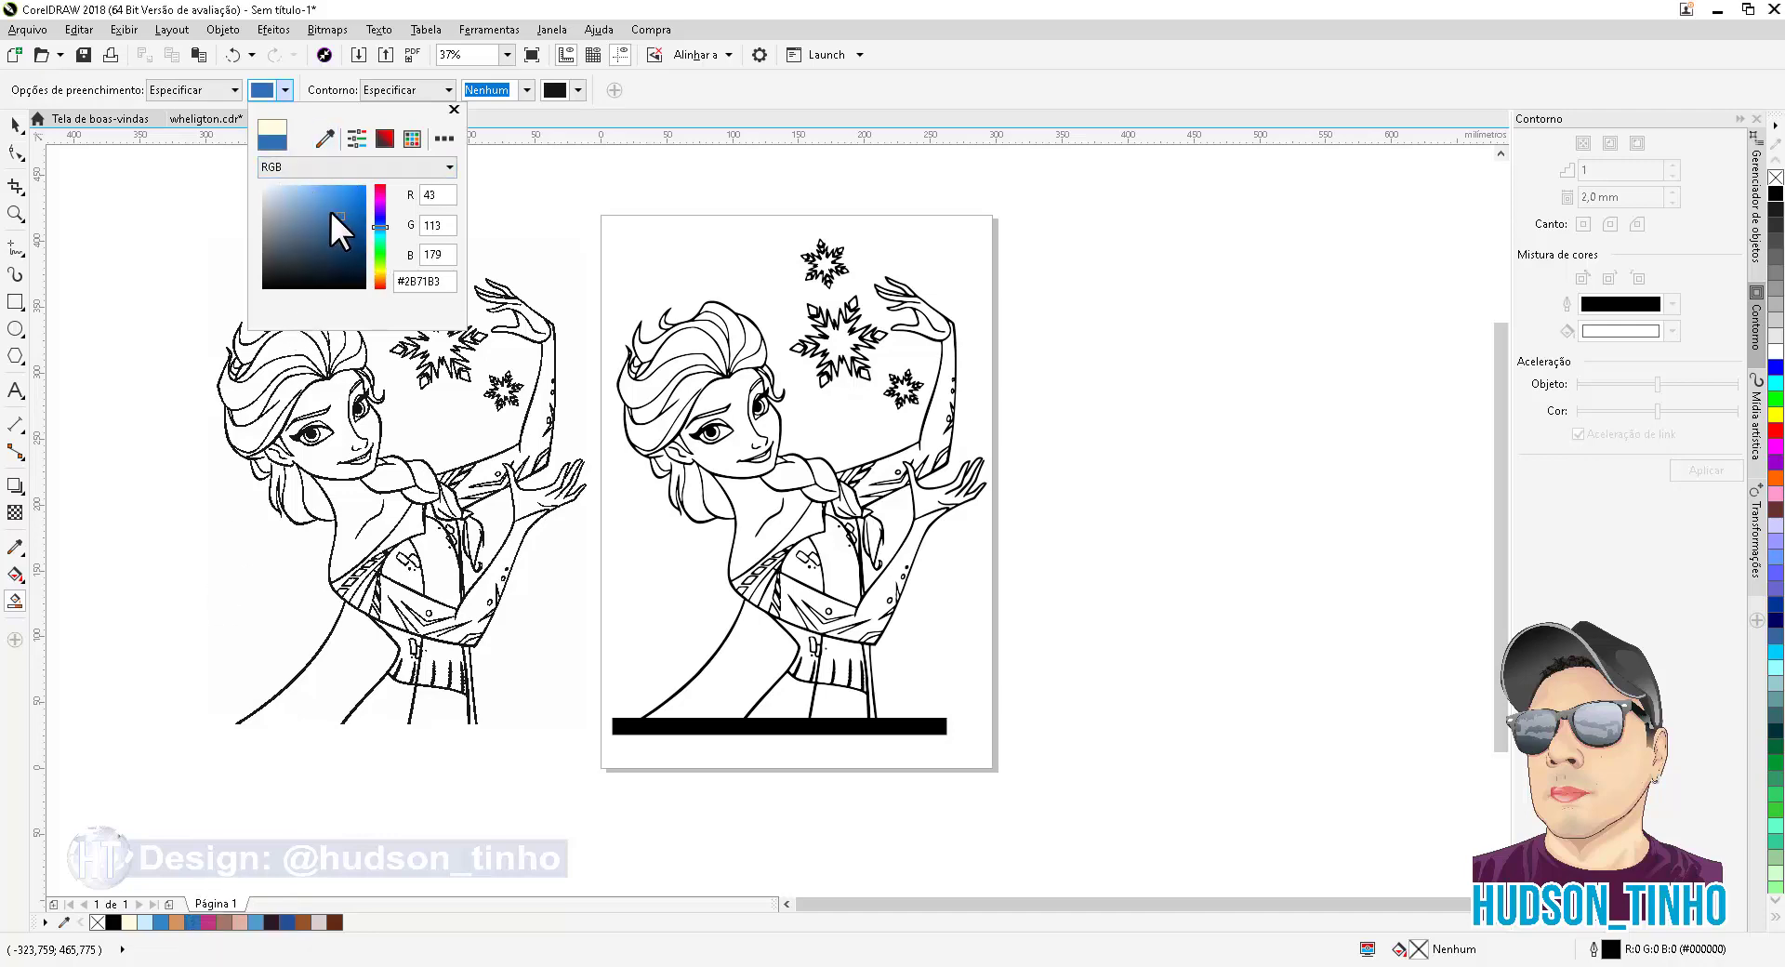
{"action": "left_click_drag", "start_coordinate": [339, 210], "coordinate": [313, 199]}
{"action": "left_click", "coordinate": [452, 108]}
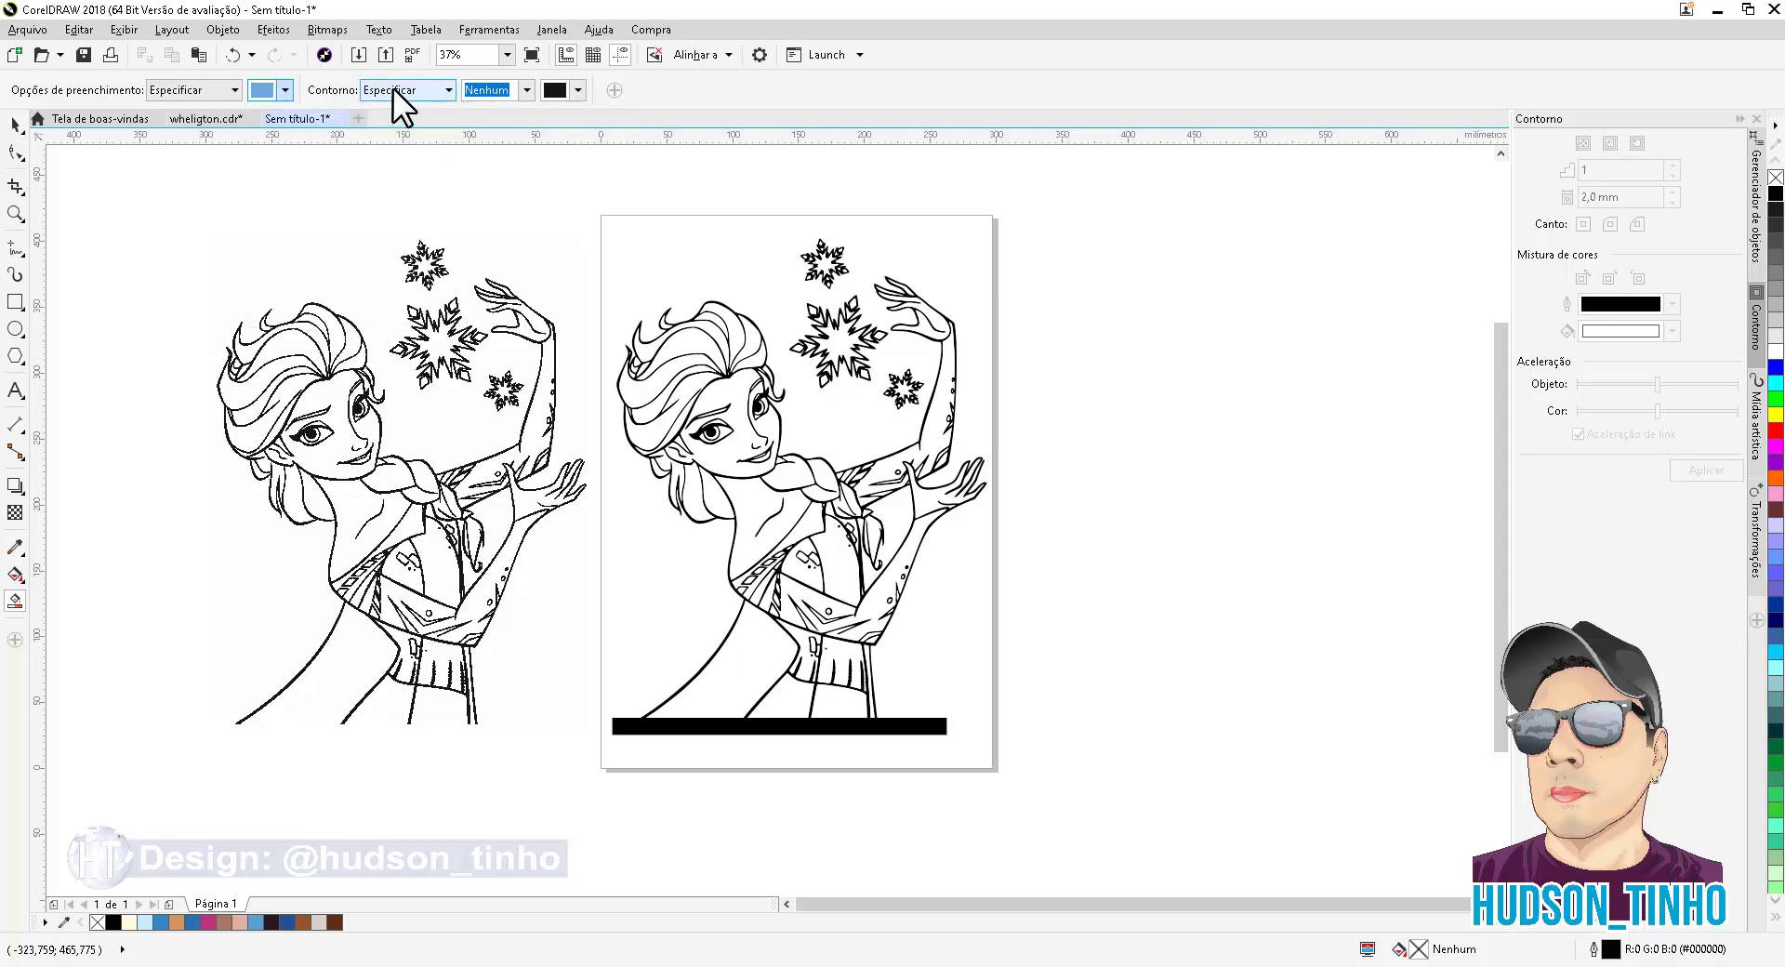
{"action": "left_click", "coordinate": [525, 89]}
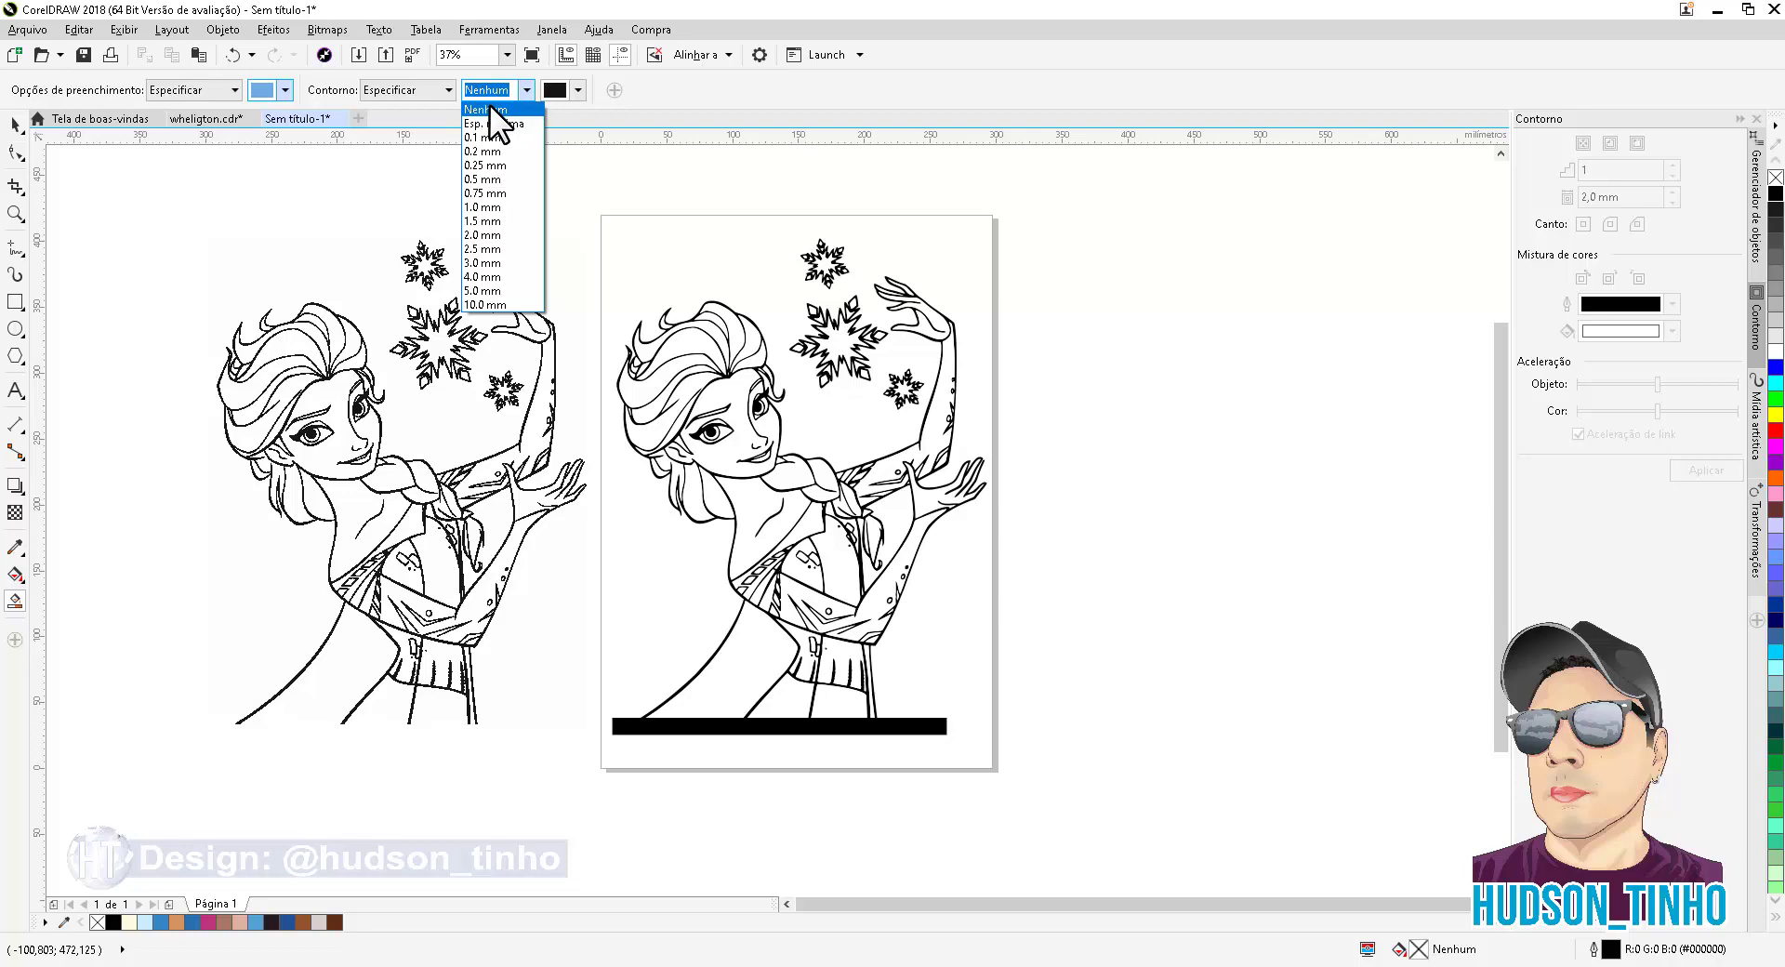
{"action": "left_click", "coordinate": [489, 105]}
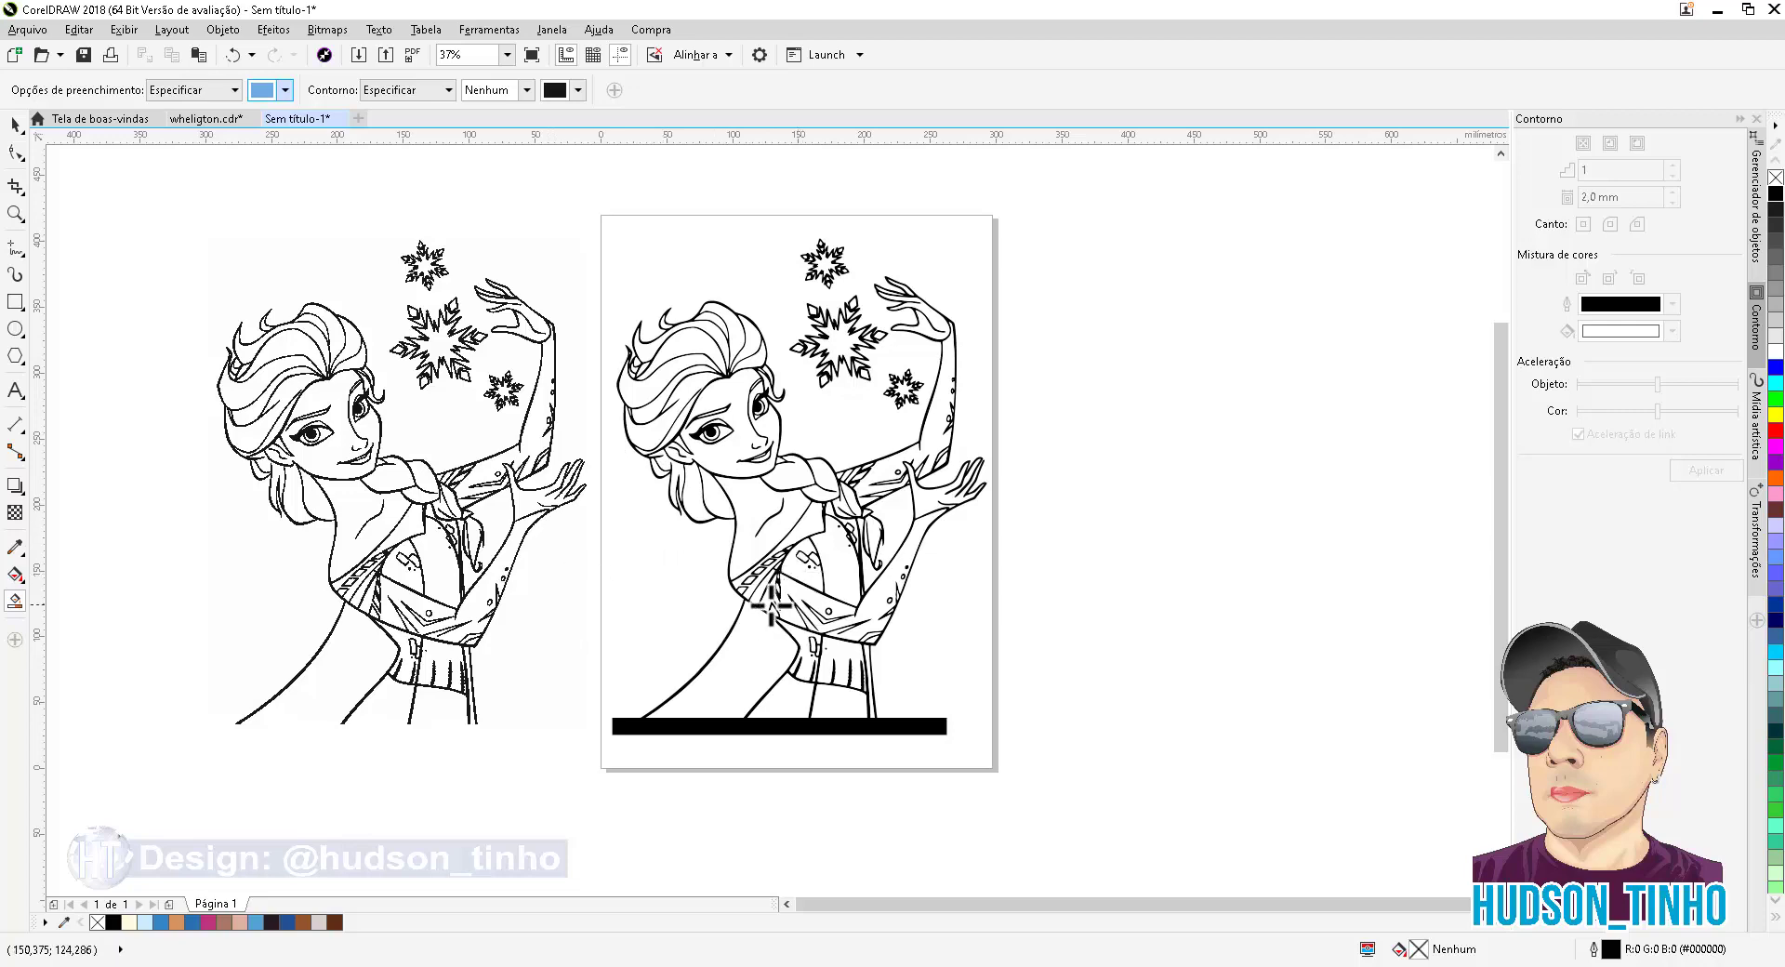
Smart-fill both sleeves of the traced figure, on the folded and the raised arm, with the light blue
{"action": "scroll", "coordinate": [879, 600], "scroll_direction": "up", "scroll_amount": 2}
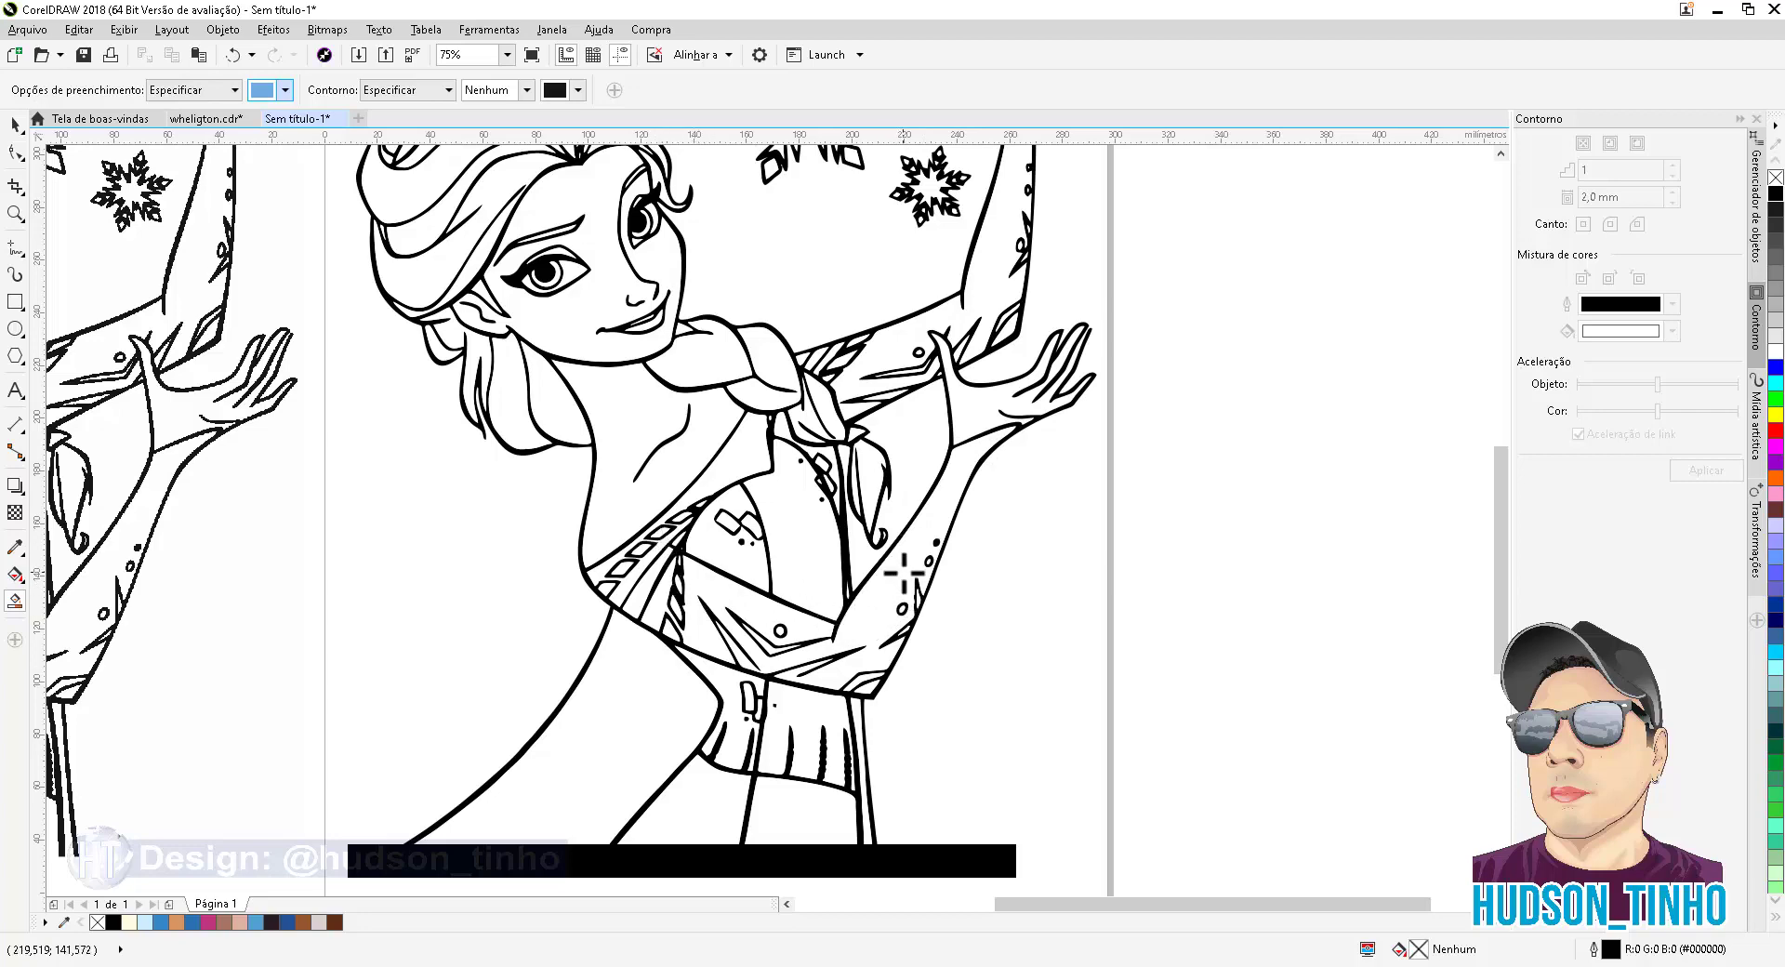
{"action": "left_click", "coordinate": [890, 605]}
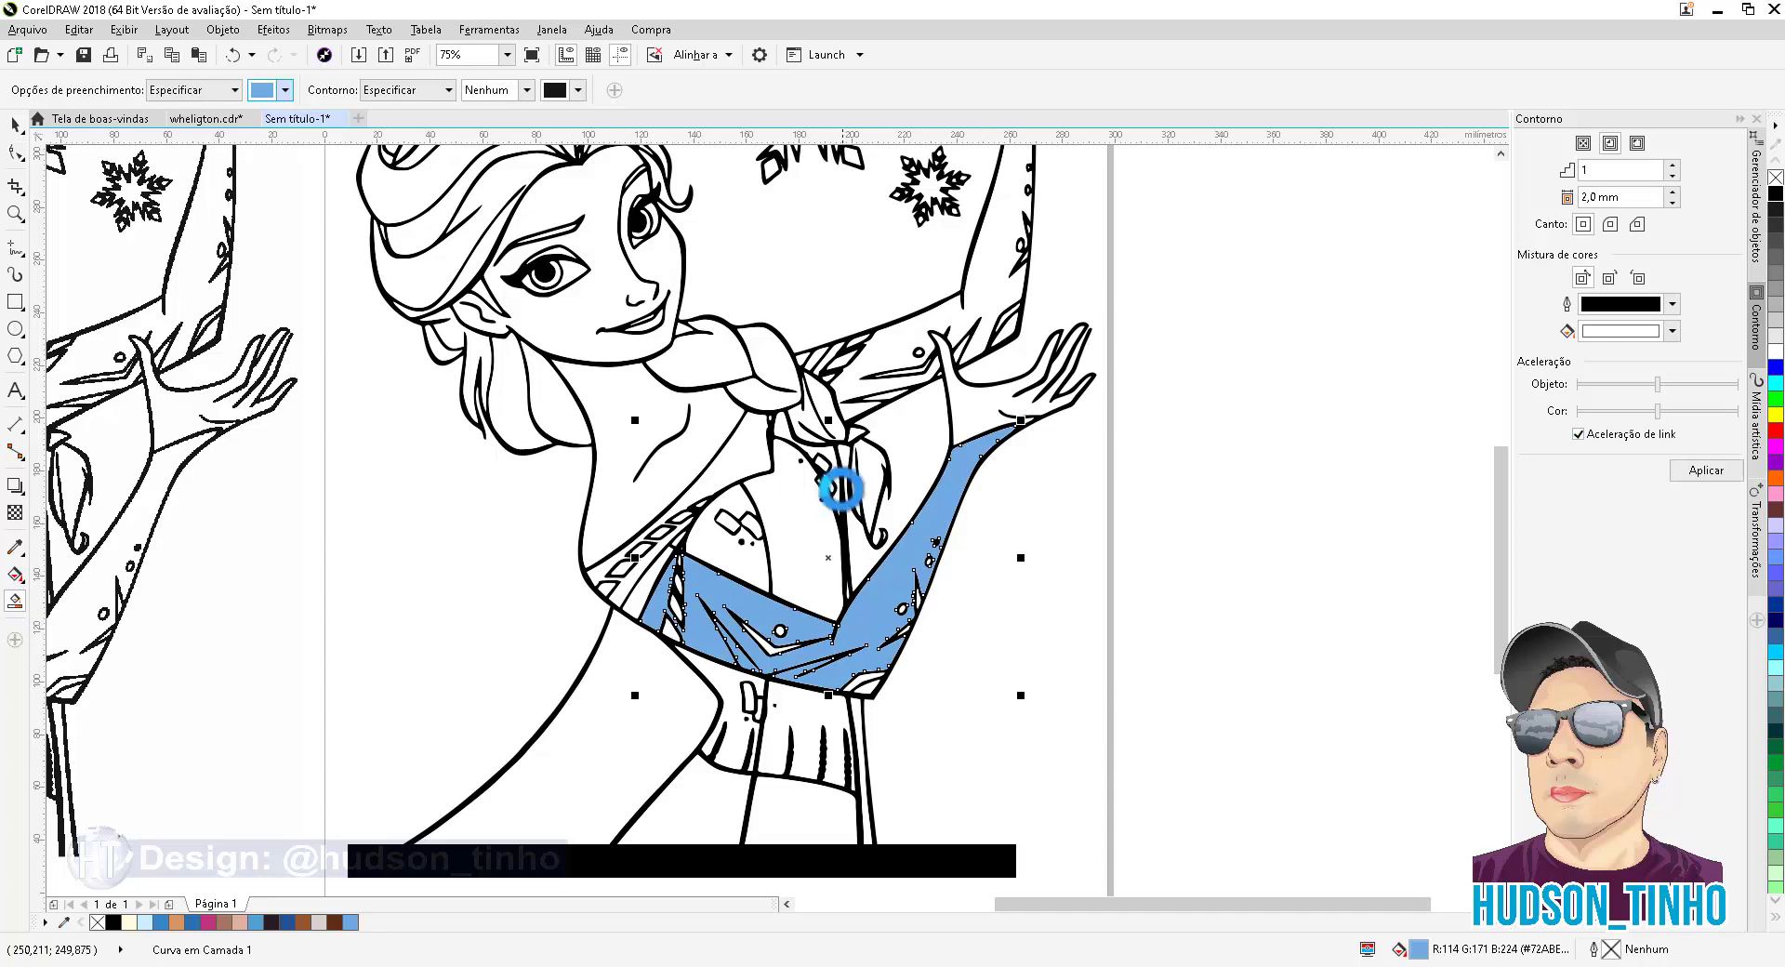
{"action": "scroll", "coordinate": [833, 493], "scroll_direction": "down", "scroll_amount": 4}
{"action": "scroll", "coordinate": [873, 387], "scroll_direction": "up", "scroll_amount": 4}
{"action": "left_click", "coordinate": [849, 585]}
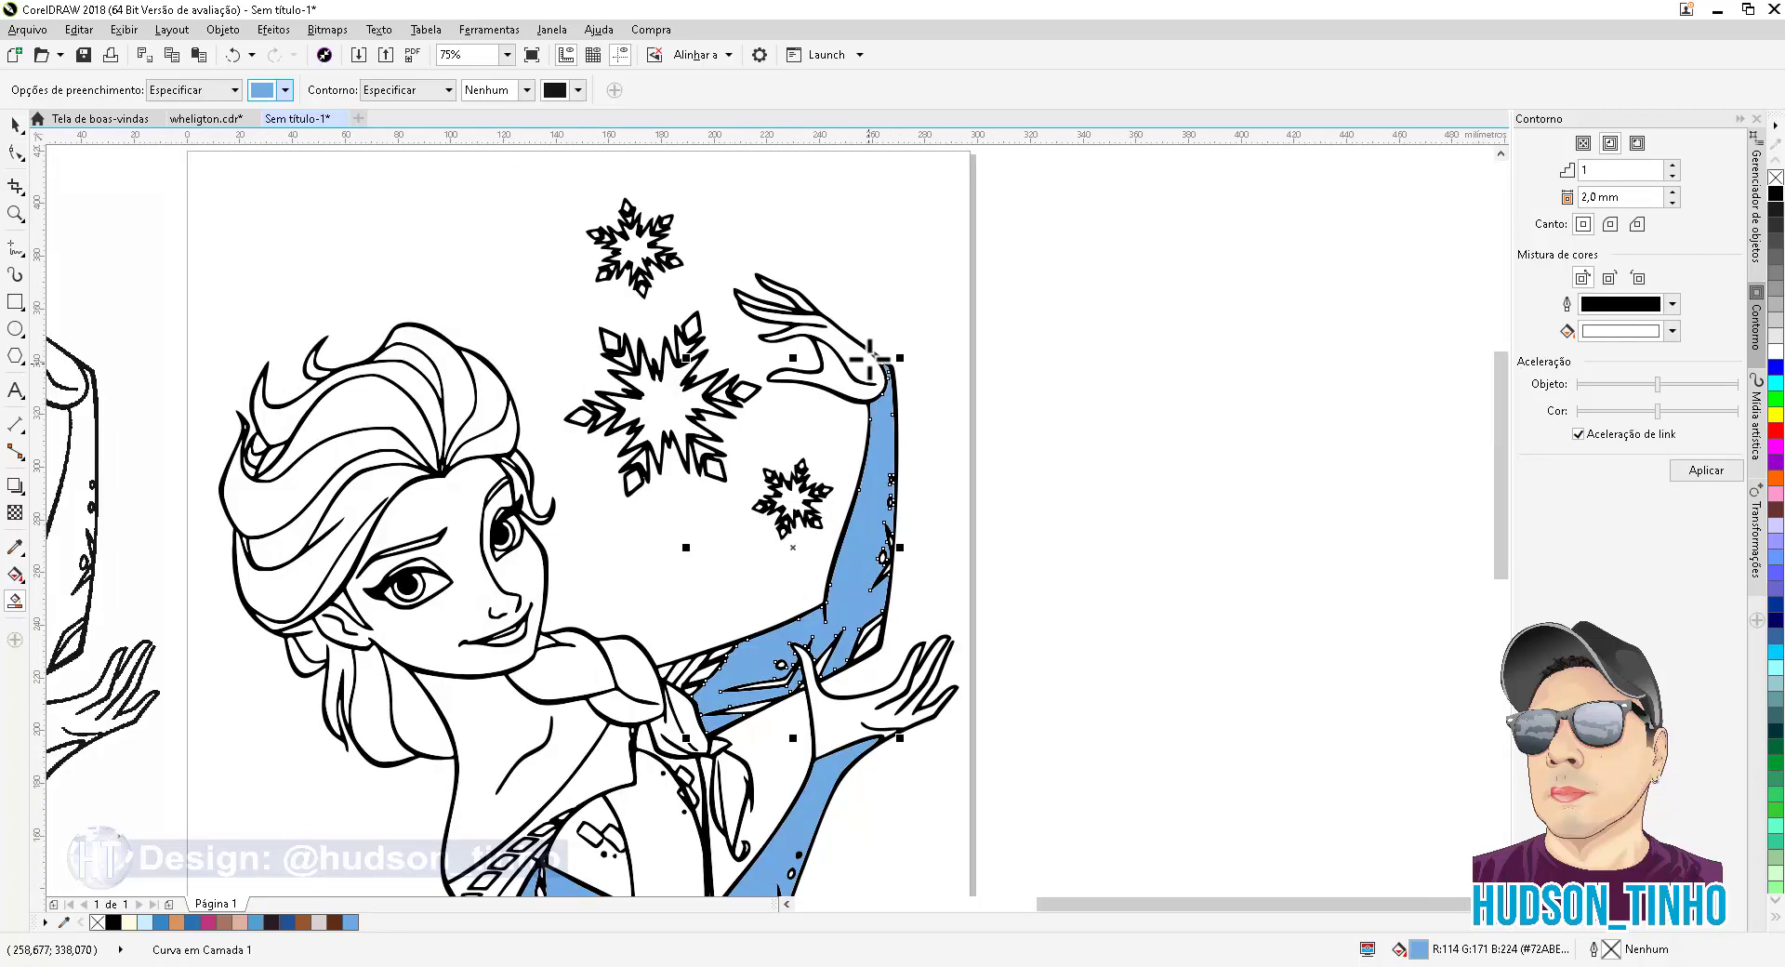
{"action": "scroll", "coordinate": [826, 576], "scroll_direction": "up", "scroll_amount": 4}
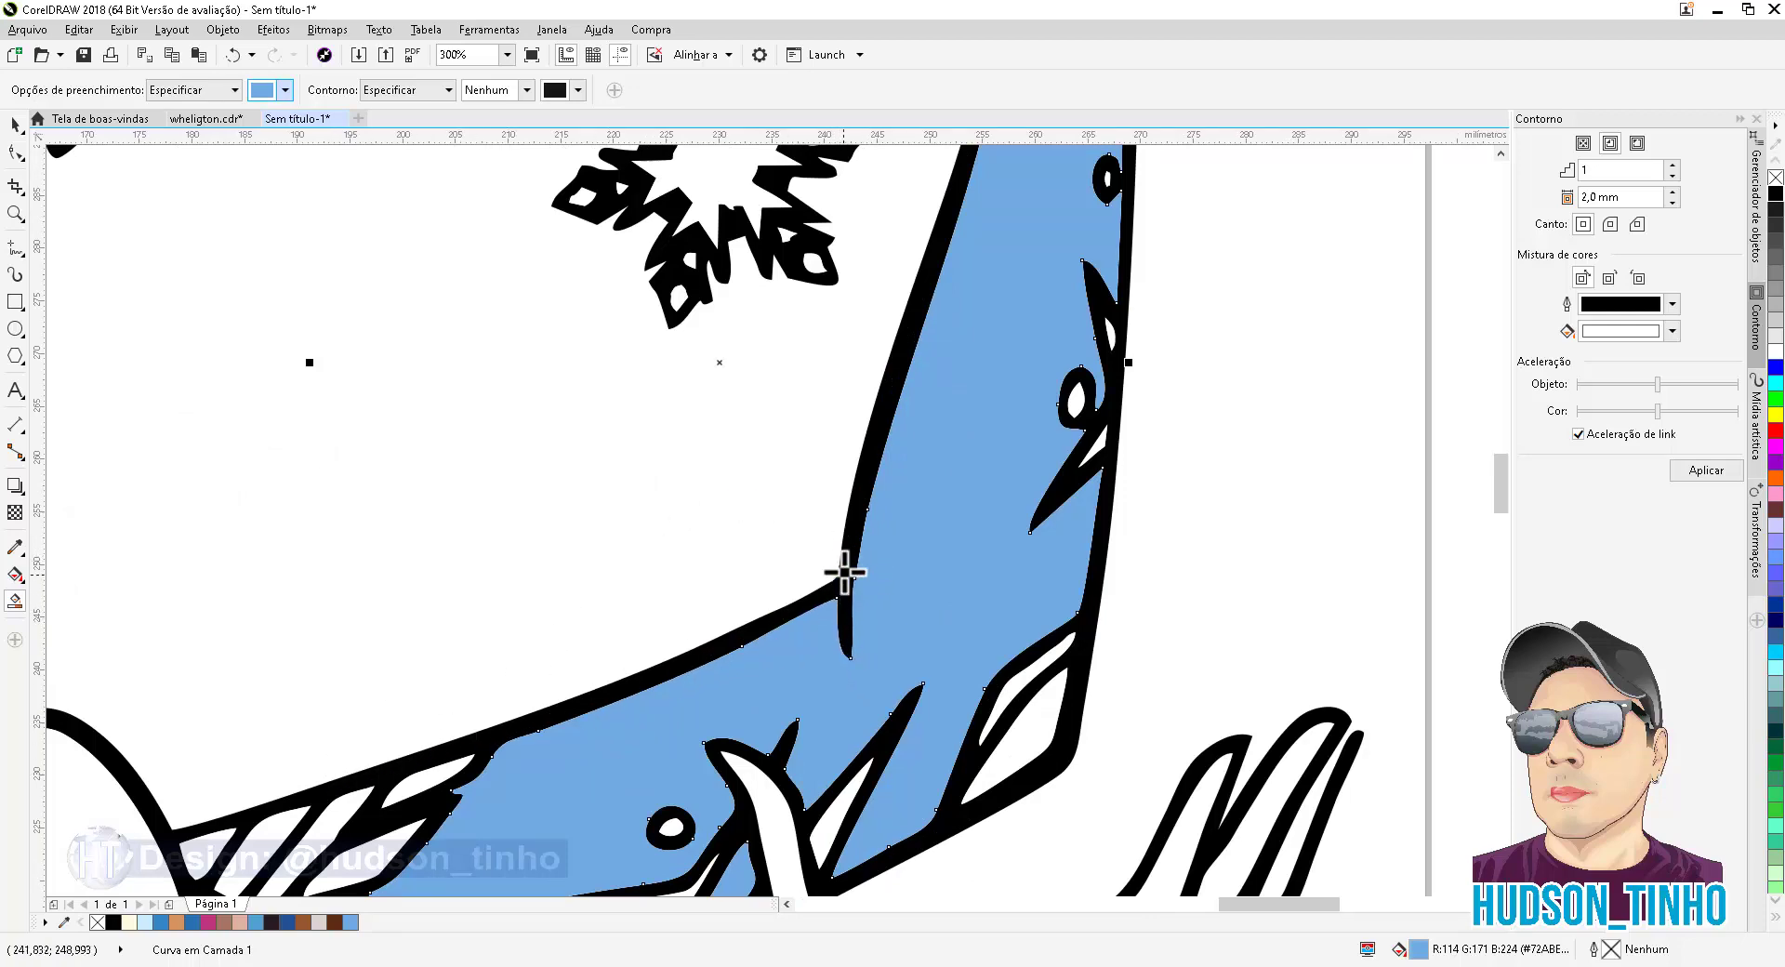
Smart-fill the two skirt sections between the waistband and the black bar with the light blue
{"action": "scroll", "coordinate": [944, 566], "scroll_direction": "down", "scroll_amount": 4}
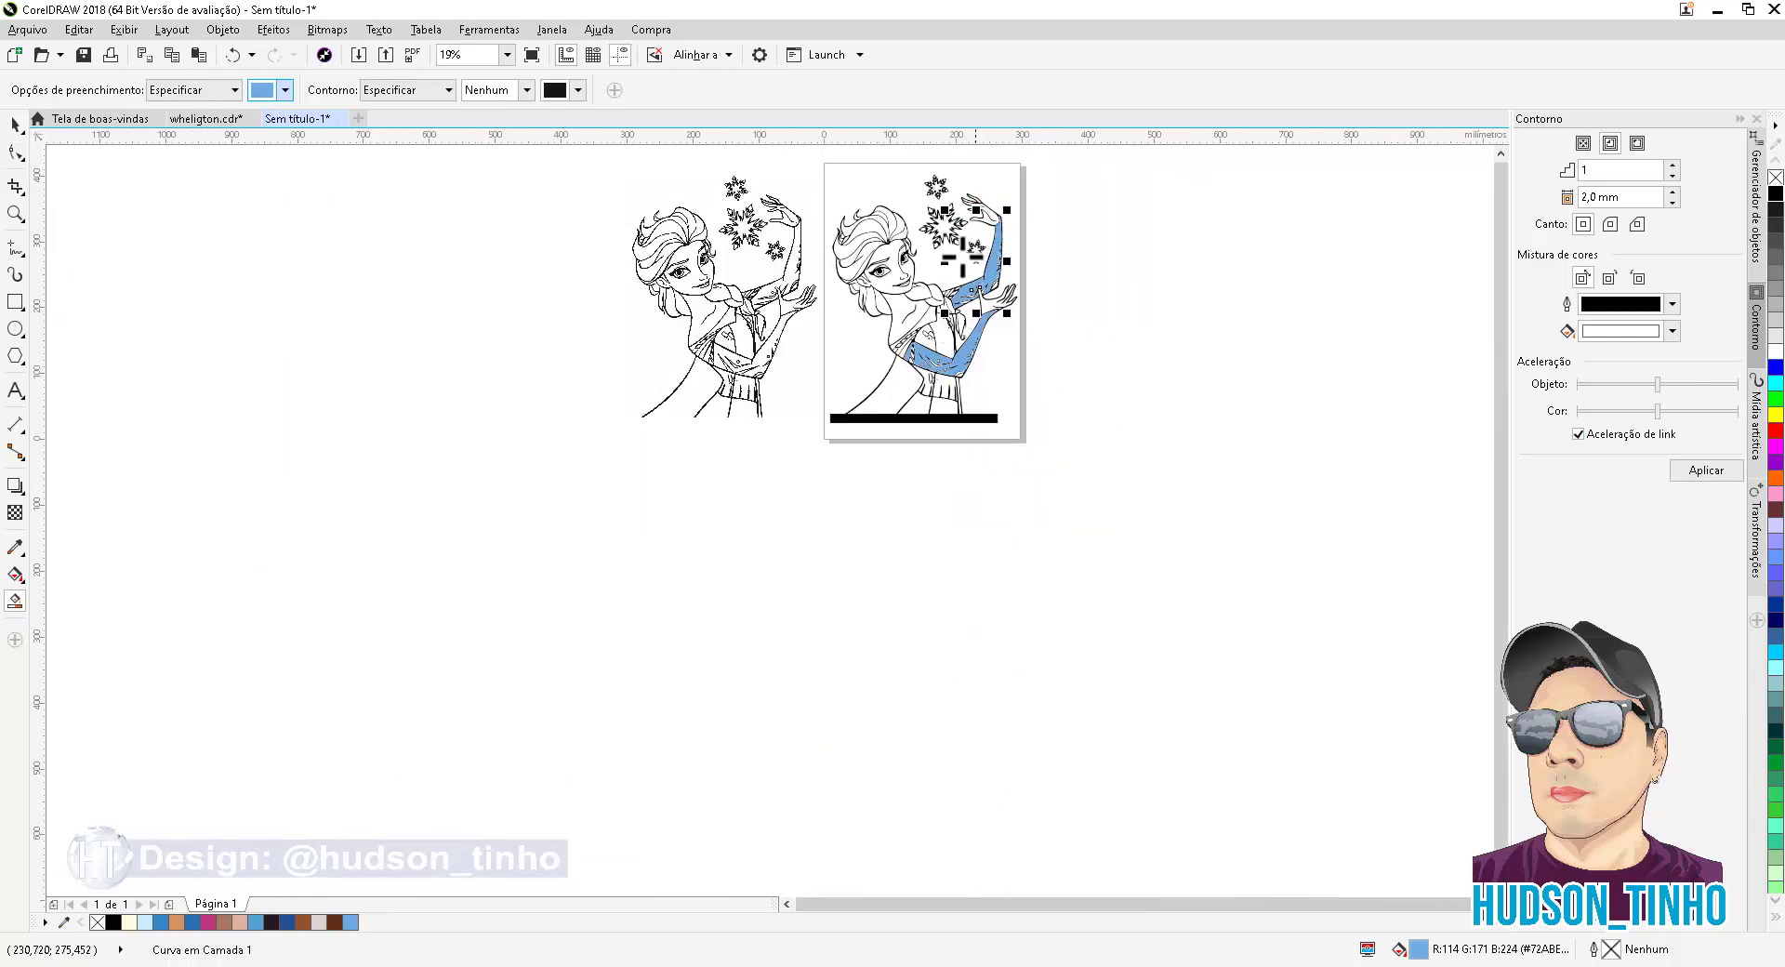
{"action": "scroll", "coordinate": [703, 593], "scroll_direction": "up", "scroll_amount": 2}
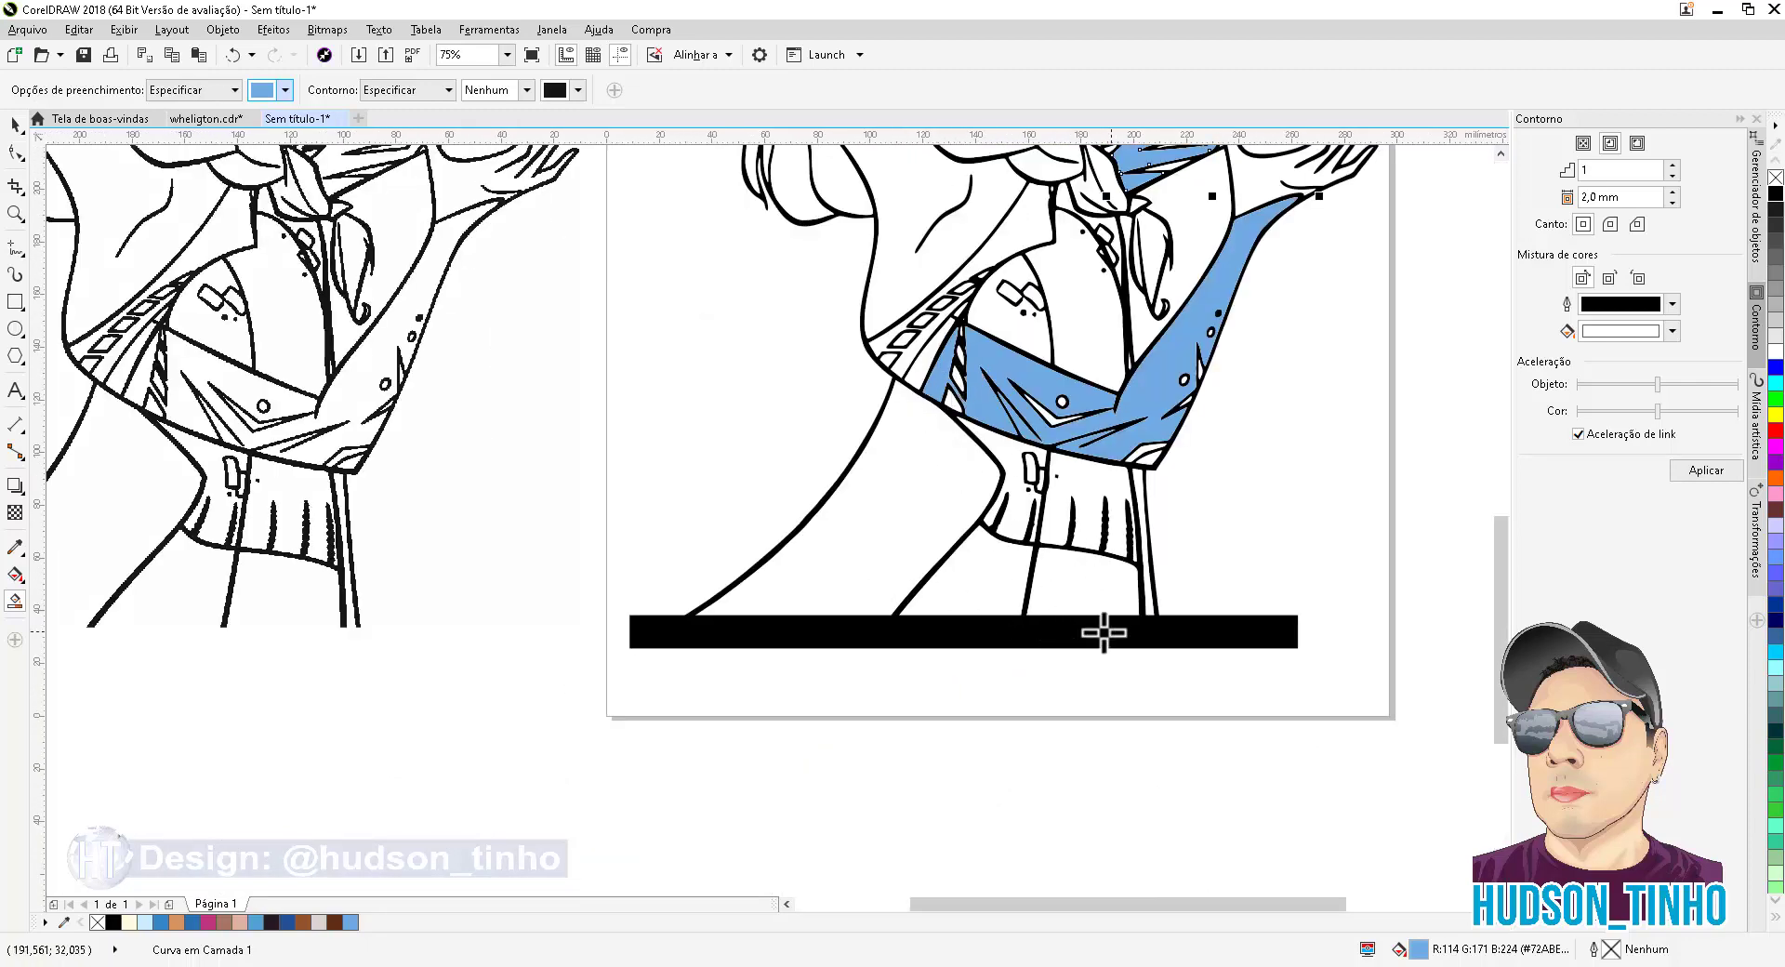
{"action": "left_click", "coordinate": [1065, 592]}
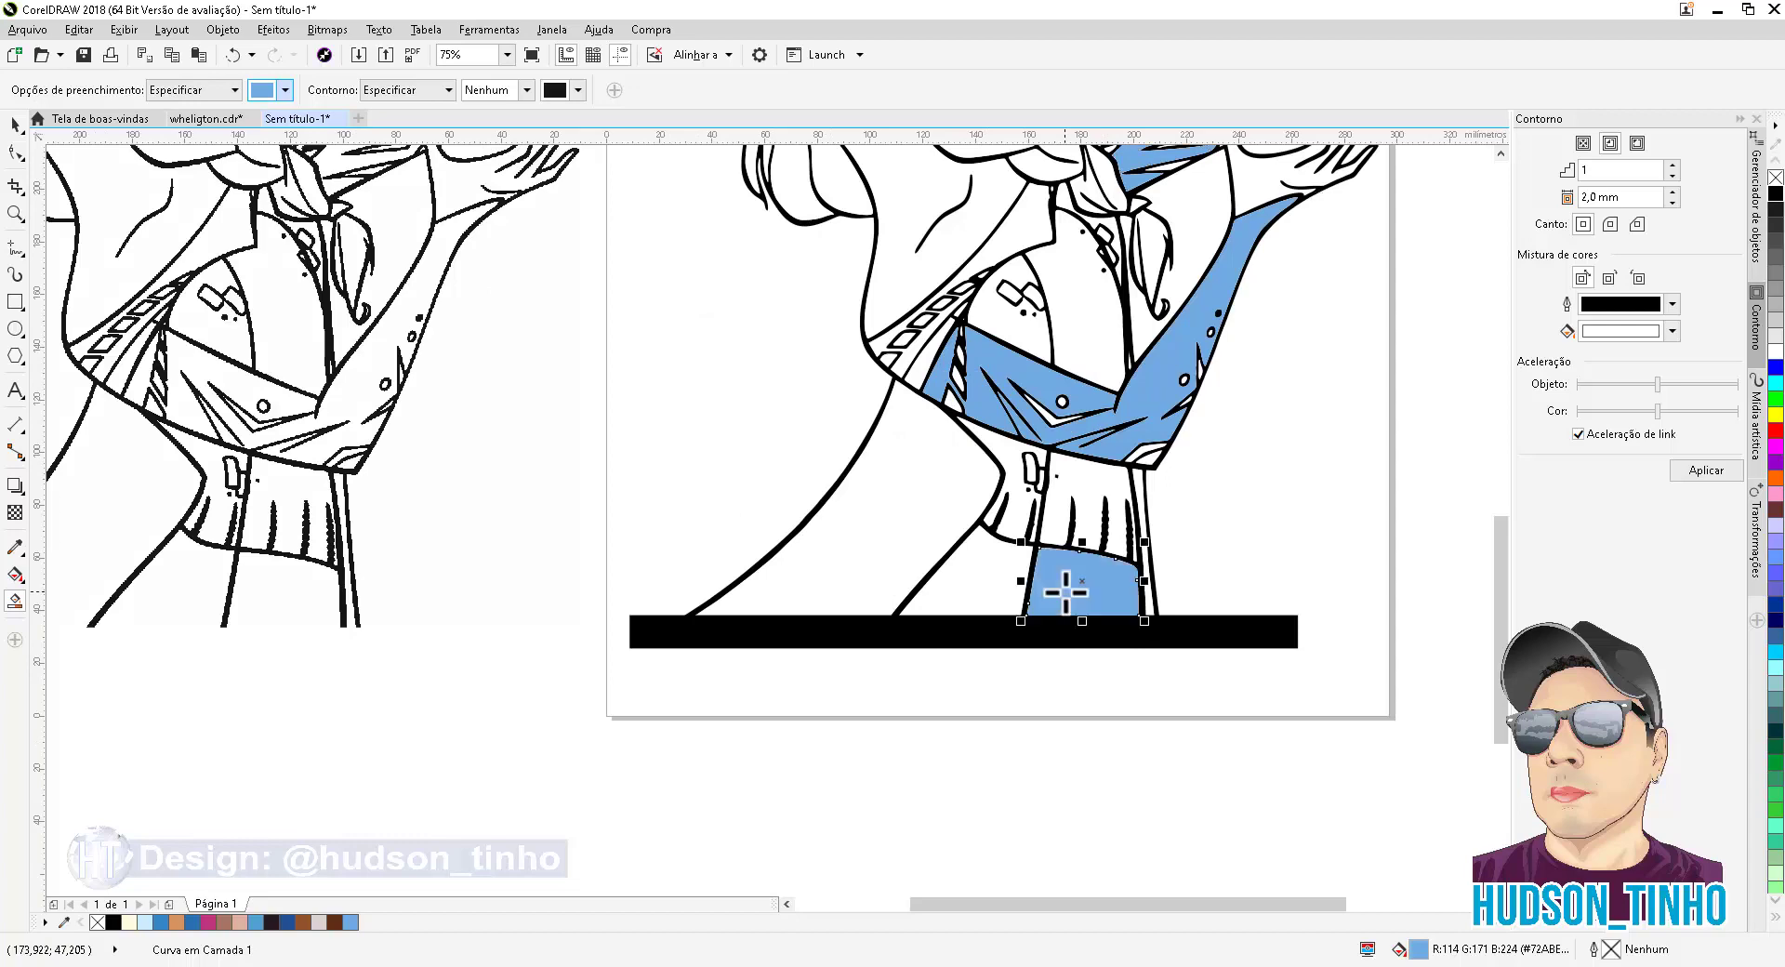
{"action": "left_click", "coordinate": [961, 568]}
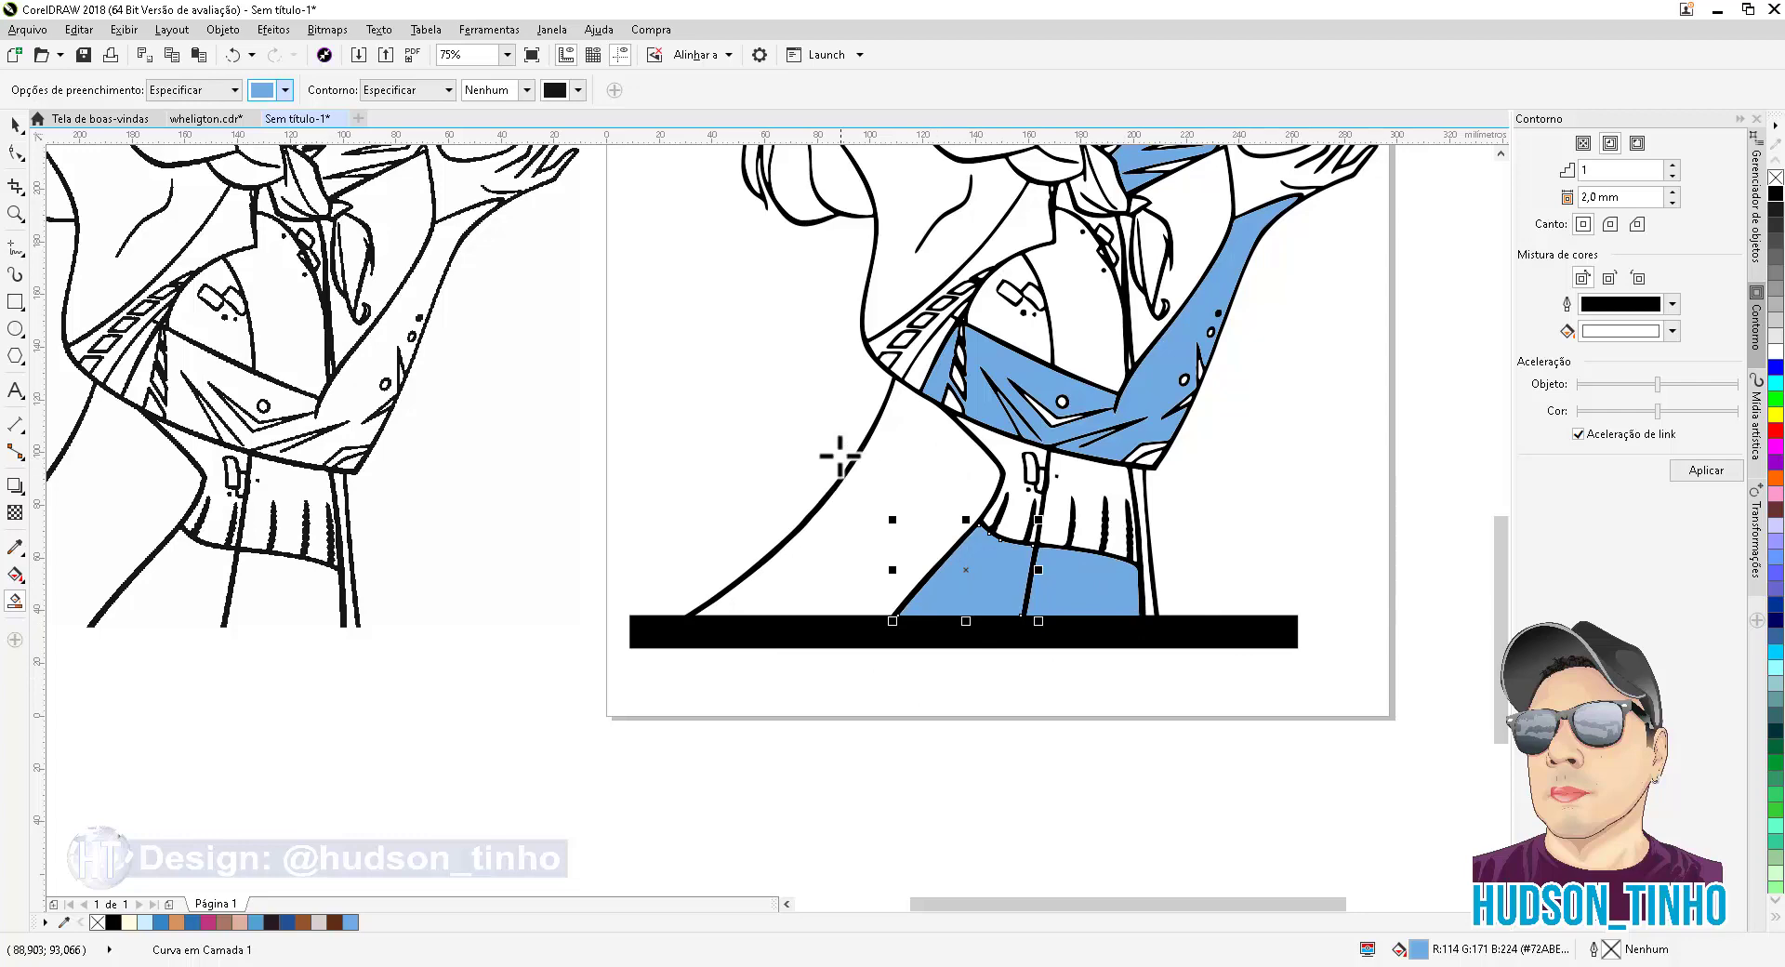
Smart-fill the dress's neckline panel and the narrow gaps at the raised sleeve's shoulder with the light blue
{"action": "scroll", "coordinate": [840, 455], "scroll_direction": "down", "scroll_amount": 2}
{"action": "scroll", "coordinate": [944, 363], "scroll_direction": "up", "scroll_amount": 2}
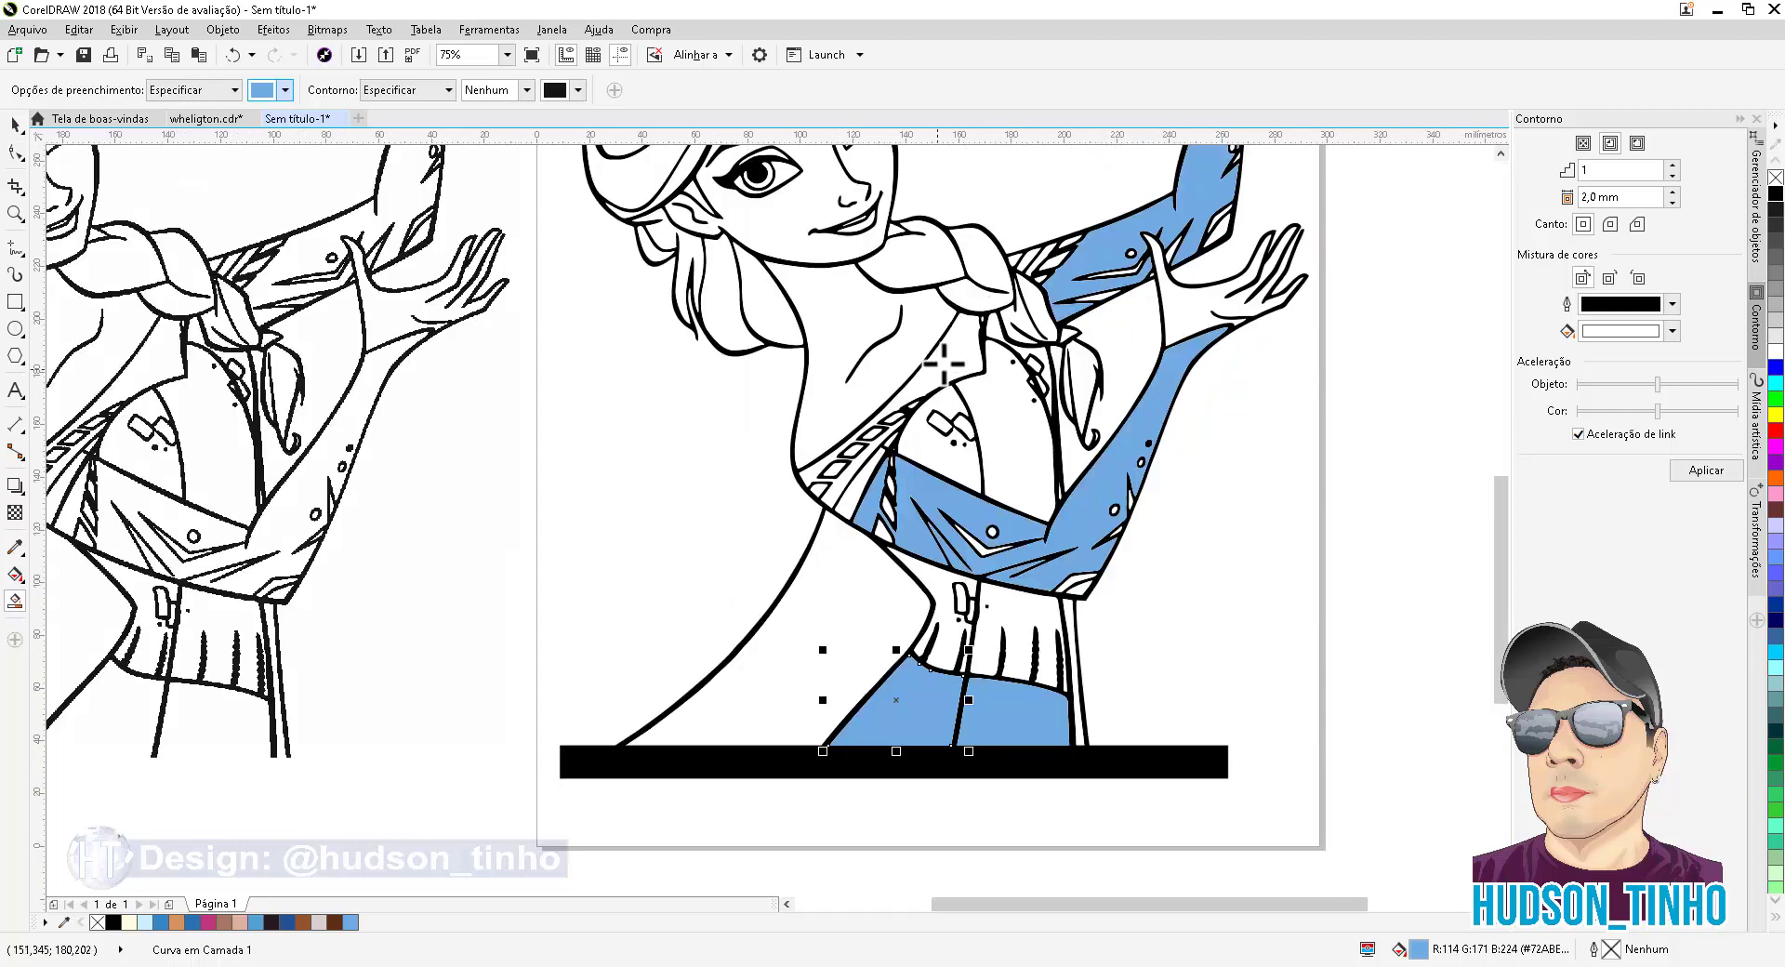
{"action": "left_click", "coordinate": [944, 363]}
{"action": "scroll", "coordinate": [1020, 258], "scroll_direction": "up", "scroll_amount": 2}
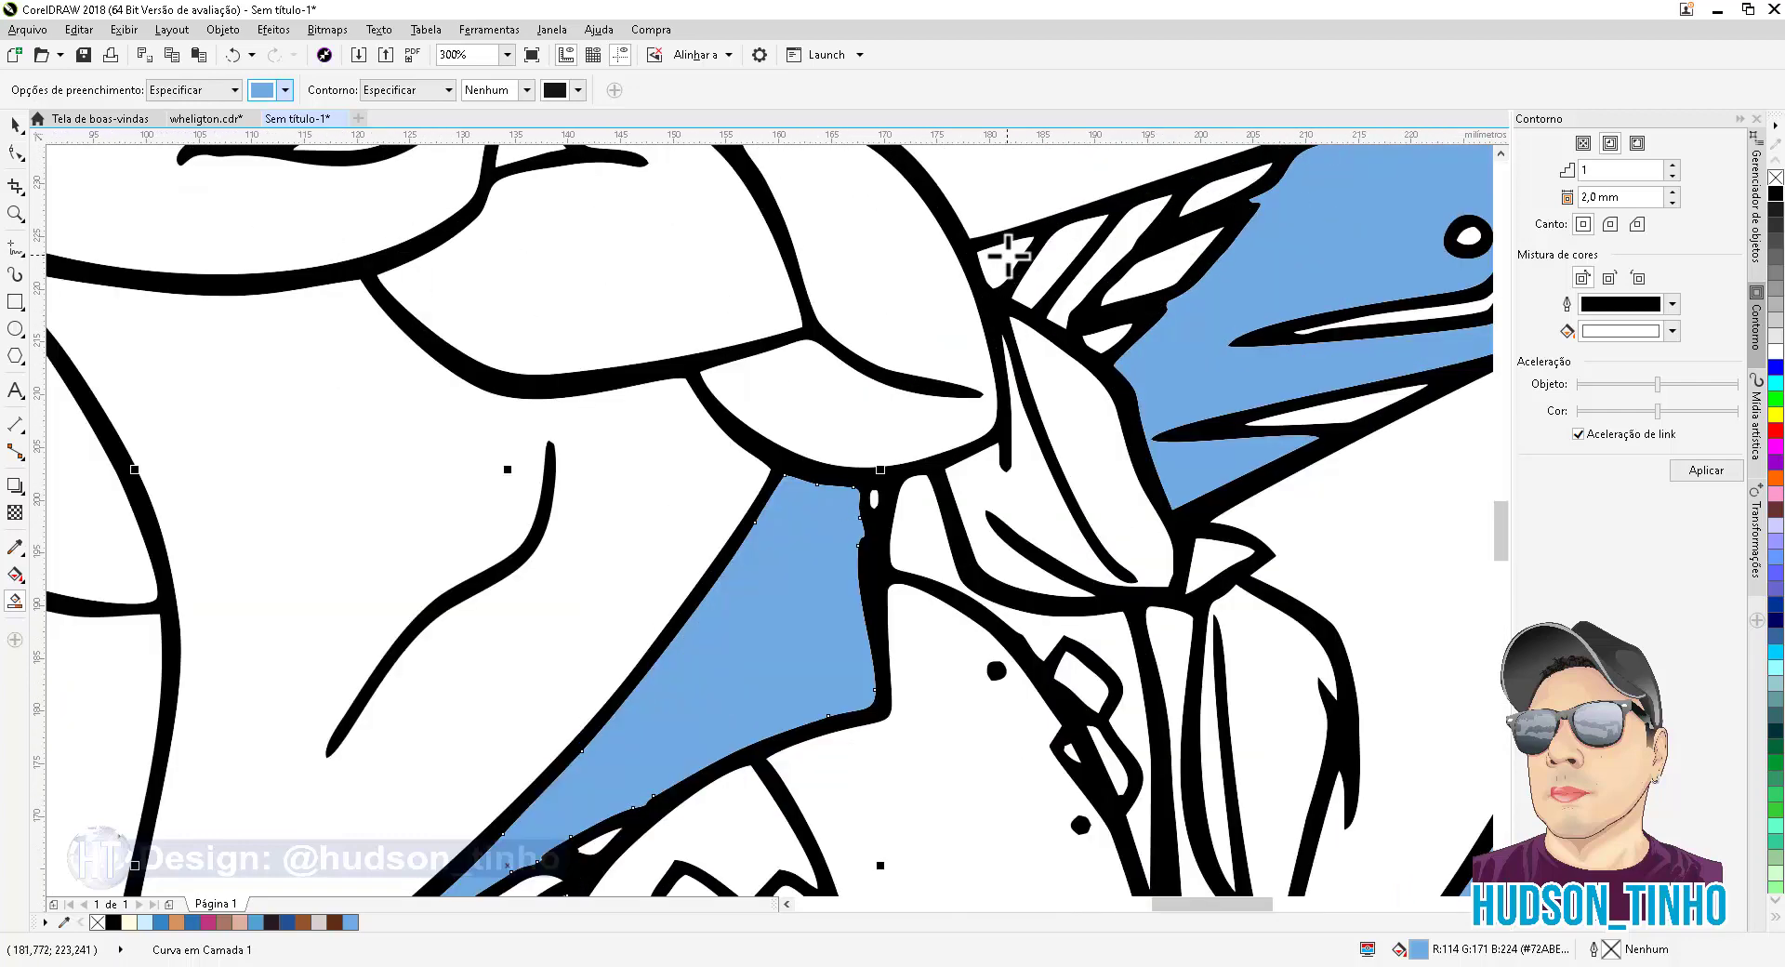
{"action": "left_click", "coordinate": [1015, 263]}
{"action": "scroll", "coordinate": [1015, 263], "scroll_direction": "down", "scroll_amount": 1}
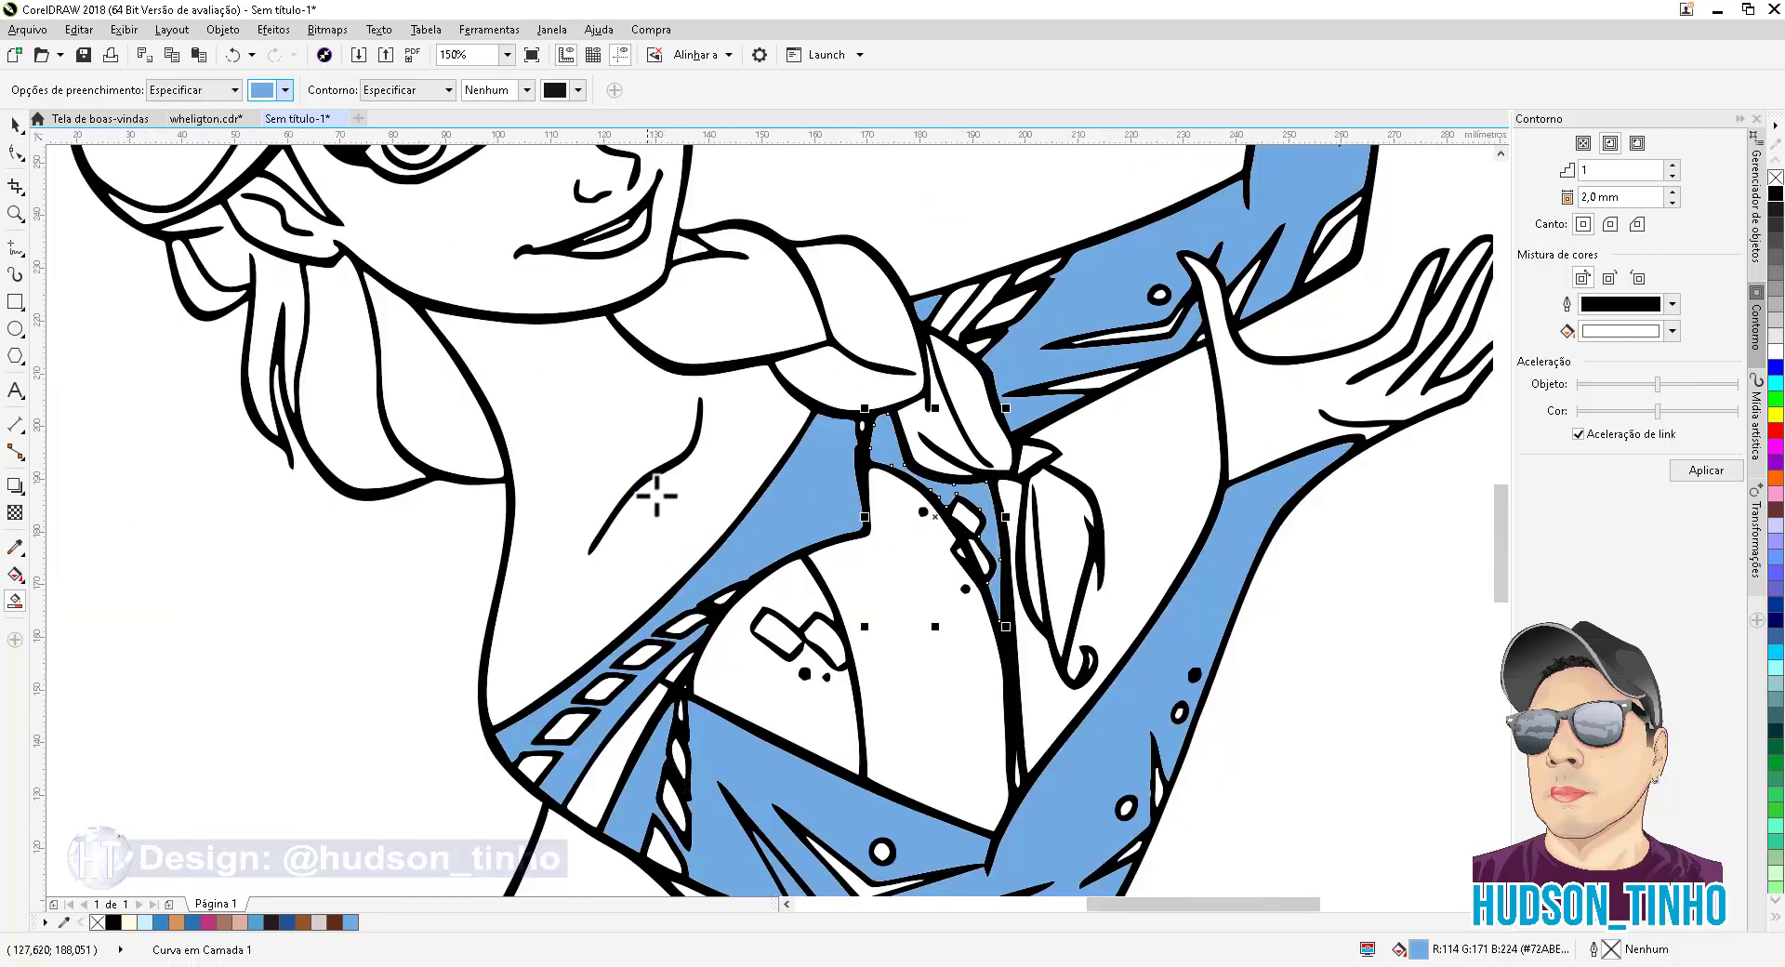
Smart-fill the left bust panel, the left waistband section and the narrow strip beside the skirt with the light blue
{"action": "scroll", "coordinate": [665, 688], "scroll_direction": "down", "scroll_amount": 3}
{"action": "scroll", "coordinate": [704, 551], "scroll_direction": "up", "scroll_amount": 1}
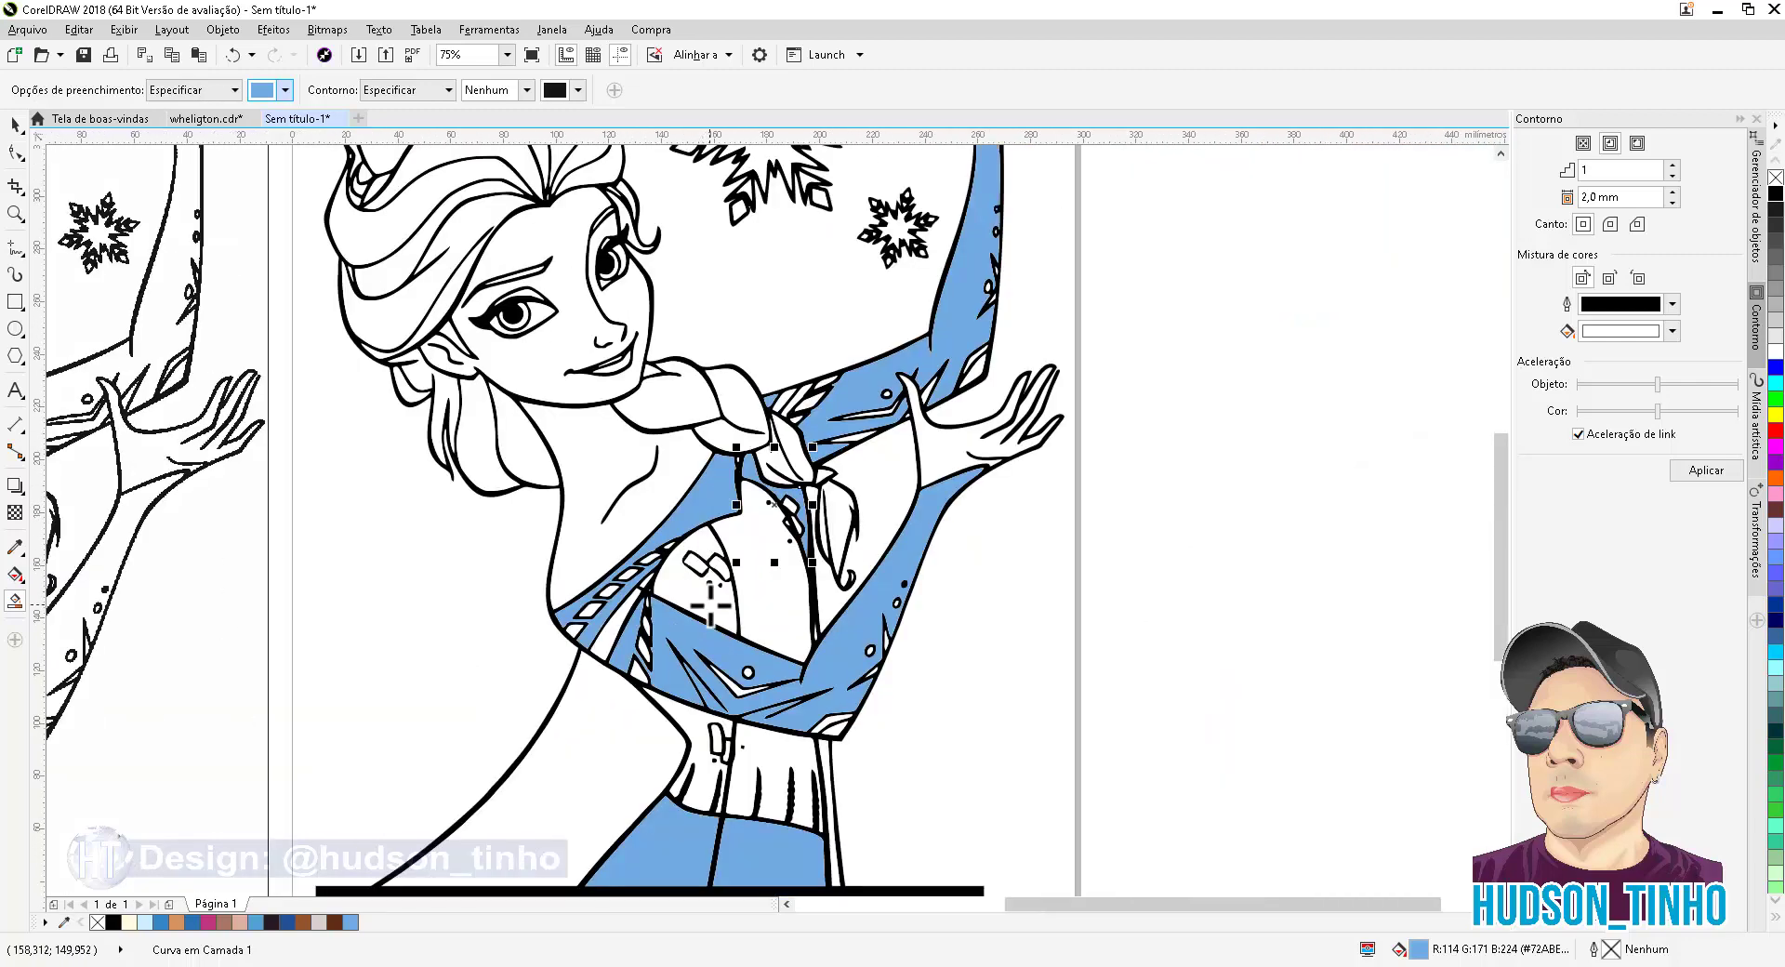
{"action": "left_click", "coordinate": [682, 724]}
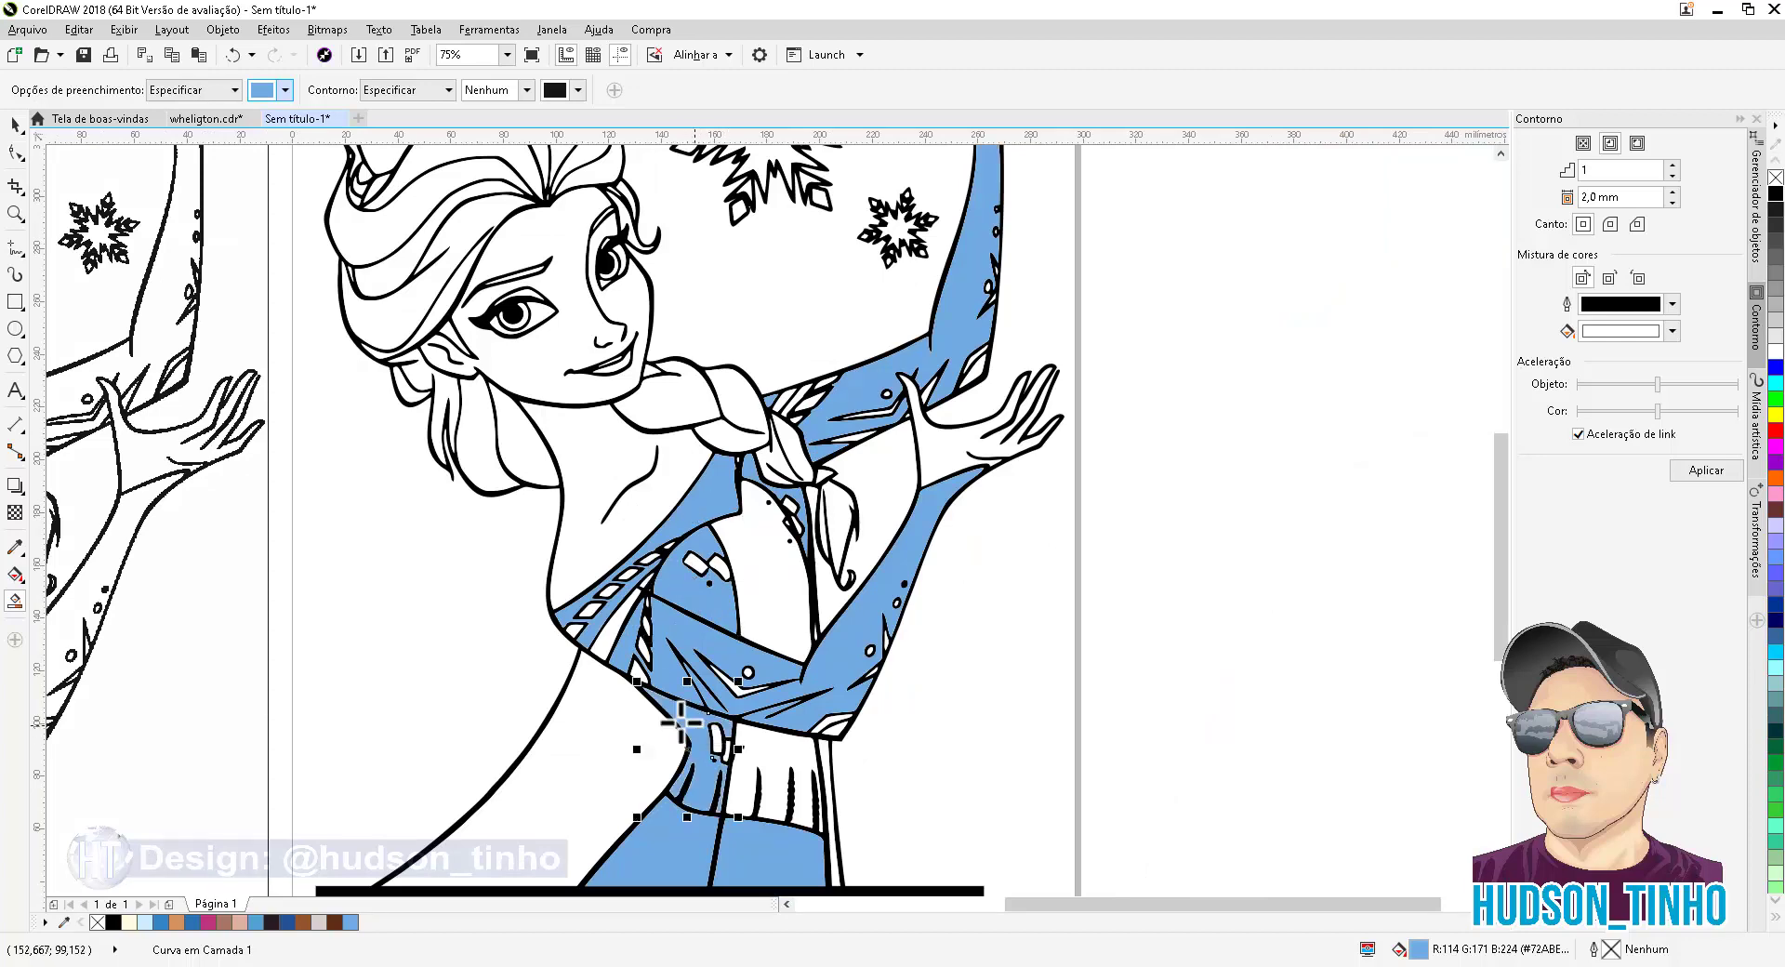
{"action": "left_click", "coordinate": [825, 755]}
Change the Smart Fill color to a pale blue (RGB 201, 238, 255), based on a sampled palette color
{"action": "scroll", "coordinate": [794, 429], "scroll_direction": "down", "scroll_amount": 1}
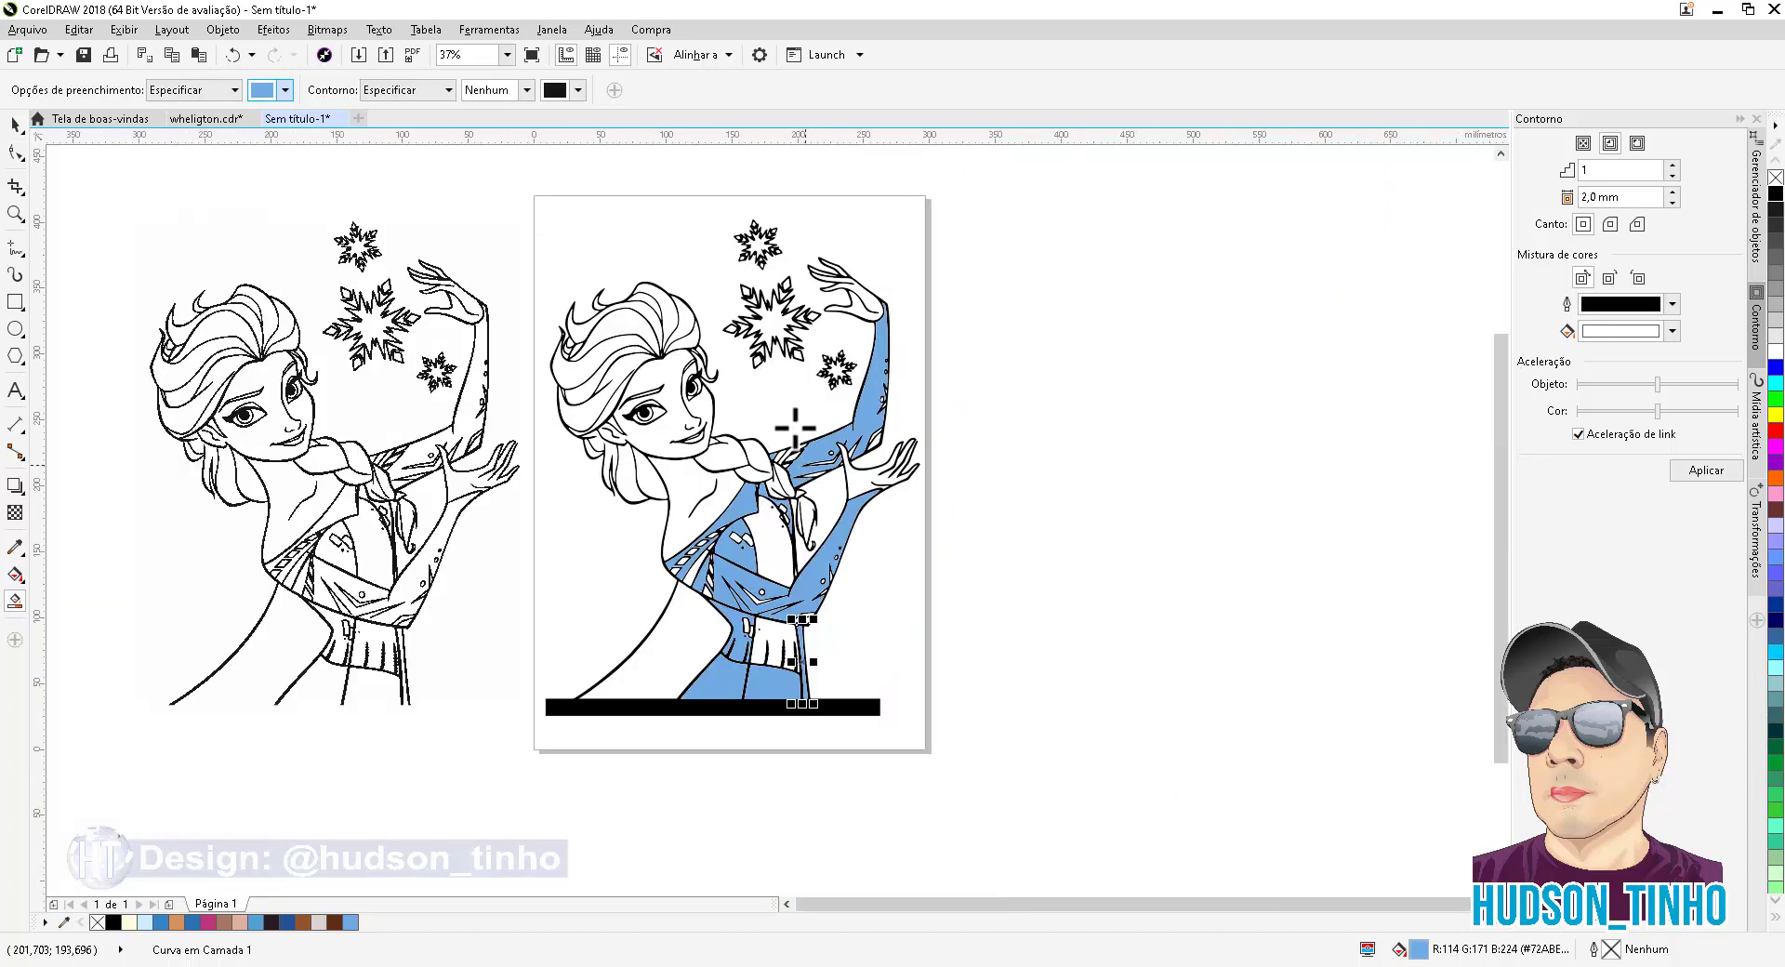
{"action": "scroll", "coordinate": [723, 297], "scroll_direction": "up", "scroll_amount": 1}
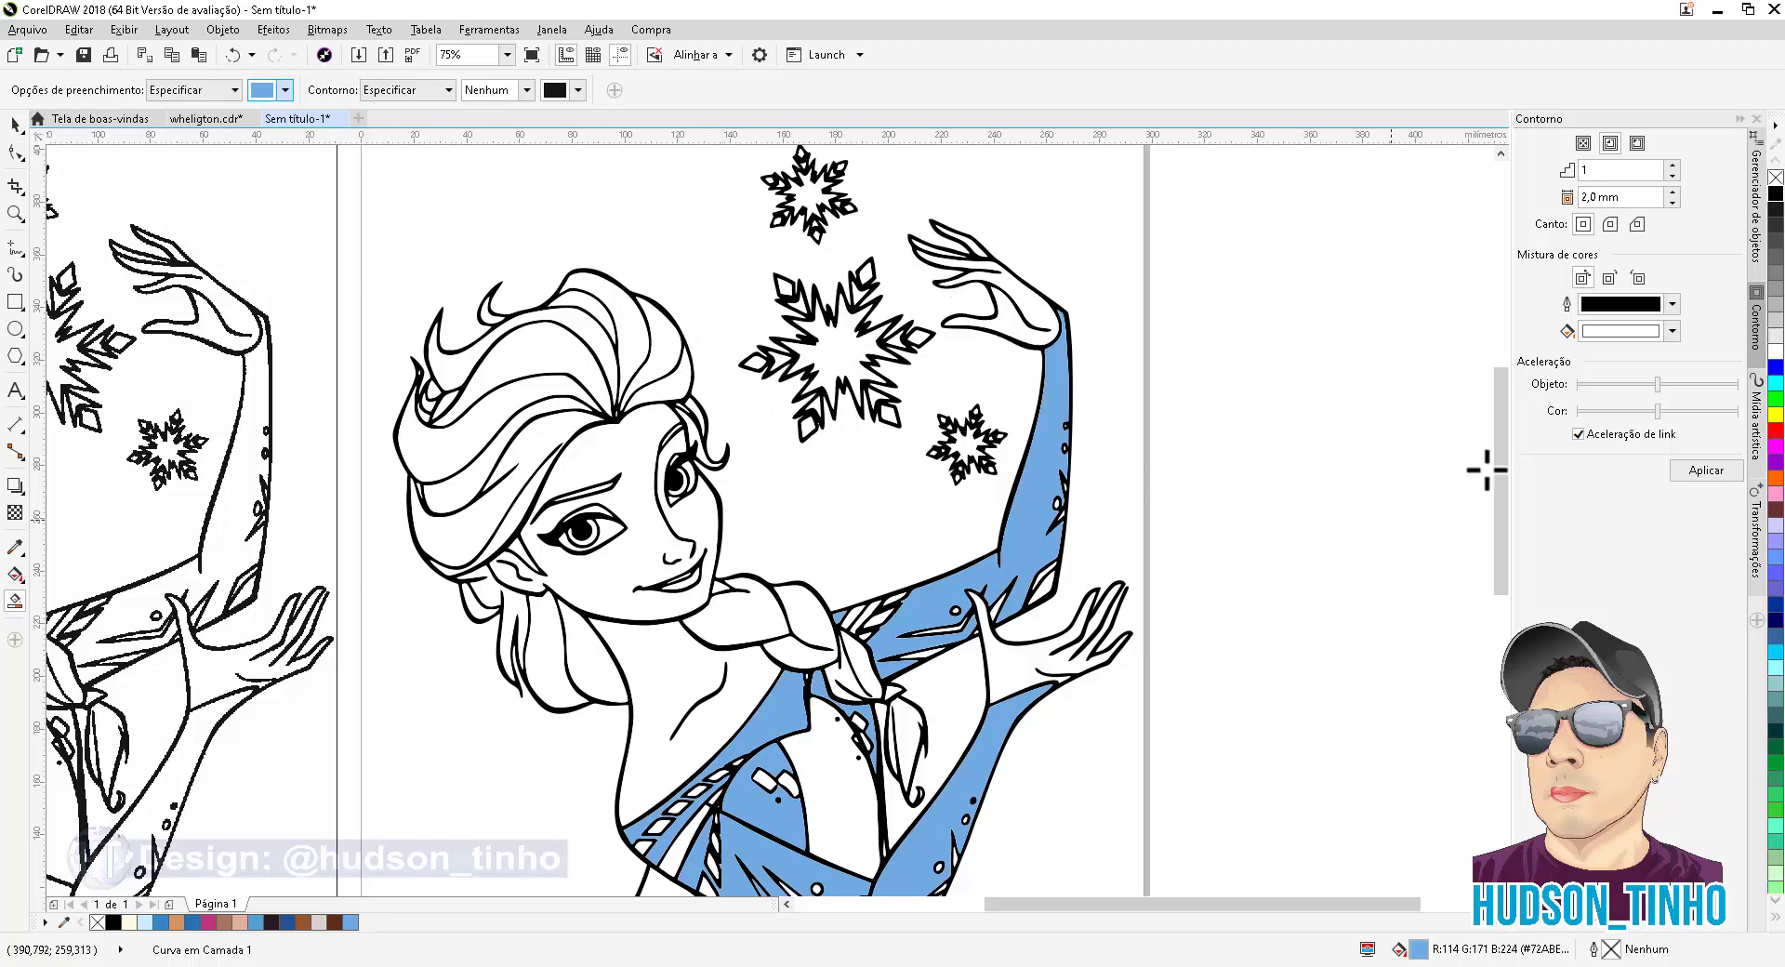
{"action": "left_click_drag", "start_coordinate": [1501, 474], "coordinate": [1501, 455]}
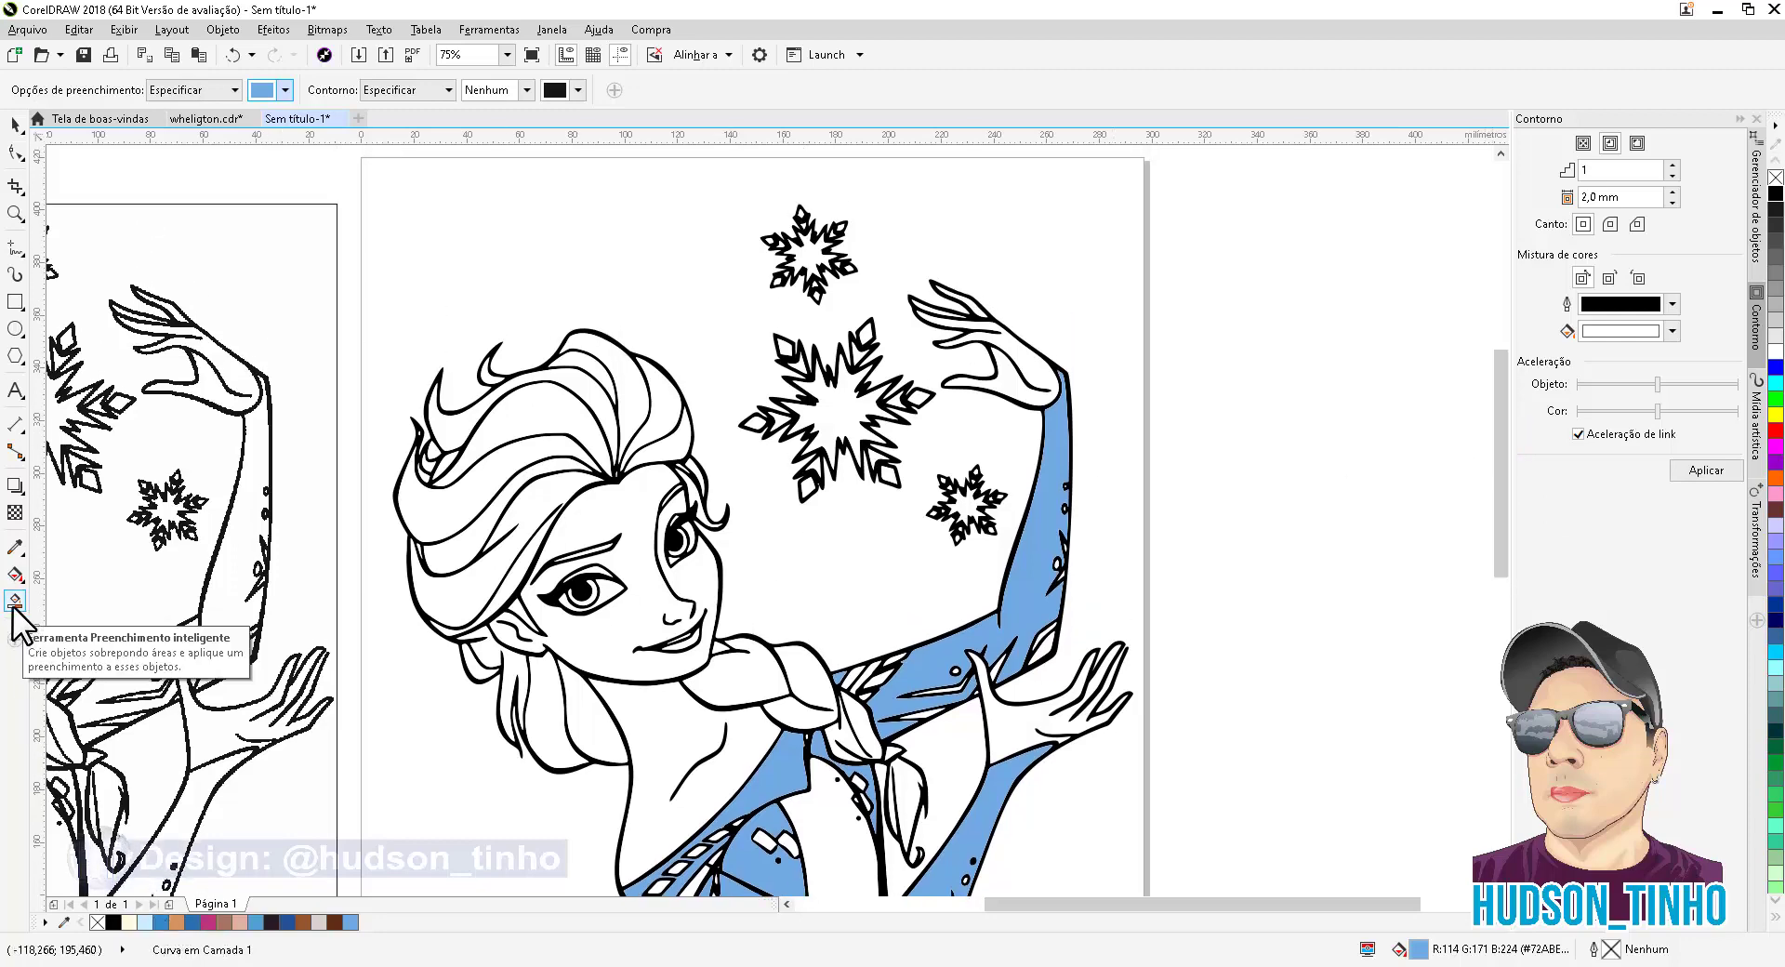
{"action": "left_click", "coordinate": [281, 88]}
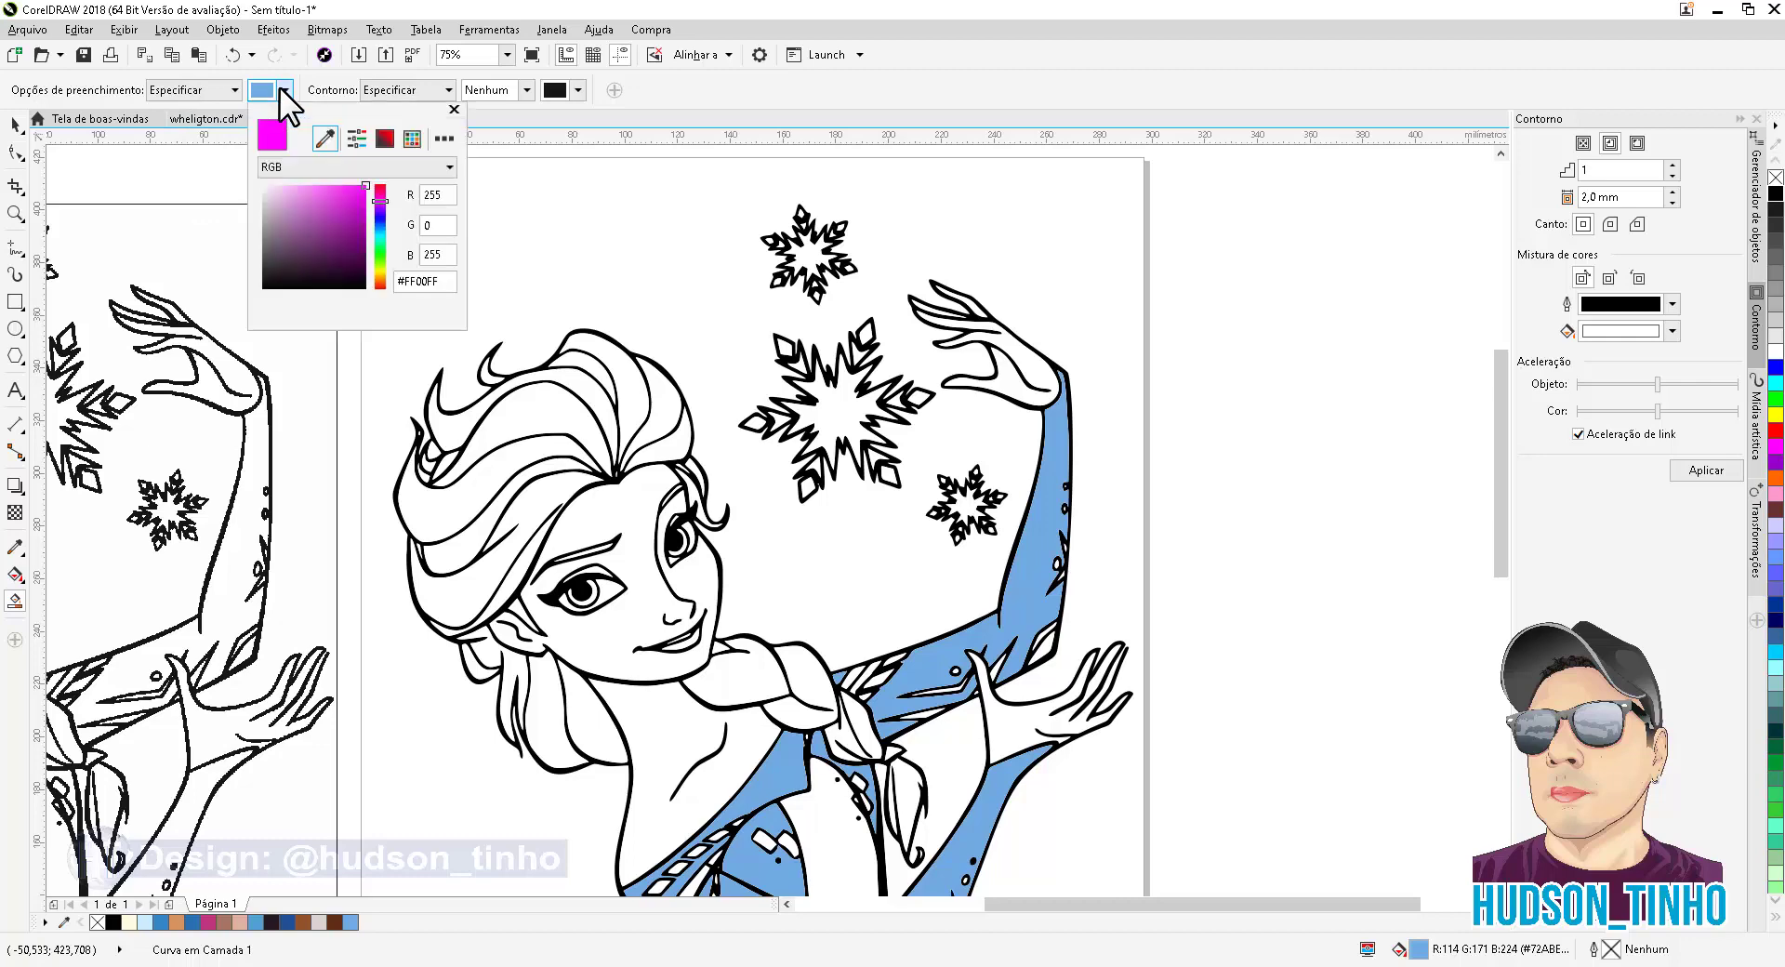
{"action": "left_click", "coordinate": [323, 139]}
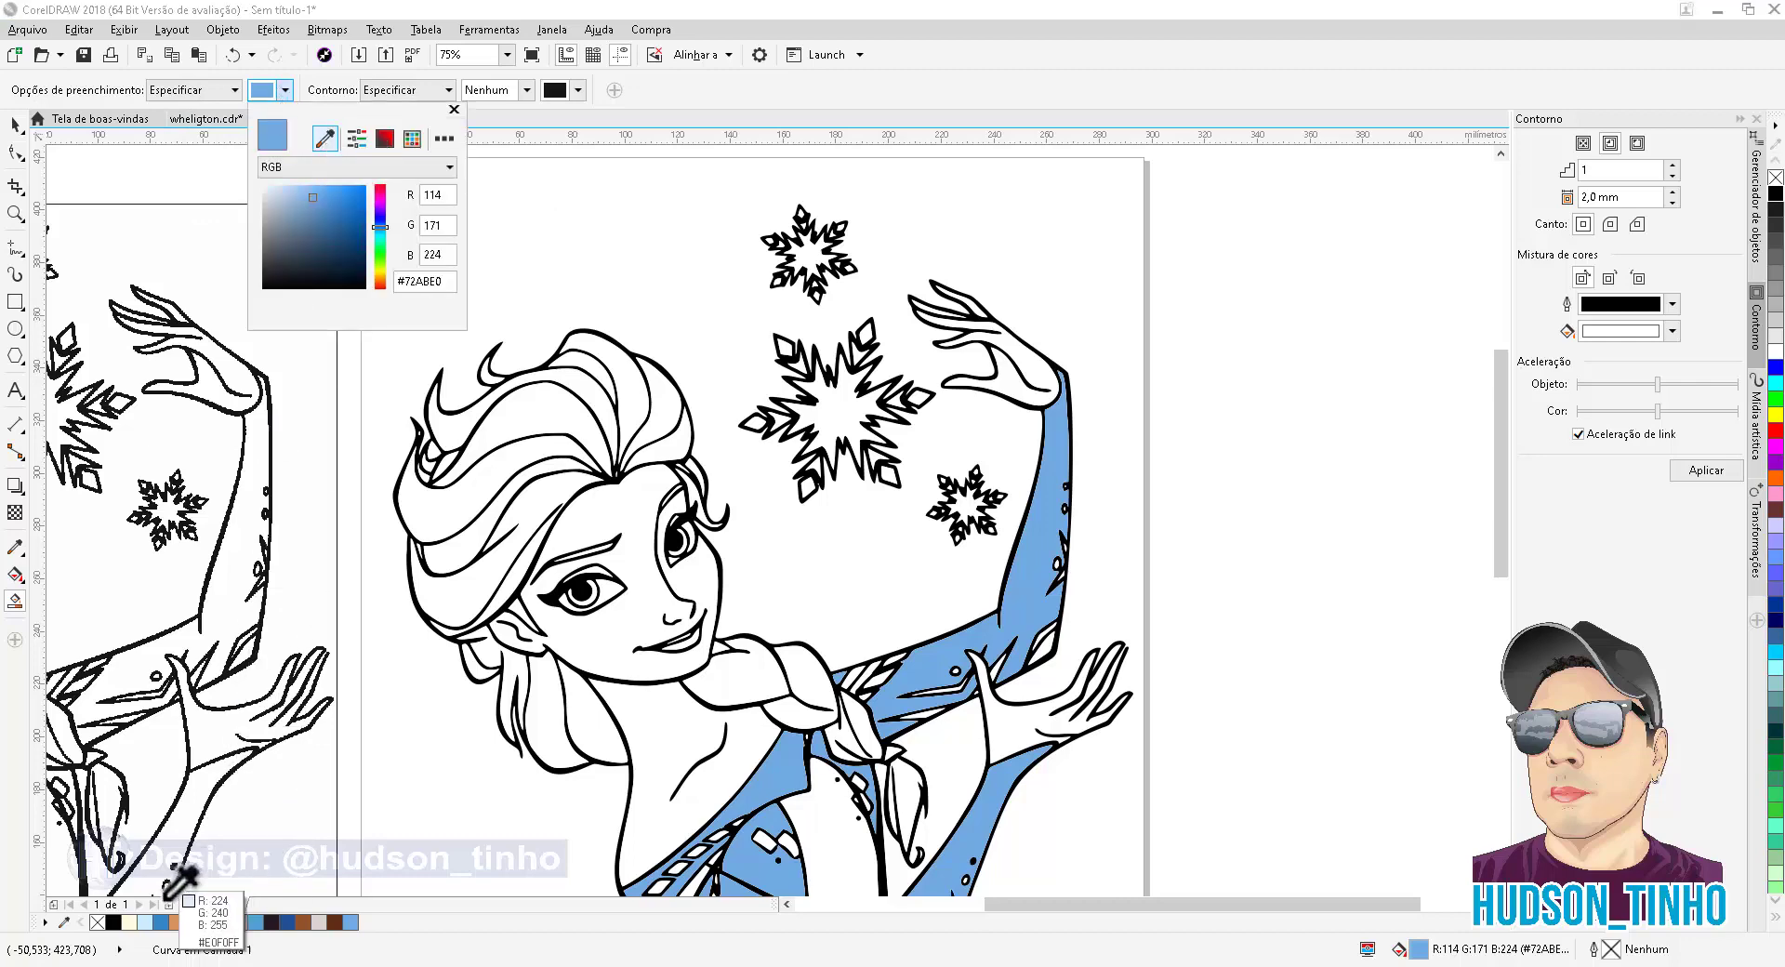
{"action": "left_click", "coordinate": [144, 922]}
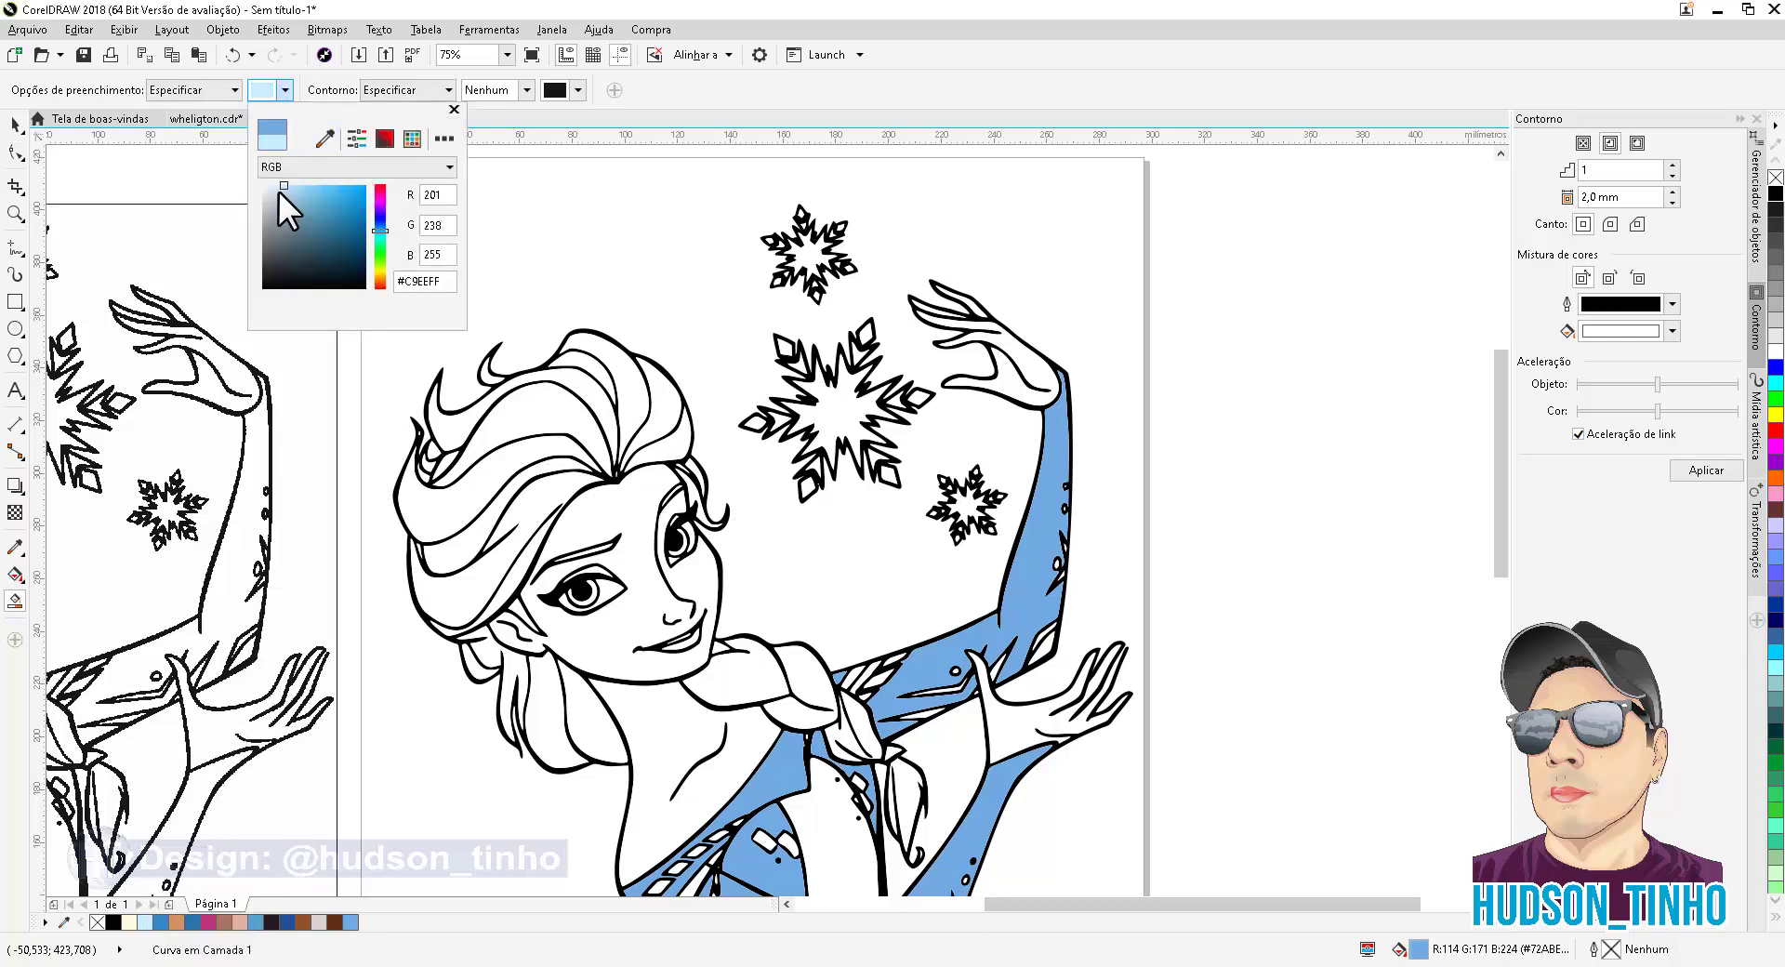
{"action": "left_click", "coordinate": [454, 109]}
Smart-fill the large snowflake's center and the diamond cells at its six tips with the pale blue
{"action": "left_click", "coordinate": [827, 404]}
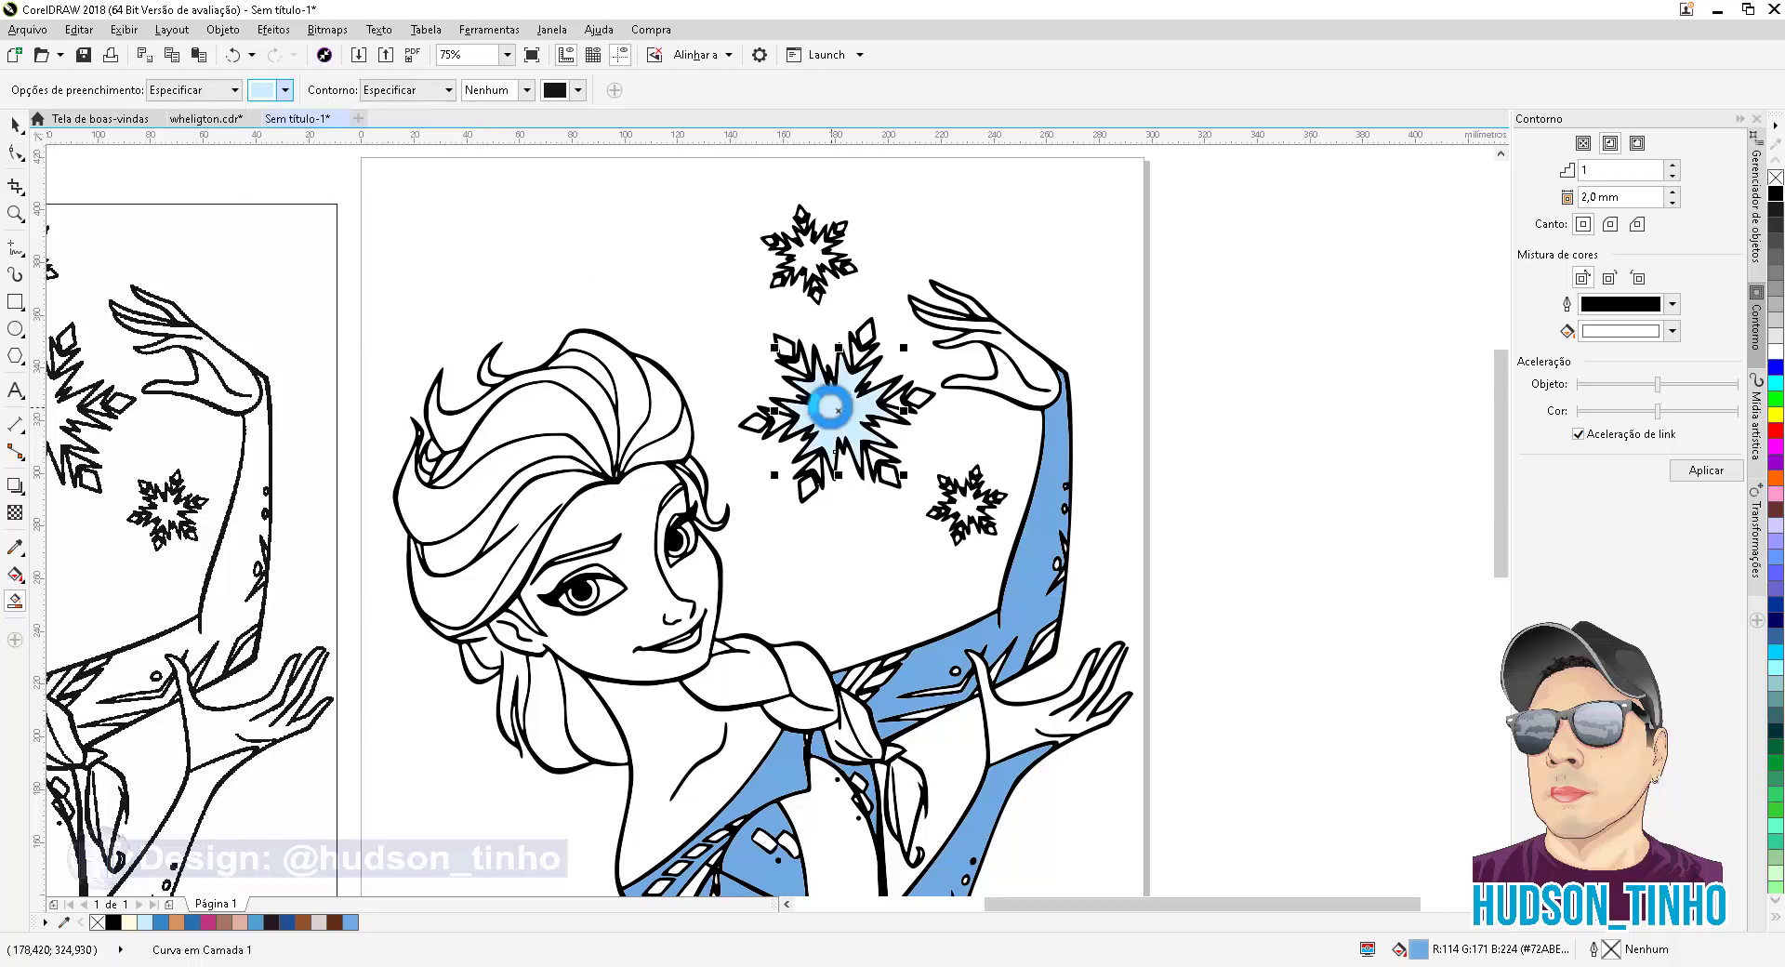
{"action": "scroll", "coordinate": [809, 351], "scroll_direction": "up", "scroll_amount": 2}
{"action": "left_click", "coordinate": [760, 344]}
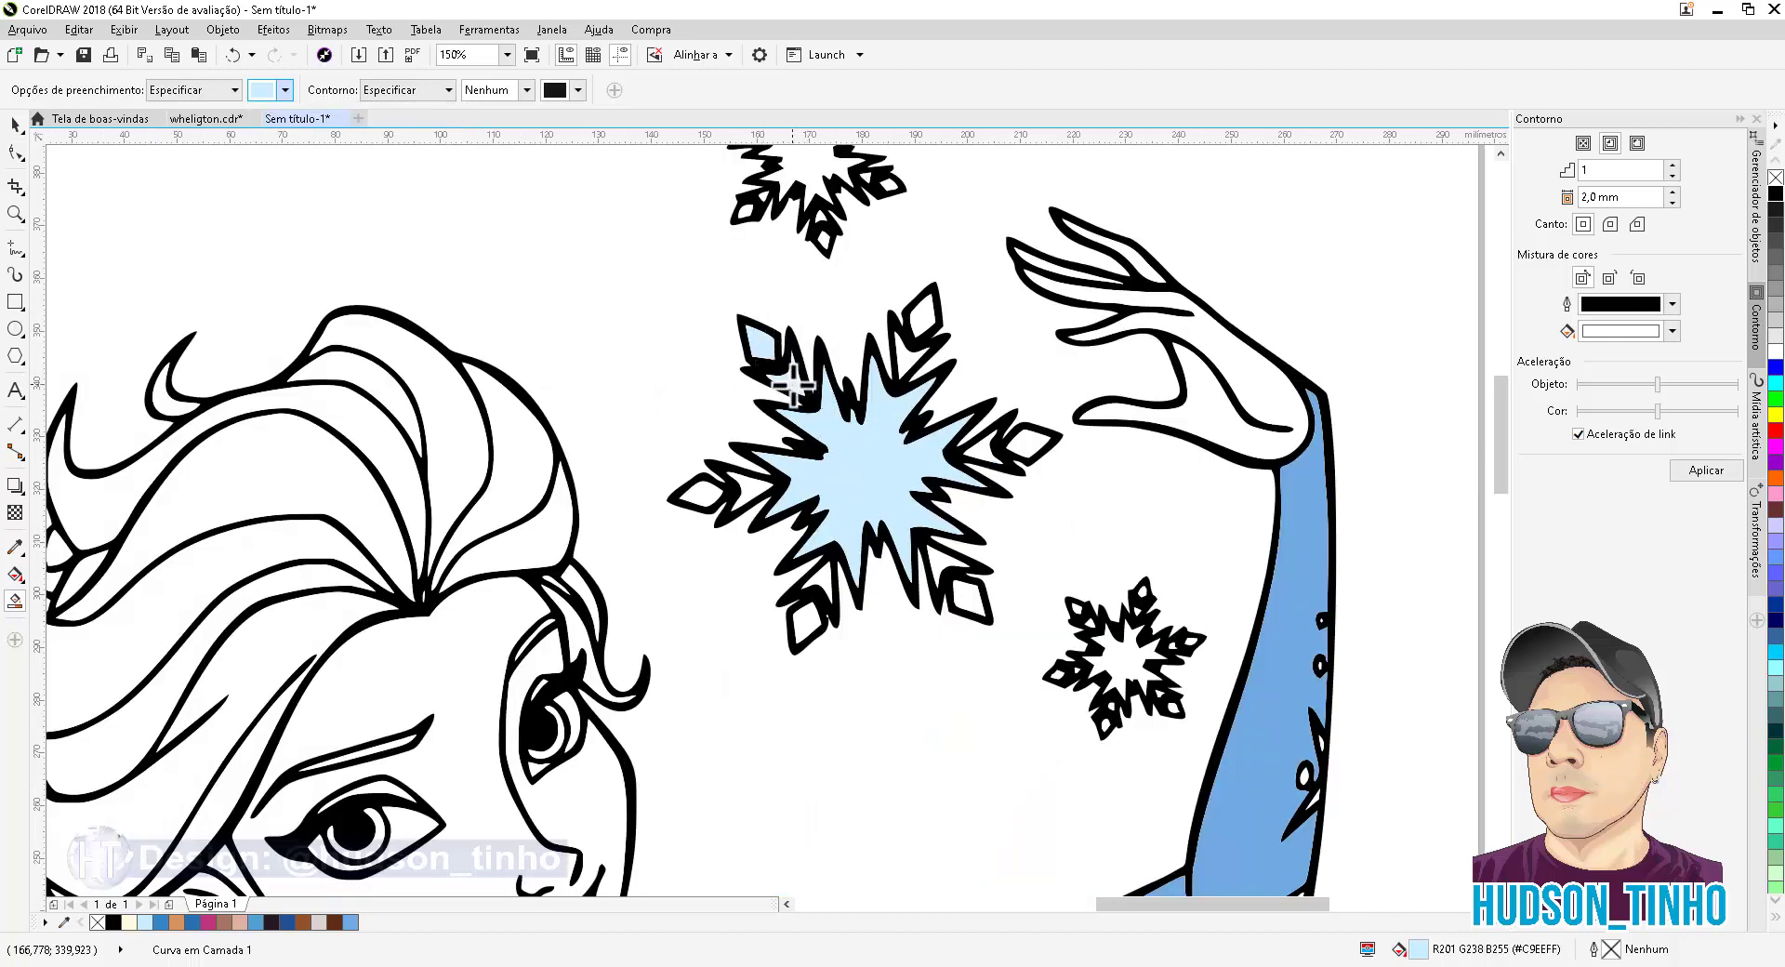
{"action": "left_click", "coordinate": [699, 495]}
{"action": "left_click", "coordinate": [800, 625]}
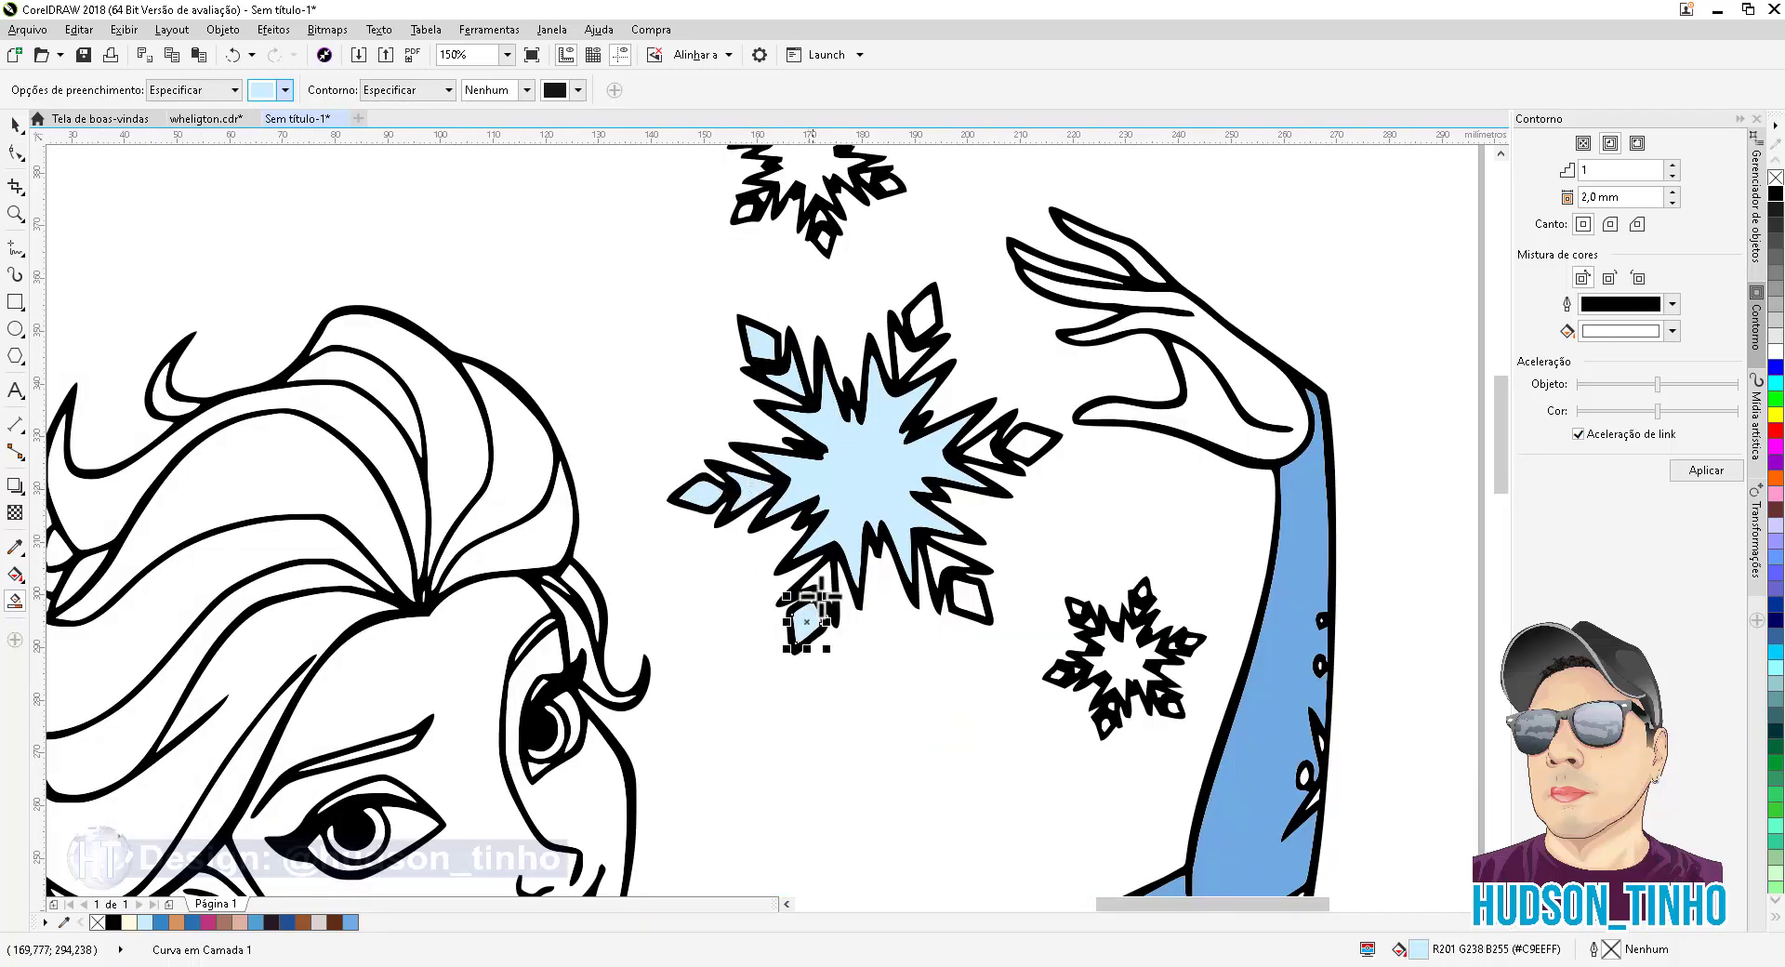
{"action": "left_click", "coordinate": [963, 595]}
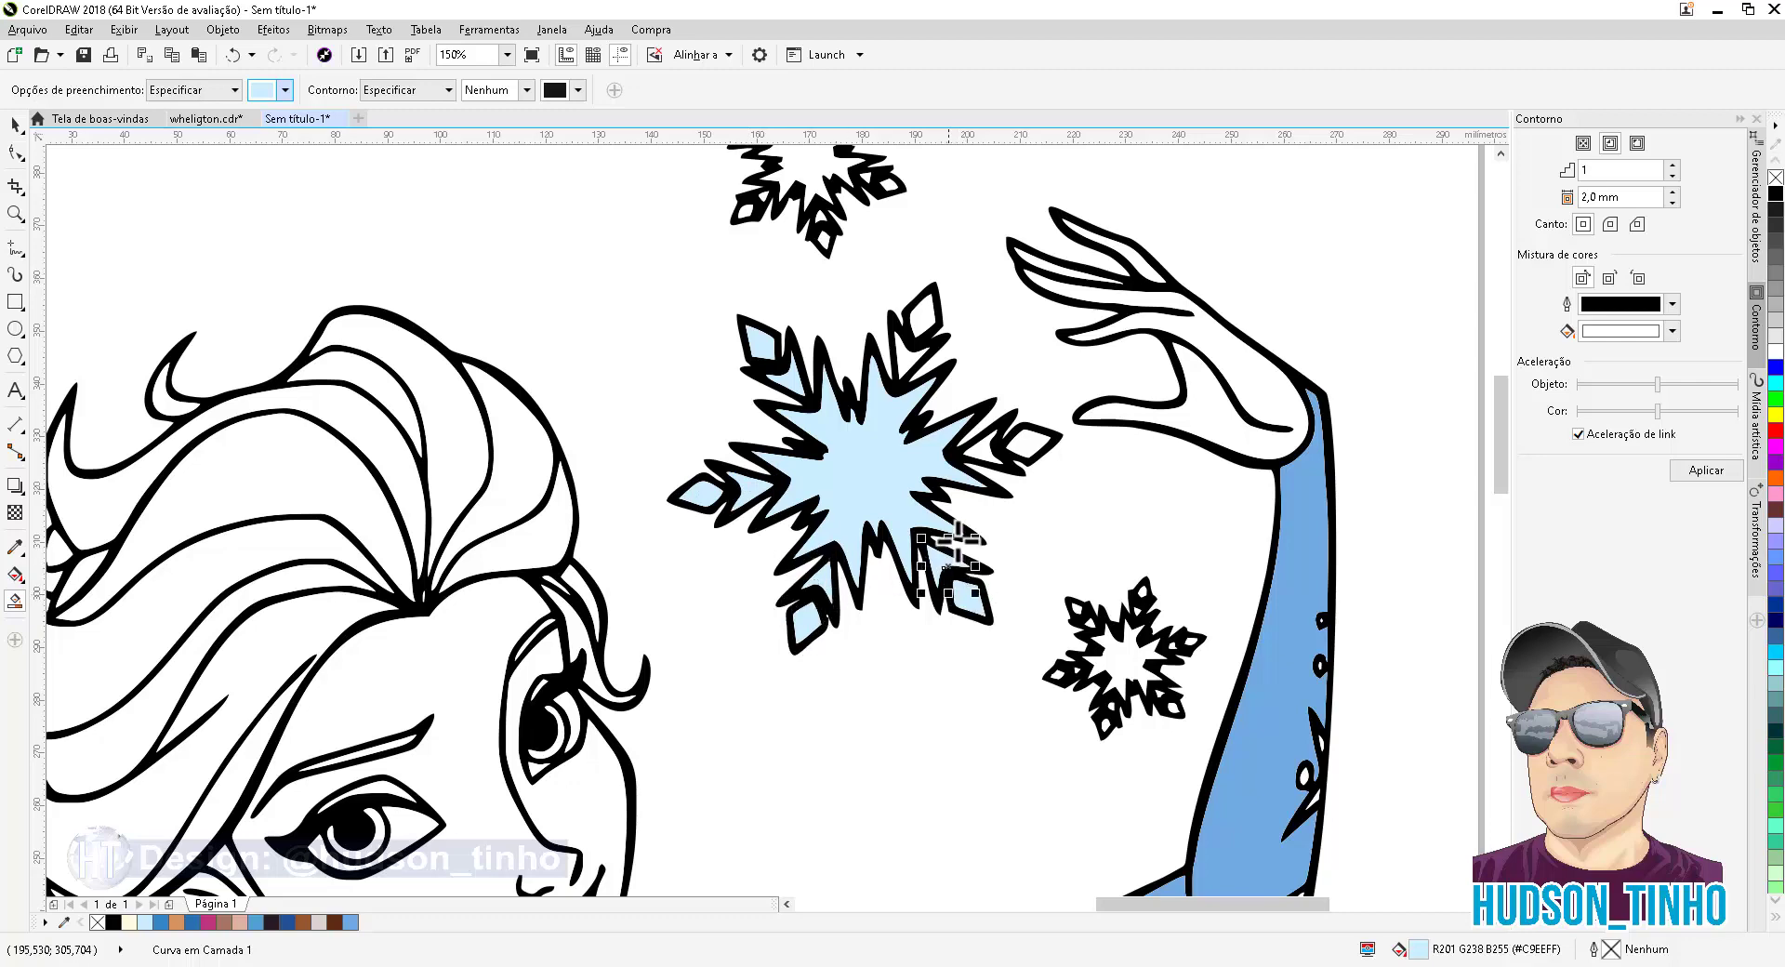
{"action": "left_click", "coordinate": [1027, 441]}
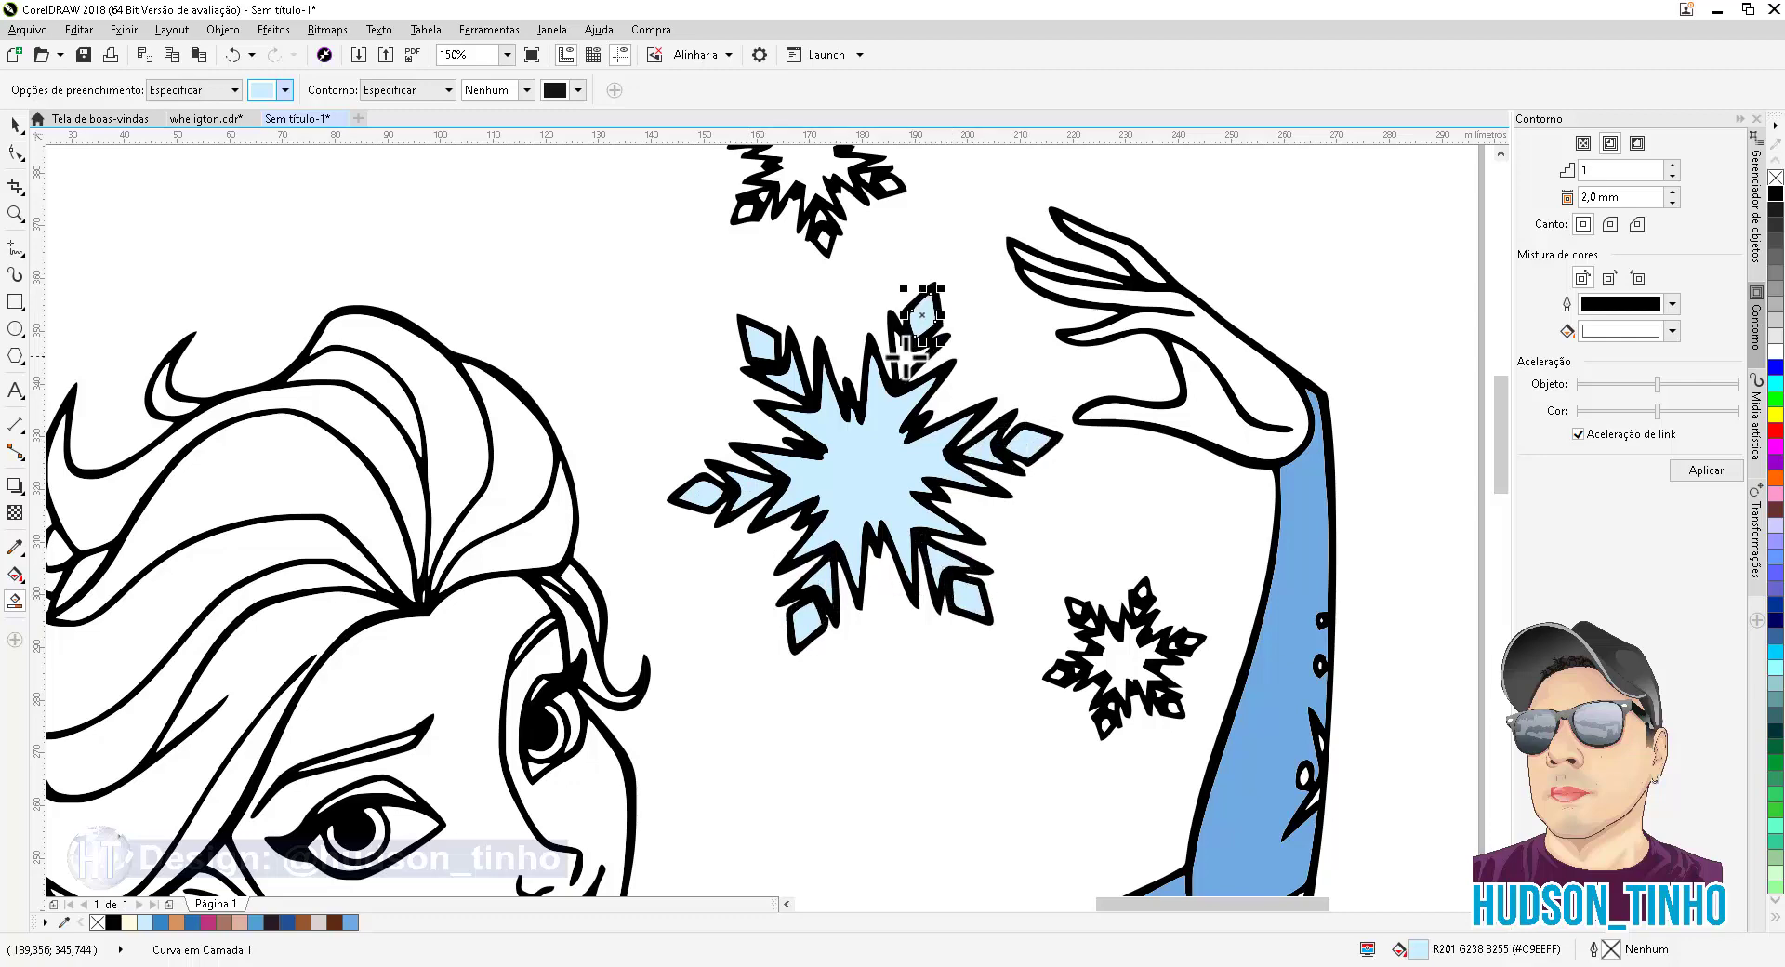
{"action": "left_click", "coordinate": [917, 310]}
Smart-fill the center and the two upper points of the small snowflake above the large one with the pale blue
{"action": "scroll", "coordinate": [836, 239], "scroll_direction": "down", "scroll_amount": 2}
{"action": "scroll", "coordinate": [879, 400], "scroll_direction": "up", "scroll_amount": 4}
{"action": "left_click", "coordinate": [877, 436]}
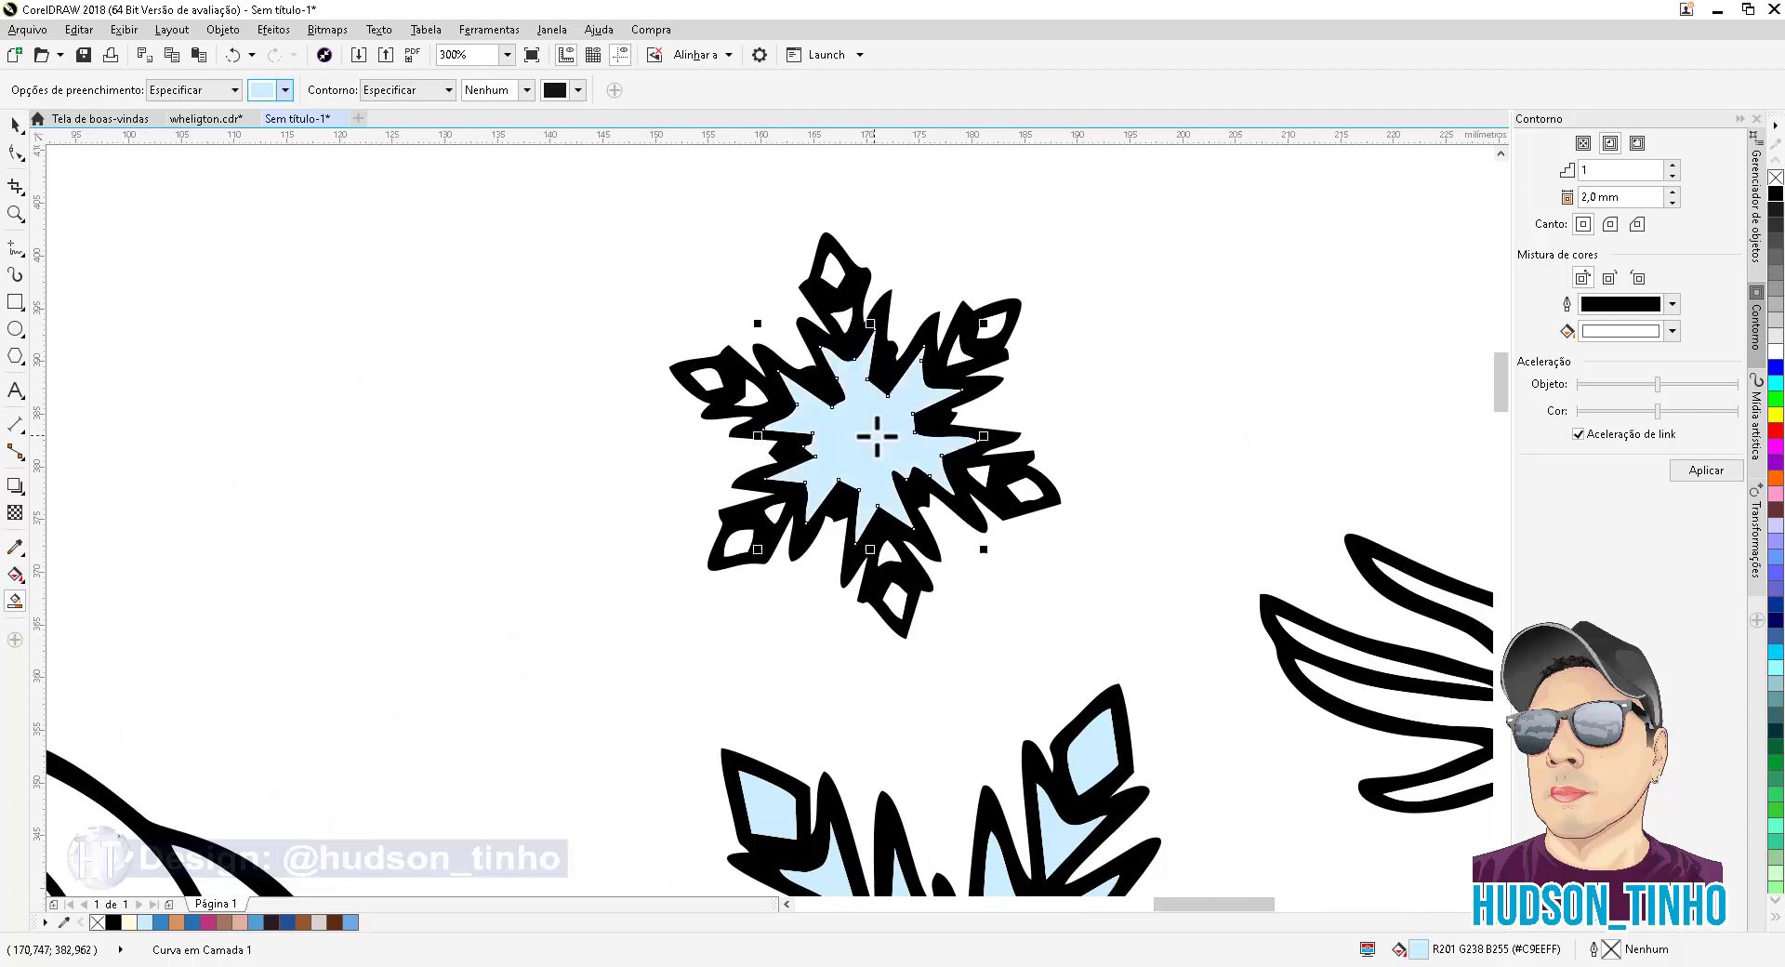
{"action": "left_click", "coordinate": [987, 330]}
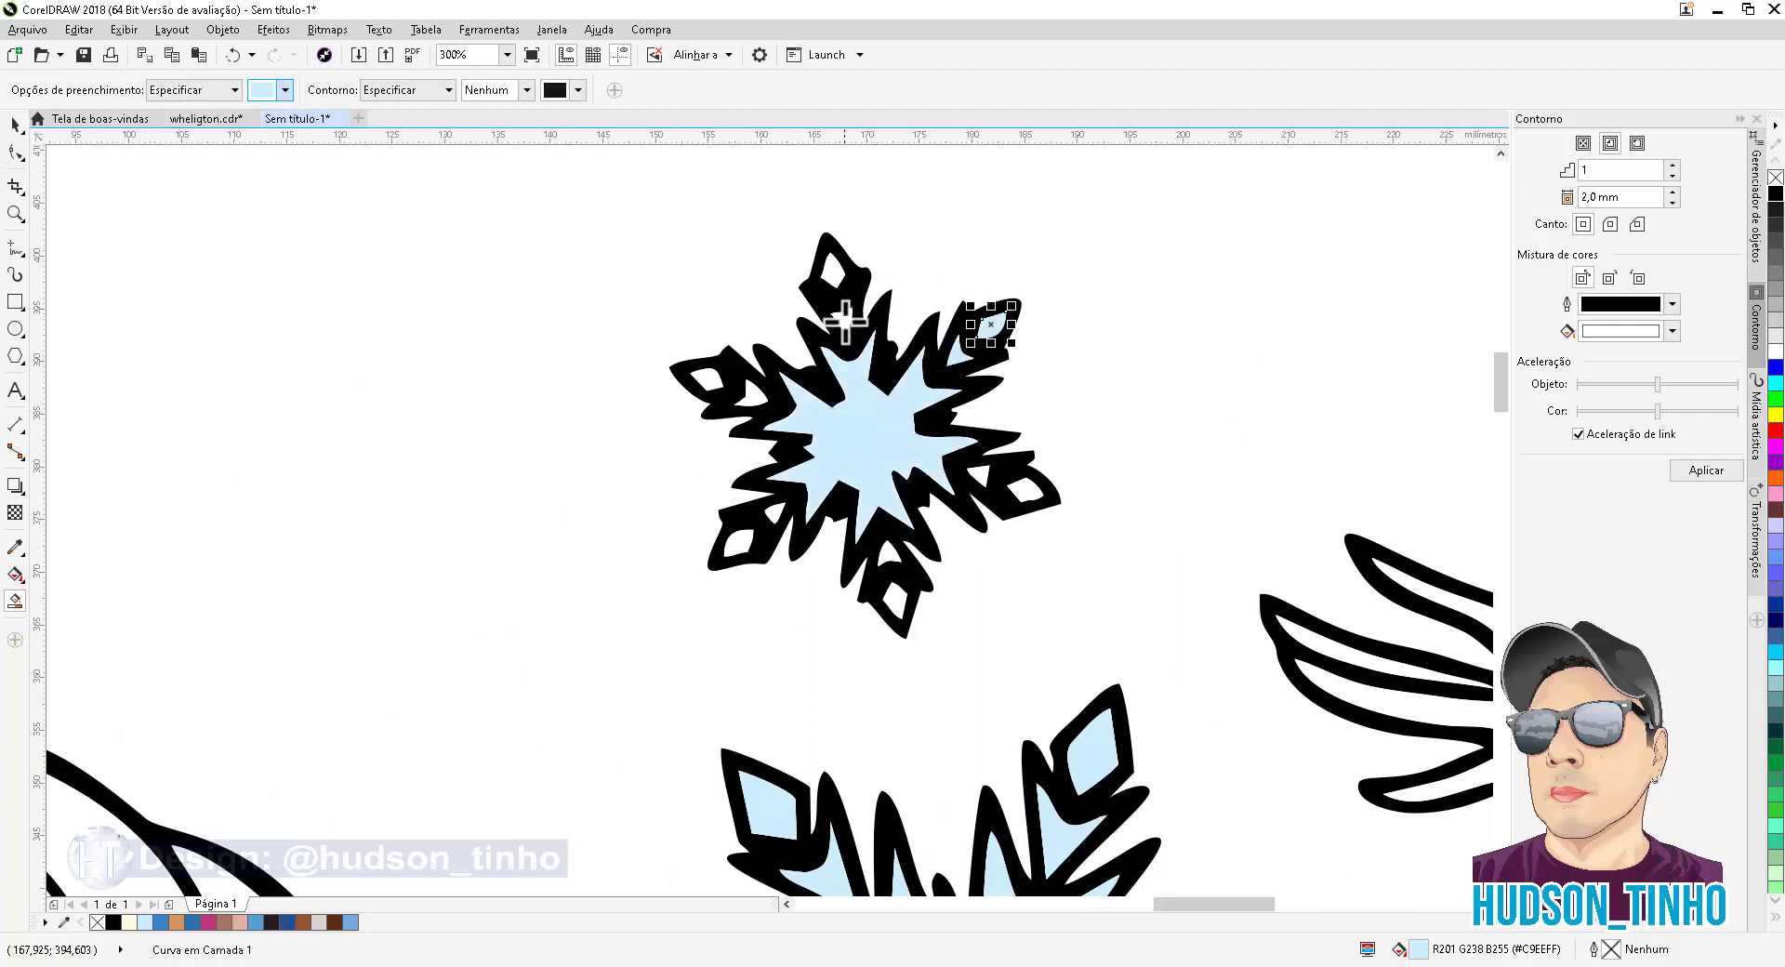
{"action": "left_click", "coordinate": [841, 316]}
{"action": "left_click", "coordinate": [839, 272]}
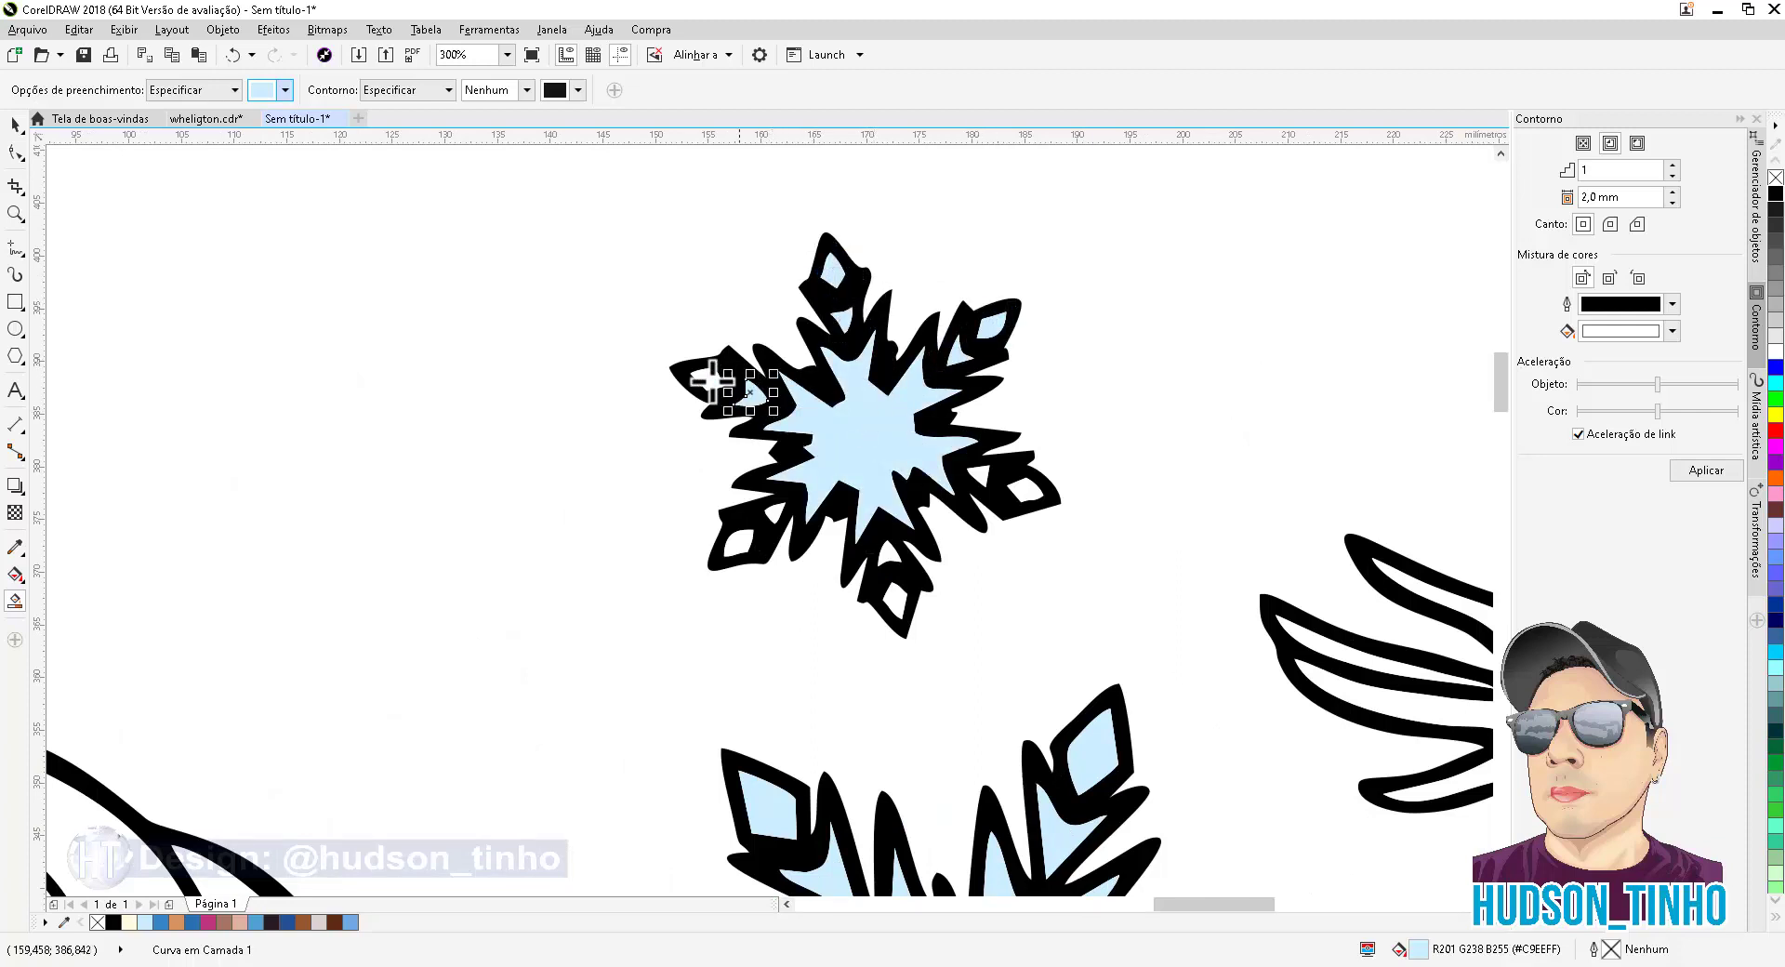
Smart-fill the cells in the upper small snowflake's left, bottom and lower-right points with the pale blue
{"action": "left_click", "coordinate": [712, 379]}
{"action": "left_click", "coordinate": [743, 548]}
{"action": "left_click", "coordinate": [777, 511]}
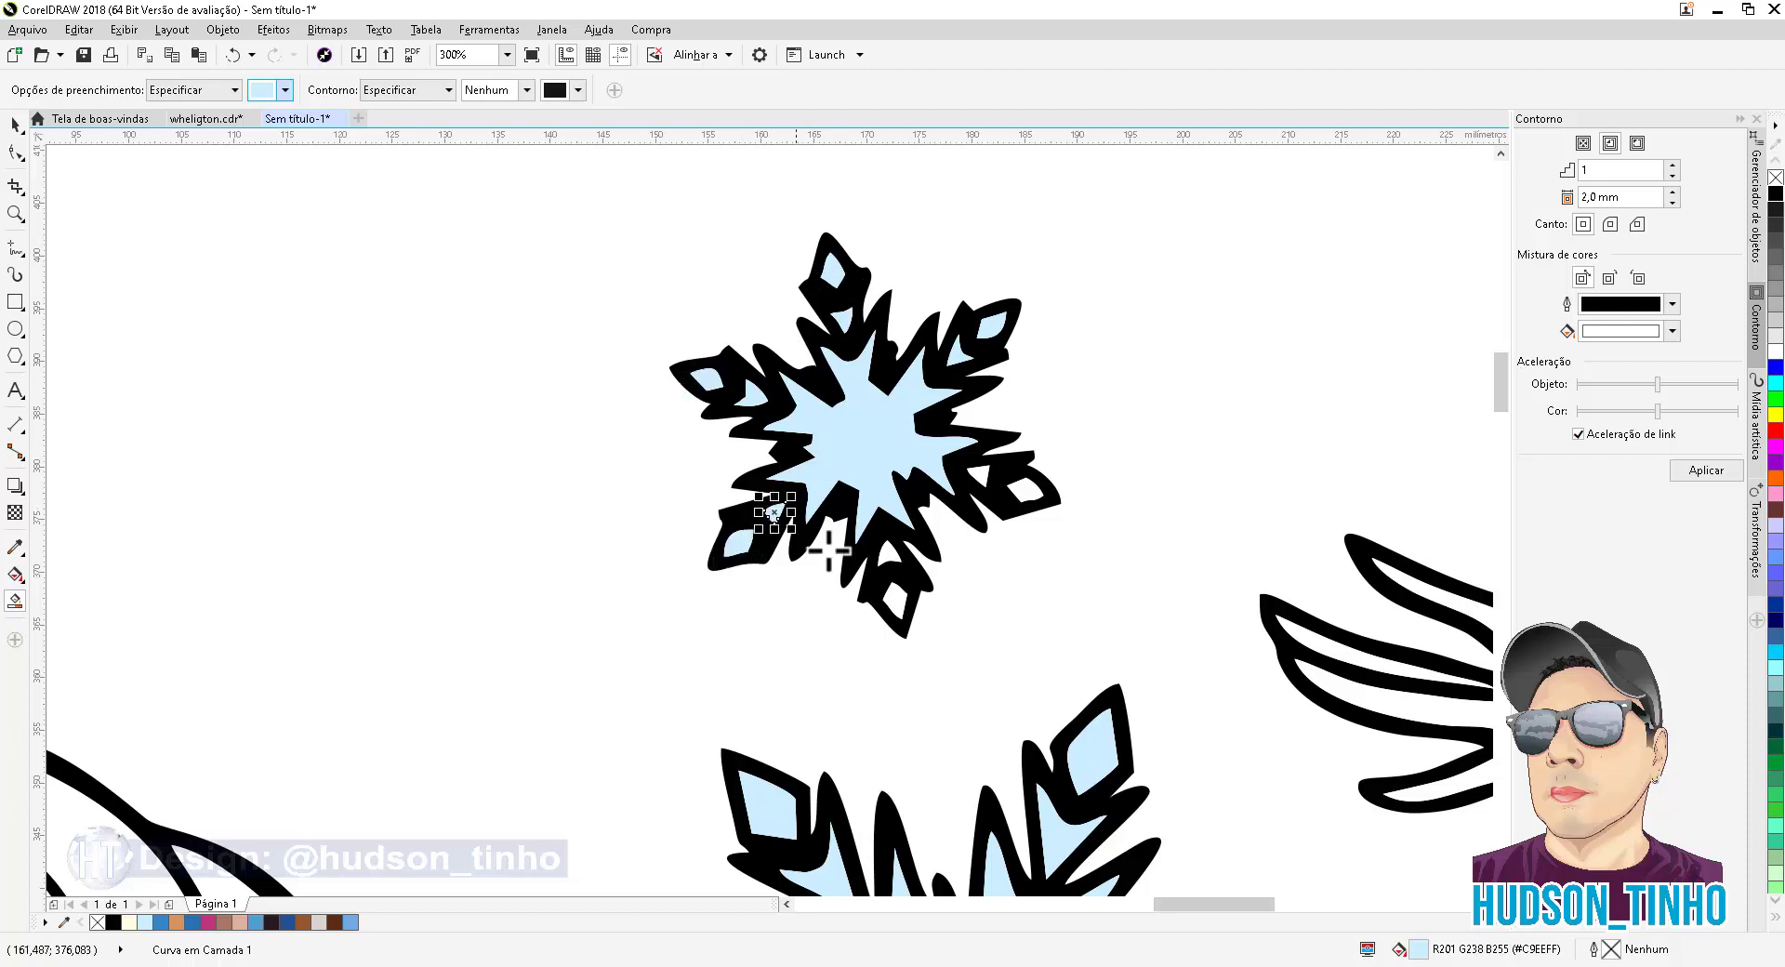
{"action": "left_click", "coordinate": [894, 584]}
{"action": "left_click", "coordinate": [978, 476]}
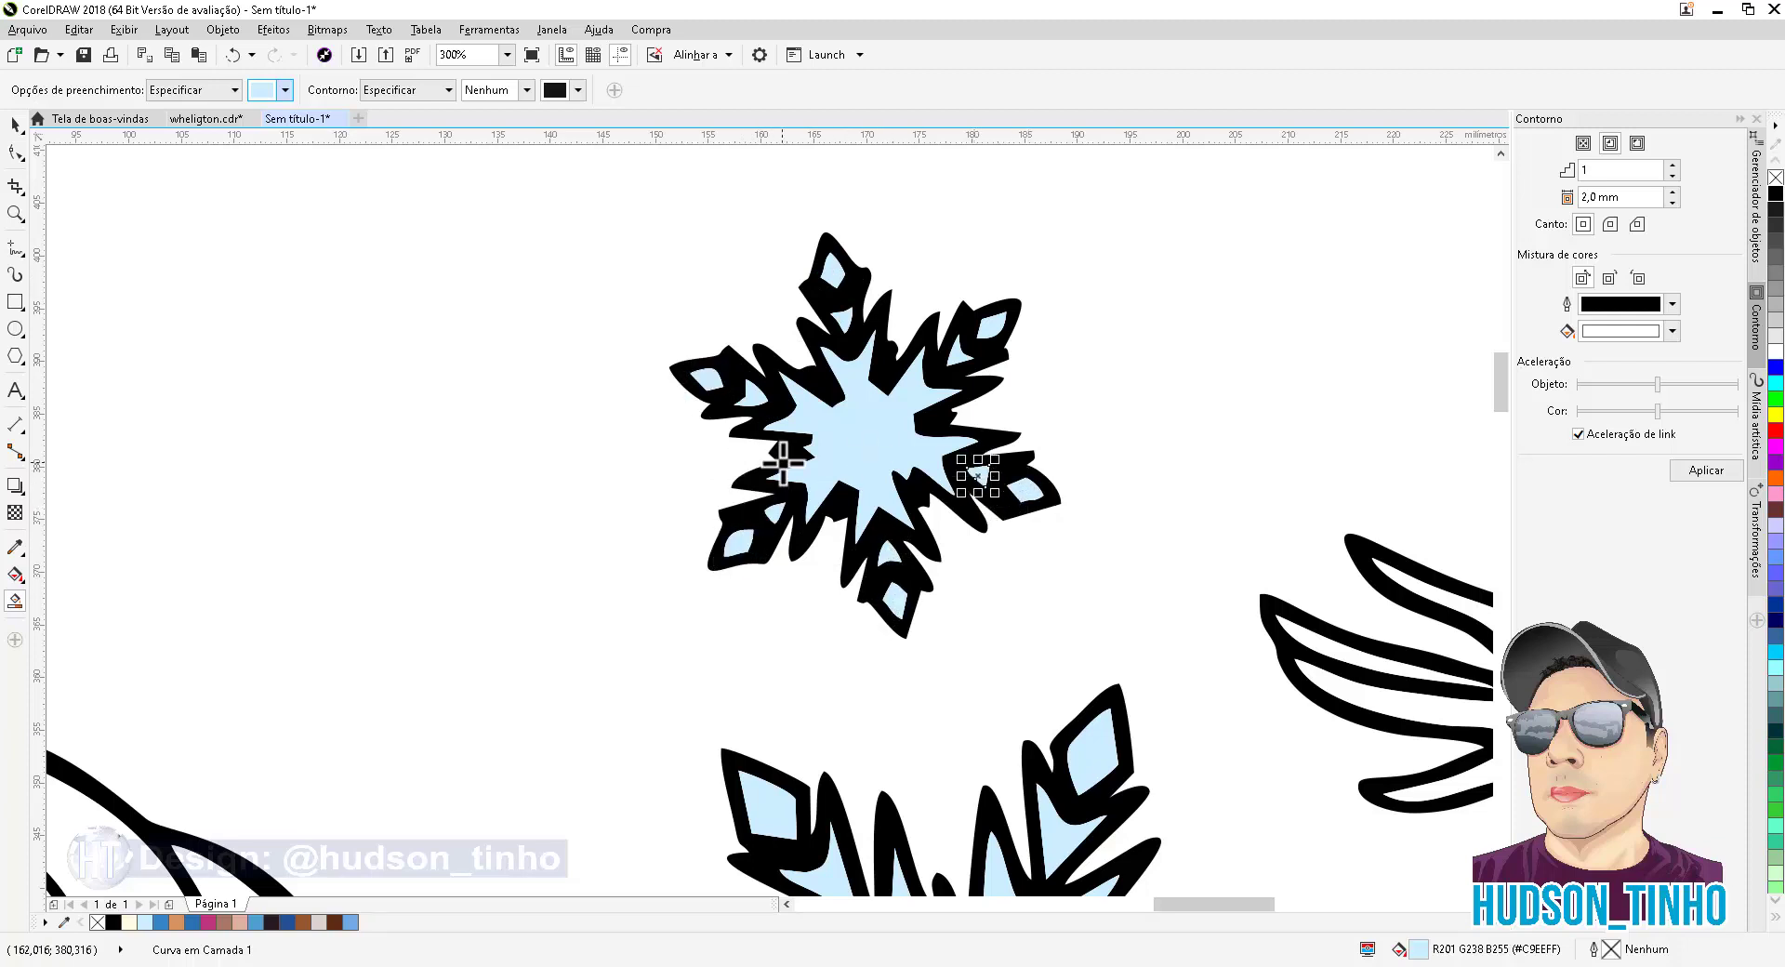
{"action": "left_click", "coordinate": [1025, 490]}
{"action": "left_click", "coordinate": [890, 553]}
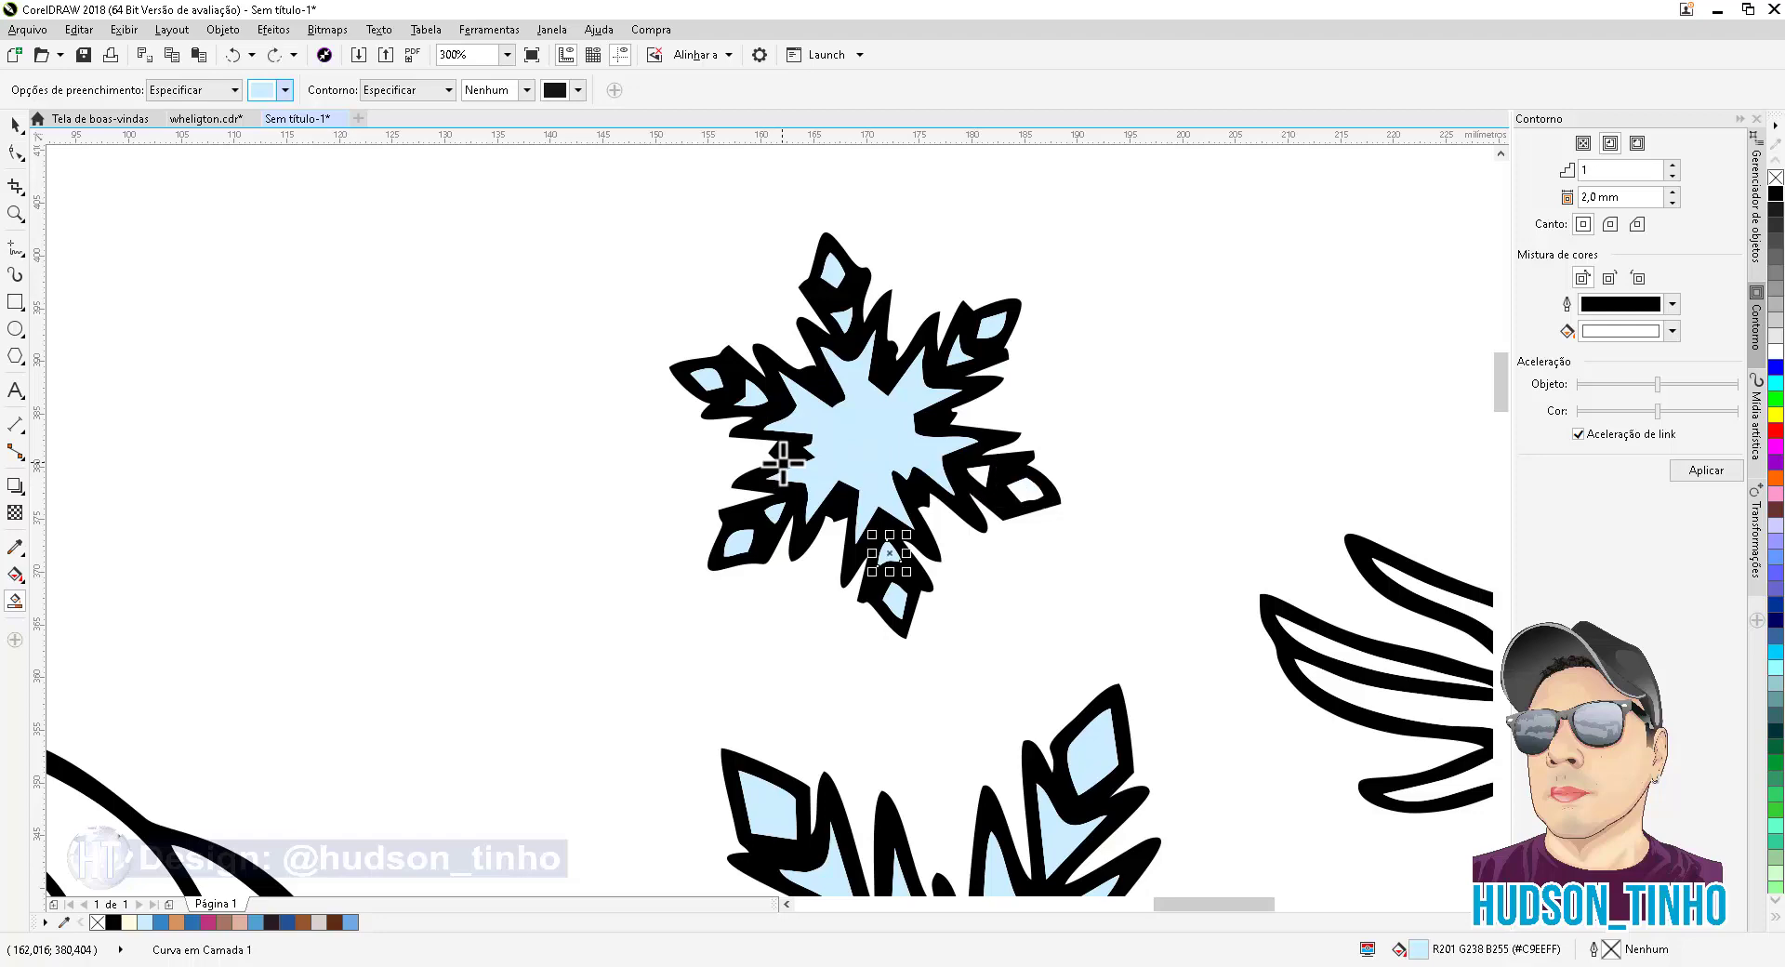
{"action": "left_click", "coordinate": [1027, 490]}
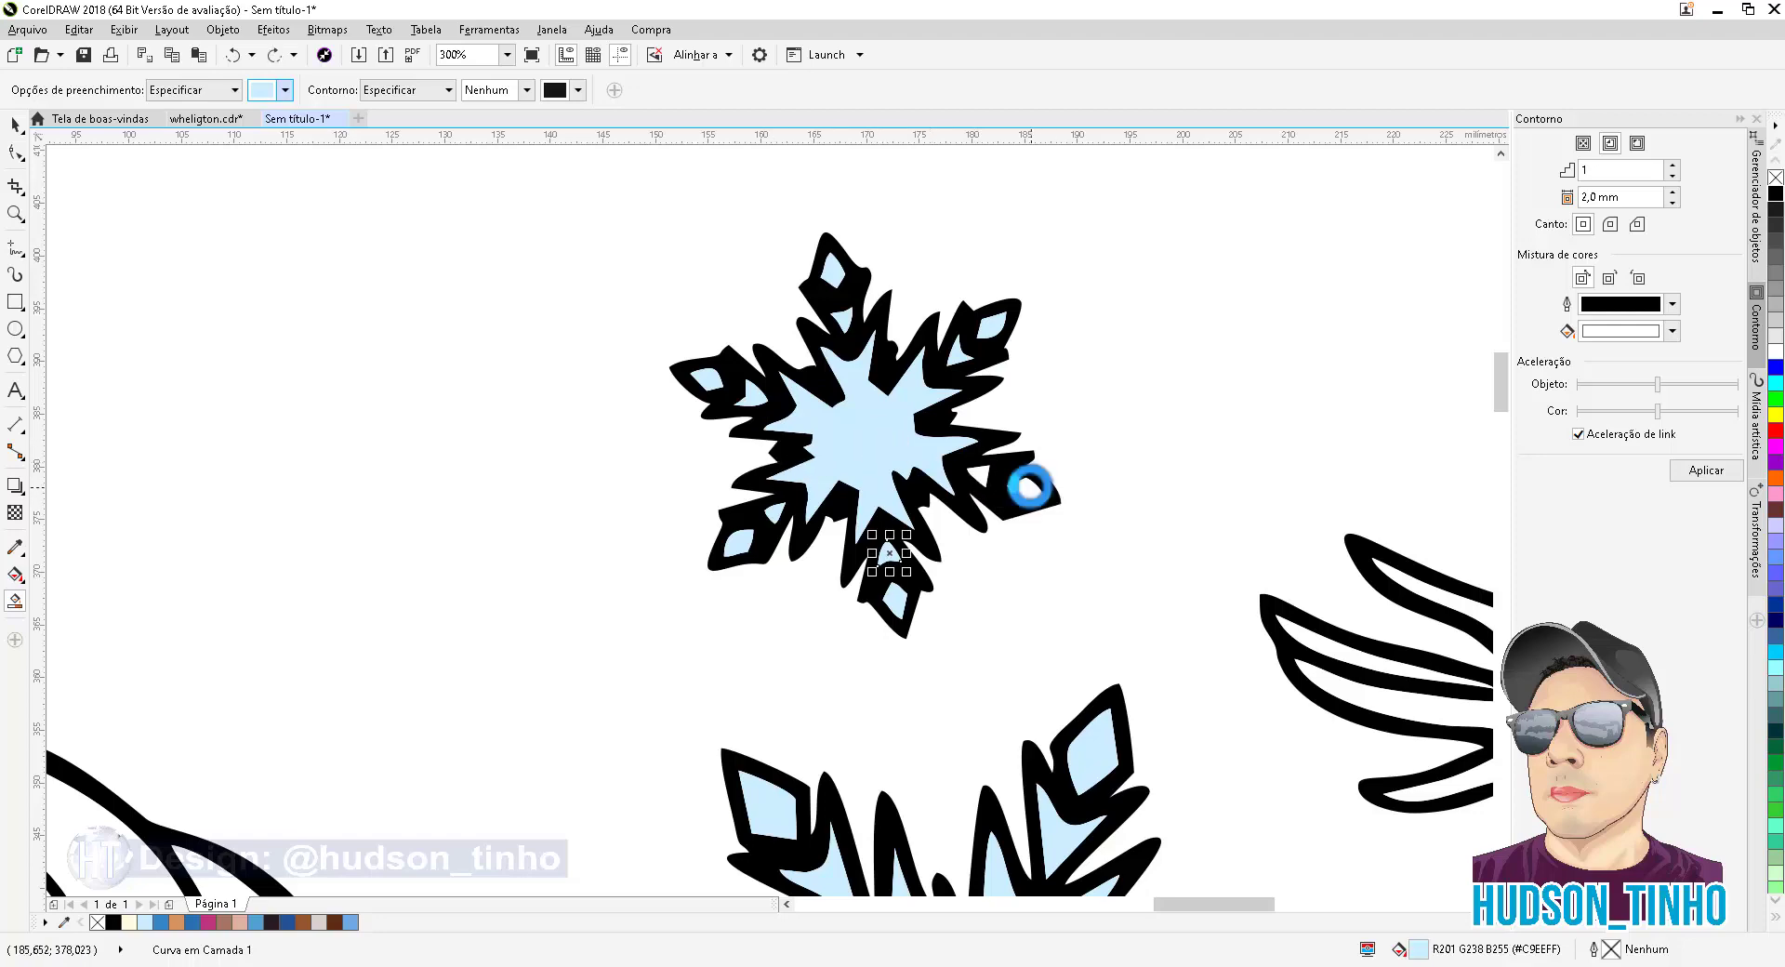
Smart-fill the center and the right and top points of the small snowflake beside the raised arm with the pale blue
{"action": "scroll", "coordinate": [825, 453], "scroll_direction": "down", "scroll_amount": 2}
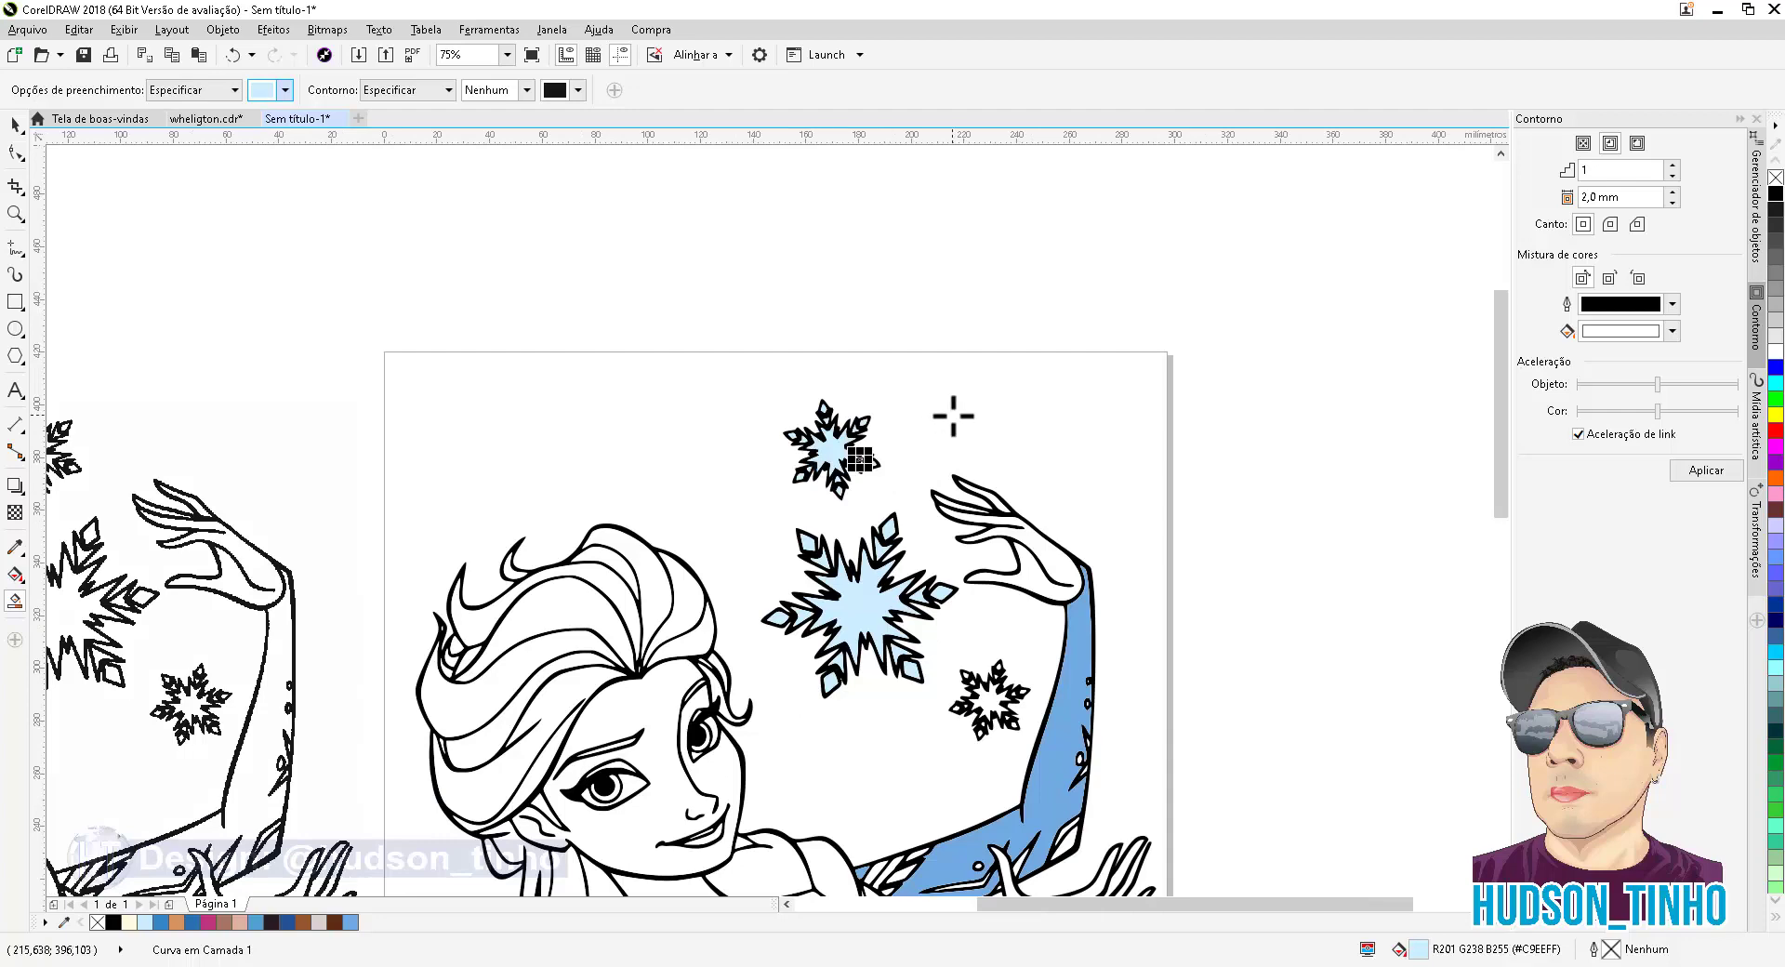
{"action": "scroll", "coordinate": [983, 693], "scroll_direction": "up", "scroll_amount": 2}
{"action": "left_click", "coordinate": [984, 693]}
{"action": "left_click", "coordinate": [1099, 641]}
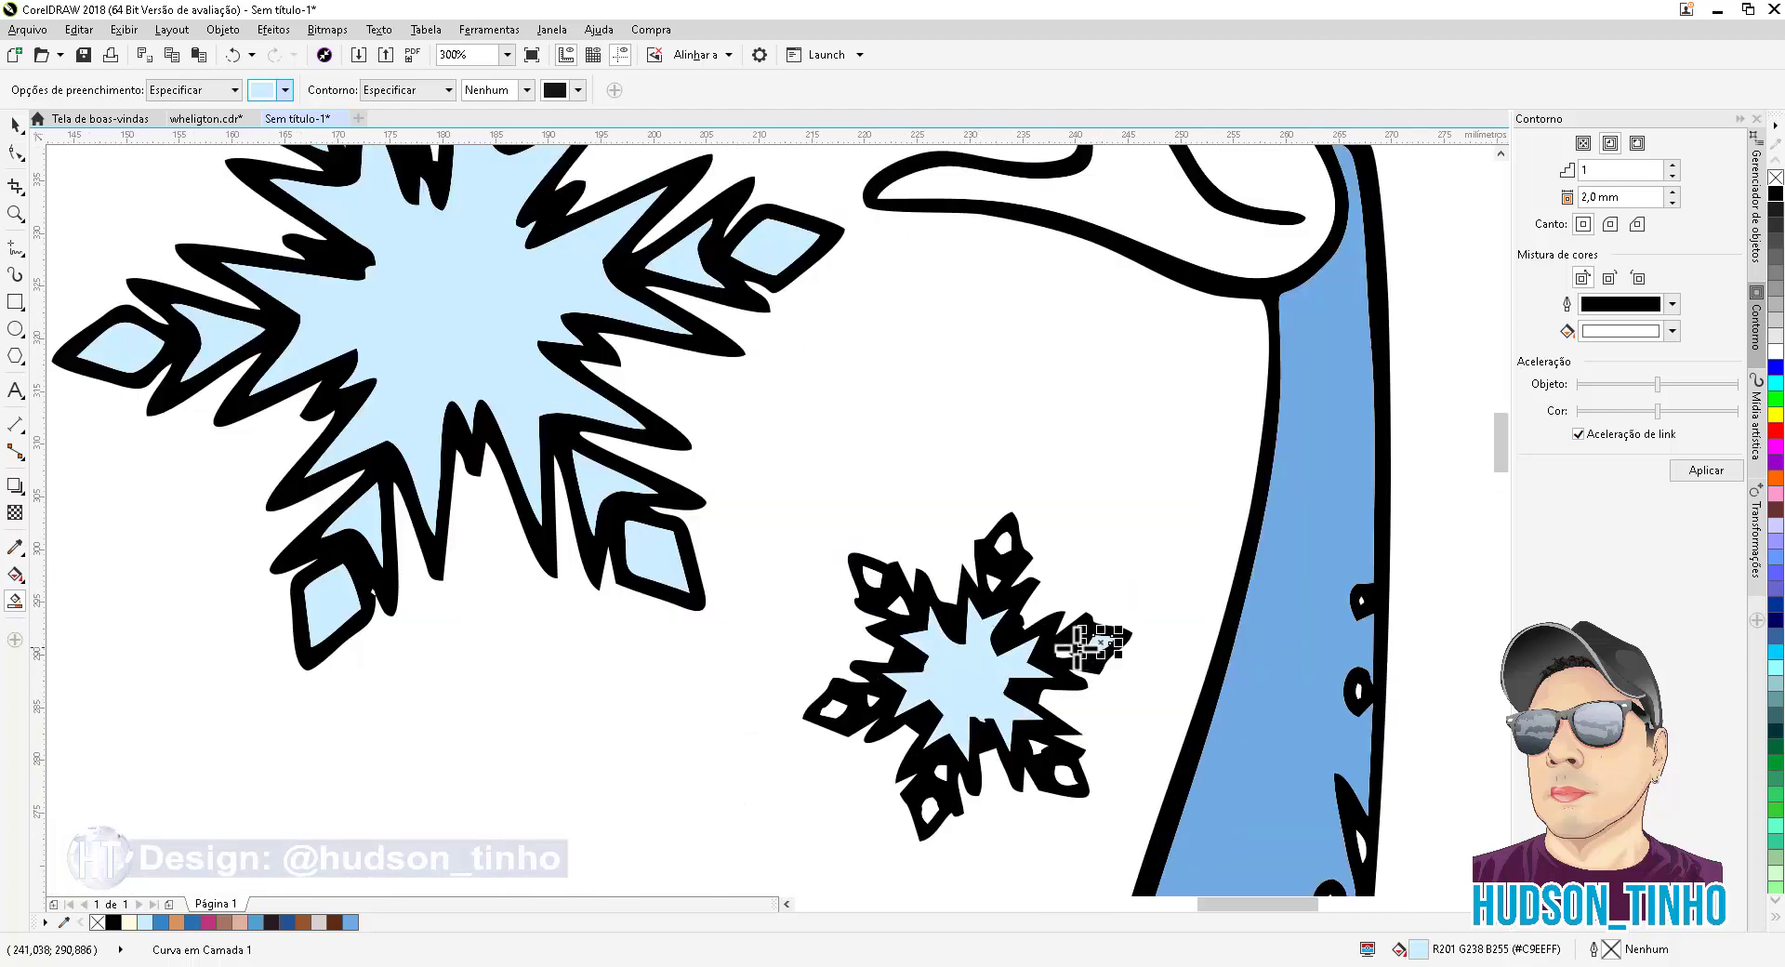
{"action": "left_click", "coordinate": [1064, 651]}
{"action": "left_click", "coordinate": [1004, 535]}
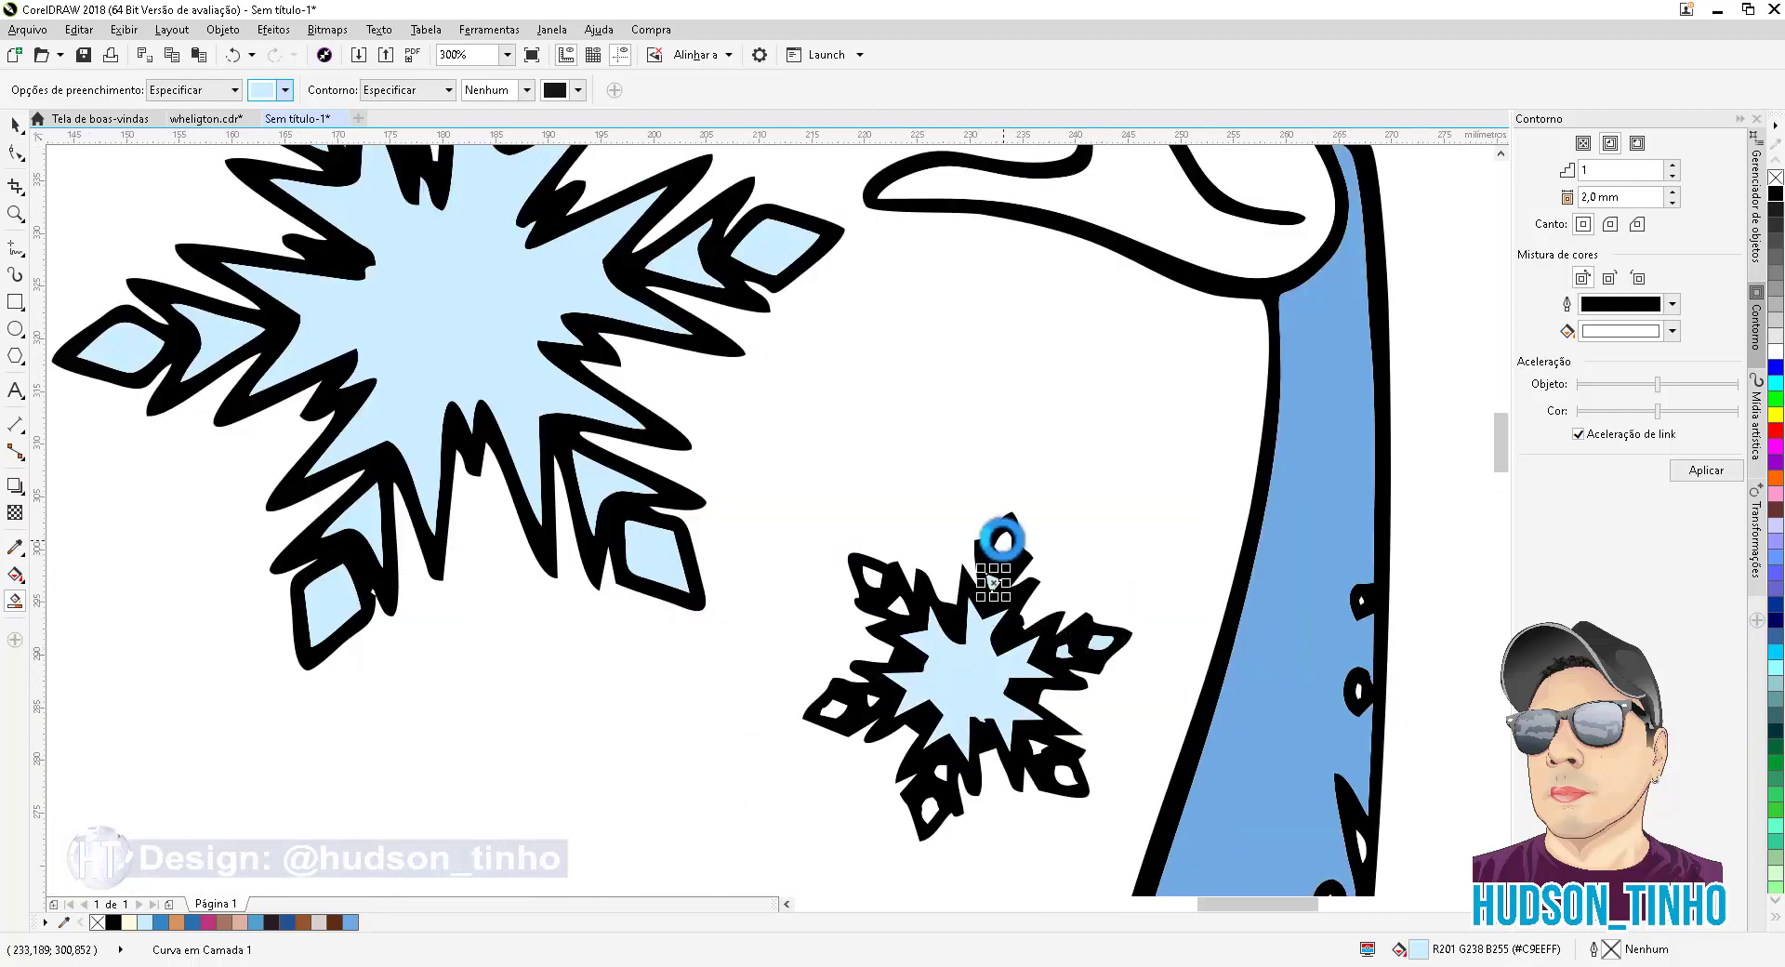
Smart-fill the remaining left and lower points of the snowflake beside the raised arm, undoing the fill that covers the whole snowflake
{"action": "left_click", "coordinate": [871, 576]}
{"action": "left_click", "coordinate": [830, 708]}
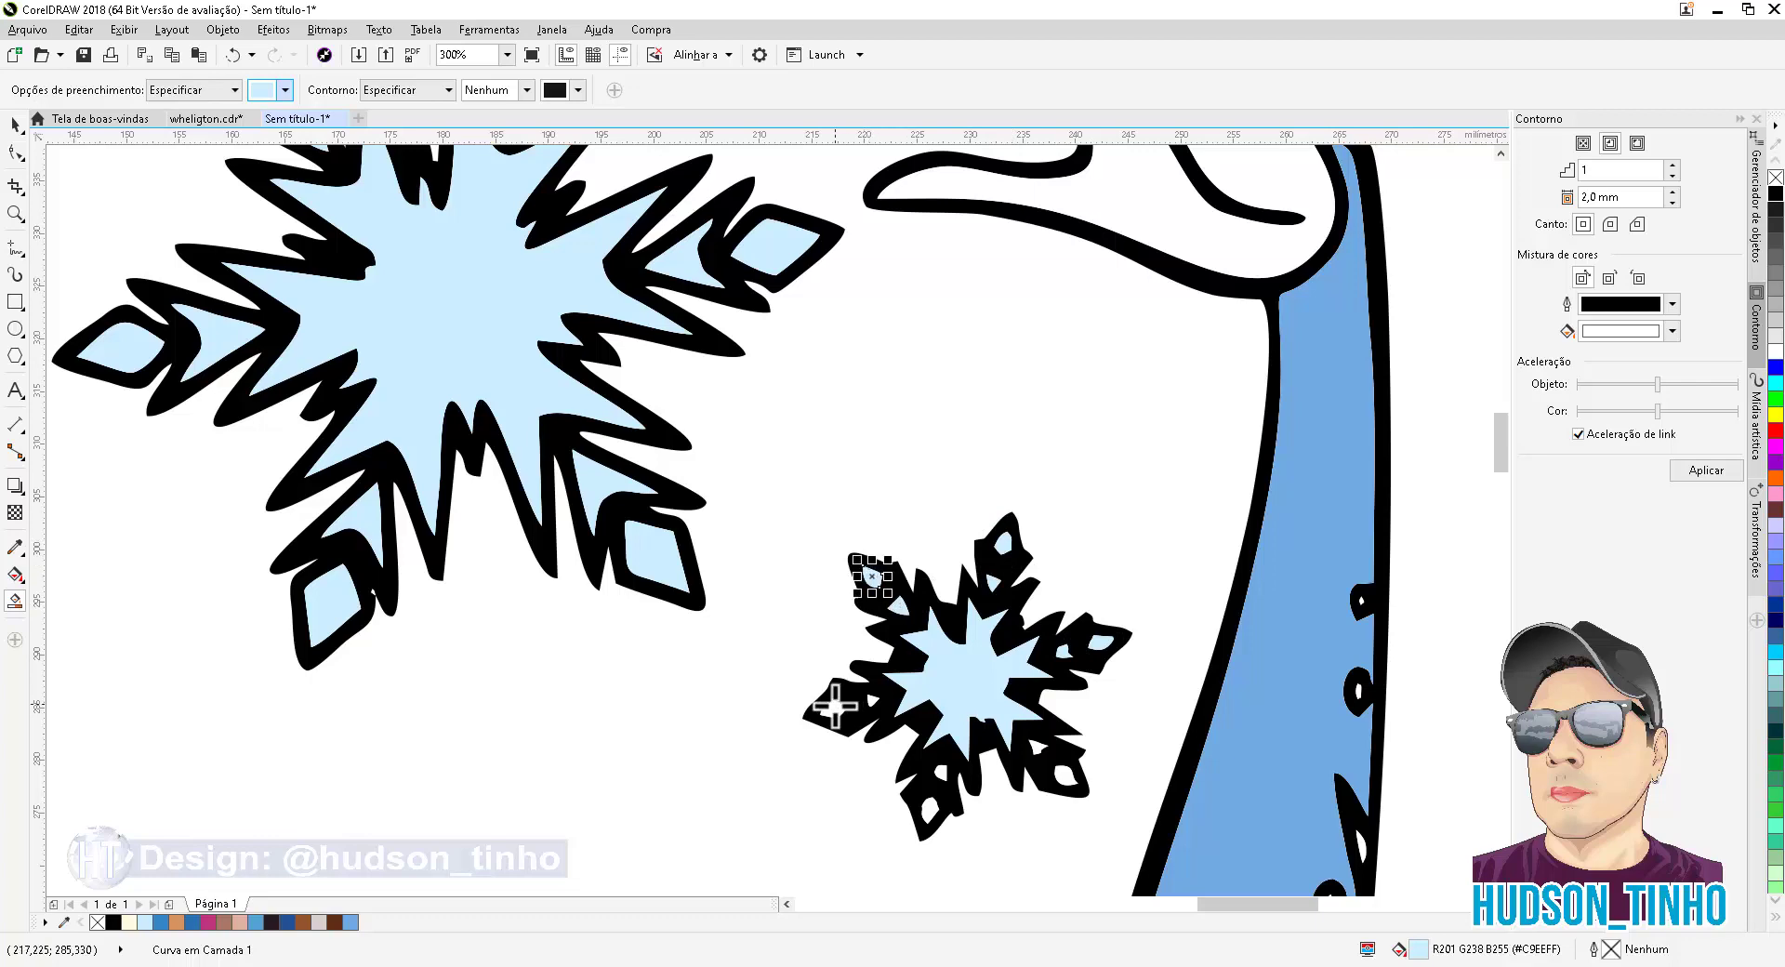
{"action": "left_click", "coordinate": [929, 809]}
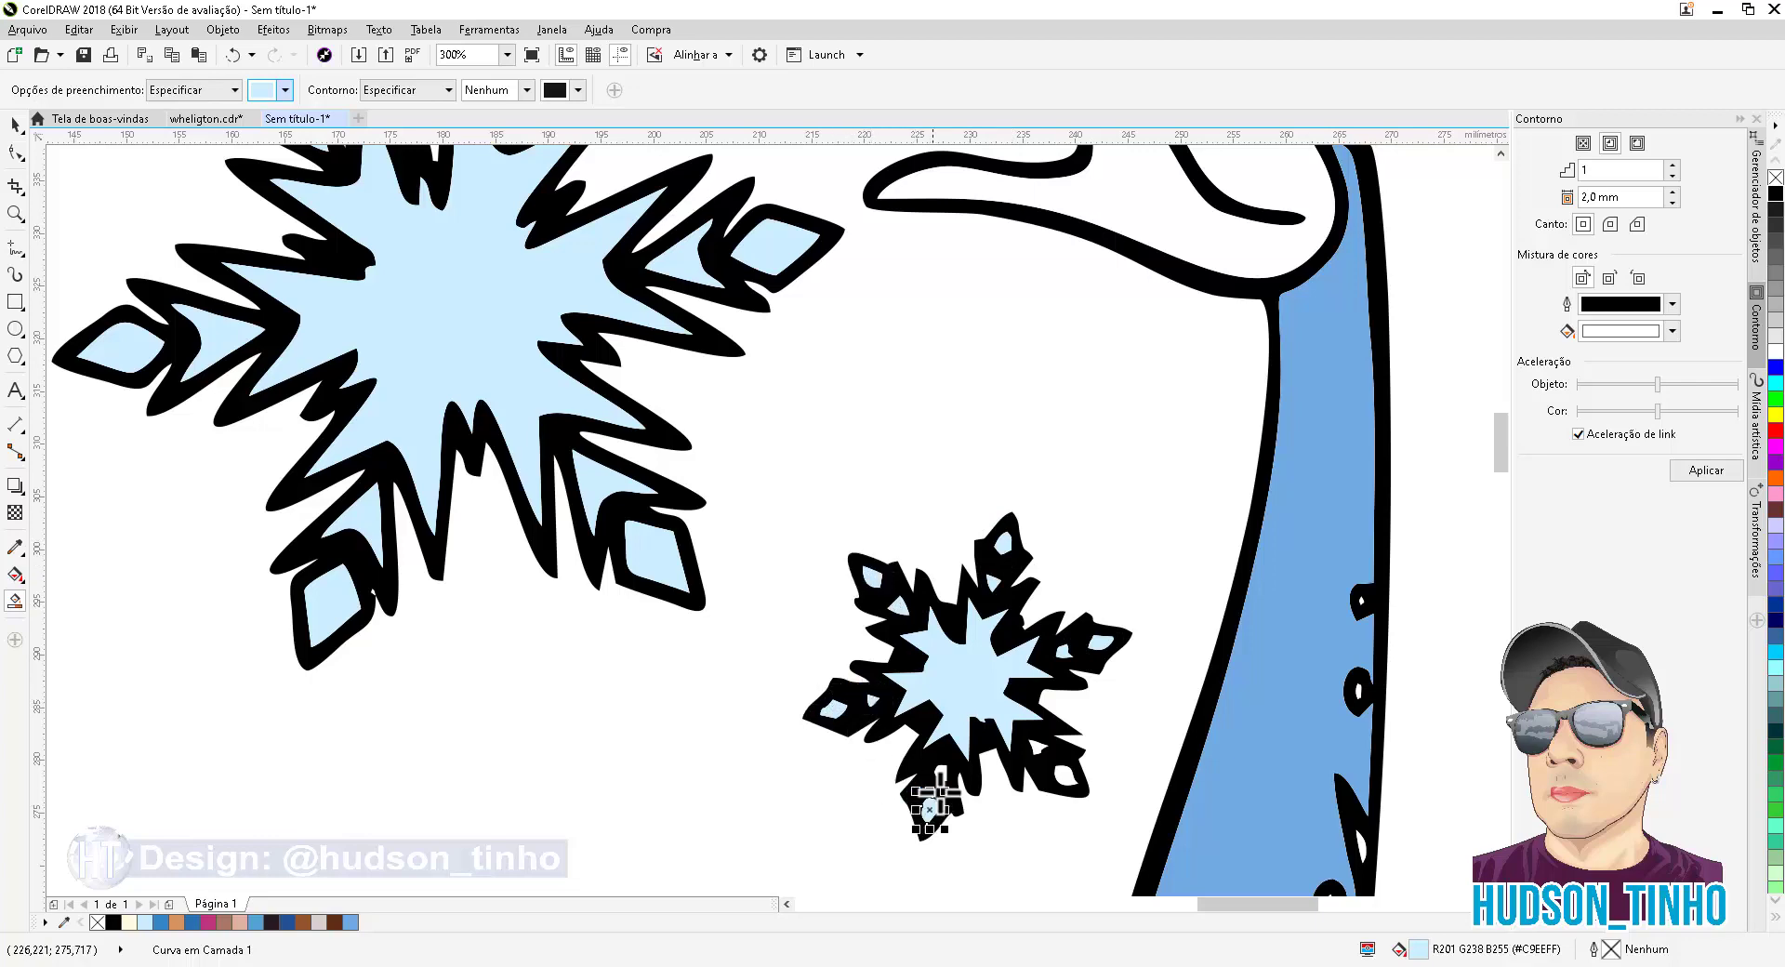
{"action": "left_click", "coordinate": [1069, 775]}
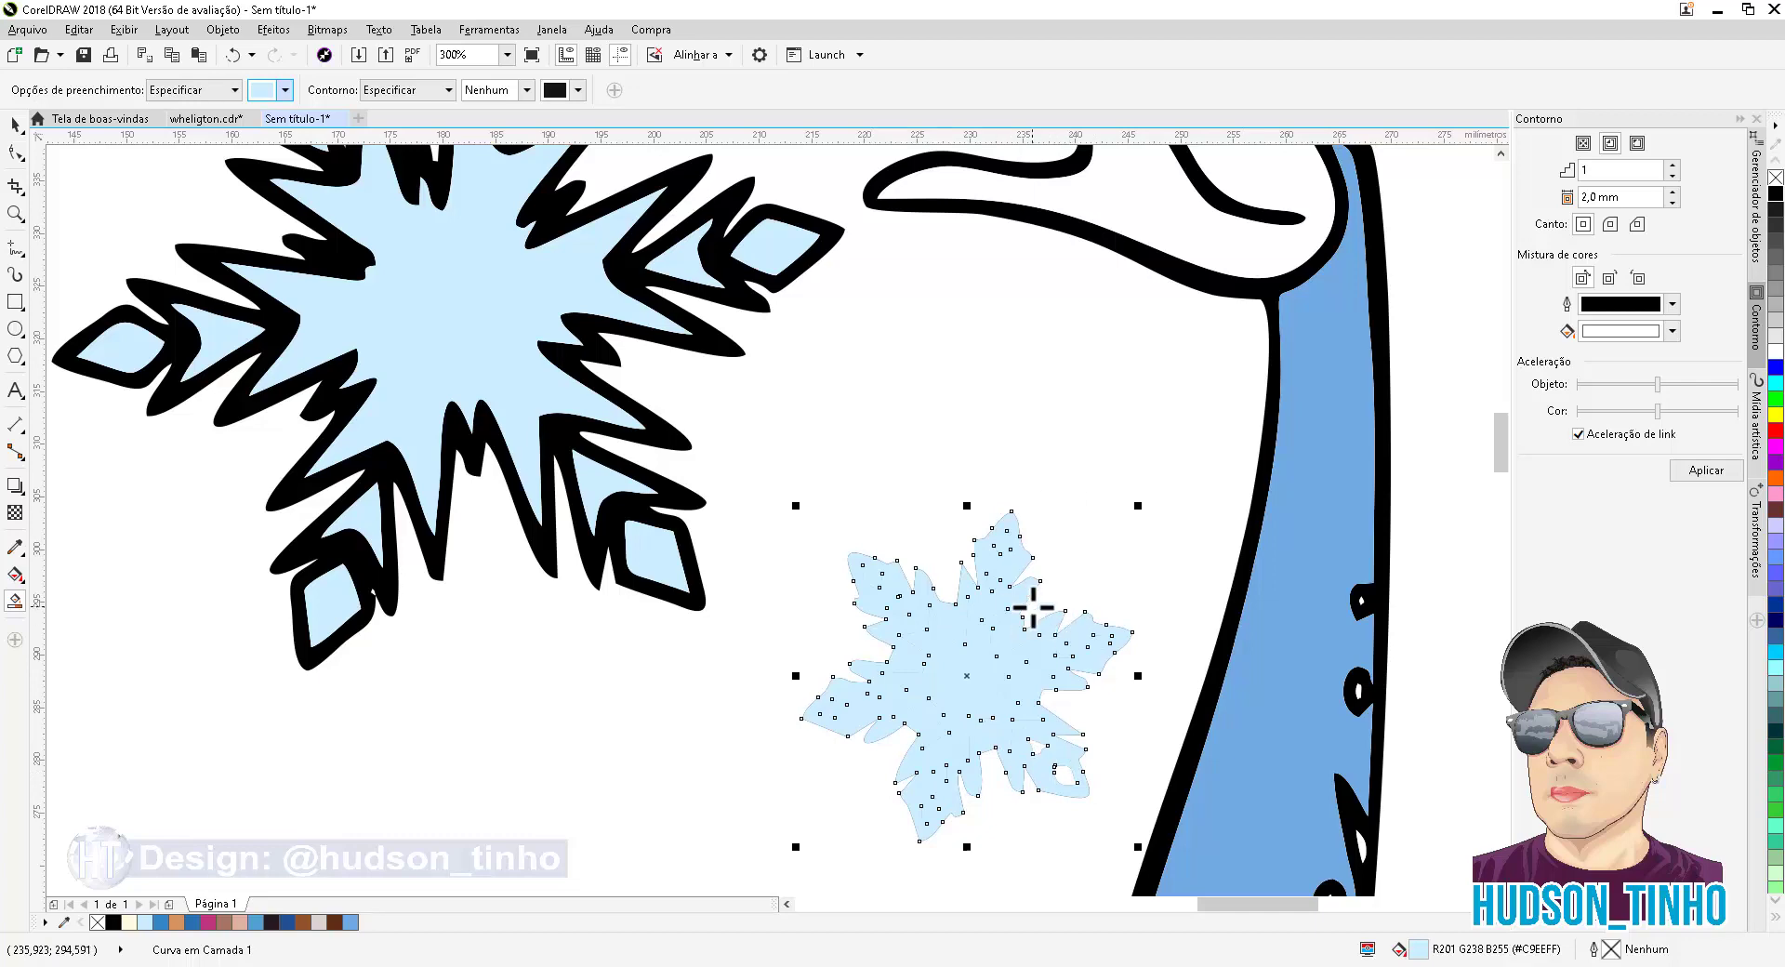
{"action": "key", "text": "ctrl+z"}
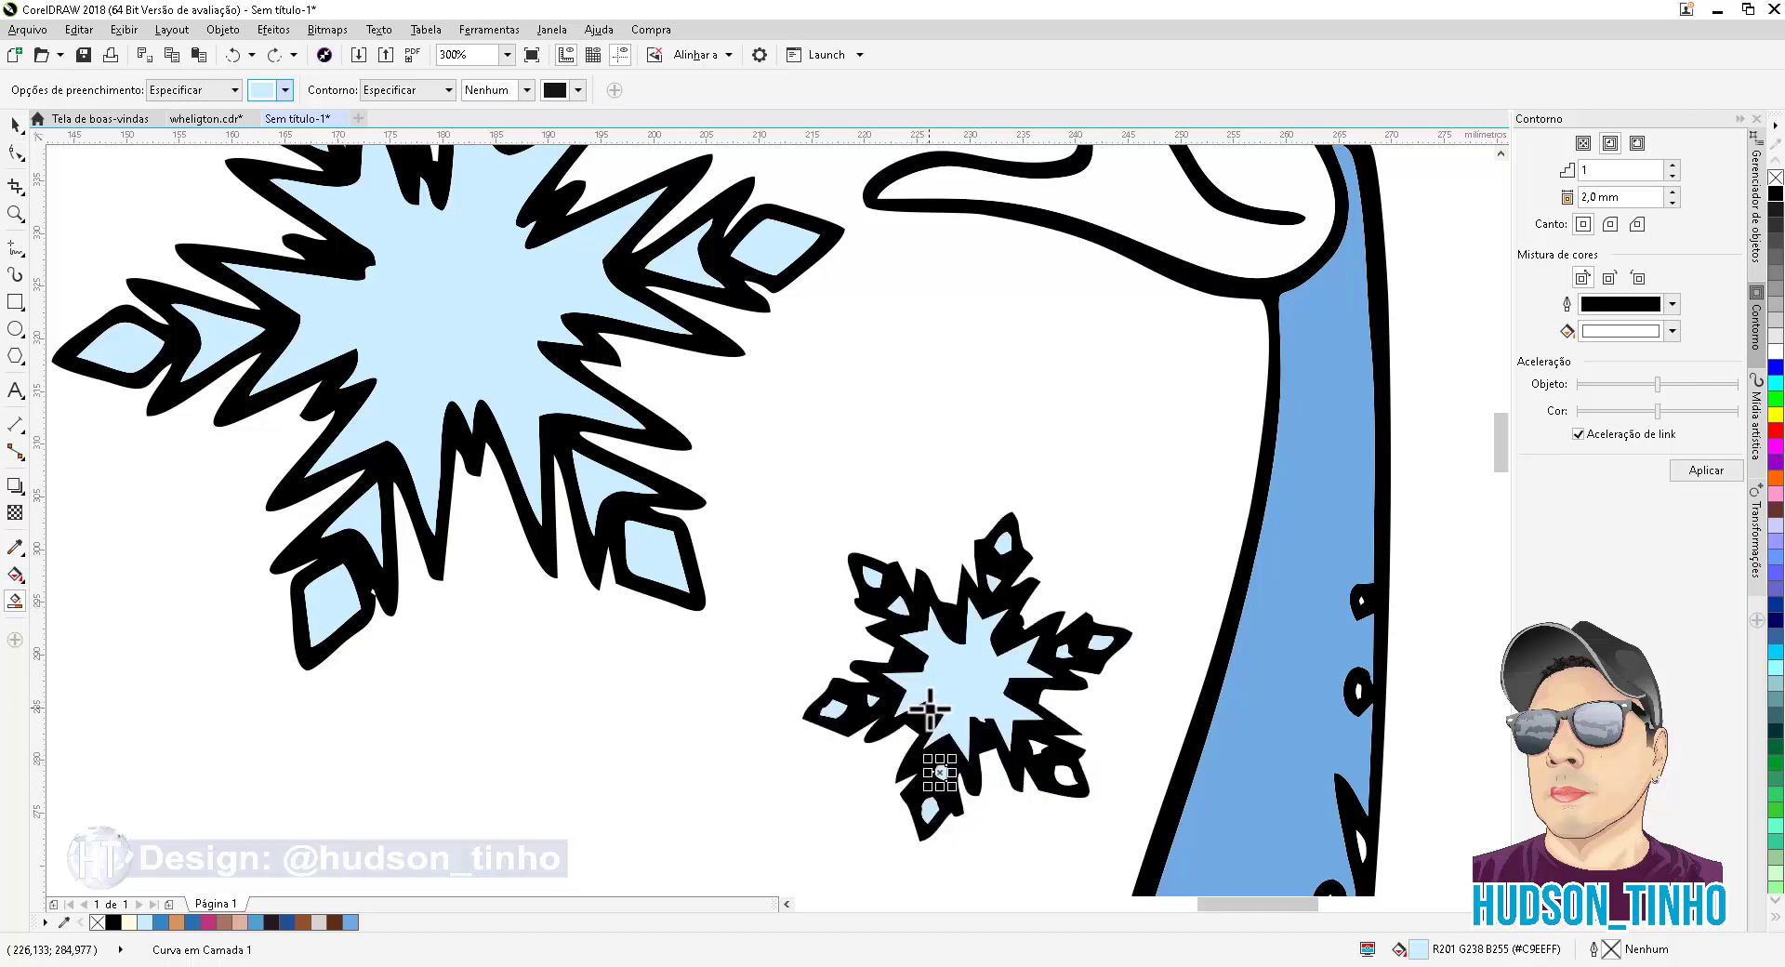
{"action": "left_click", "coordinate": [1068, 779]}
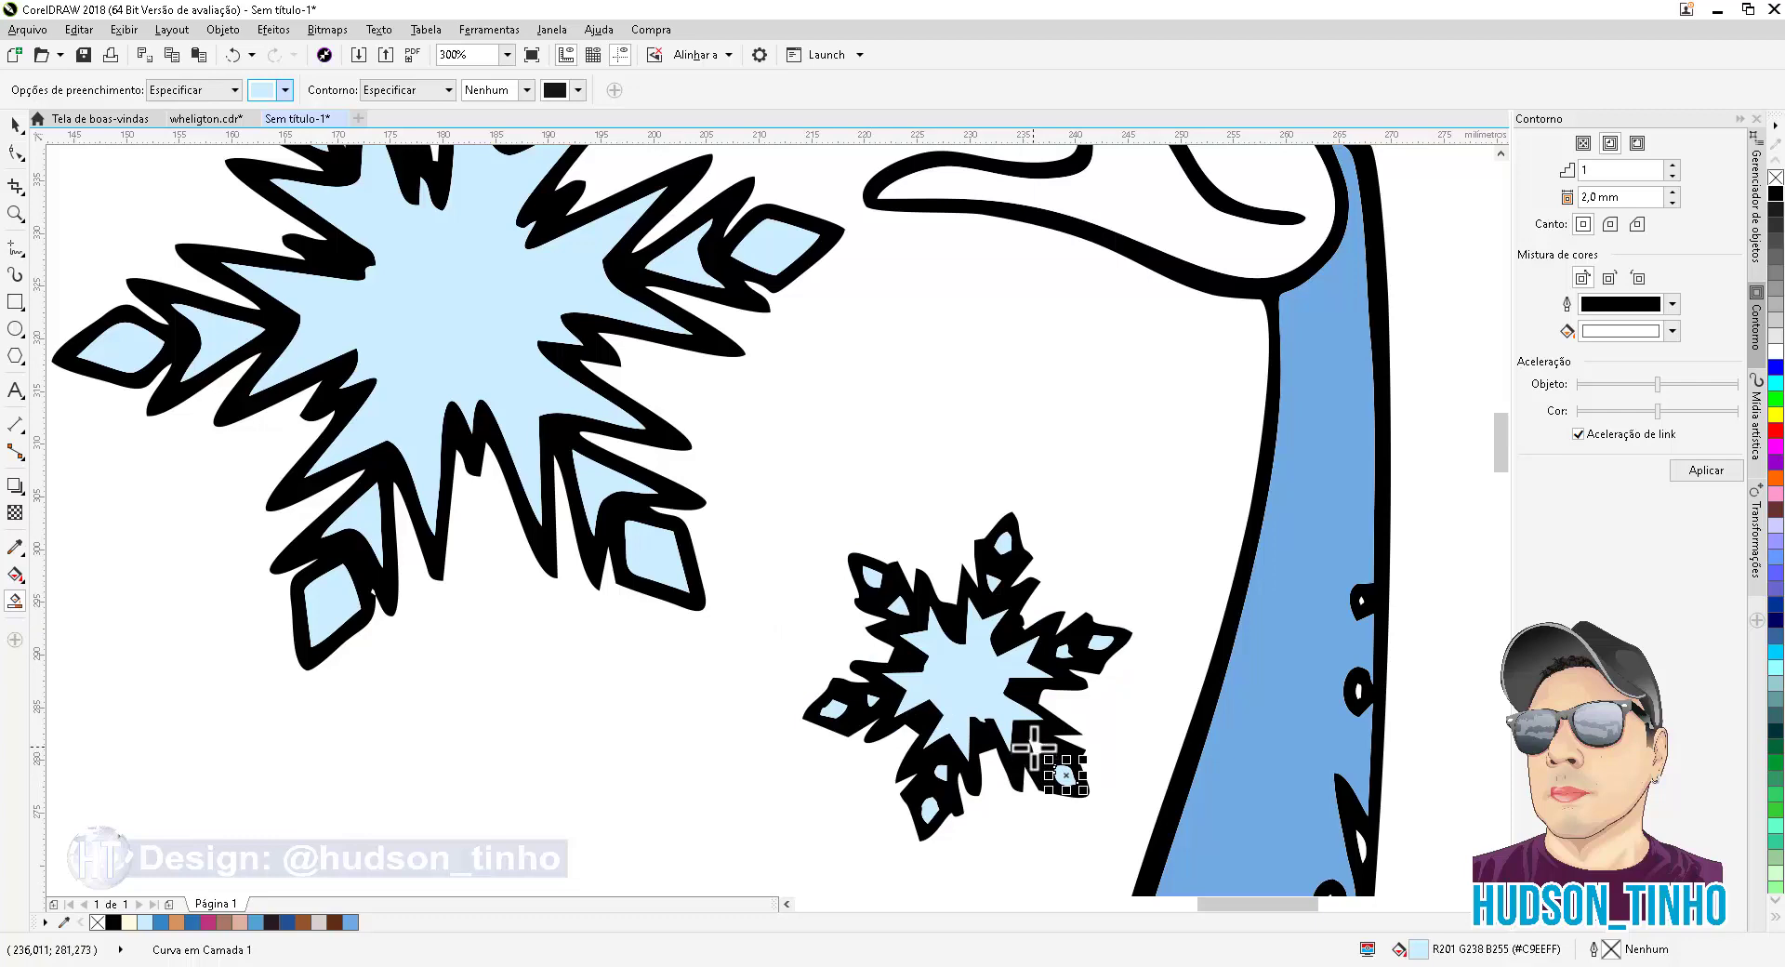
Smart-fill the six cells of the diagonal trim band below the shoulder with the pale blue
{"action": "scroll", "coordinate": [737, 629], "scroll_direction": "down", "scroll_amount": 5}
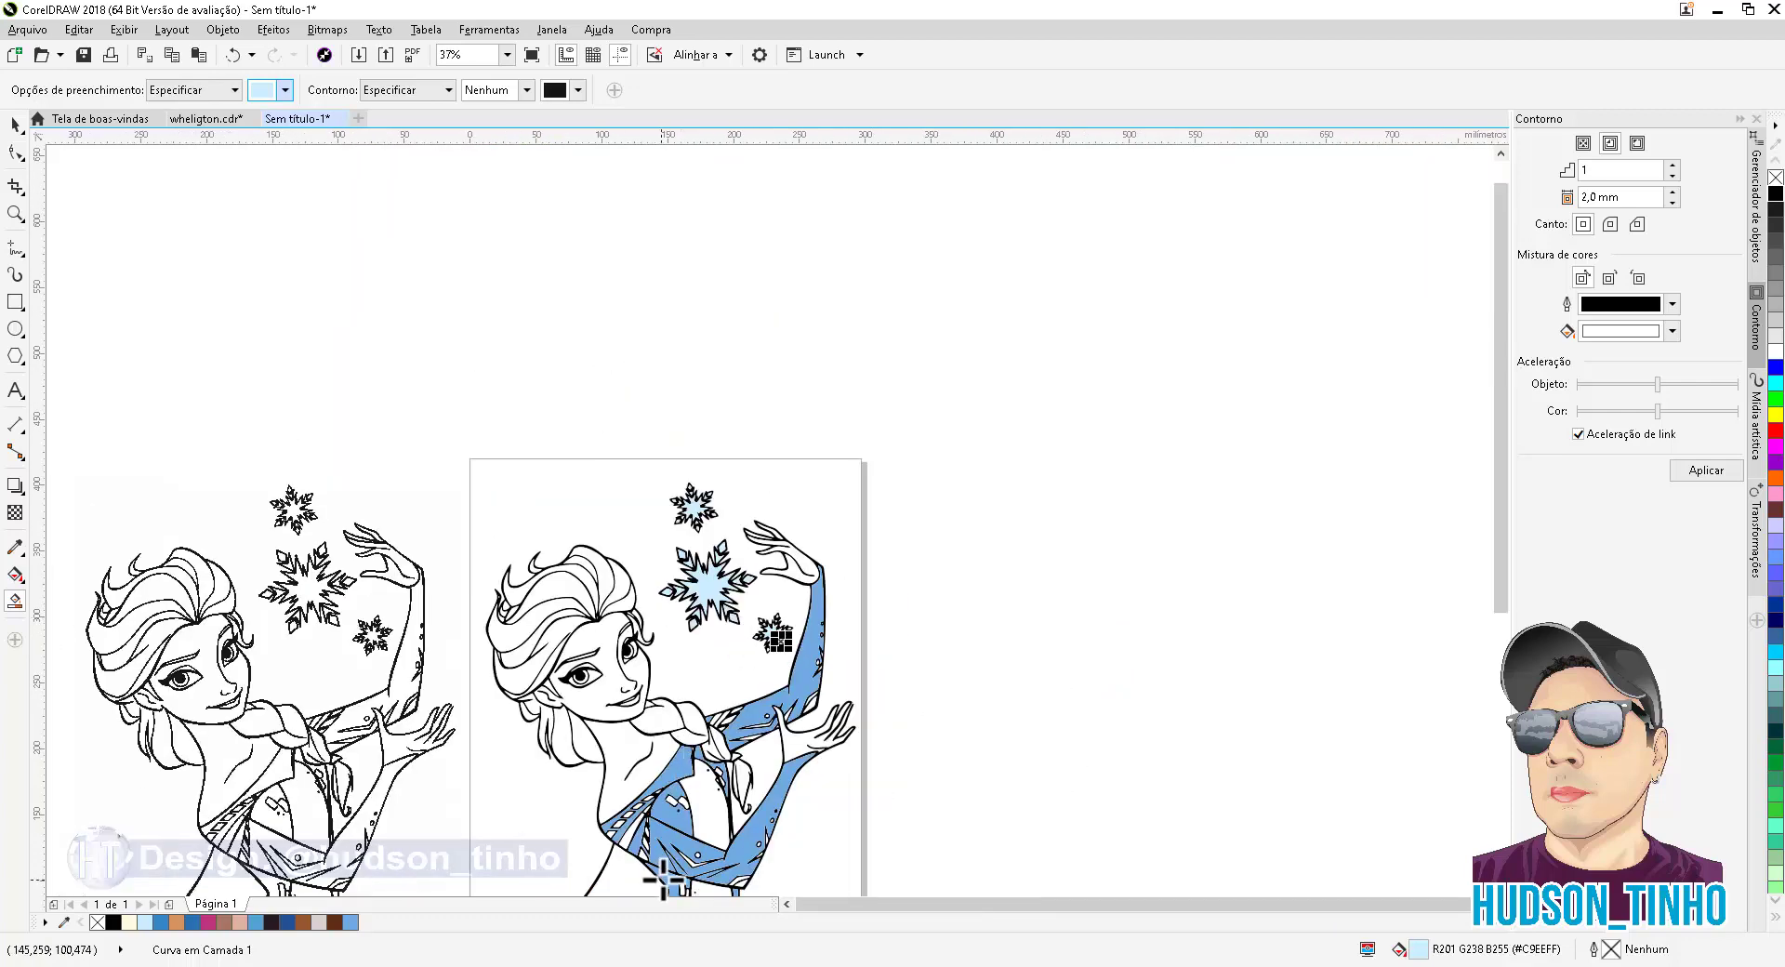
{"action": "scroll", "coordinate": [663, 878], "scroll_direction": "up", "scroll_amount": 3}
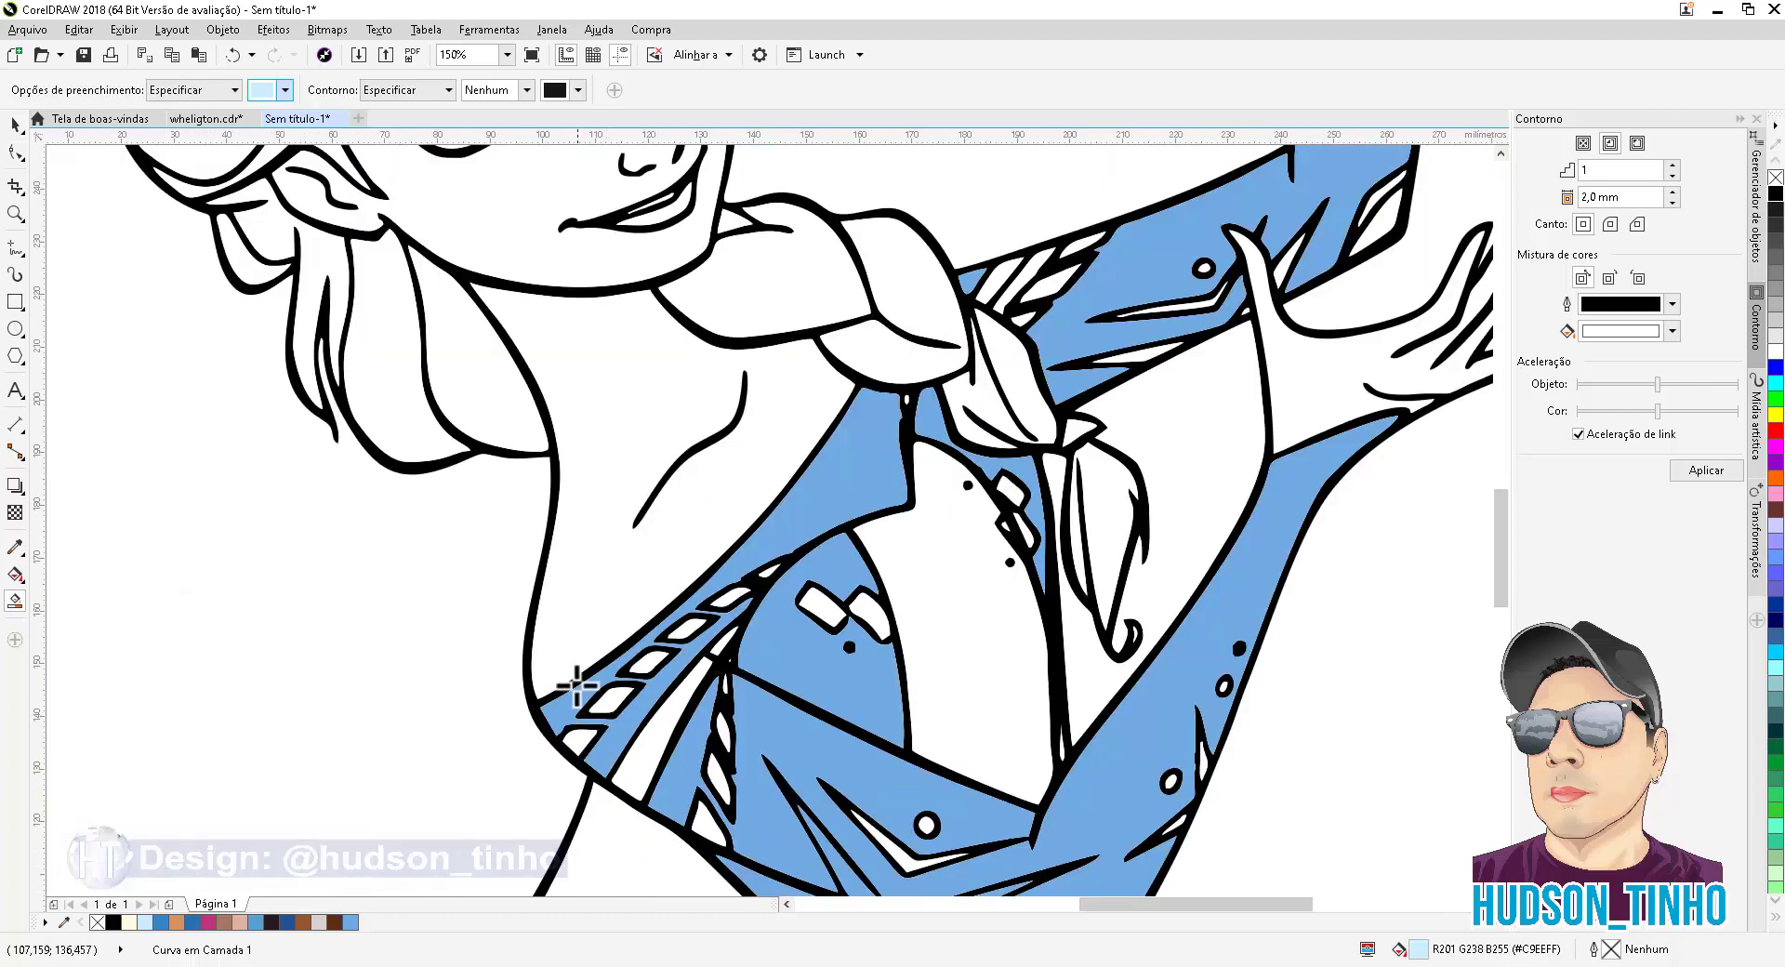
{"action": "scroll", "coordinate": [576, 686], "scroll_direction": "up", "scroll_amount": 1}
{"action": "left_click", "coordinate": [554, 792]}
{"action": "left_click", "coordinate": [606, 718]}
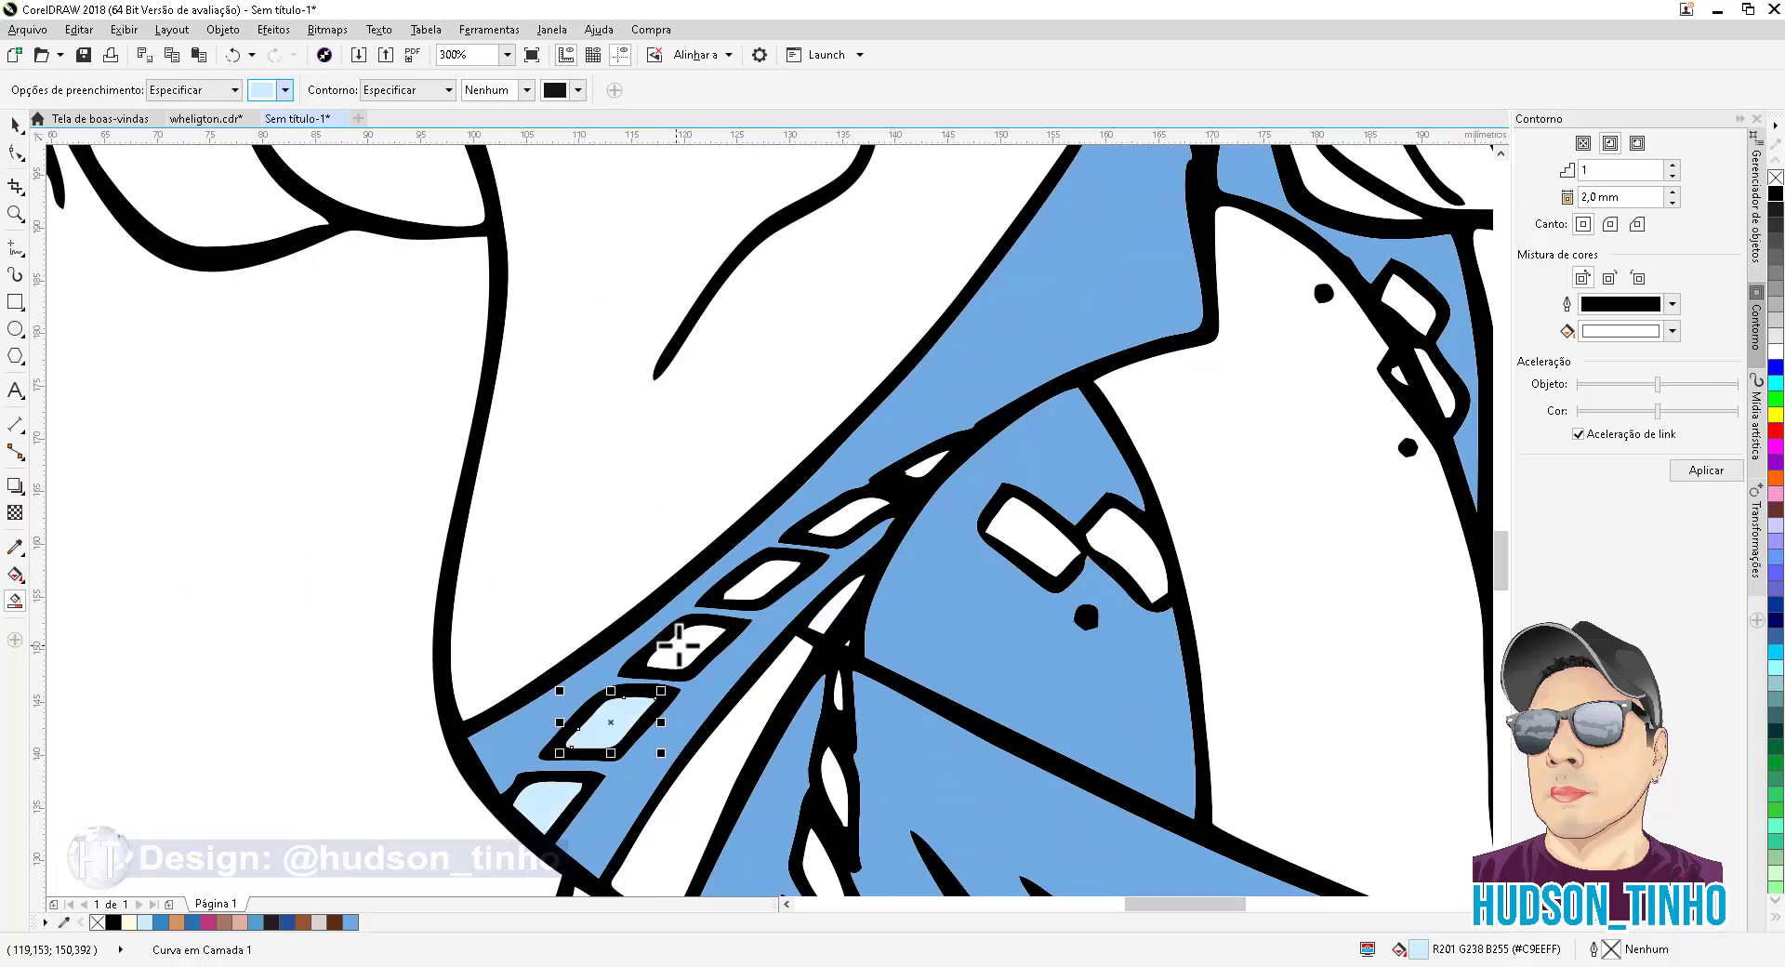
{"action": "left_click", "coordinate": [679, 644]}
{"action": "left_click", "coordinate": [766, 575]}
{"action": "left_click", "coordinate": [848, 514]}
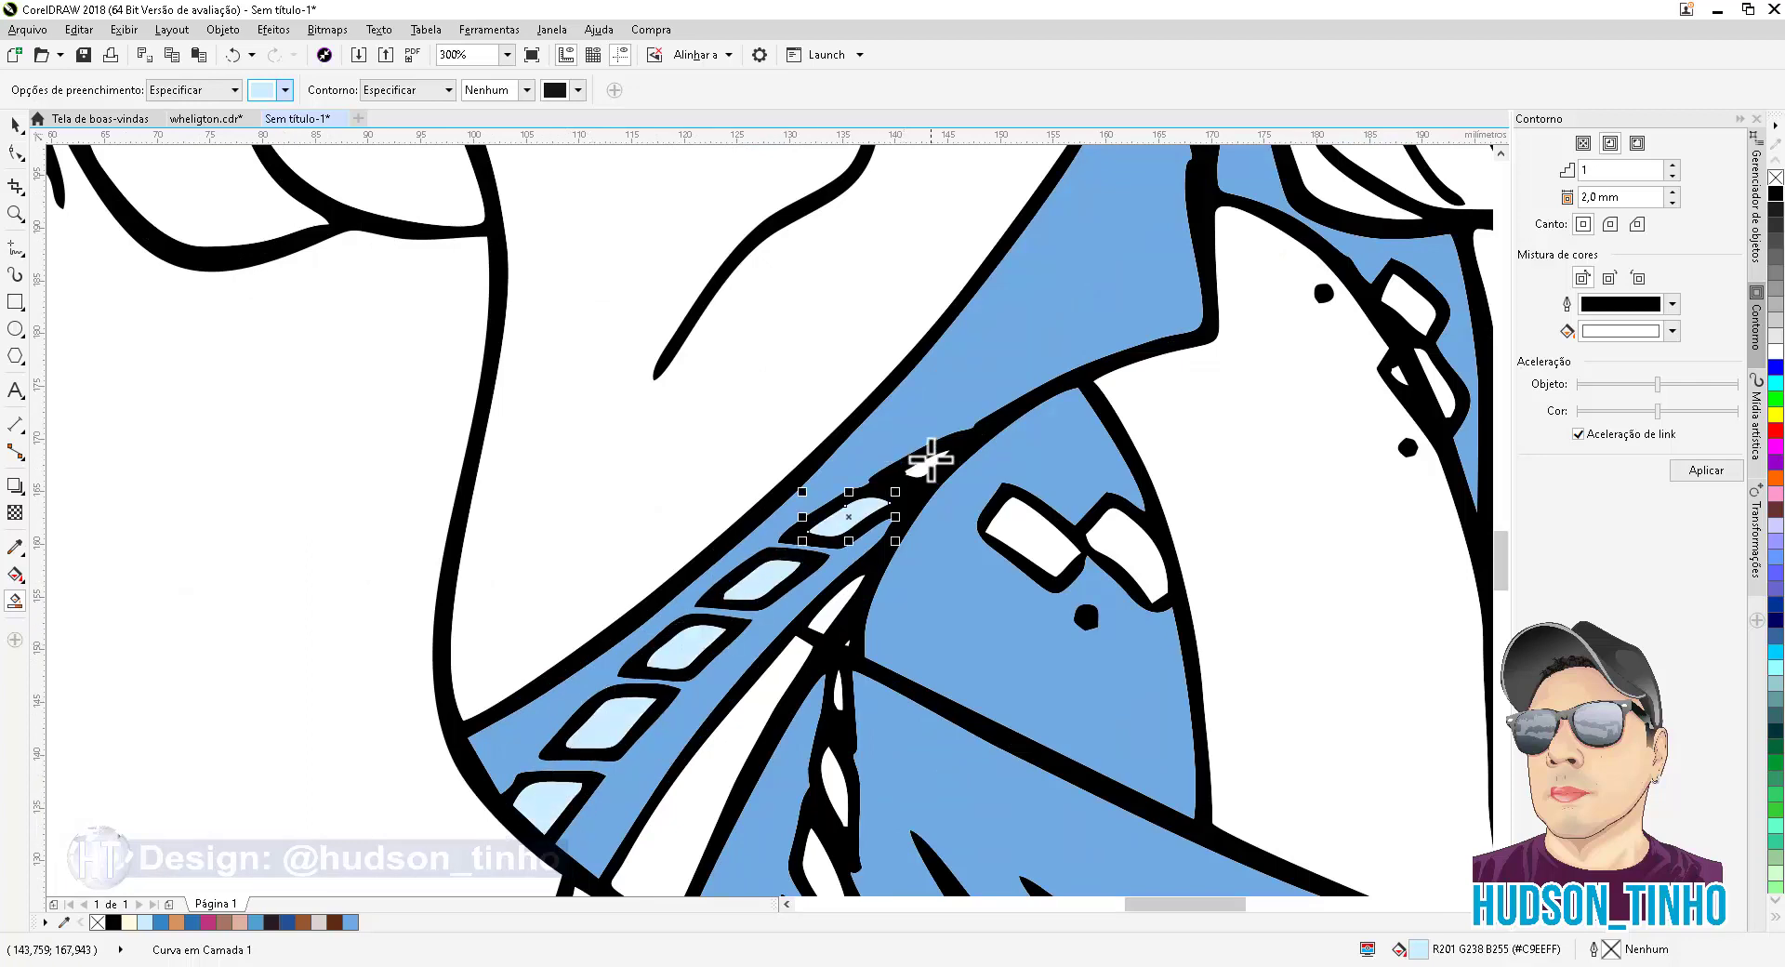
{"action": "left_click", "coordinate": [930, 459]}
Smart-fill the two rectangles on the blue chest panel and the cells of the narrow trim strip beside it with the pale blue
{"action": "left_click", "coordinate": [1056, 546]}
{"action": "left_click", "coordinate": [1121, 549]}
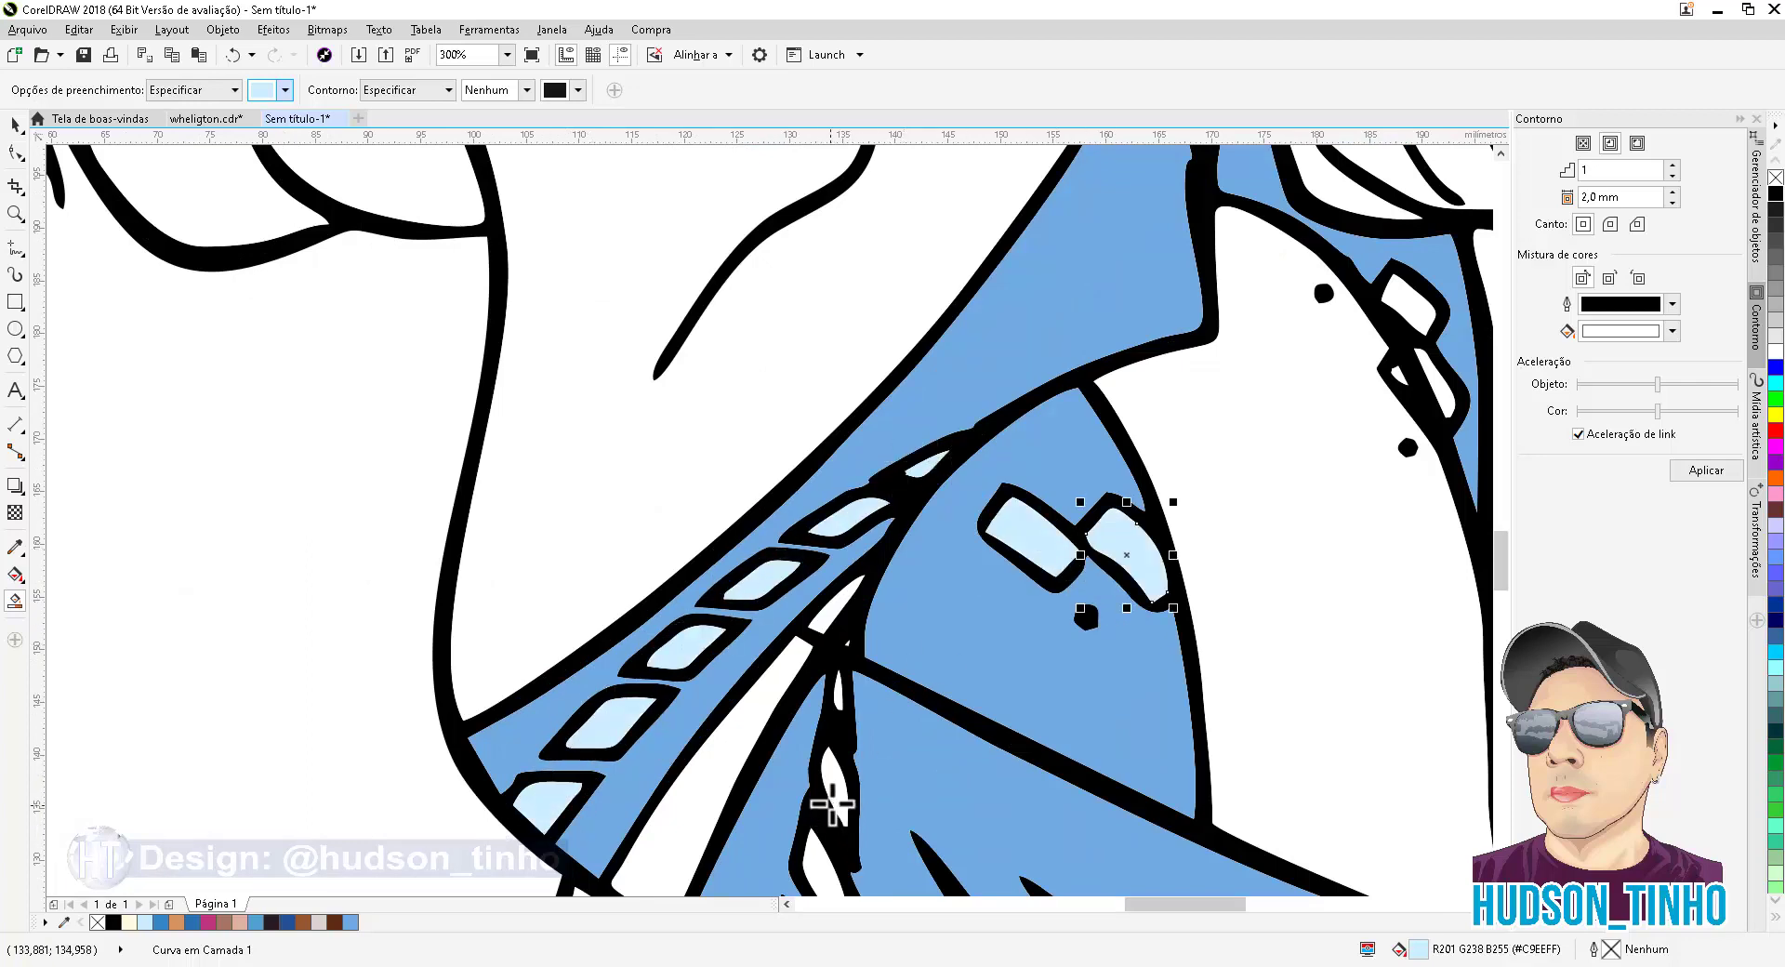
{"action": "left_click", "coordinate": [832, 804]}
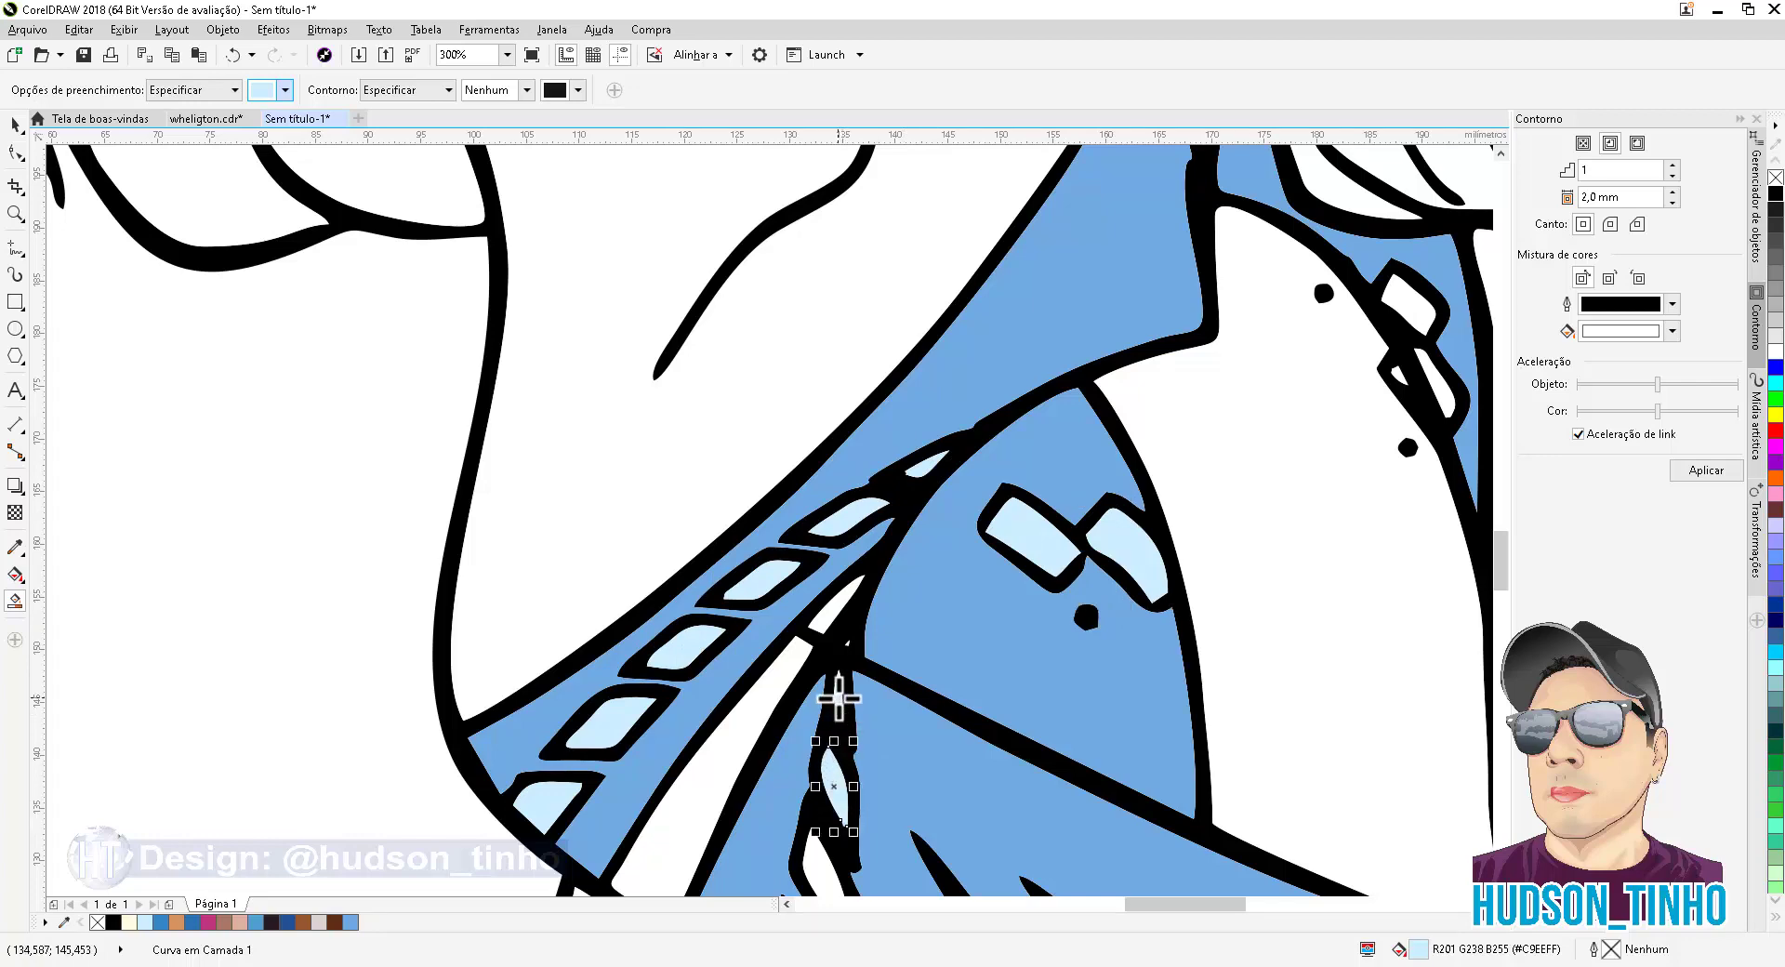
{"action": "left_click", "coordinate": [839, 697]}
{"action": "scroll", "coordinate": [839, 697], "scroll_direction": "down", "scroll_amount": 3}
{"action": "scroll", "coordinate": [797, 597], "scroll_direction": "up", "scroll_amount": 3}
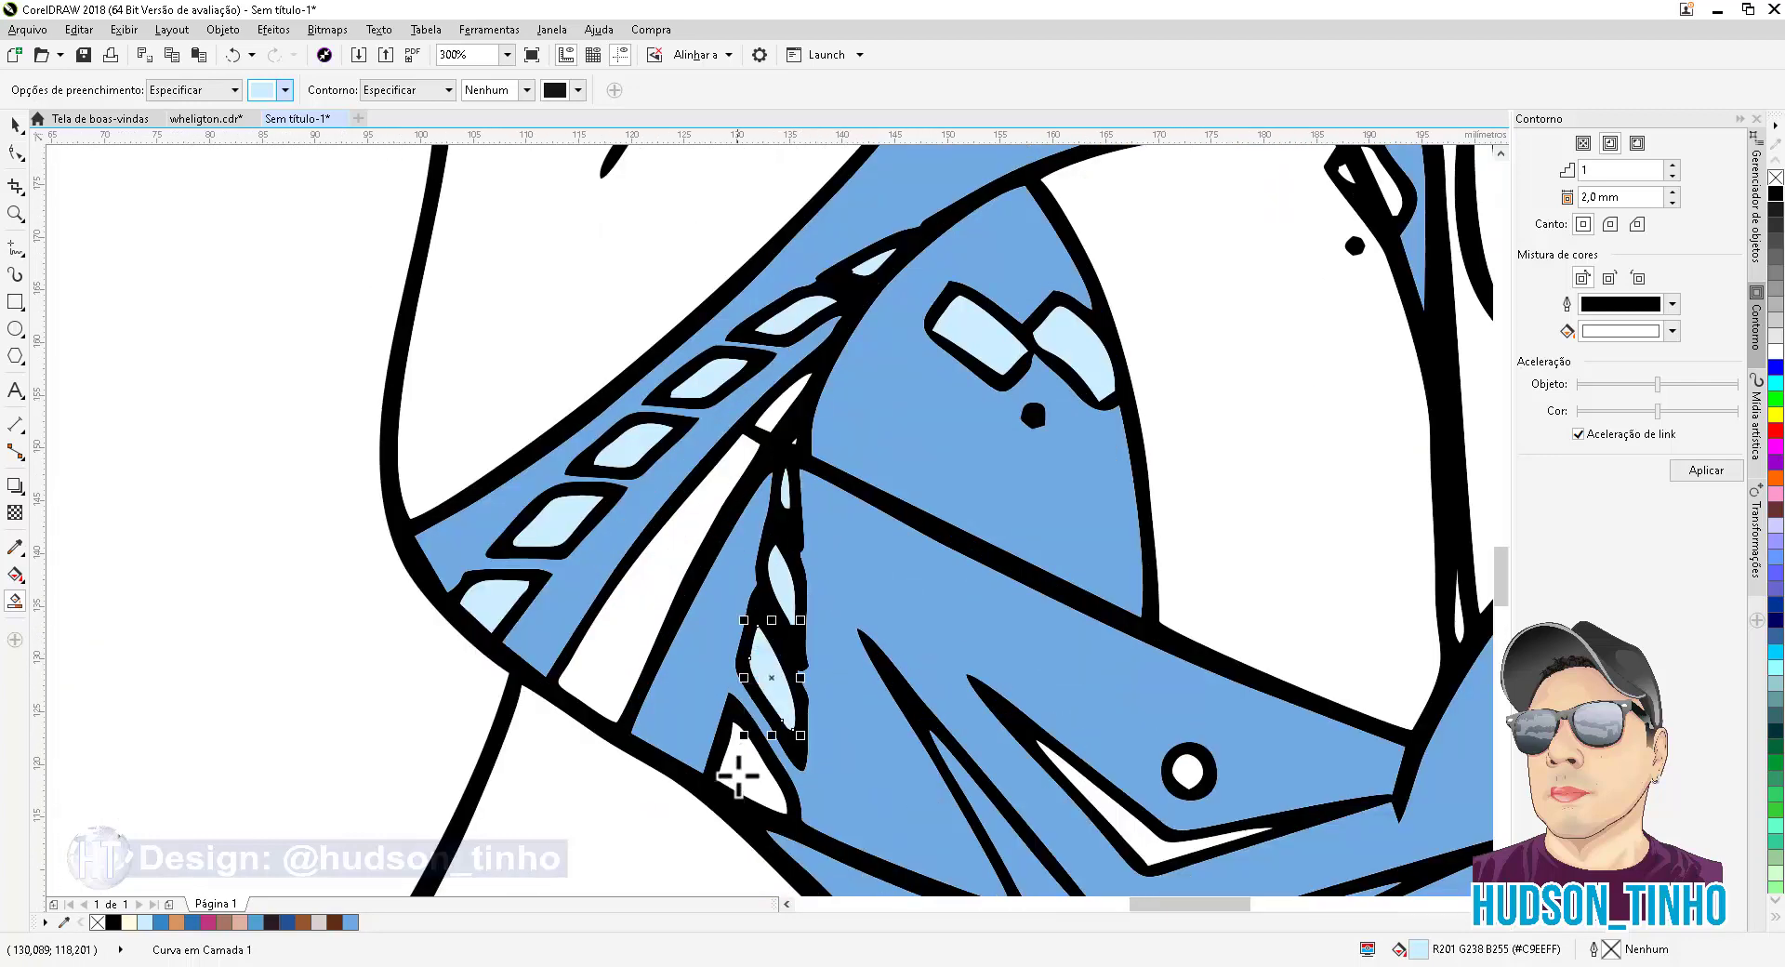
{"action": "left_click", "coordinate": [739, 773]}
Smart-fill the V-shaped detail and the round dot on the sleeve crossing the waist with the pale blue
{"action": "scroll", "coordinate": [826, 630], "scroll_direction": "up", "scroll_amount": 3}
{"action": "left_click", "coordinate": [953, 846]}
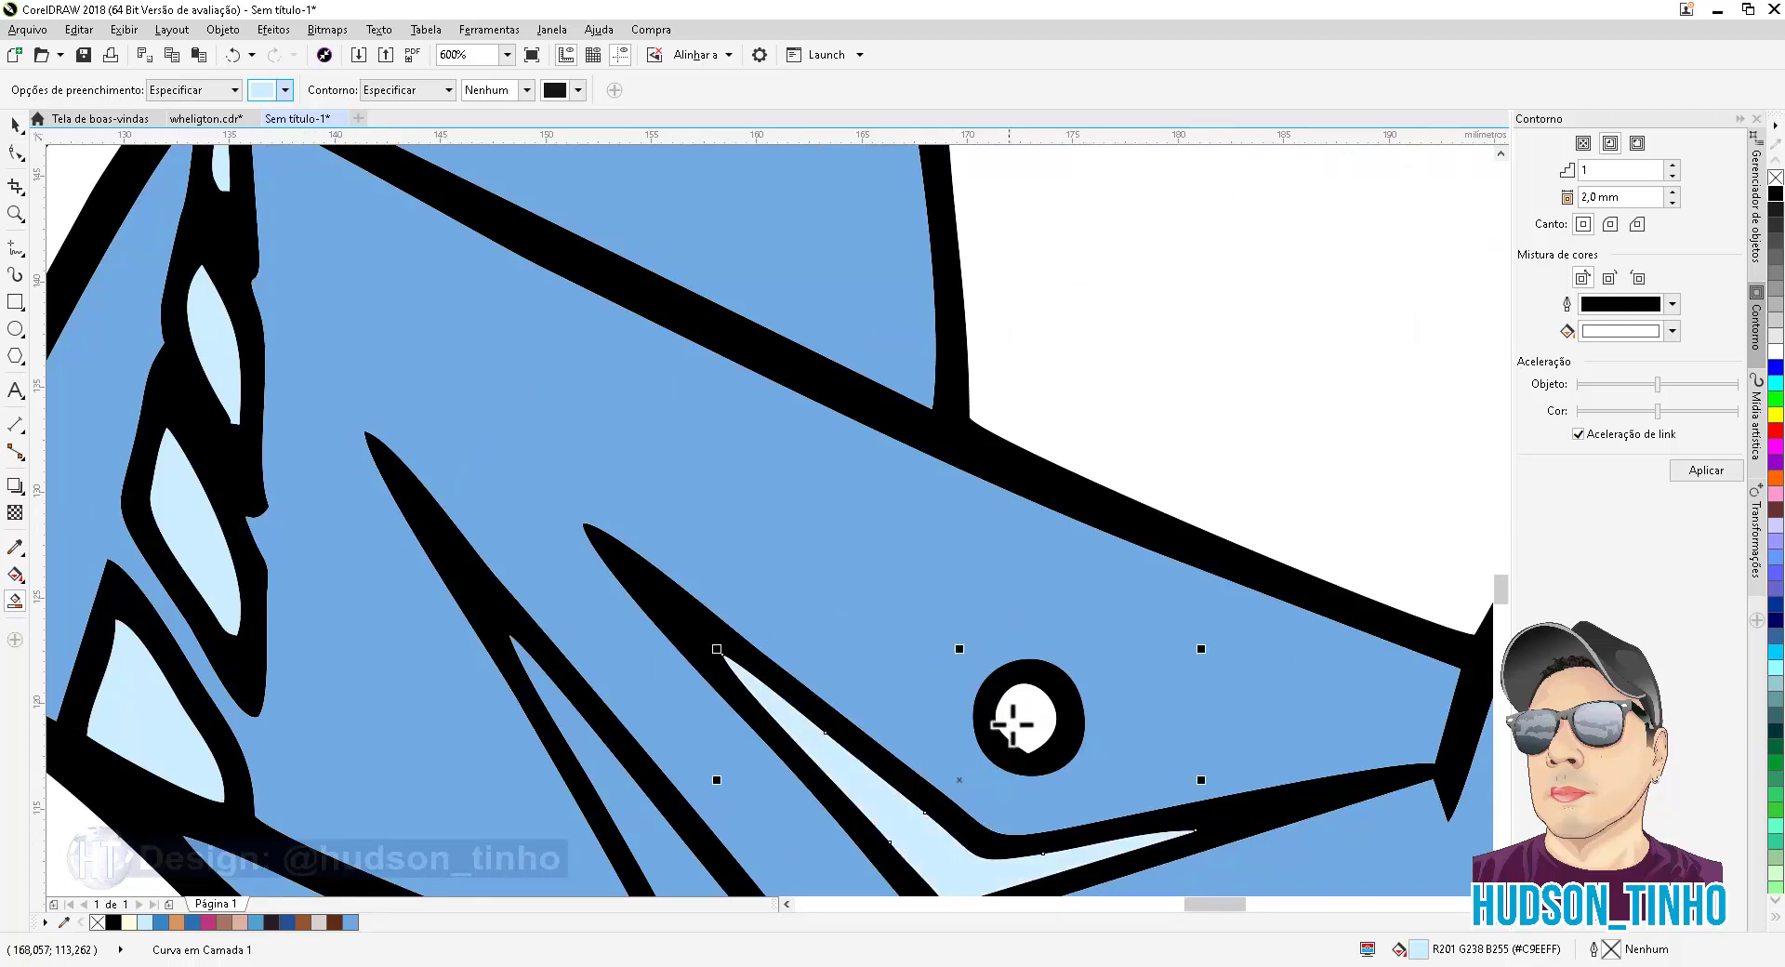
{"action": "scroll", "coordinate": [845, 630], "scroll_direction": "down", "scroll_amount": 6}
{"action": "scroll", "coordinate": [1075, 754], "scroll_direction": "up", "scroll_amount": 3}
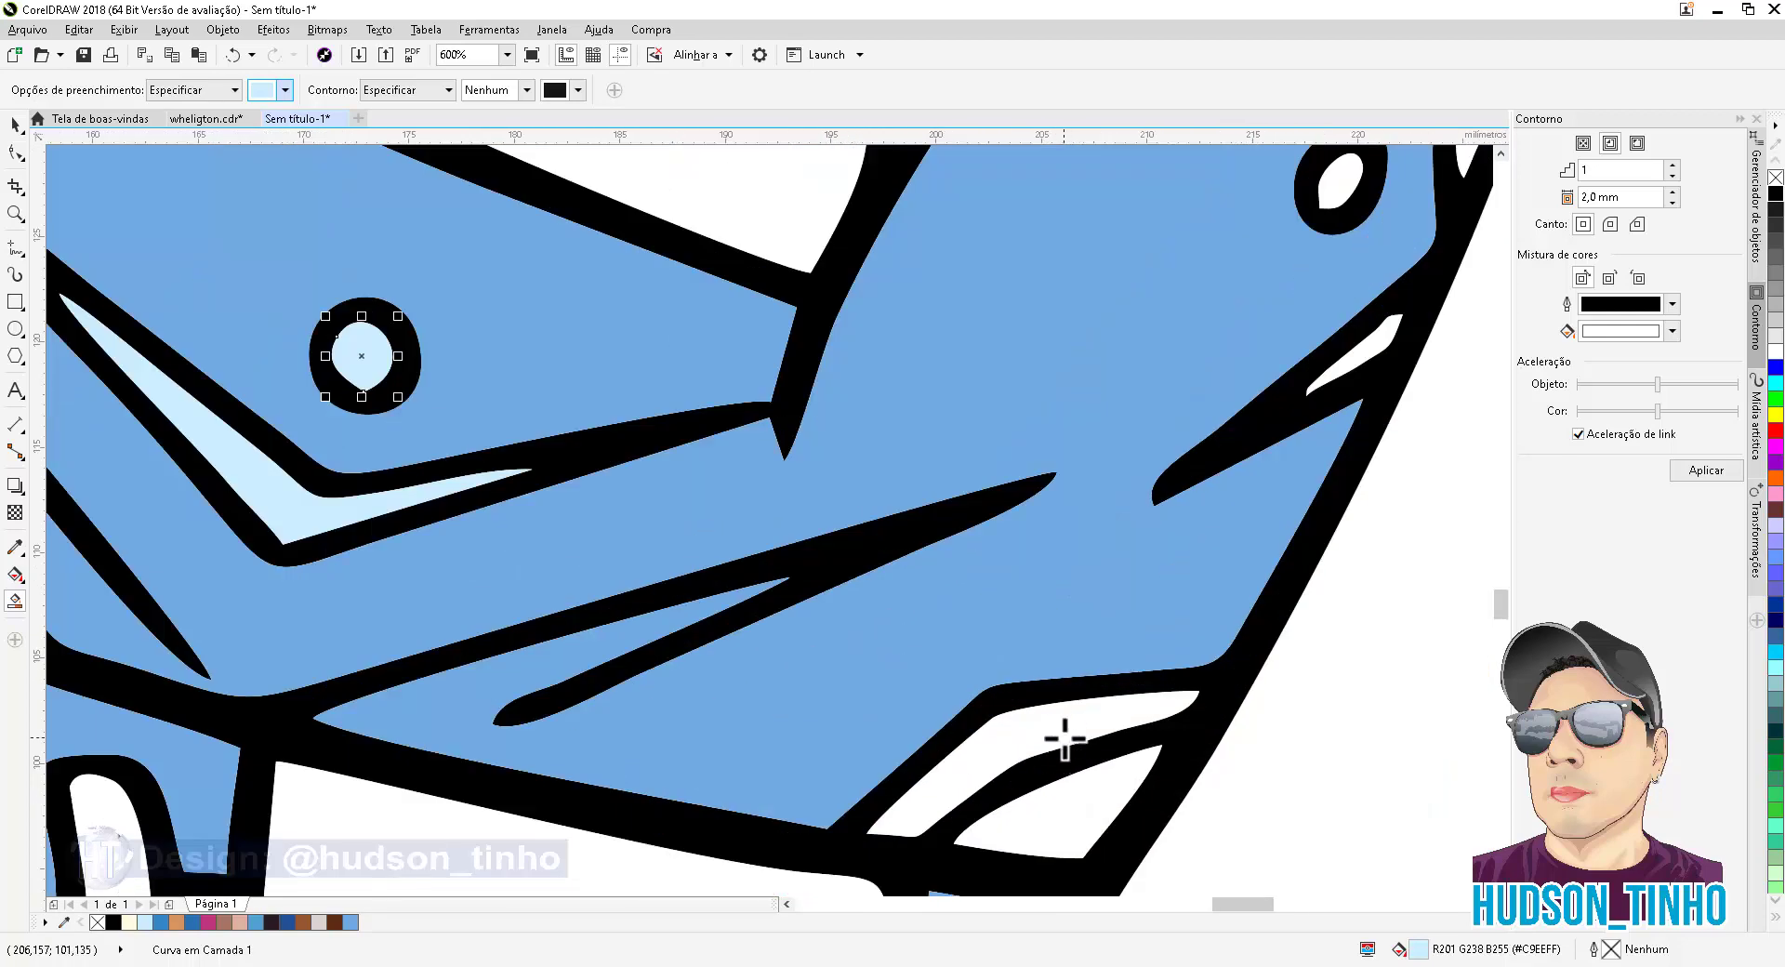
Smart-fill the elbow detail, the slivers along the outer edge and the two ovals of the lower arm's sleeve with the pale blue
{"action": "scroll", "coordinate": [1063, 738], "scroll_direction": "down", "scroll_amount": 4}
{"action": "scroll", "coordinate": [1065, 659], "scroll_direction": "up", "scroll_amount": 5}
{"action": "left_click", "coordinate": [1065, 659]}
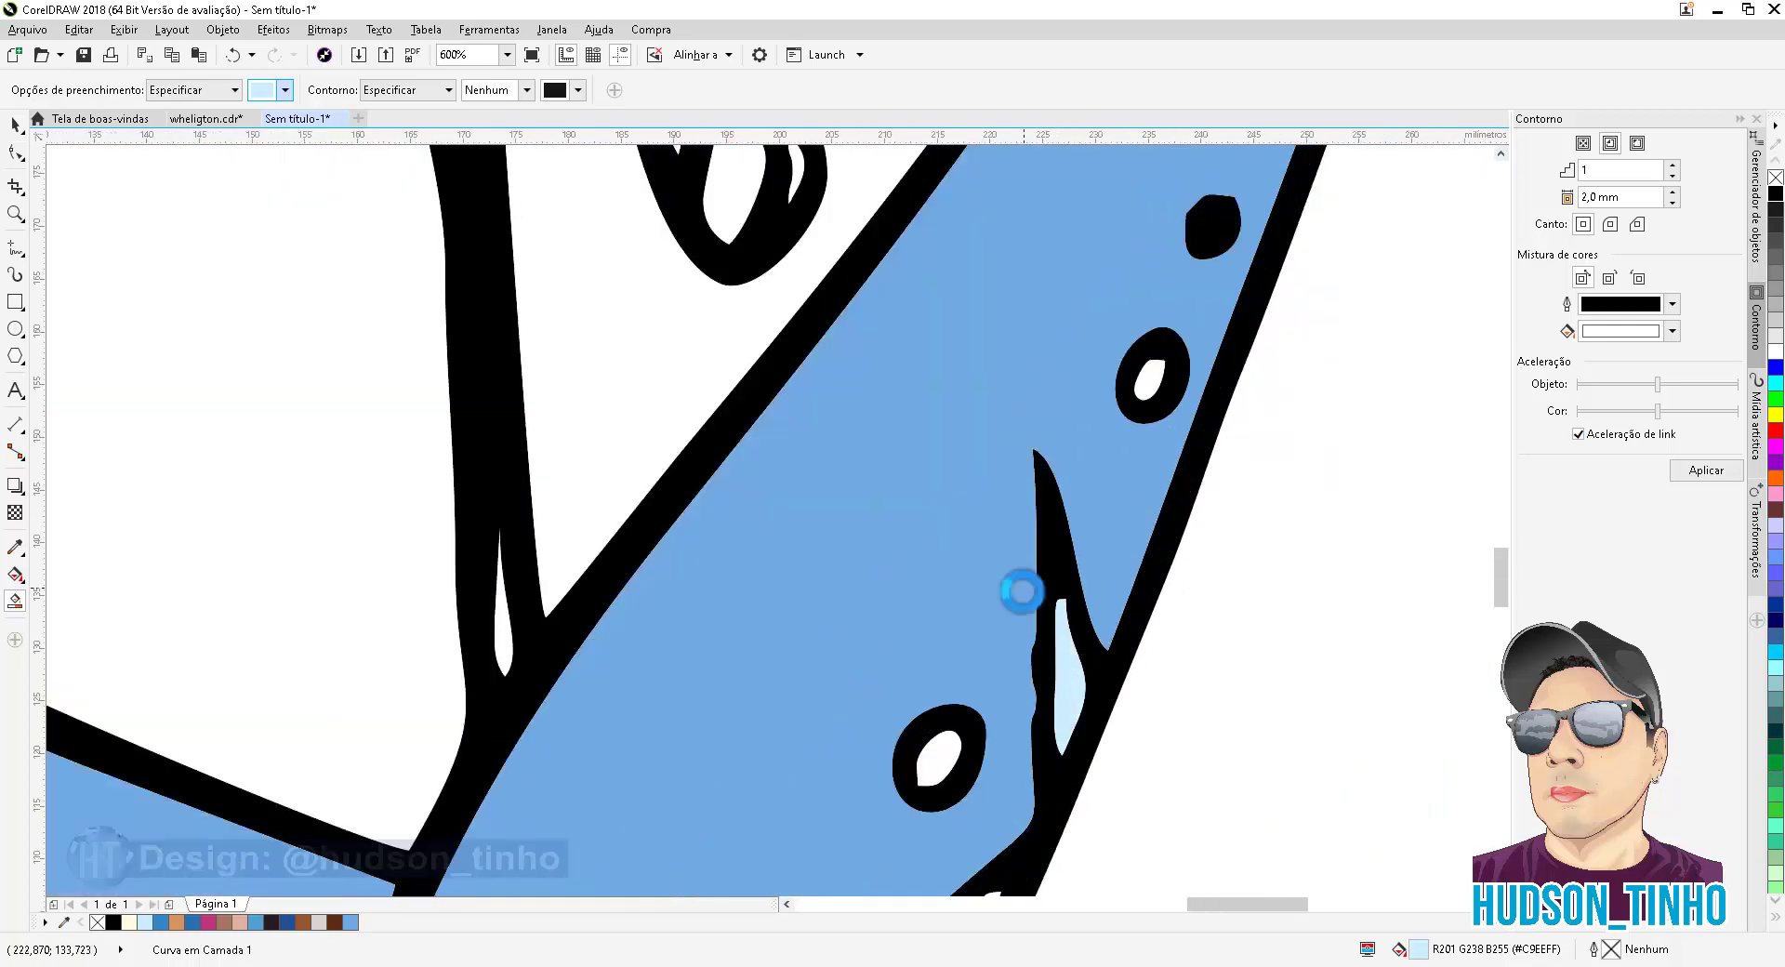
{"action": "scroll", "coordinate": [1013, 678], "scroll_direction": "down", "scroll_amount": 2}
{"action": "left_click", "coordinate": [1008, 672]}
{"action": "left_click", "coordinate": [974, 500]}
{"action": "scroll", "coordinate": [944, 544], "scroll_direction": "down", "scroll_amount": 2}
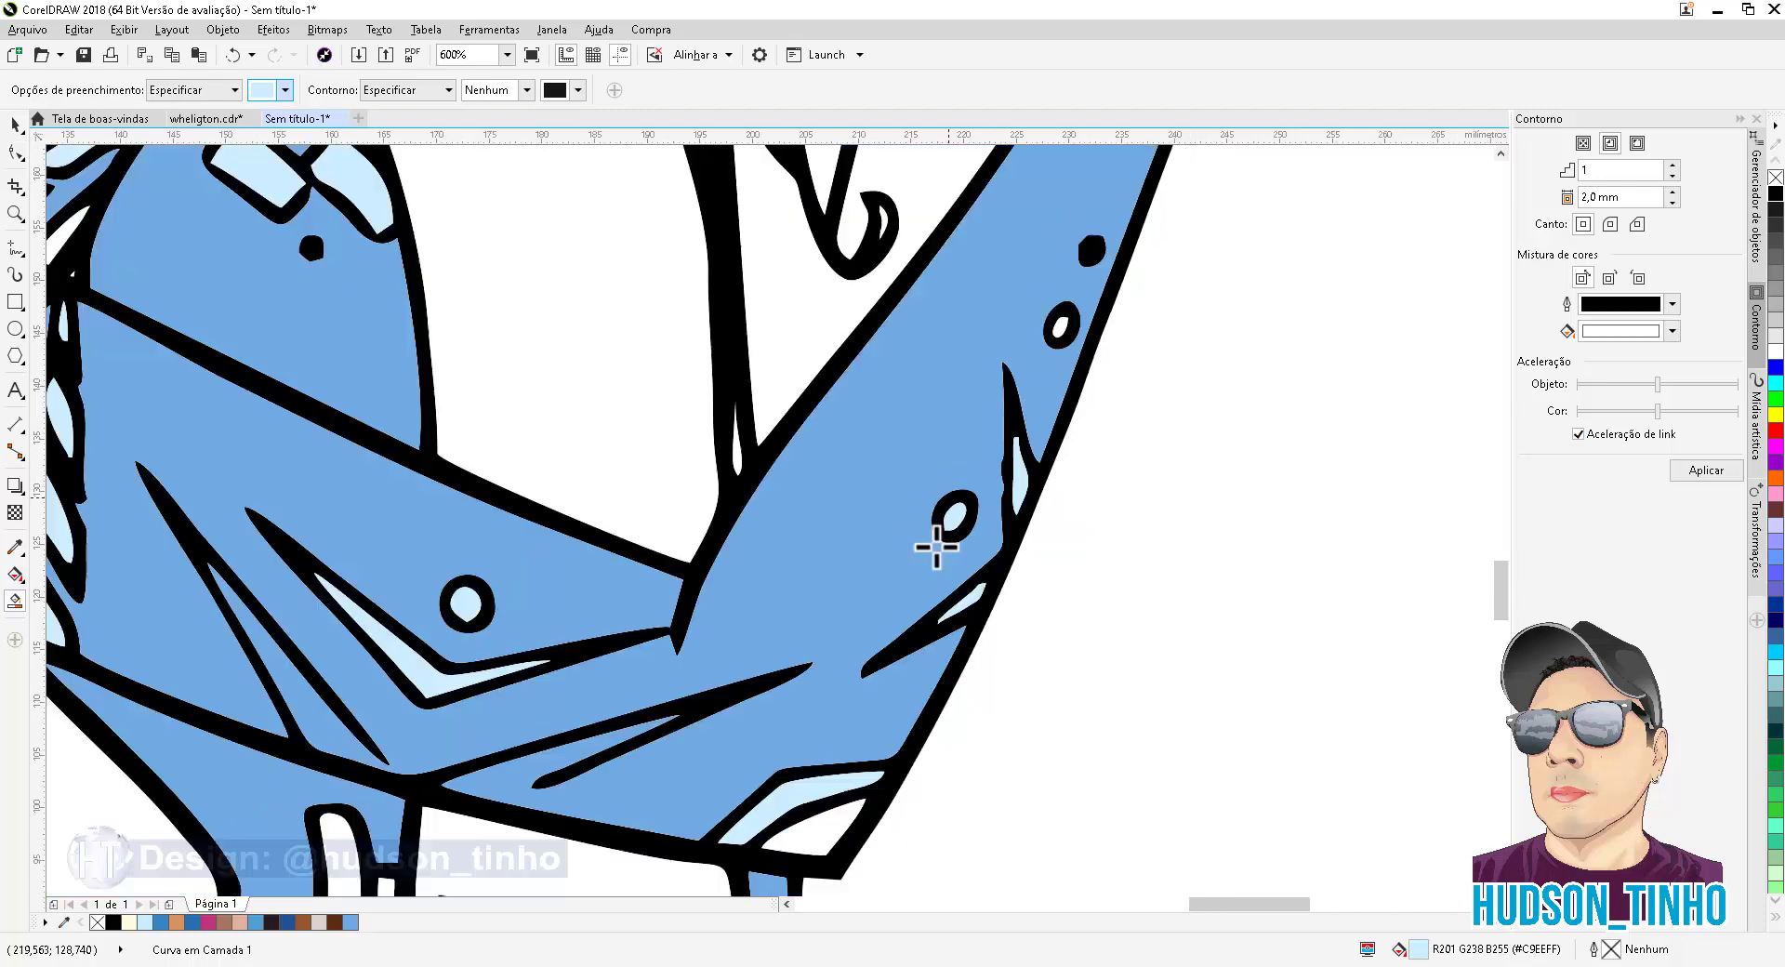
{"action": "scroll", "coordinate": [988, 410], "scroll_direction": "up", "scroll_amount": 2}
{"action": "left_click", "coordinate": [985, 526]}
{"action": "scroll", "coordinate": [986, 526], "scroll_direction": "down", "scroll_amount": 4}
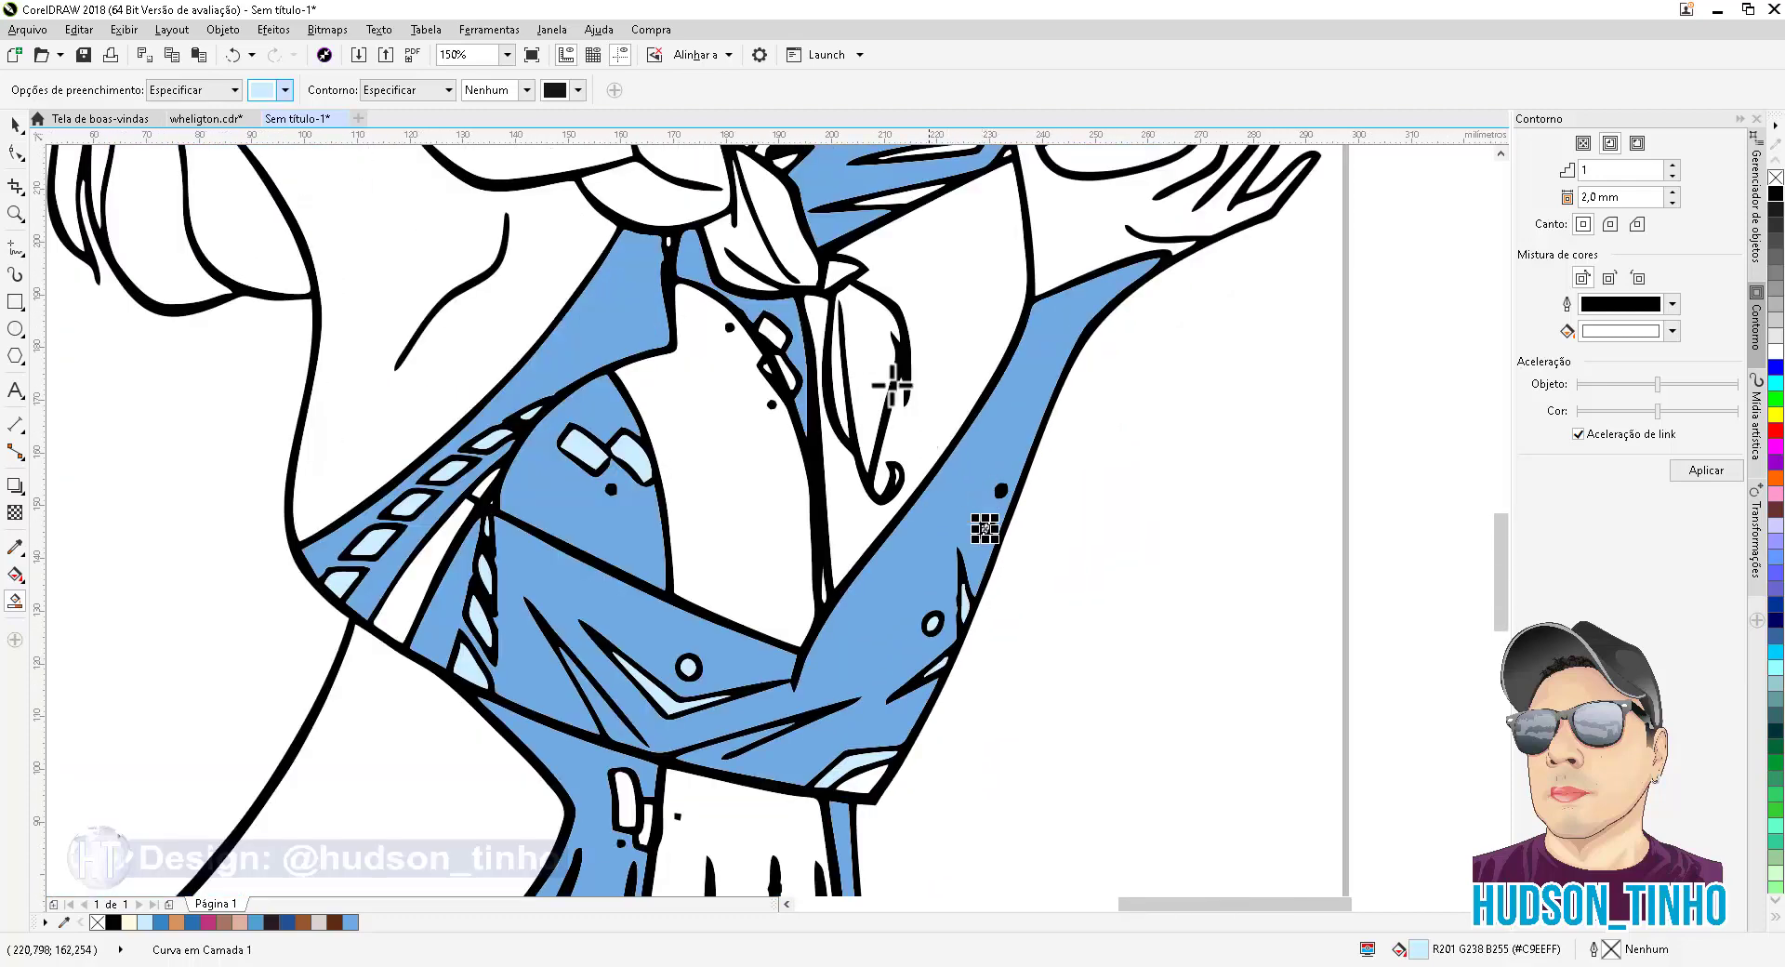
Smart-fill the small trim cells on the bodice beside the braid with the pale blue
{"action": "left_click", "coordinate": [779, 365]}
{"action": "scroll", "coordinate": [767, 372], "scroll_direction": "up", "scroll_amount": 4}
{"action": "scroll", "coordinate": [757, 379], "scroll_direction": "down", "scroll_amount": 4}
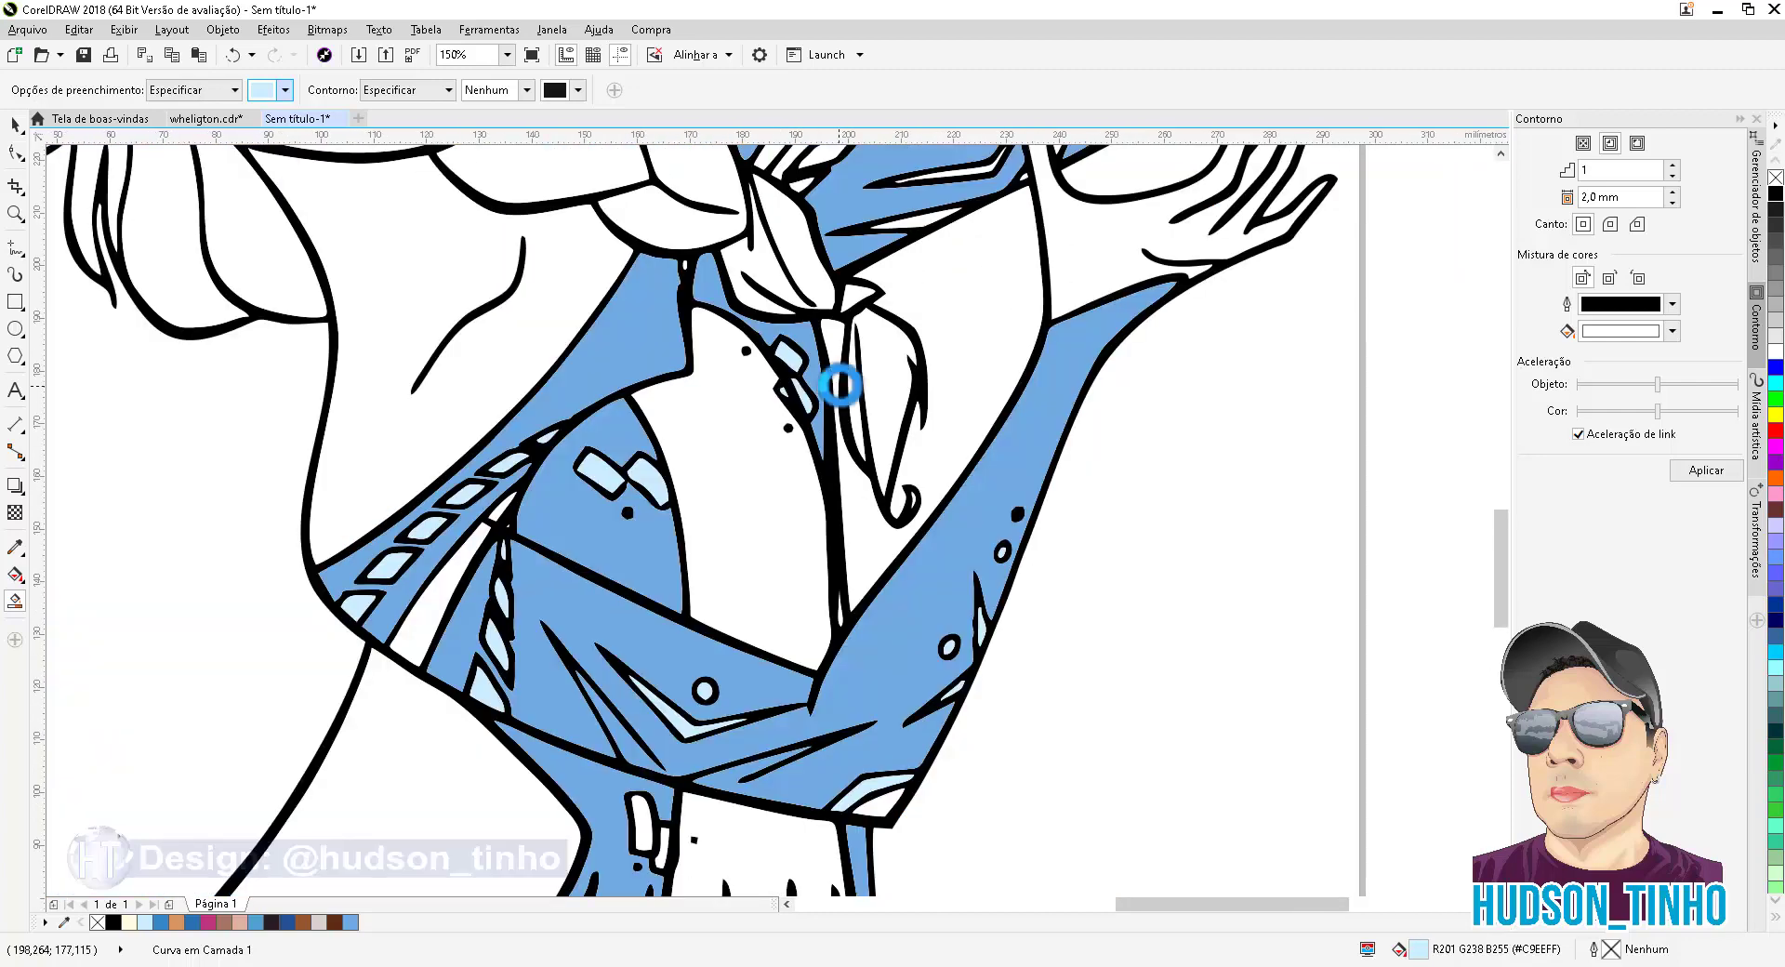
Smart-fill four stripe cells next to the braid at the shoulder end of the raised arm's sleeve with the pale blue
{"action": "scroll", "coordinate": [835, 335], "scroll_direction": "up", "scroll_amount": 4}
{"action": "left_click", "coordinate": [920, 308]}
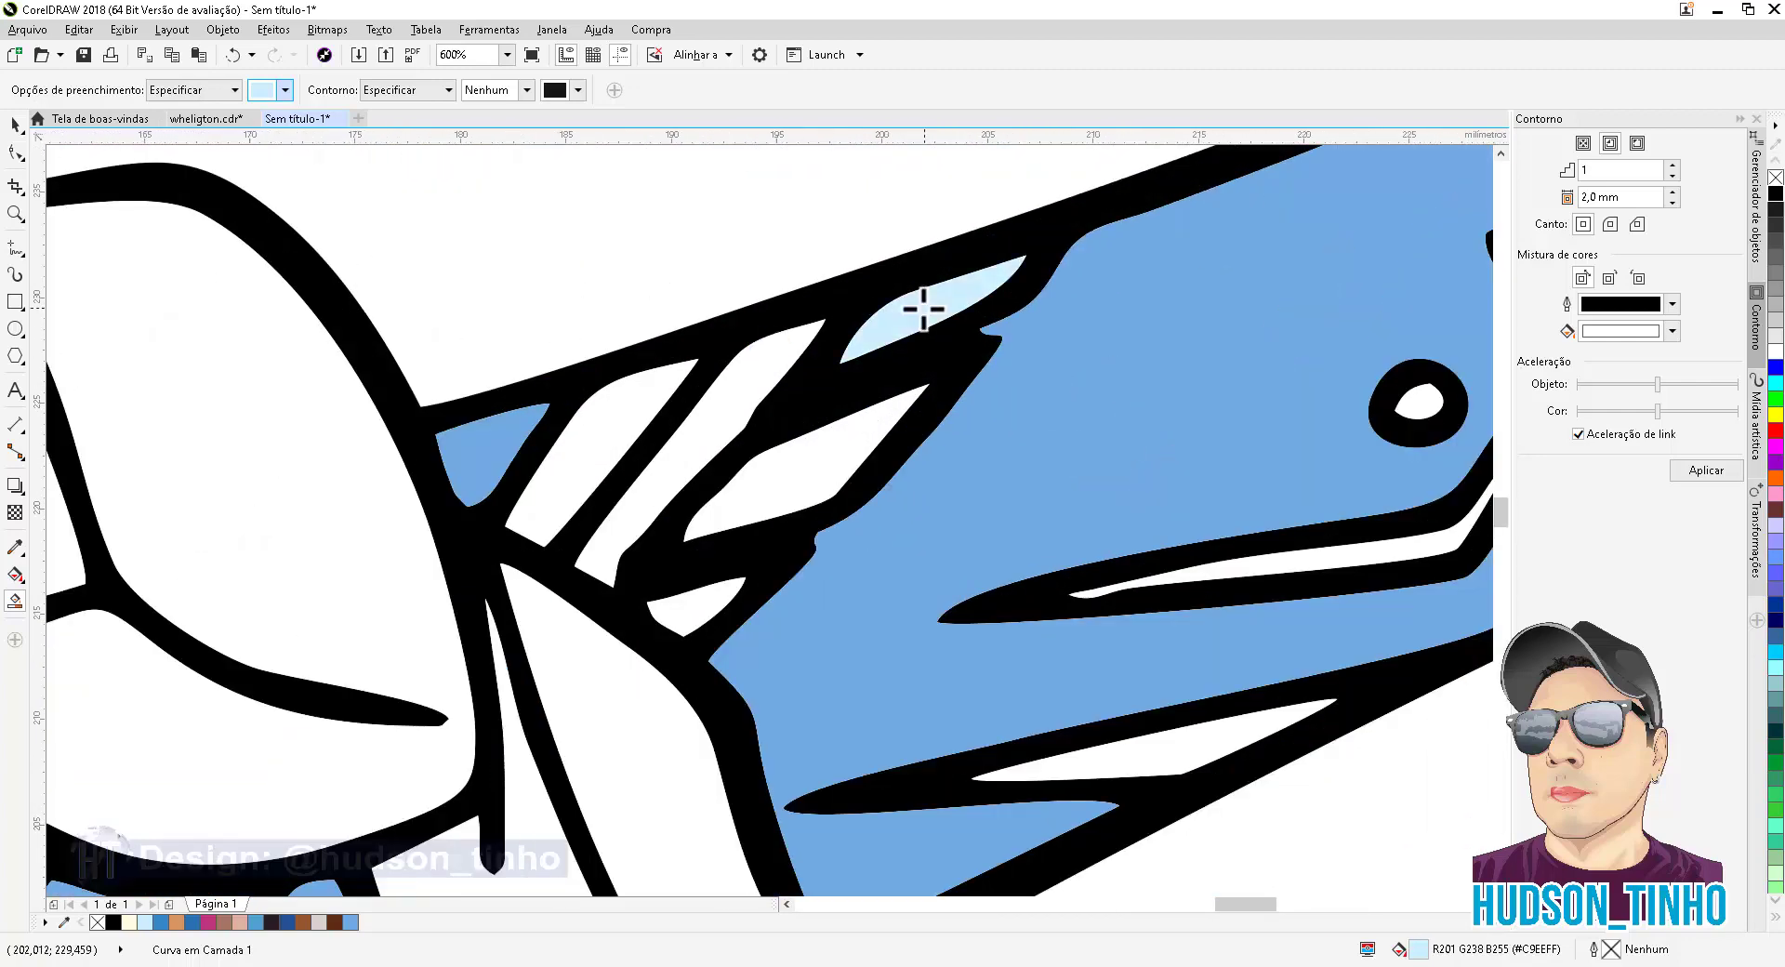
{"action": "left_click", "coordinate": [844, 438]}
{"action": "left_click", "coordinate": [645, 403]}
{"action": "left_click", "coordinate": [689, 602]}
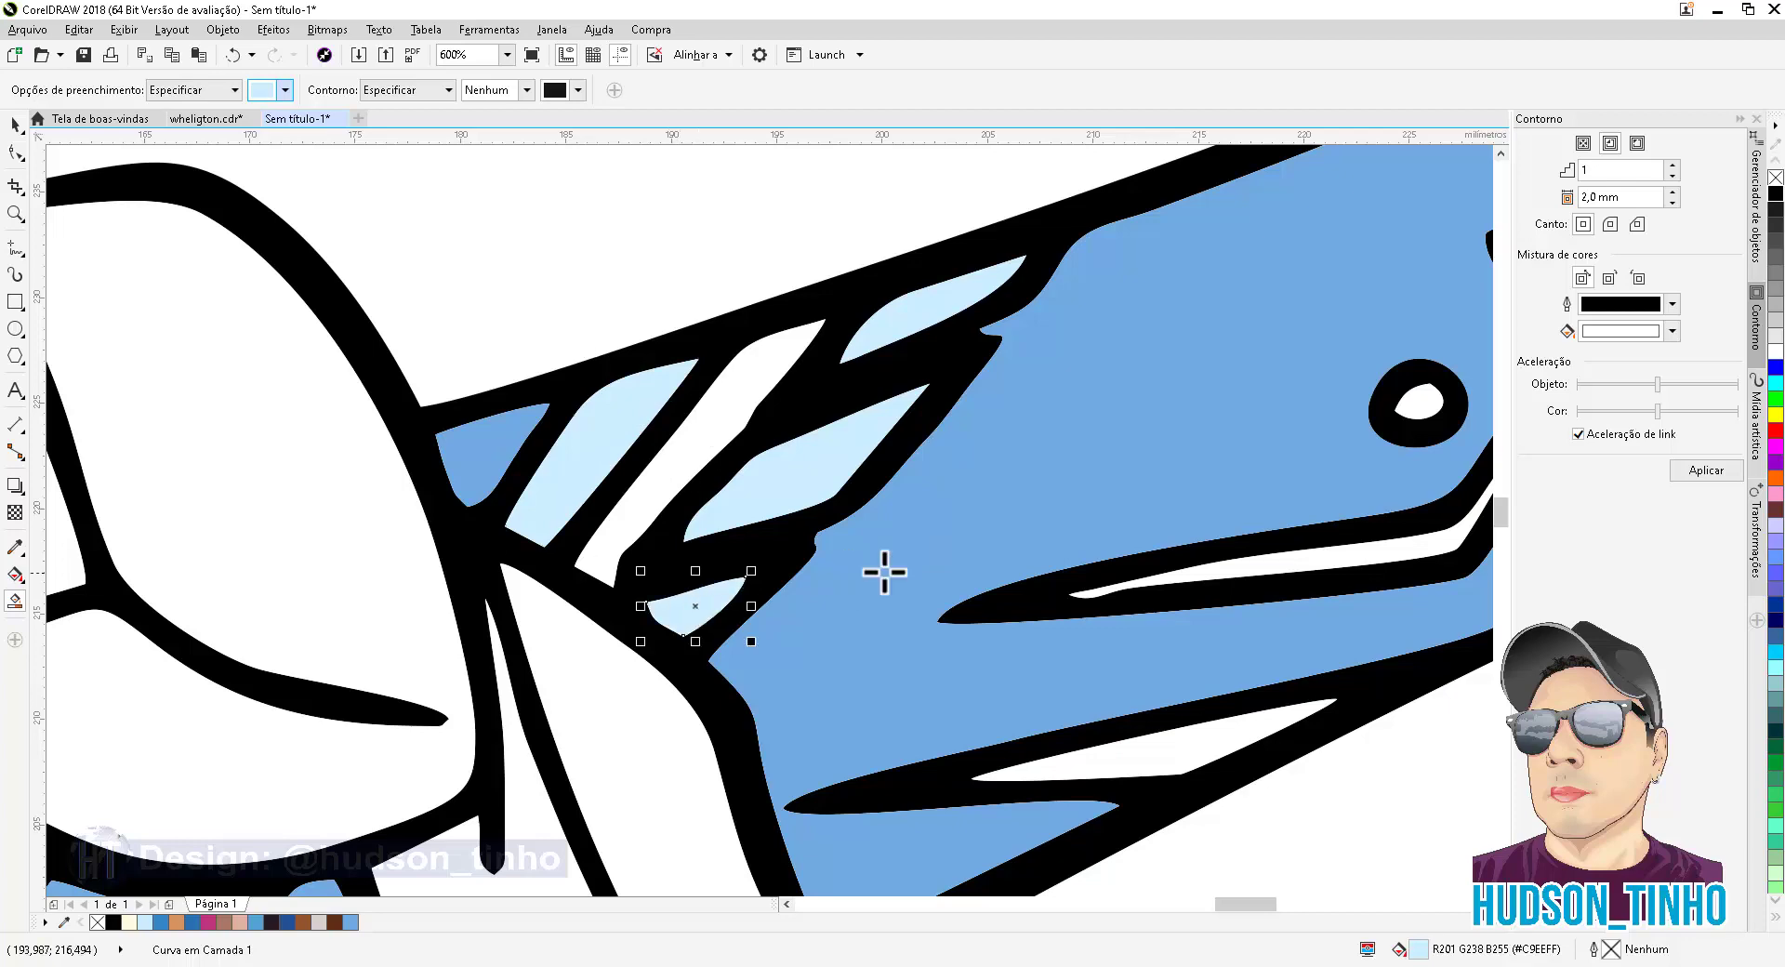
Smart-fill the long slivers, the wedge and the dot around the thumb on the raised arm's sleeve with the pale blue
{"action": "left_click", "coordinate": [1227, 574]}
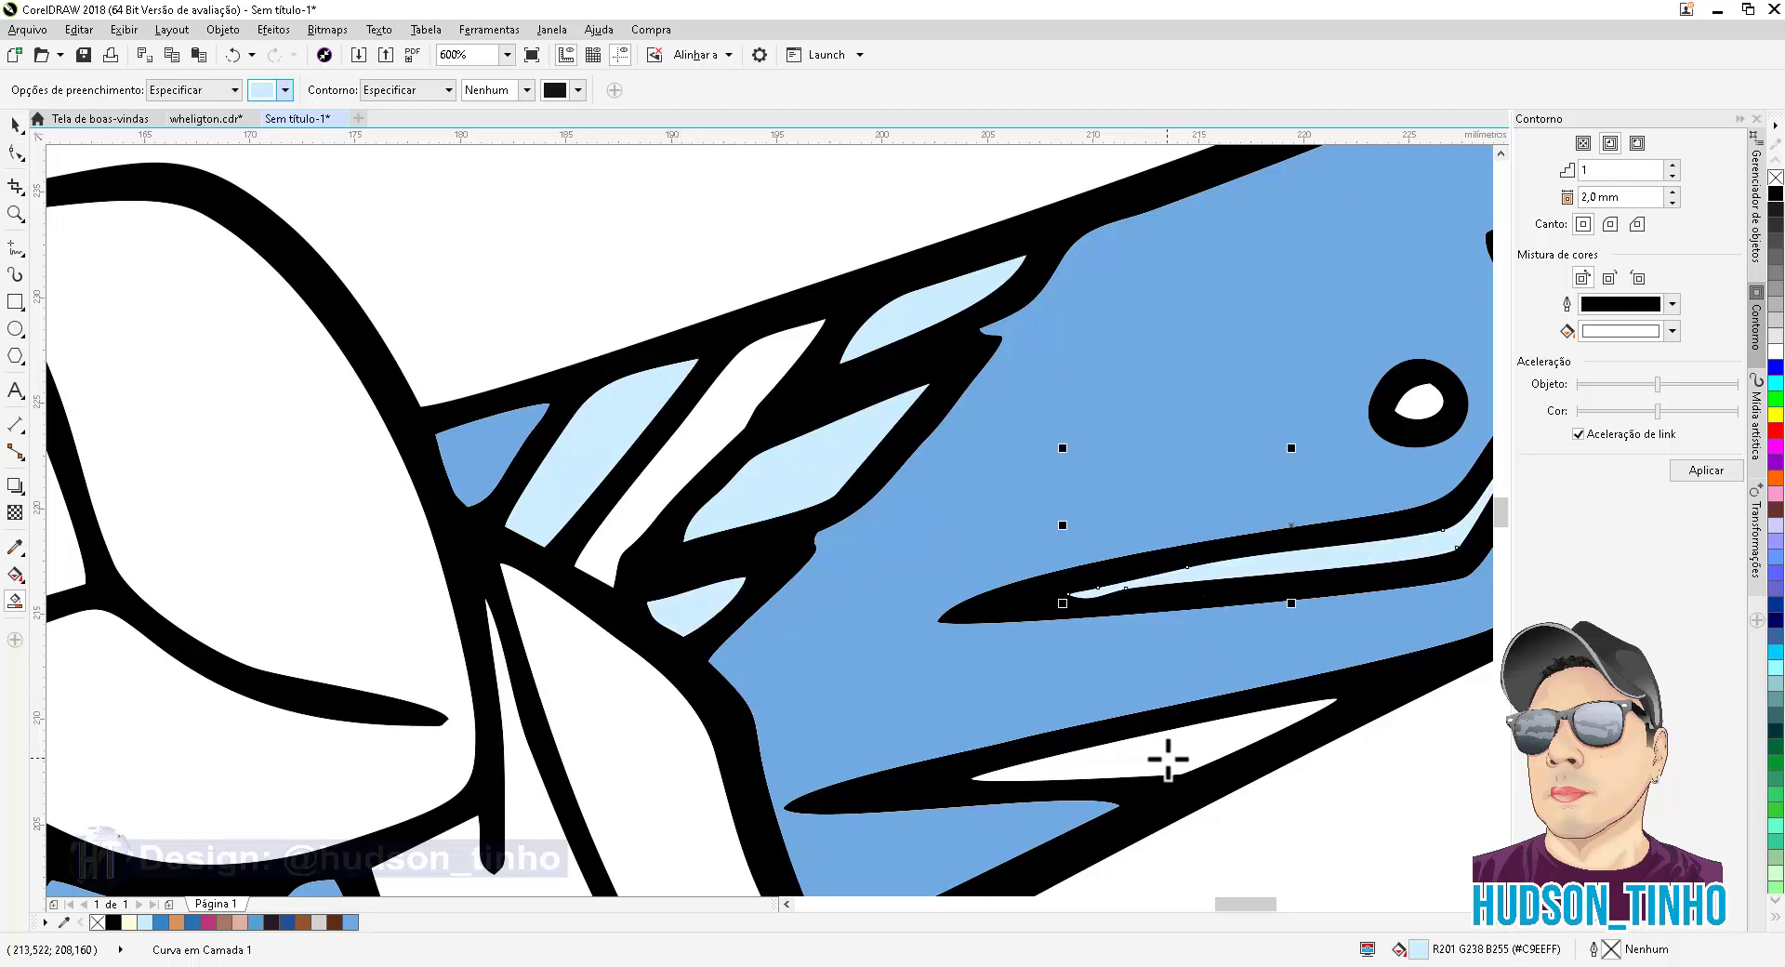
{"action": "scroll", "coordinate": [1168, 760], "scroll_direction": "down", "scroll_amount": 2}
{"action": "scroll", "coordinate": [1181, 535], "scroll_direction": "up", "scroll_amount": 2}
{"action": "left_click", "coordinate": [1162, 614]}
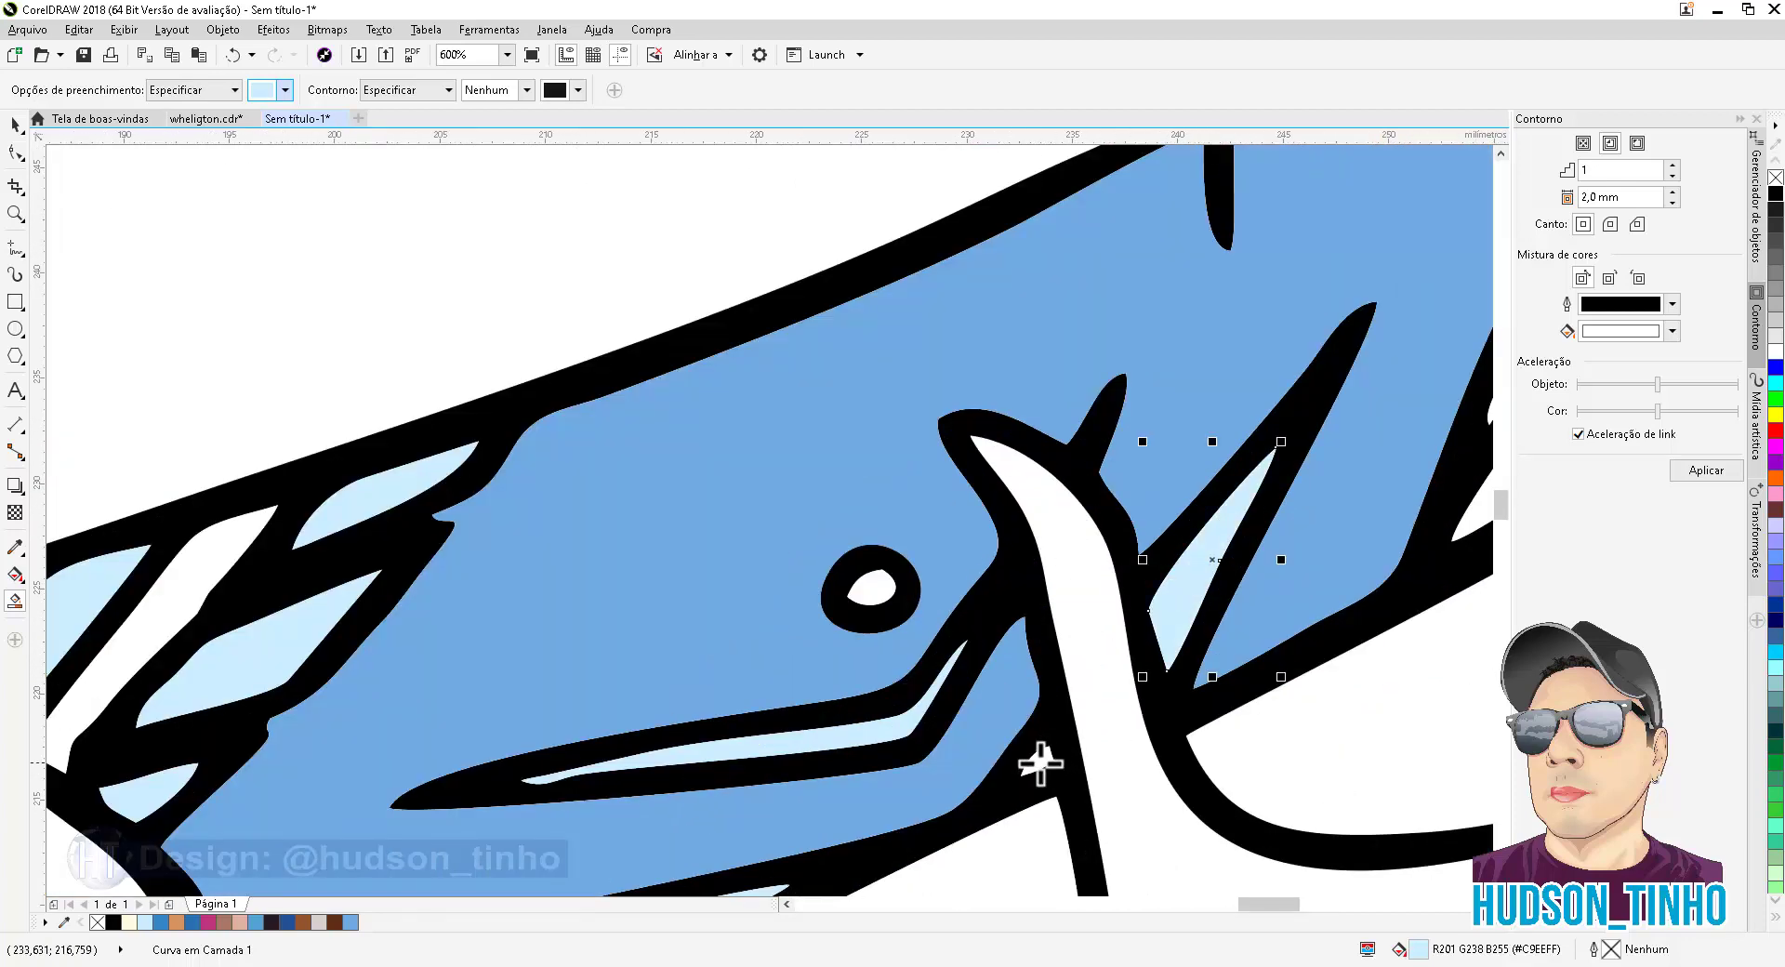
{"action": "scroll", "coordinate": [845, 570], "scroll_direction": "down", "scroll_amount": 2}
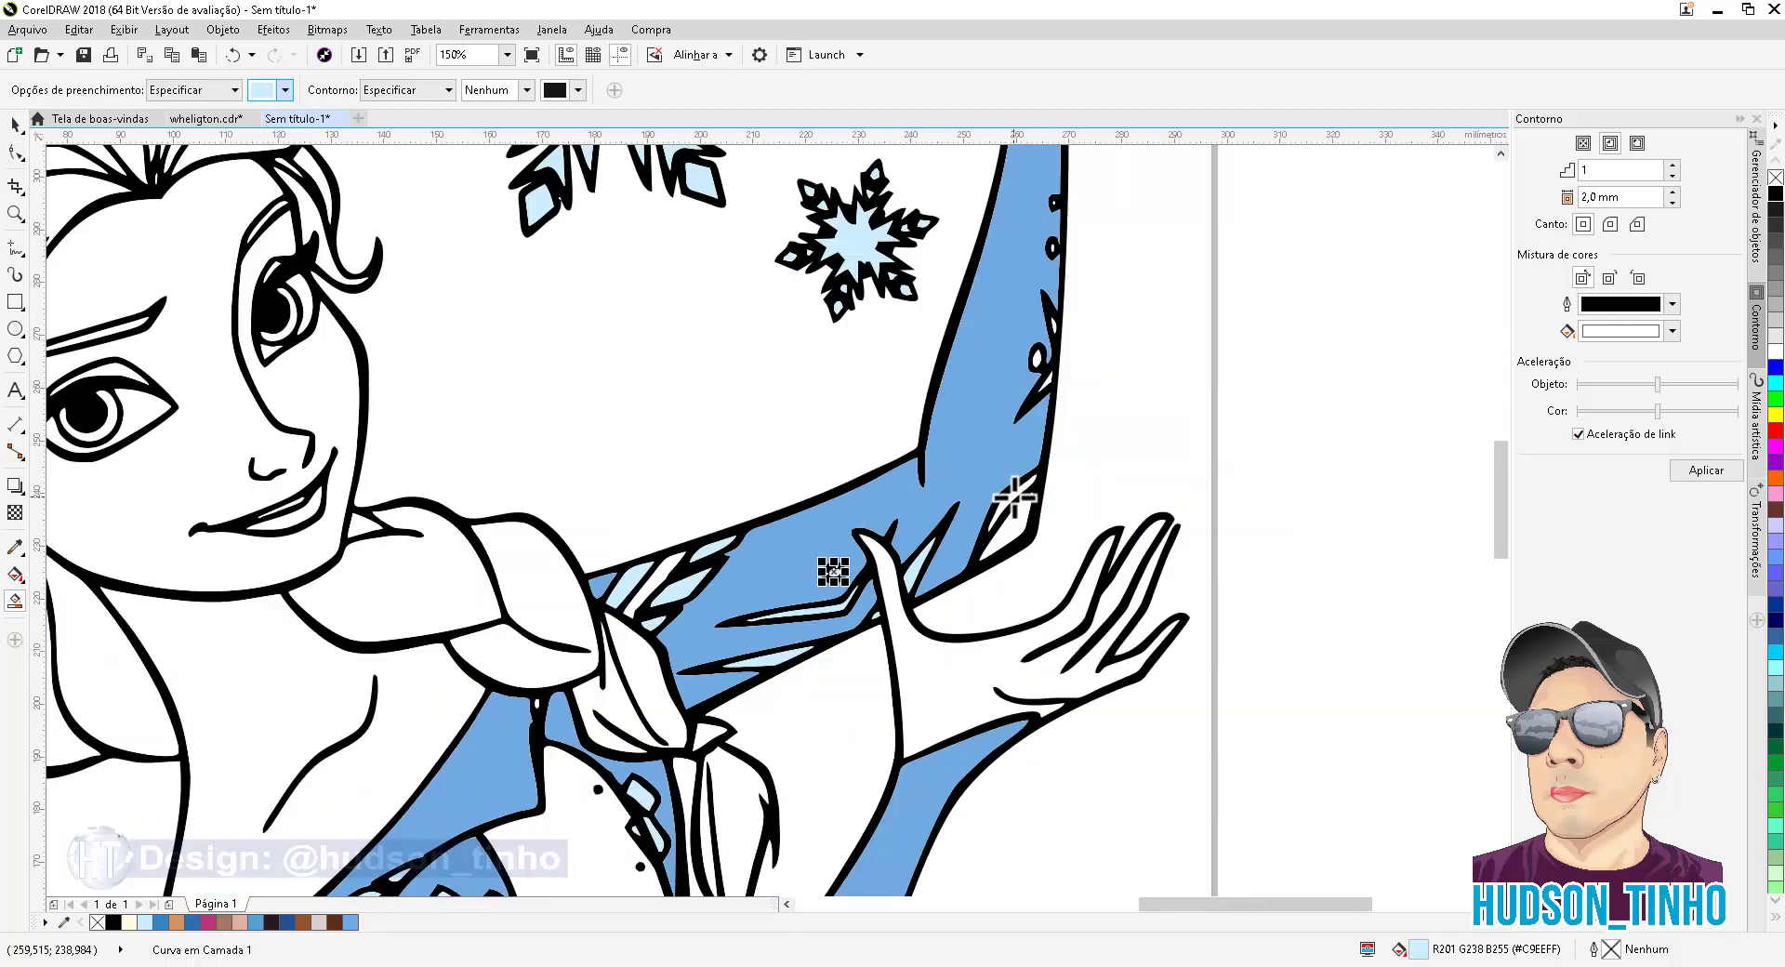
Smart-fill the slivers and small ovals along the outer edge of the raised forearm's sleeve with the pale blue
{"action": "scroll", "coordinate": [1046, 372], "scroll_direction": "up", "scroll_amount": 2}
{"action": "left_click", "coordinate": [993, 595]}
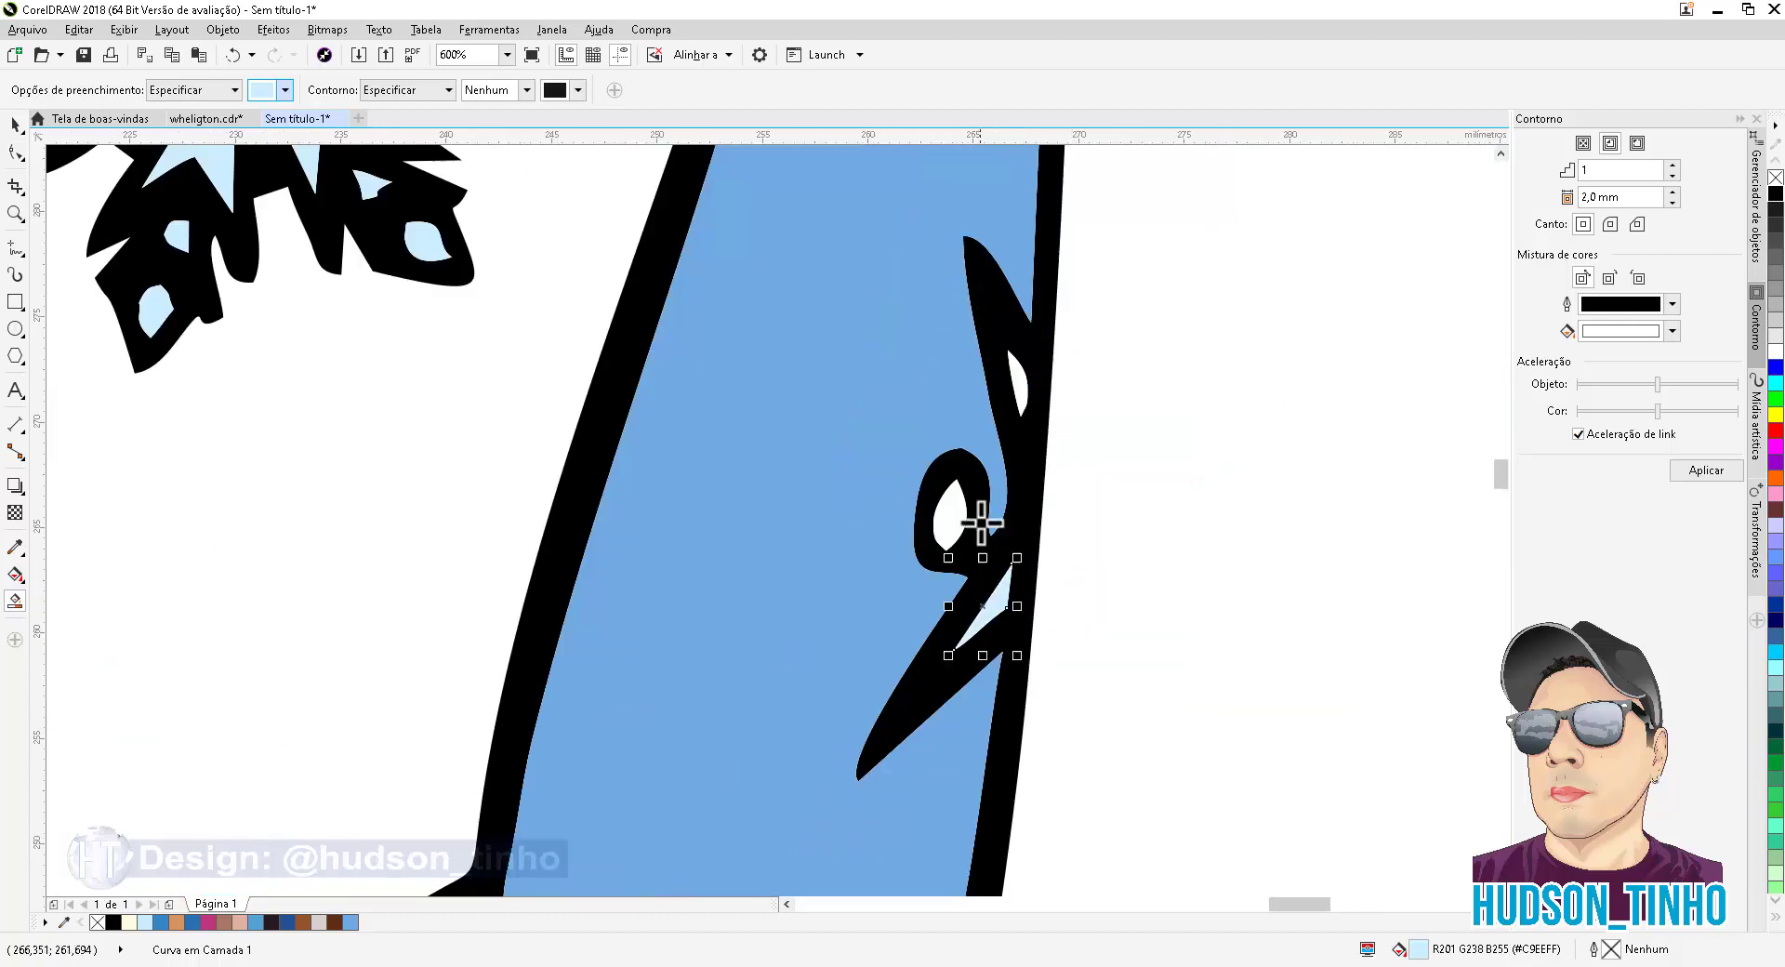
{"action": "scroll", "coordinate": [1016, 400], "scroll_direction": "down", "scroll_amount": 2}
{"action": "scroll", "coordinate": [999, 428], "scroll_direction": "up", "scroll_amount": 2}
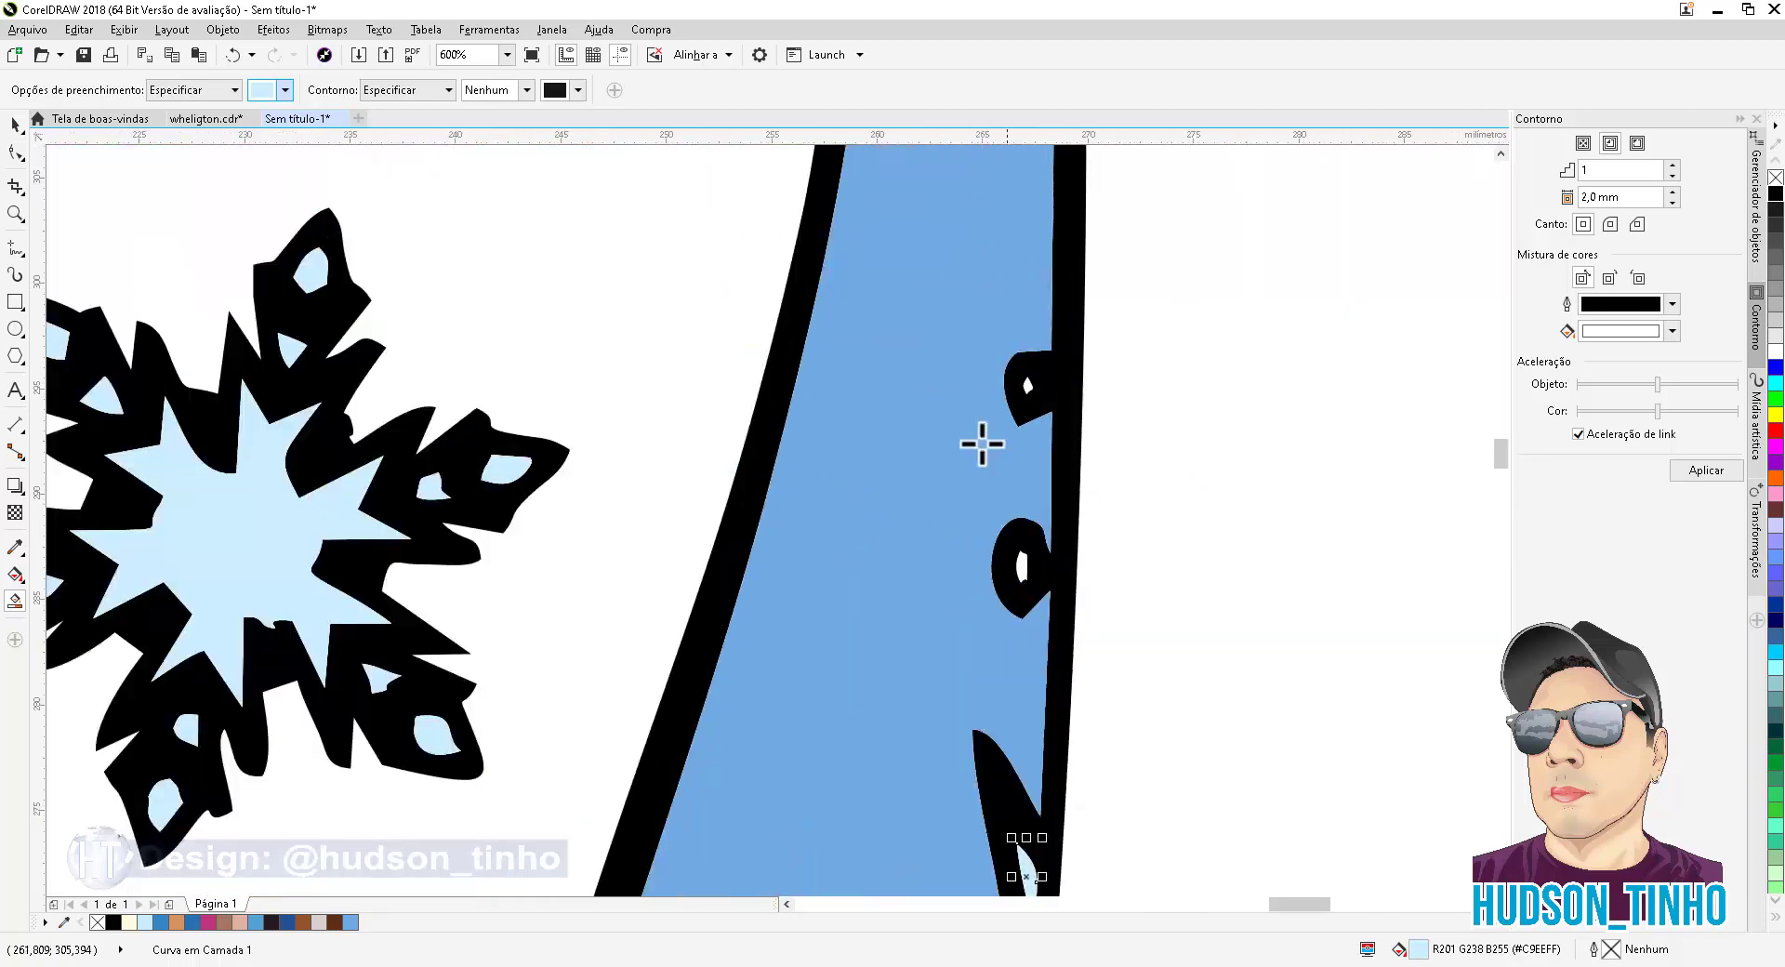
{"action": "left_click", "coordinate": [1023, 571]}
{"action": "scroll", "coordinate": [976, 397], "scroll_direction": "down", "scroll_amount": 4}
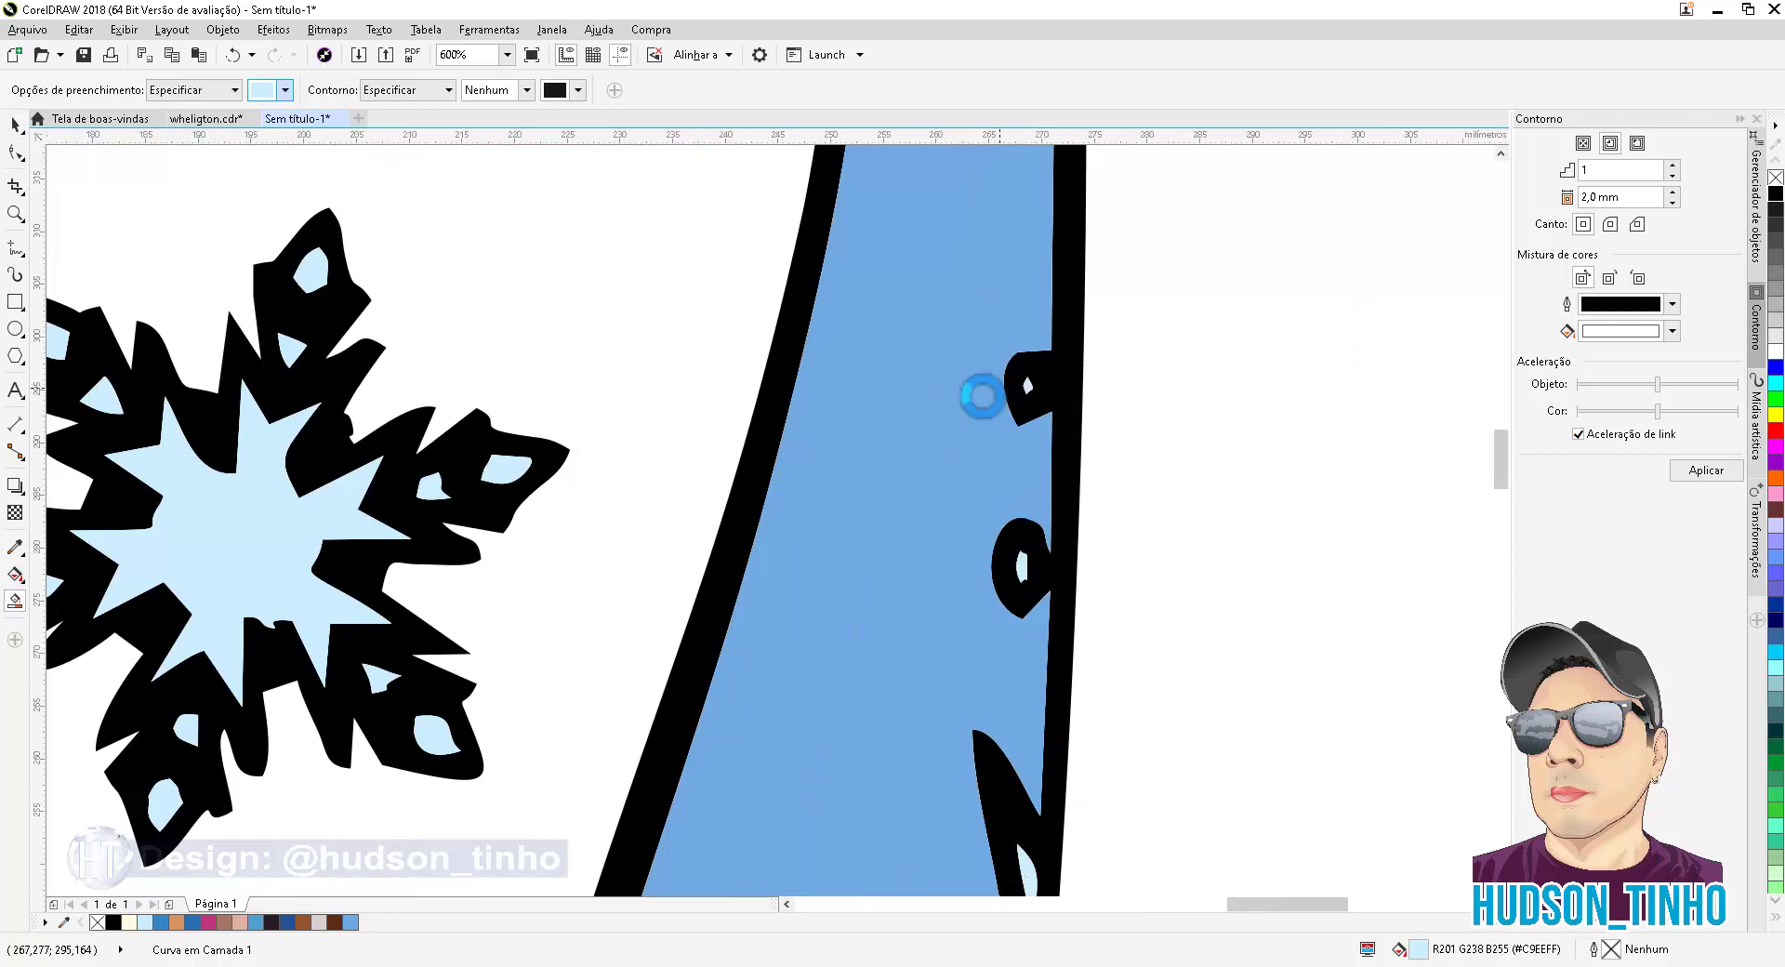
Smart-fill the large cape area behind the waist, above the black bar, with the pale blue
{"action": "scroll", "coordinate": [965, 610], "scroll_direction": "up", "scroll_amount": 2}
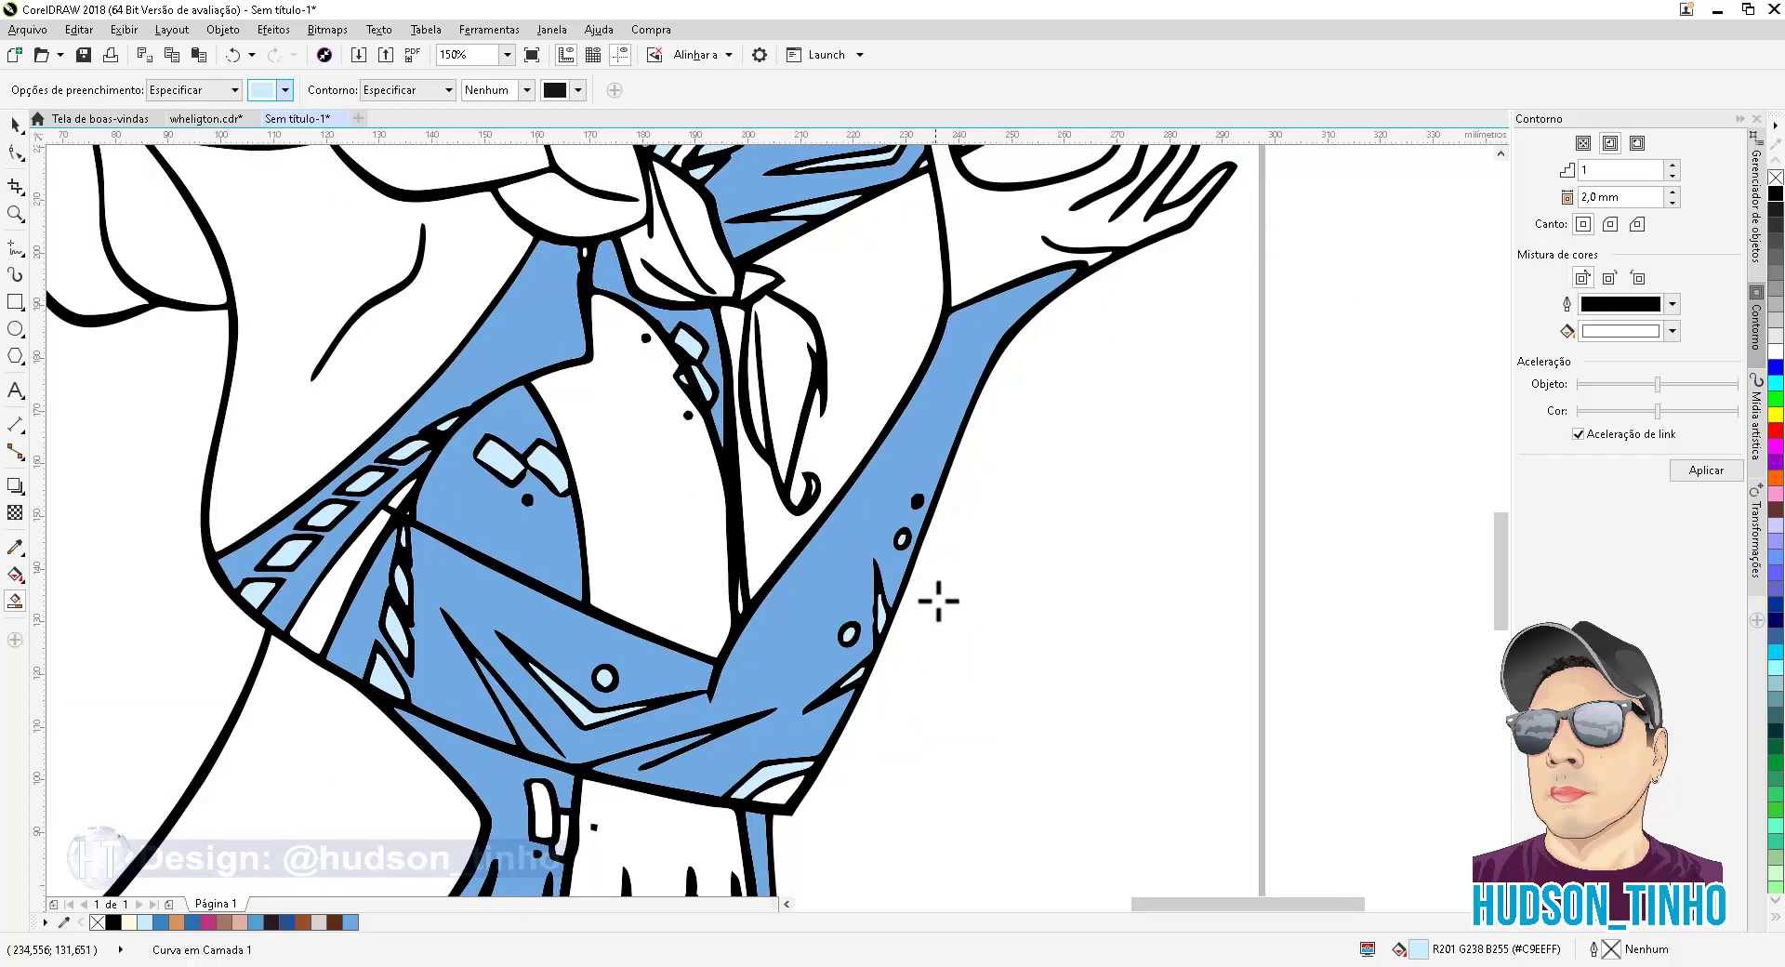
{"action": "scroll", "coordinate": [777, 549], "scroll_direction": "down", "scroll_amount": 2}
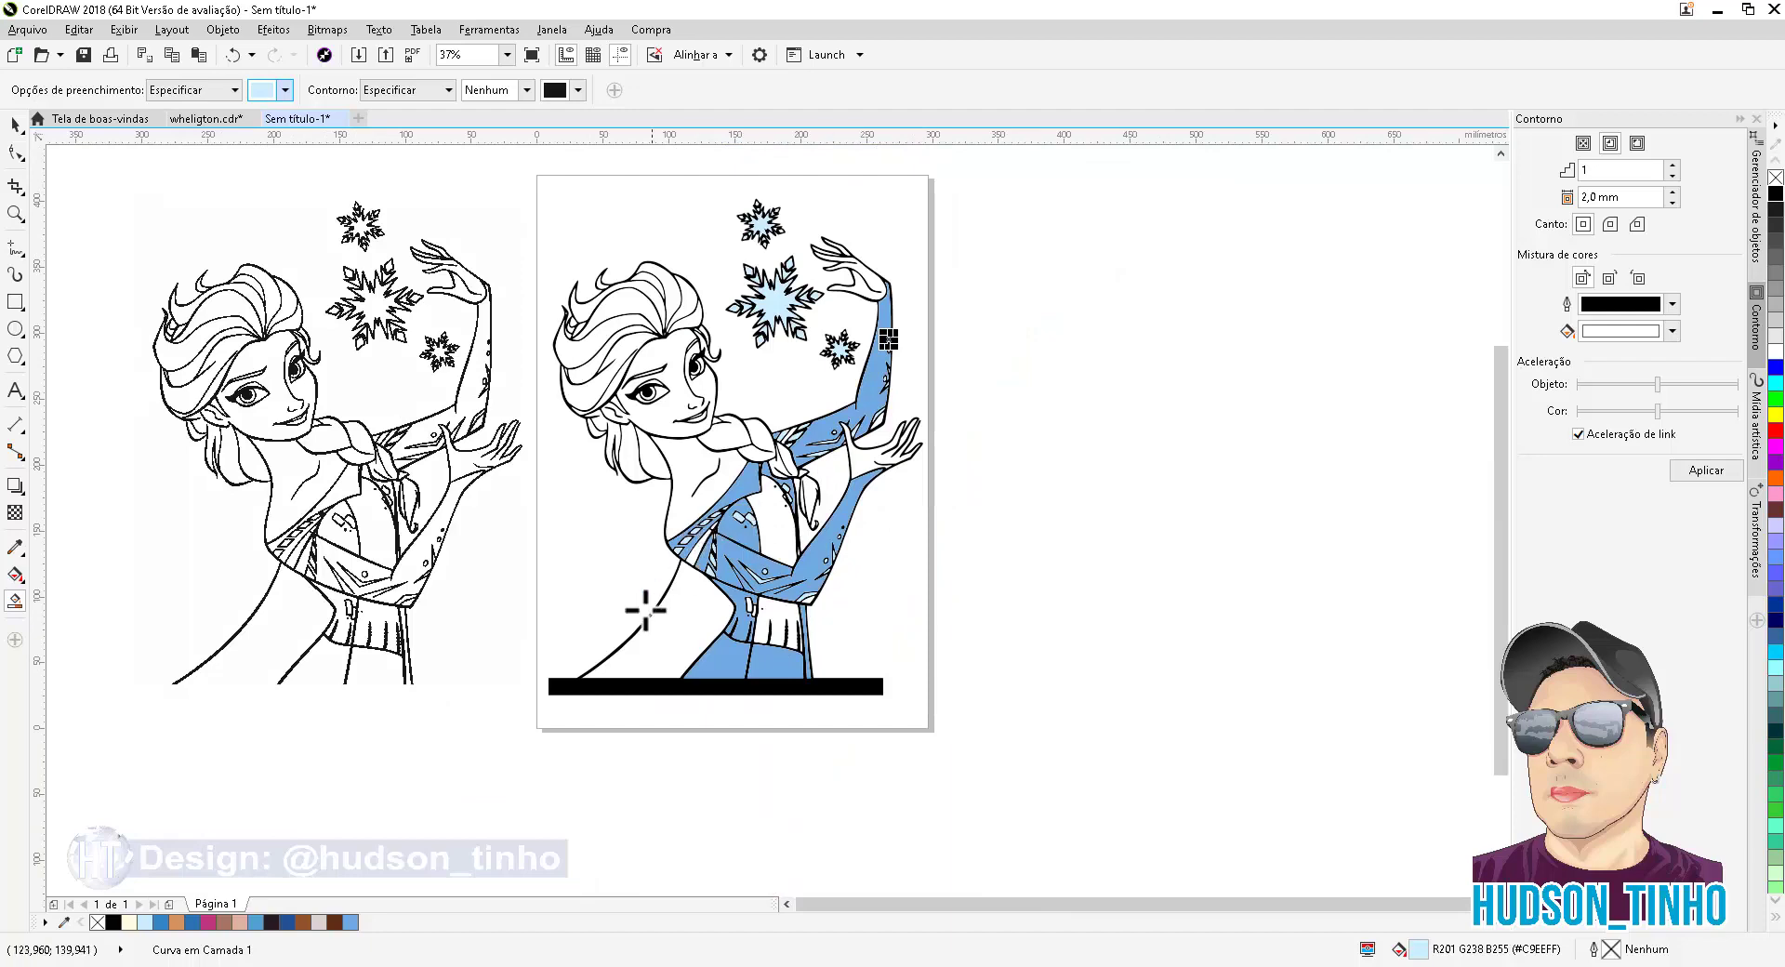
{"action": "scroll", "coordinate": [646, 610], "scroll_direction": "up", "scroll_amount": 1}
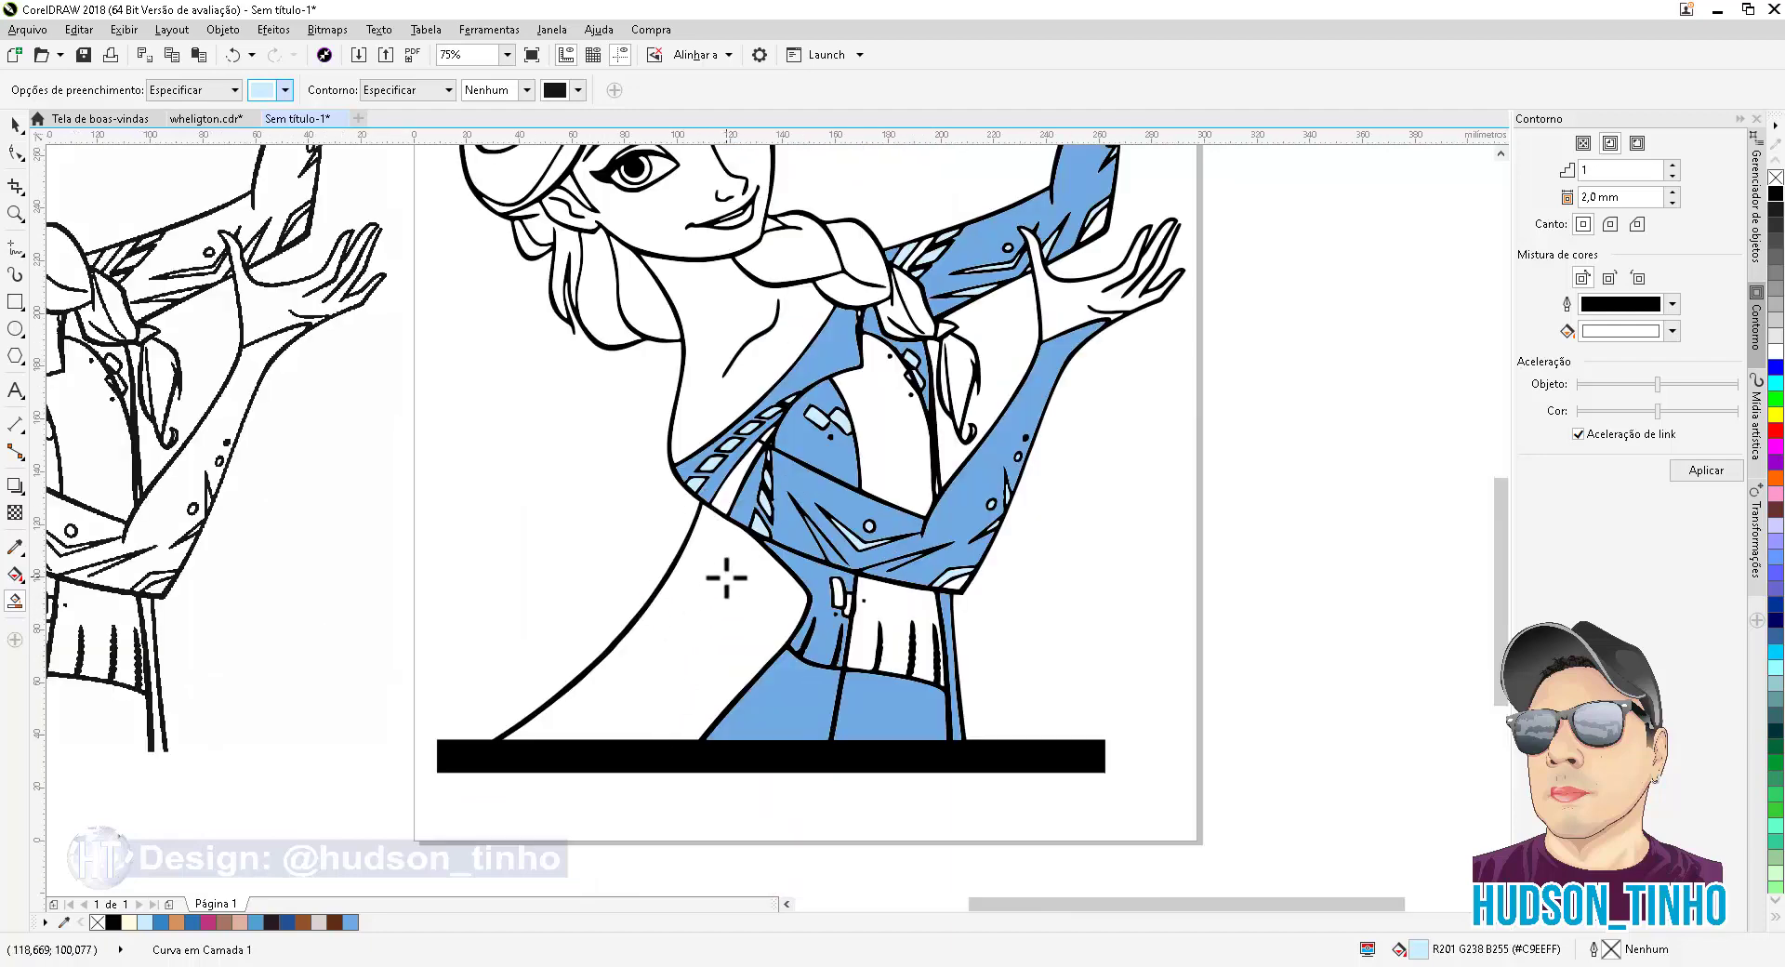
{"action": "left_click", "coordinate": [726, 578]}
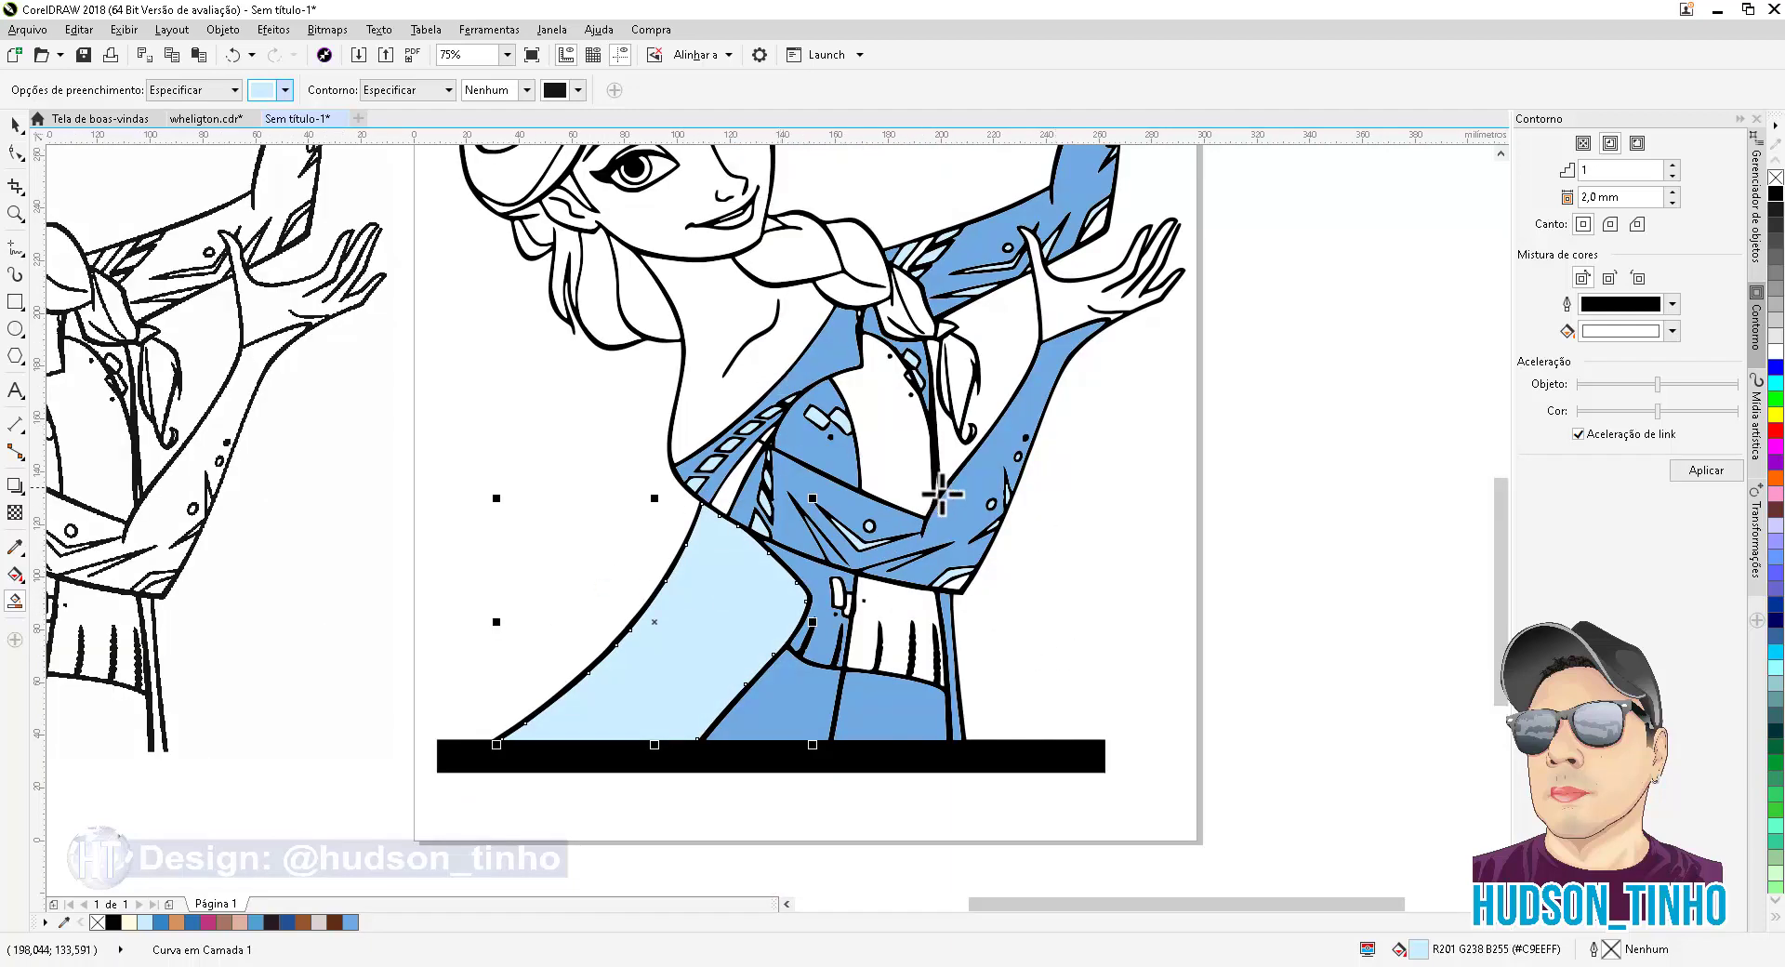
{"action": "scroll", "coordinate": [890, 350], "scroll_direction": "down", "scroll_amount": 1}
{"action": "scroll", "coordinate": [871, 228], "scroll_direction": "up", "scroll_amount": 1}
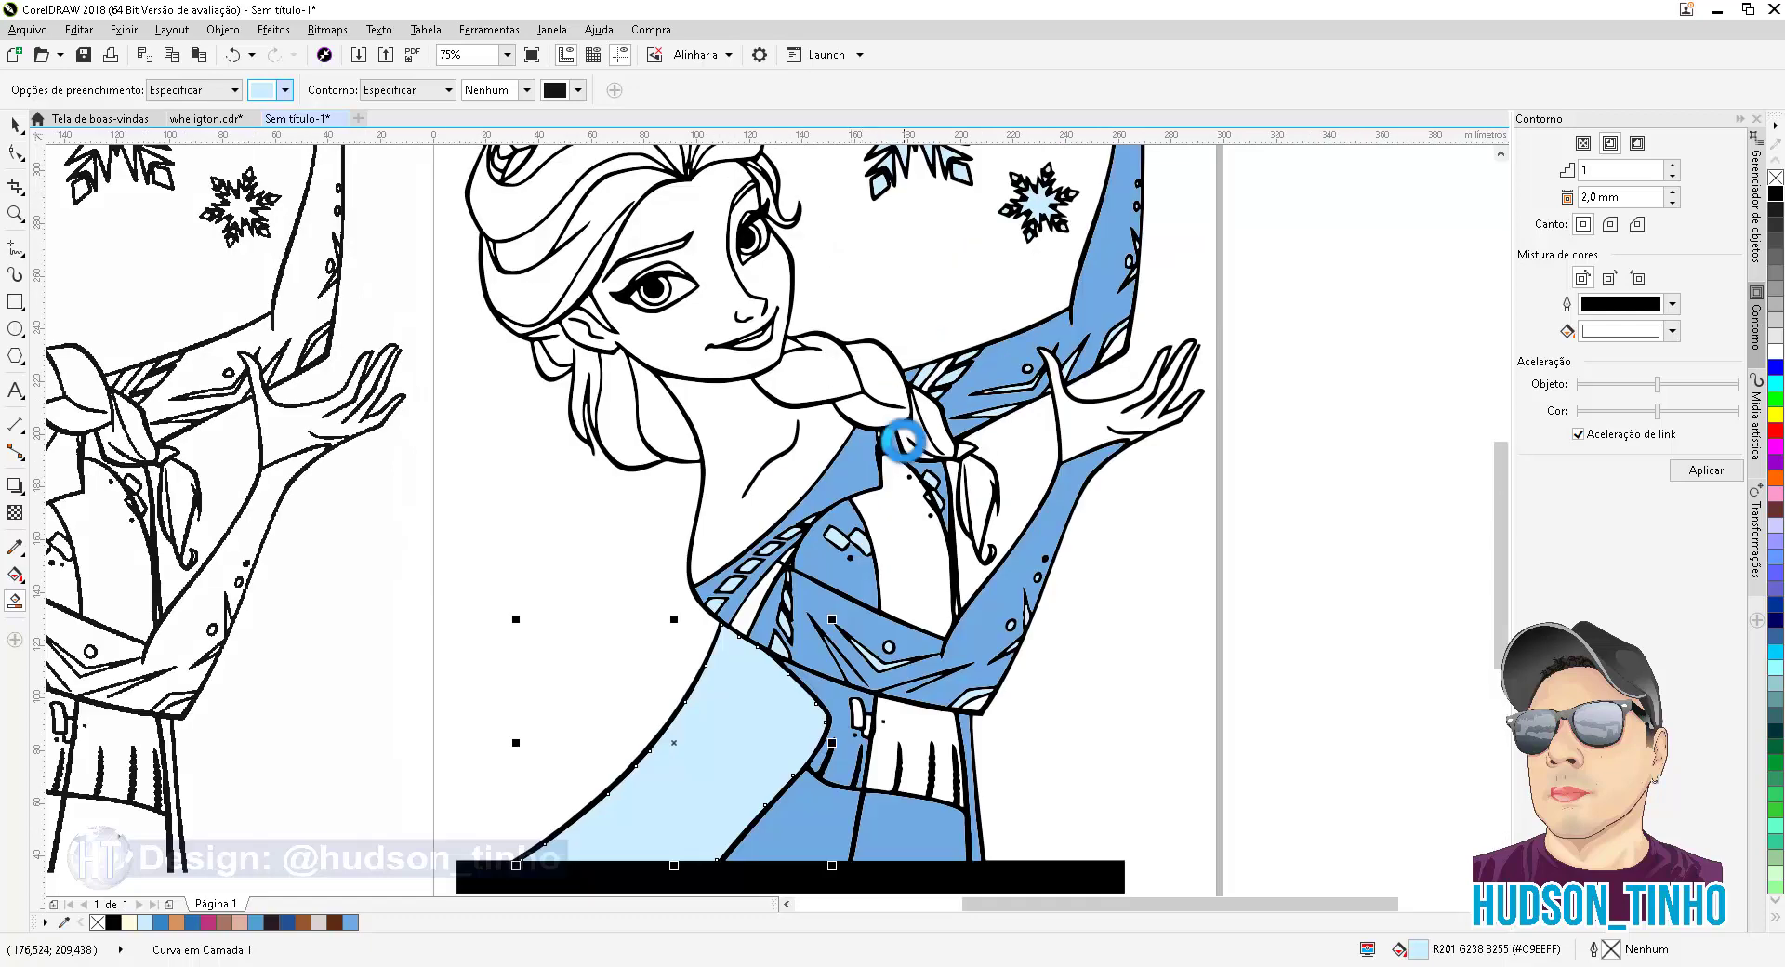
{"action": "scroll", "coordinate": [902, 440], "scroll_direction": "down", "scroll_amount": 1}
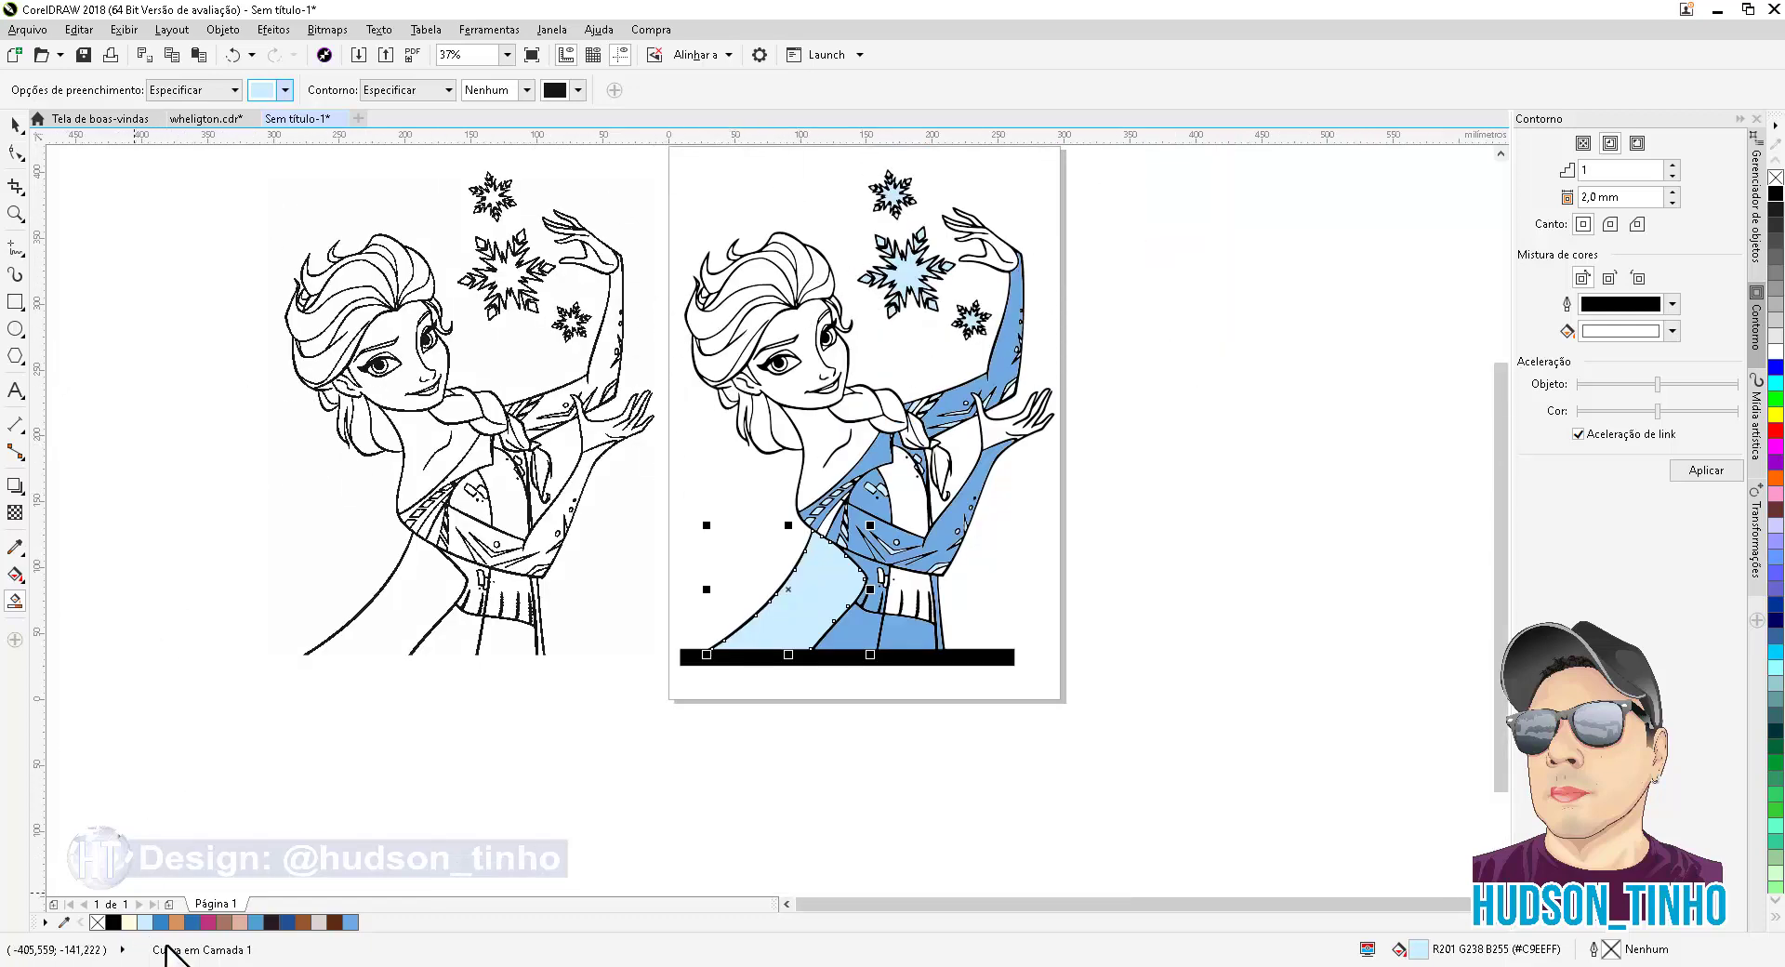
{"action": "left_click", "coordinate": [1772, 478]}
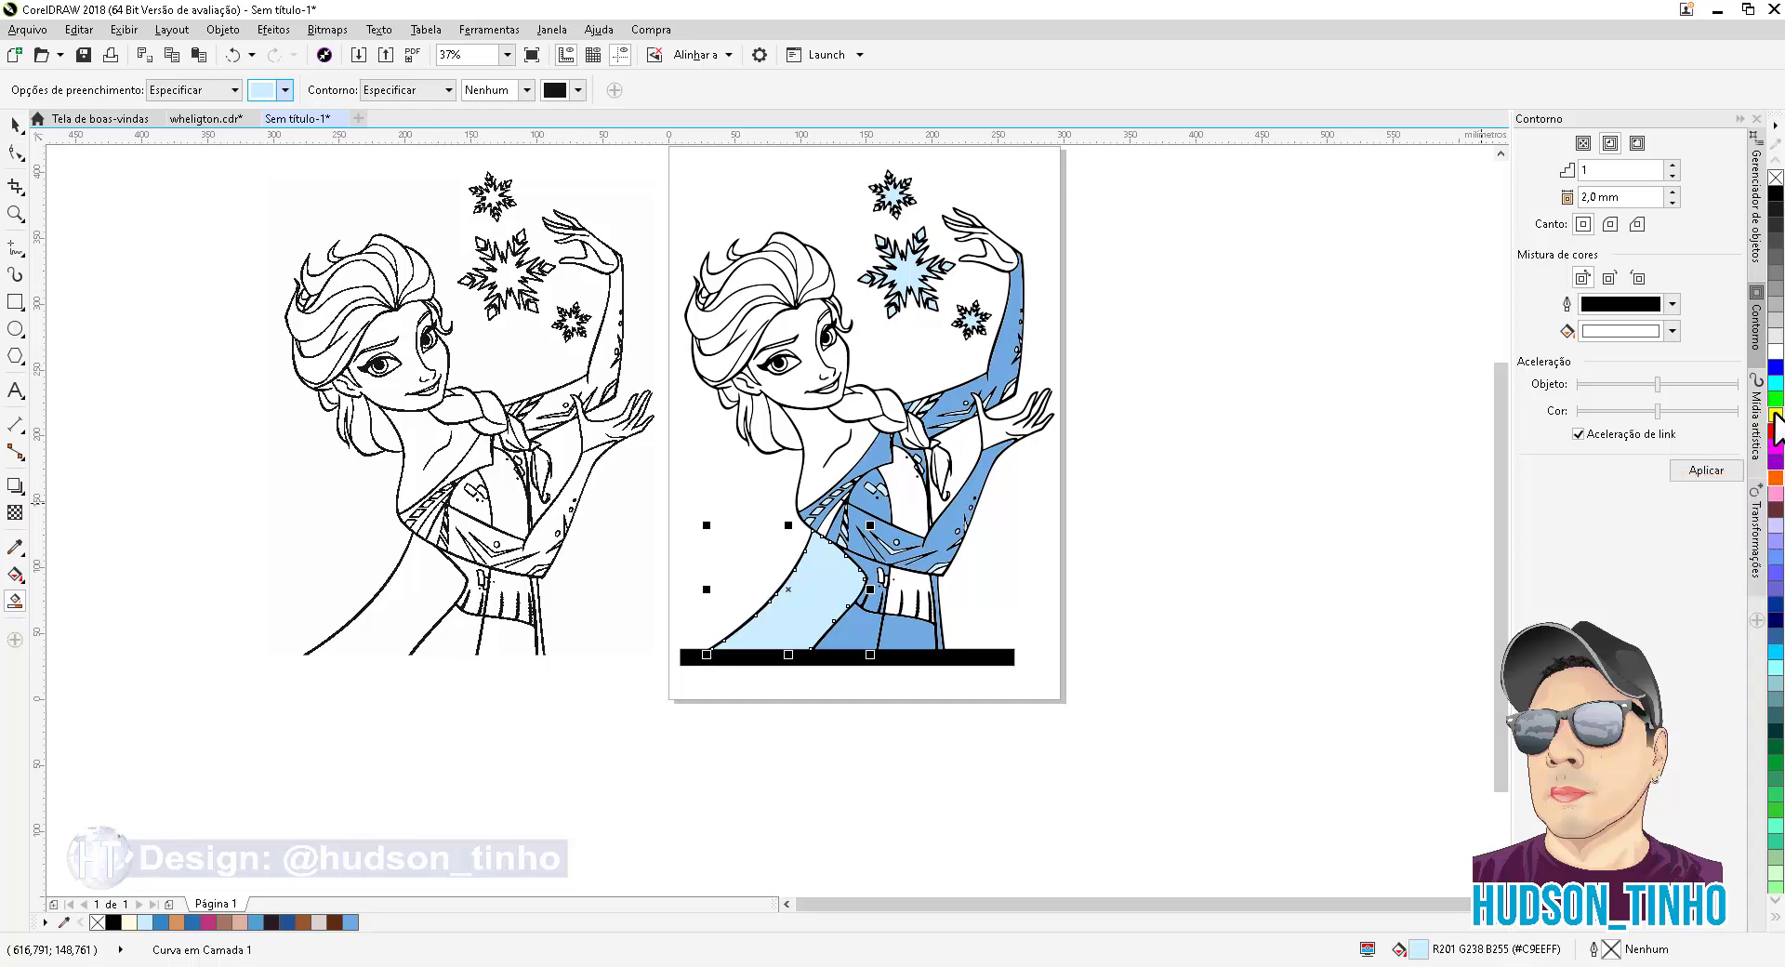
{"action": "left_click", "coordinate": [1774, 414]}
Import caderno-de-desenho-frozen-caderno-de-desenho.jpg and place it beside the page at about 170 × 126 mm, shifting it slightly away from the drawing
{"action": "right_click", "coordinate": [1198, 365]}
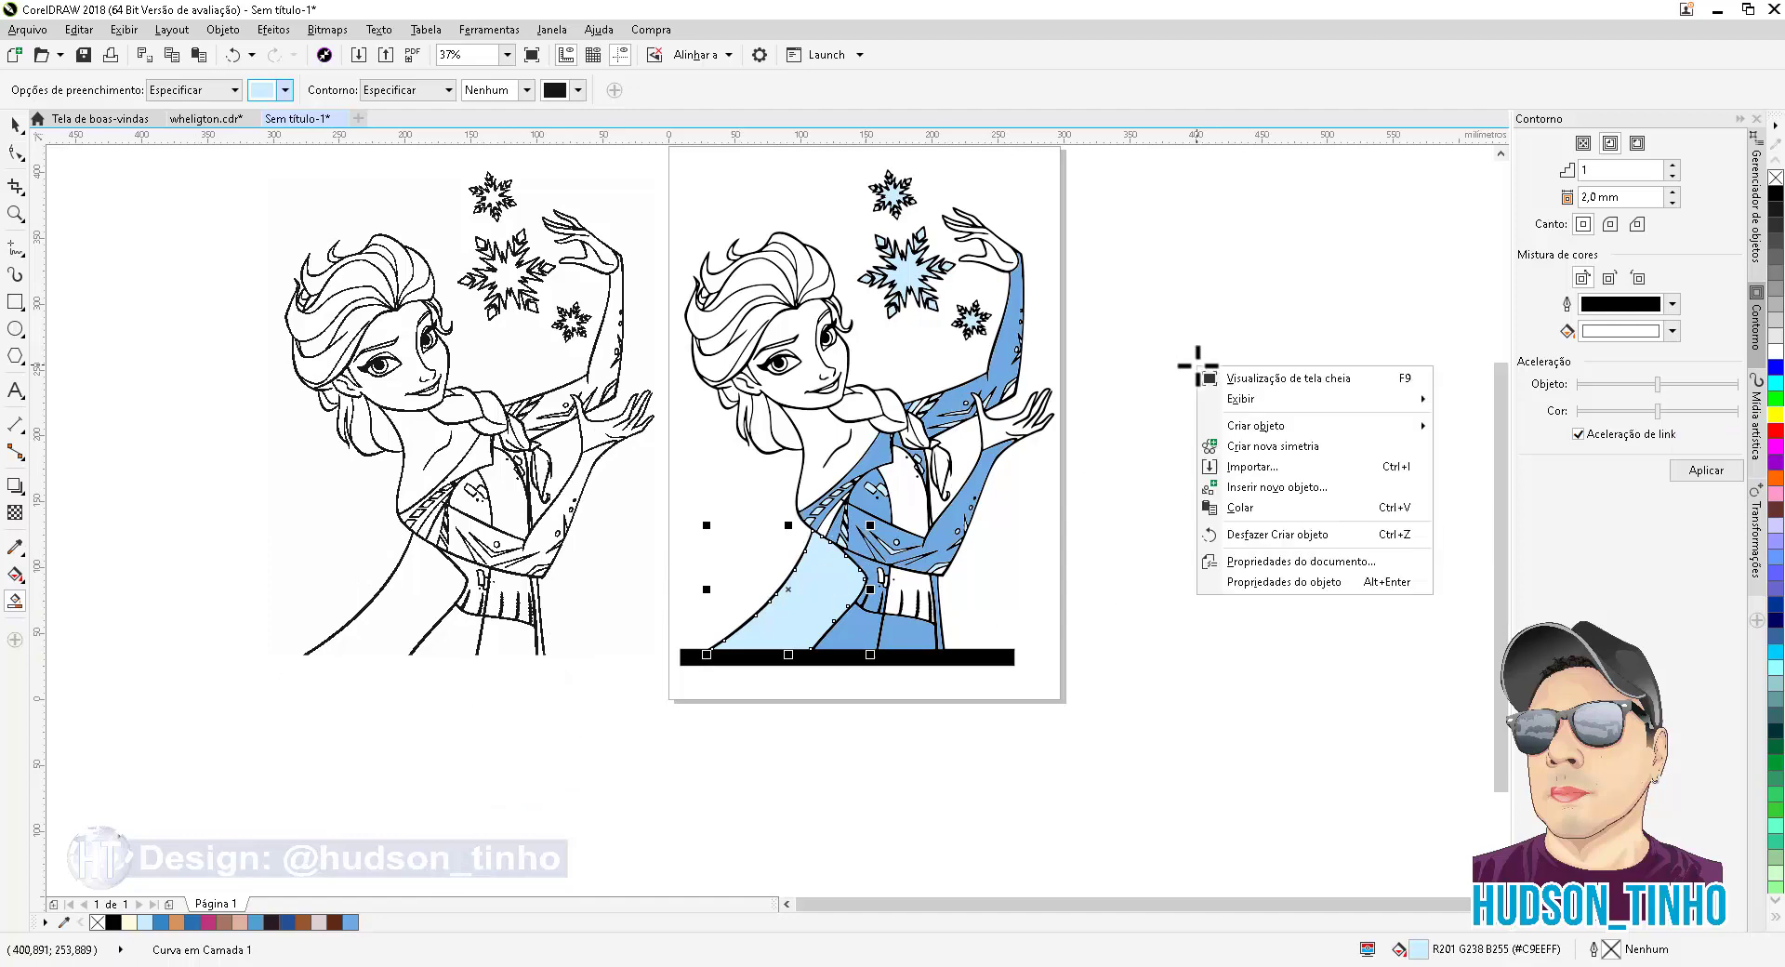
{"action": "left_click", "coordinate": [1250, 465]}
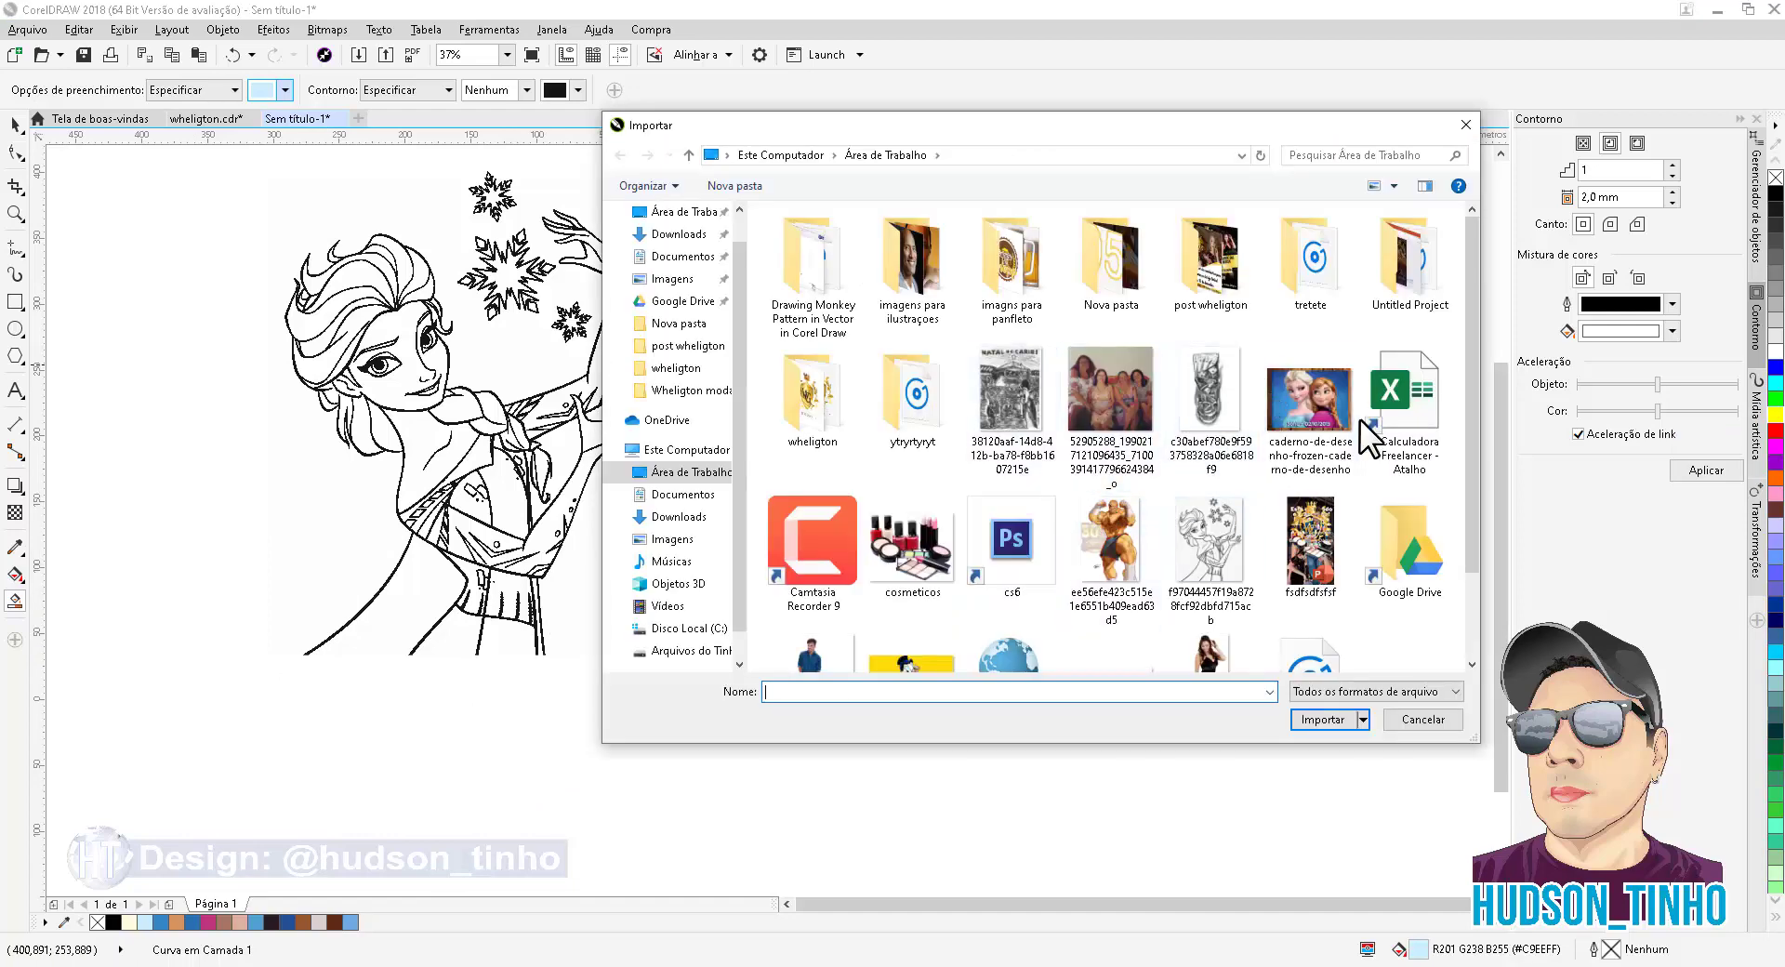
{"action": "left_click", "coordinate": [1302, 391]}
{"action": "left_click", "coordinate": [1313, 718]}
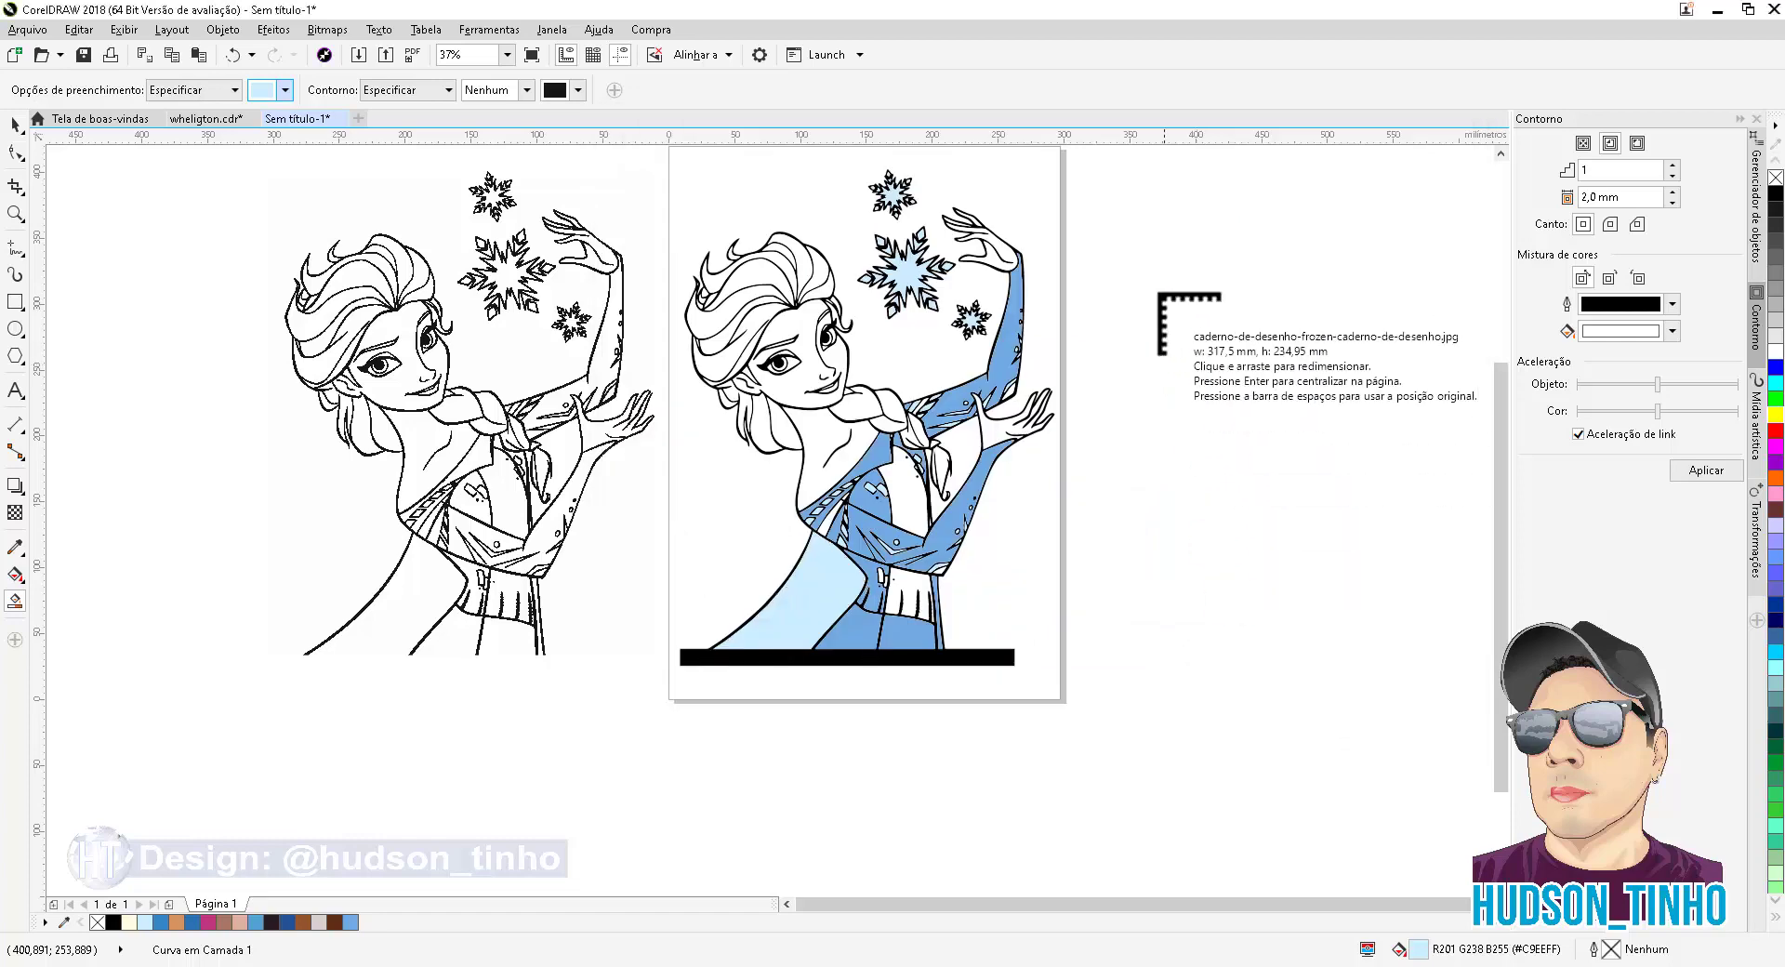
{"action": "left_click_drag", "start_coordinate": [1110, 268], "coordinate": [1344, 445]}
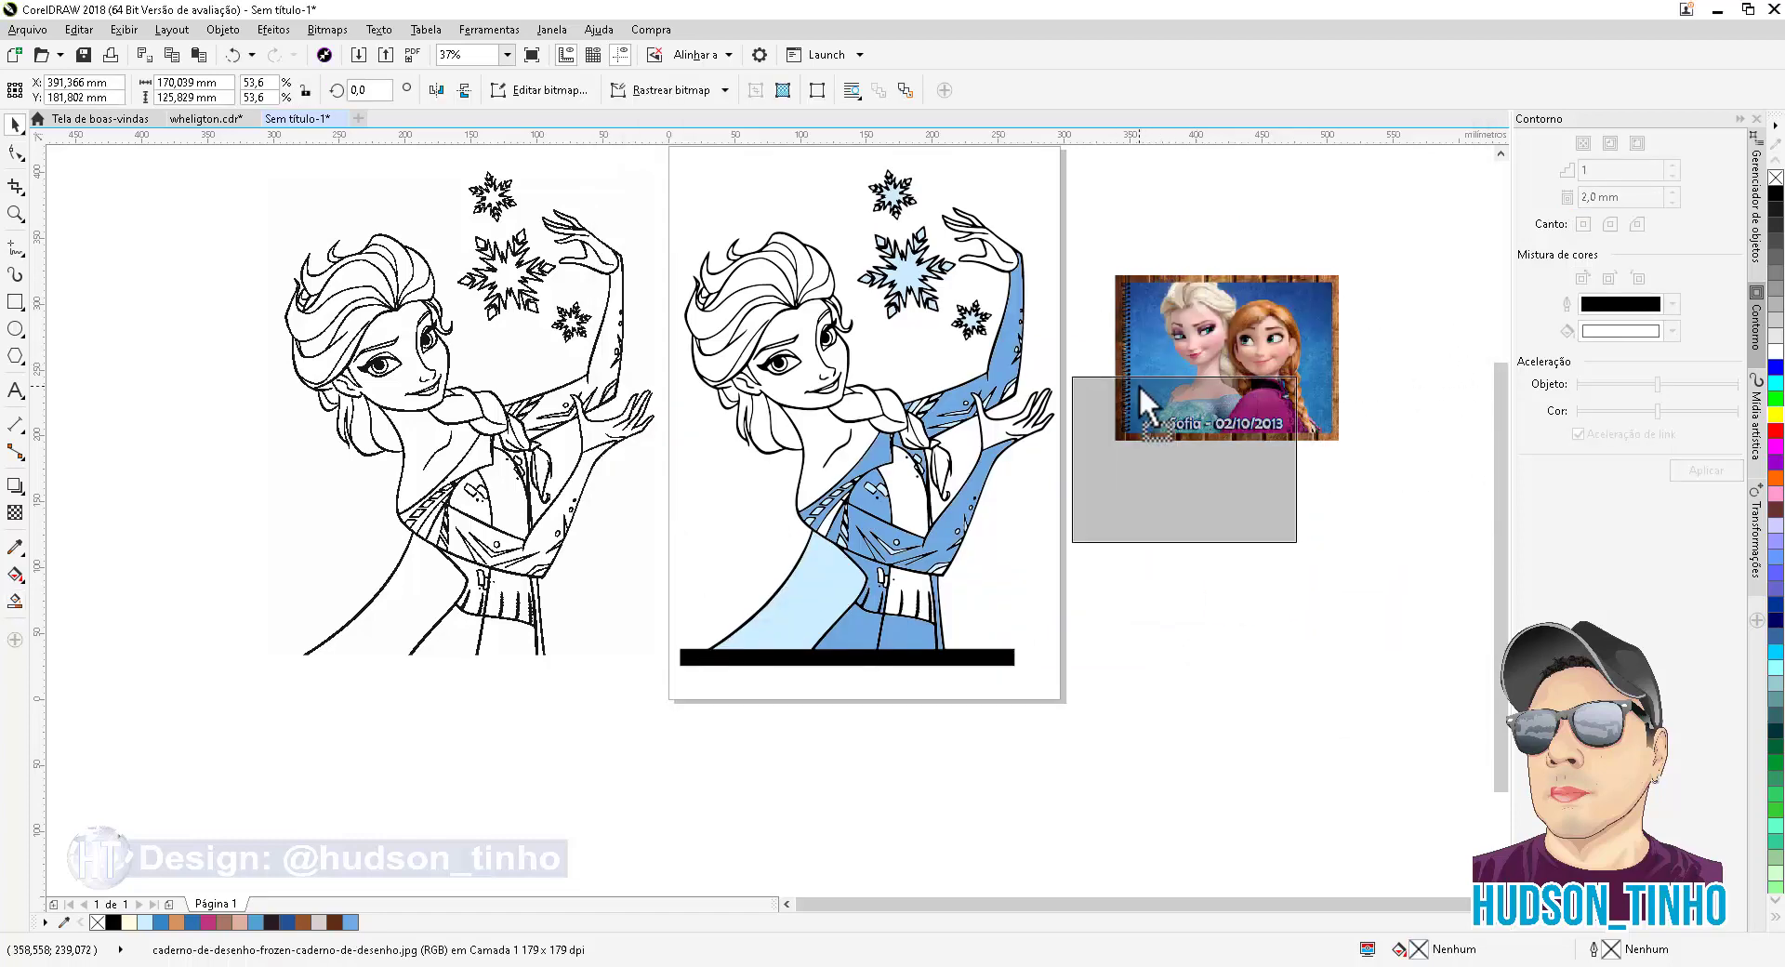
{"action": "scroll", "coordinate": [1140, 383], "scroll_direction": "up", "scroll_amount": 2}
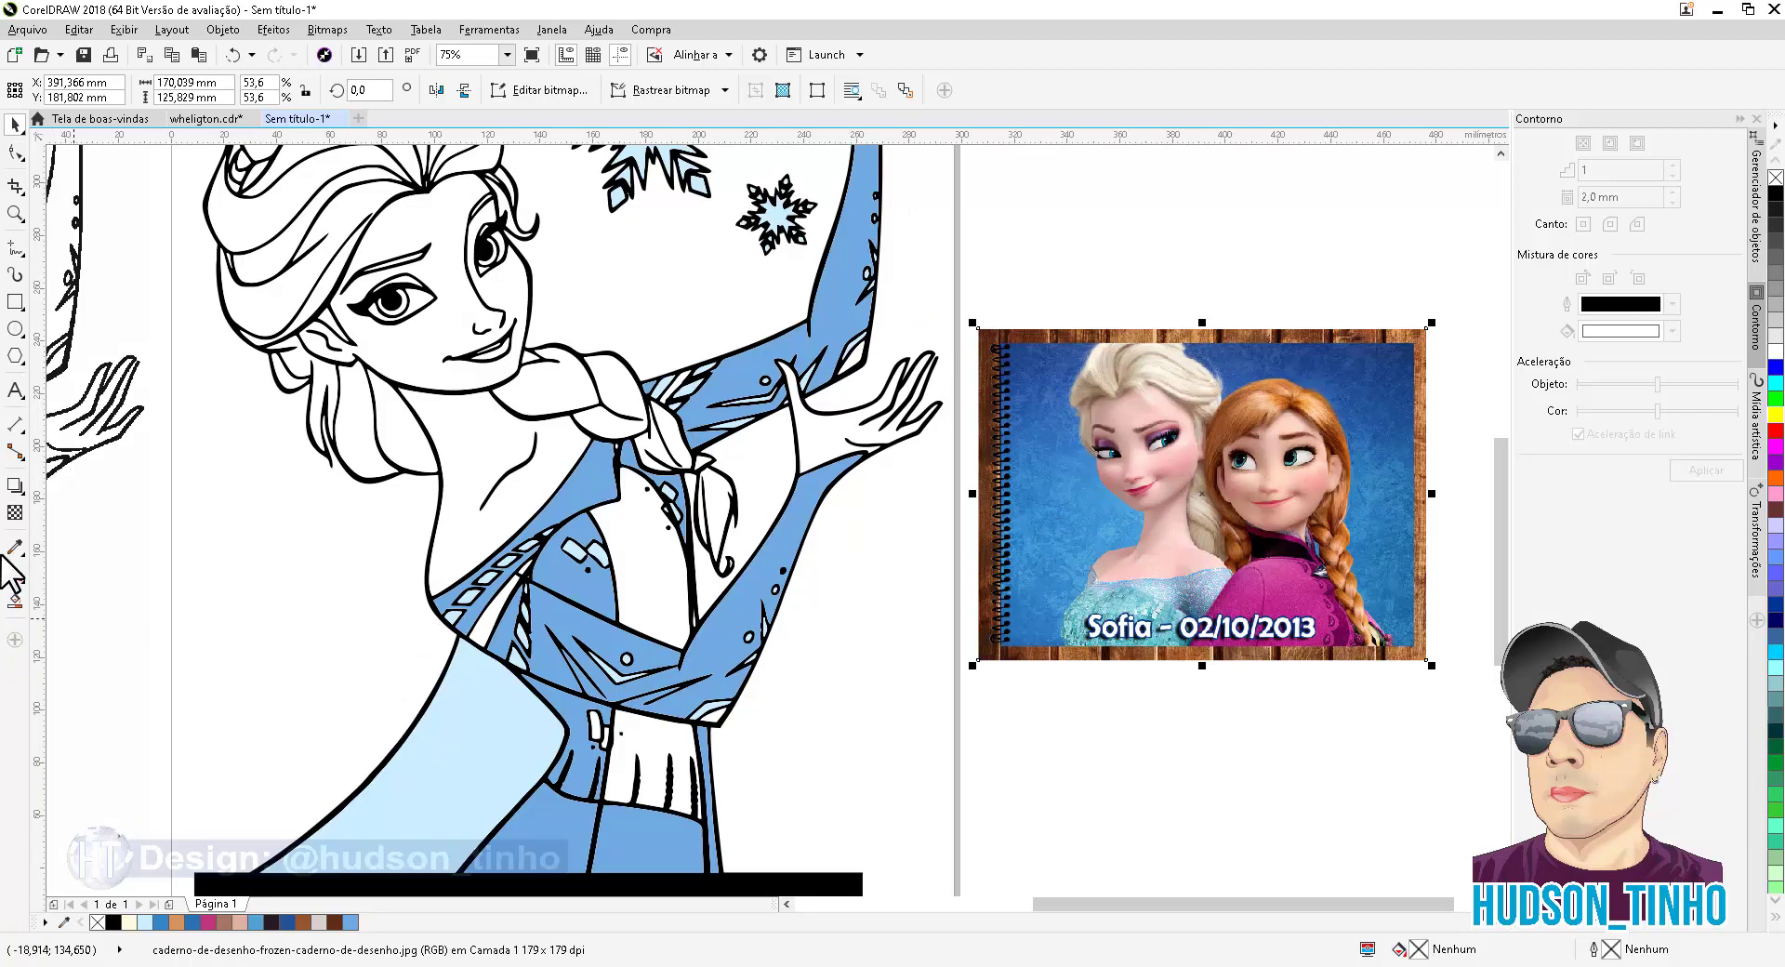
{"action": "left_click_drag", "start_coordinate": [1194, 422], "coordinate": [1221, 412]}
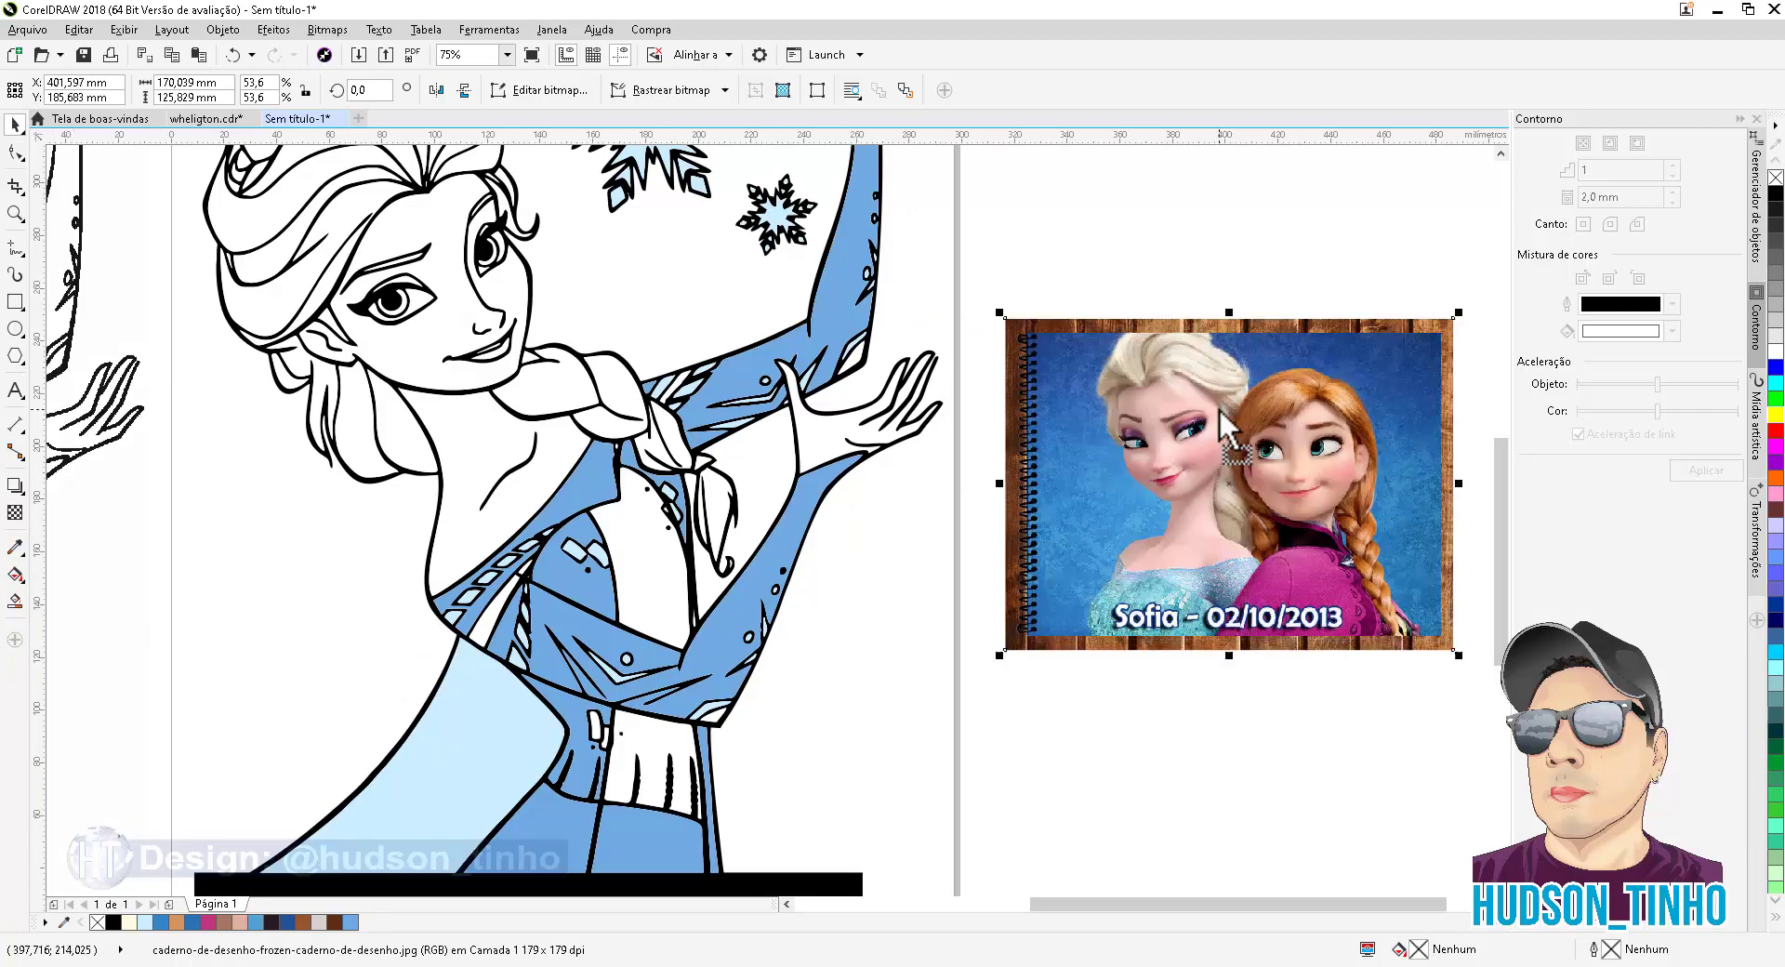
Sample the skin tone #FDE0DC from the blonde woman's face in the reference picture and add it to the palette
{"action": "left_click", "coordinate": [14, 548]}
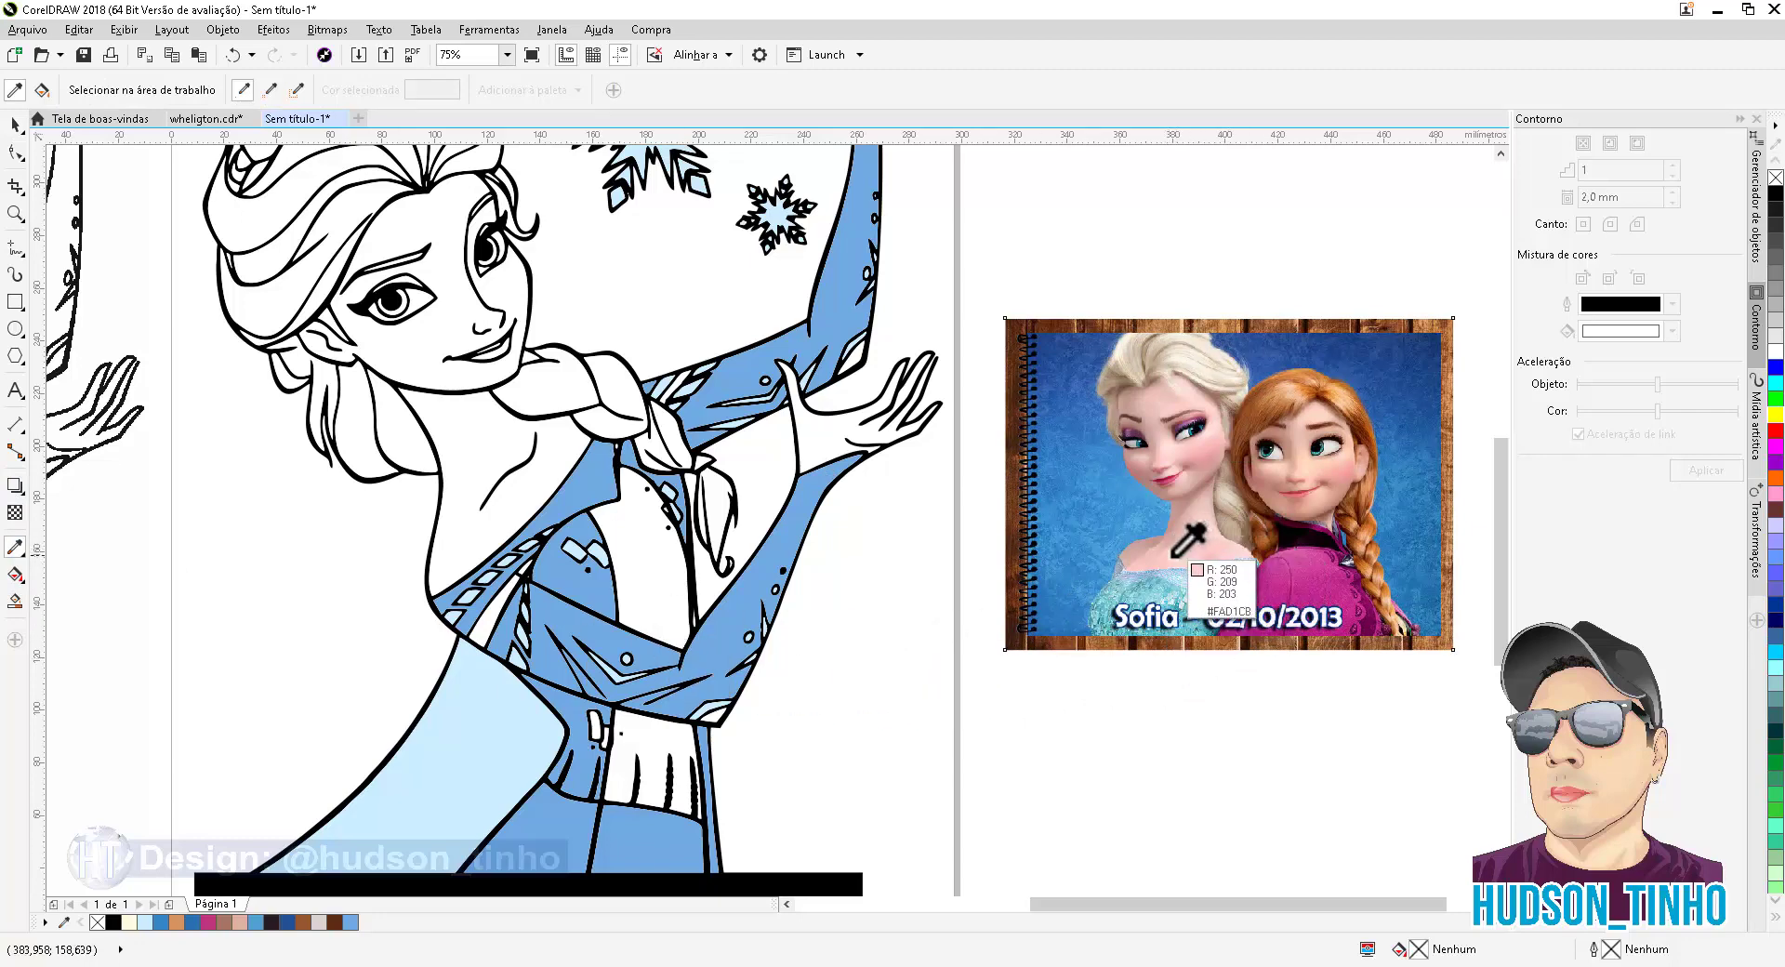
{"action": "left_click", "coordinate": [1170, 442]}
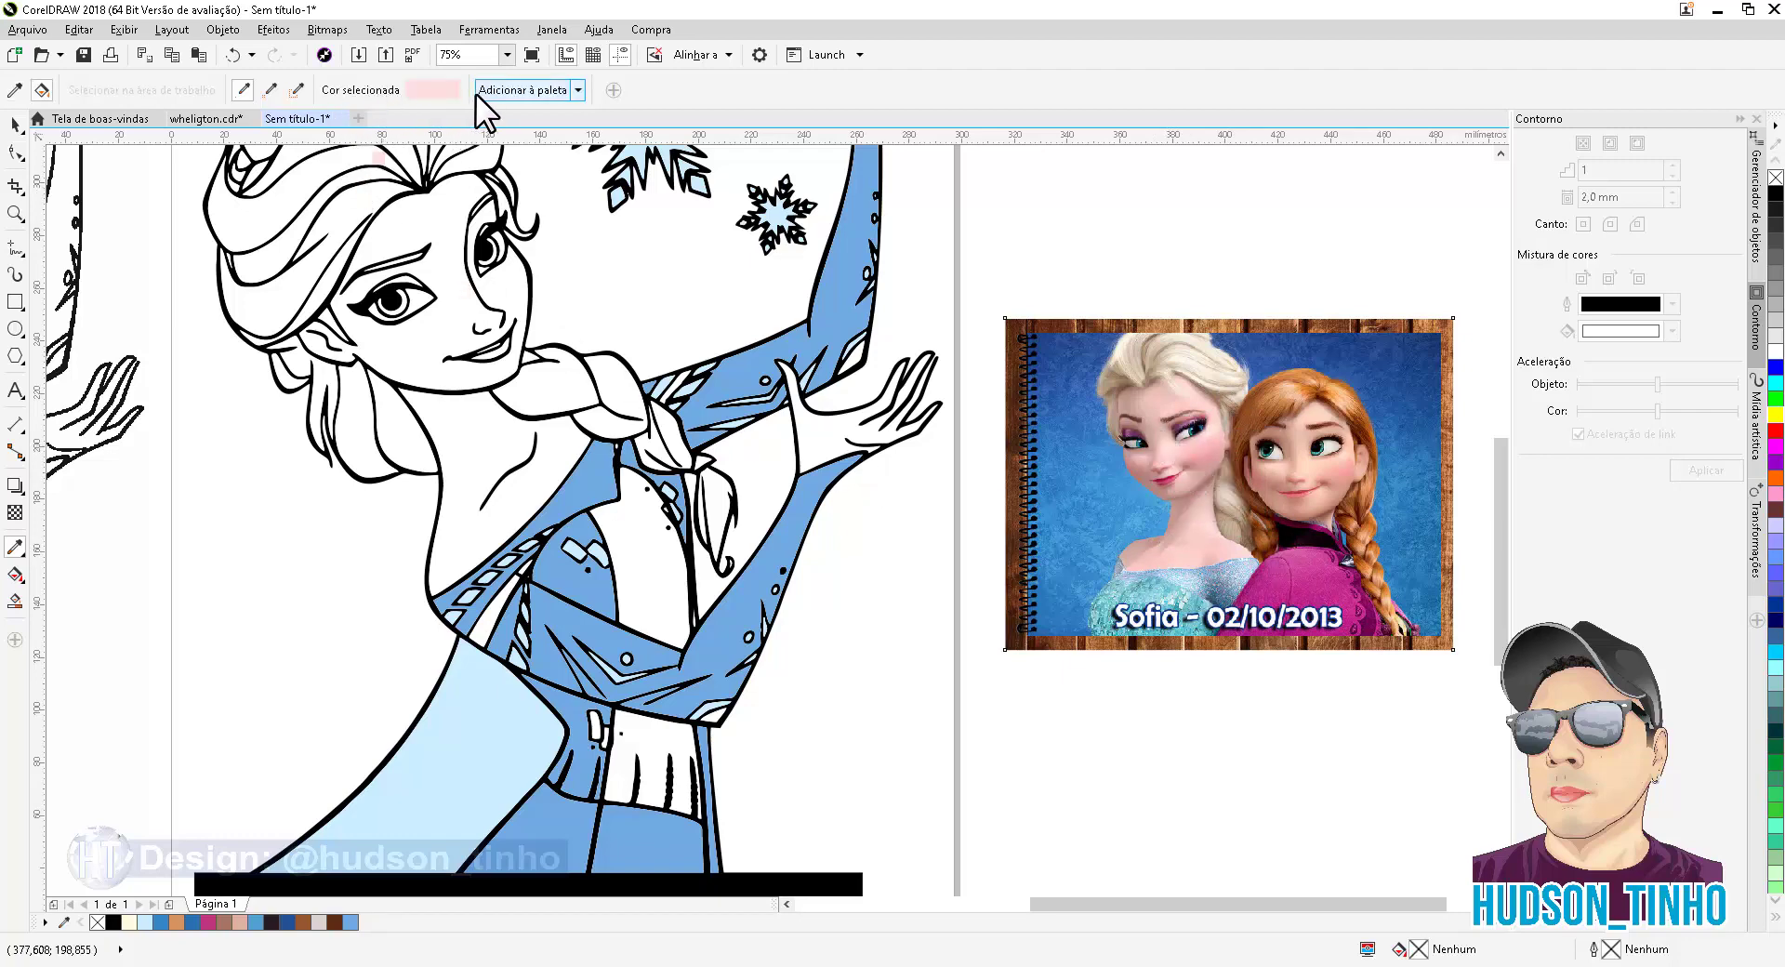
{"action": "left_click", "coordinate": [505, 89]}
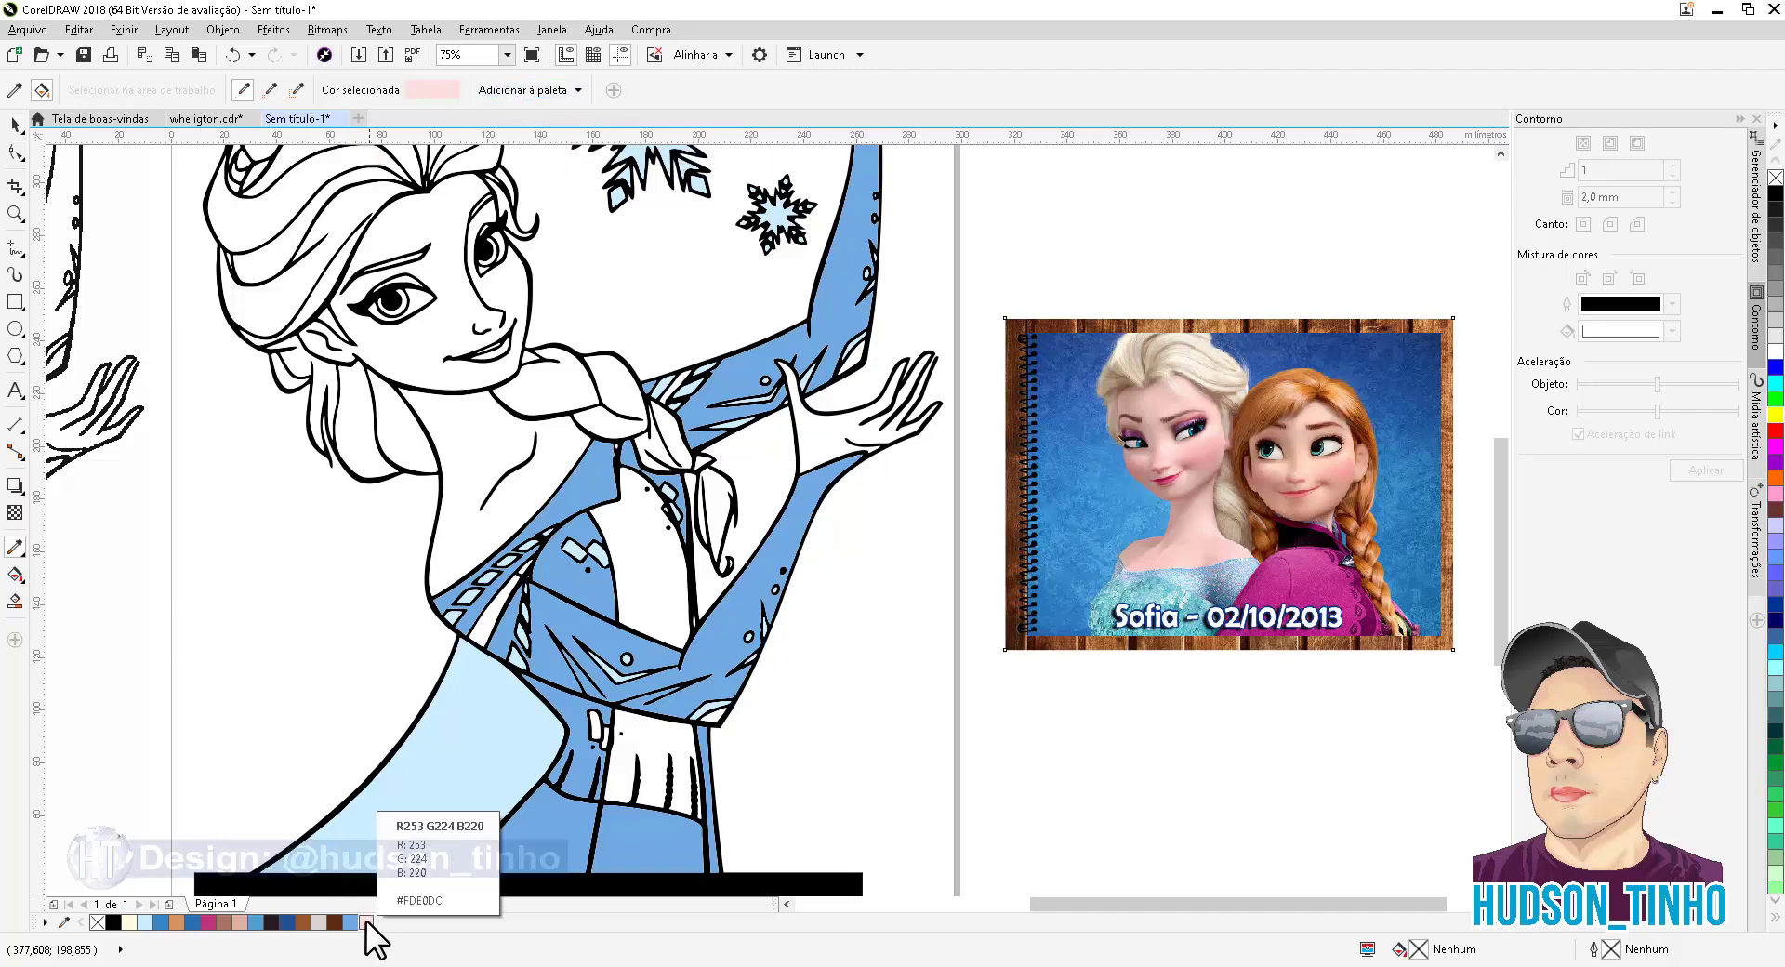
Set the Smart Fill color to the sampled skin tone, lightened to #FFF4F2
{"action": "left_click", "coordinate": [13, 600]}
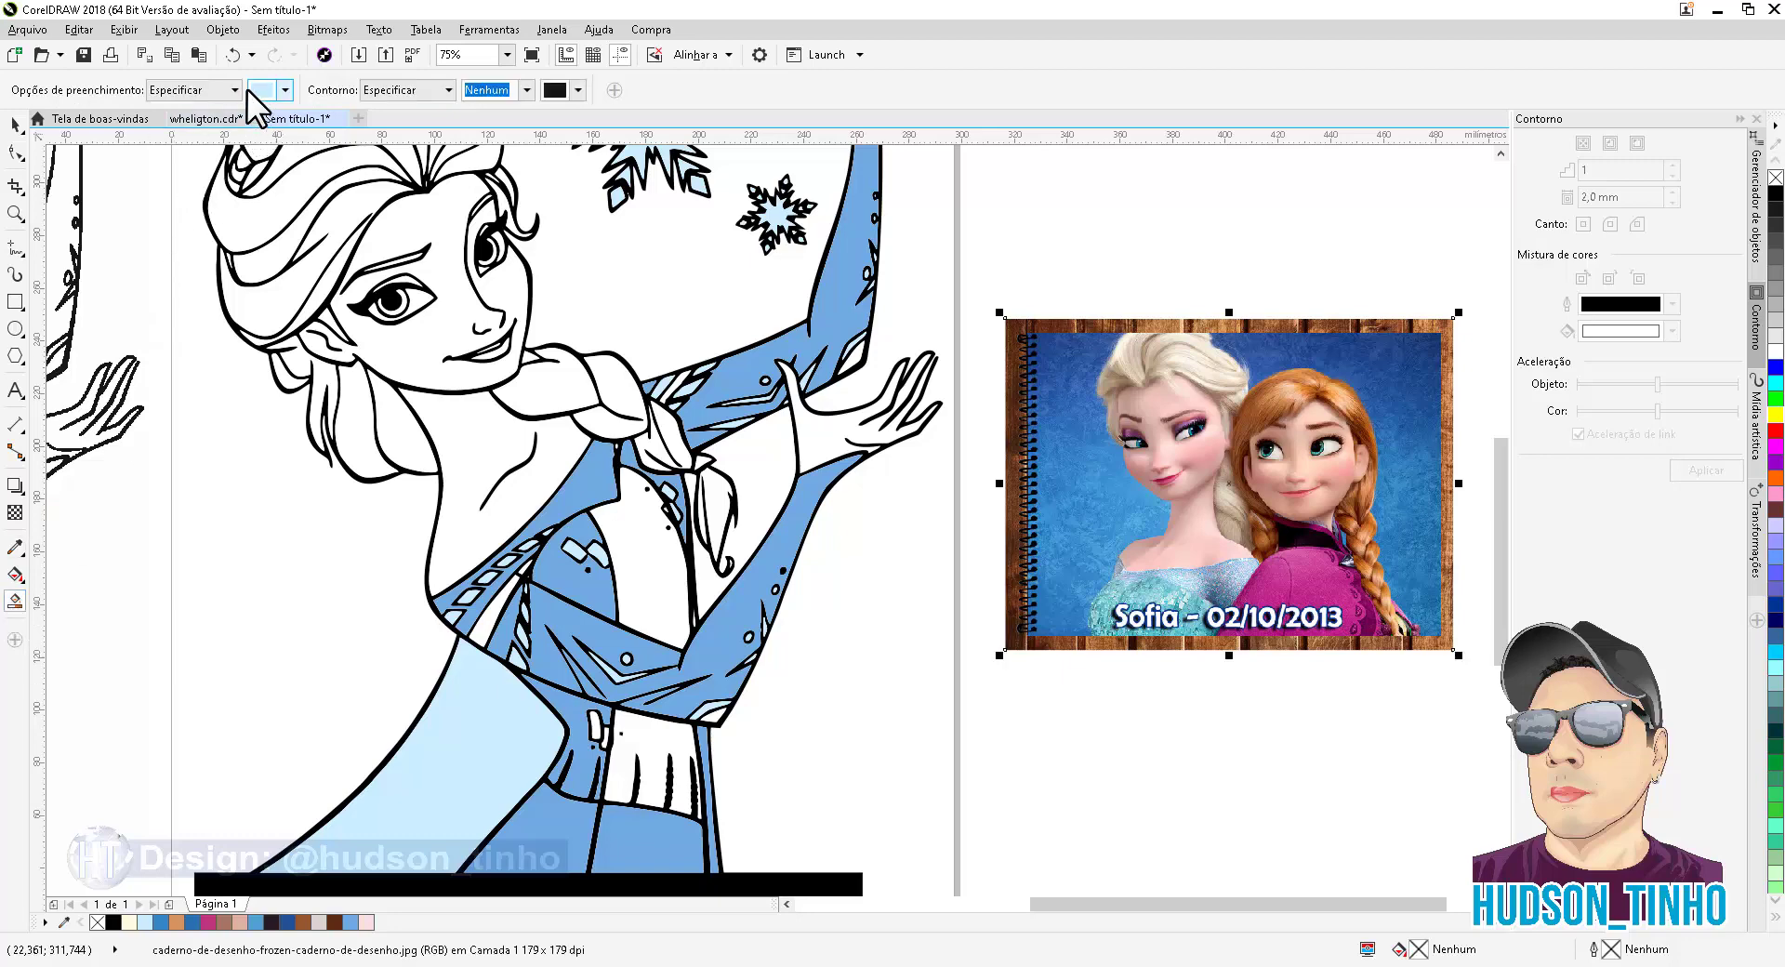
{"action": "left_click", "coordinate": [286, 89]}
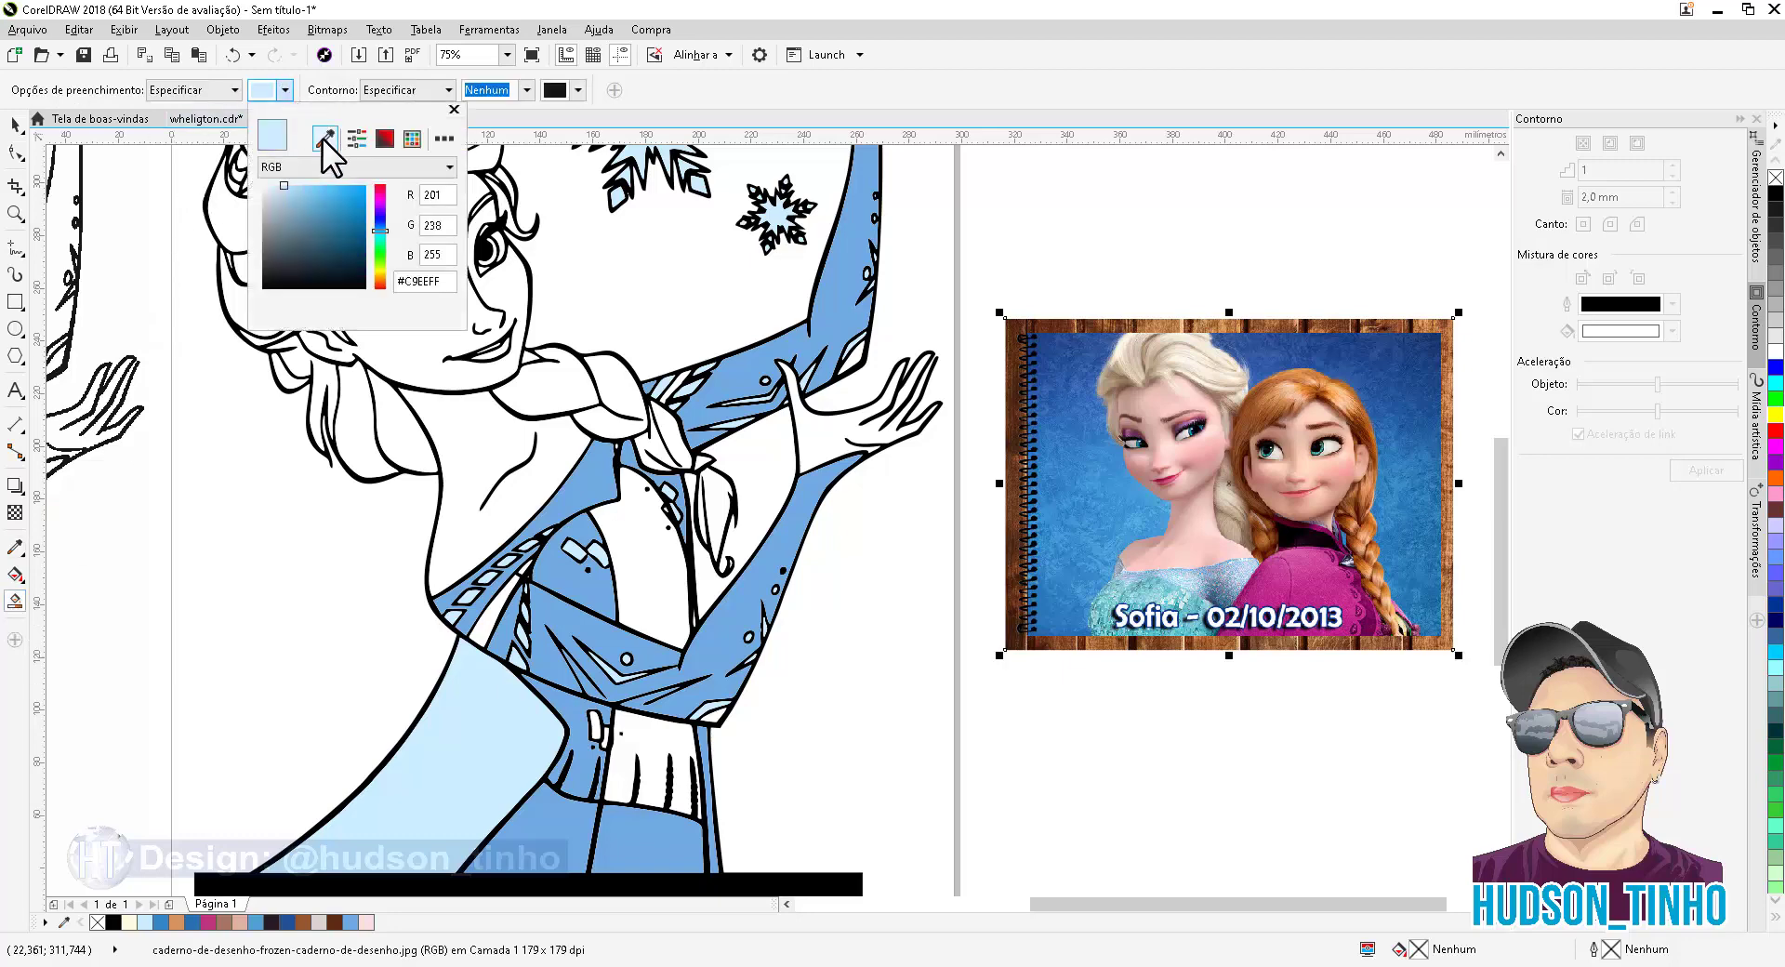
{"action": "left_click", "coordinate": [323, 138]}
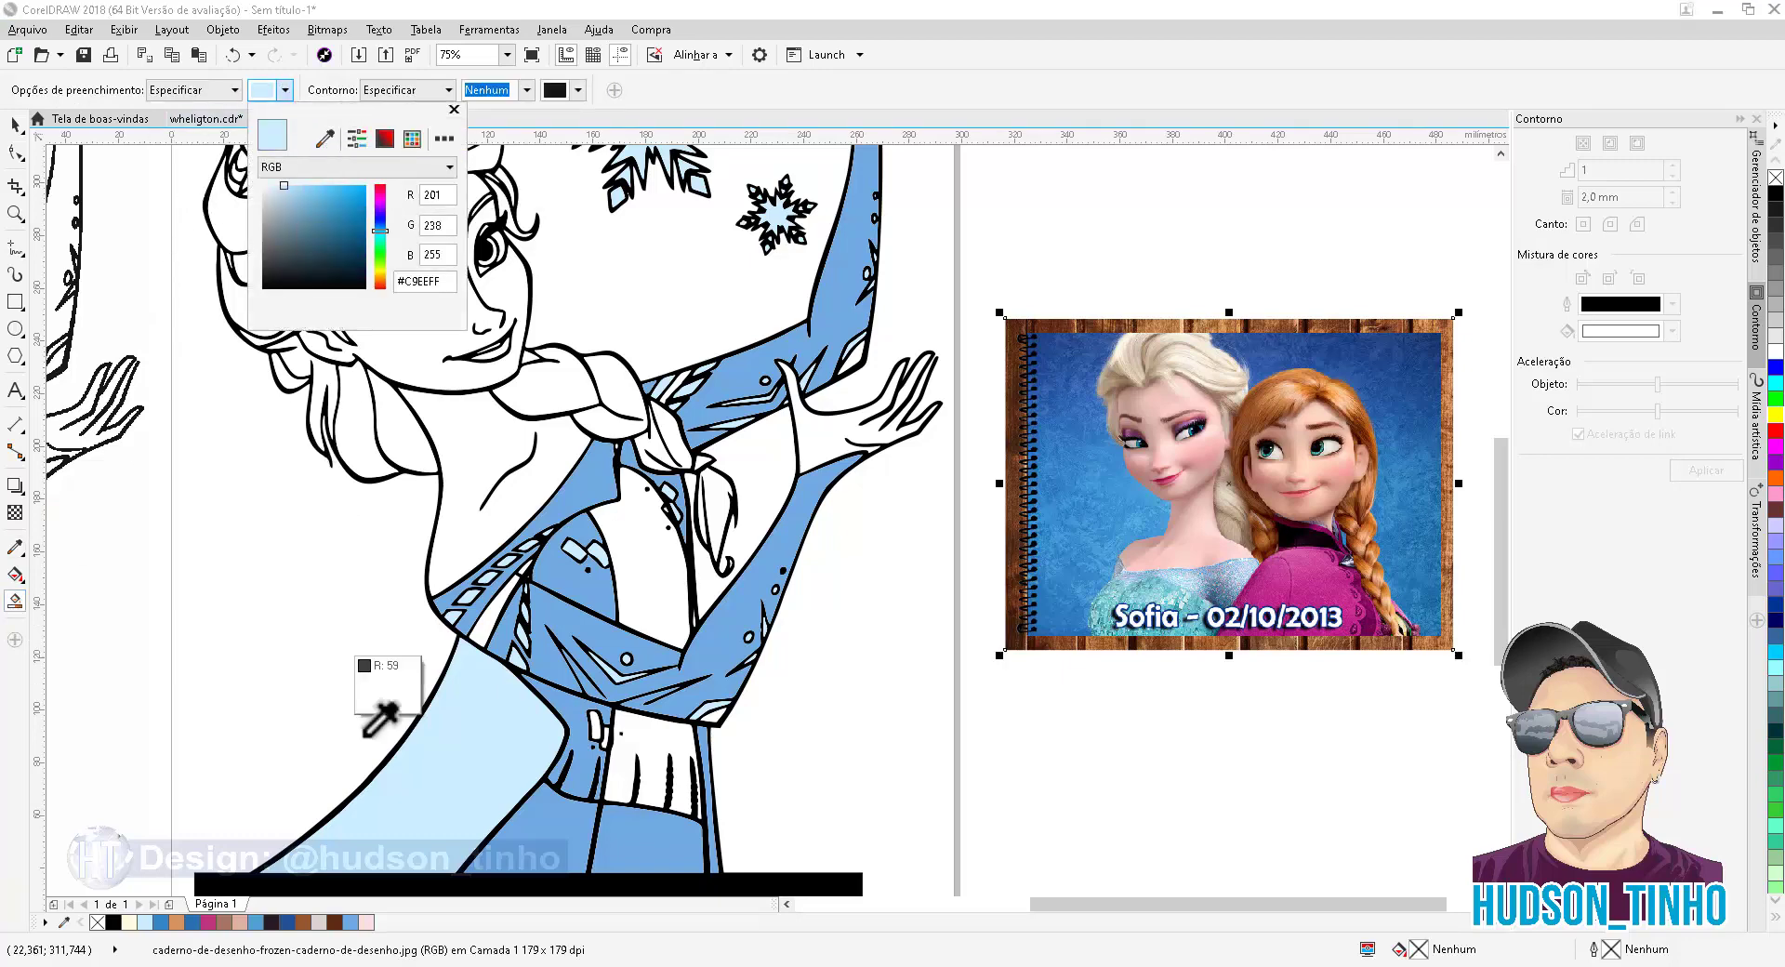
{"action": "left_click", "coordinate": [368, 919]}
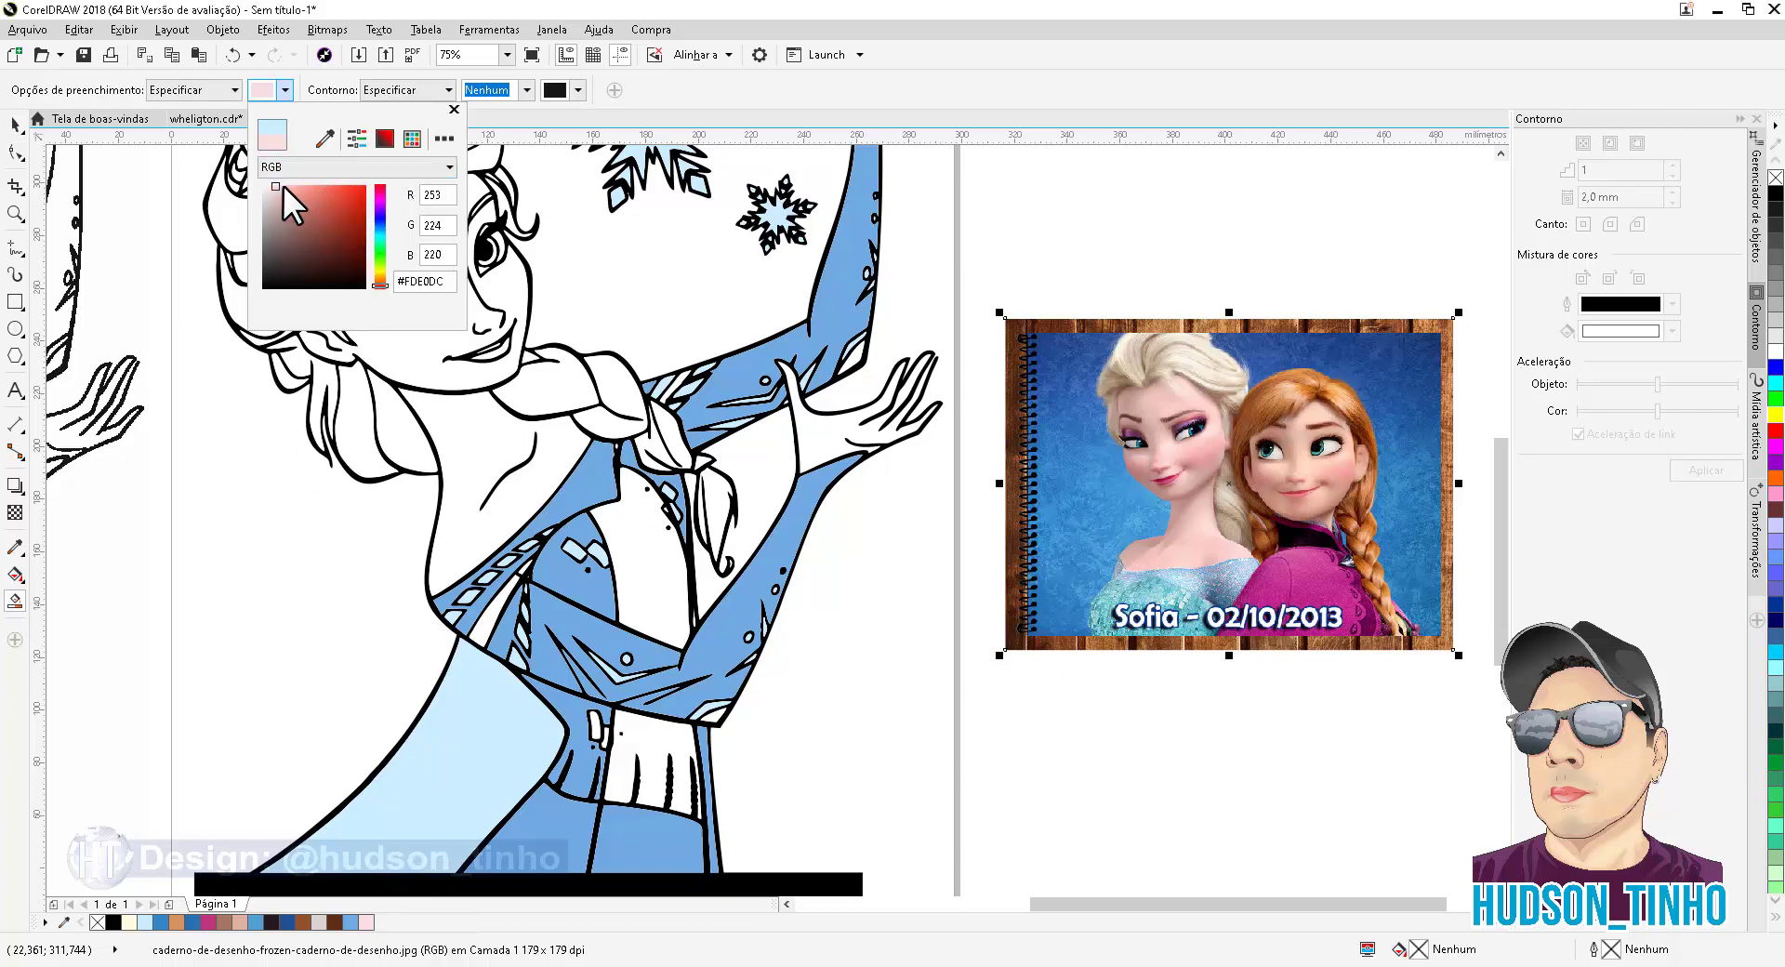
{"action": "left_click", "coordinate": [271, 189]}
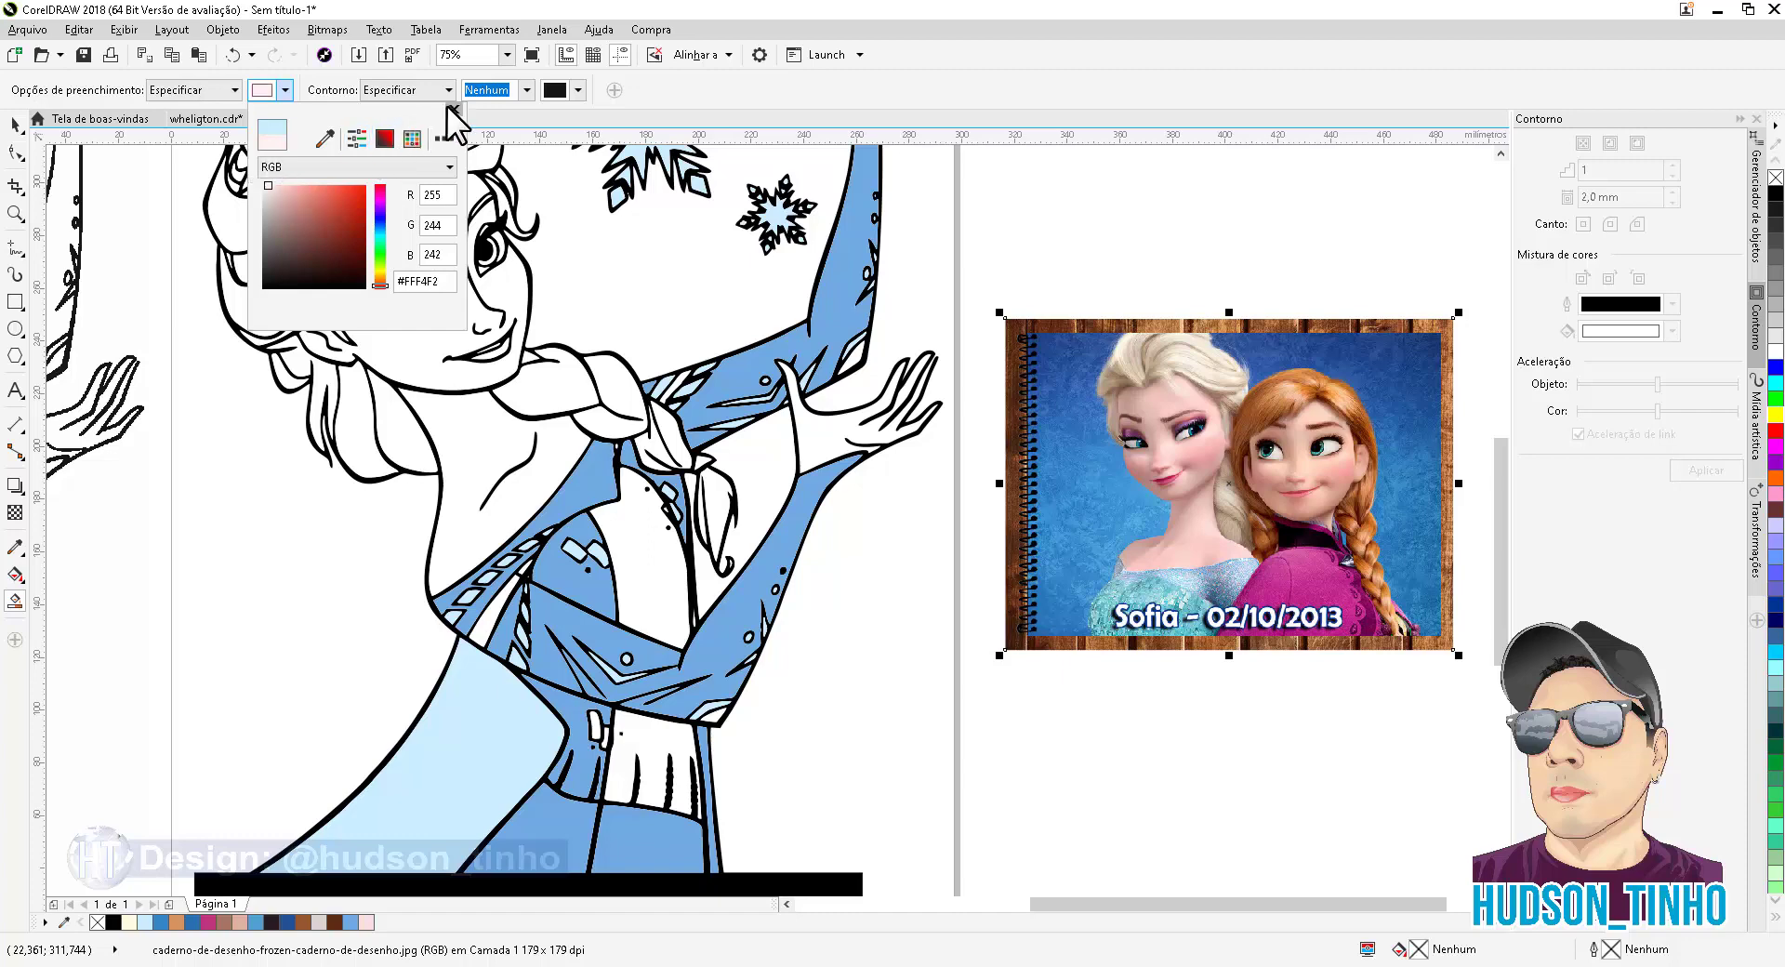
Smart-fill the drawing's face and the neck and shoulder area with the pale skin tone
{"action": "left_click", "coordinate": [420, 370]}
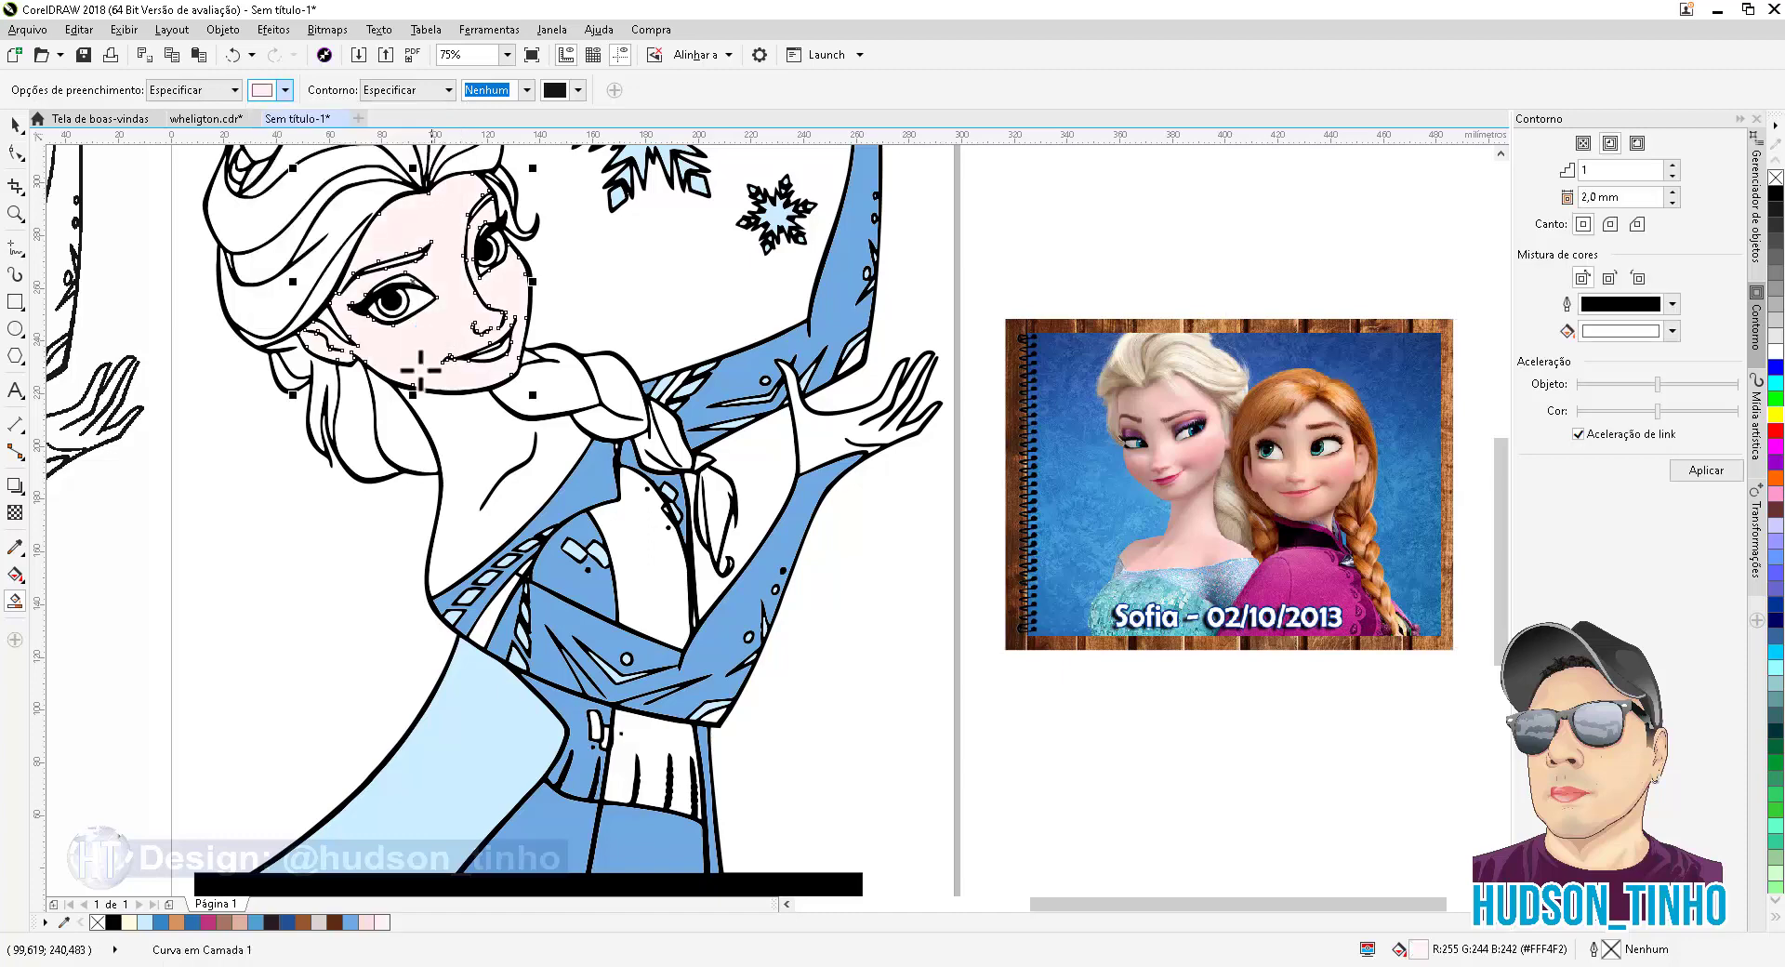
{"action": "left_click", "coordinate": [486, 462]}
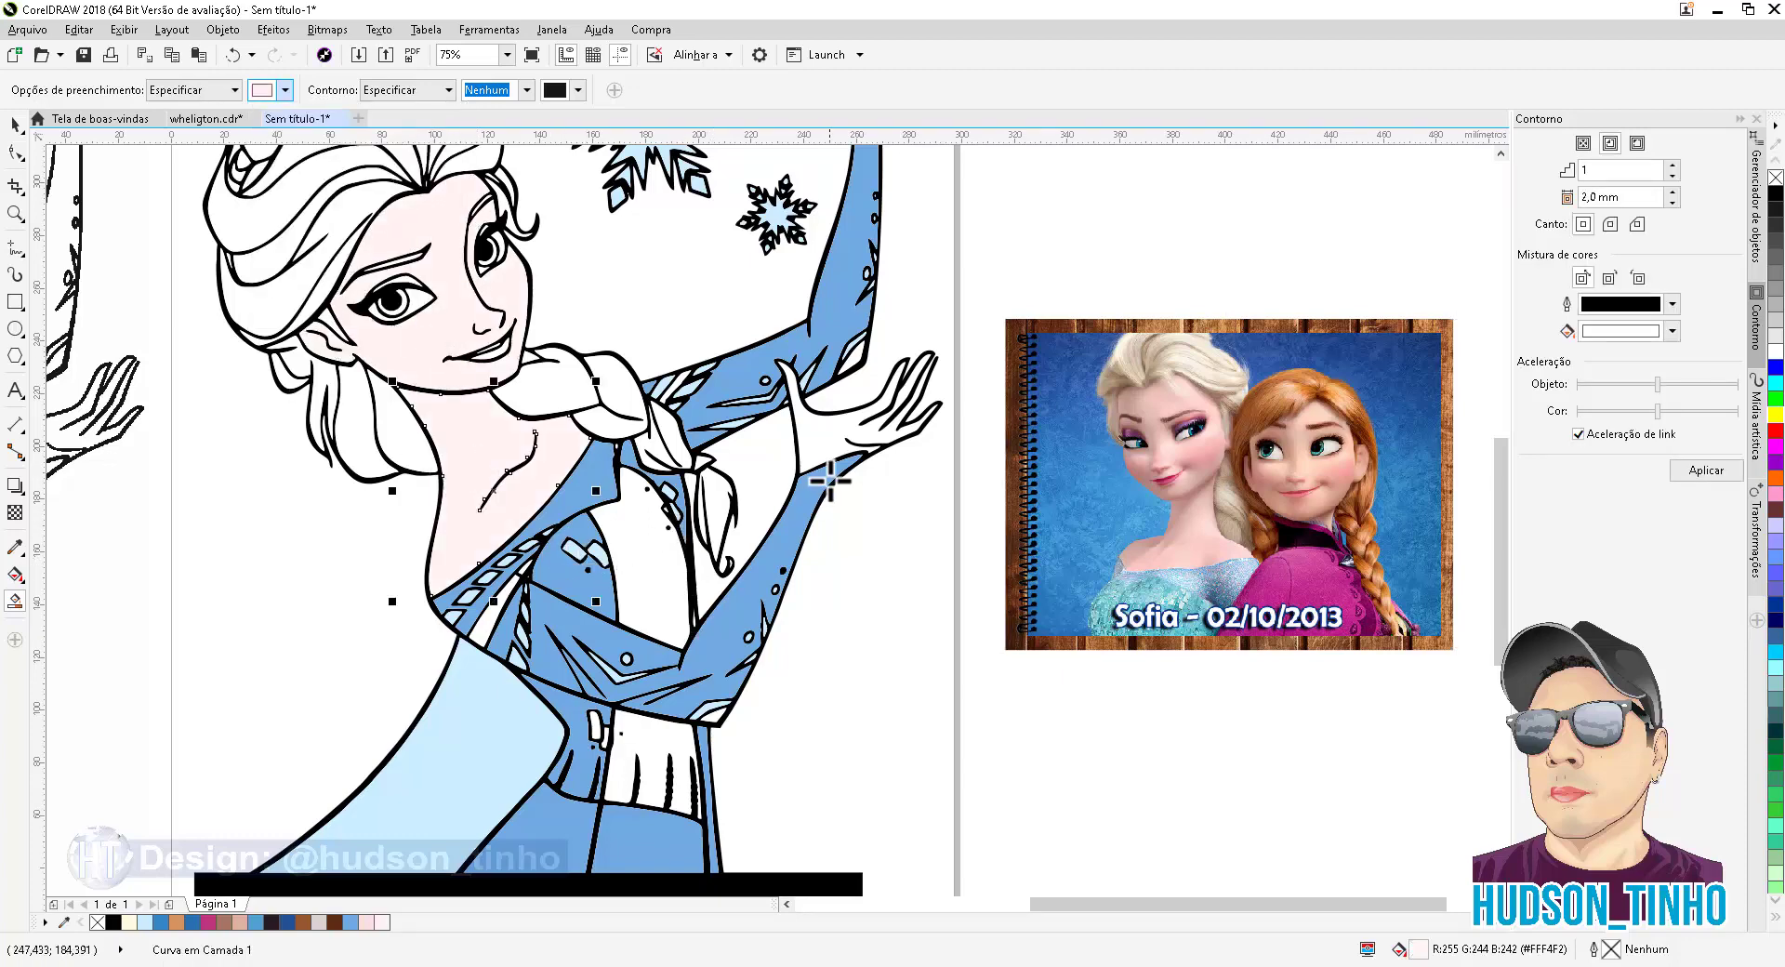
Try to smart-fill the open lower hand with the pale skin tone and undo the fill
{"action": "left_click", "coordinate": [838, 434]}
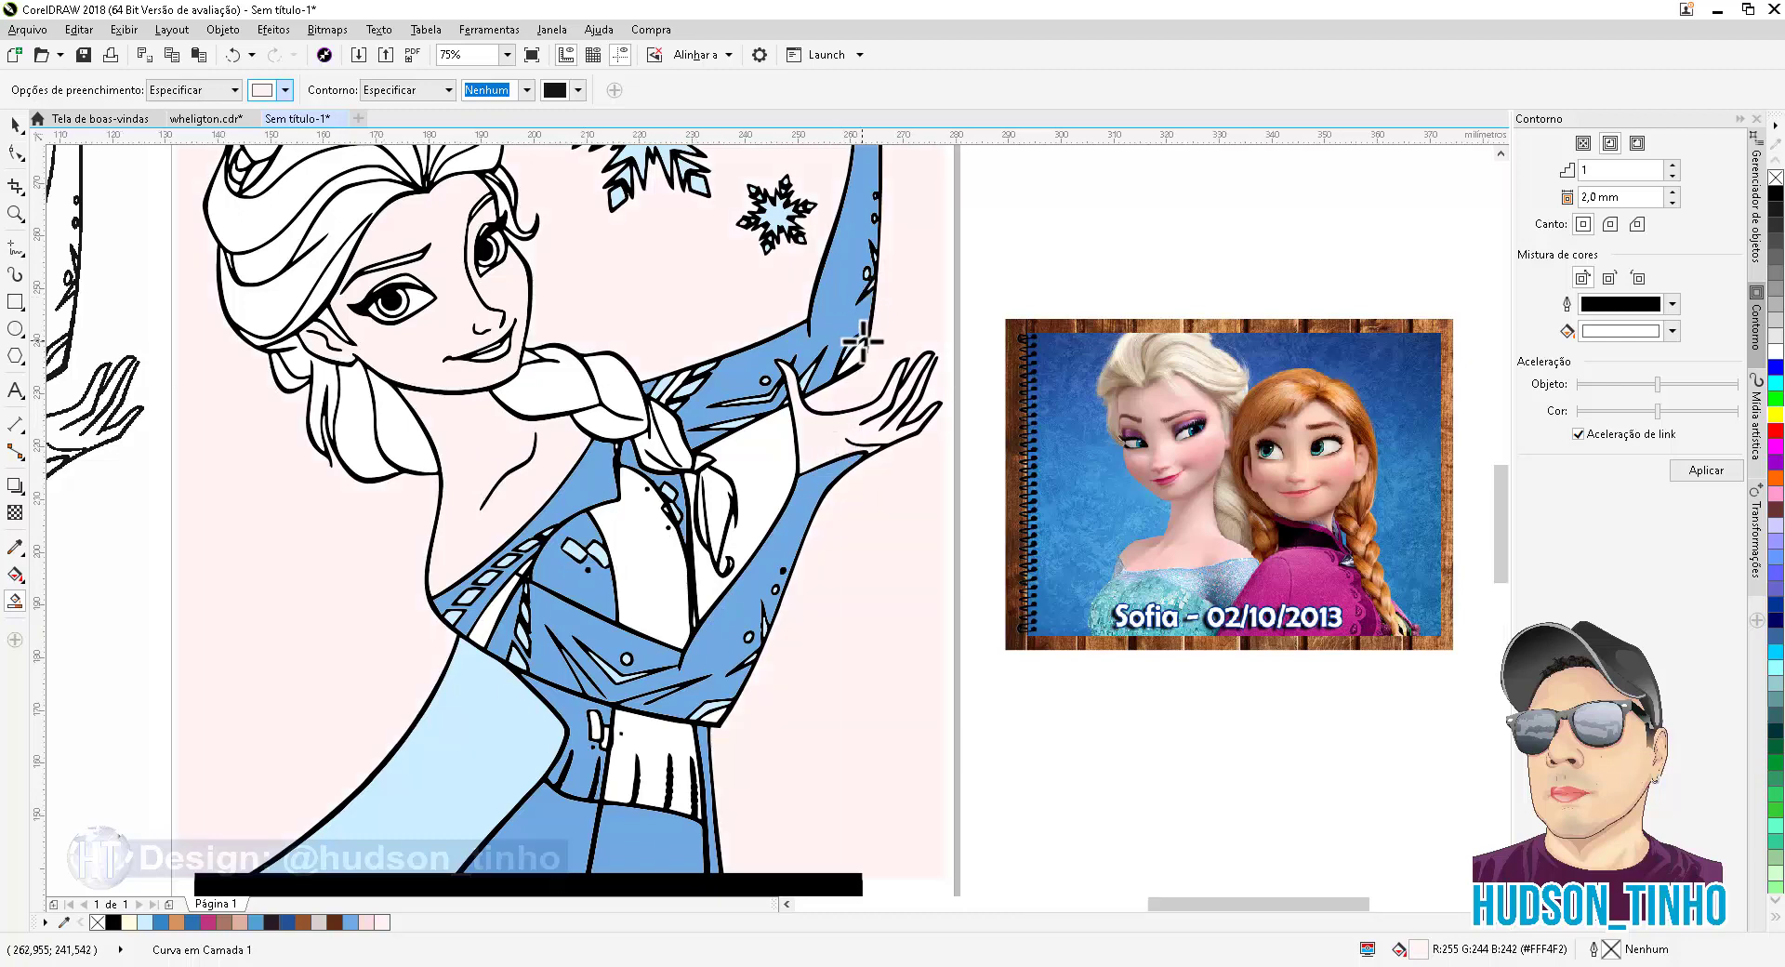
{"action": "scroll", "coordinate": [863, 342], "scroll_direction": "up", "scroll_amount": 2}
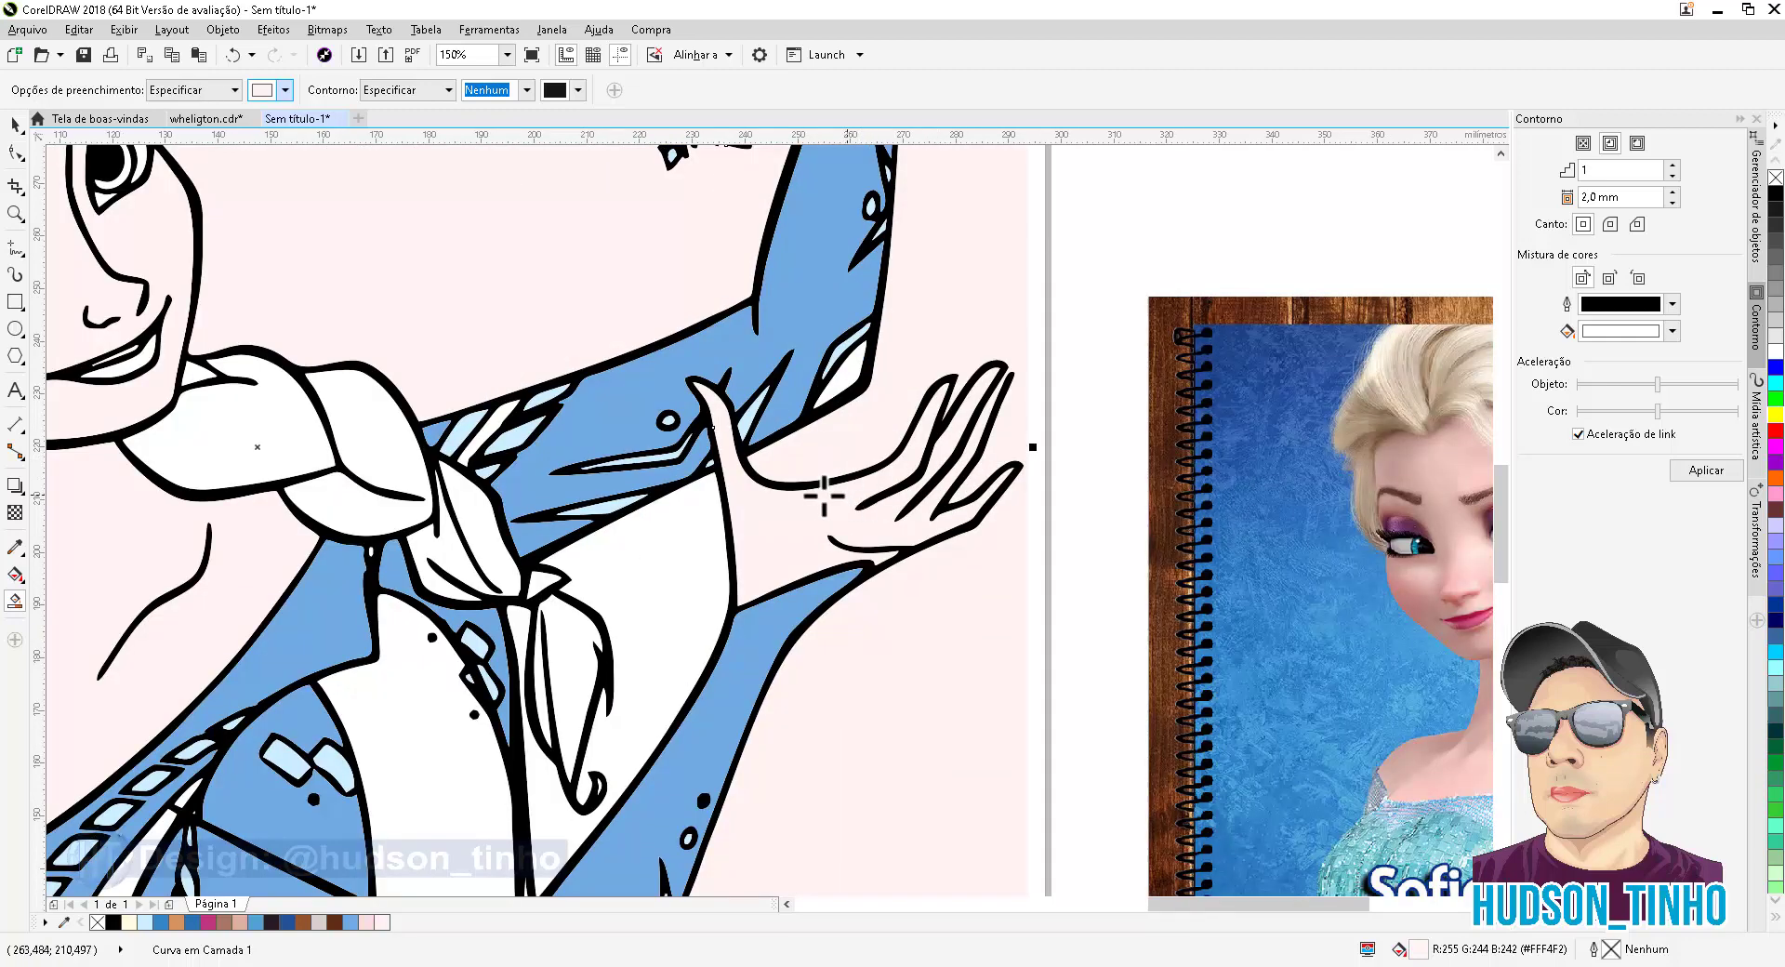
{"action": "scroll", "coordinate": [666, 465], "scroll_direction": "down", "scroll_amount": 2}
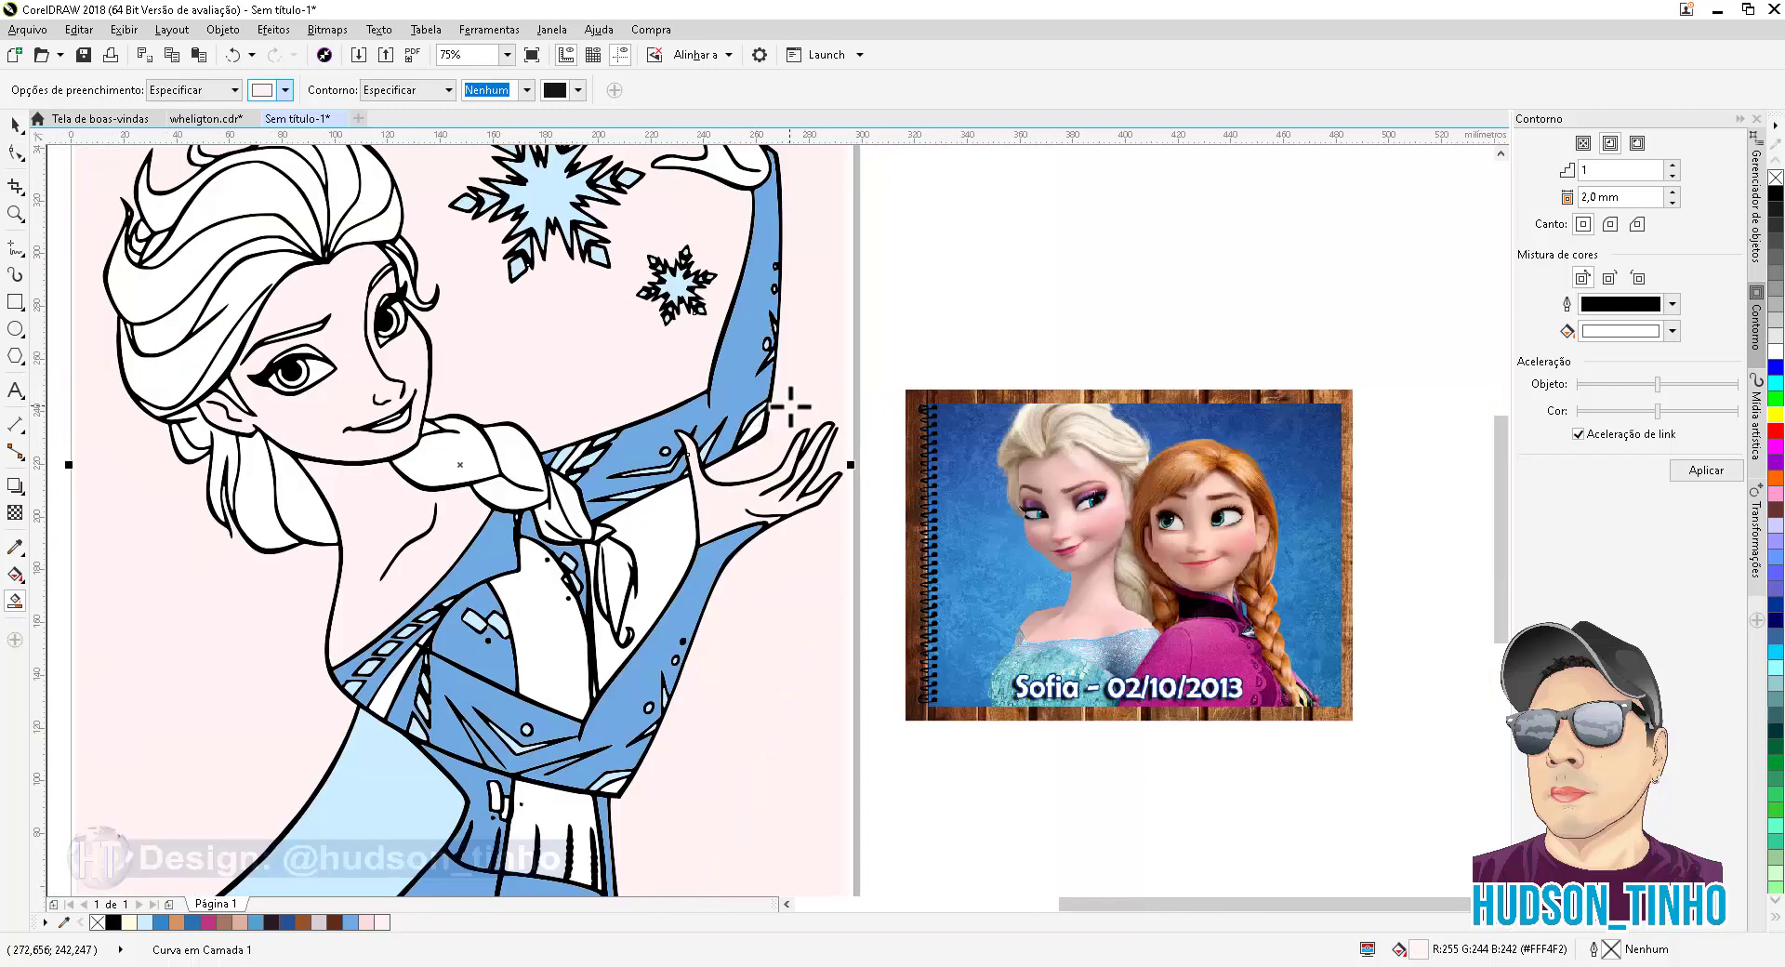
{"action": "key", "text": "ctrl+z"}
Move the node near the lower hand's second fingertip toward the neighbouring finger's outline to narrow the gap
{"action": "scroll", "coordinate": [790, 406], "scroll_direction": "up", "scroll_amount": 8}
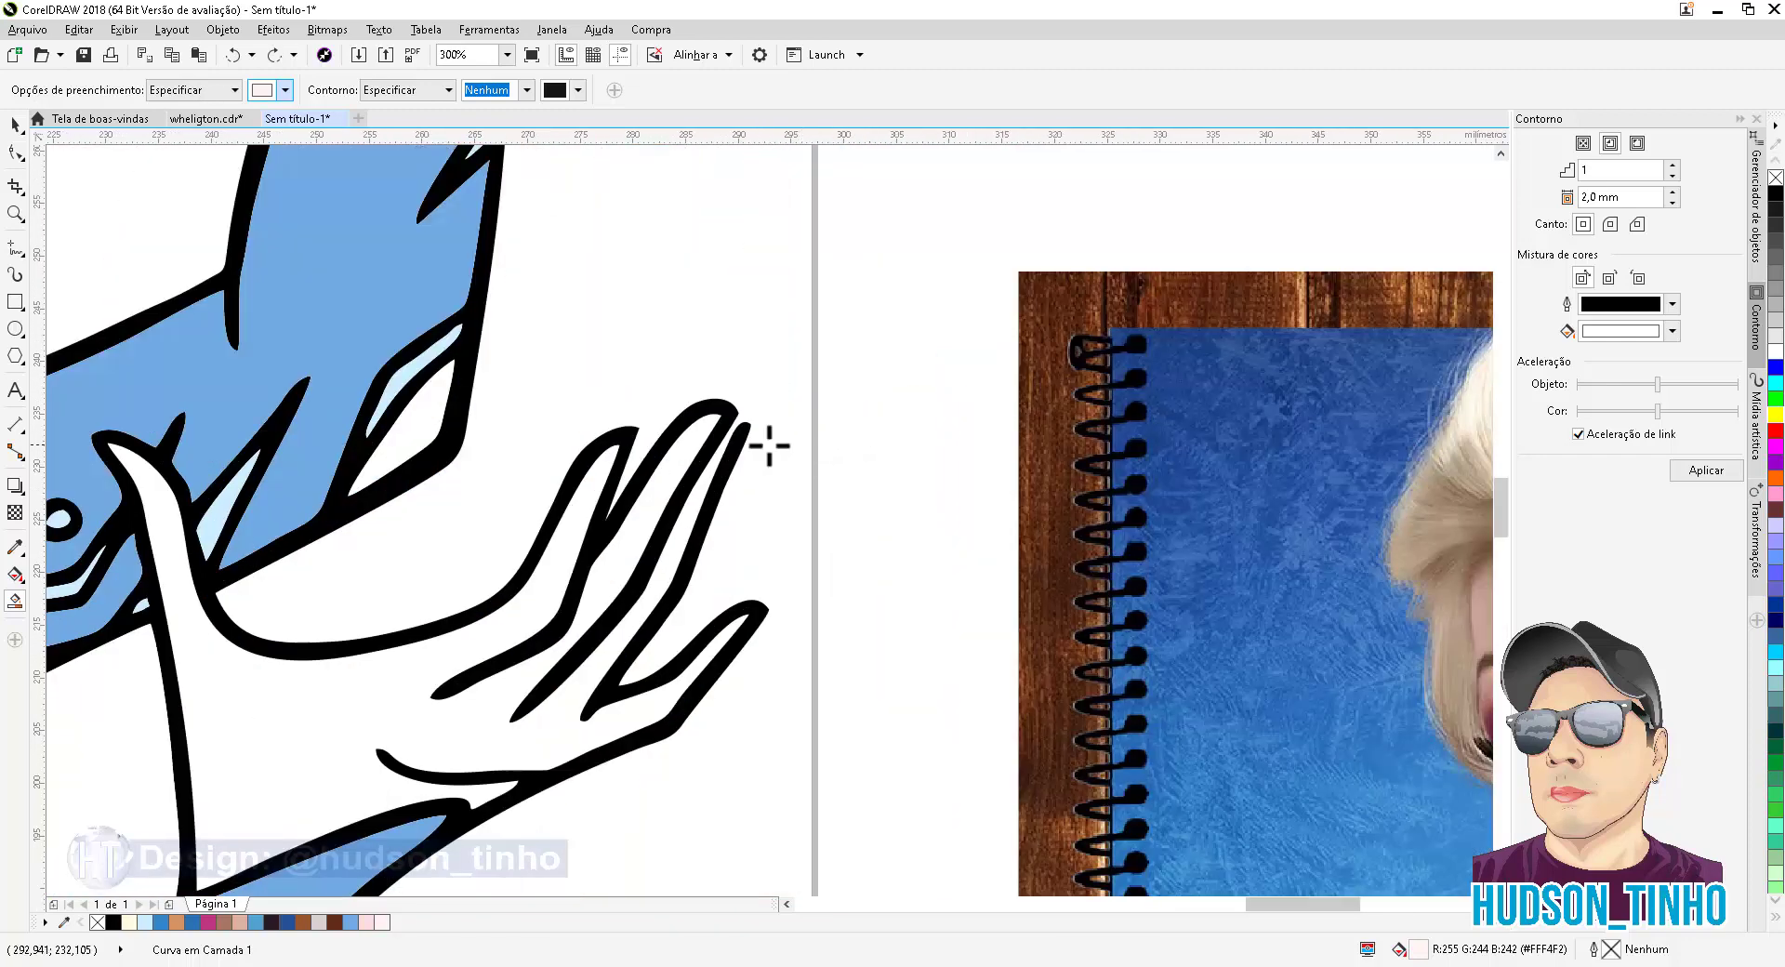
{"action": "scroll", "coordinate": [762, 406], "scroll_direction": "down", "scroll_amount": 4}
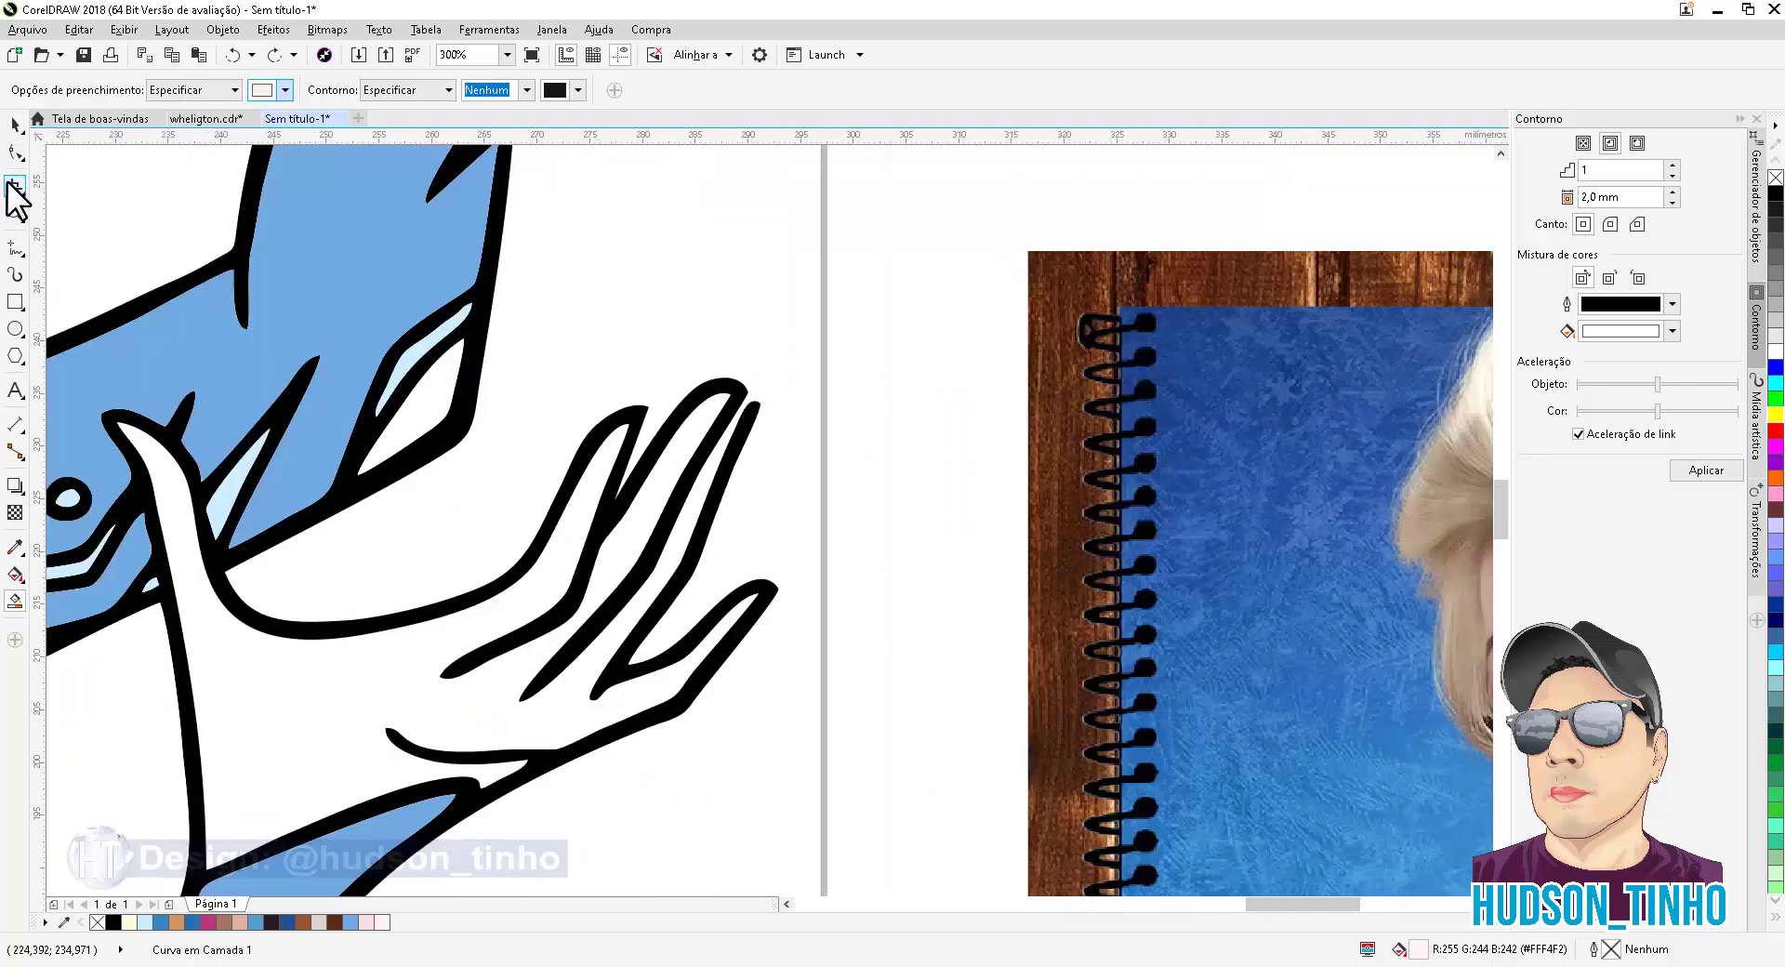
{"action": "left_click", "coordinate": [13, 160]}
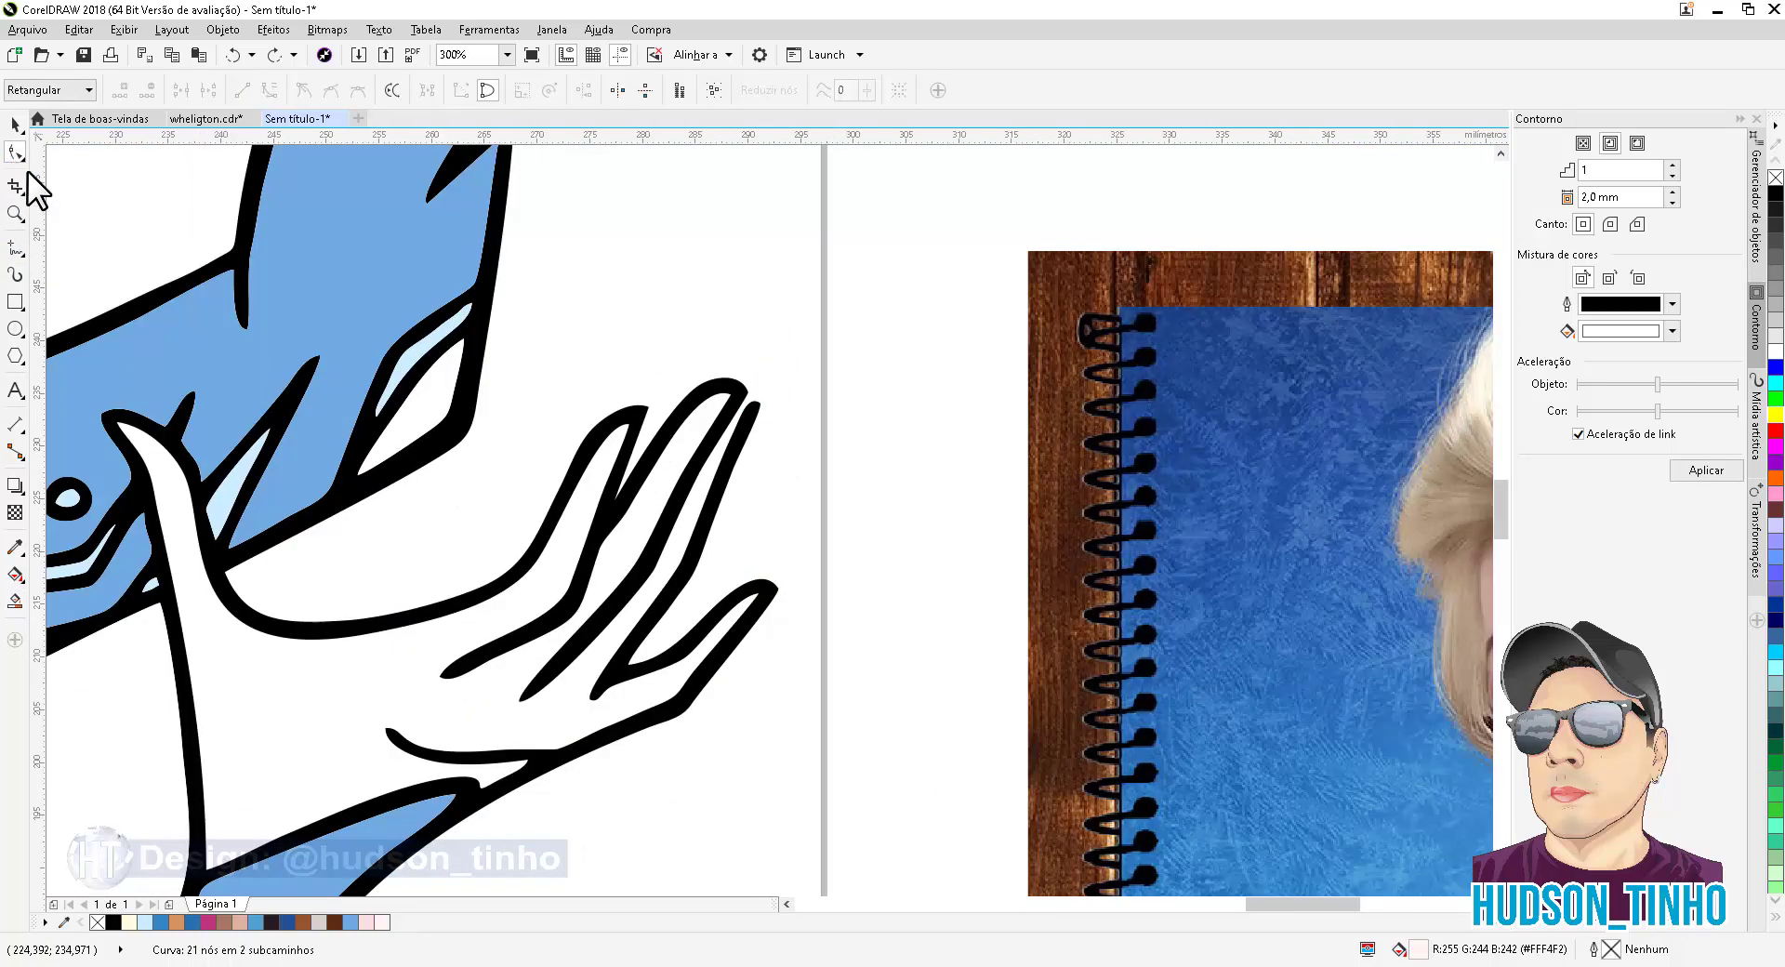
{"action": "scroll", "coordinate": [751, 416], "scroll_direction": "up", "scroll_amount": 2}
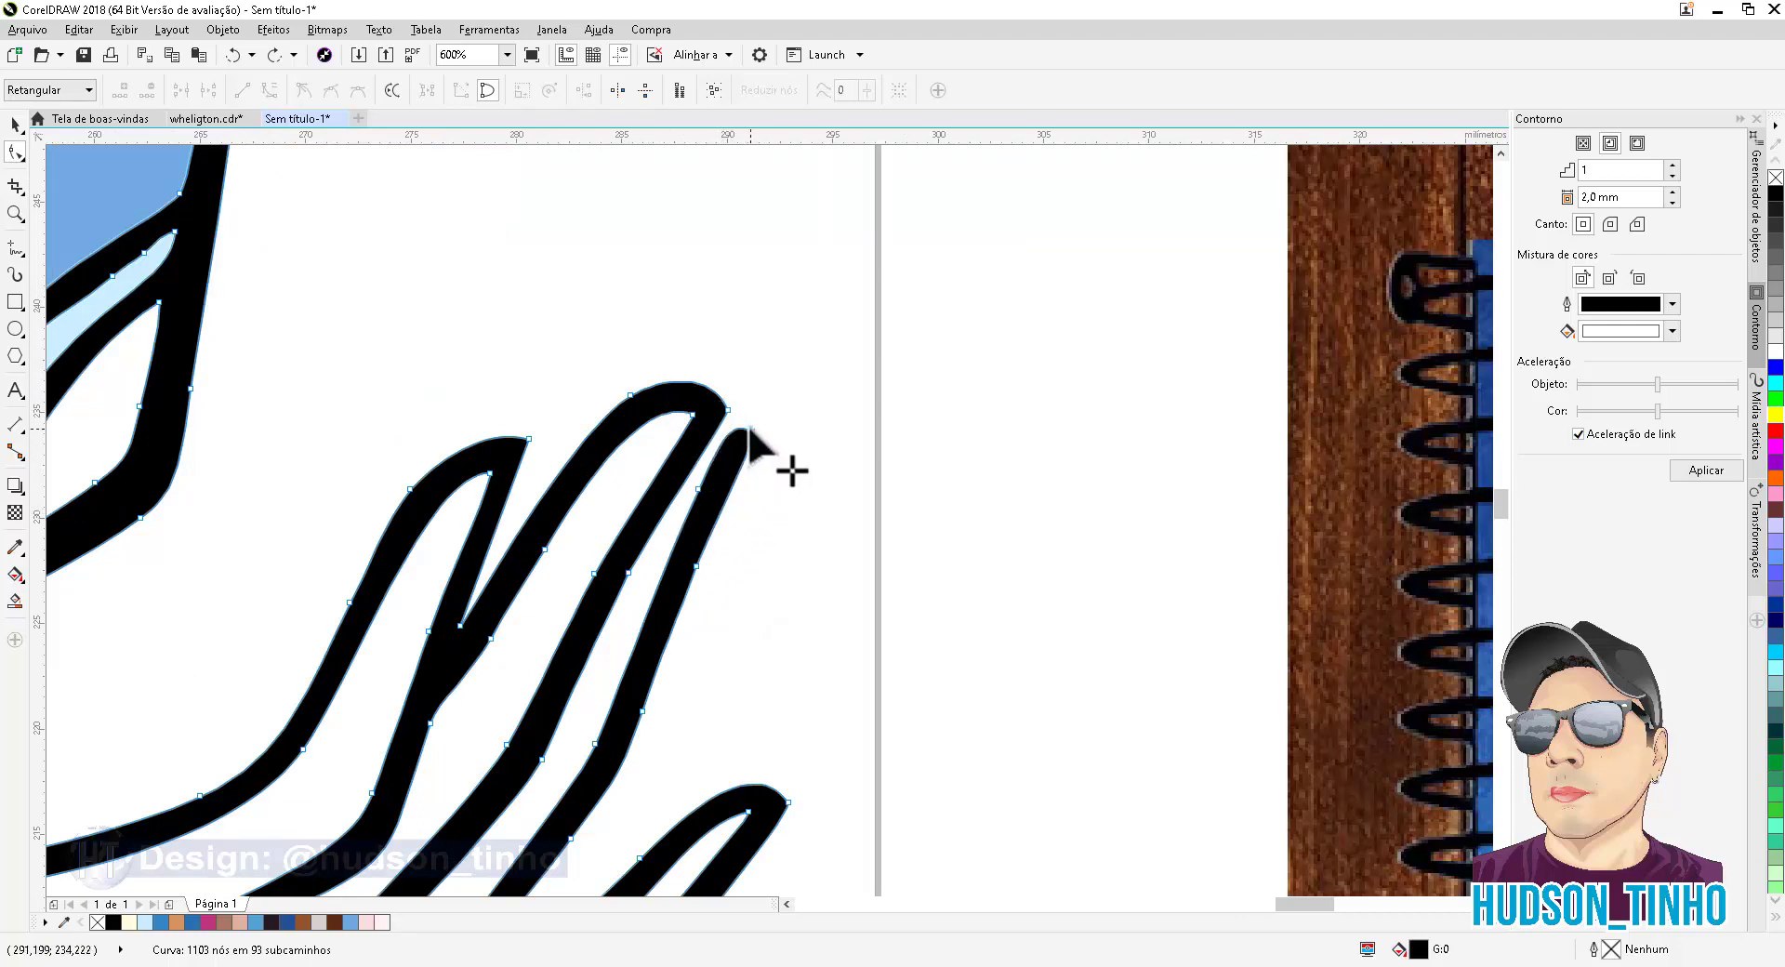
{"action": "left_click_drag", "start_coordinate": [700, 490], "coordinate": [724, 419]}
{"action": "scroll", "coordinate": [724, 423], "scroll_direction": "up", "scroll_amount": 3}
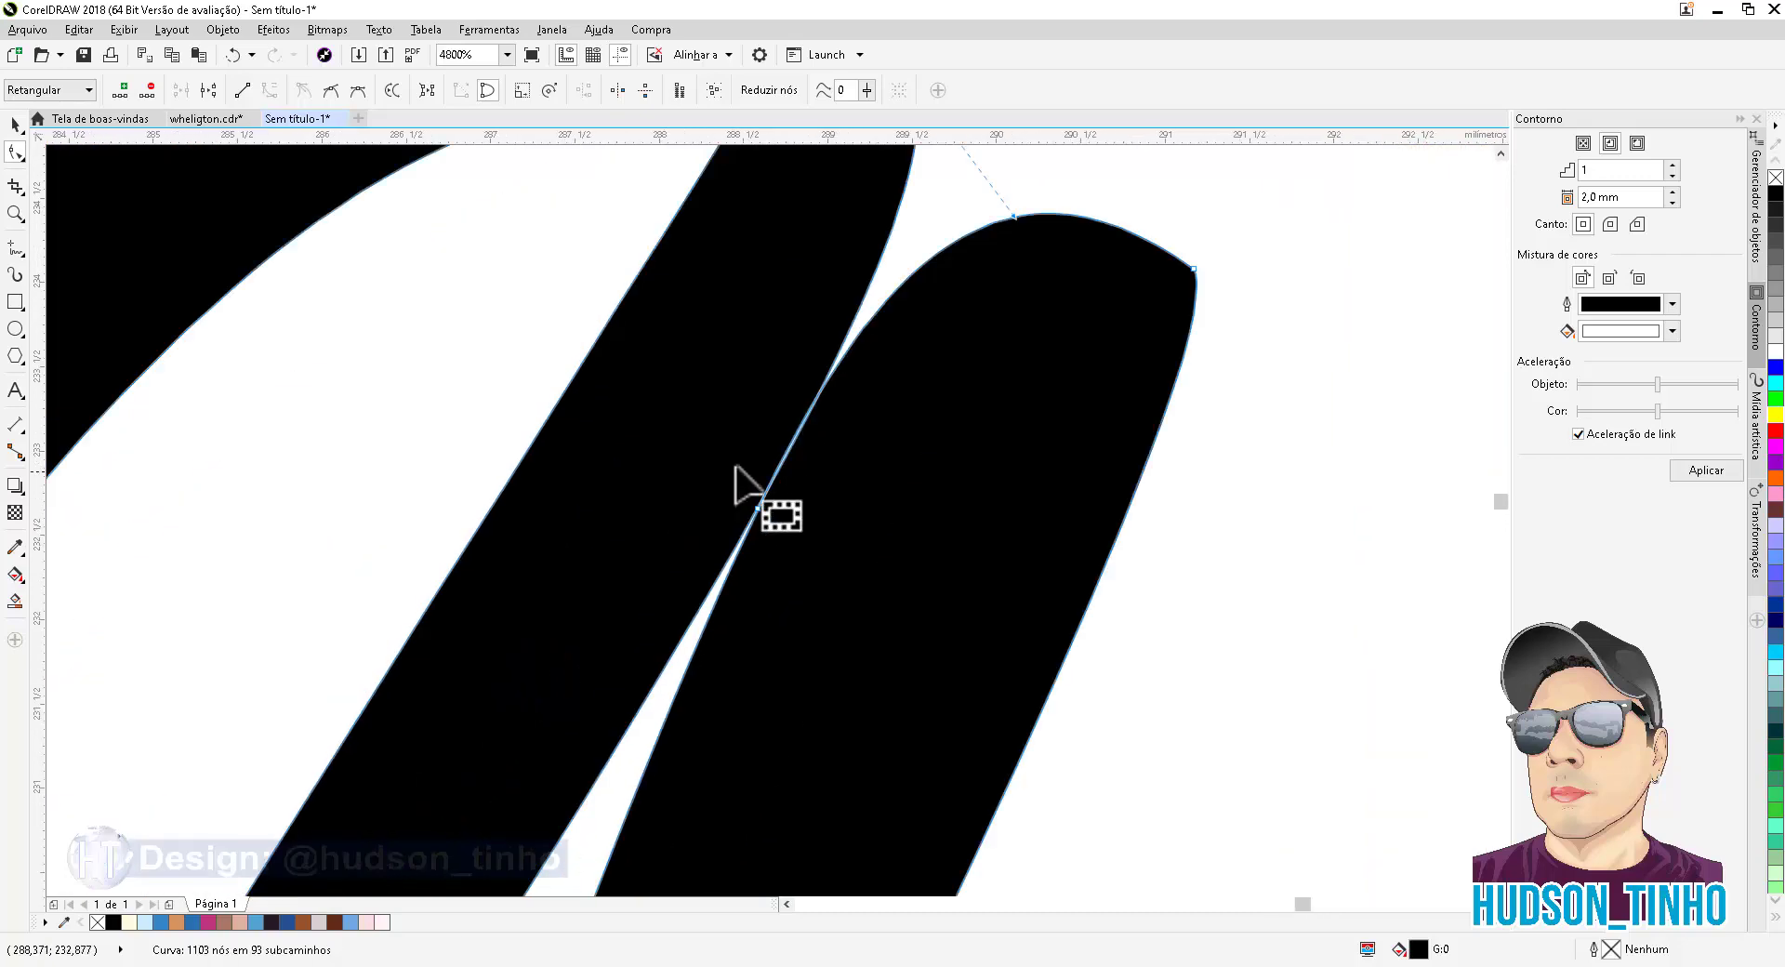
Shift the longest finger's outer tip node and adjust its curve handle so both finger outlines touch, and check the joint closely
{"action": "scroll", "coordinate": [734, 464], "scroll_direction": "down", "scroll_amount": 2}
{"action": "left_click", "coordinate": [804, 367]}
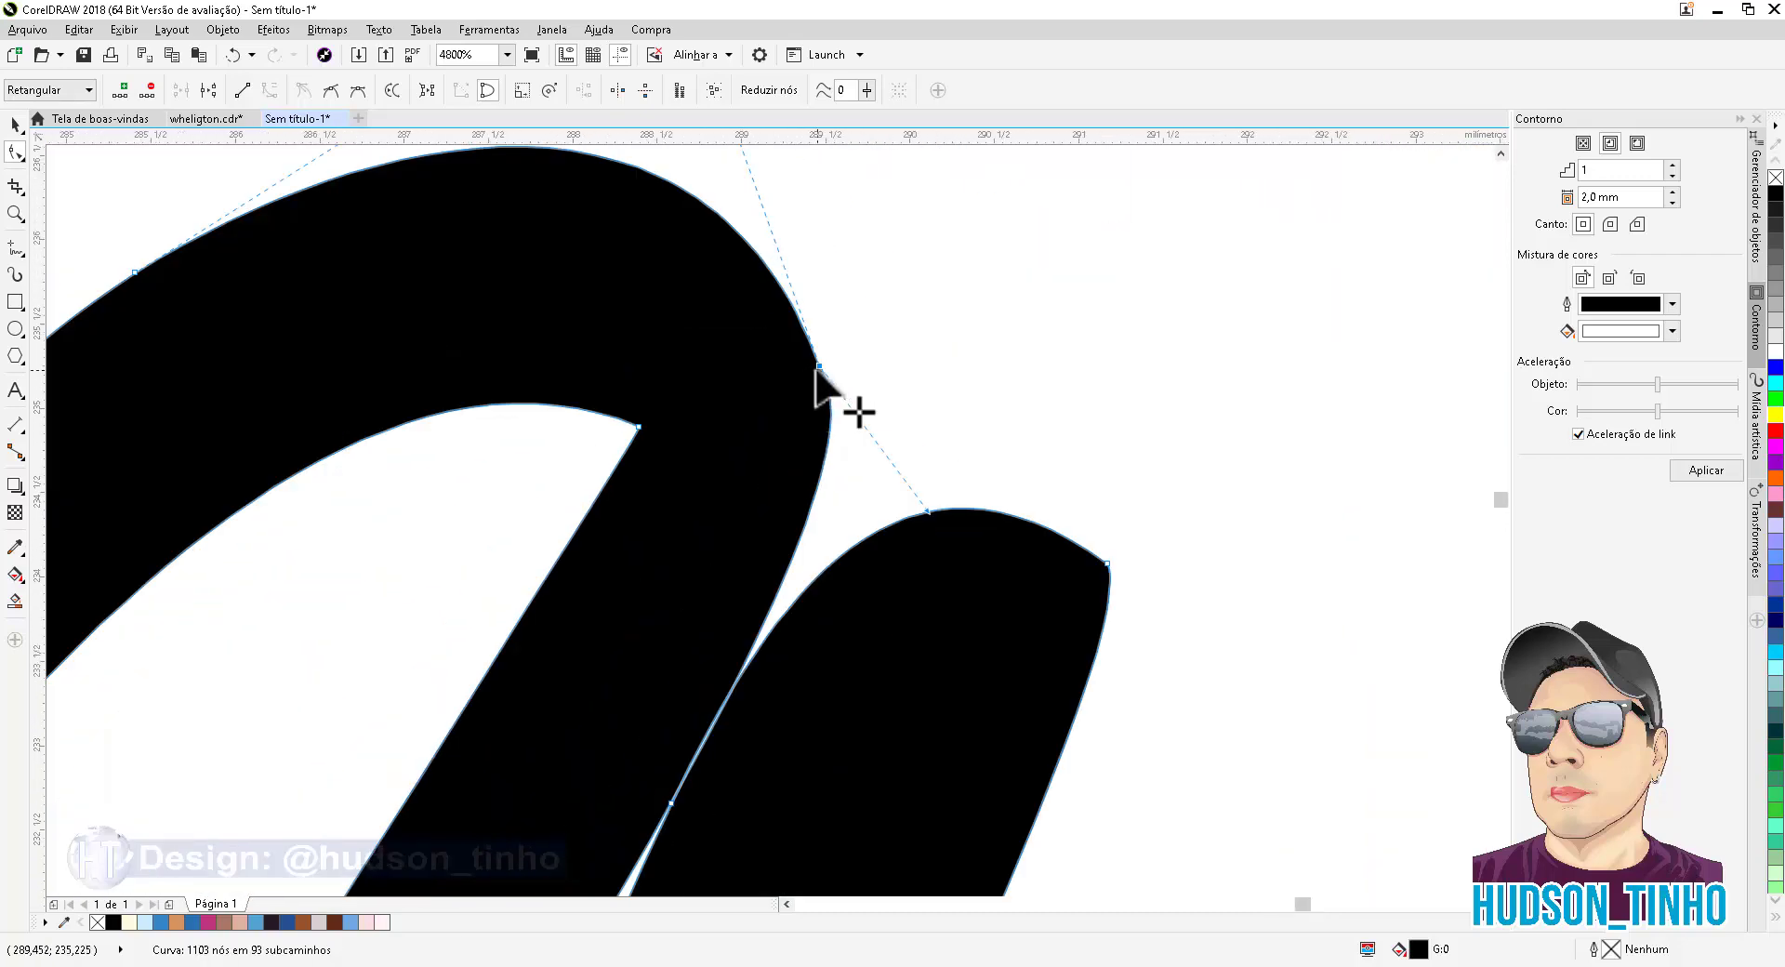
{"action": "left_click_drag", "start_coordinate": [817, 366], "coordinate": [829, 392]}
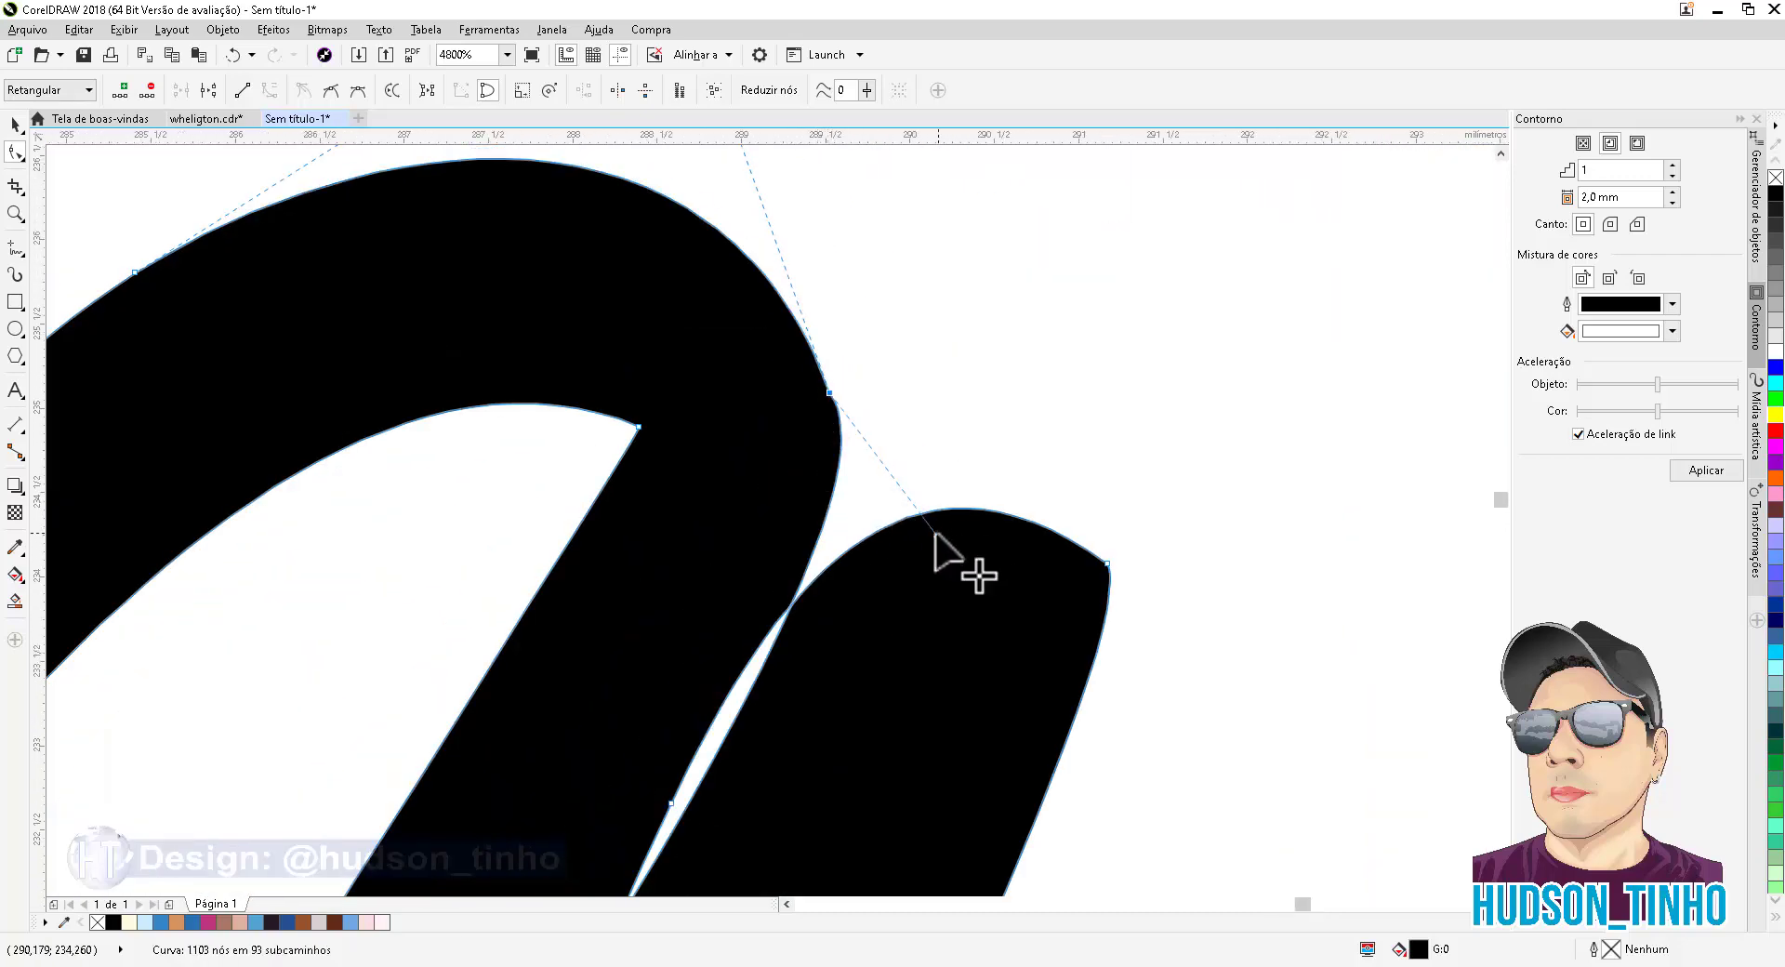
{"action": "left_click_drag", "start_coordinate": [933, 531], "coordinate": [879, 558]}
{"action": "scroll", "coordinate": [809, 471], "scroll_direction": "down", "scroll_amount": 1}
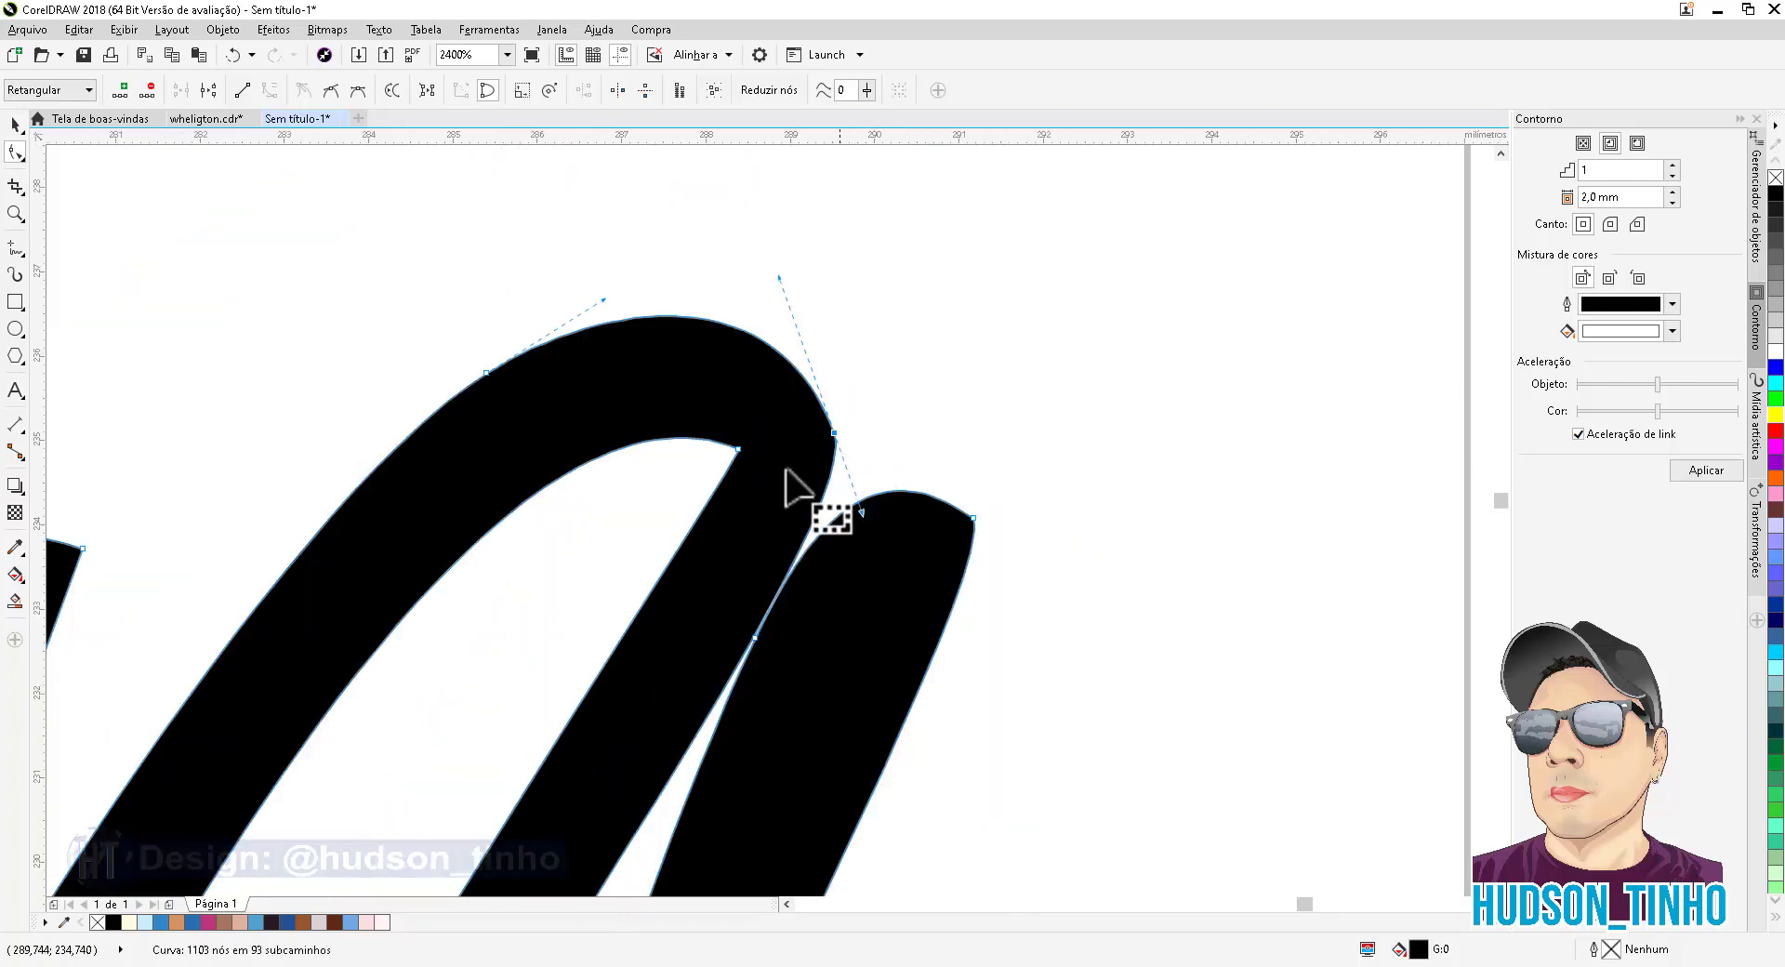
{"action": "scroll", "coordinate": [786, 470], "scroll_direction": "up", "scroll_amount": 2}
{"action": "left_click", "coordinate": [14, 124]}
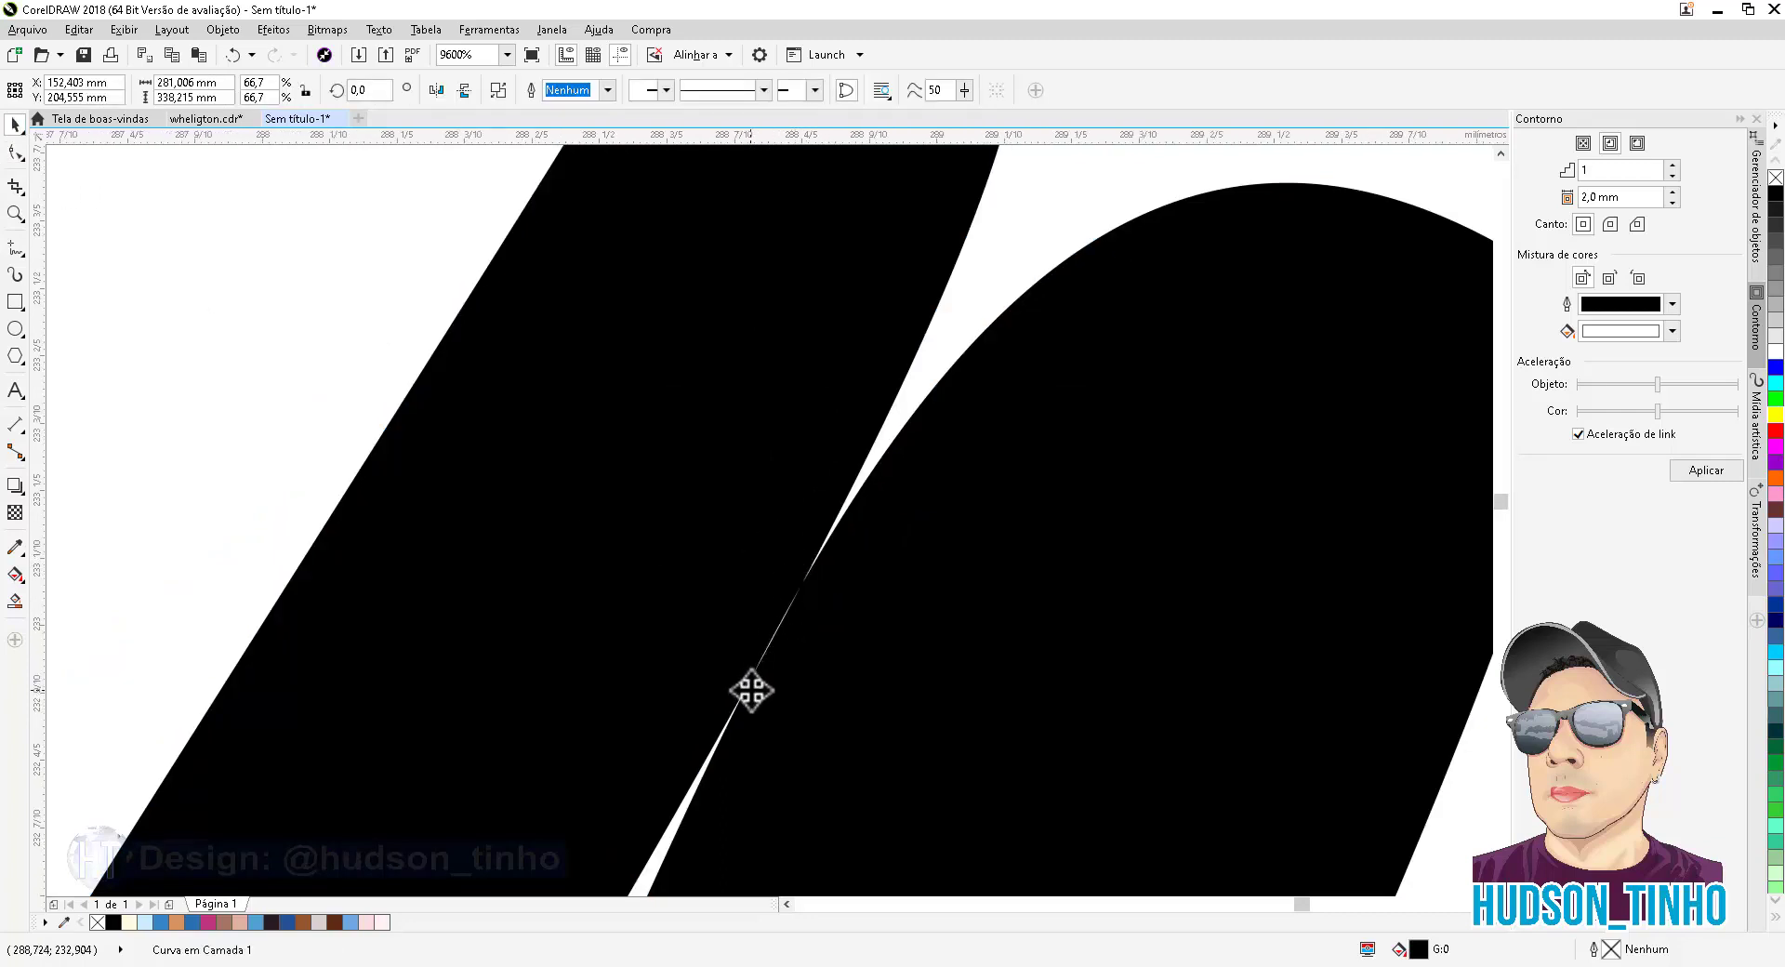
{"action": "scroll", "coordinate": [747, 687], "scroll_direction": "up", "scroll_amount": 2}
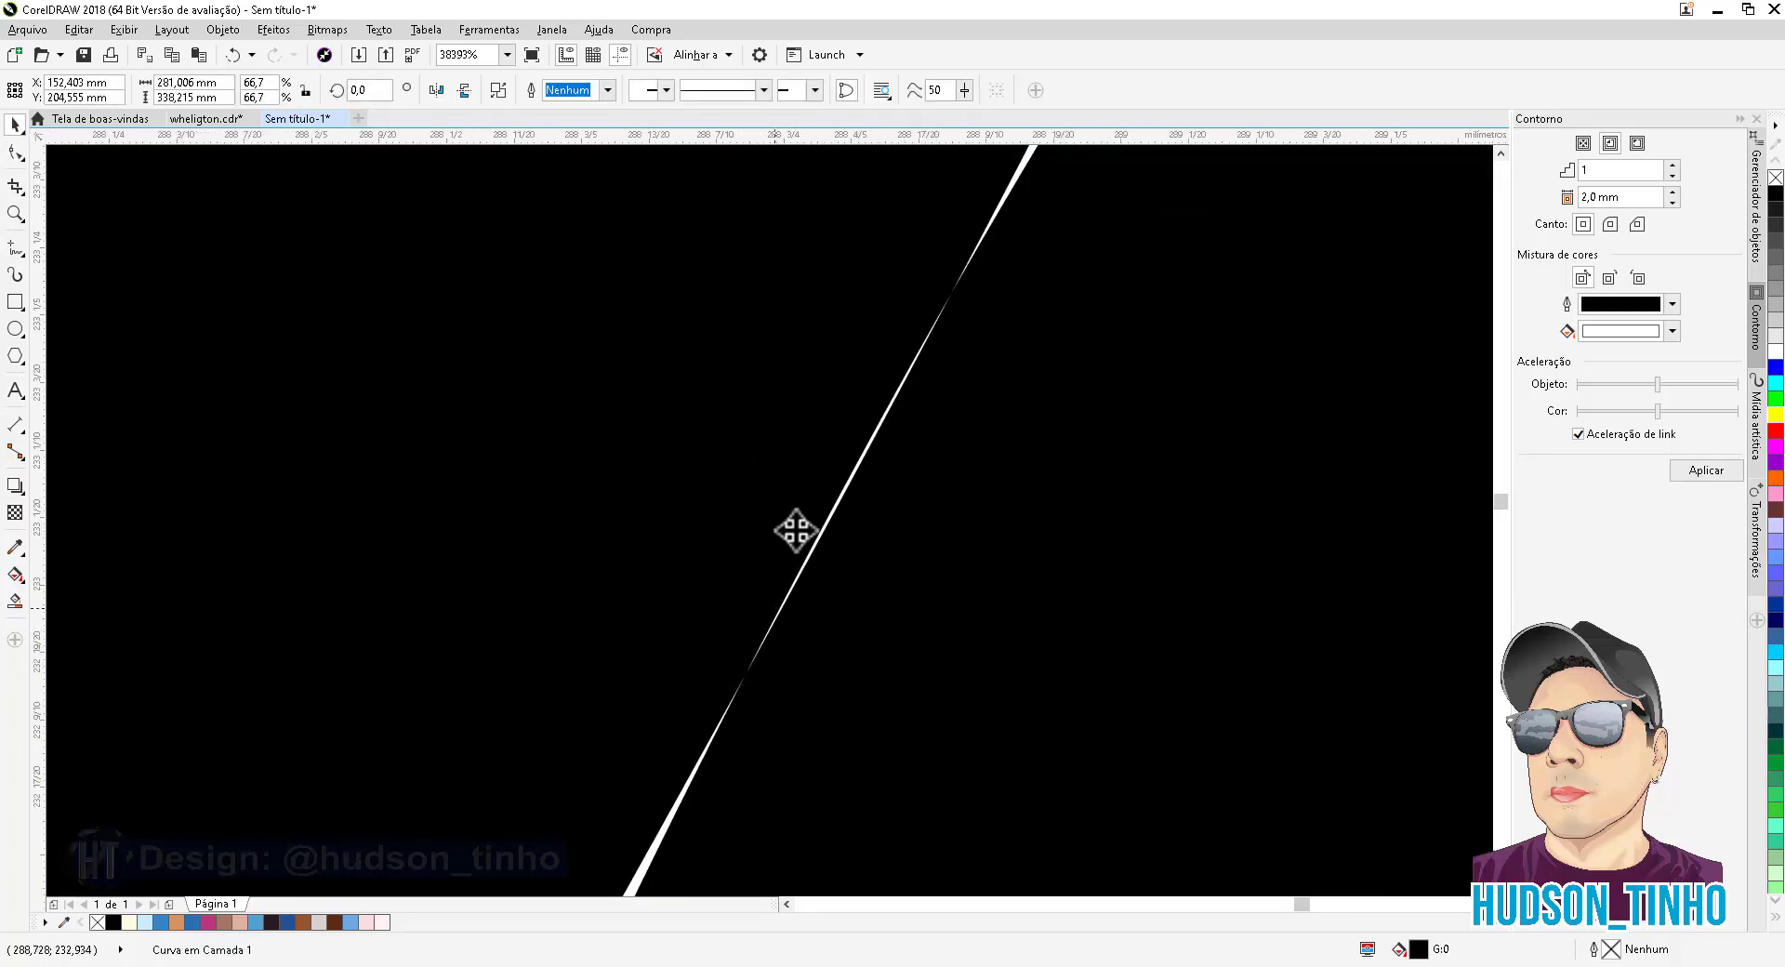
{"action": "scroll", "coordinate": [802, 528], "scroll_direction": "down", "scroll_amount": 6}
{"action": "scroll", "coordinate": [811, 523], "scroll_direction": "down", "scroll_amount": 1}
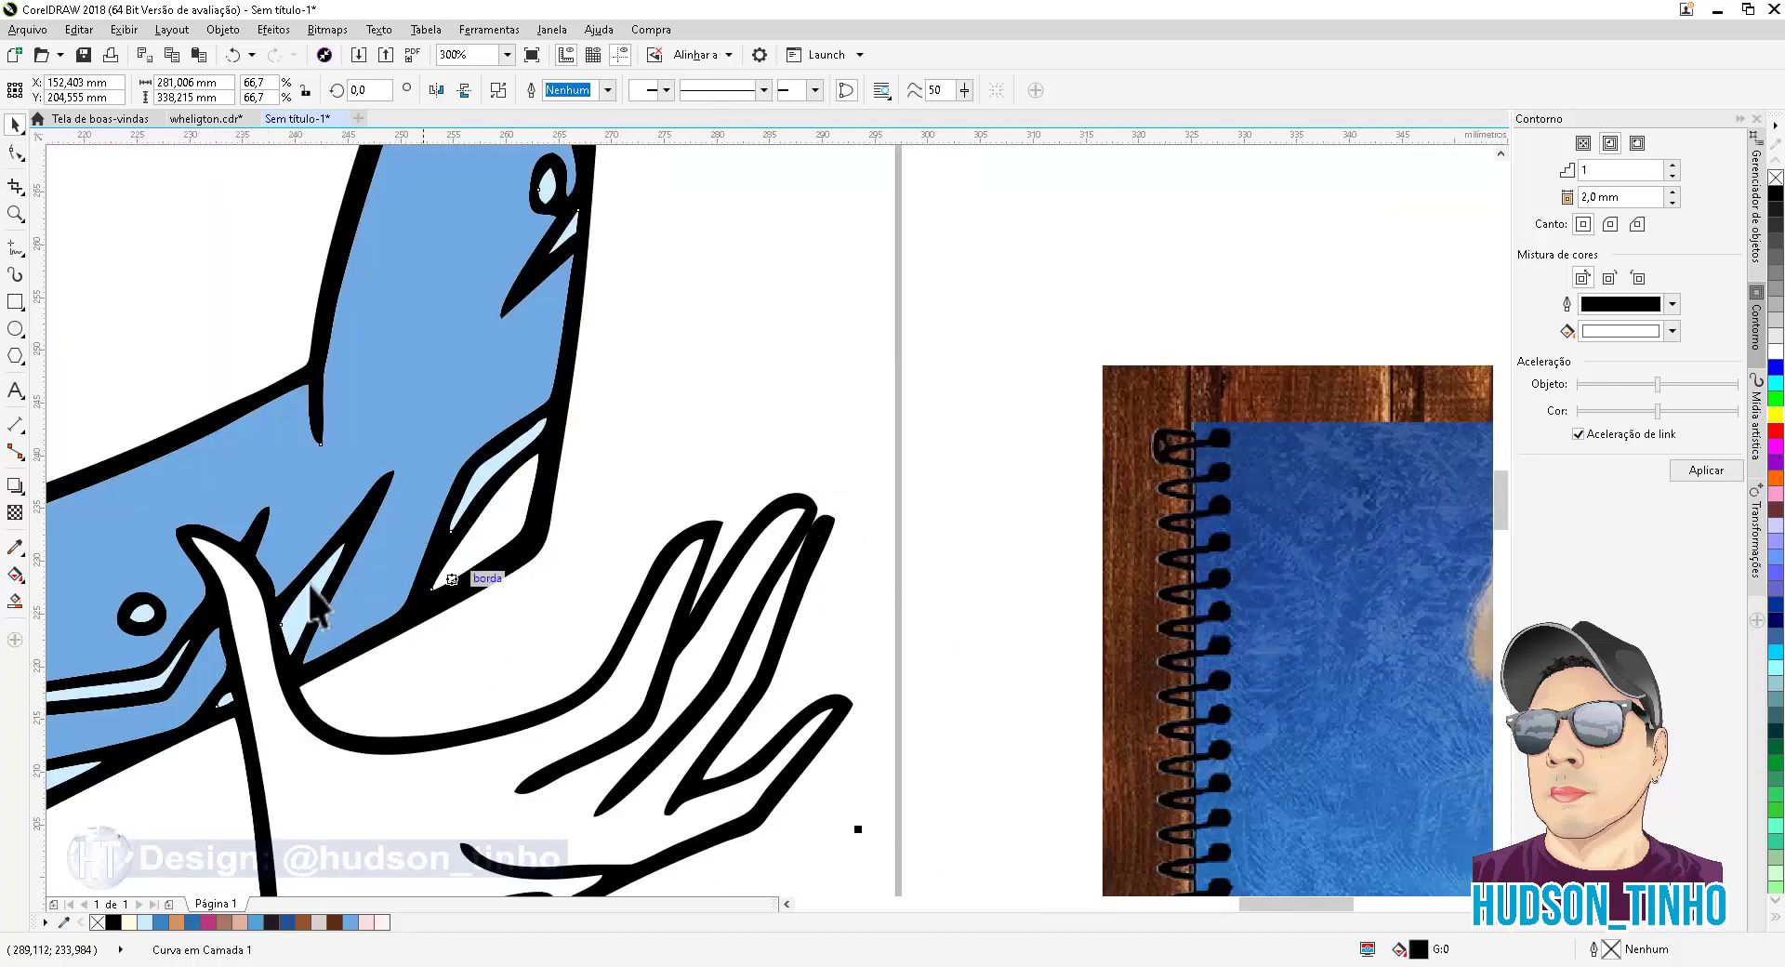
Smart-fill the lower hand with the pale skin tone #FFF4F2
{"action": "left_click", "coordinate": [16, 603]}
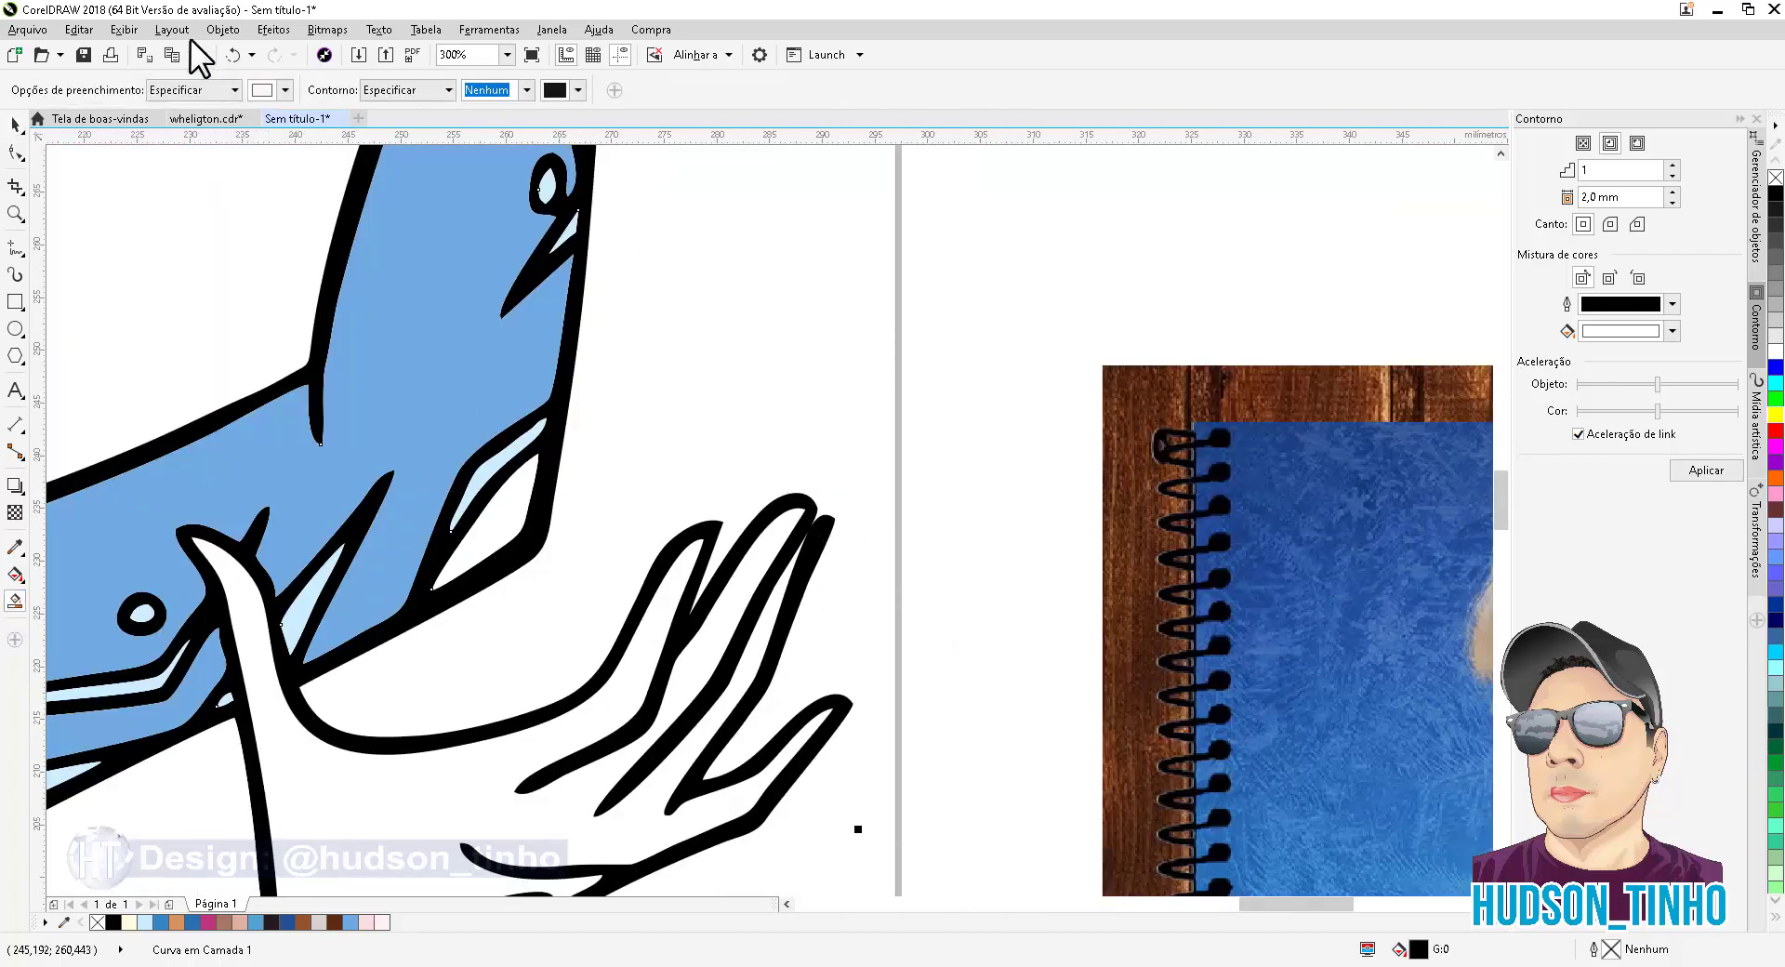
{"action": "scroll", "coordinate": [570, 186], "scroll_direction": "down", "scroll_amount": 1}
{"action": "left_click", "coordinate": [457, 503]}
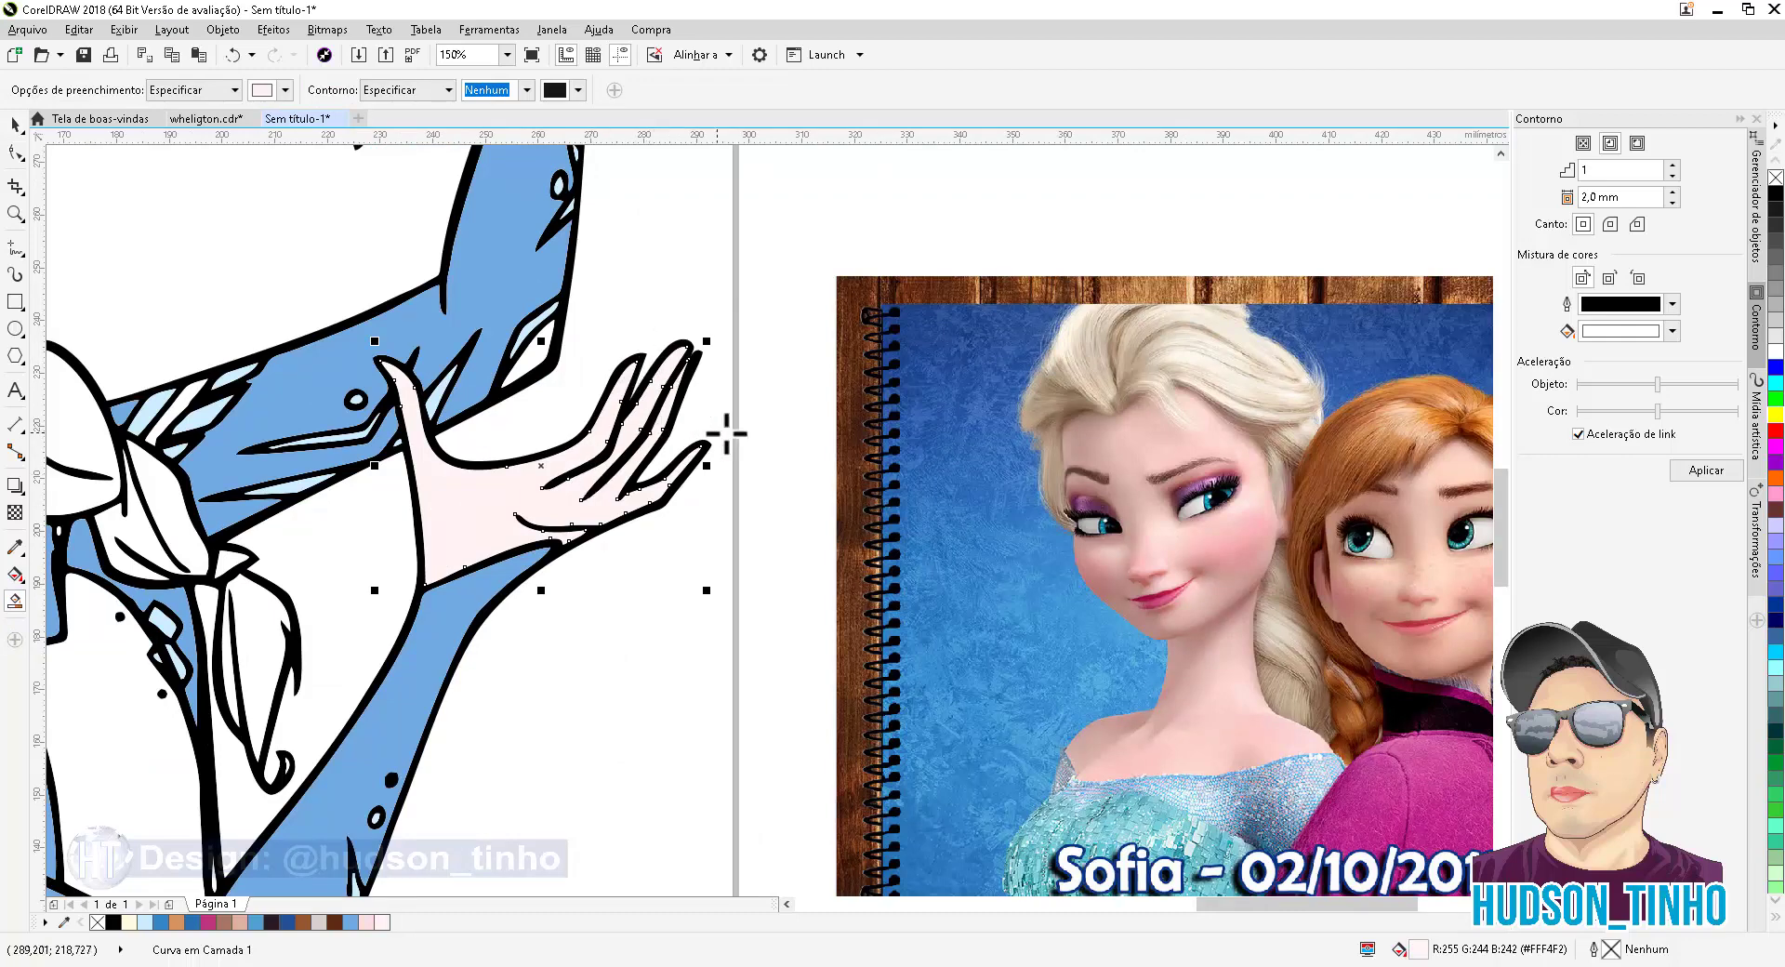
Smart-fill the raised hand's palm and its separate finger areas with the pale skin tone
{"action": "scroll", "coordinate": [727, 433], "scroll_direction": "down", "scroll_amount": 2}
{"action": "scroll", "coordinate": [681, 279], "scroll_direction": "up", "scroll_amount": 2}
{"action": "left_click", "coordinate": [684, 339]}
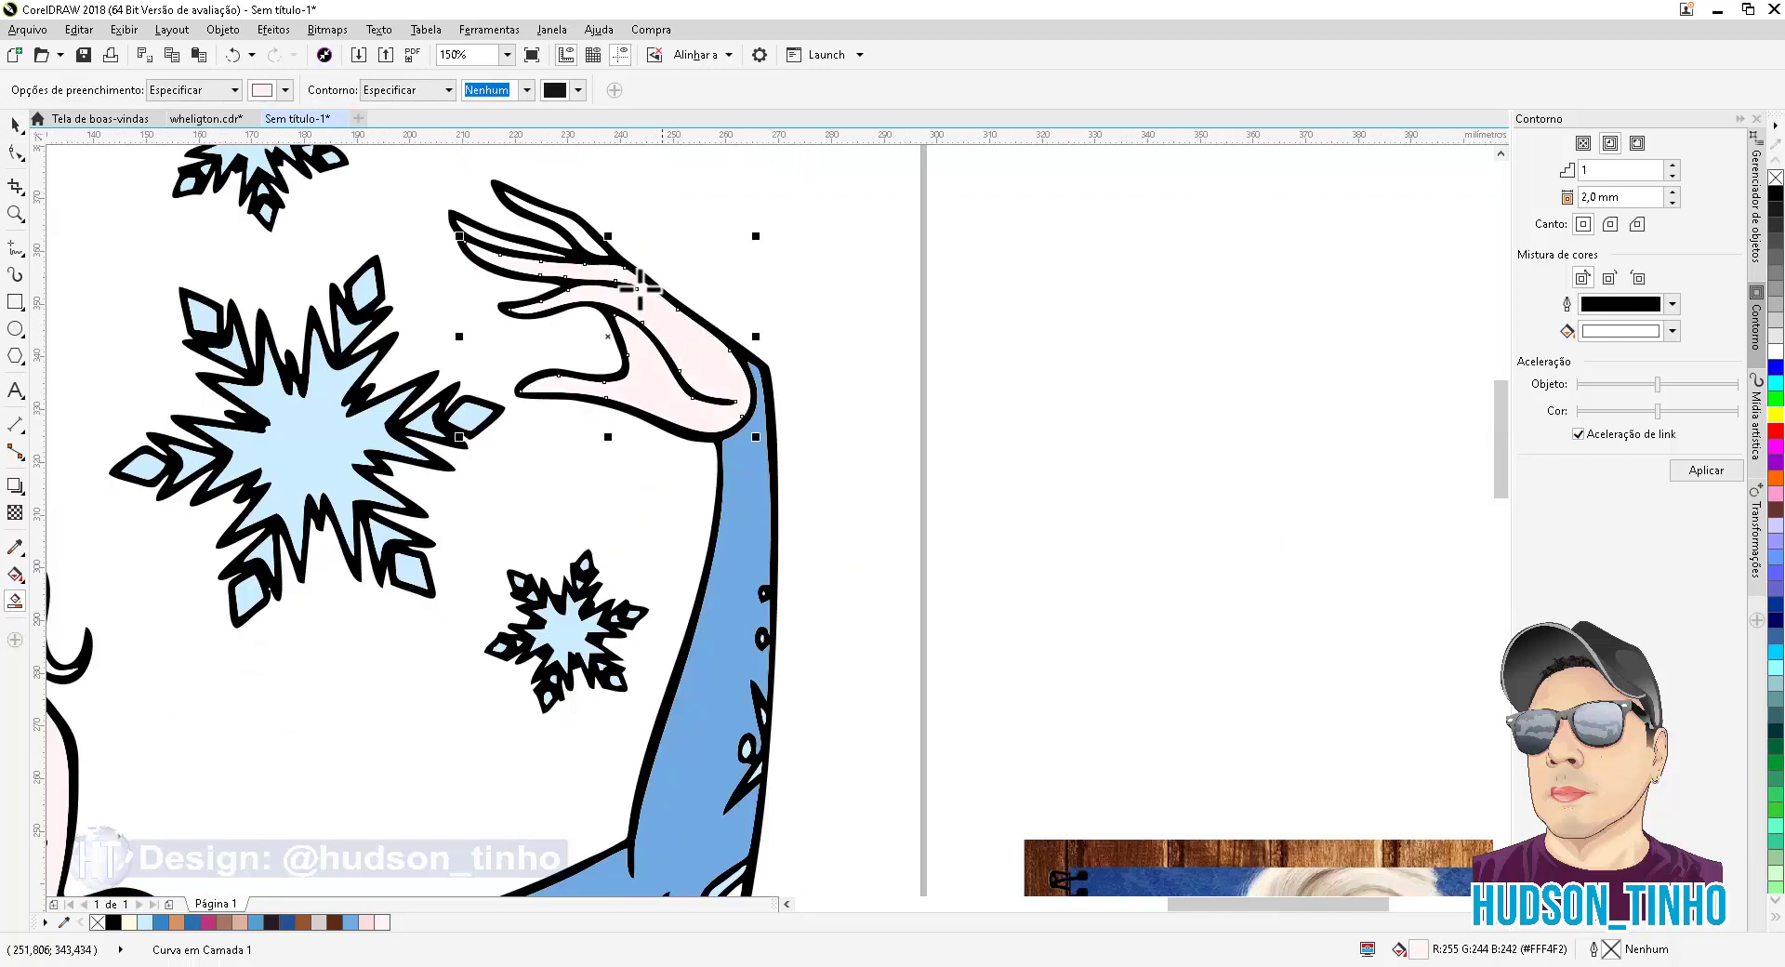
{"action": "scroll", "coordinate": [539, 212], "scroll_direction": "up", "scroll_amount": 1}
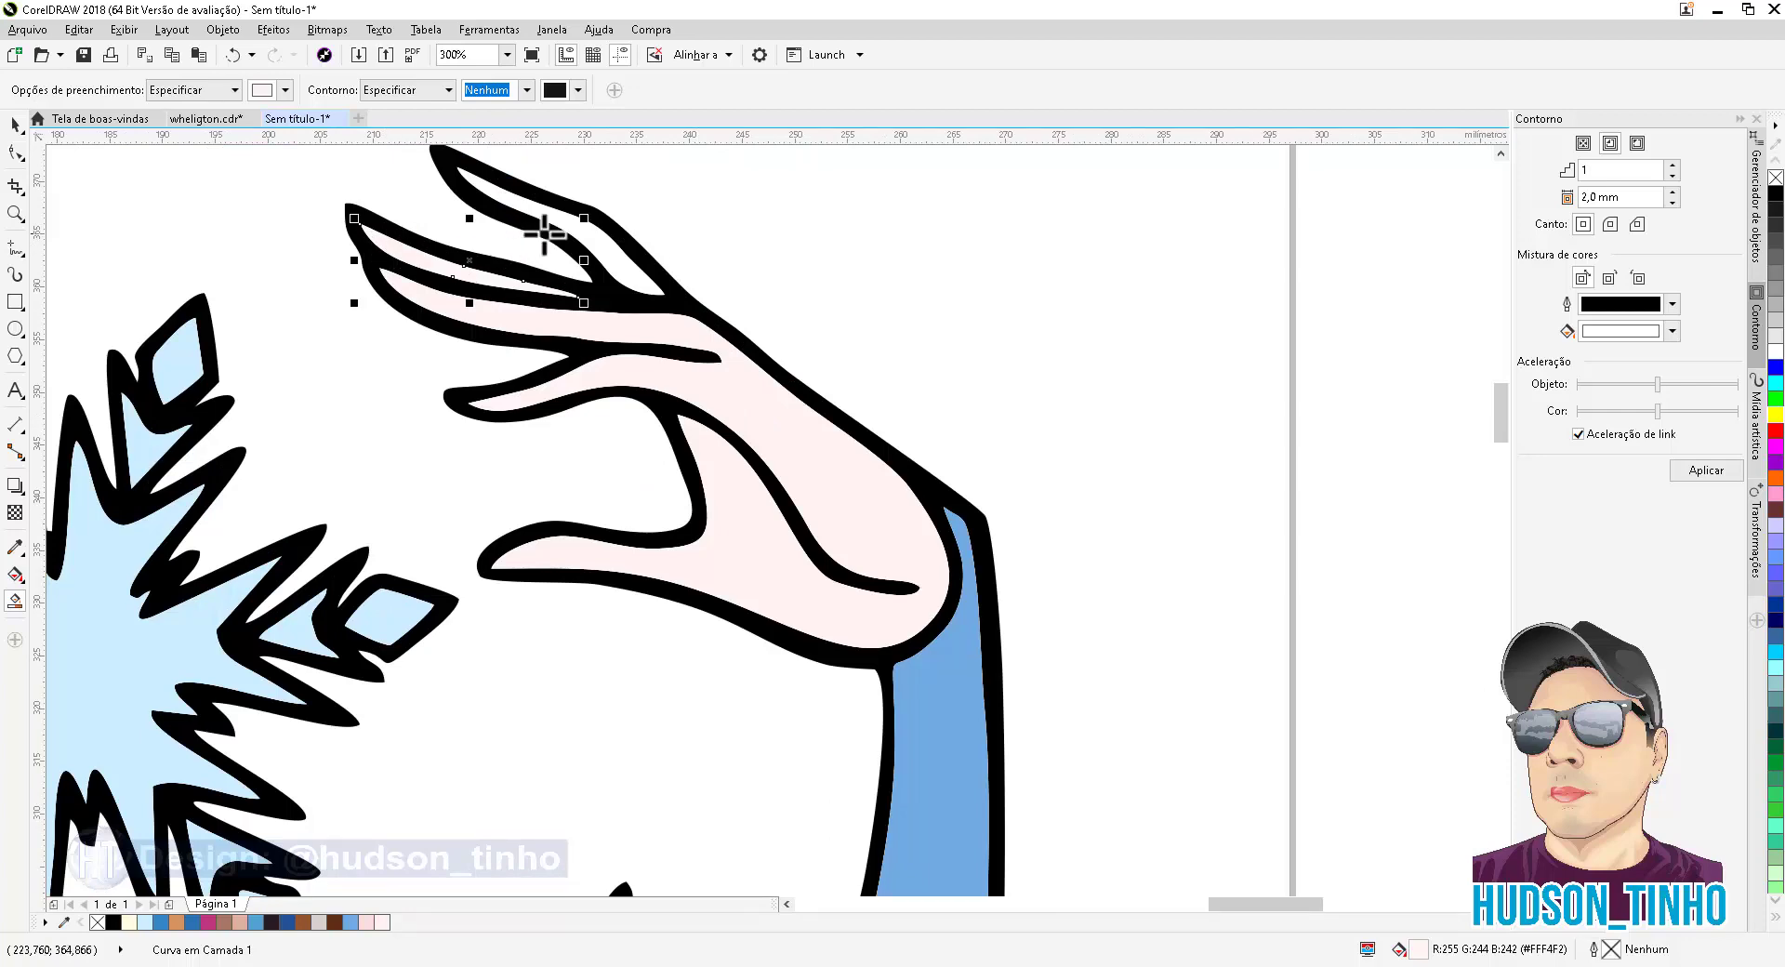
{"action": "left_click", "coordinate": [598, 253]}
{"action": "scroll", "coordinate": [868, 303], "scroll_direction": "down", "scroll_amount": 2}
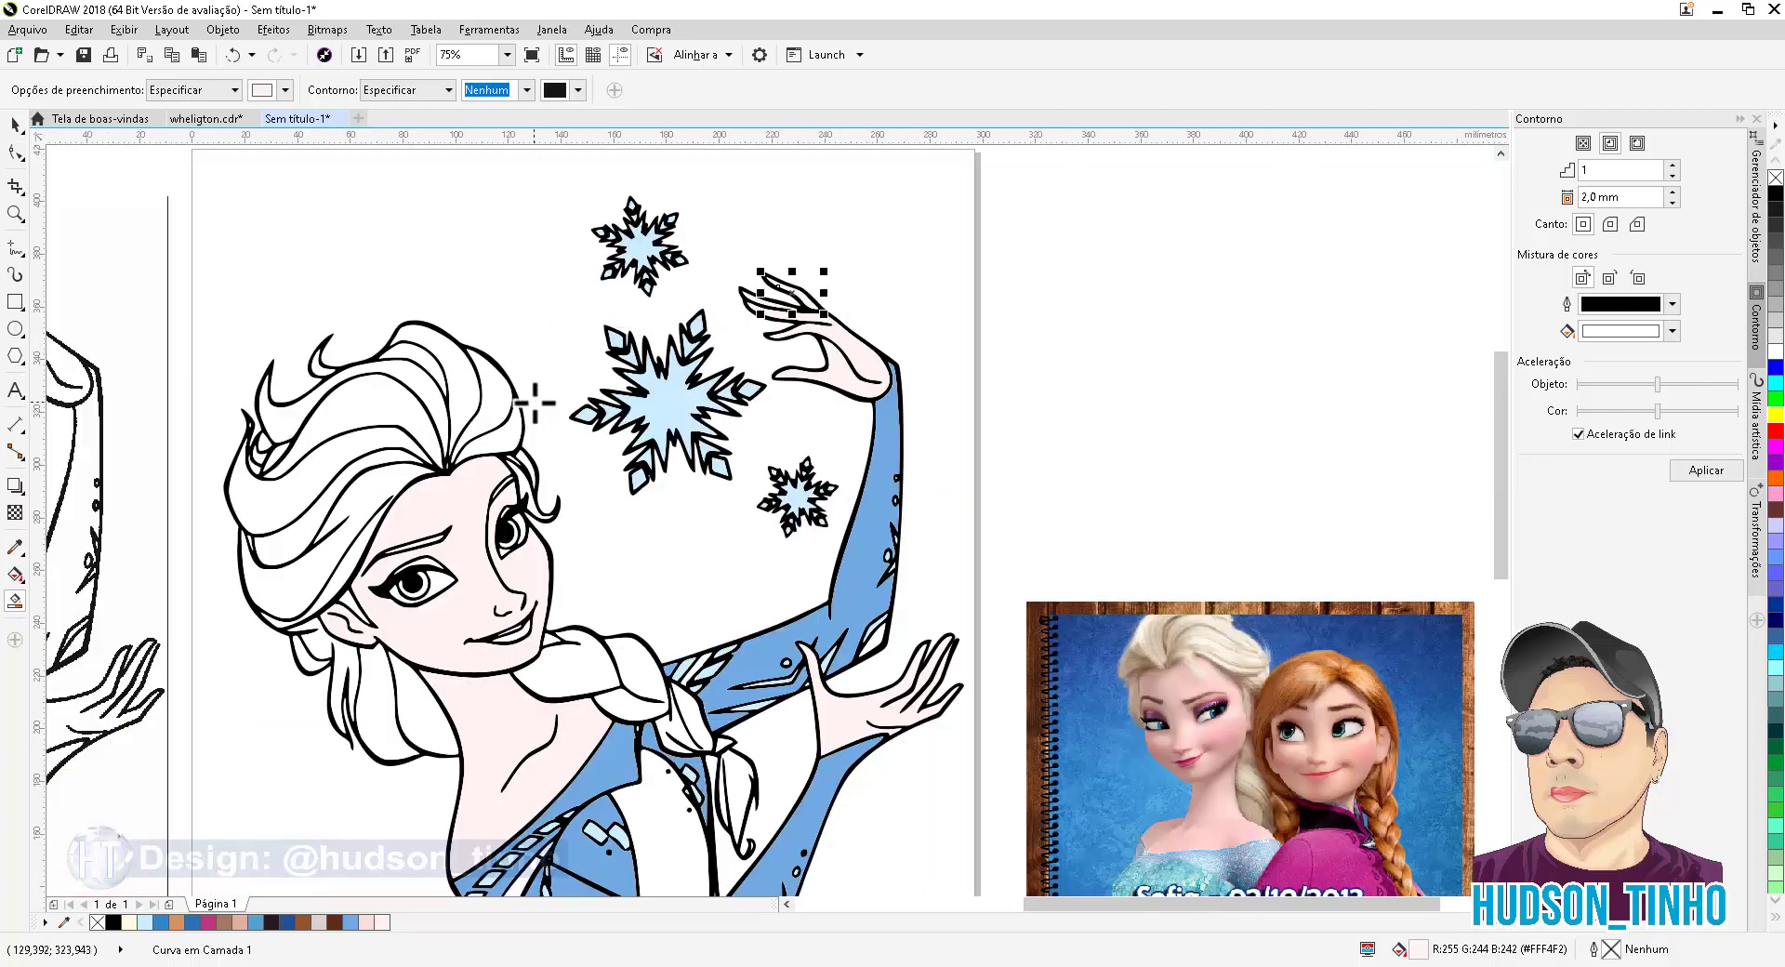
Sample the light blond hair color from the reference picture, add it to the palette, and return to Smart Fill
{"action": "scroll", "coordinate": [534, 401], "scroll_direction": "down", "scroll_amount": 2}
{"action": "scroll", "coordinate": [651, 509], "scroll_direction": "up", "scroll_amount": 2}
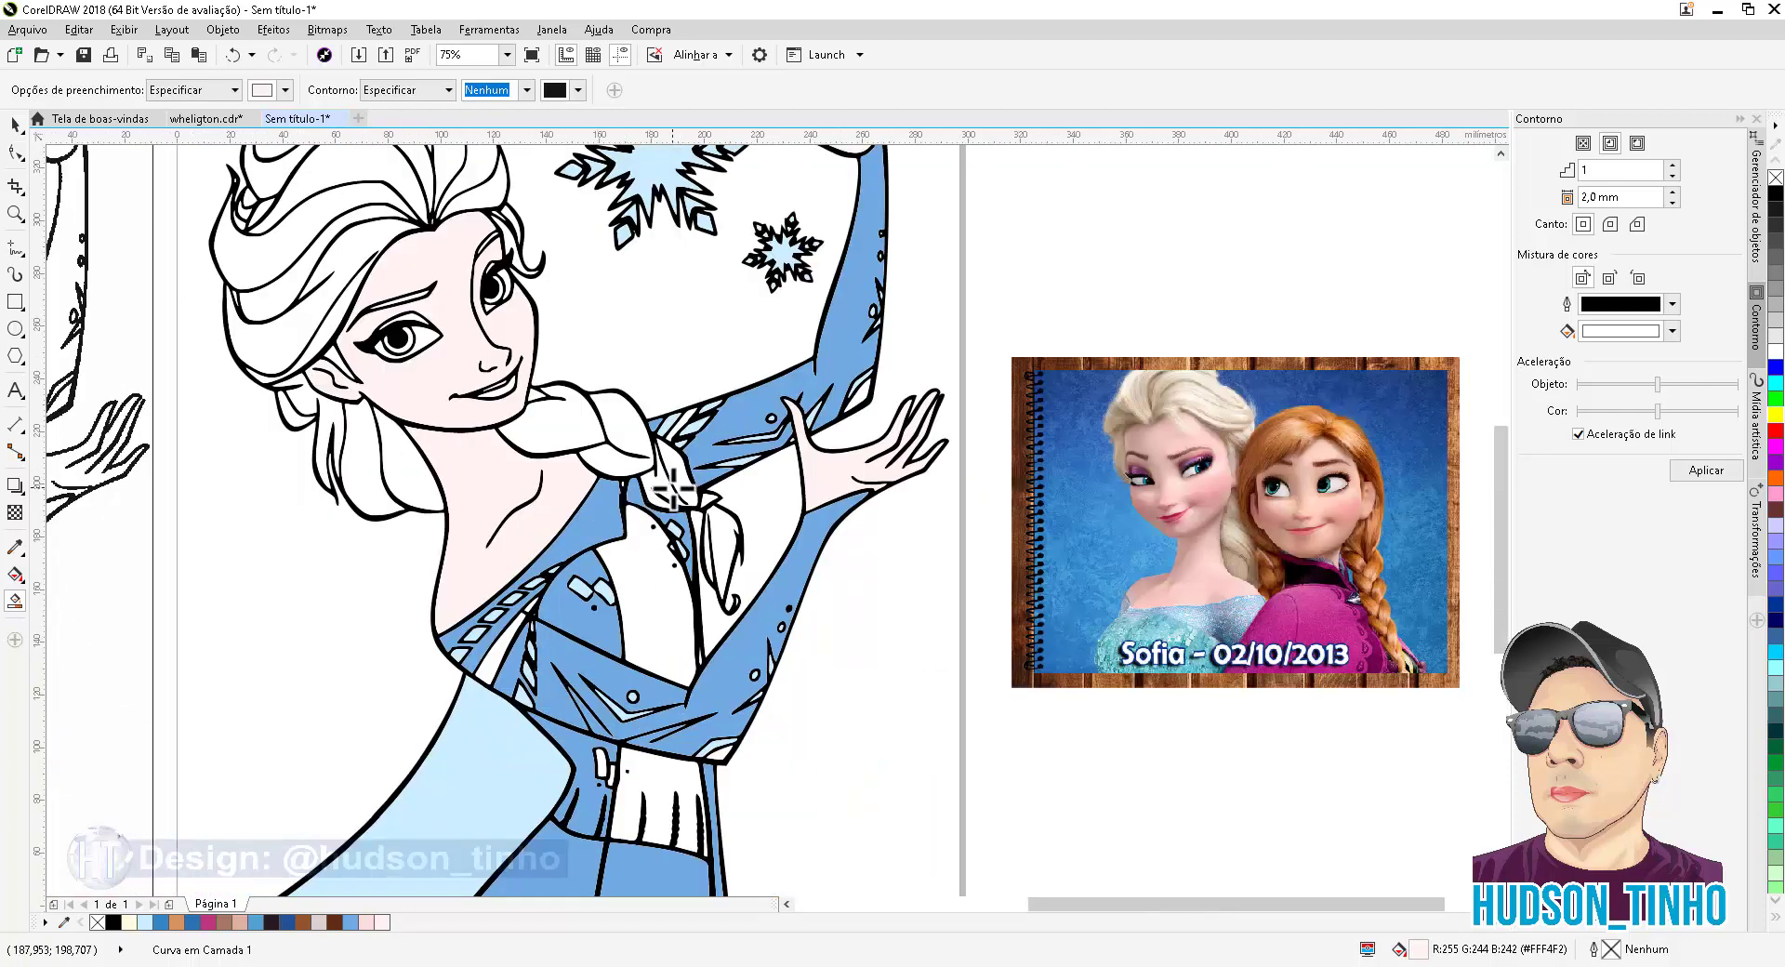
{"action": "scroll", "coordinate": [804, 423], "scroll_direction": "down", "scroll_amount": 1}
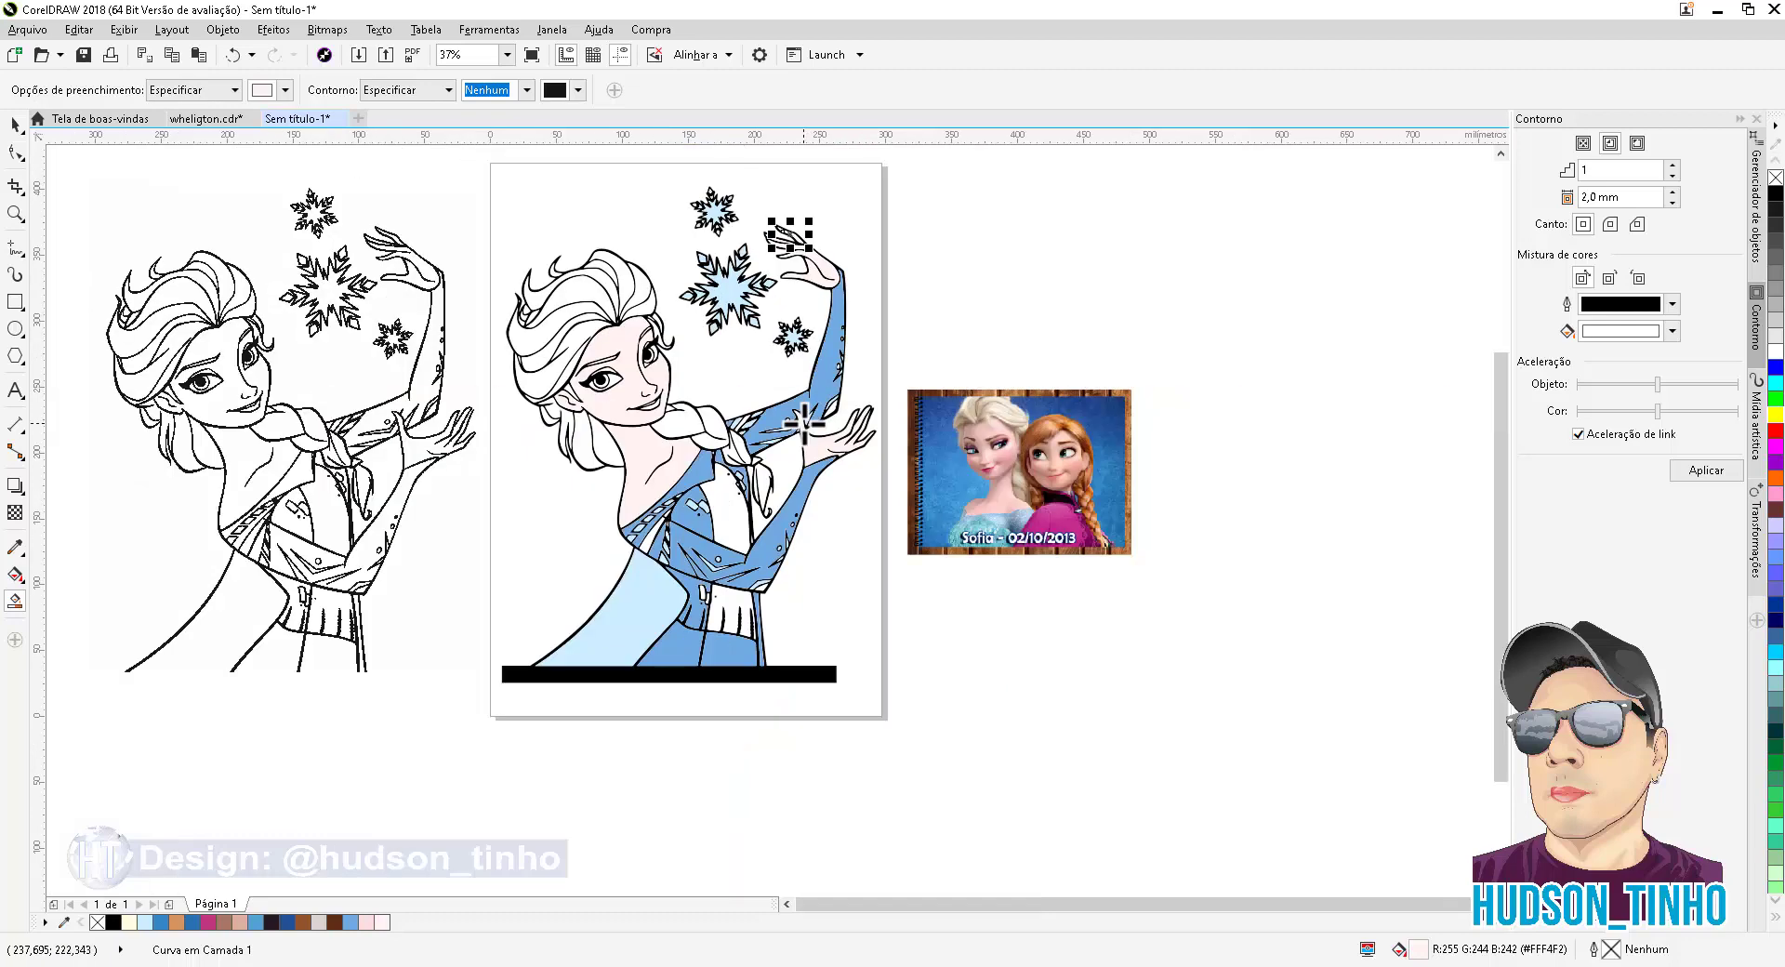
{"action": "scroll", "coordinate": [741, 229], "scroll_direction": "up", "scroll_amount": 2}
{"action": "scroll", "coordinate": [881, 326], "scroll_direction": "down", "scroll_amount": 1}
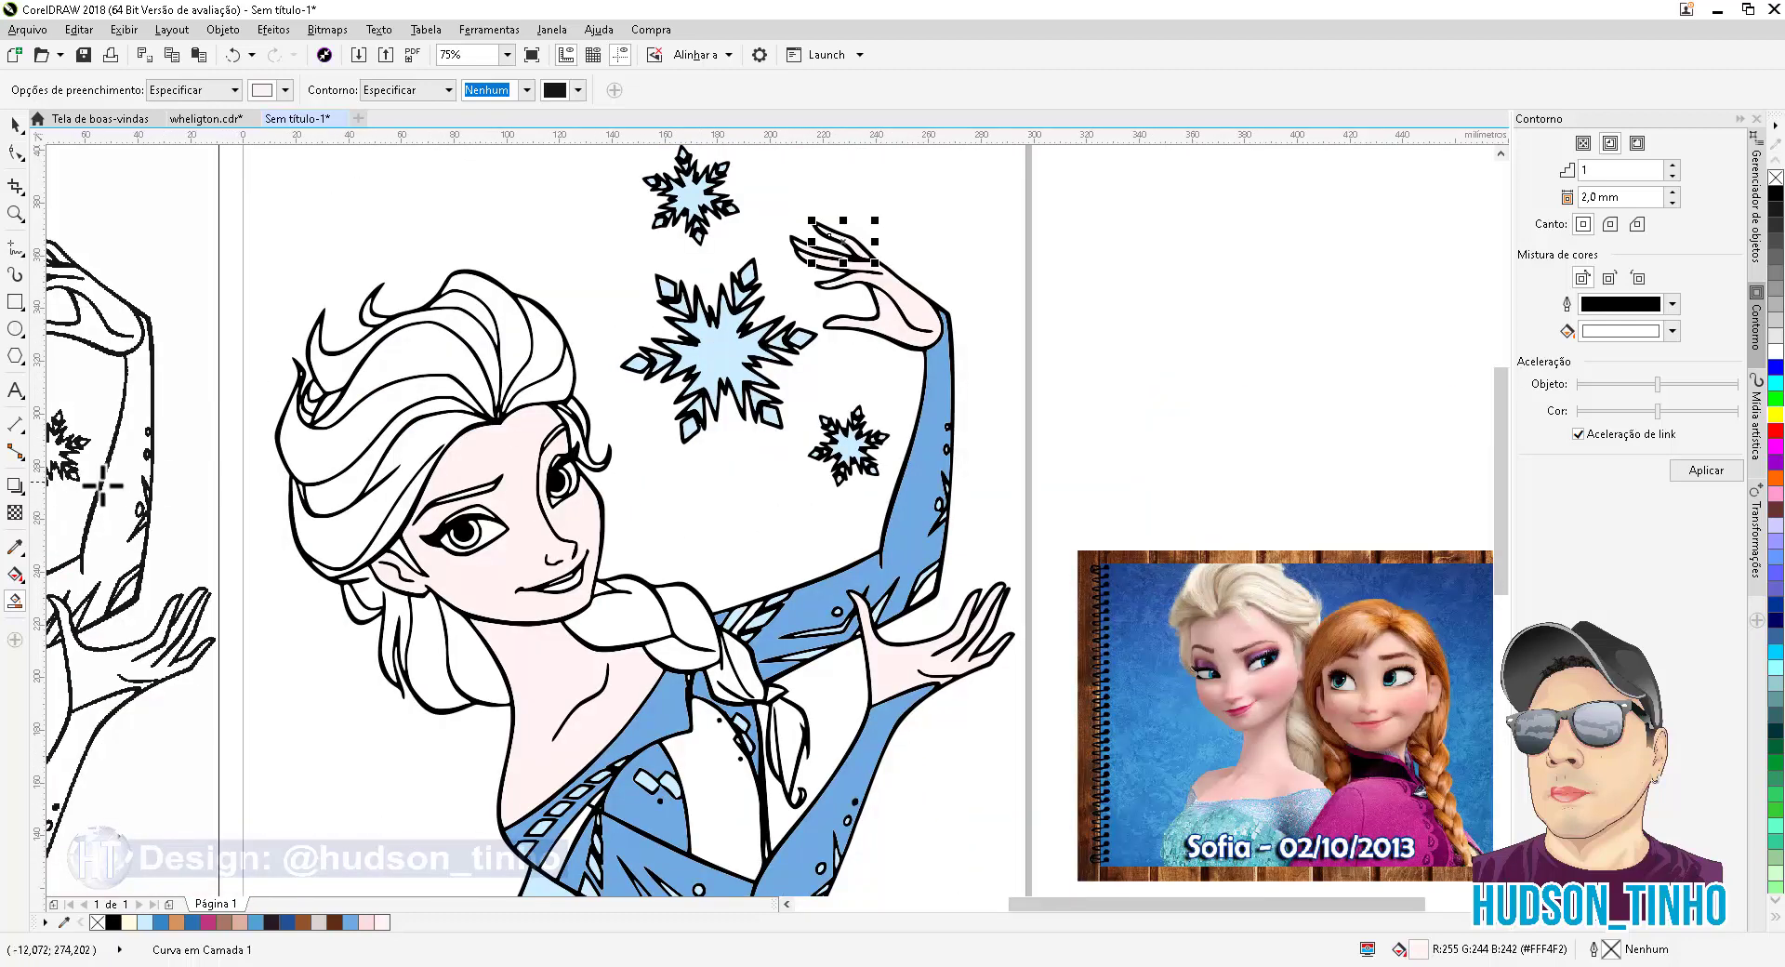
{"action": "left_click", "coordinate": [14, 547]}
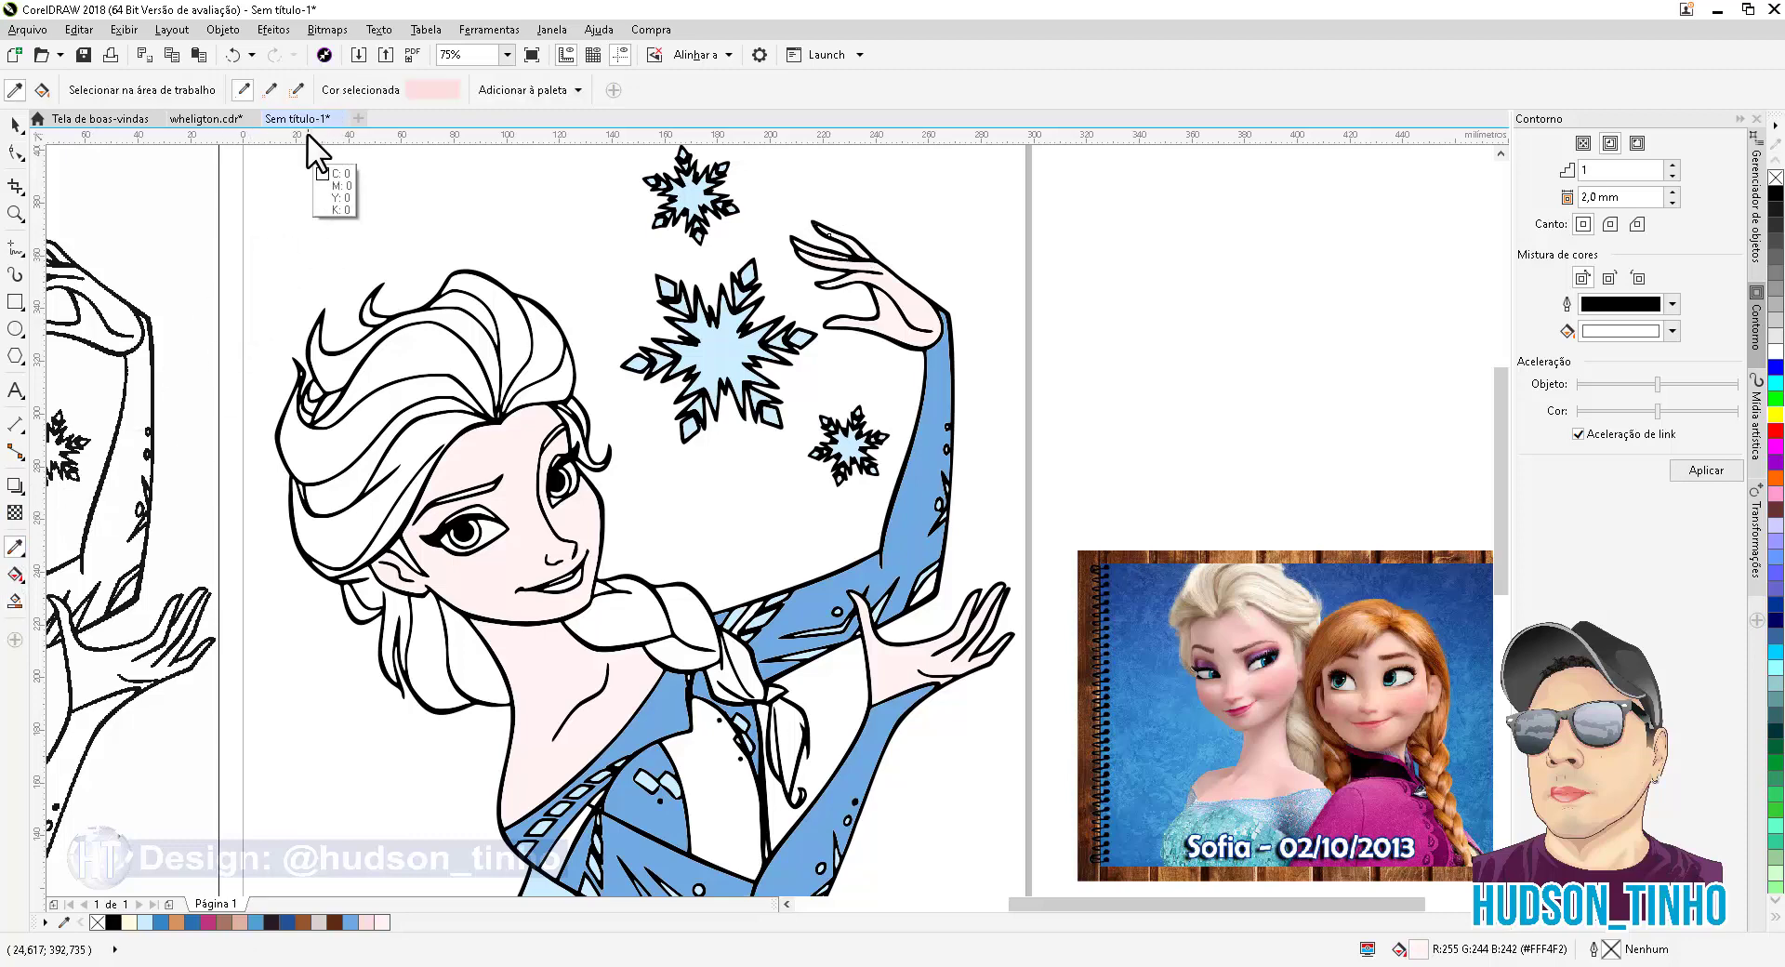
{"action": "left_click", "coordinate": [1255, 583]}
{"action": "left_click", "coordinate": [527, 90]}
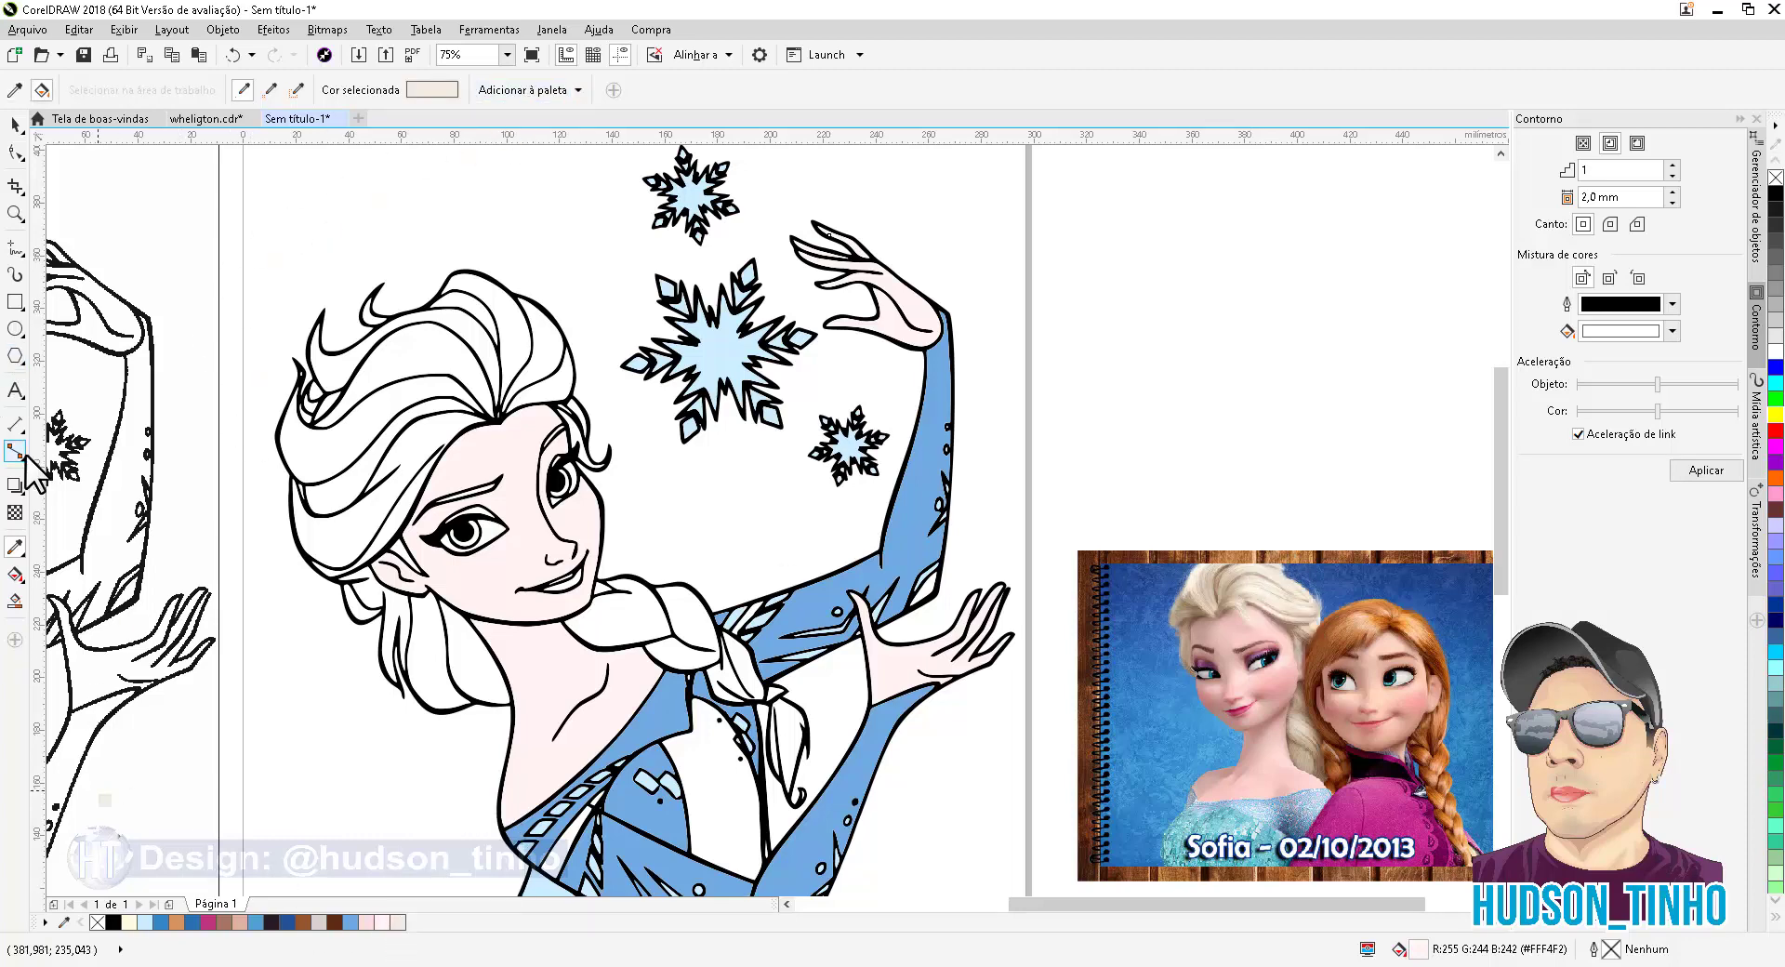
{"action": "left_click", "coordinate": [15, 600]}
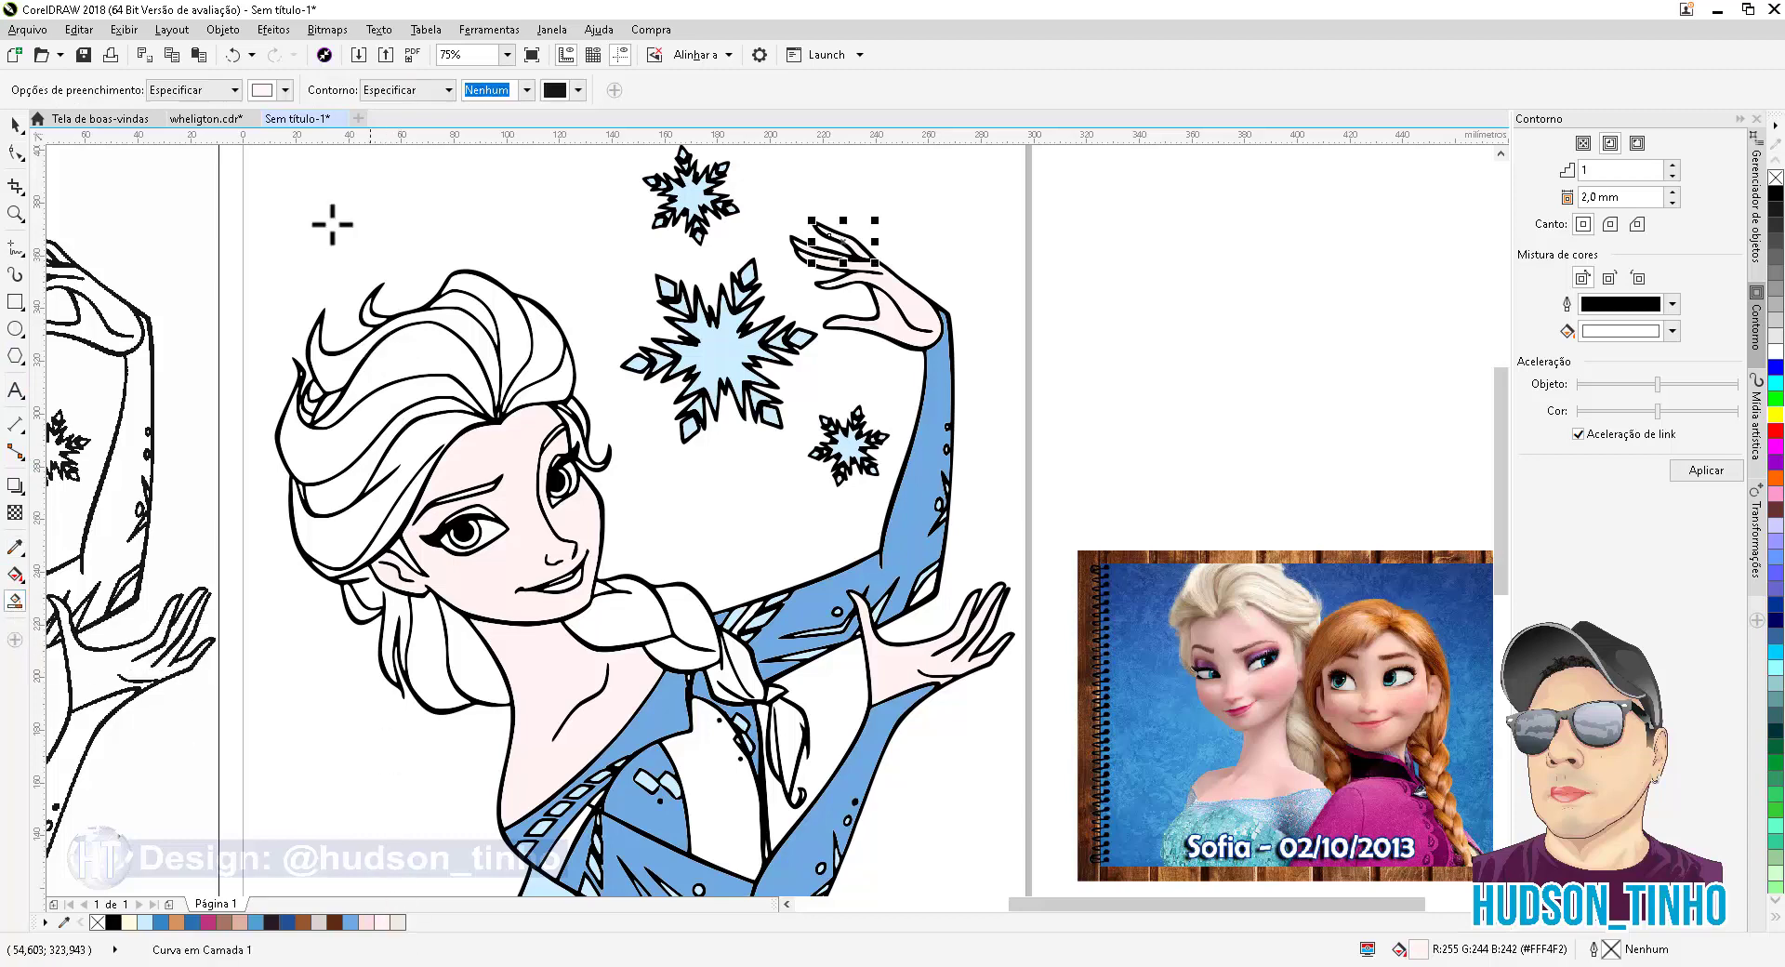
Set the Smart Fill color to the sampled blond #F2EEE2 and fill the swept hair strands above the forehead and beside the ear
{"action": "left_click", "coordinate": [262, 90]}
{"action": "left_click", "coordinate": [325, 139]}
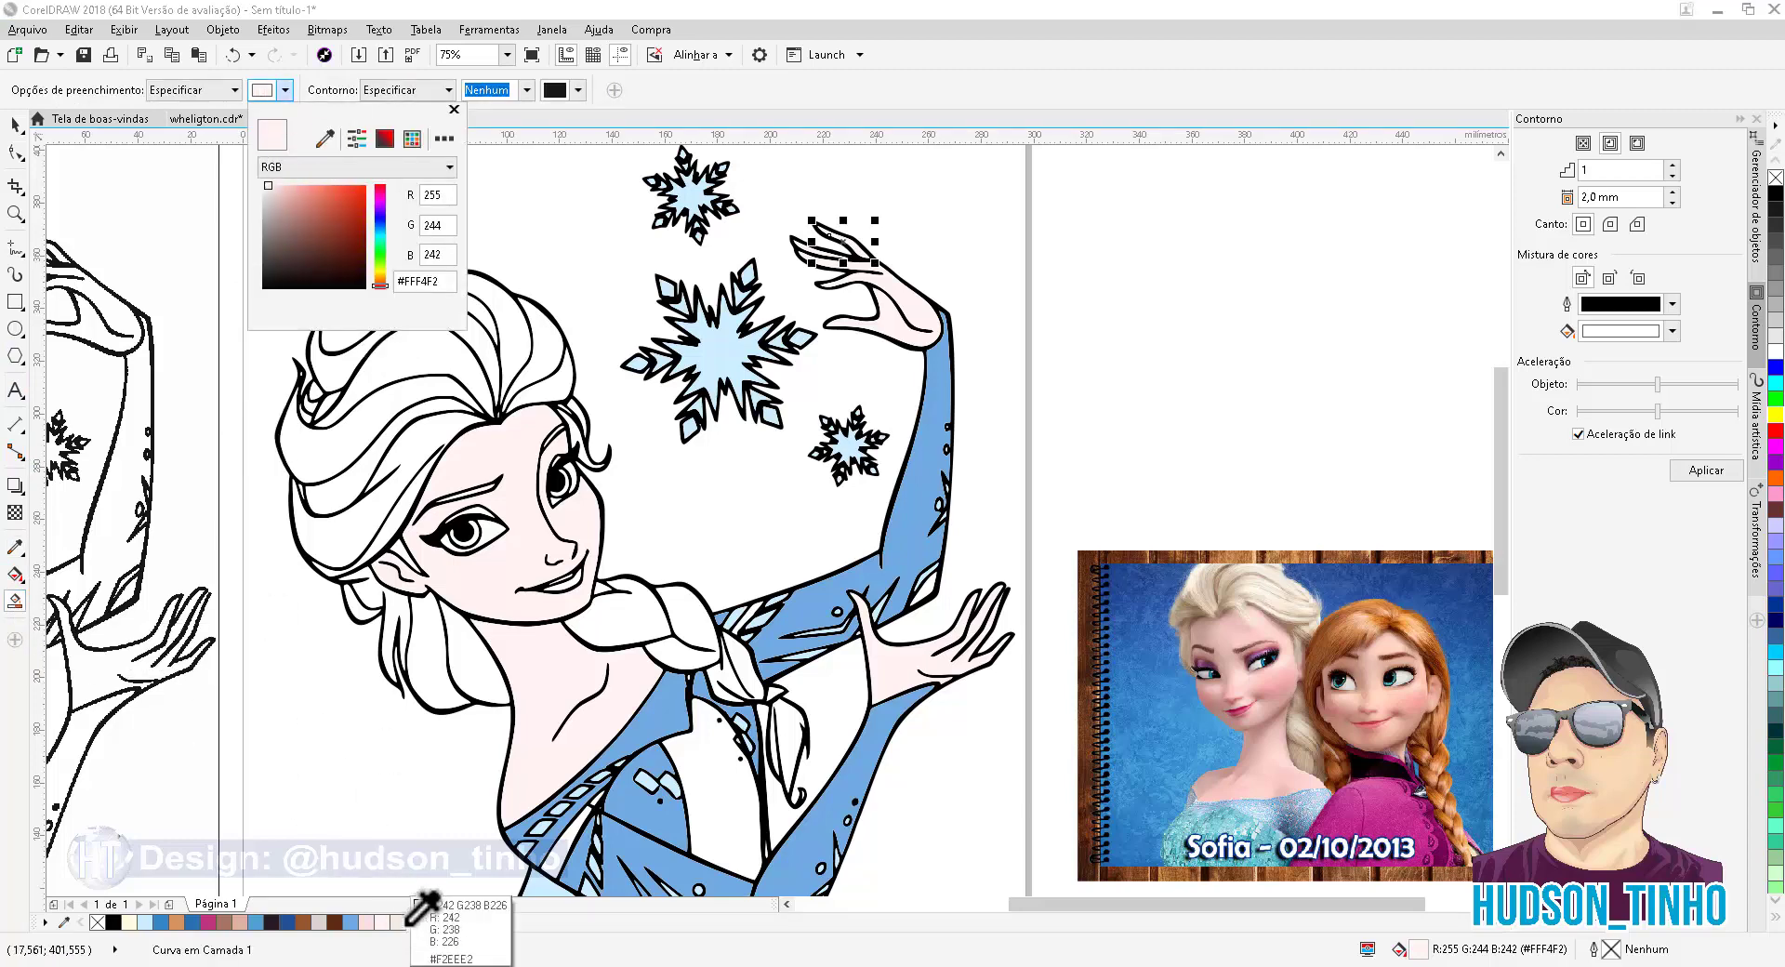
{"action": "left_click", "coordinate": [403, 922]}
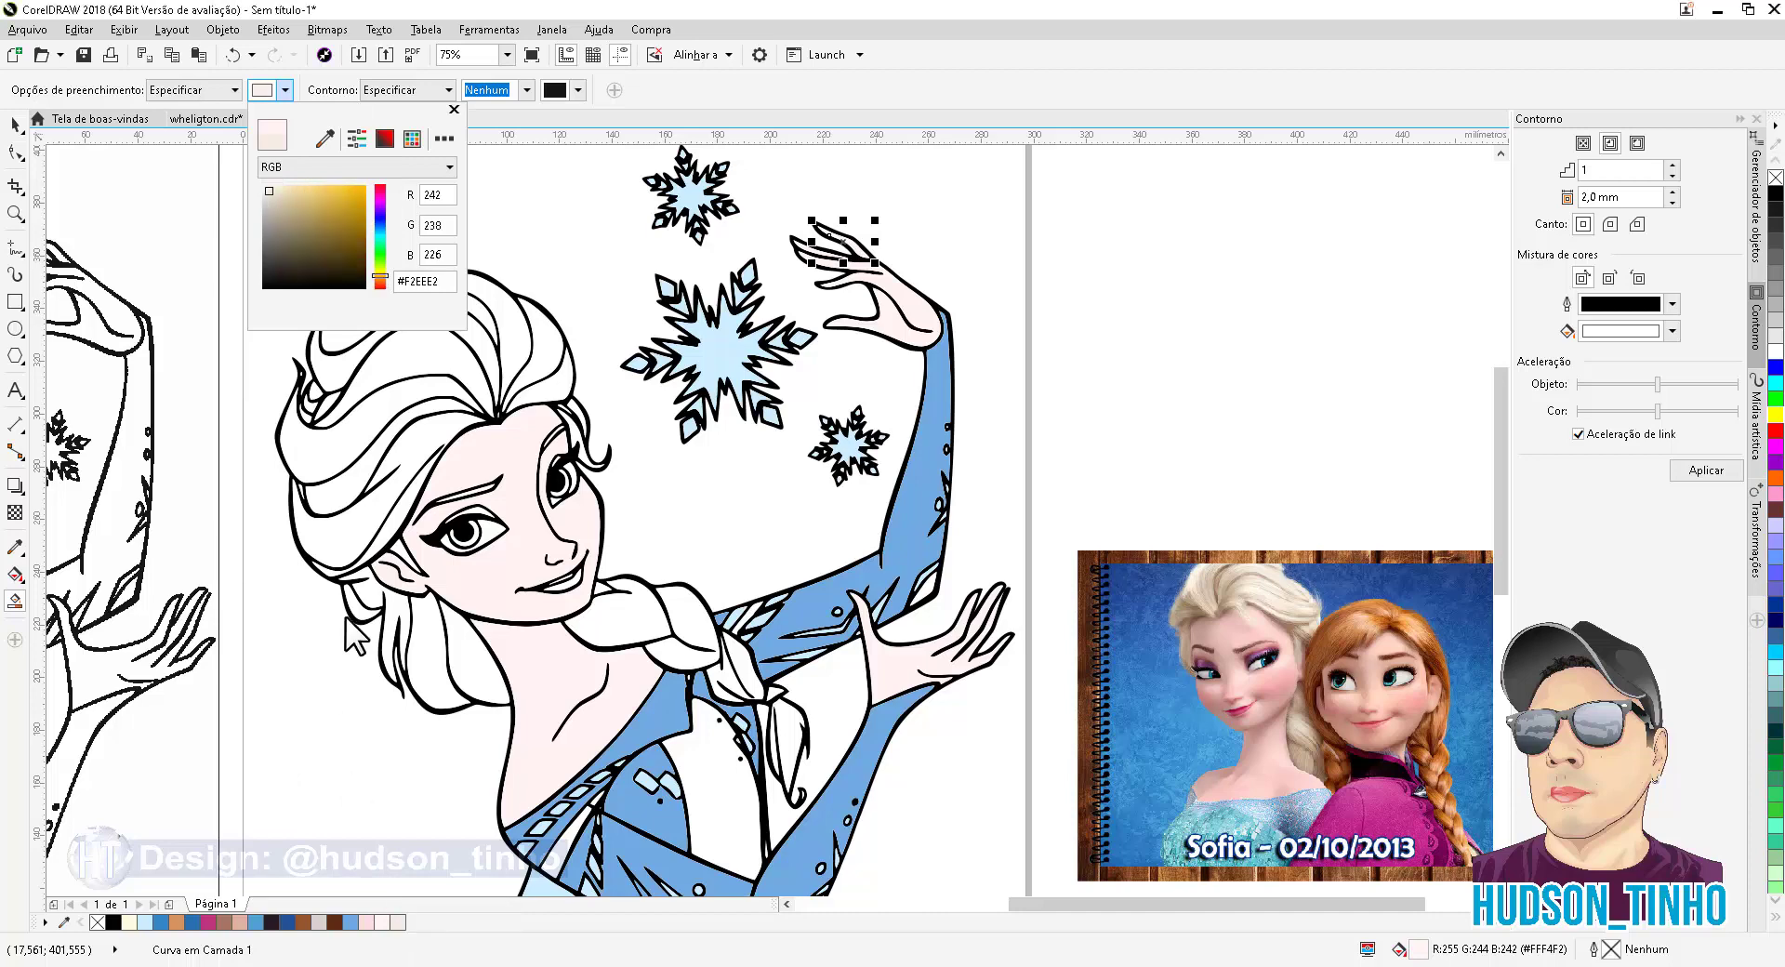
{"action": "left_click", "coordinate": [453, 109]}
{"action": "left_click", "coordinate": [426, 339]}
{"action": "scroll", "coordinate": [349, 390], "scroll_direction": "up", "scroll_amount": 3}
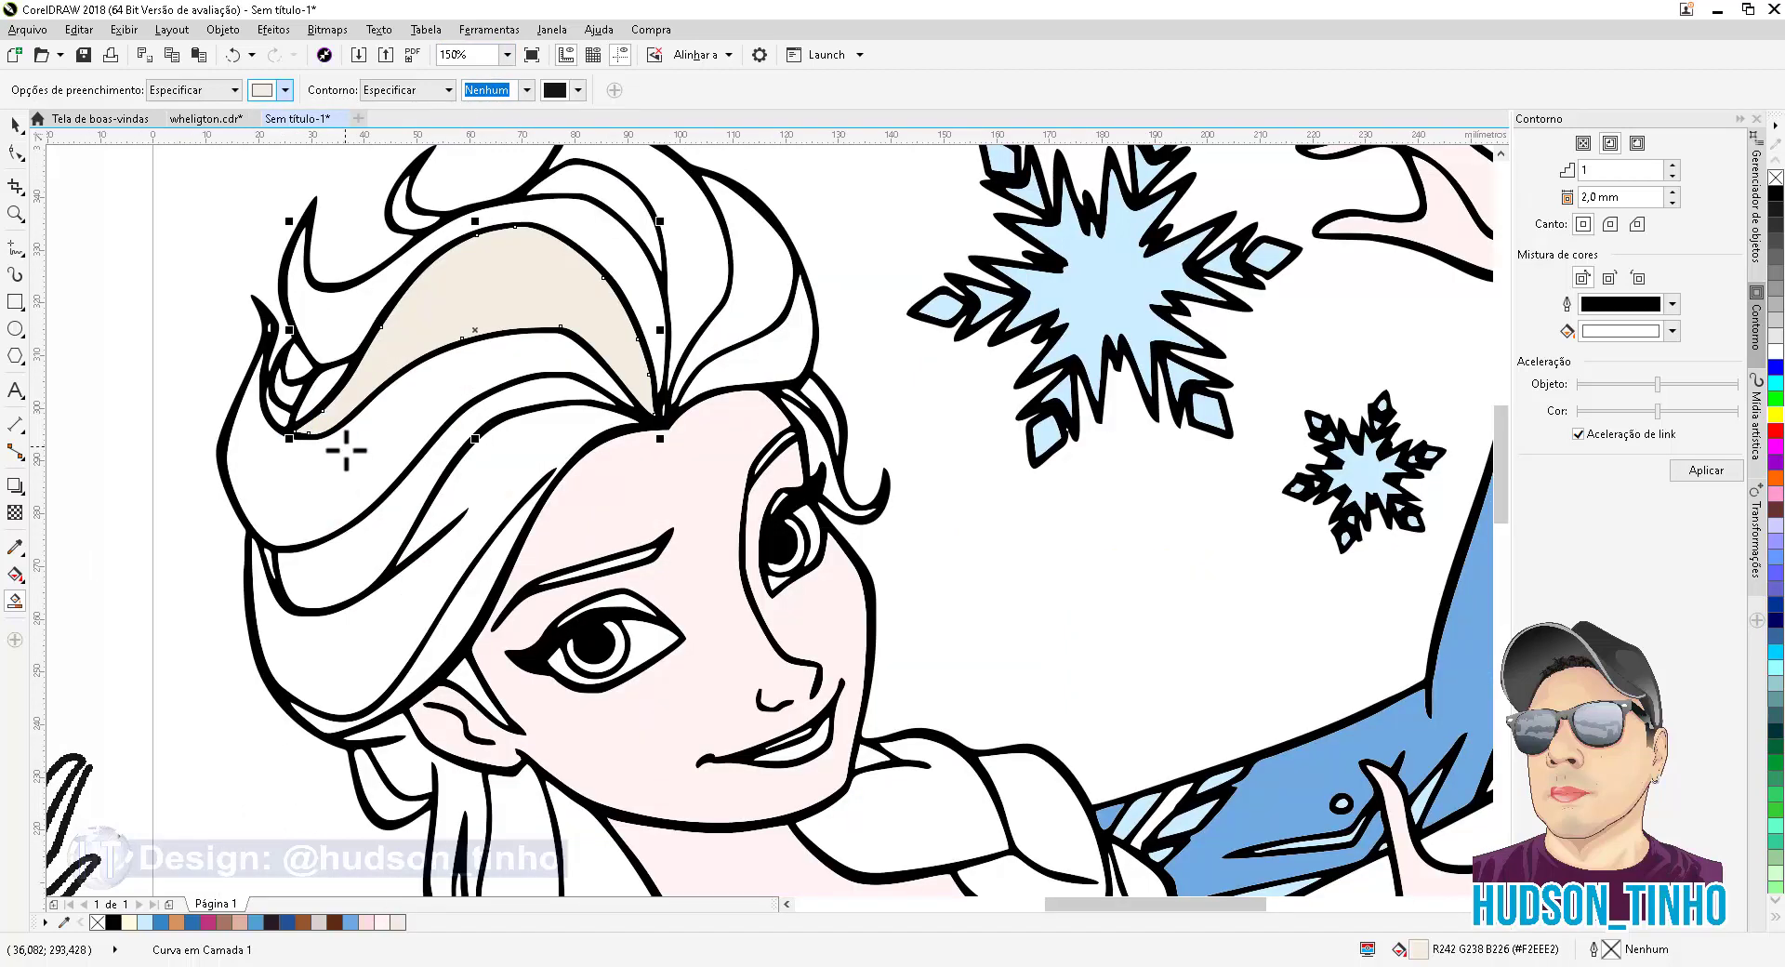
{"action": "left_click", "coordinate": [505, 460]}
{"action": "left_click", "coordinate": [451, 548]}
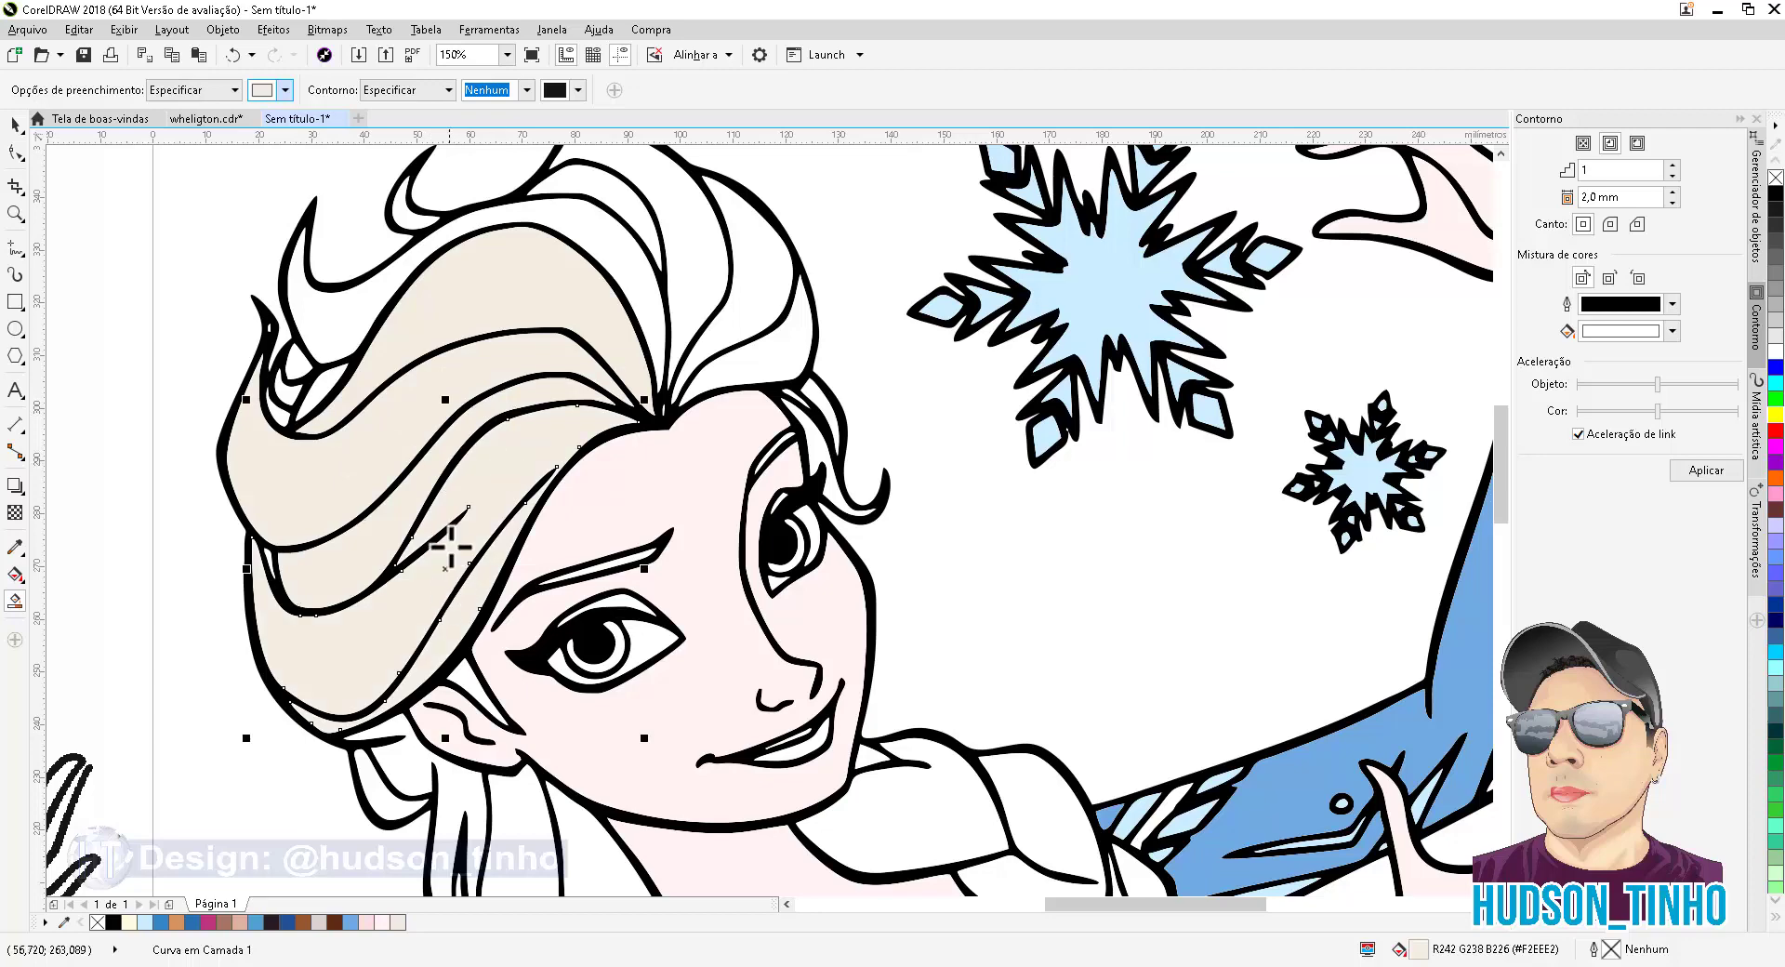
Smart-fill the crown and back hair strands, the curl beside the face and the small flyaway tips with blond #F2EEE2
{"action": "left_click", "coordinate": [642, 214]}
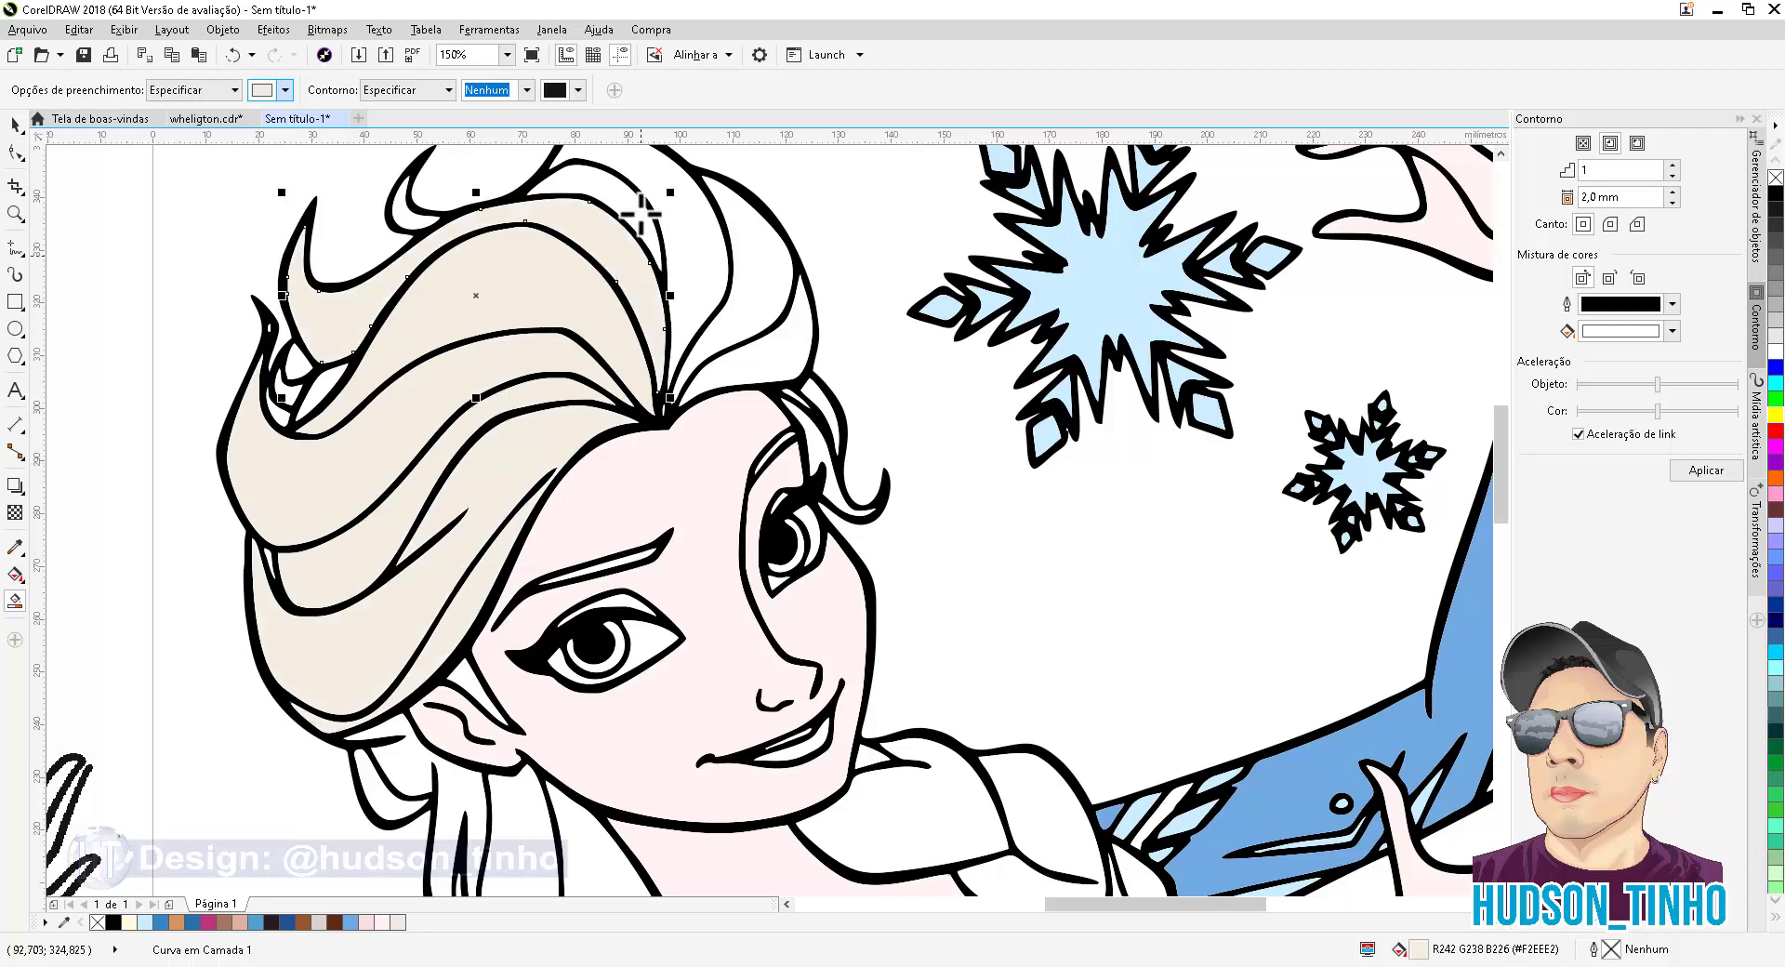
{"action": "left_click", "coordinate": [692, 232]}
{"action": "left_click", "coordinate": [736, 249]}
{"action": "left_click", "coordinate": [776, 371]}
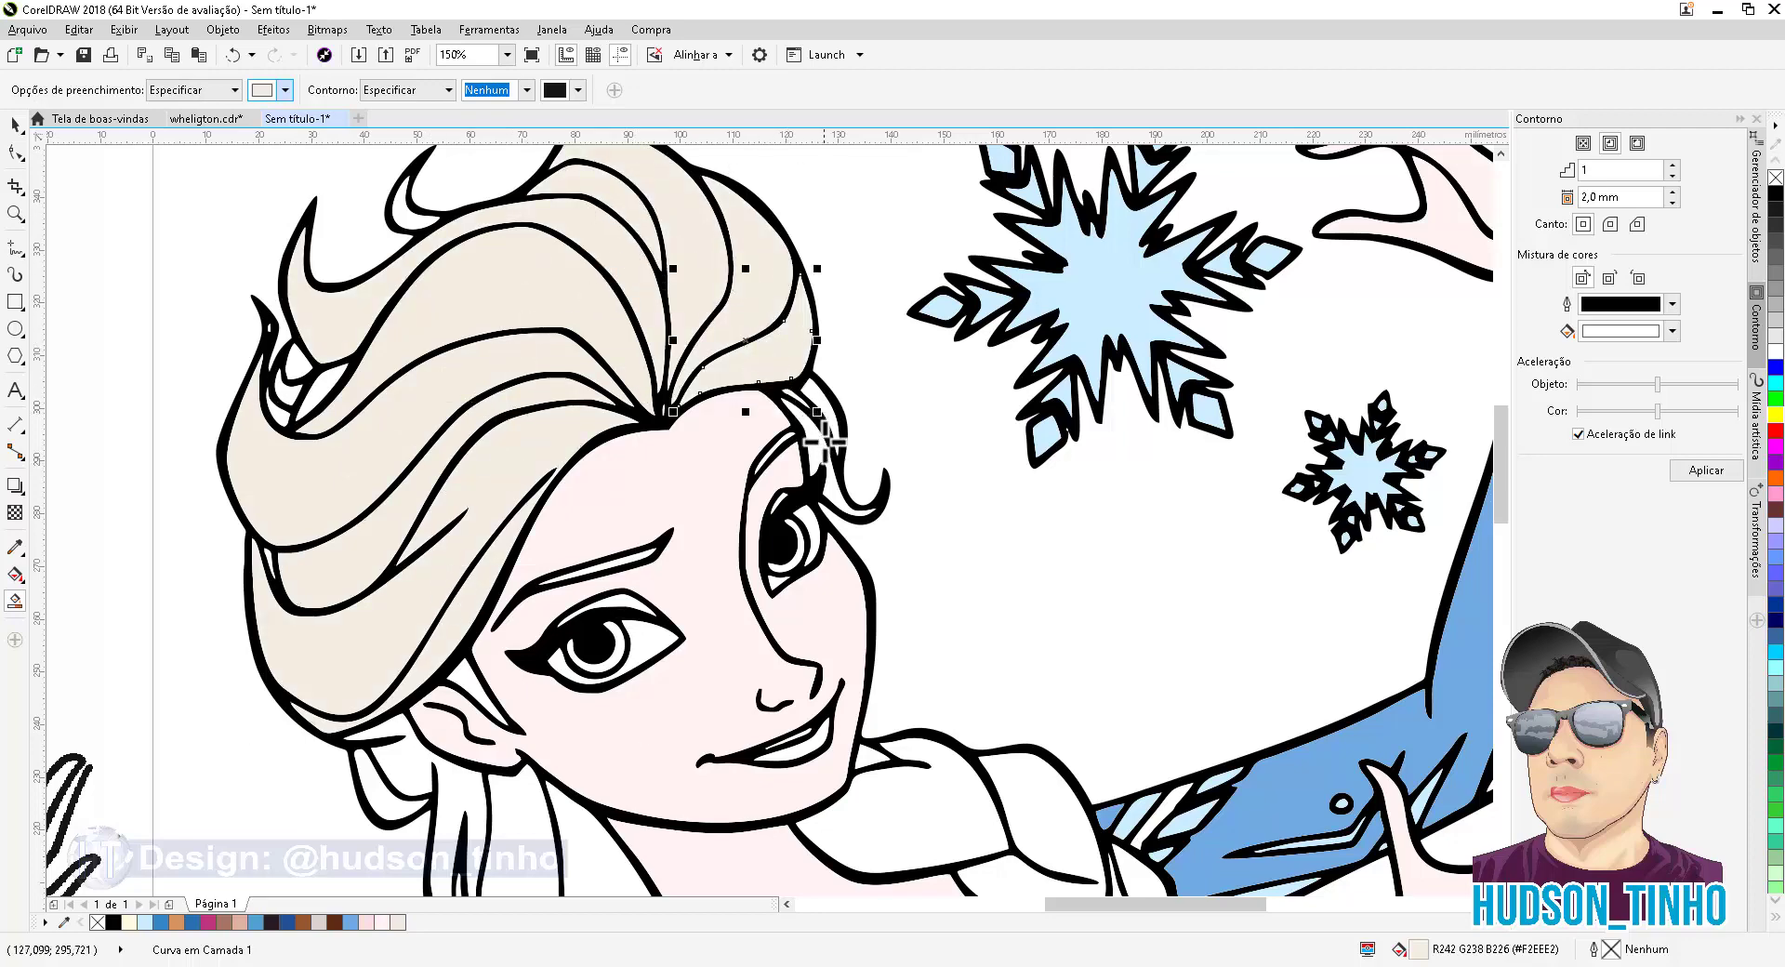
{"action": "left_click", "coordinate": [821, 395]}
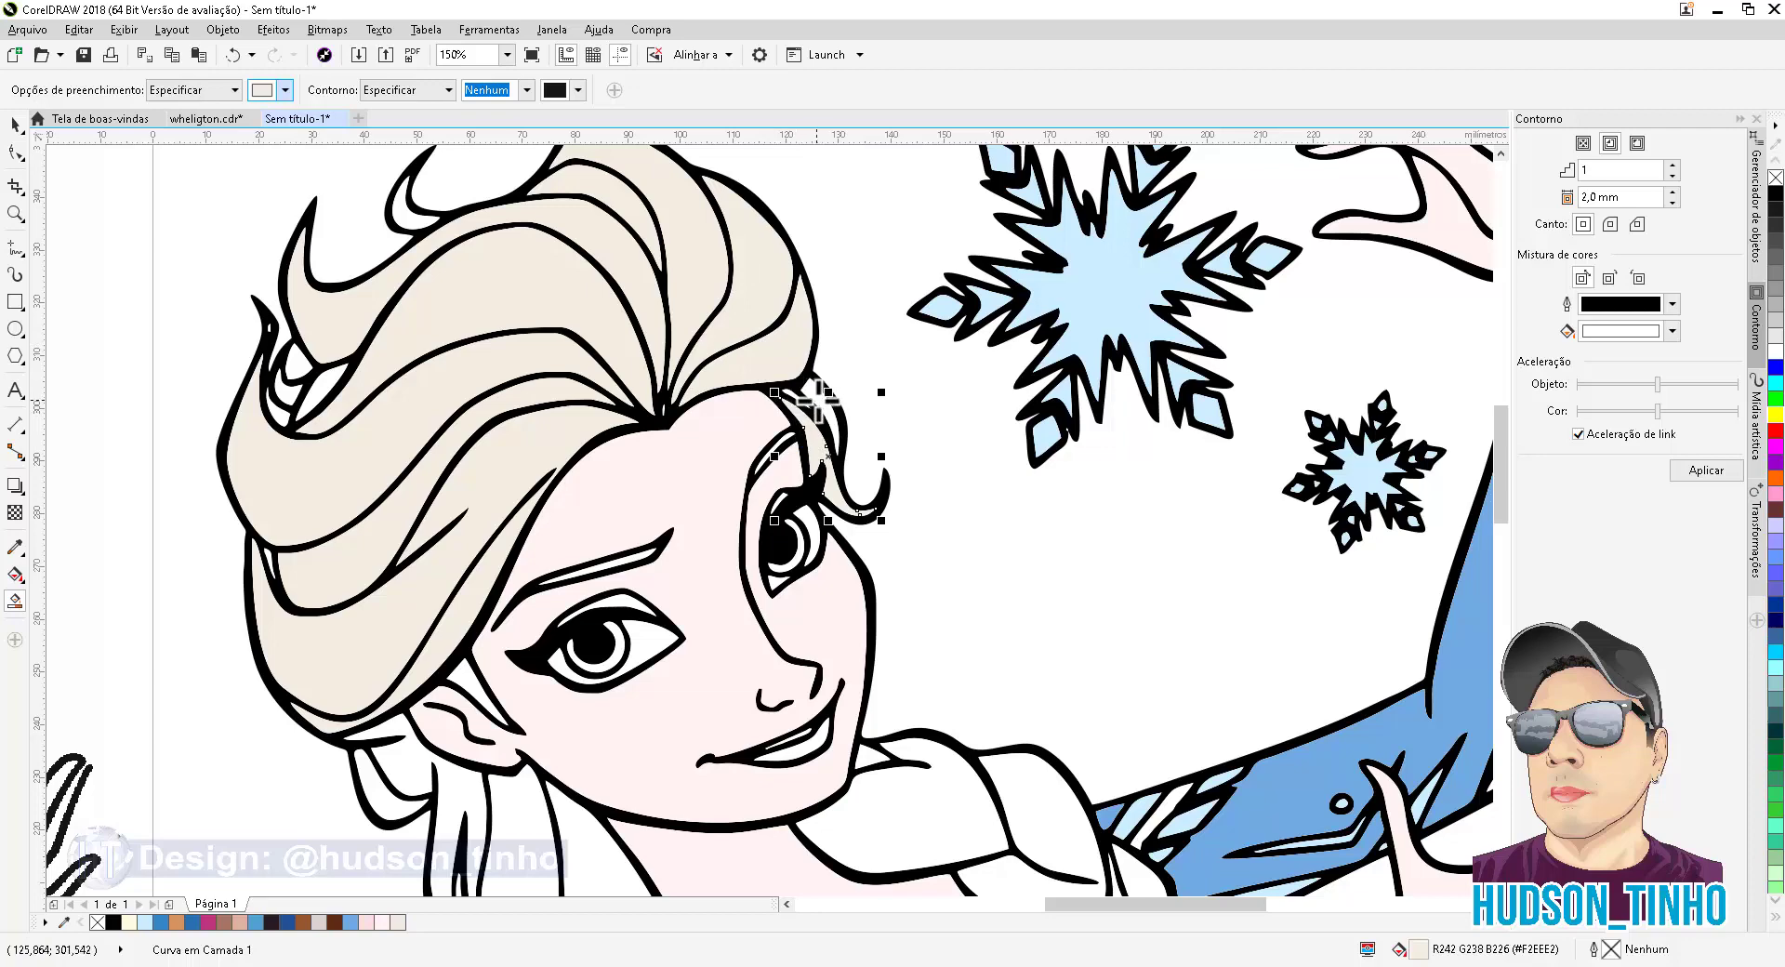
{"action": "left_click", "coordinate": [793, 388]}
{"action": "left_click", "coordinate": [411, 216]}
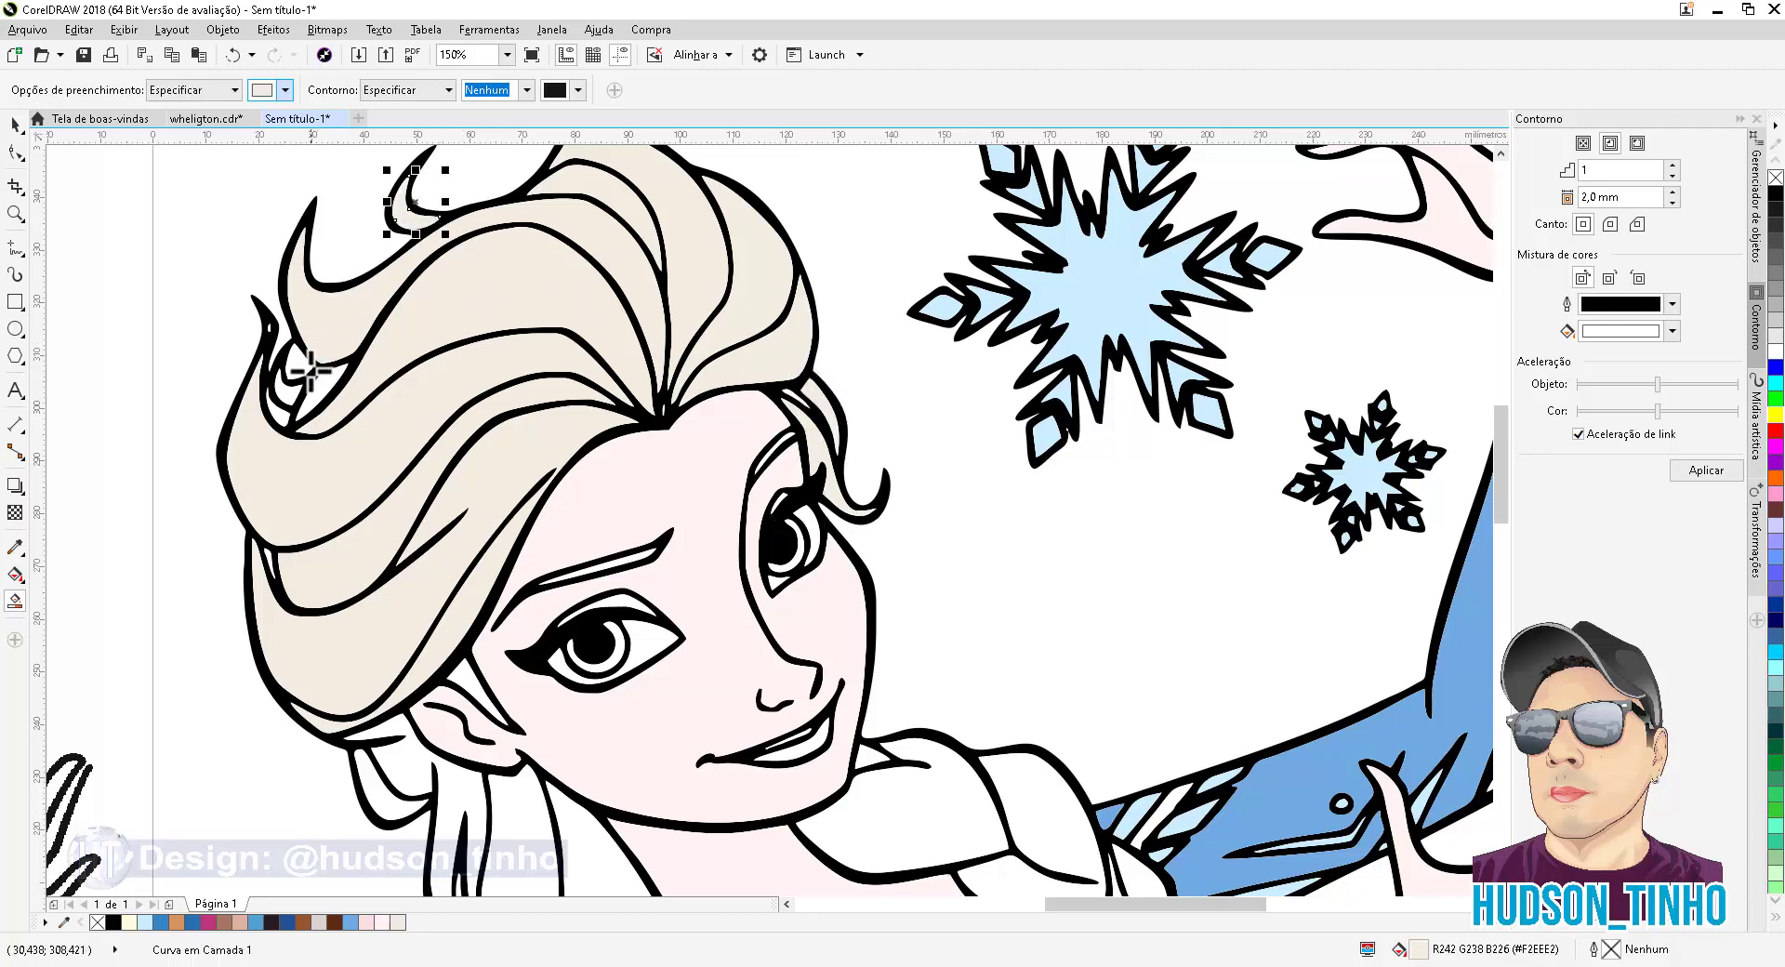
{"action": "left_click", "coordinate": [311, 389]}
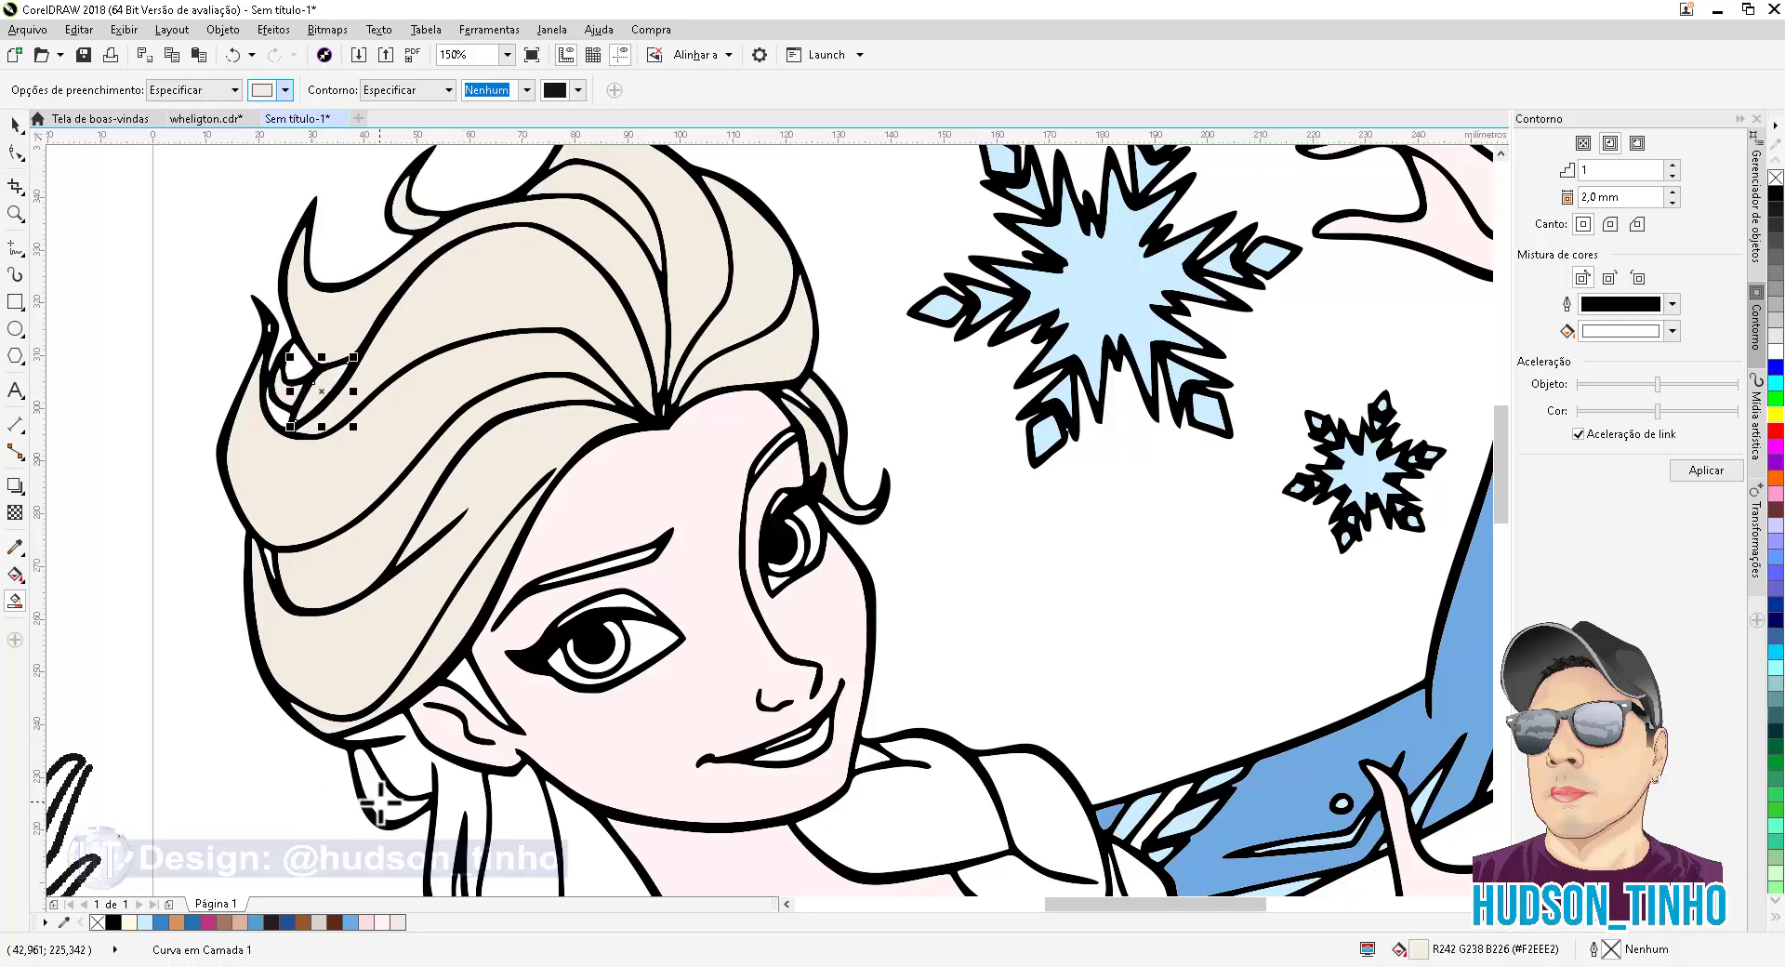
Smart-fill the hair behind the neck and all braid sections down to the tie and tail with blond #F2EEE2
{"action": "scroll", "coordinate": [378, 801], "scroll_direction": "down", "scroll_amount": 3}
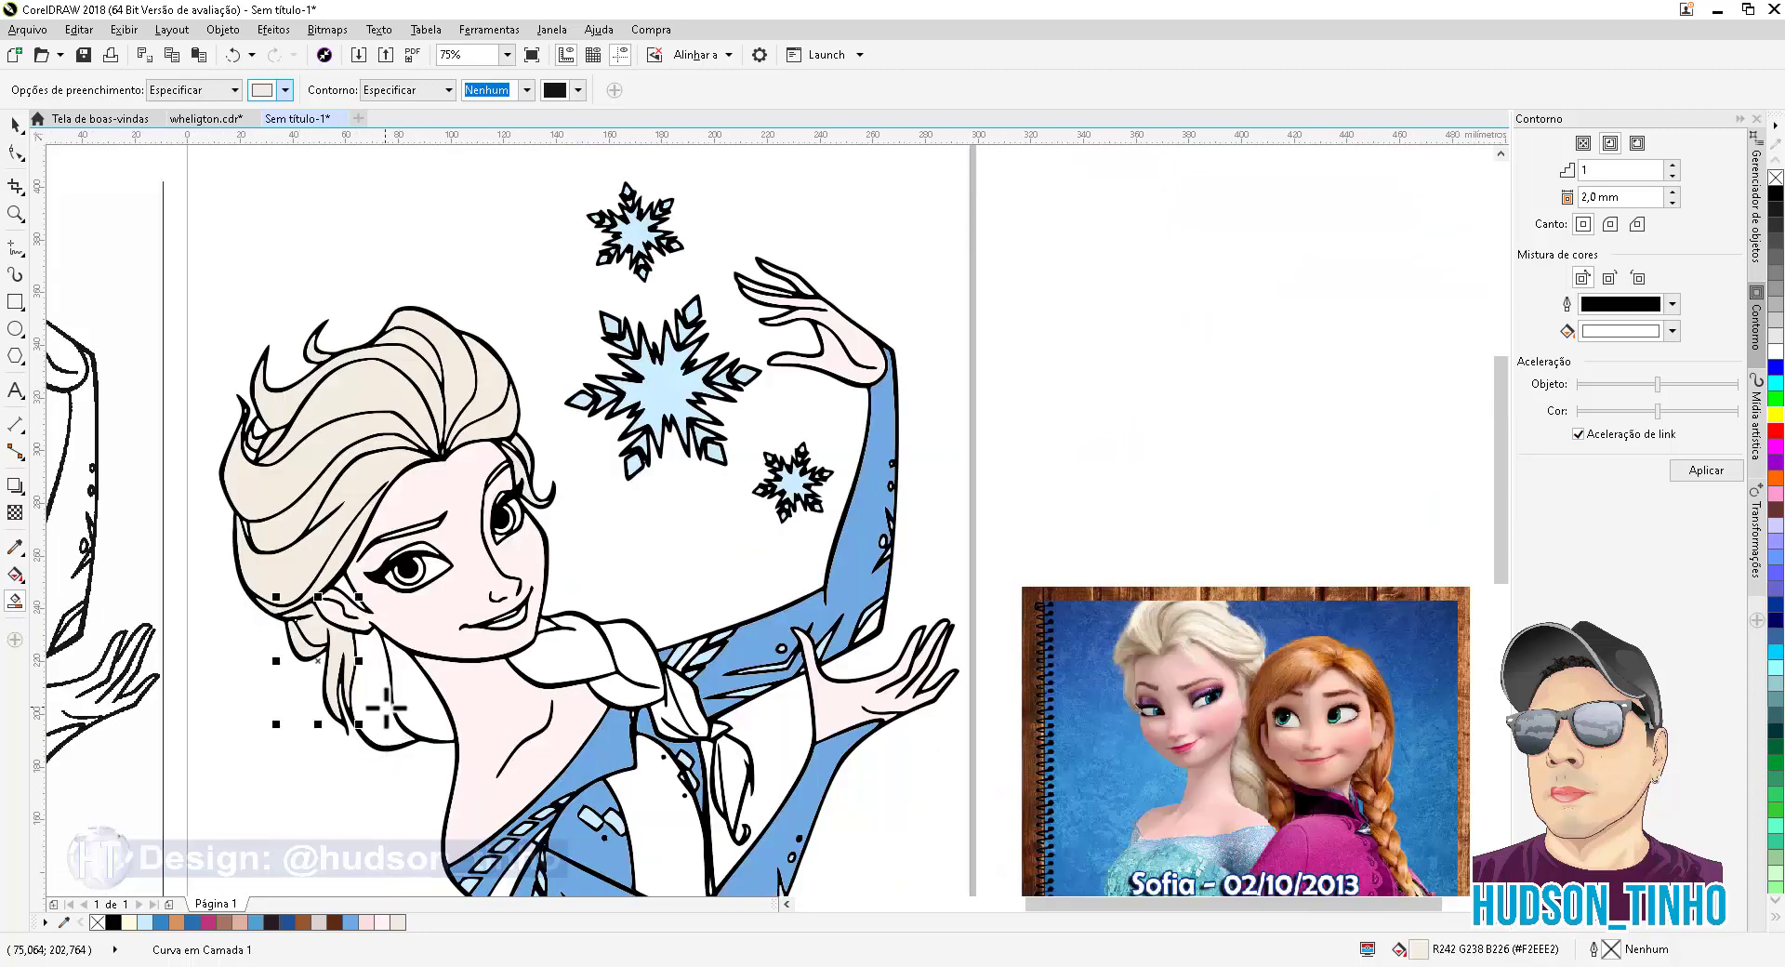
{"action": "left_click", "coordinate": [550, 656]}
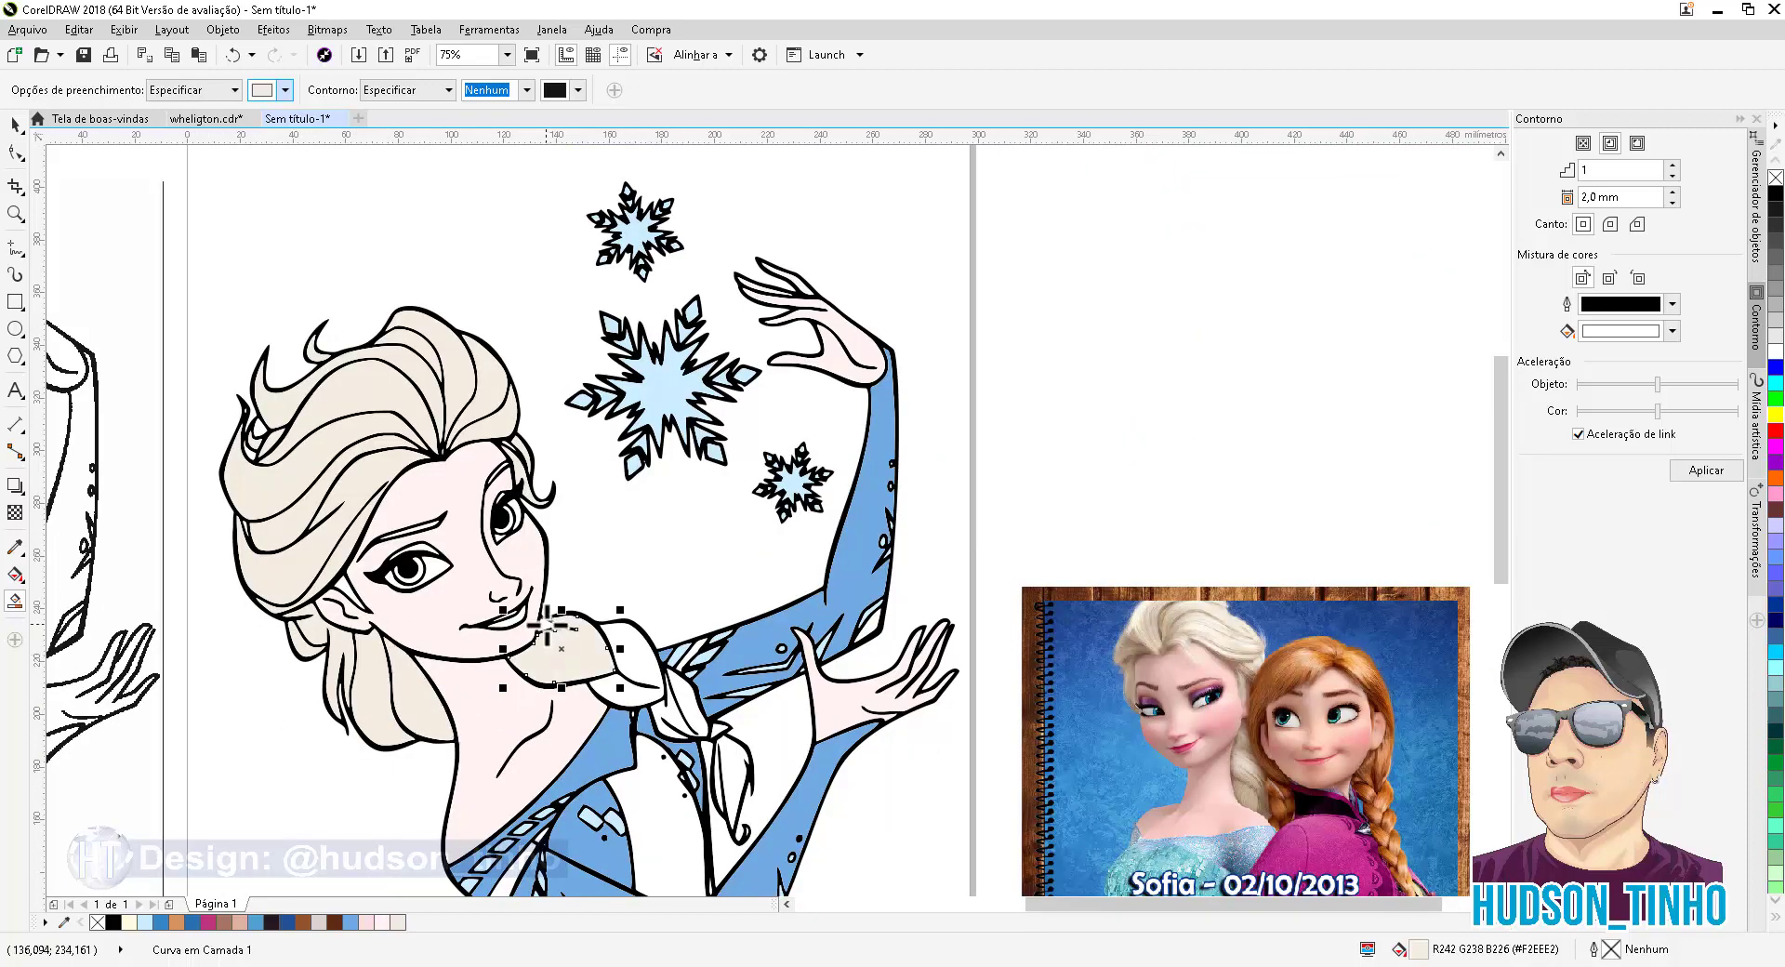
{"action": "left_click", "coordinate": [637, 679]}
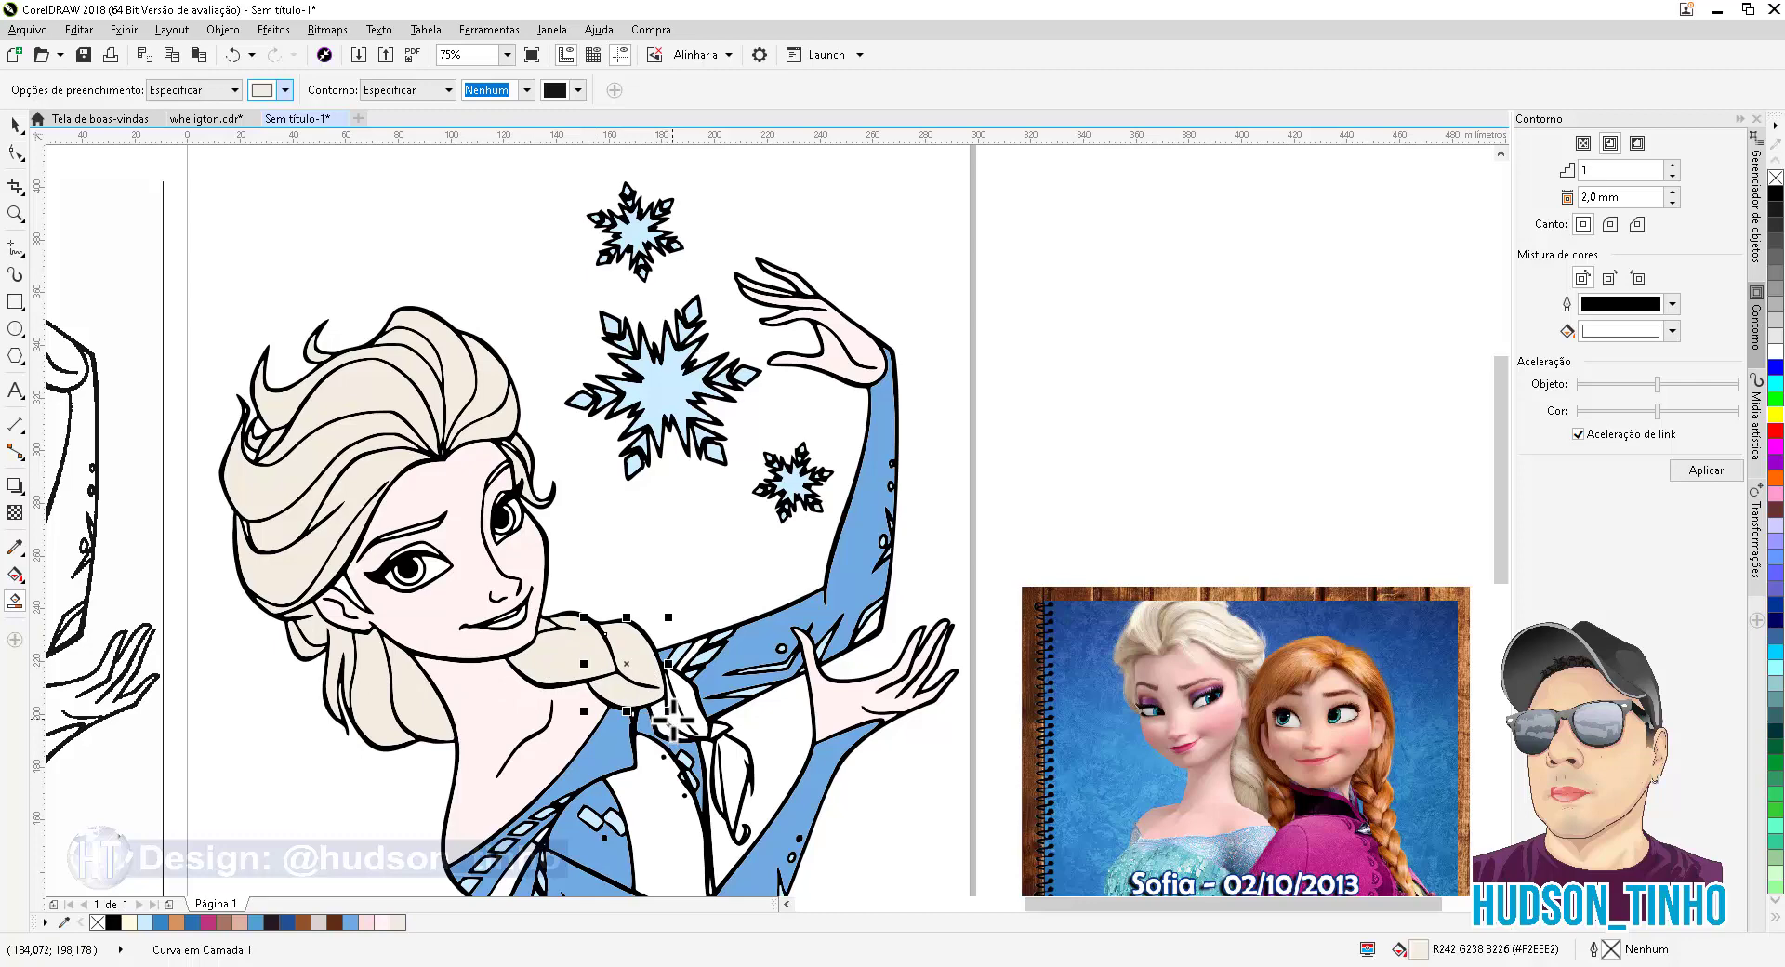
{"action": "scroll", "coordinate": [683, 714], "scroll_direction": "up", "scroll_amount": 2}
{"action": "left_click", "coordinate": [716, 695]}
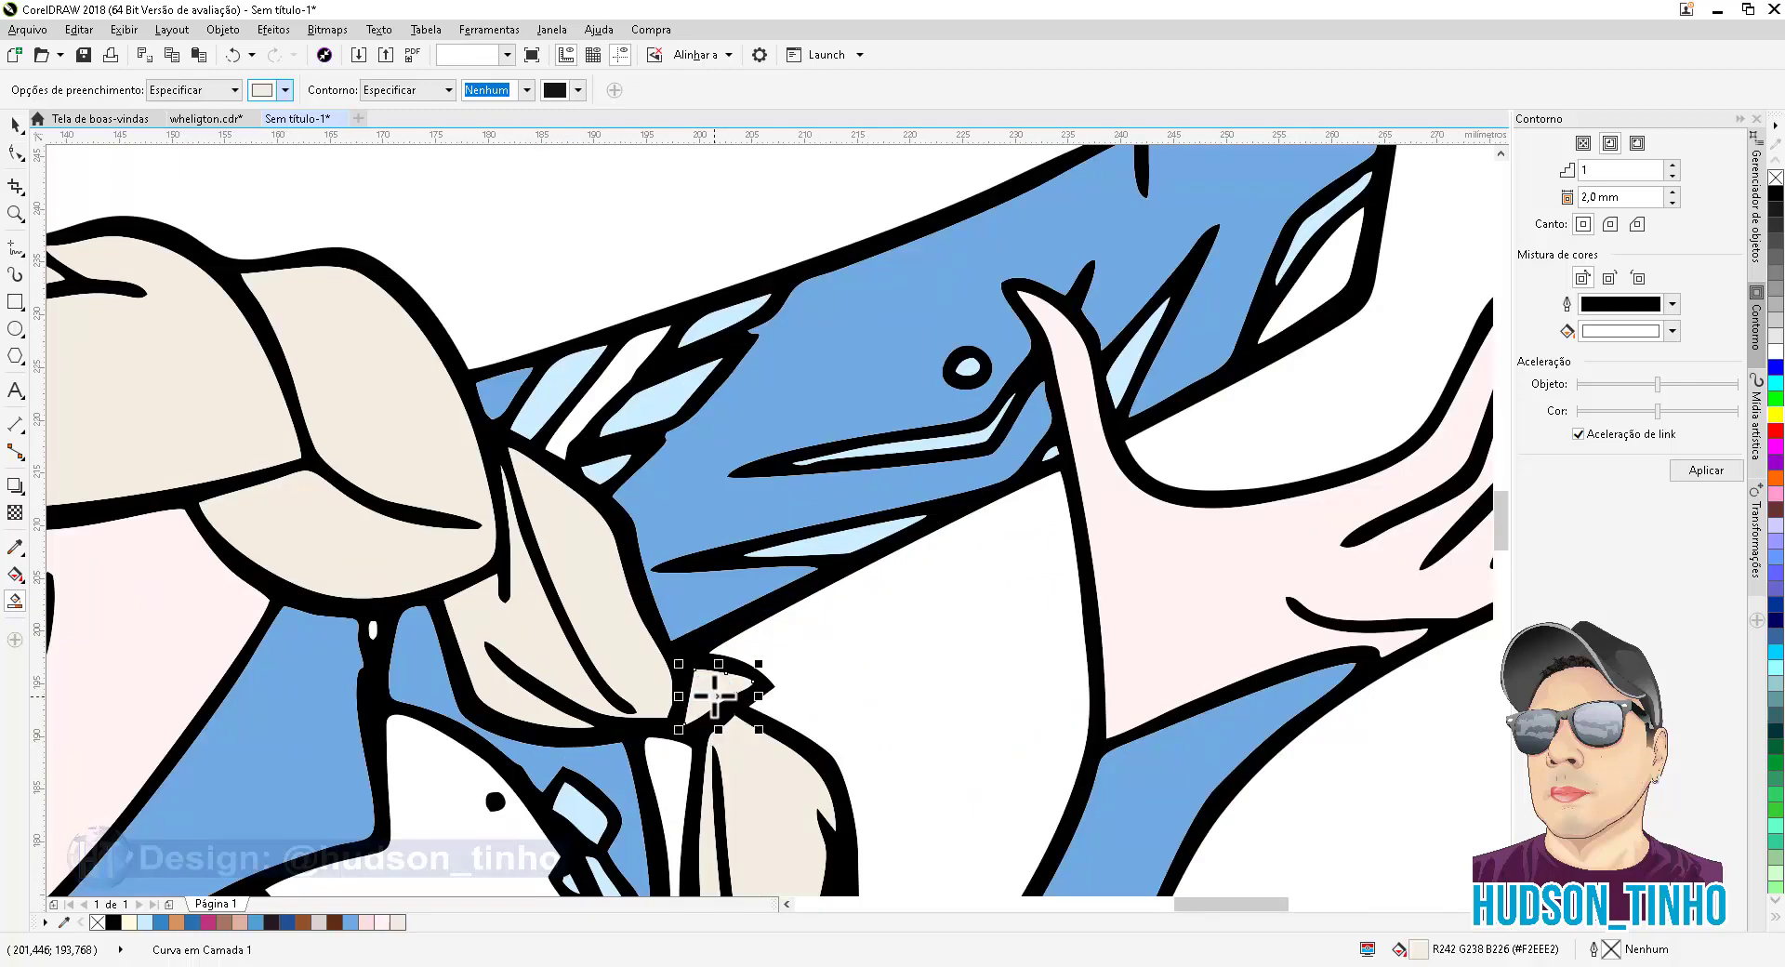
Smart-fill the inside of both eyebrows with blond #F2EEE2
{"action": "scroll", "coordinate": [716, 695], "scroll_direction": "down", "scroll_amount": 2}
{"action": "scroll", "coordinate": [364, 351], "scroll_direction": "down", "scroll_amount": 2}
{"action": "scroll", "coordinate": [510, 465], "scroll_direction": "up", "scroll_amount": 6}
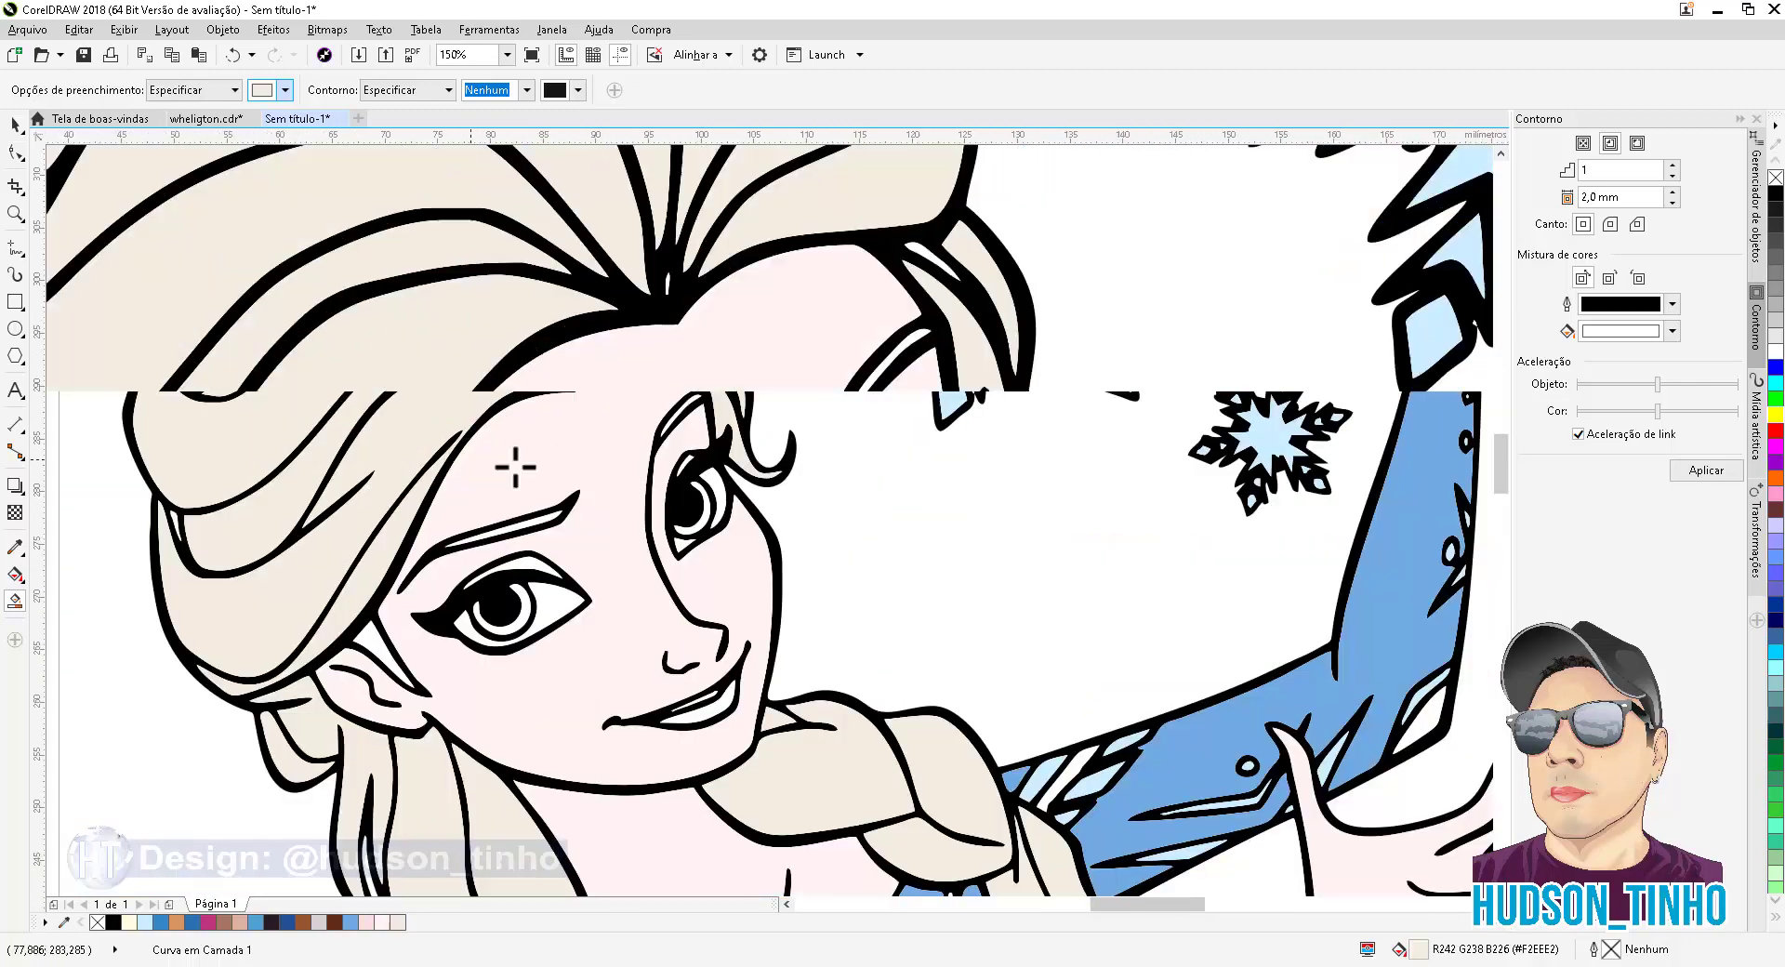
{"action": "left_click", "coordinate": [690, 701]}
{"action": "scroll", "coordinate": [564, 594], "scroll_direction": "down", "scroll_amount": 3}
{"action": "scroll", "coordinate": [727, 579], "scroll_direction": "up", "scroll_amount": 3}
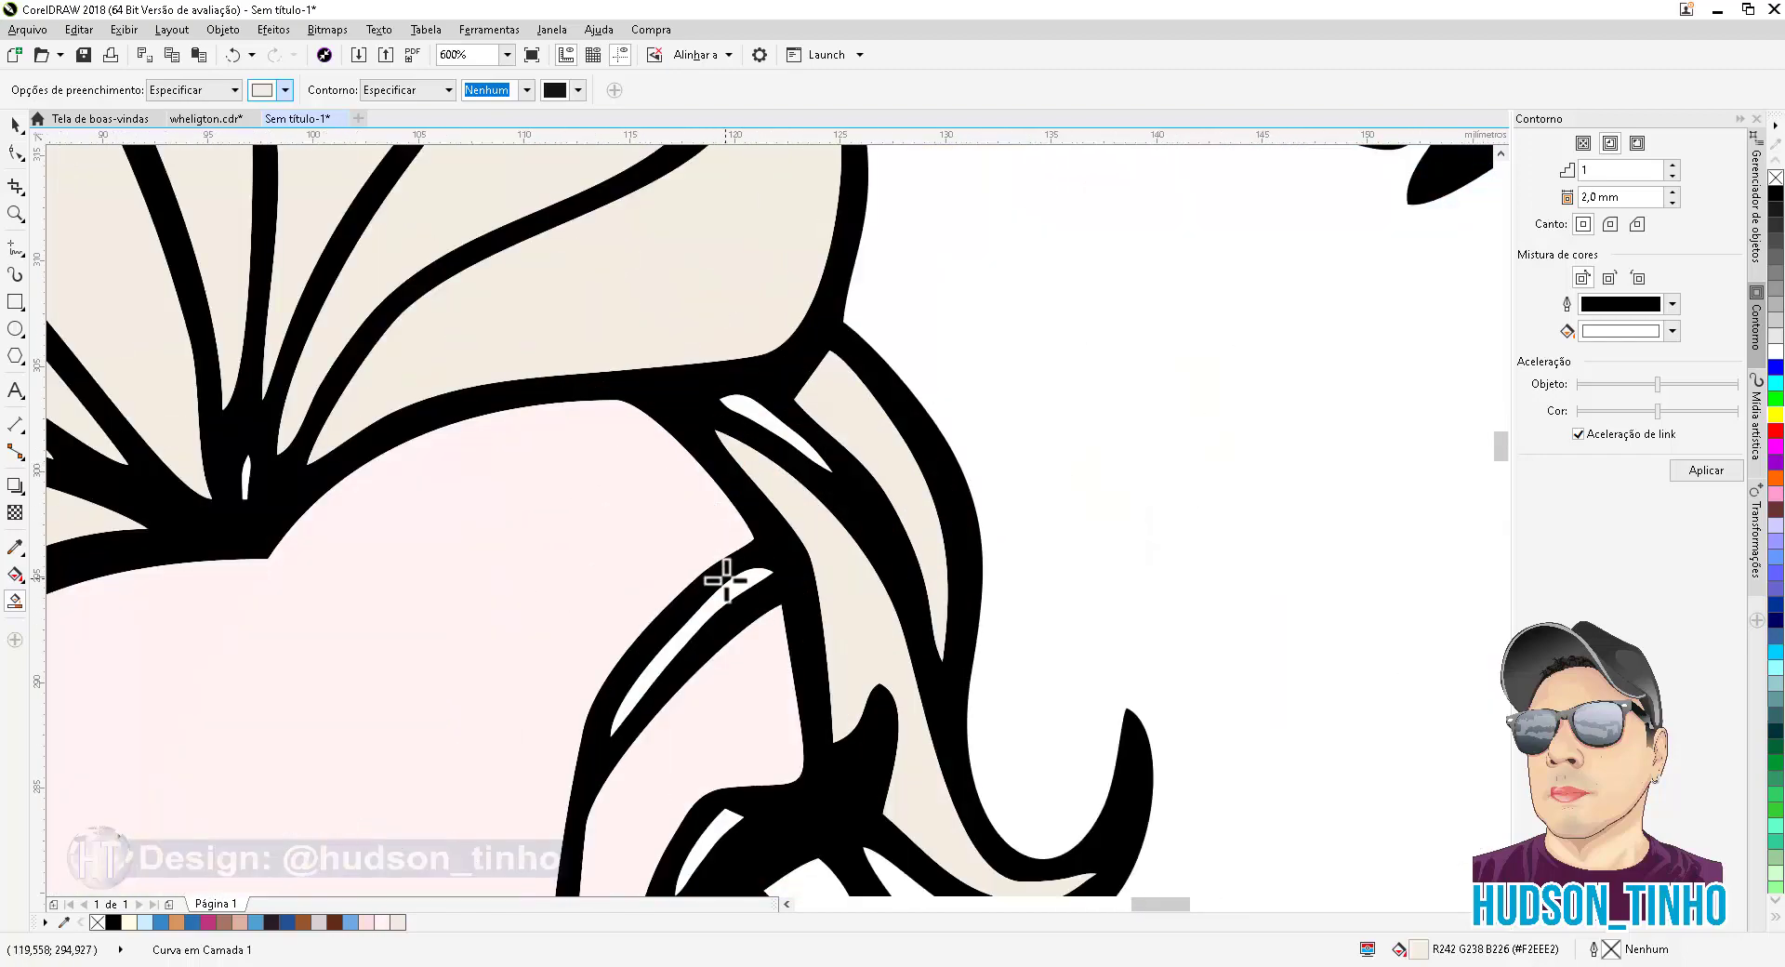
{"action": "left_click", "coordinate": [729, 590]}
{"action": "scroll", "coordinate": [749, 496], "scroll_direction": "down", "scroll_amount": 3}
{"action": "scroll", "coordinate": [726, 521], "scroll_direction": "up", "scroll_amount": 3}
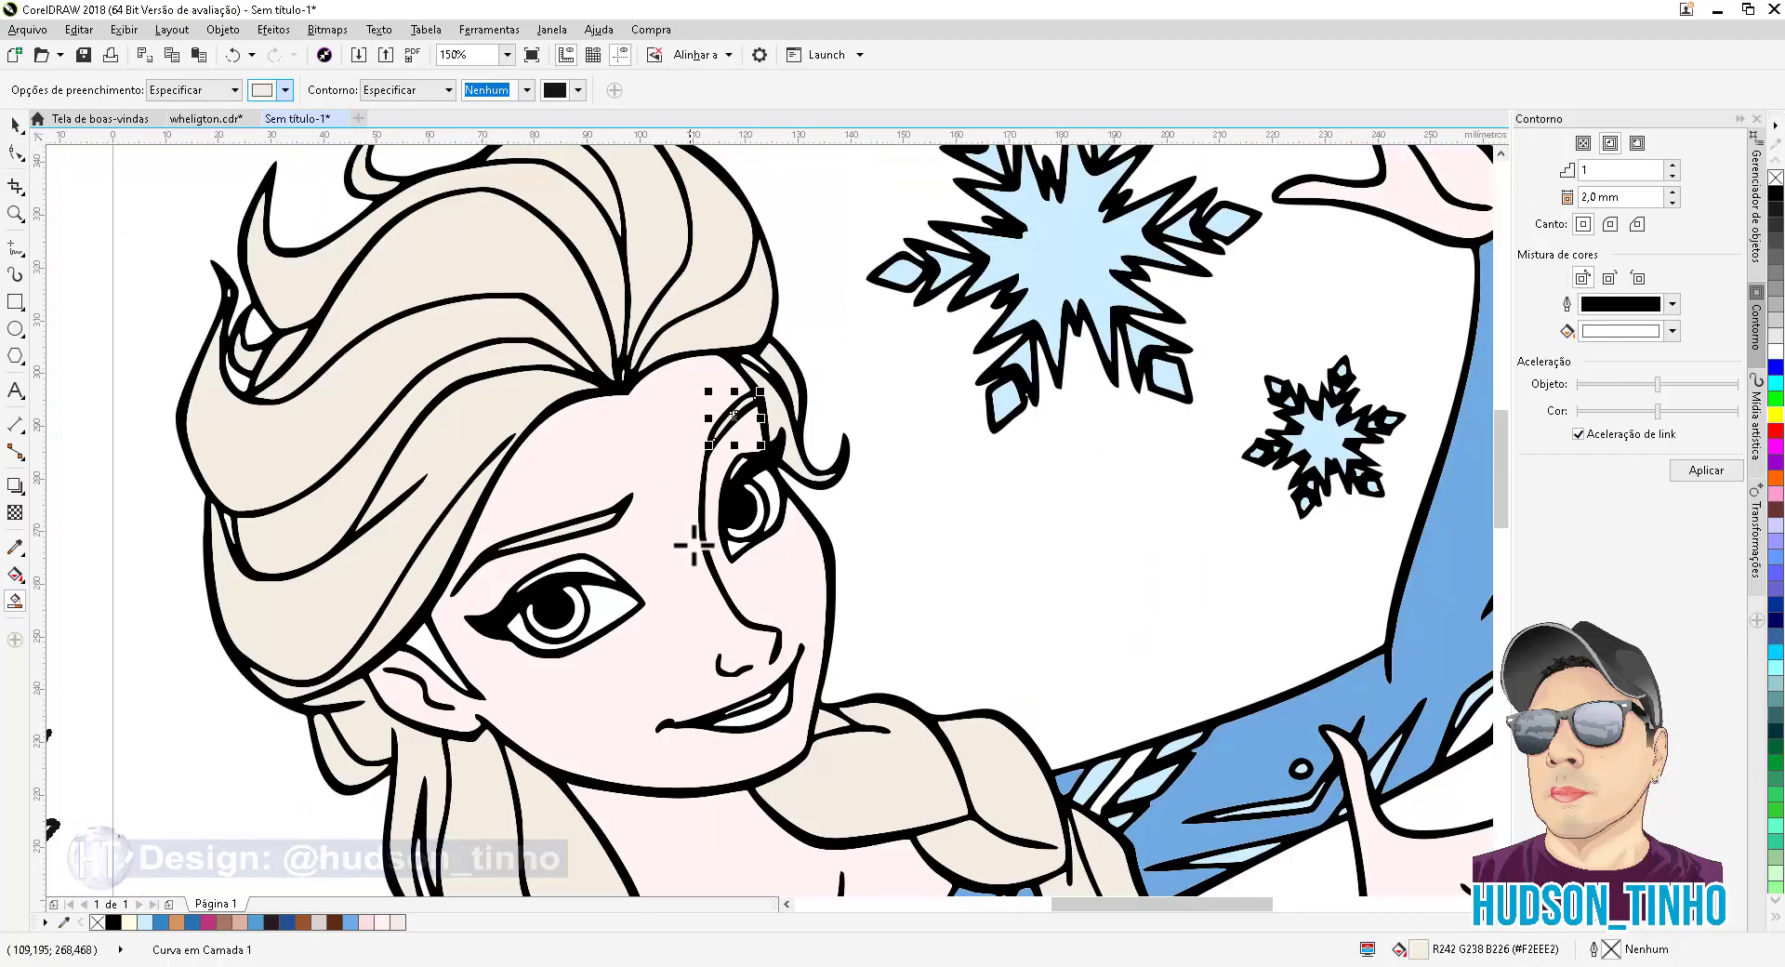
Sample the blue of the blonde character's iris in the reference picture, add it to the palette, and return to Smart Fill
{"action": "scroll", "coordinate": [747, 535], "scroll_direction": "down", "scroll_amount": 3}
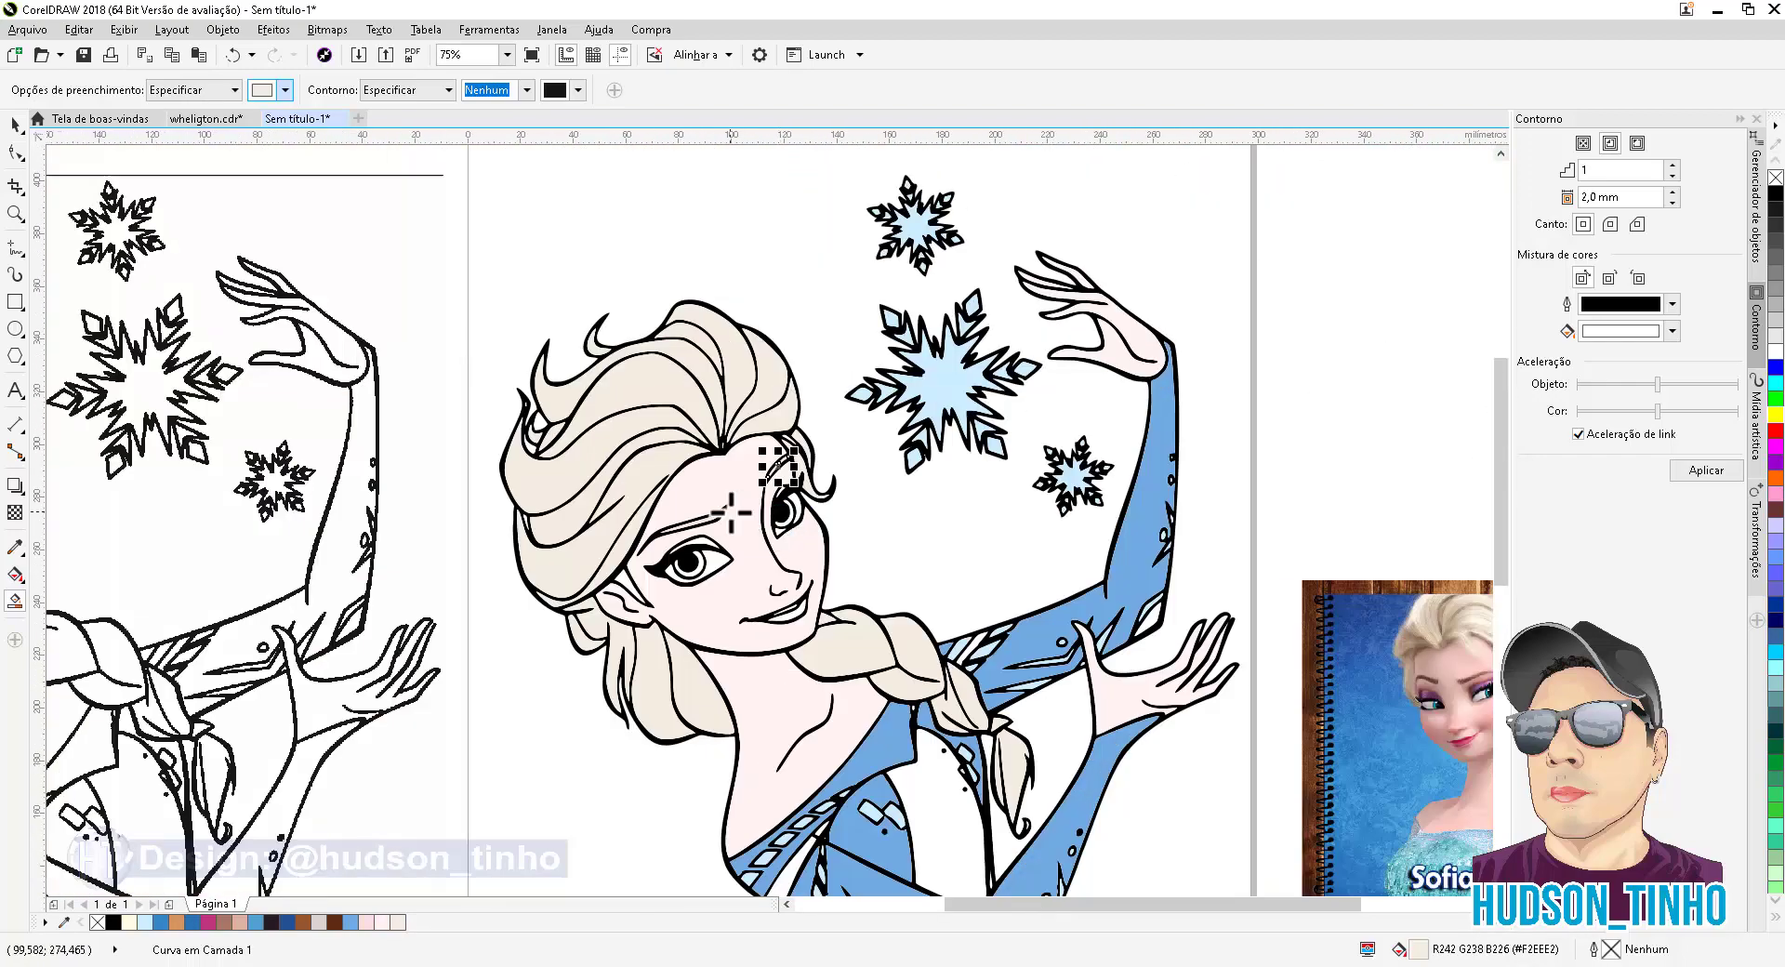
{"action": "scroll", "coordinate": [1441, 709], "scroll_direction": "up", "scroll_amount": 3}
{"action": "scroll", "coordinate": [1247, 709], "scroll_direction": "down", "scroll_amount": 4}
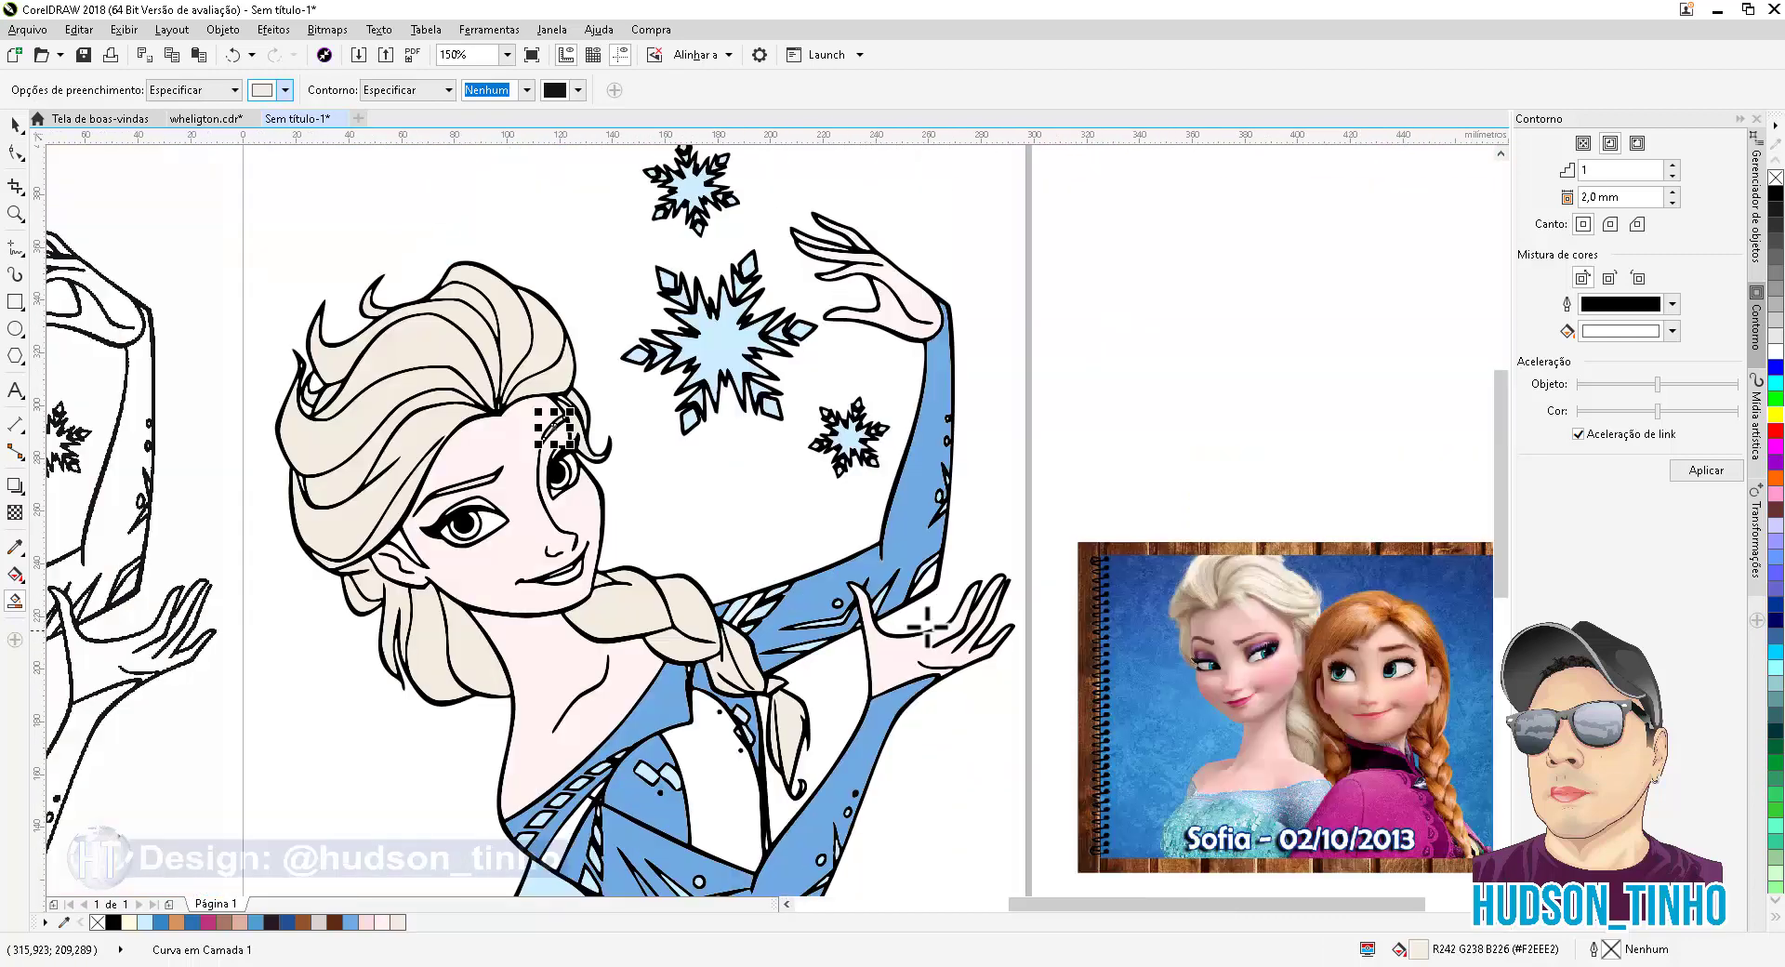
{"action": "scroll", "coordinate": [1235, 679], "scroll_direction": "up", "scroll_amount": 3}
{"action": "scroll", "coordinate": [1235, 680], "scroll_direction": "up", "scroll_amount": 2}
{"action": "left_click", "coordinate": [15, 548]}
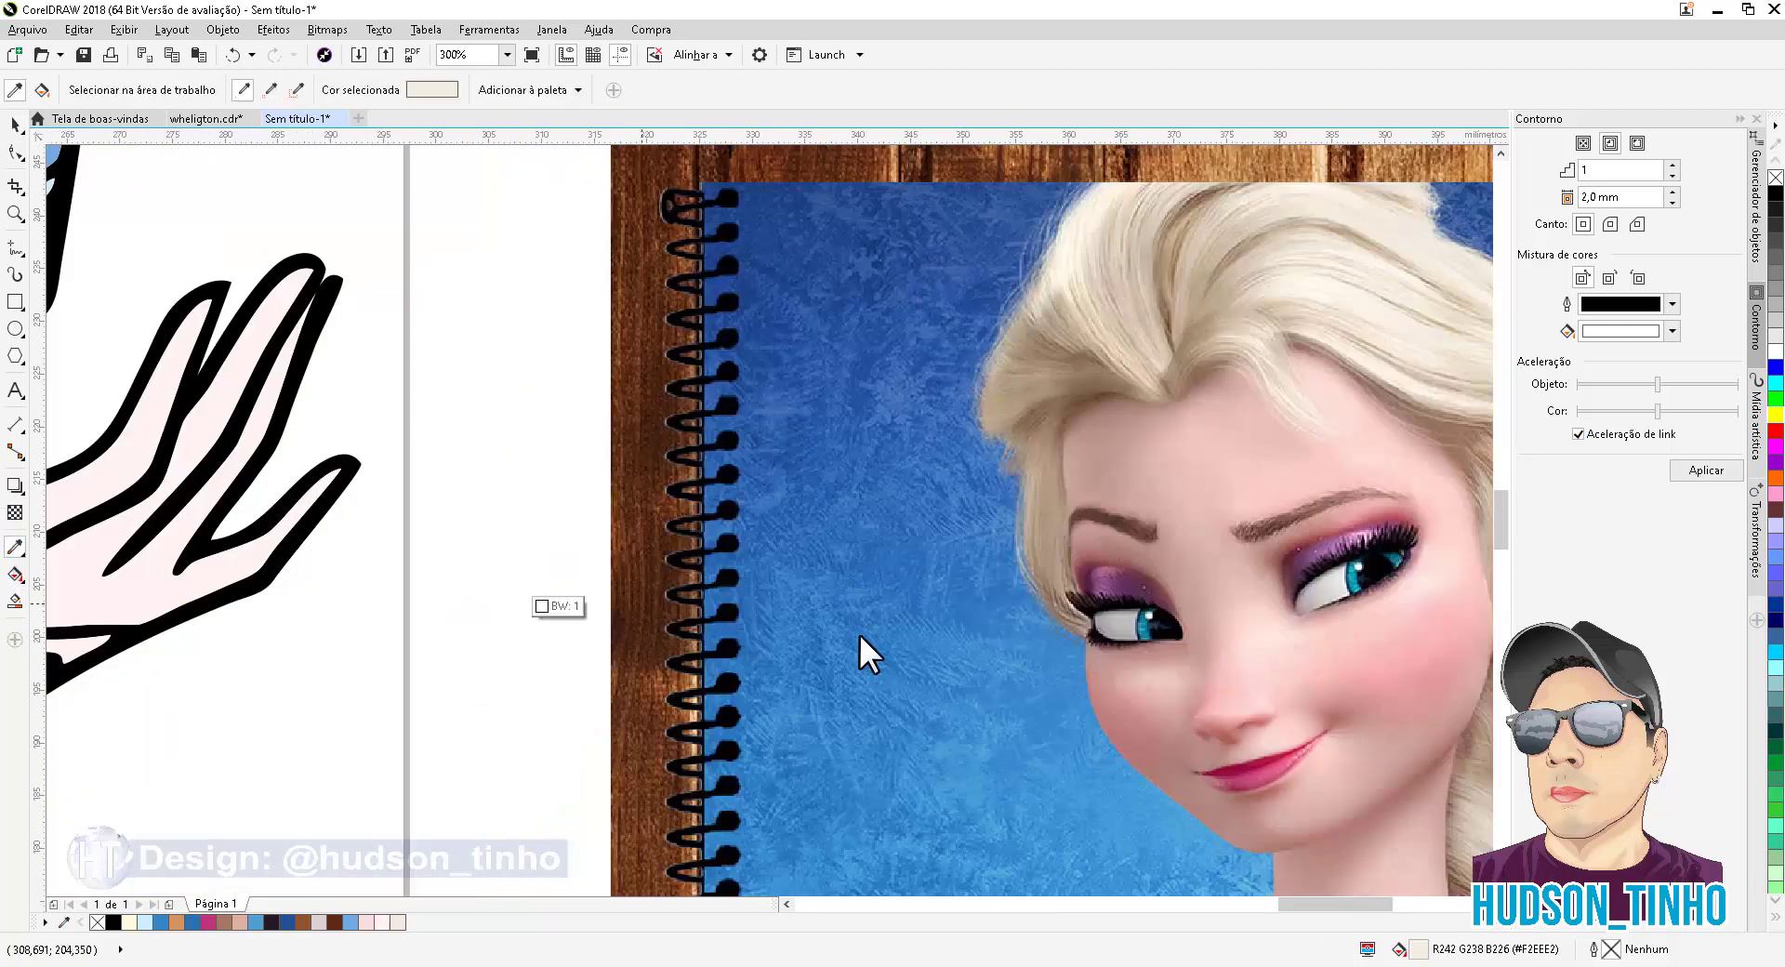
{"action": "left_click", "coordinate": [1142, 631]}
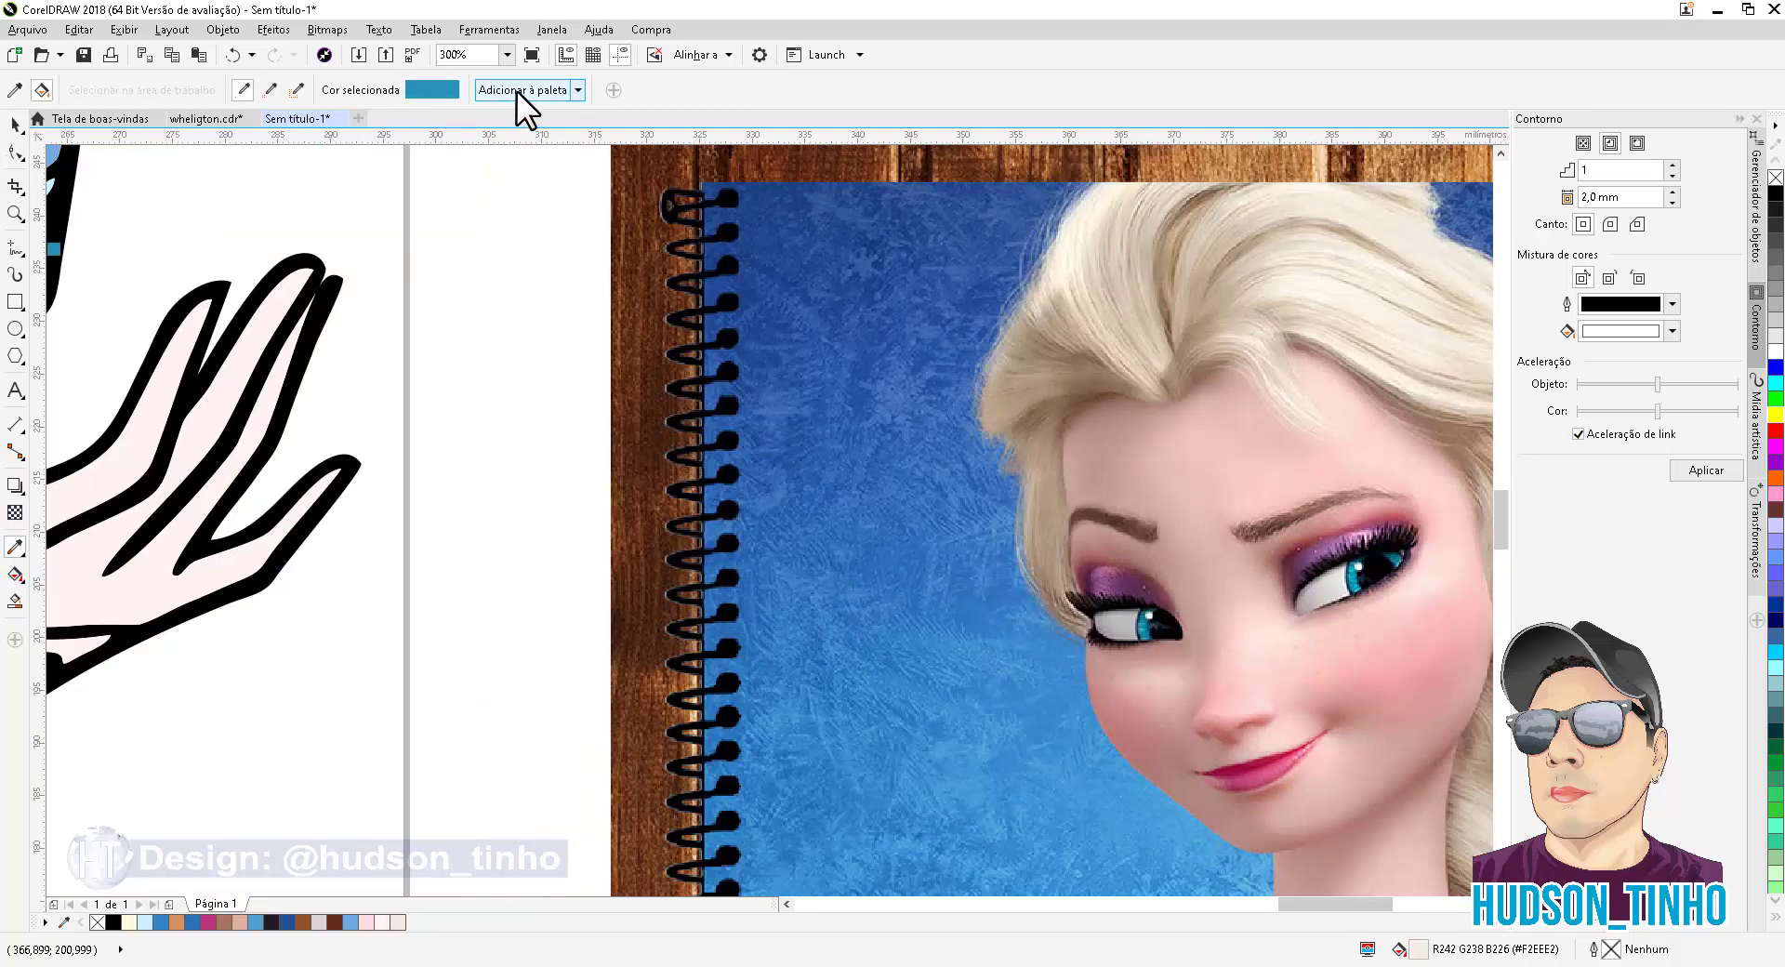
{"action": "scroll", "coordinate": [891, 628], "scroll_direction": "down", "scroll_amount": 2}
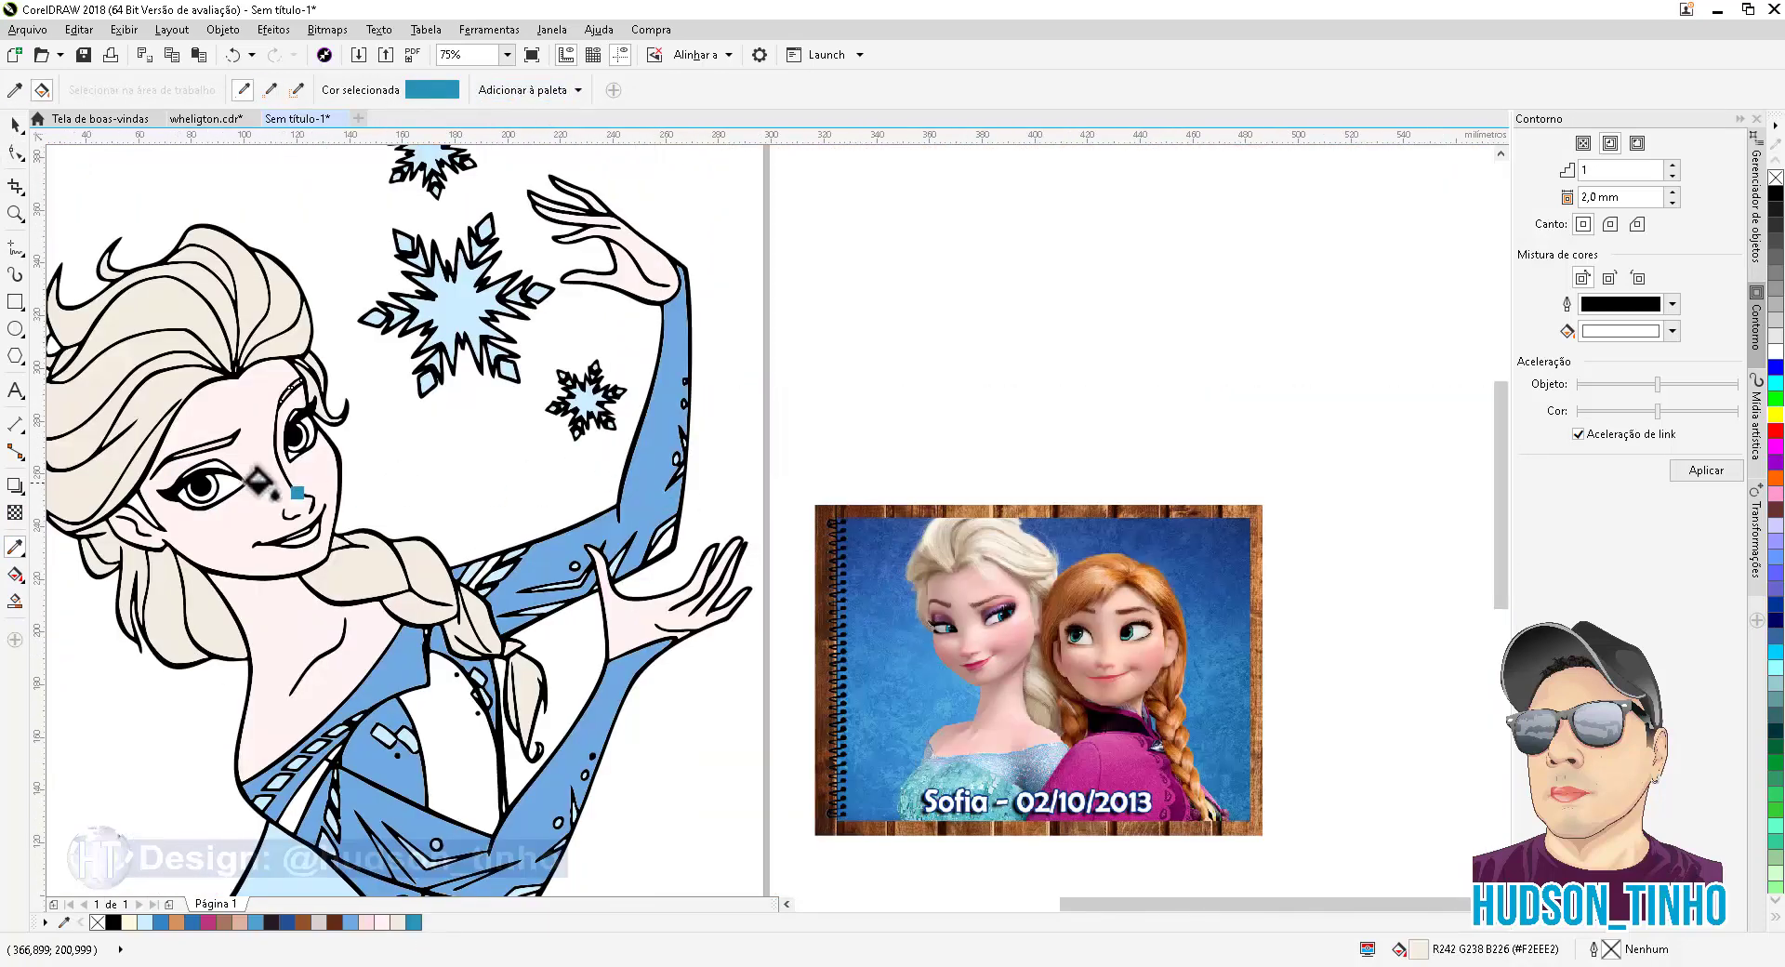
{"action": "left_click", "coordinate": [15, 600]}
Pick the sampled iris blue as the Smart Fill color, lighten it to #6AC9E8, and fill both irises
{"action": "scroll", "coordinate": [266, 499], "scroll_direction": "up", "scroll_amount": 2}
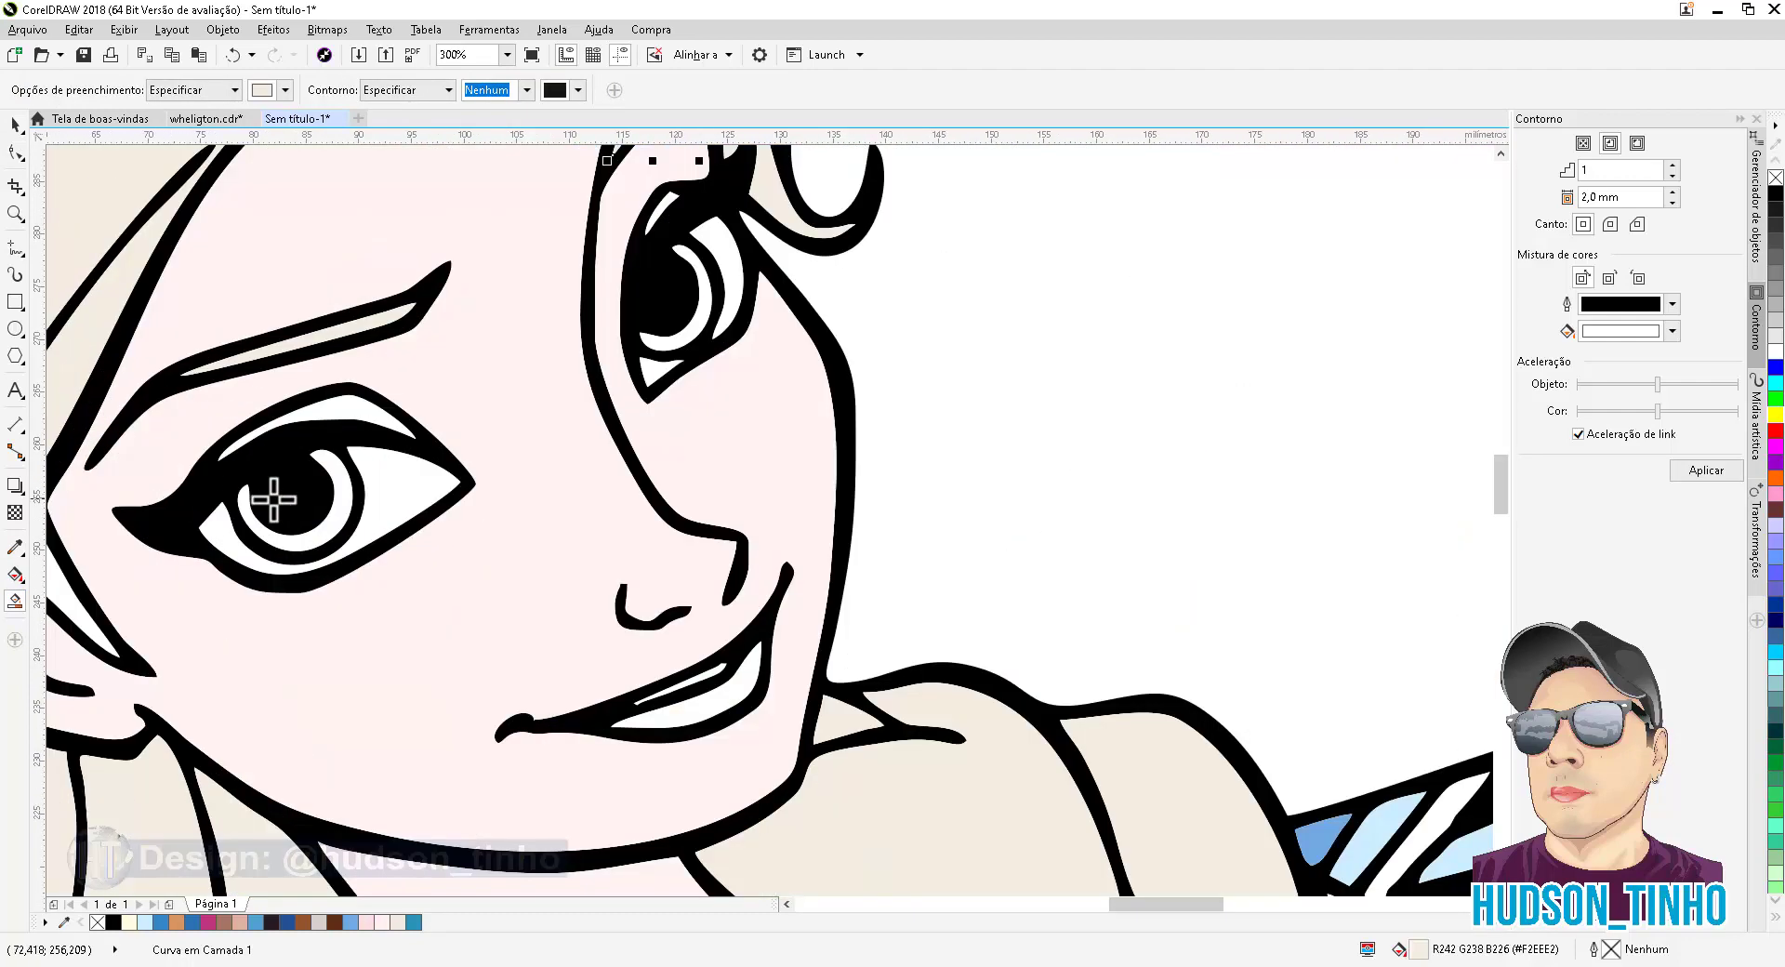
{"action": "left_click", "coordinate": [273, 91]}
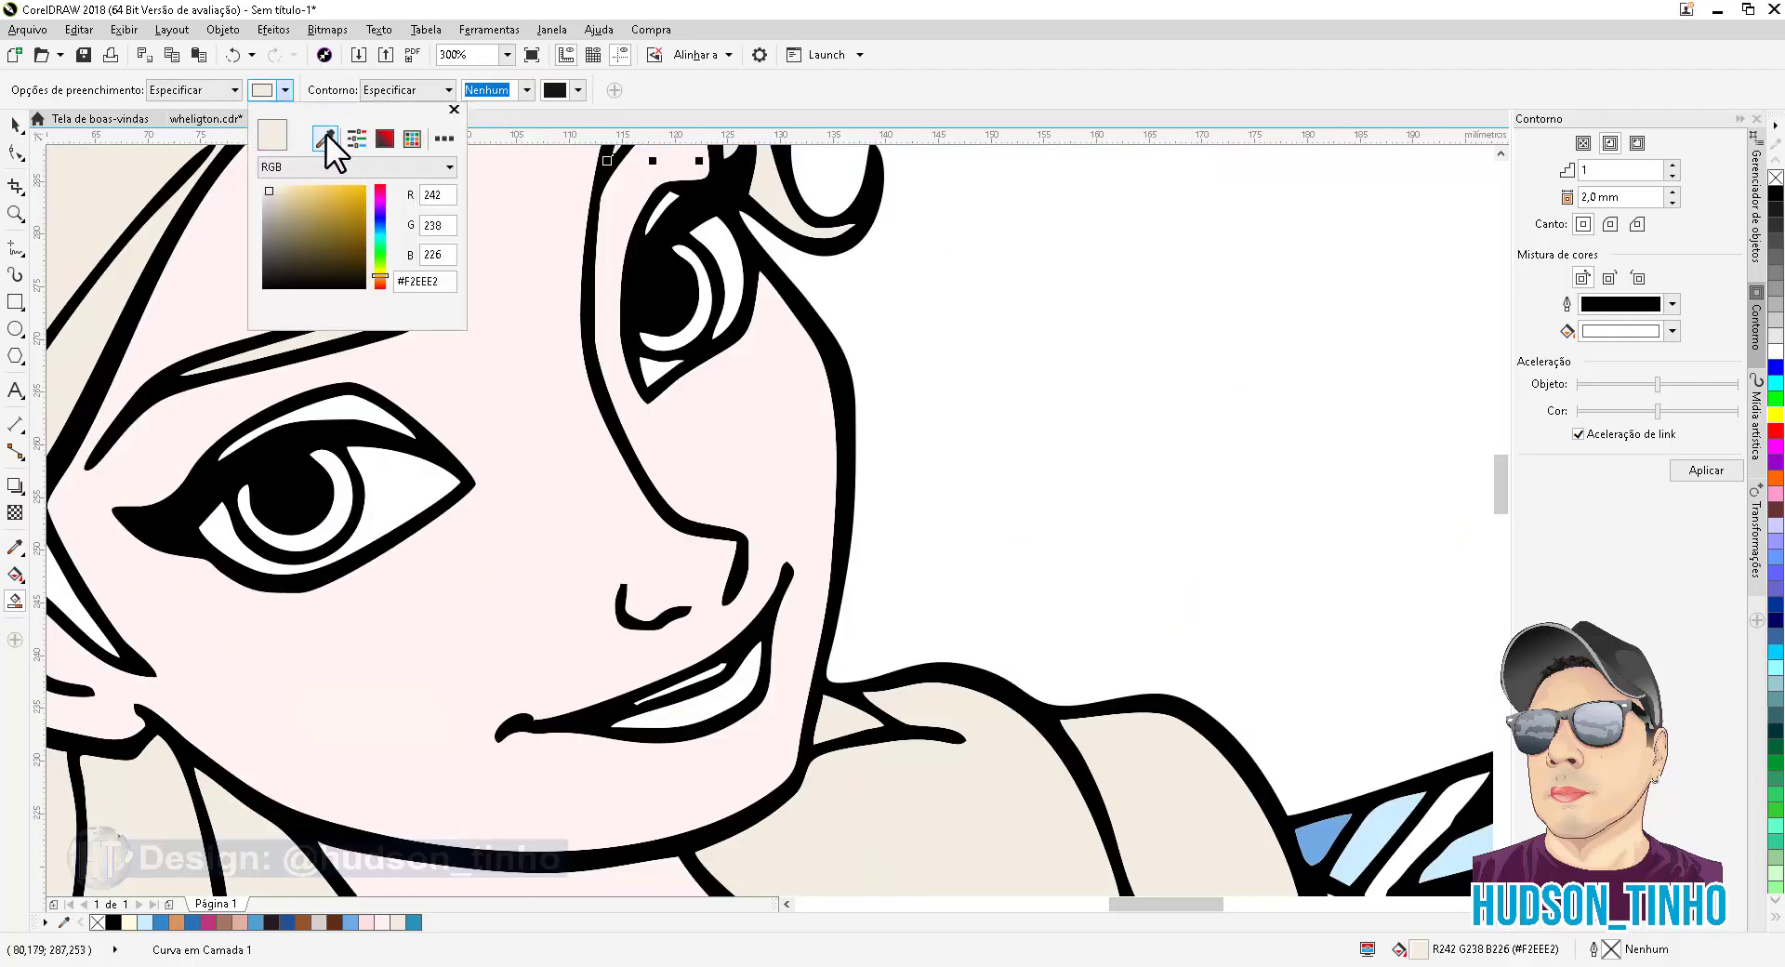
{"action": "left_click", "coordinate": [326, 137]}
{"action": "left_click", "coordinate": [416, 919]}
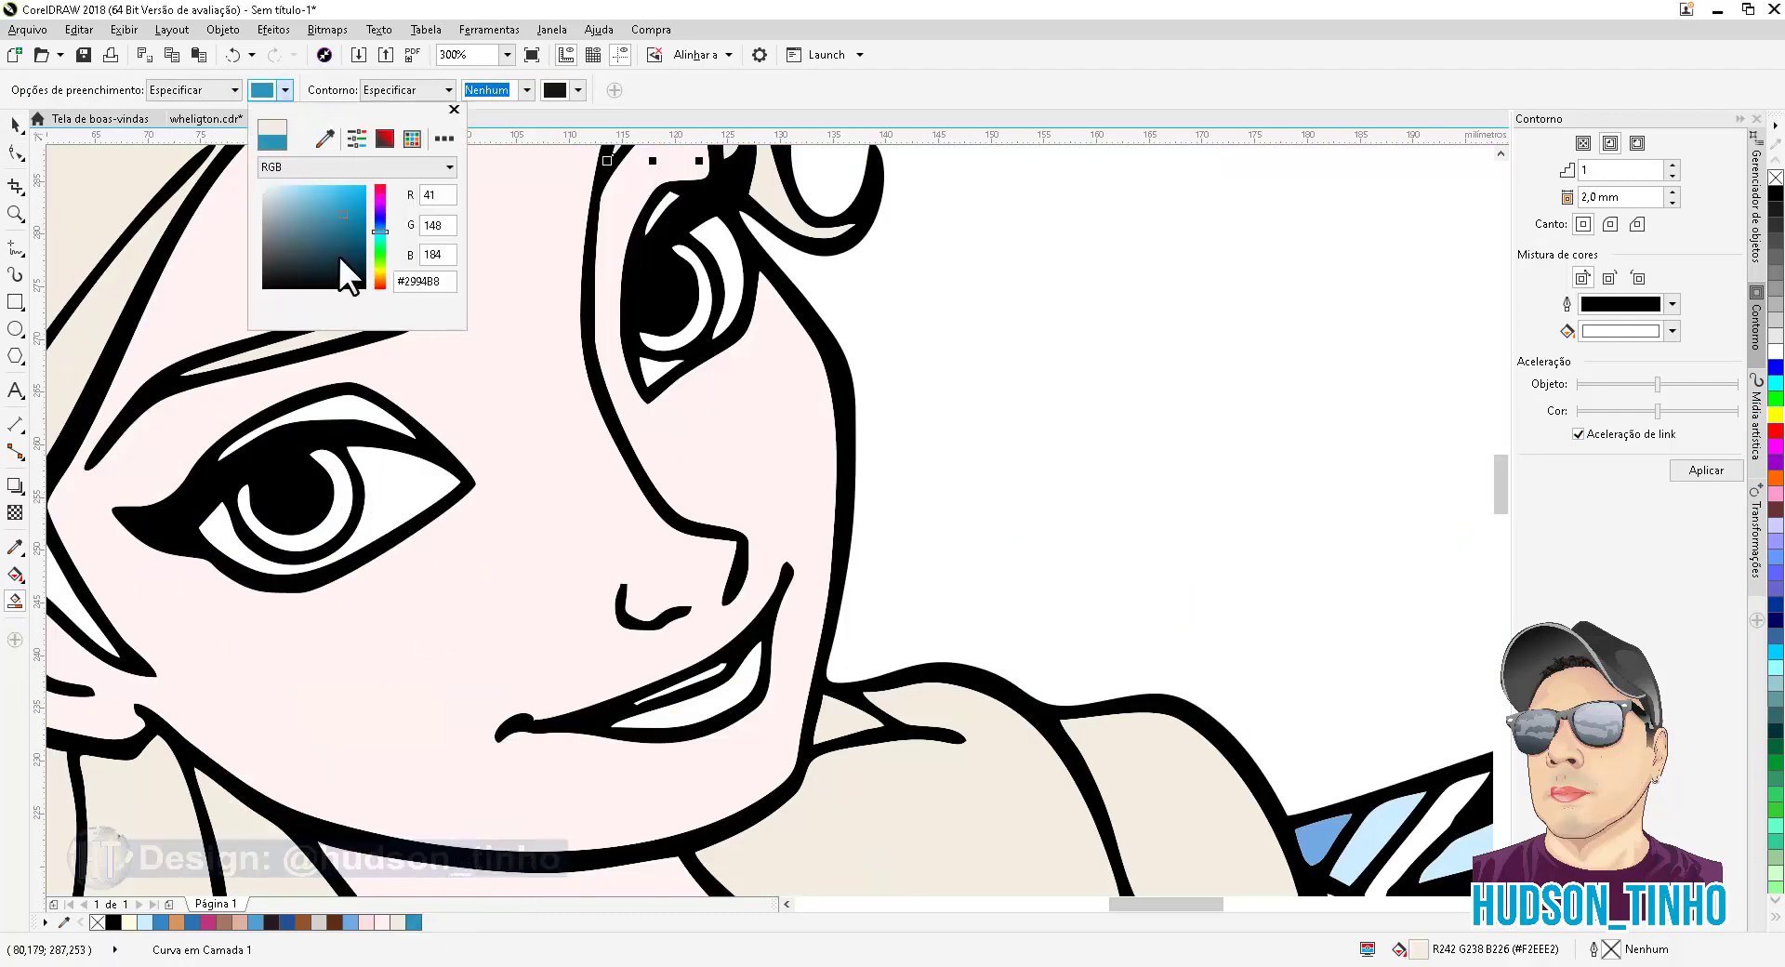
{"action": "left_click_drag", "start_coordinate": [329, 206], "coordinate": [317, 193]}
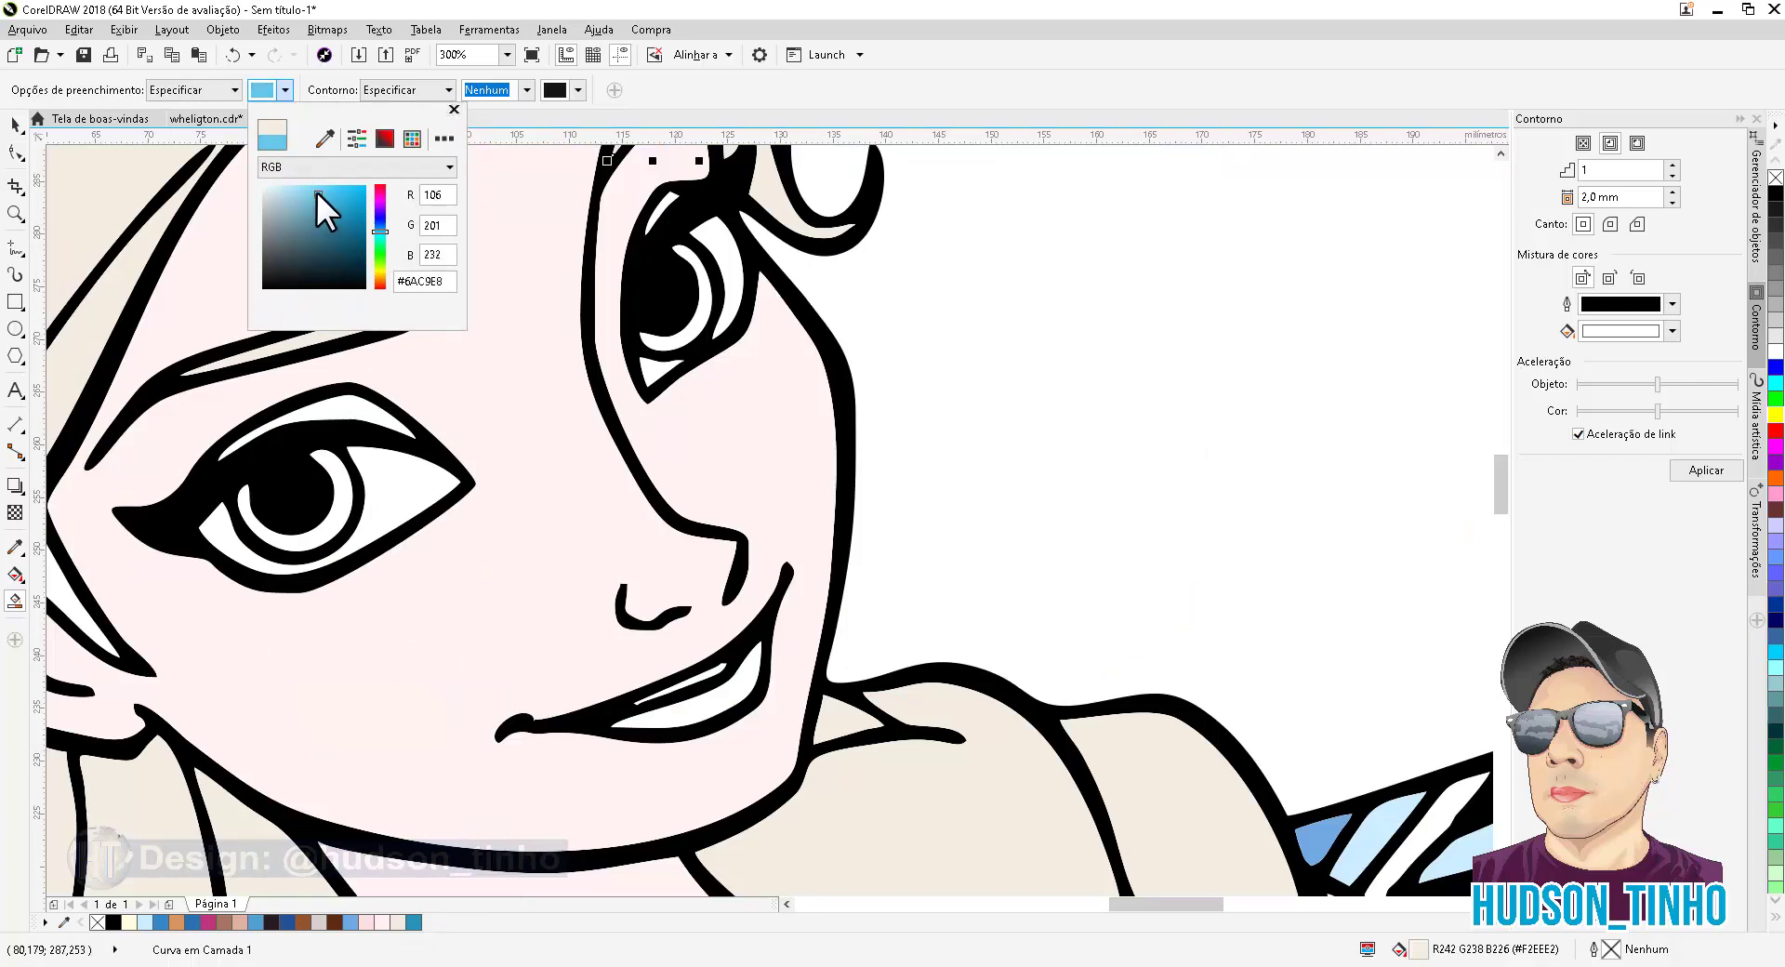
{"action": "left_click", "coordinate": [452, 109]}
{"action": "left_click", "coordinate": [325, 528]}
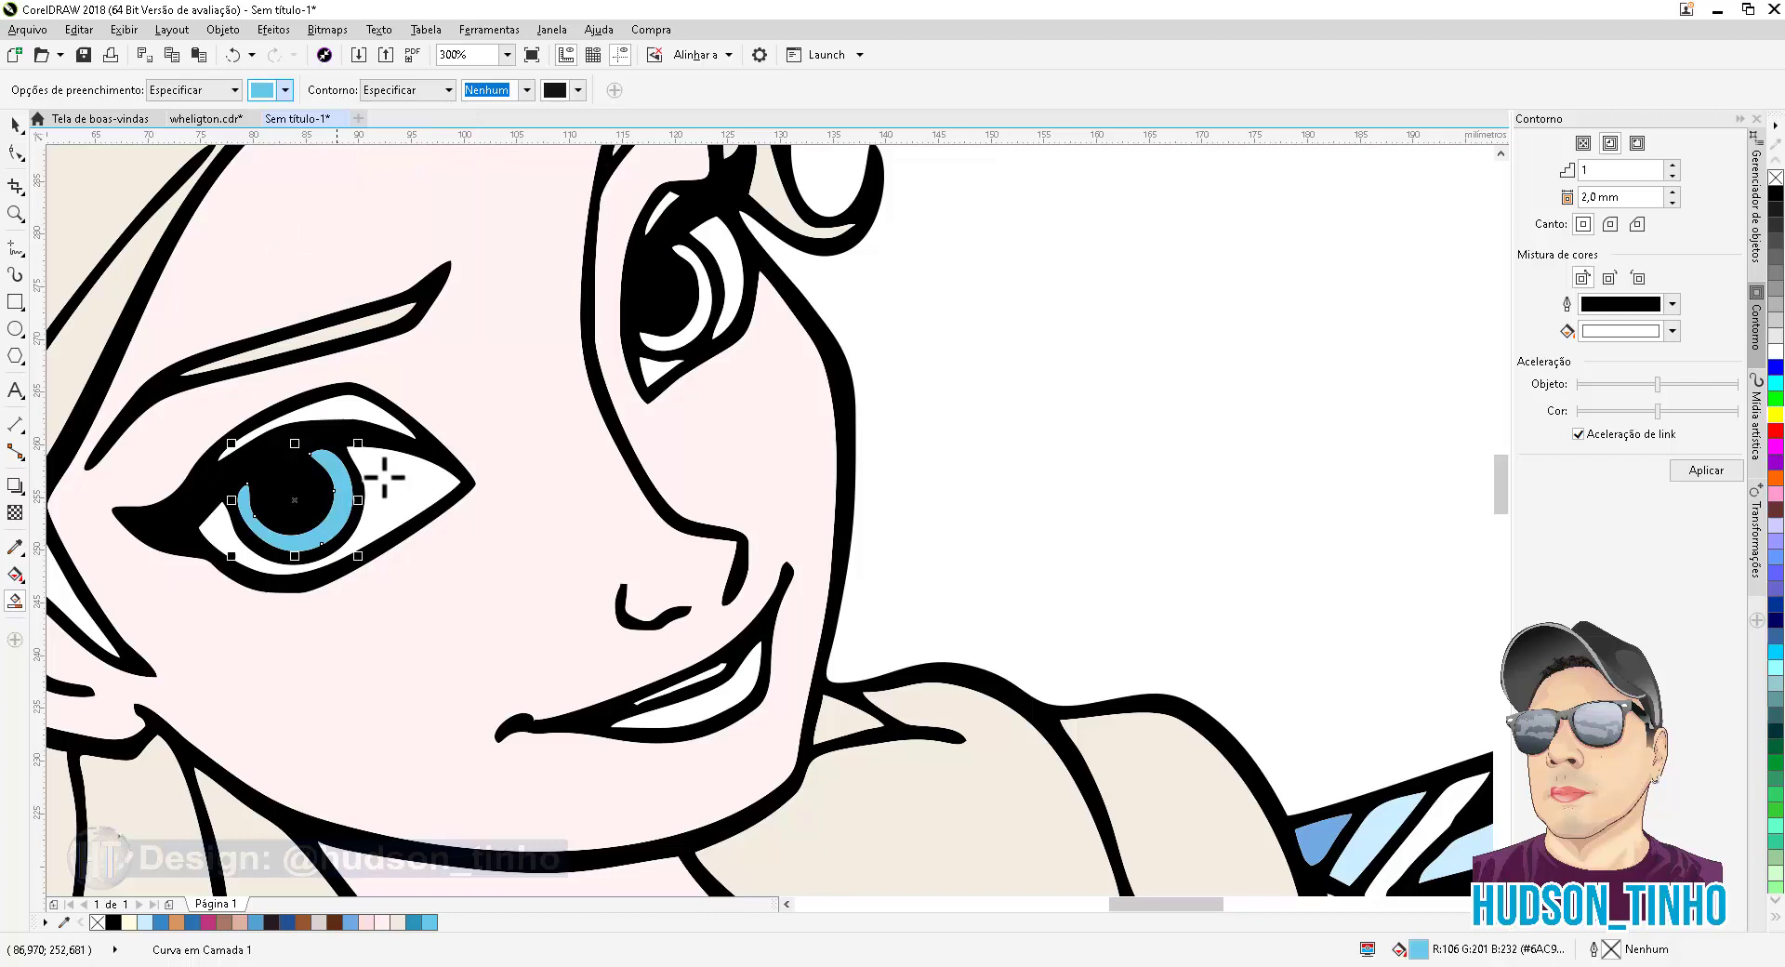
{"action": "left_click", "coordinate": [685, 336]}
Sample the purple eyeshadow color from the blonde character in the reference picture, add it to the palette, and return to Smart Fill
{"action": "scroll", "coordinate": [398, 446], "scroll_direction": "down", "scroll_amount": 5}
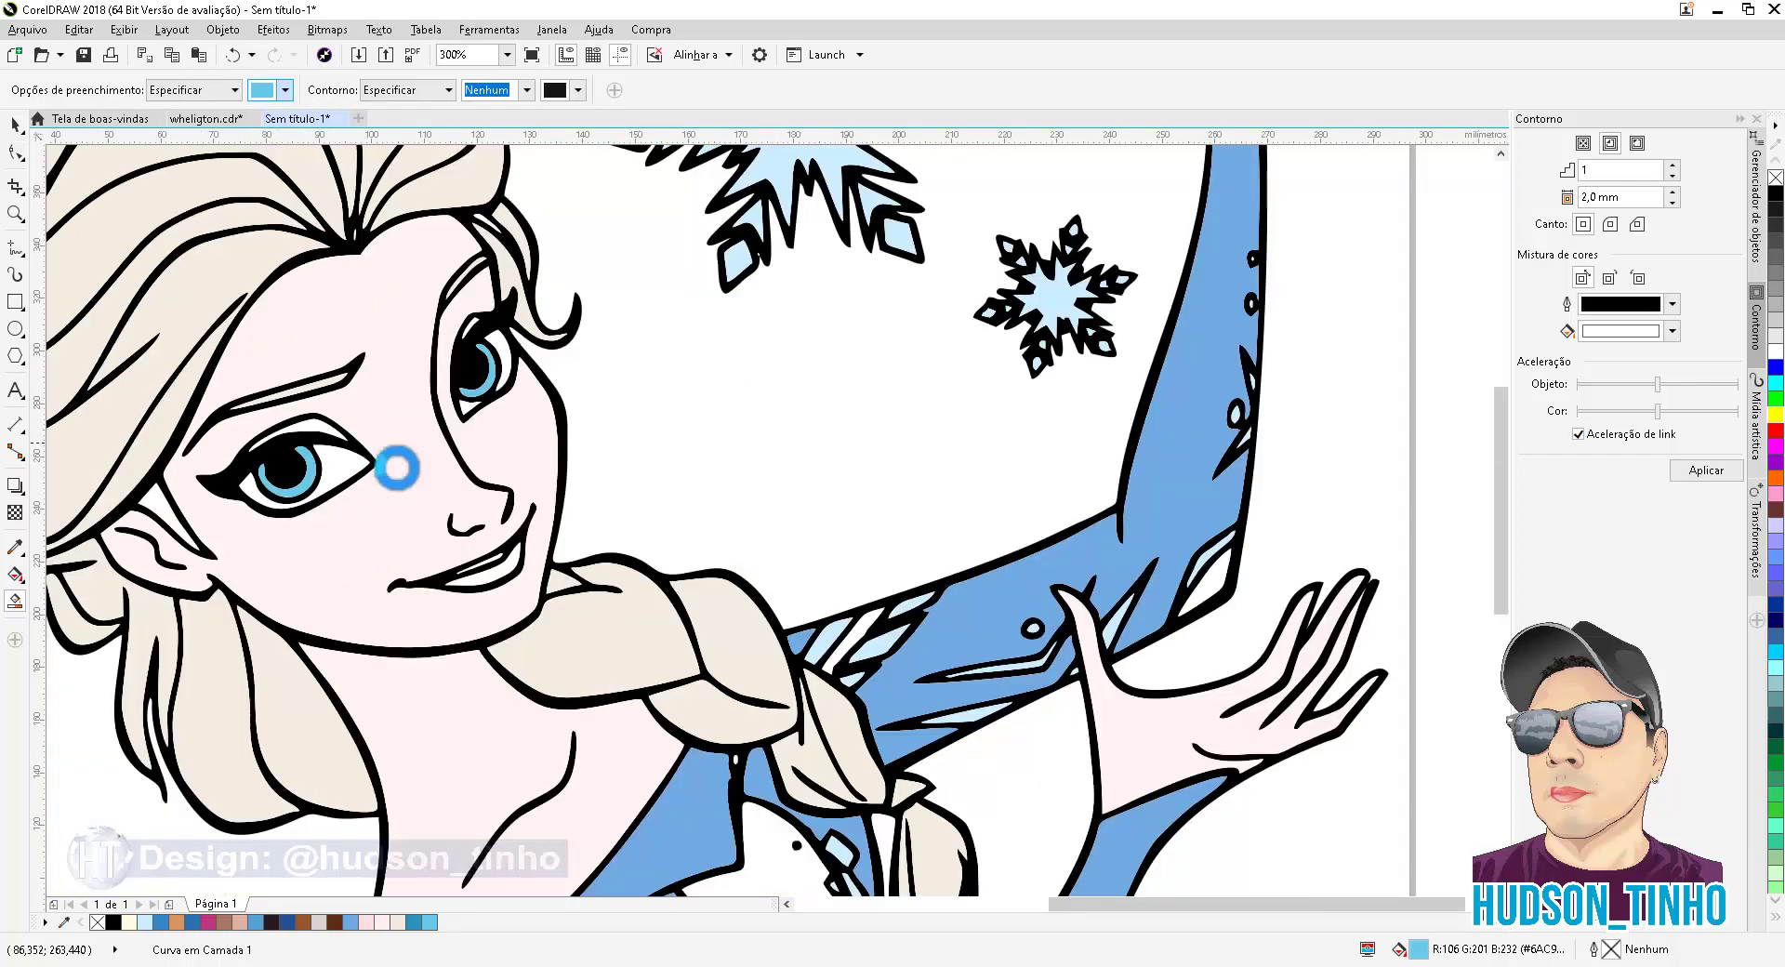
{"action": "scroll", "coordinate": [725, 542], "scroll_direction": "up", "scroll_amount": 3}
{"action": "scroll", "coordinate": [726, 548], "scroll_direction": "down", "scroll_amount": 2}
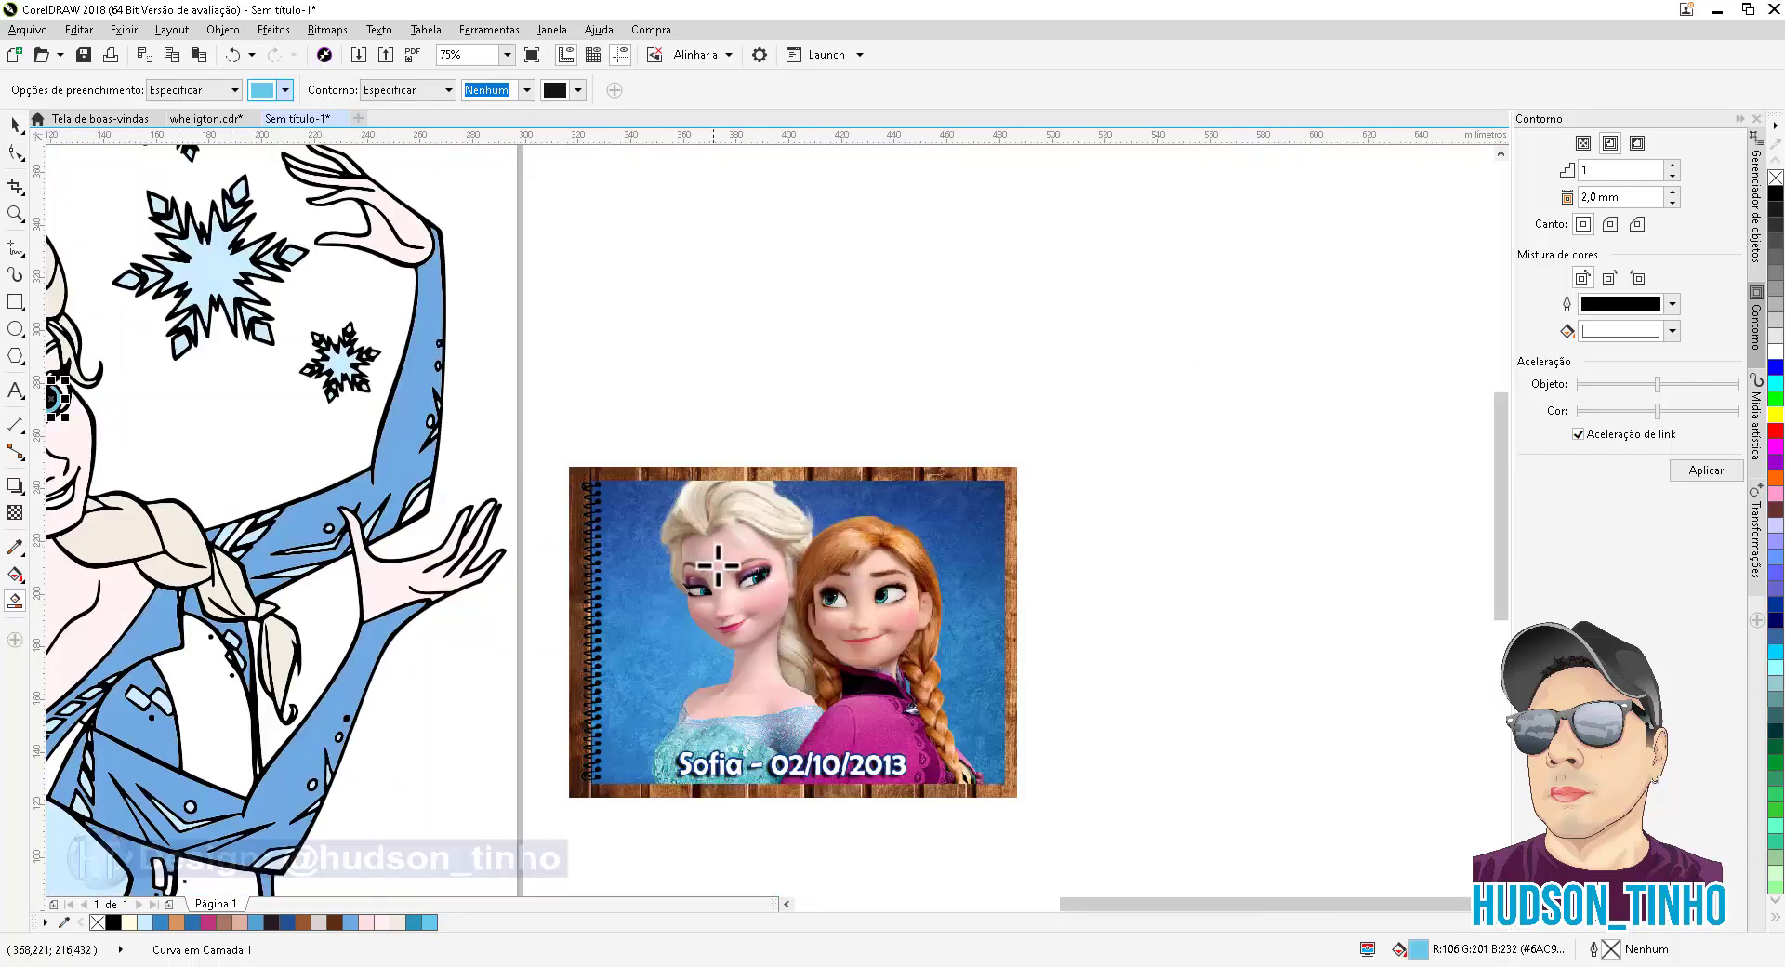
{"action": "scroll", "coordinate": [724, 558], "scroll_direction": "up", "scroll_amount": 2}
{"action": "left_click", "coordinate": [11, 549]}
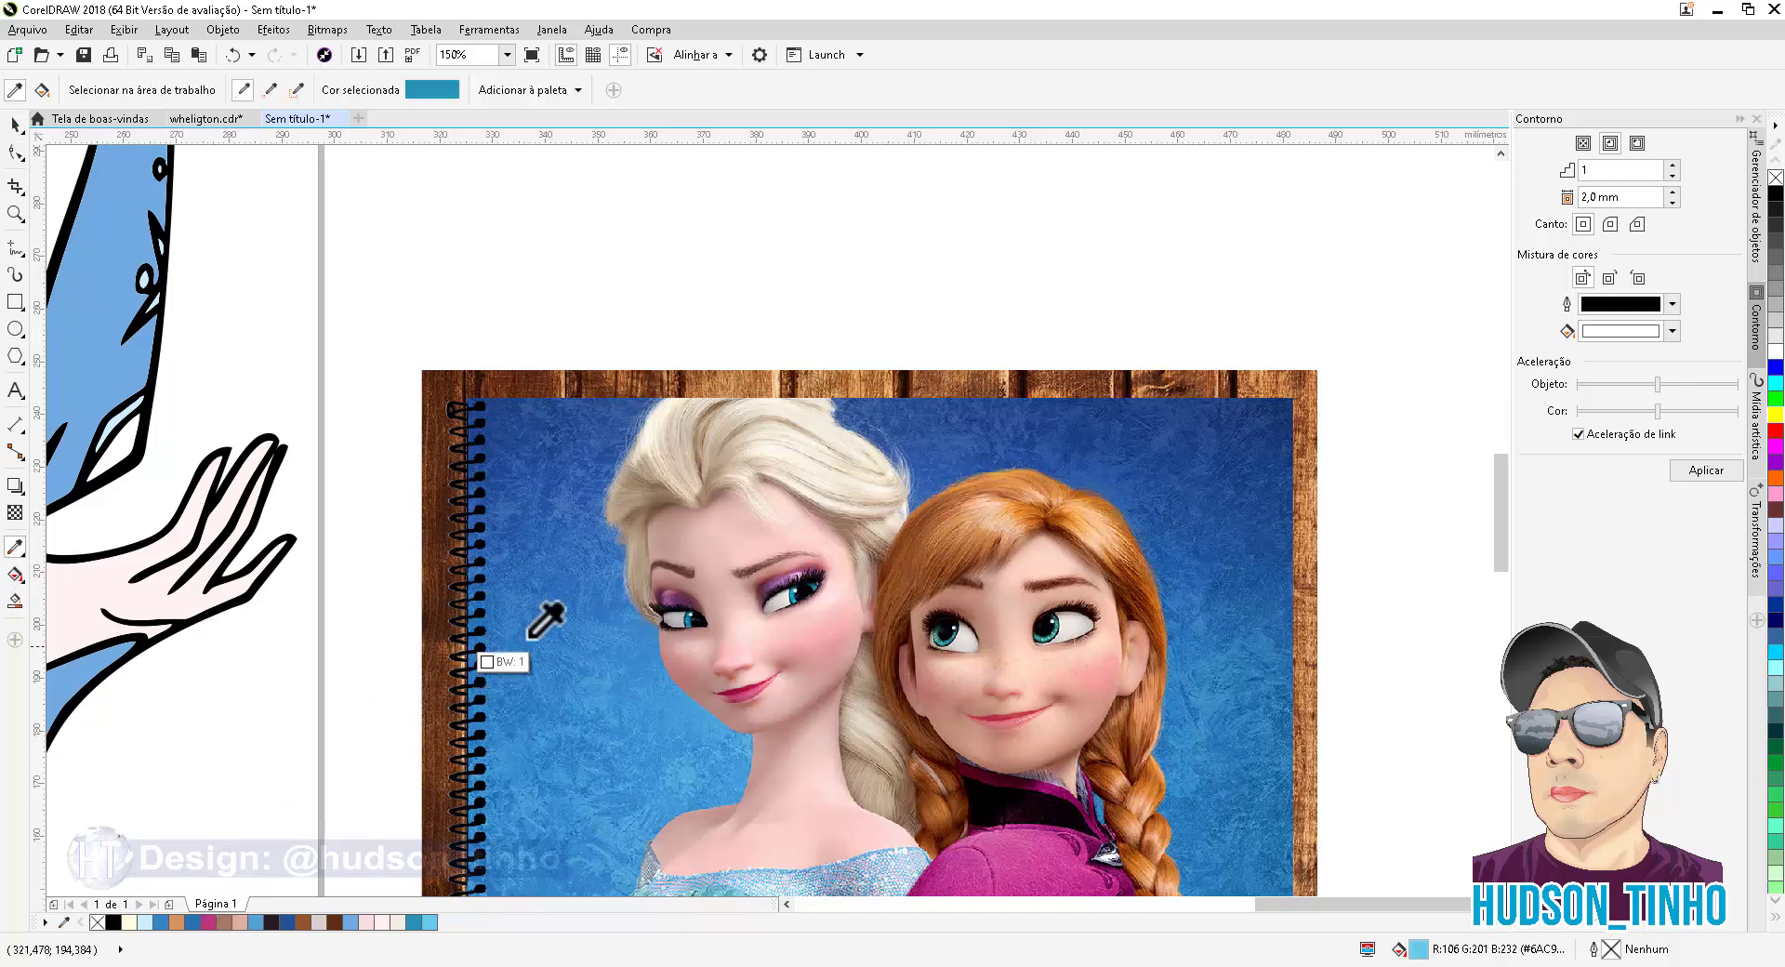
{"action": "scroll", "coordinate": [668, 597], "scroll_direction": "up", "scroll_amount": 2}
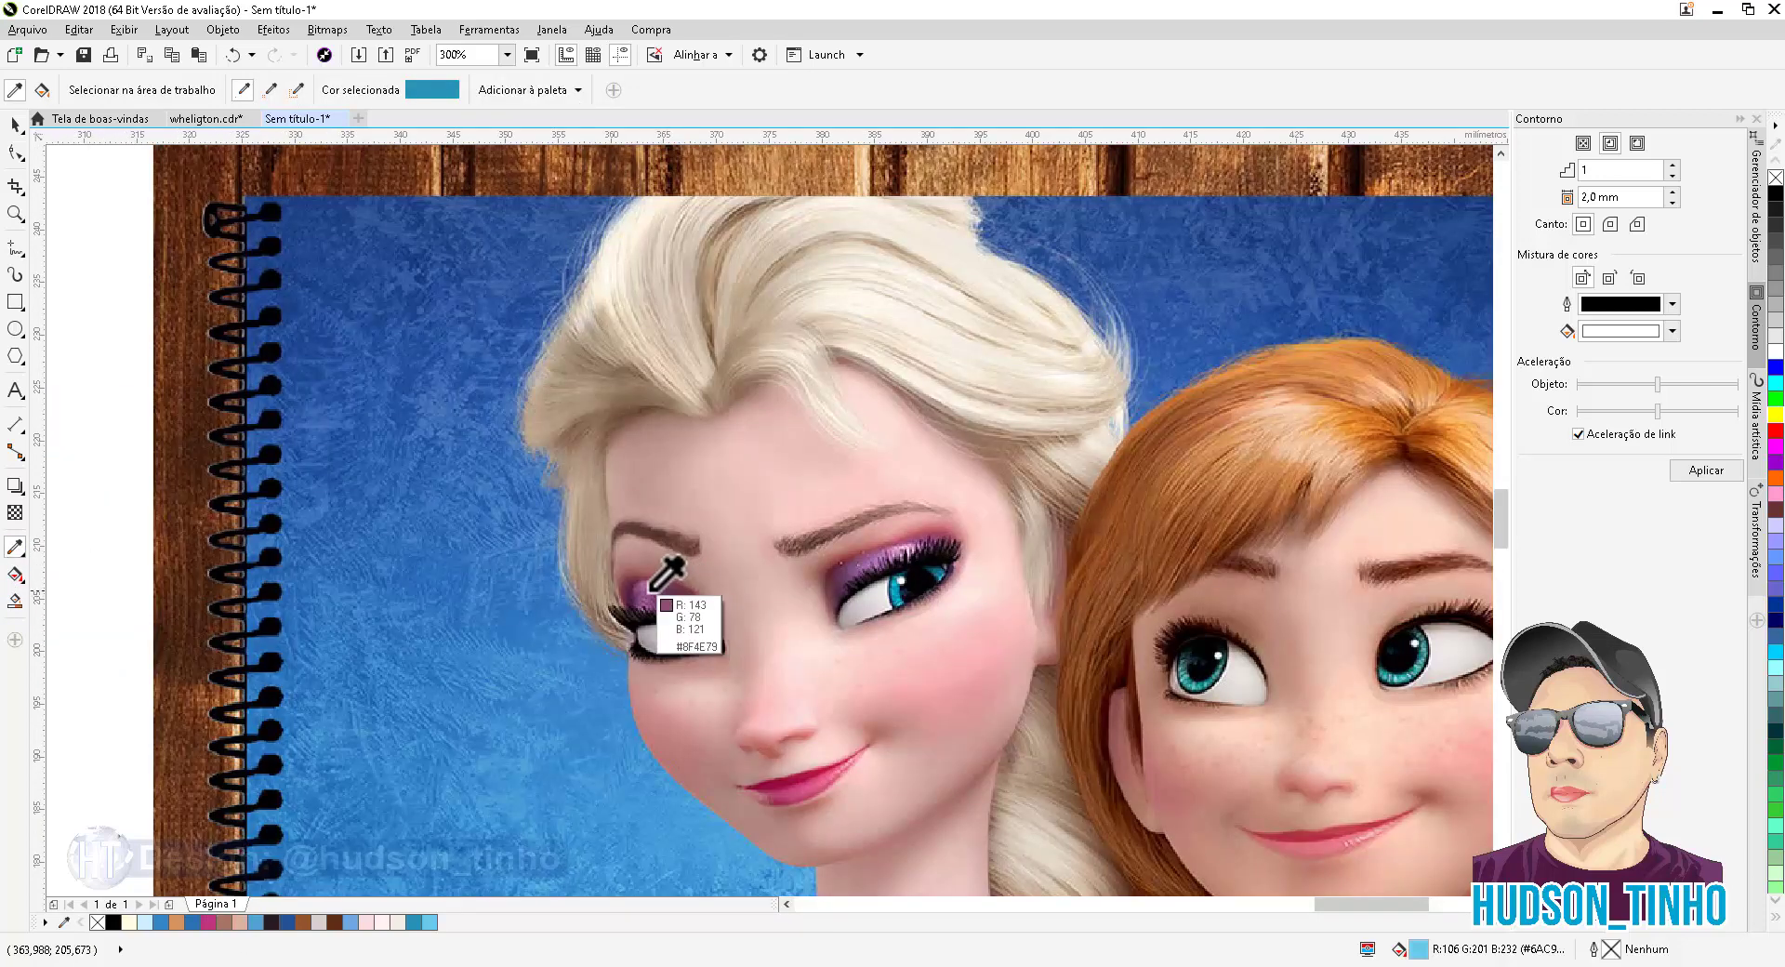
{"action": "left_click", "coordinate": [644, 595]}
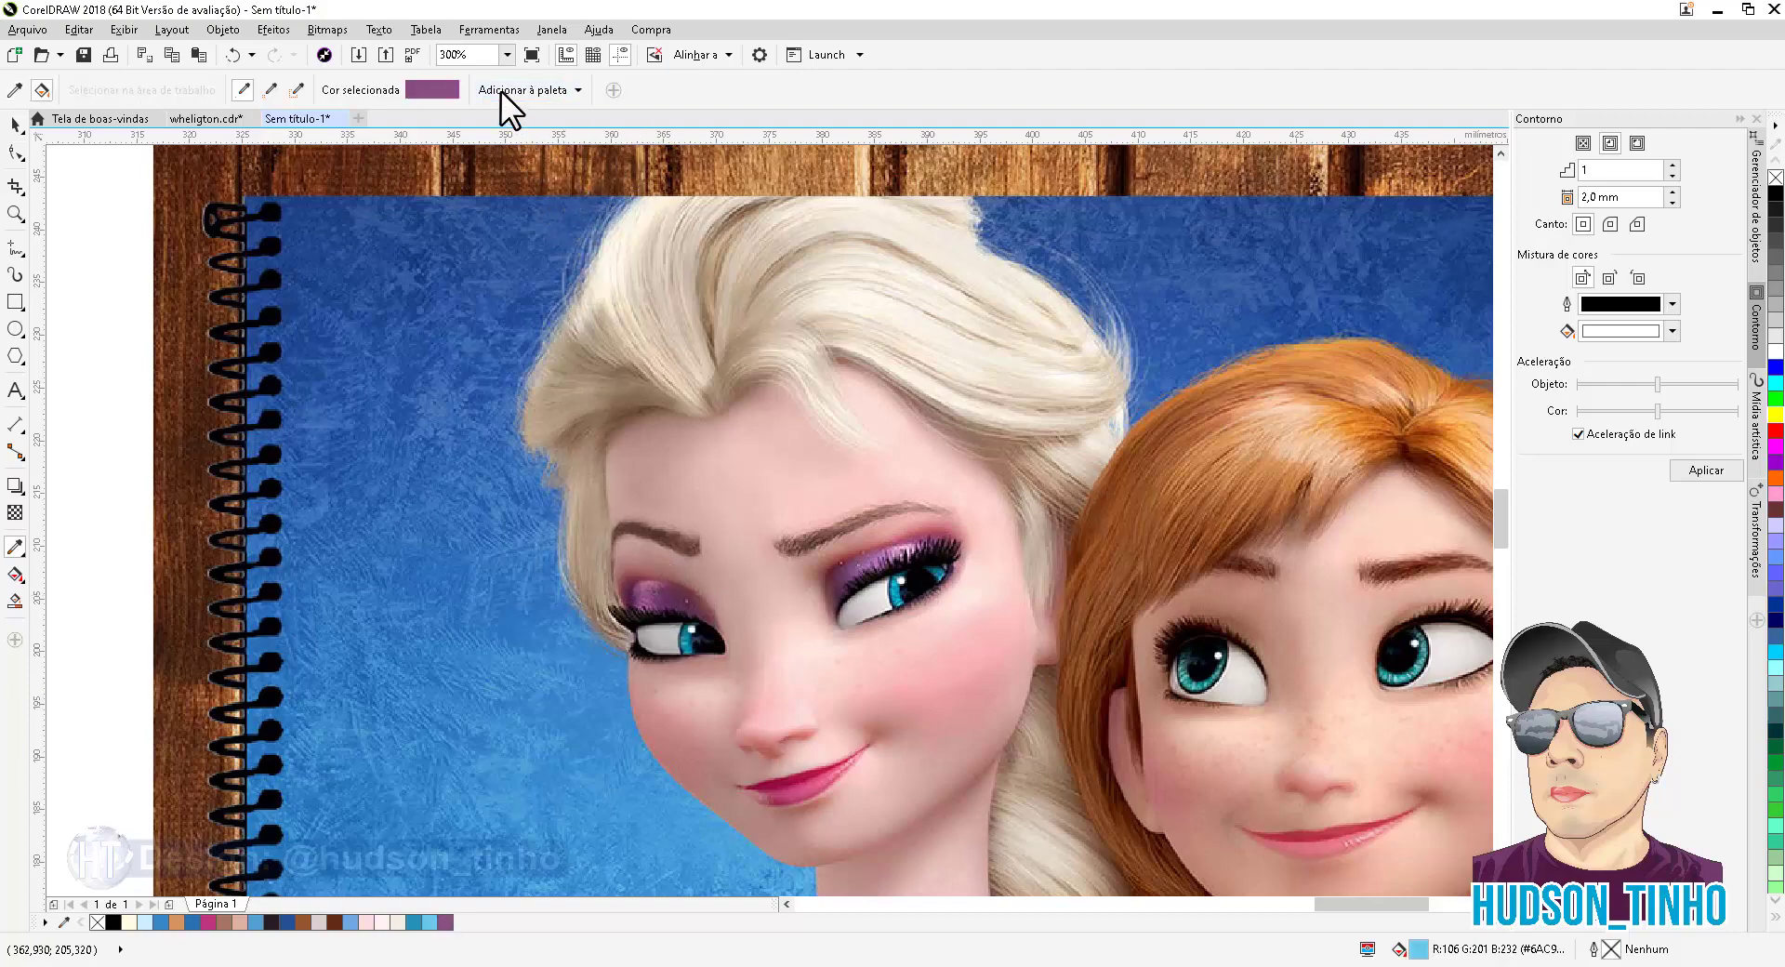
{"action": "scroll", "coordinate": [103, 516], "scroll_direction": "down", "scroll_amount": 6}
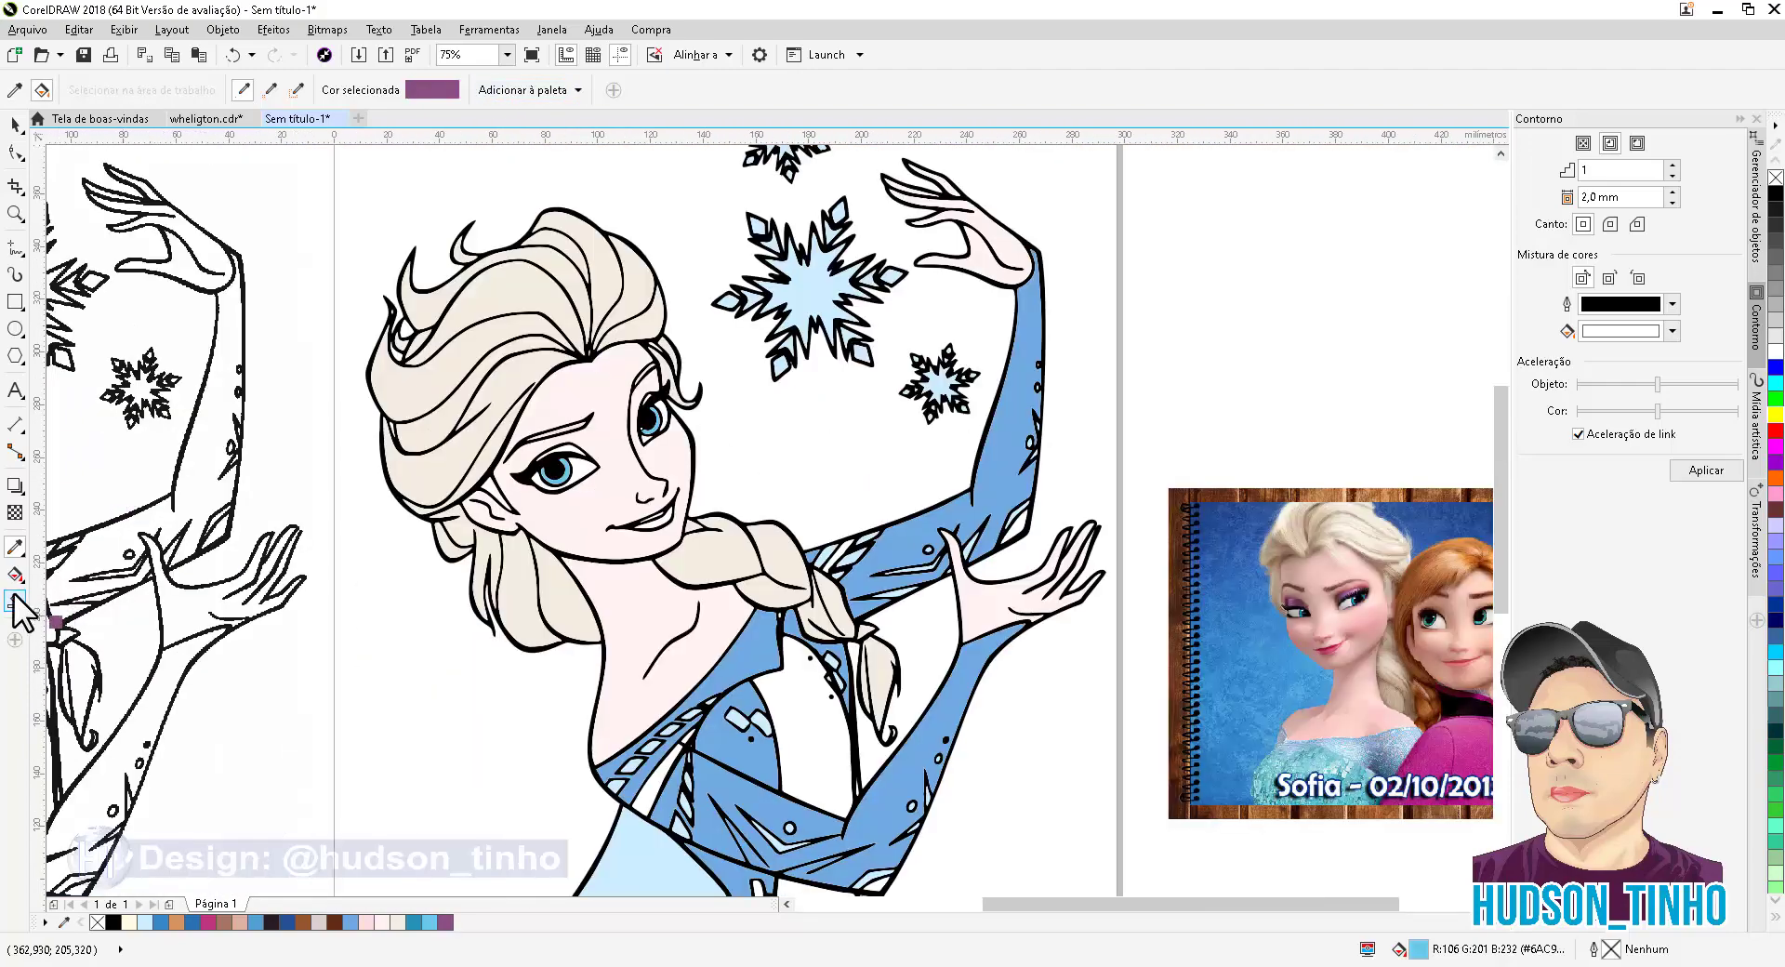
{"action": "left_click", "coordinate": [15, 600]}
{"action": "scroll", "coordinate": [626, 510], "scroll_direction": "up", "scroll_amount": 6}
{"action": "left_click", "coordinate": [694, 612]}
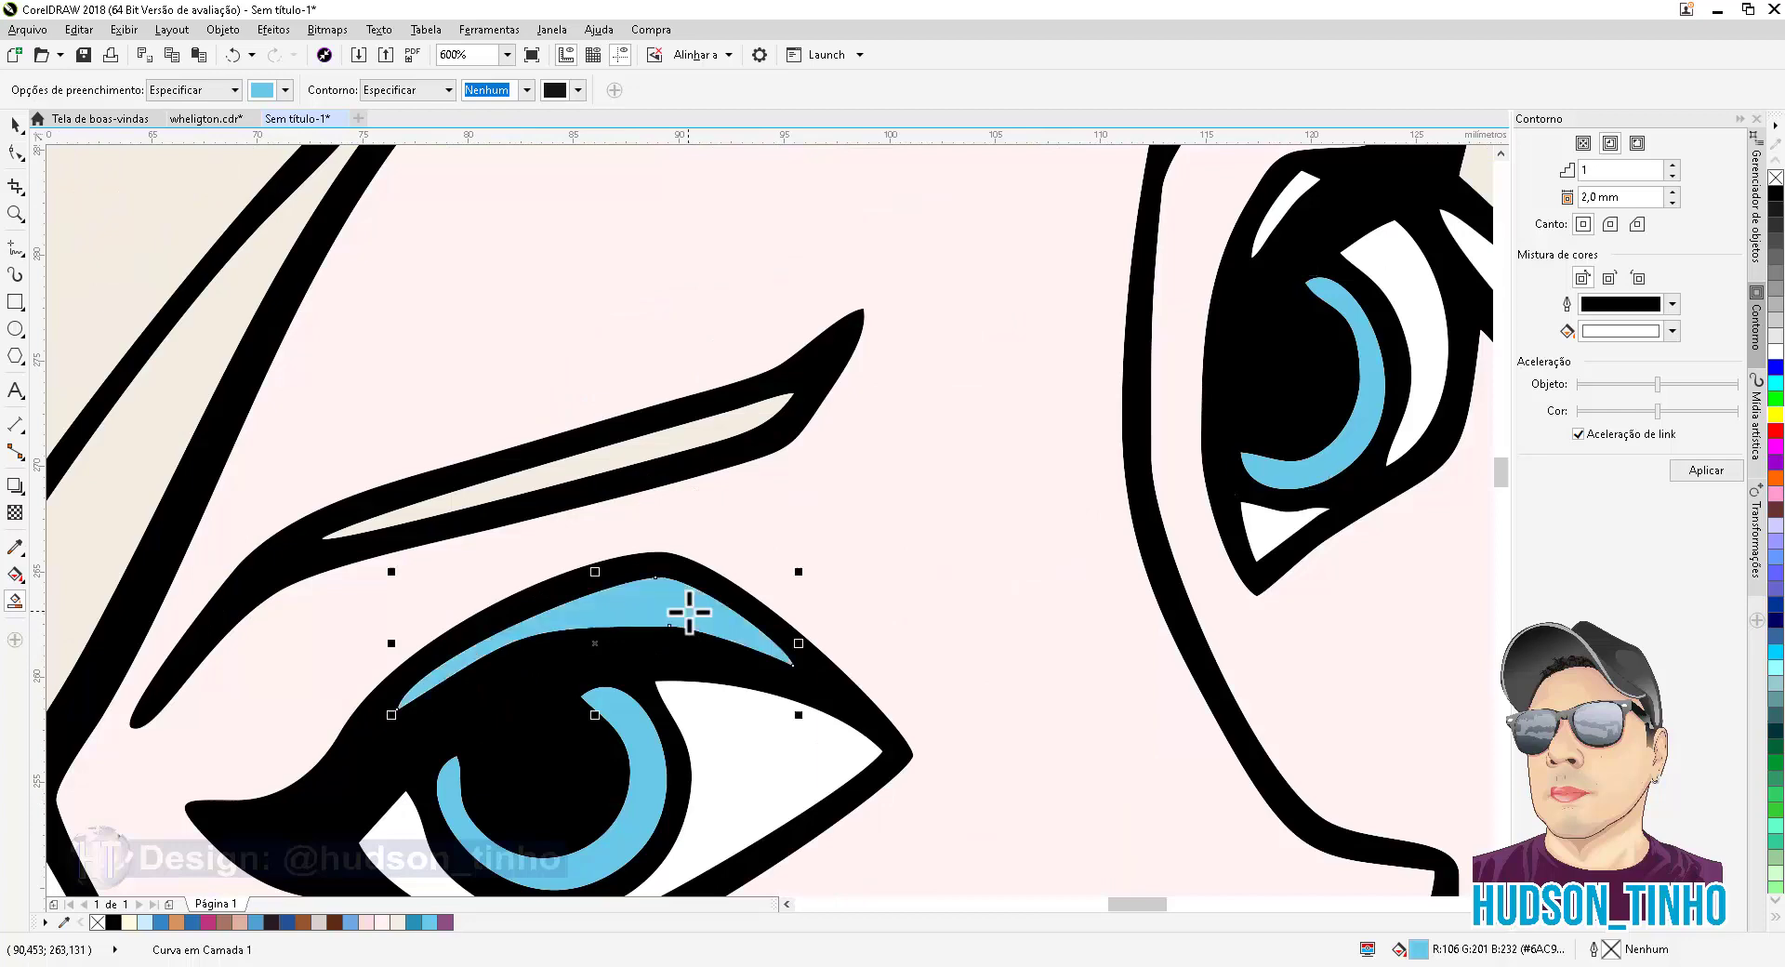
{"action": "scroll", "coordinate": [695, 597], "scroll_direction": "down", "scroll_amount": 2}
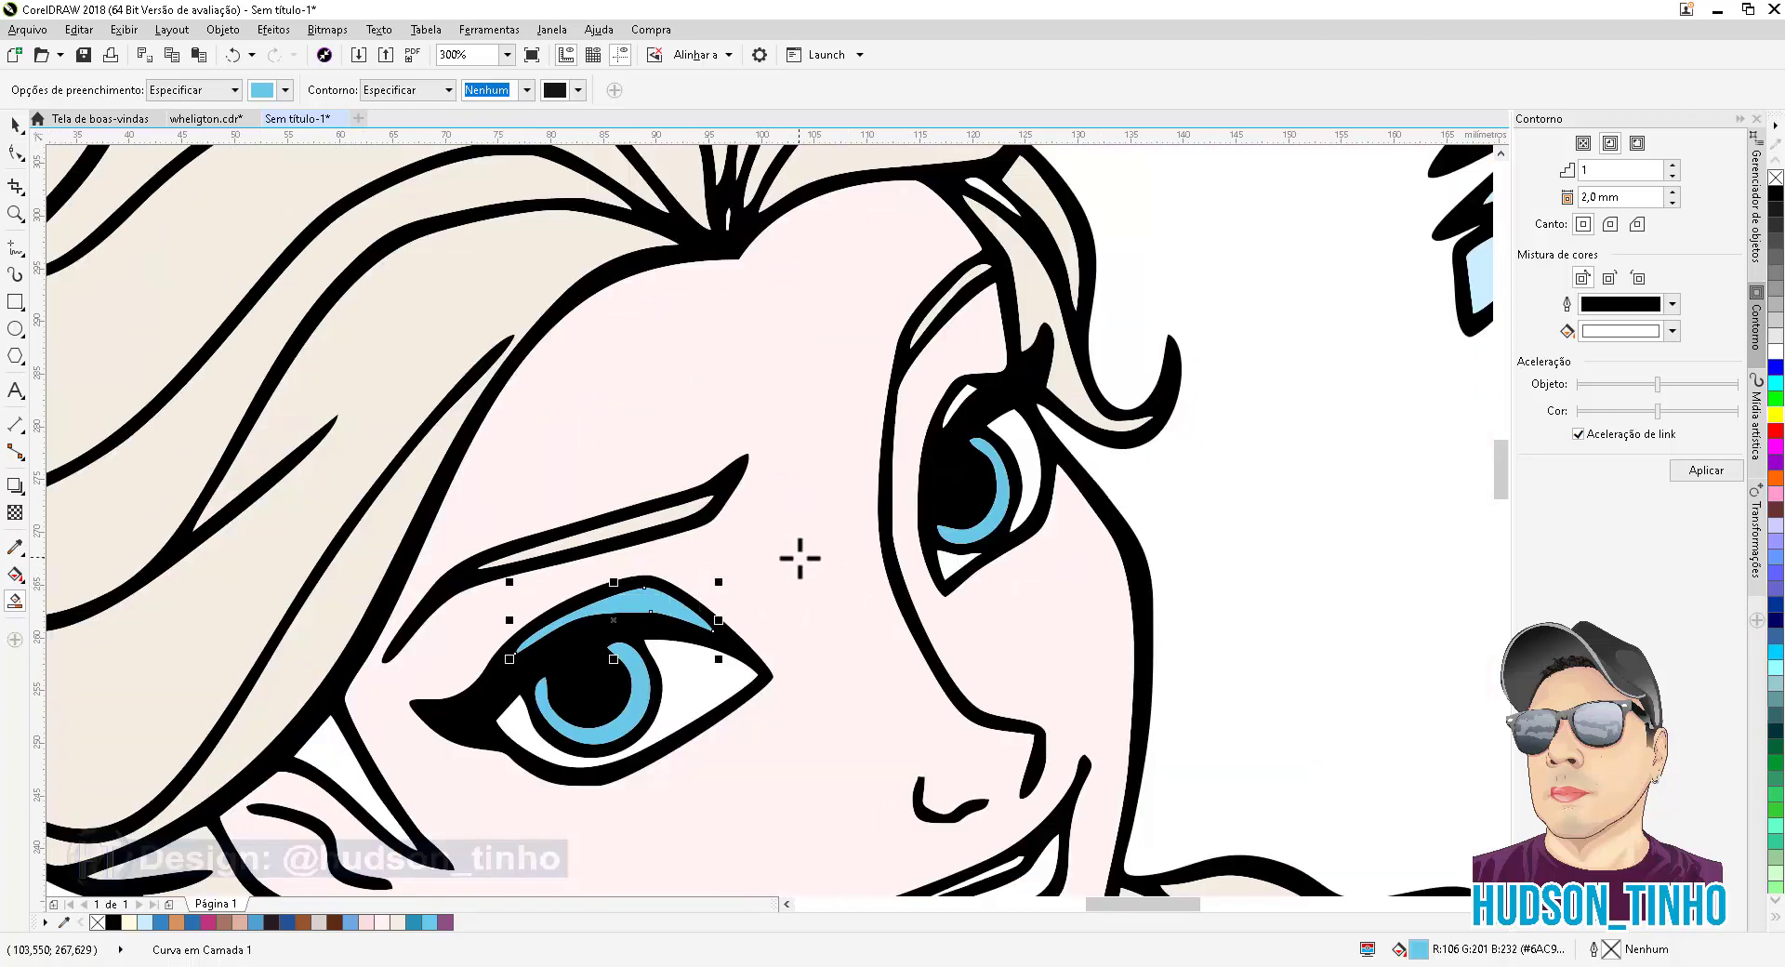
{"action": "key", "text": "ctrl+z"}
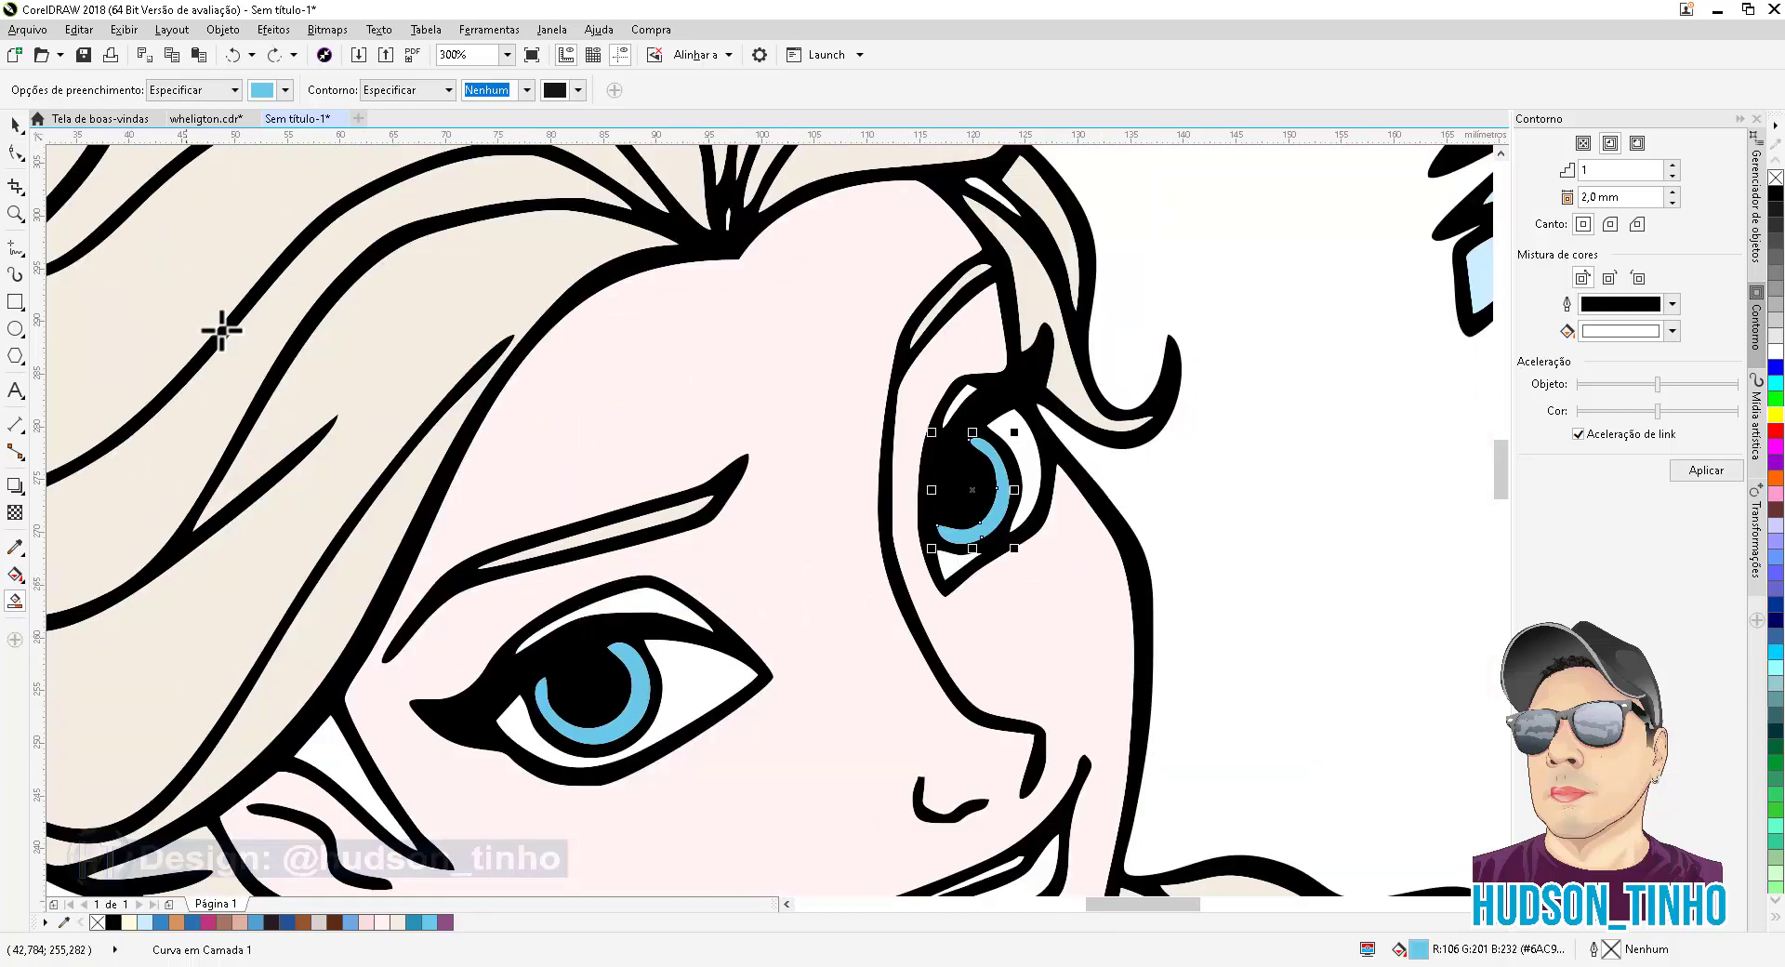
Set the Smart Fill color to the sampled eyeshadow purple #8A5083 and fill both upper eyelids
{"action": "left_click", "coordinate": [284, 90]}
{"action": "left_click", "coordinate": [325, 140]}
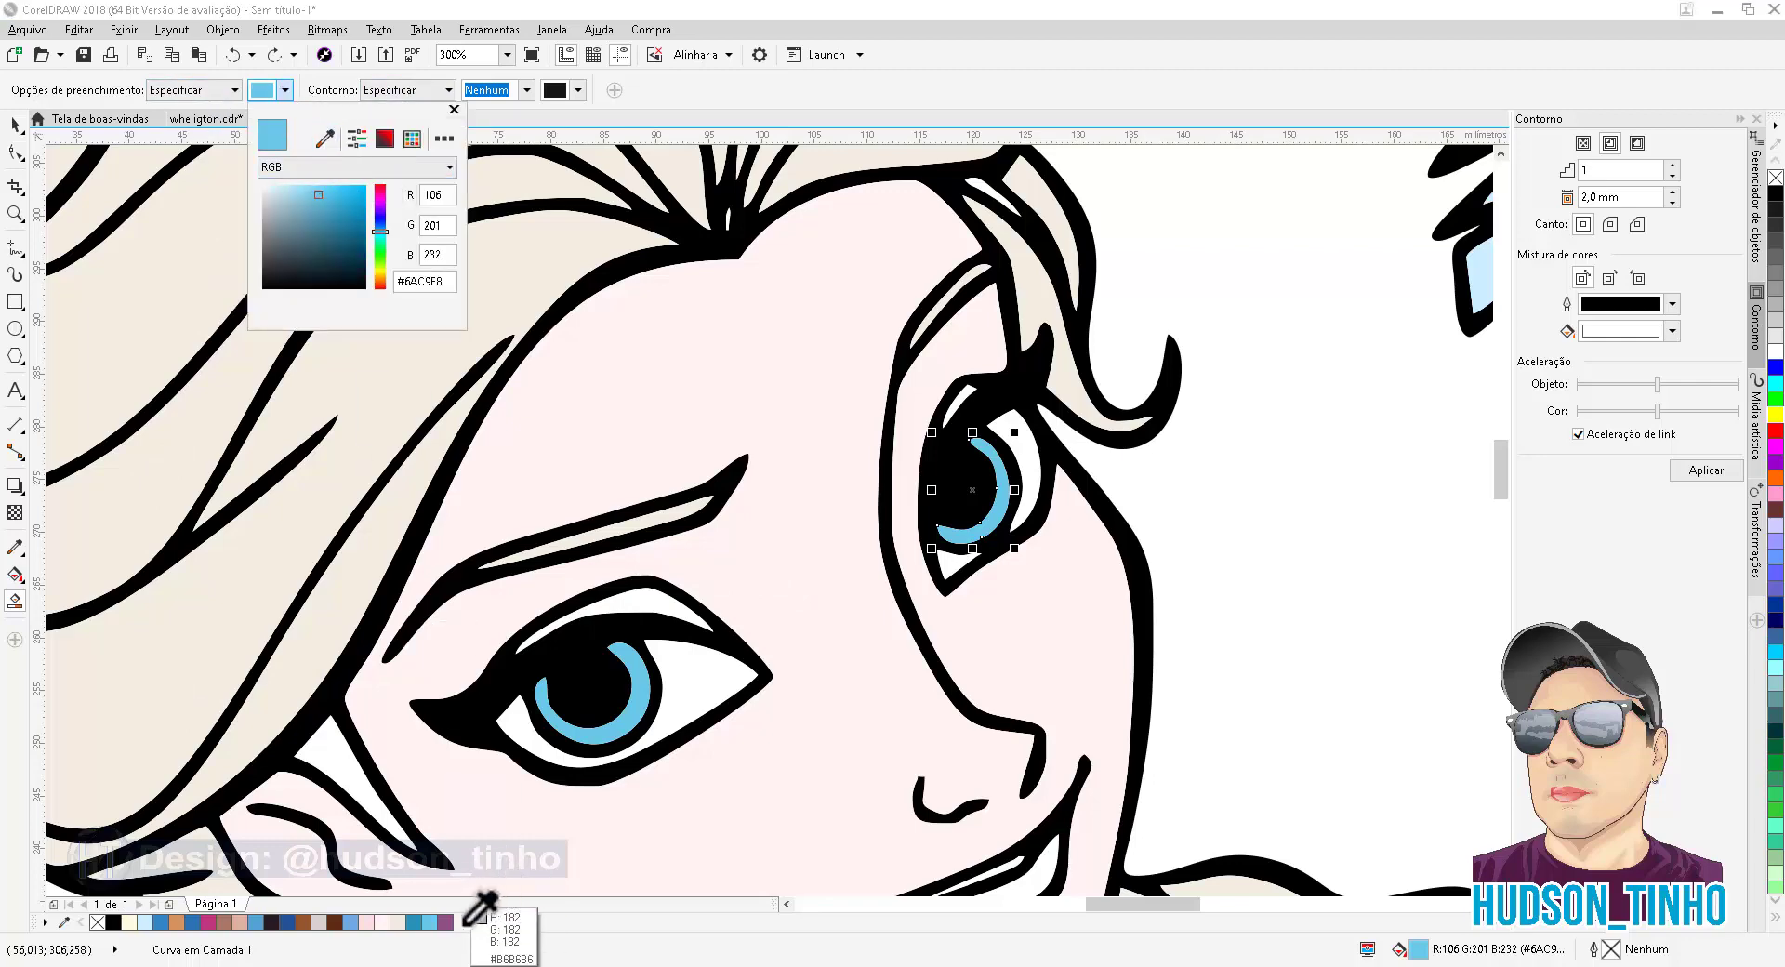
{"action": "left_click", "coordinate": [445, 922]}
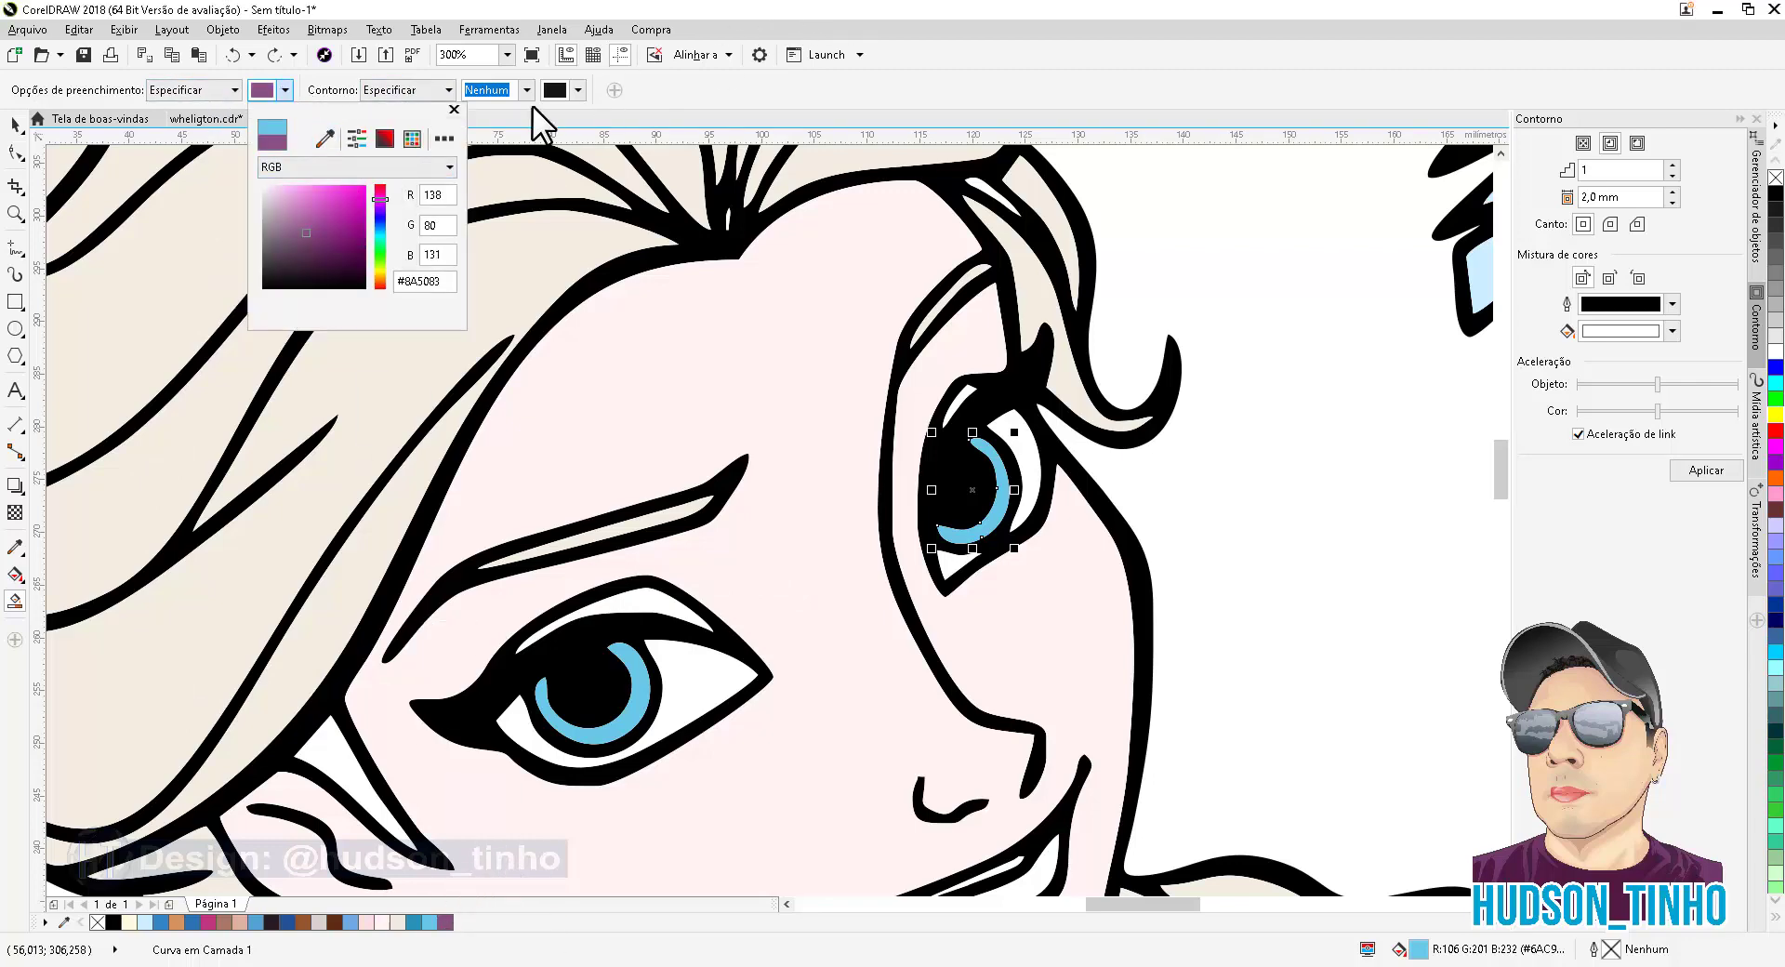
{"action": "left_click", "coordinate": [454, 109]}
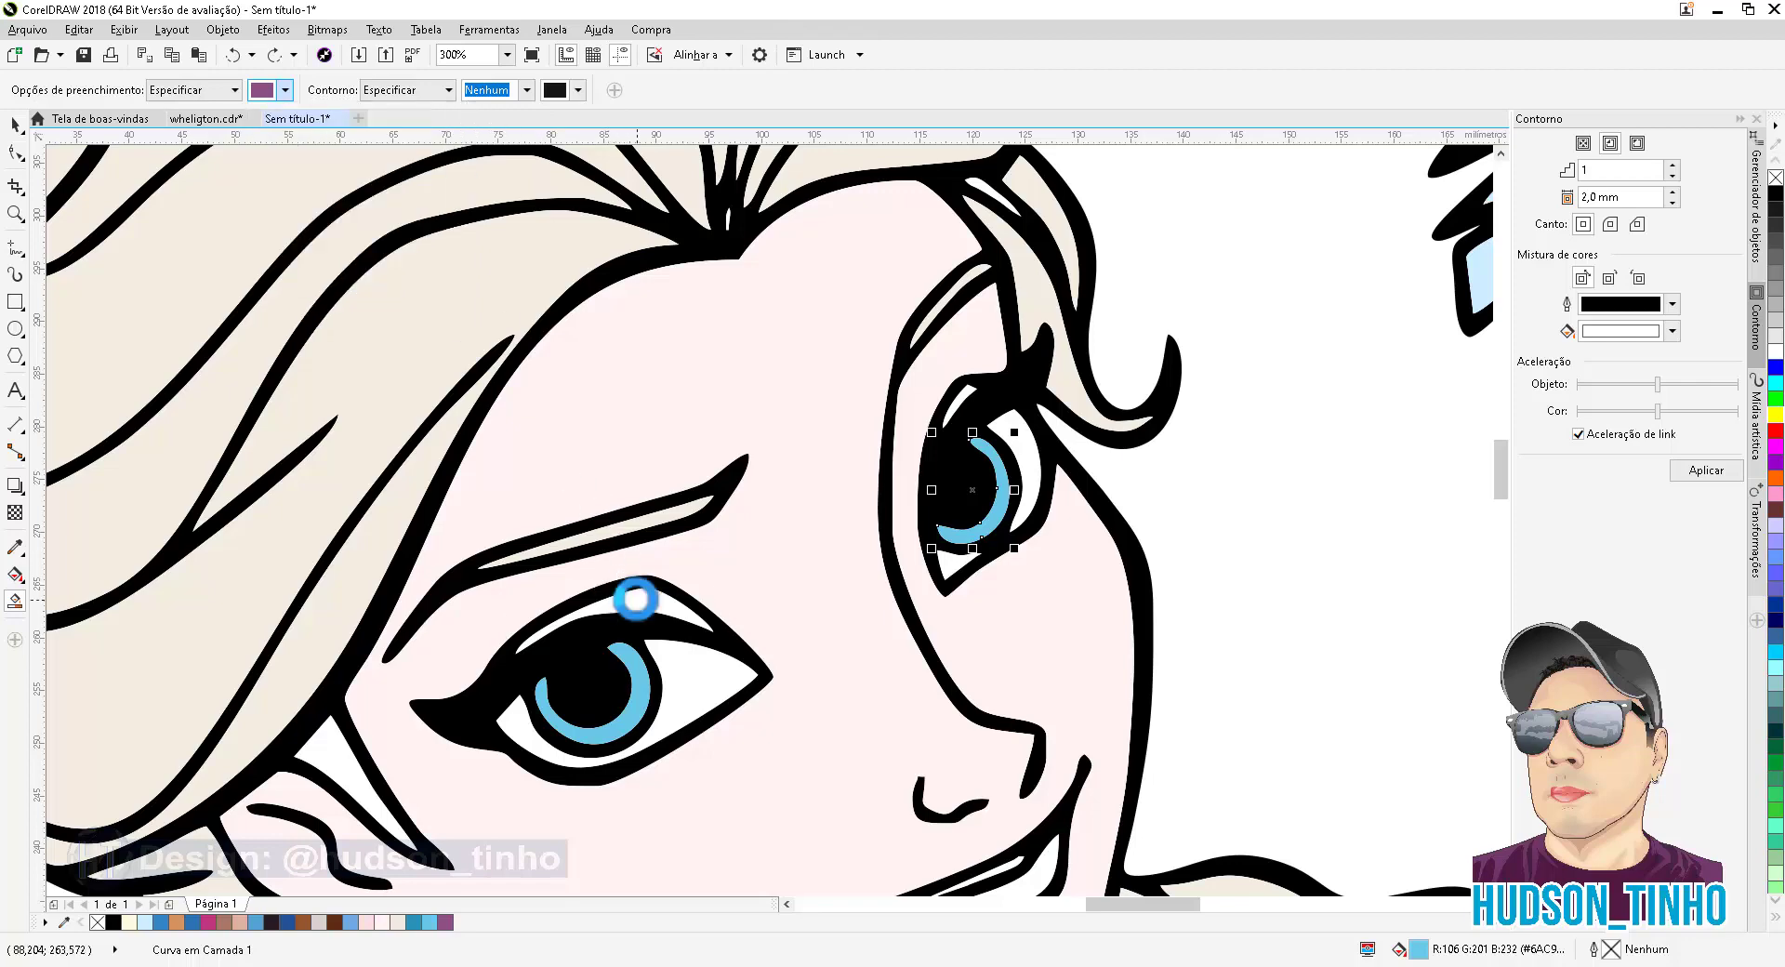
{"action": "left_click", "coordinate": [638, 600]}
{"action": "scroll", "coordinate": [959, 437], "scroll_direction": "down", "scroll_amount": 2}
{"action": "left_click", "coordinate": [958, 388]}
{"action": "scroll", "coordinate": [656, 307], "scroll_direction": "down", "scroll_amount": 2}
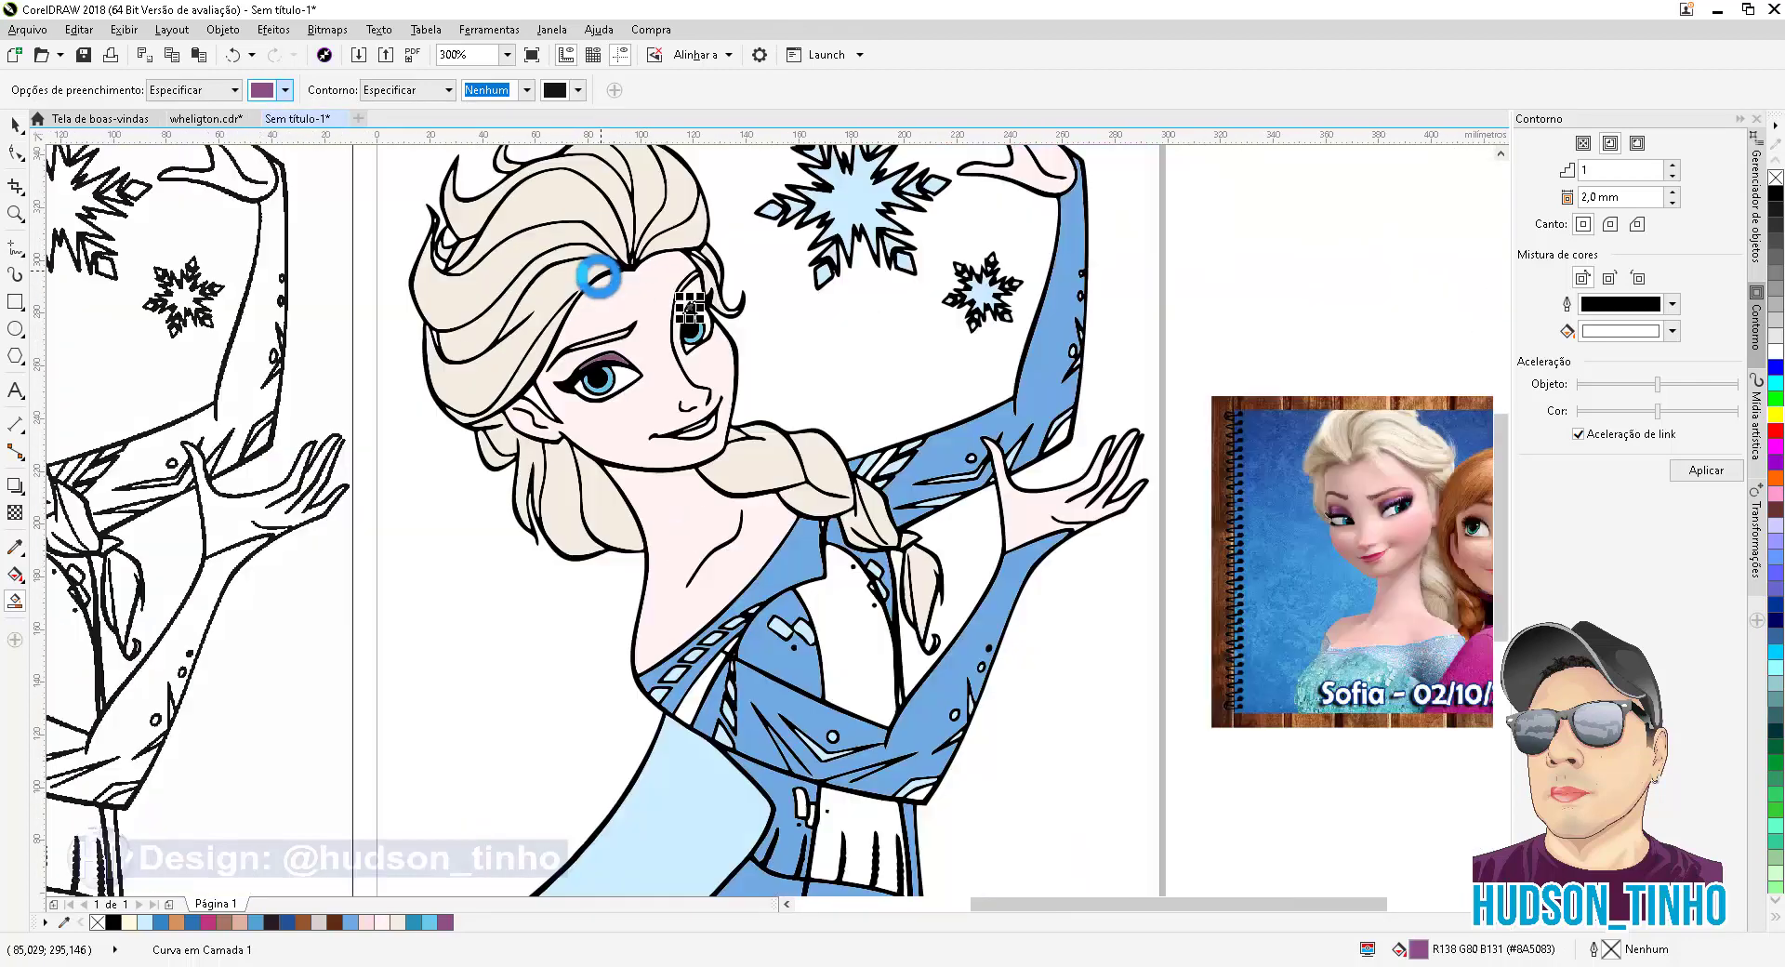
Sample the blonde character's pink lip color in the reference picture, add it to the palette, and return to Smart Fill
{"action": "scroll", "coordinate": [651, 323], "scroll_direction": "up", "scroll_amount": 1}
{"action": "scroll", "coordinate": [706, 366], "scroll_direction": "up", "scroll_amount": 1}
{"action": "scroll", "coordinate": [705, 366], "scroll_direction": "down", "scroll_amount": 2}
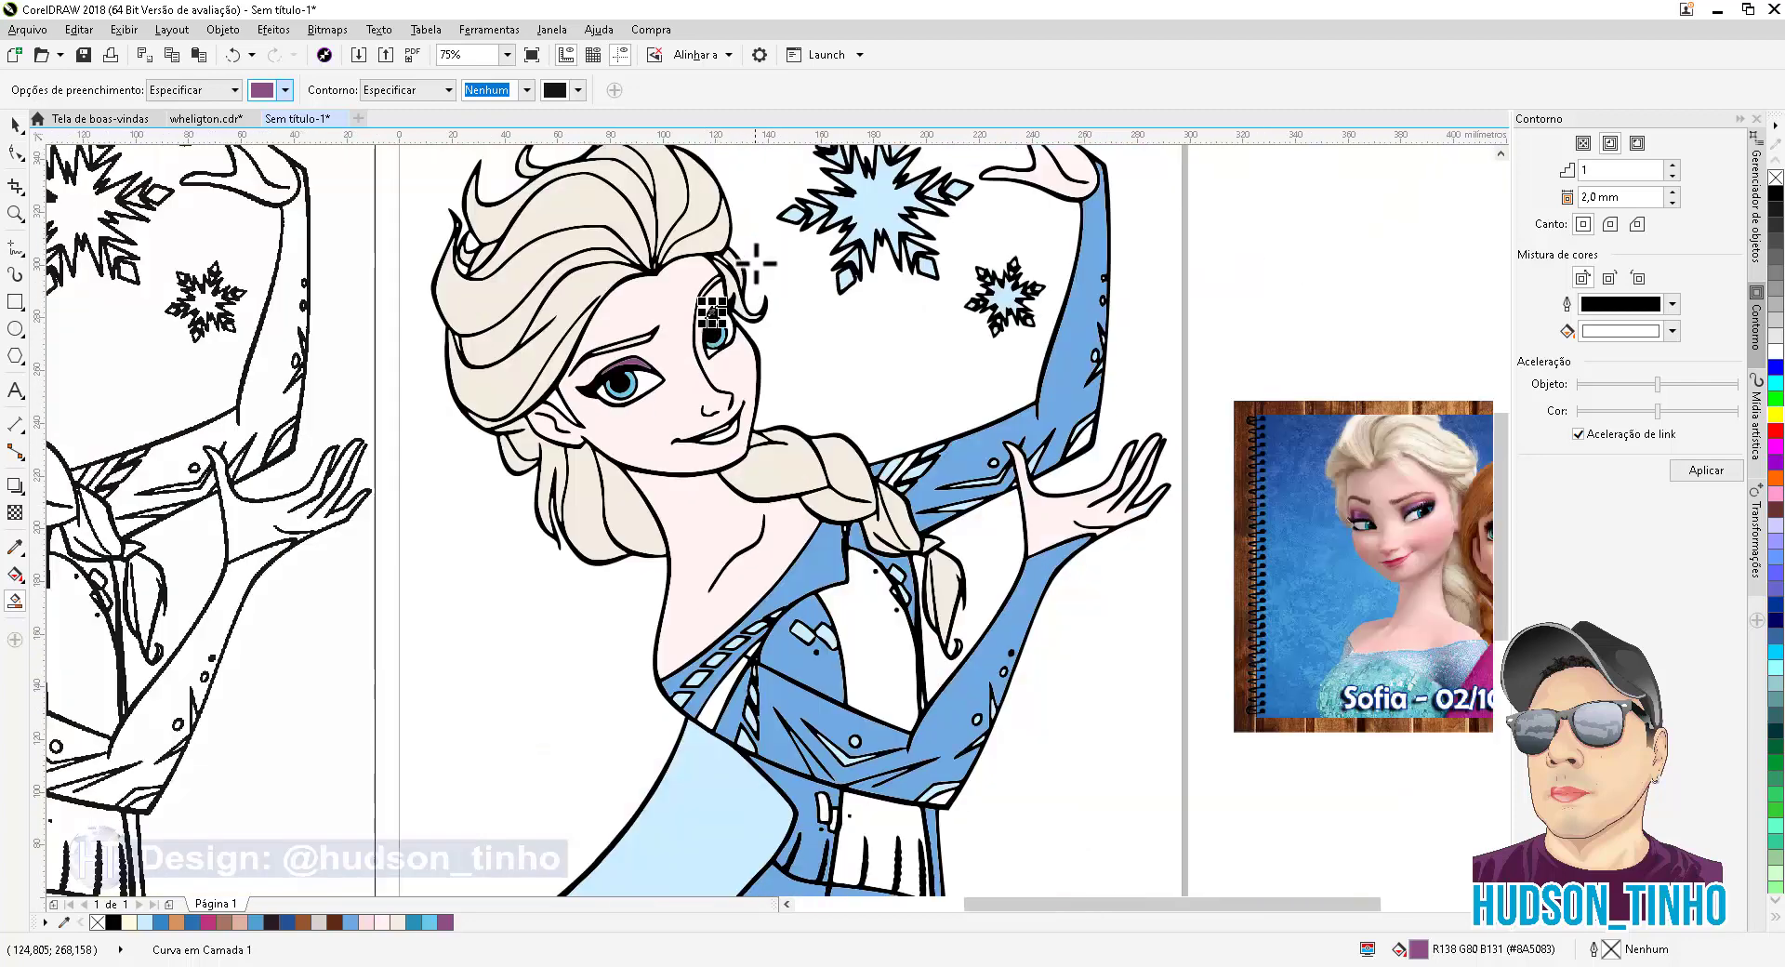
{"action": "scroll", "coordinate": [660, 300], "scroll_direction": "up", "scroll_amount": 3}
{"action": "scroll", "coordinate": [660, 300], "scroll_direction": "down", "scroll_amount": 3}
{"action": "scroll", "coordinate": [841, 391], "scroll_direction": "up", "scroll_amount": 2}
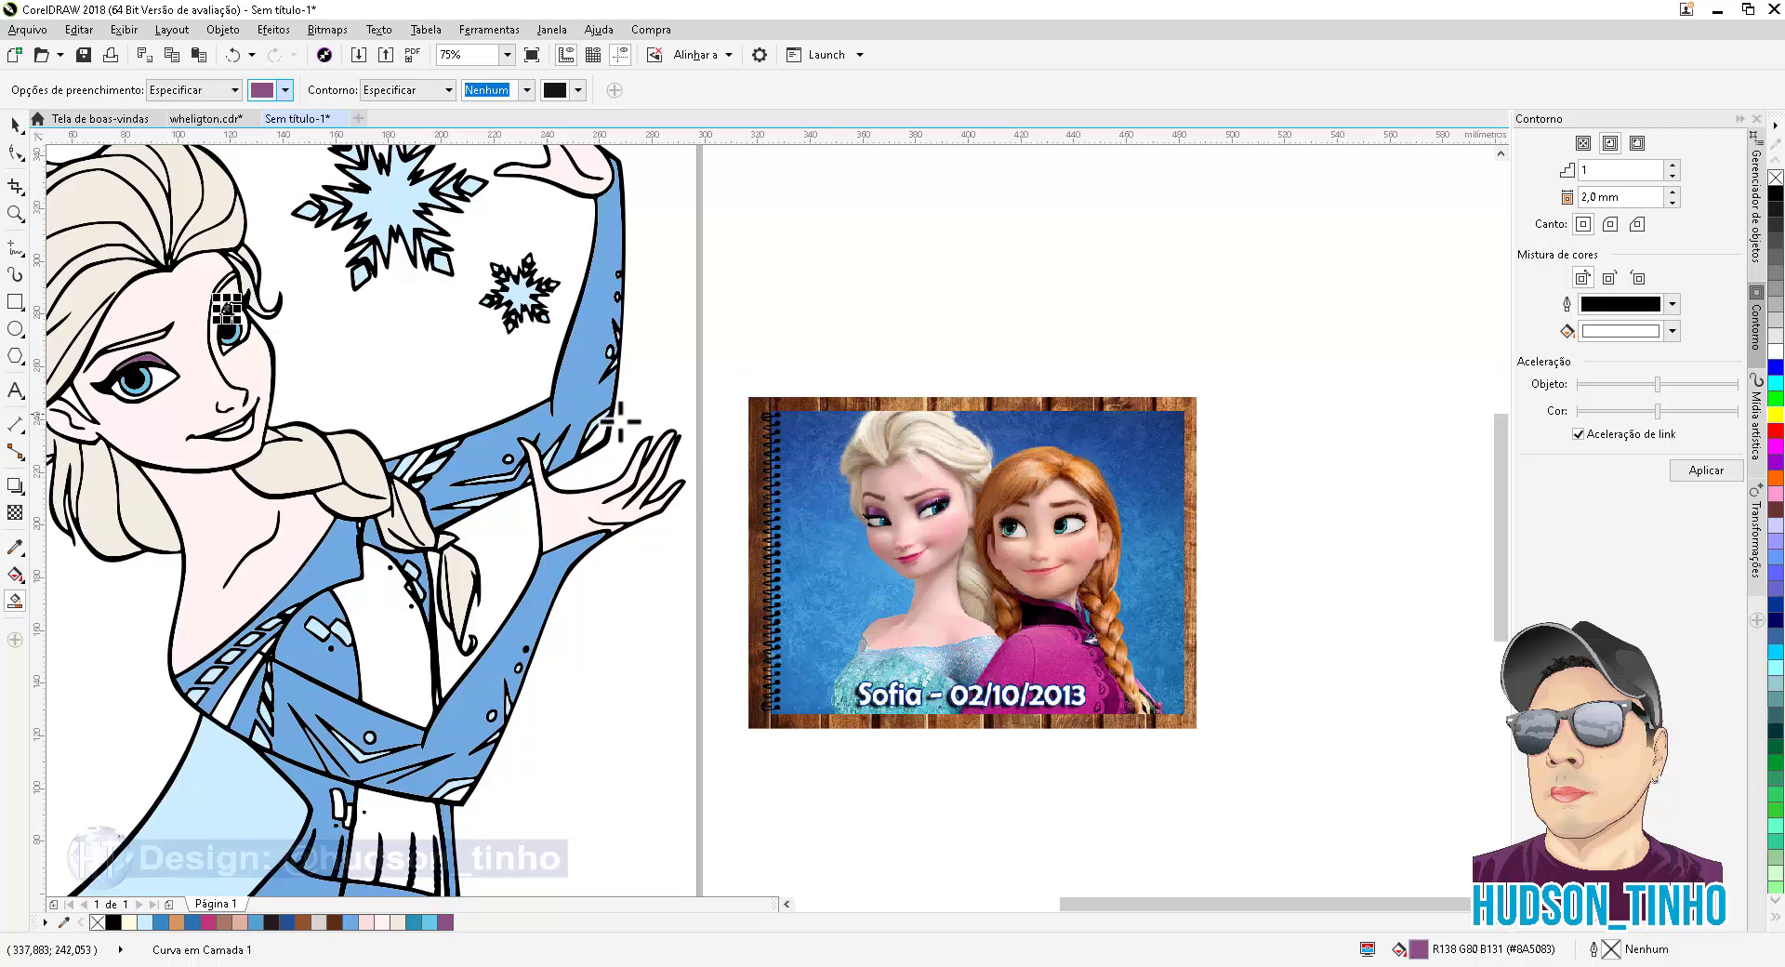
{"action": "left_click", "coordinate": [15, 545]}
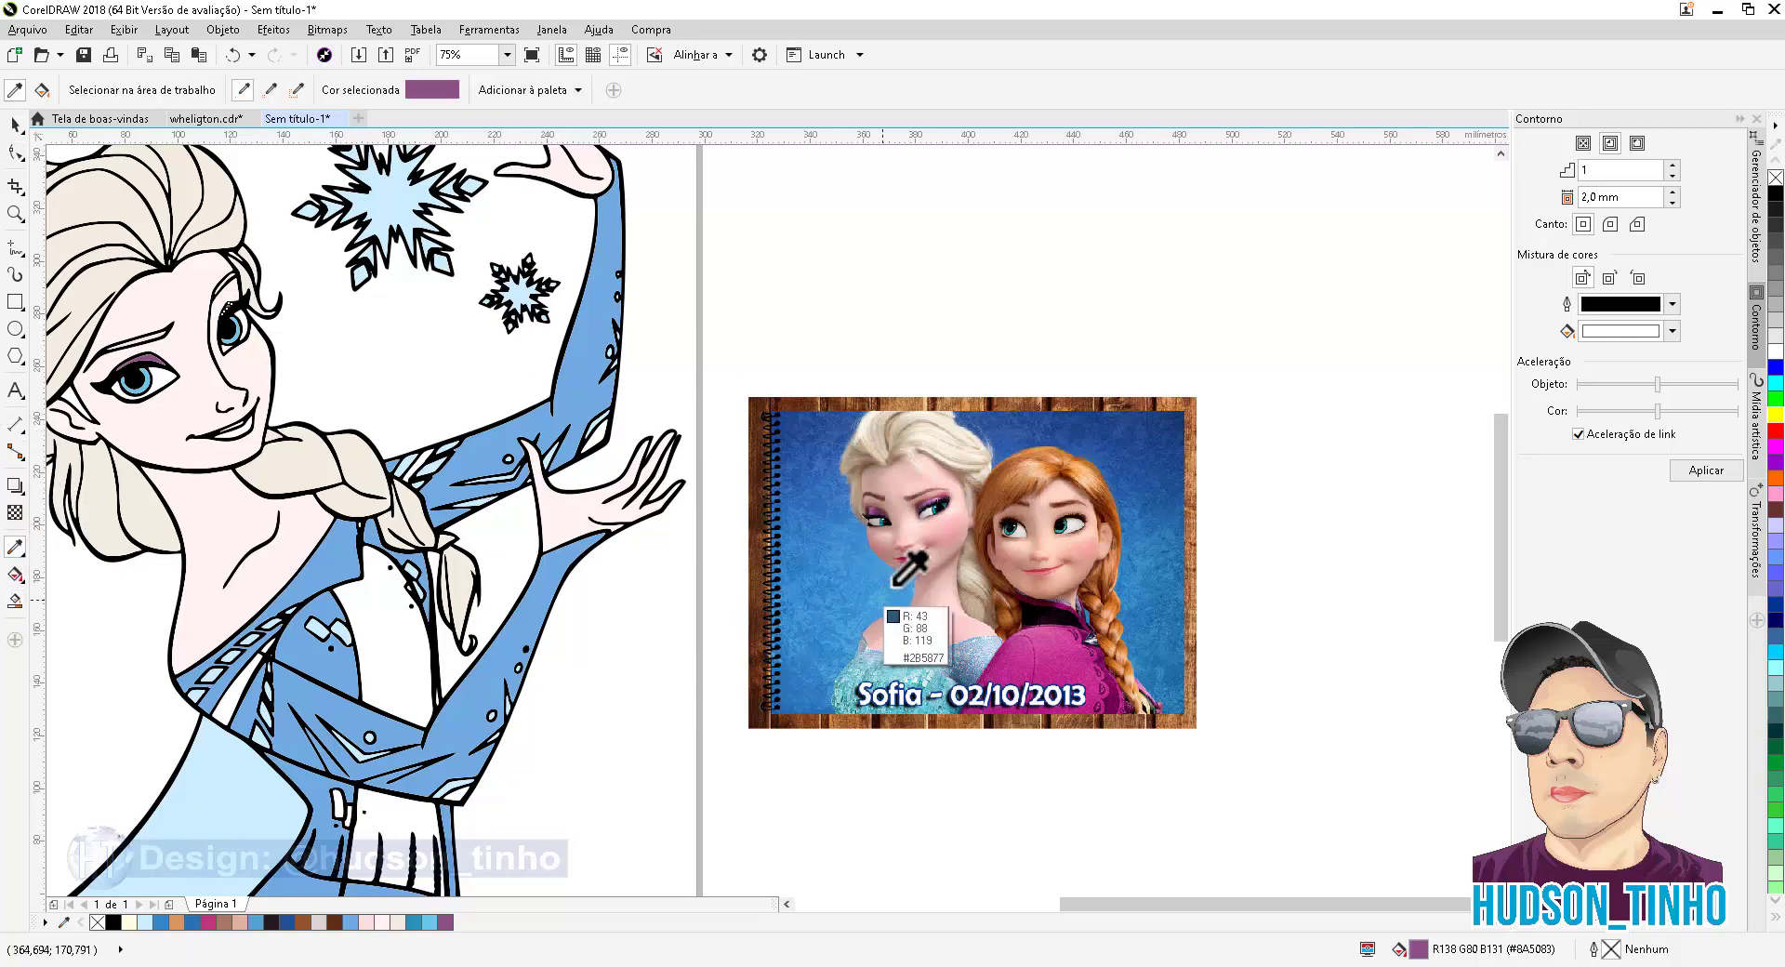
{"action": "left_click", "coordinate": [915, 556]}
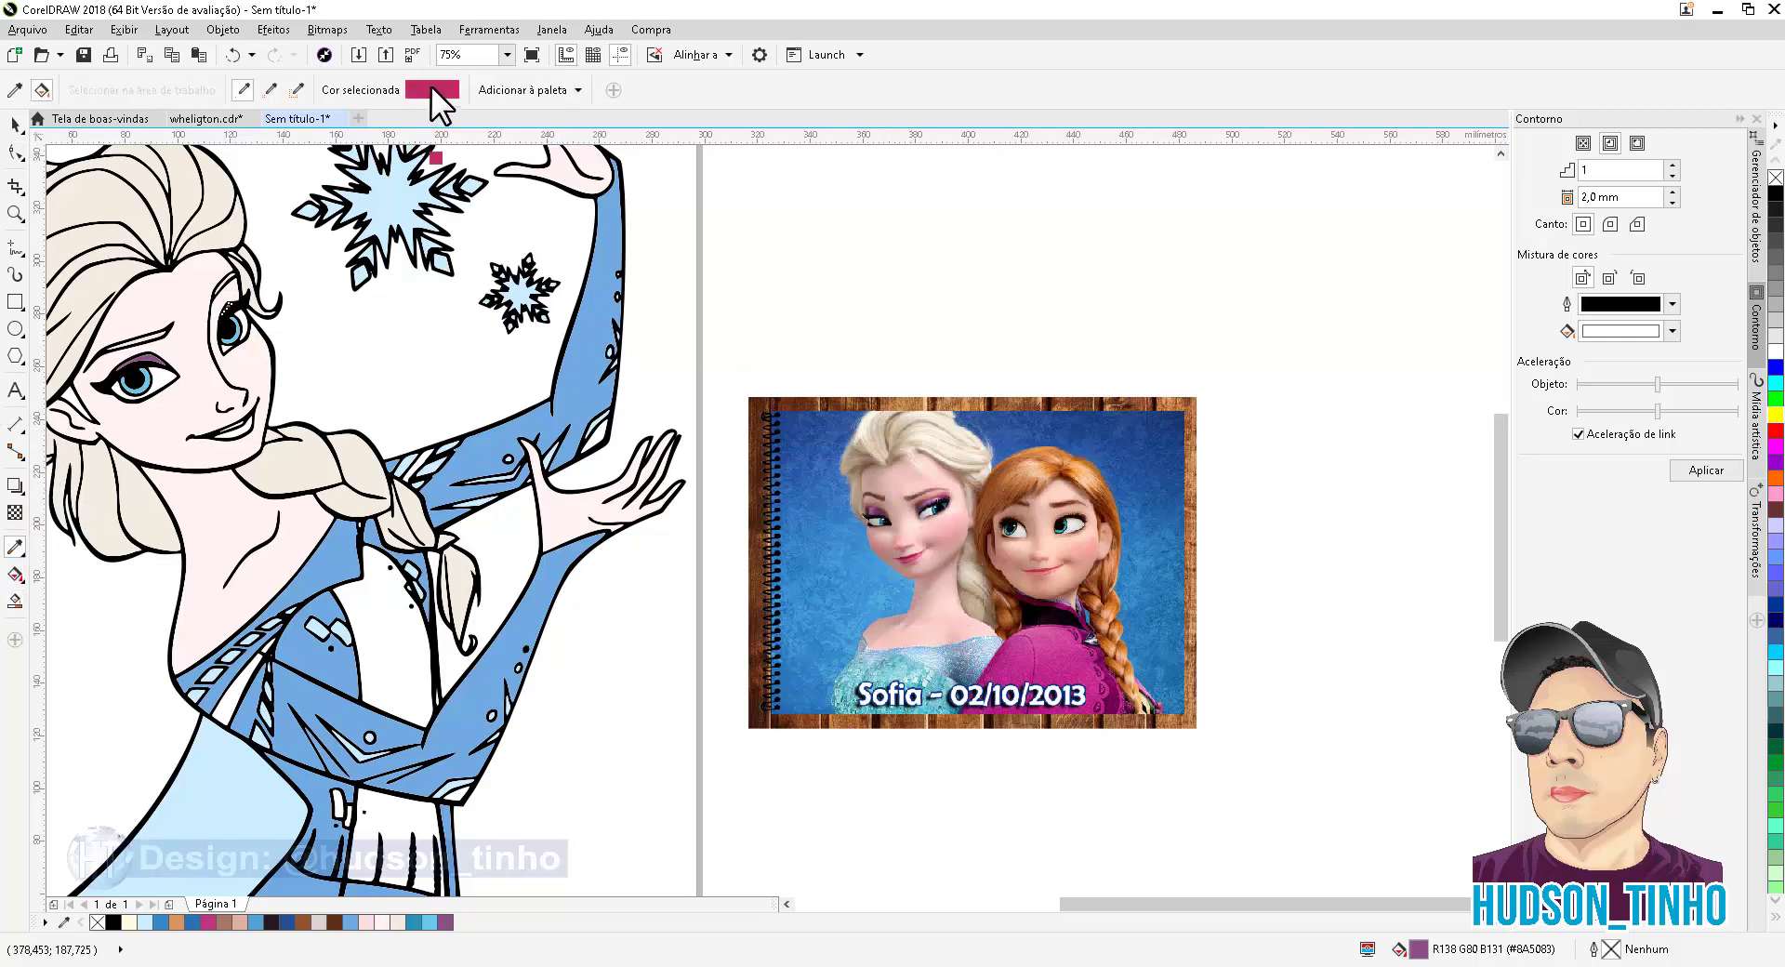
{"action": "left_click", "coordinate": [523, 90]}
{"action": "left_click", "coordinate": [17, 604]}
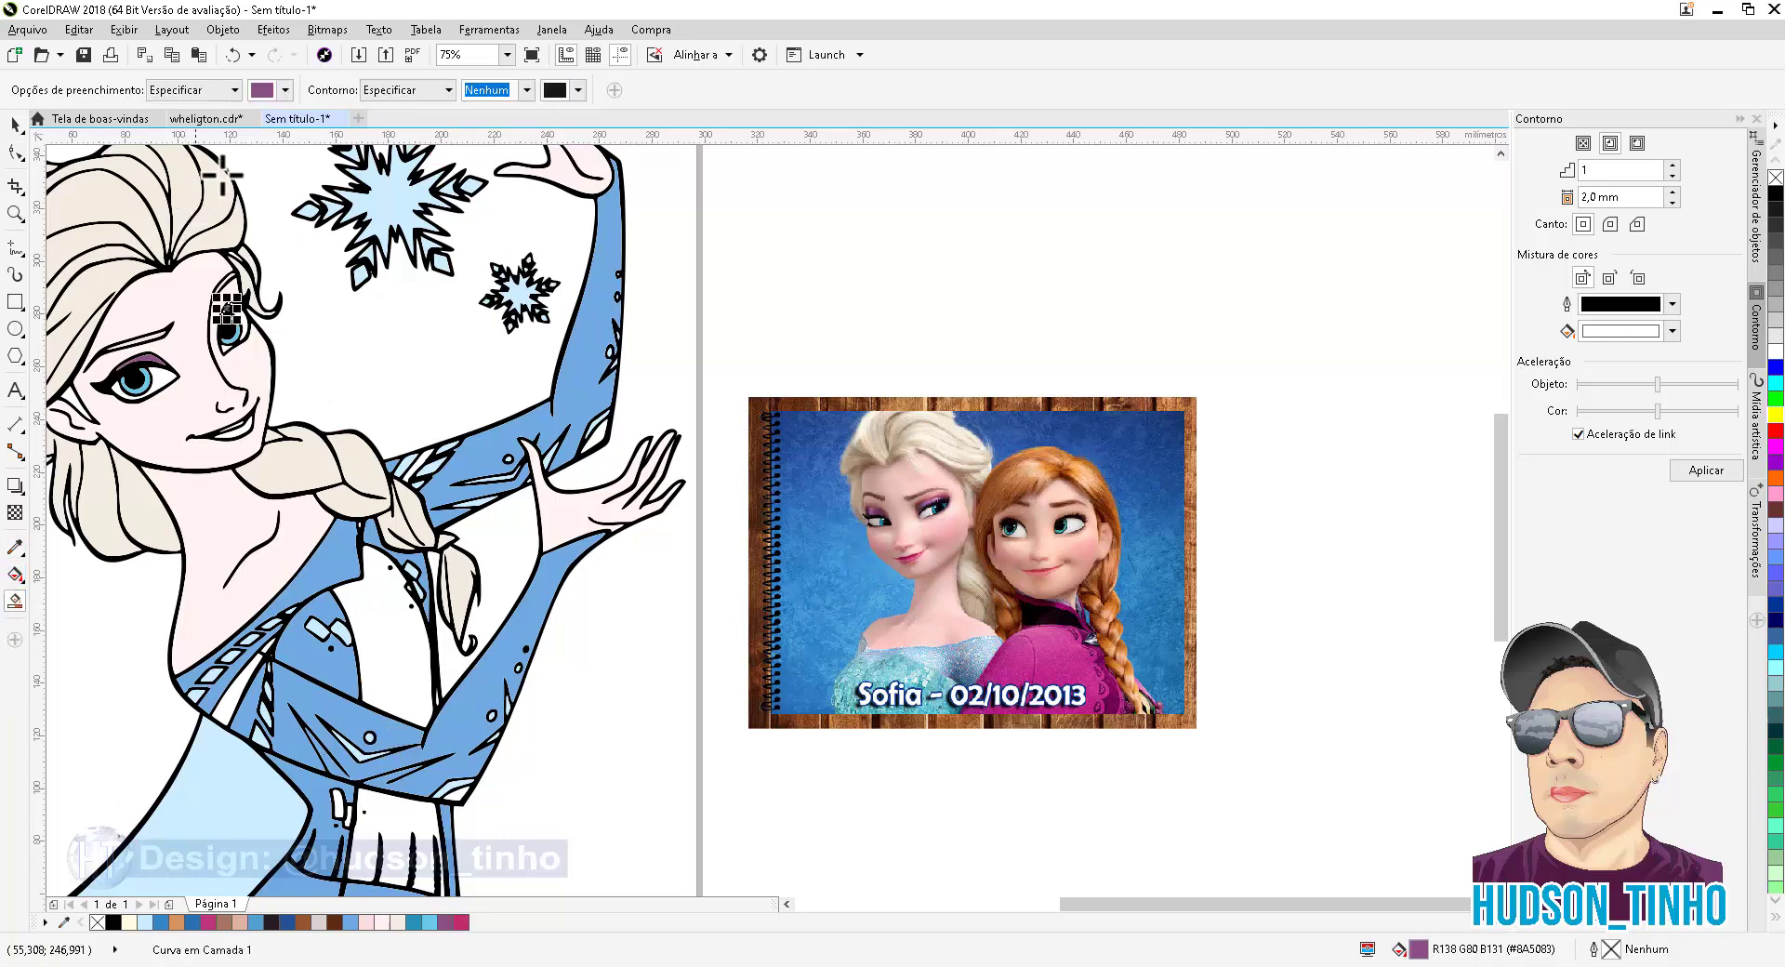
Pick the sampled lip pink as the Smart Fill color, lighten it to #EB81A6, and fill both lips
{"action": "left_click", "coordinate": [283, 91]}
{"action": "left_click", "coordinate": [323, 137]}
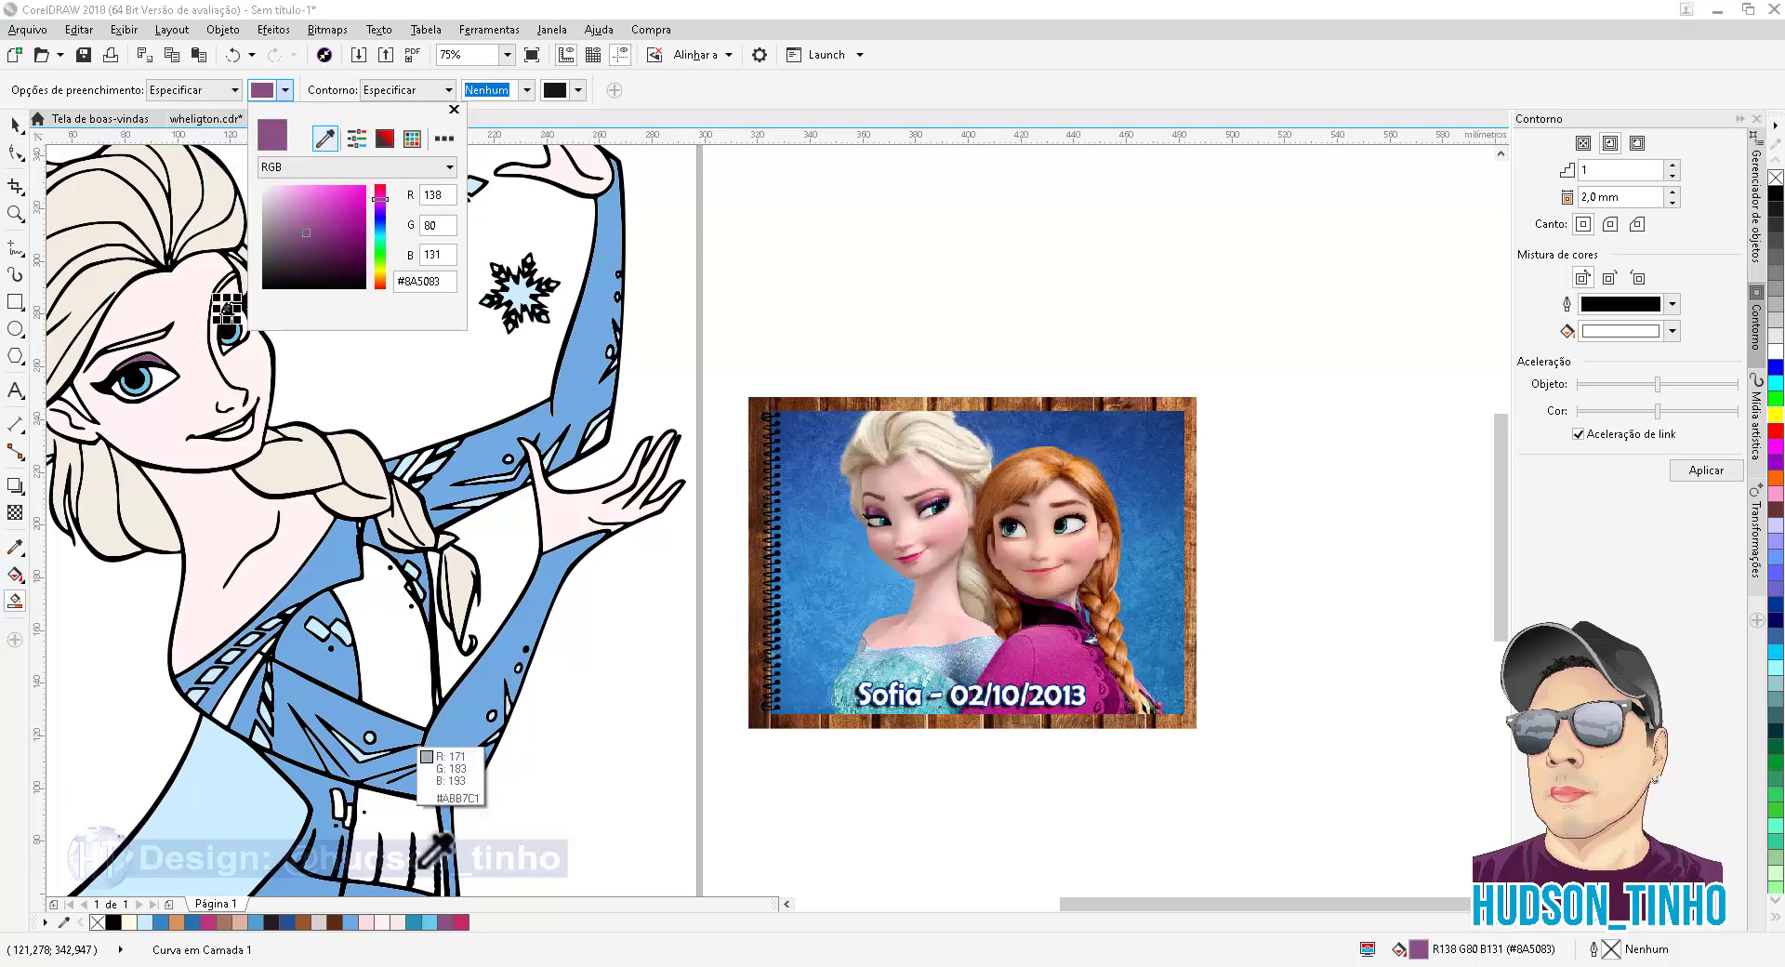
{"action": "left_click", "coordinate": [462, 922]}
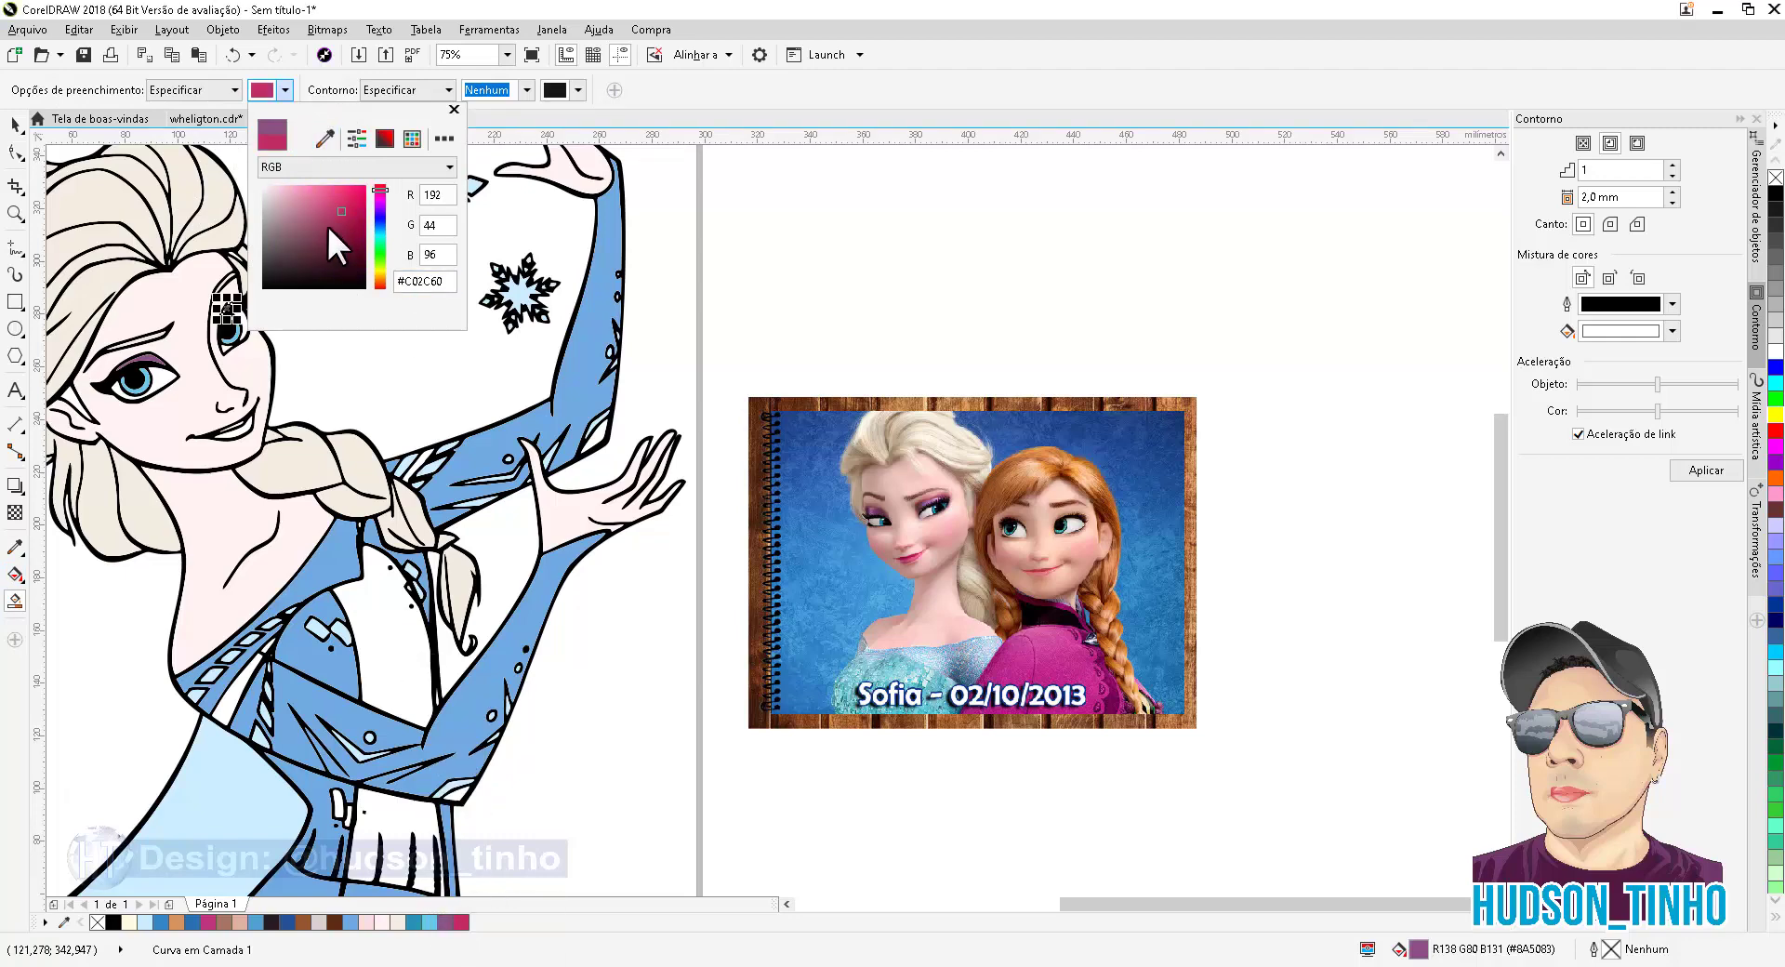
{"action": "left_click_drag", "start_coordinate": [310, 192], "coordinate": [310, 191]}
{"action": "left_click", "coordinate": [452, 108]}
{"action": "scroll", "coordinate": [187, 465], "scroll_direction": "up", "scroll_amount": 5}
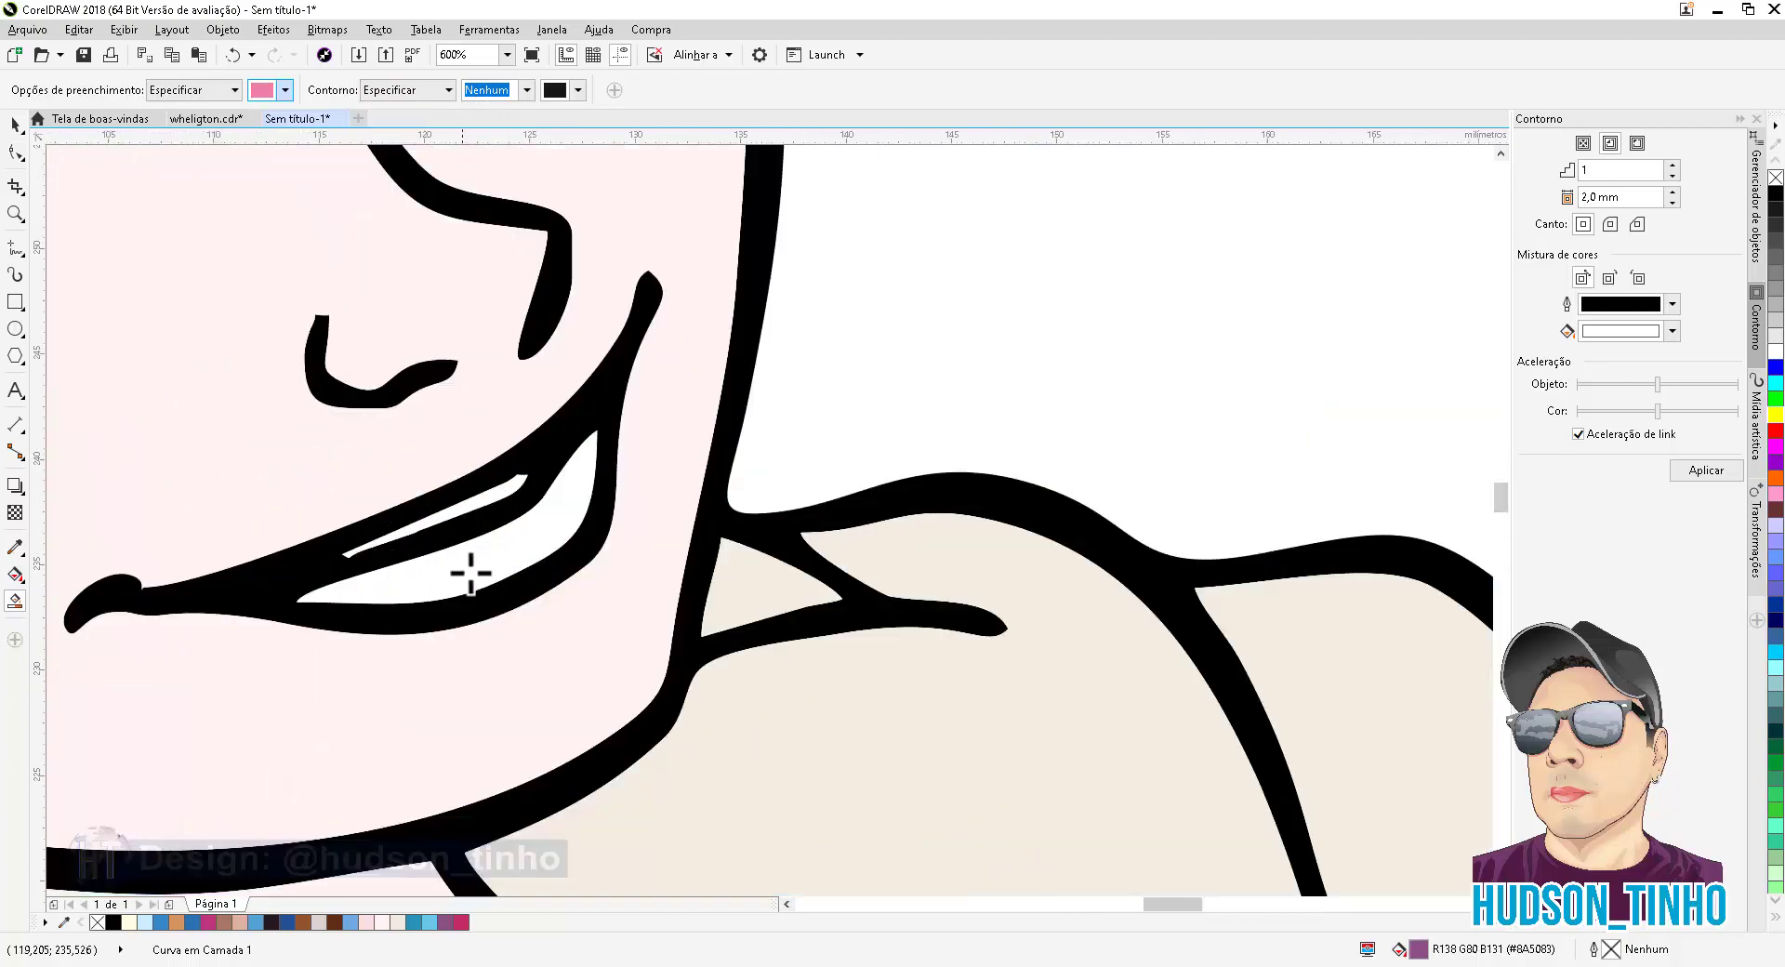
{"action": "left_click", "coordinate": [473, 574]}
{"action": "left_click", "coordinate": [470, 500]}
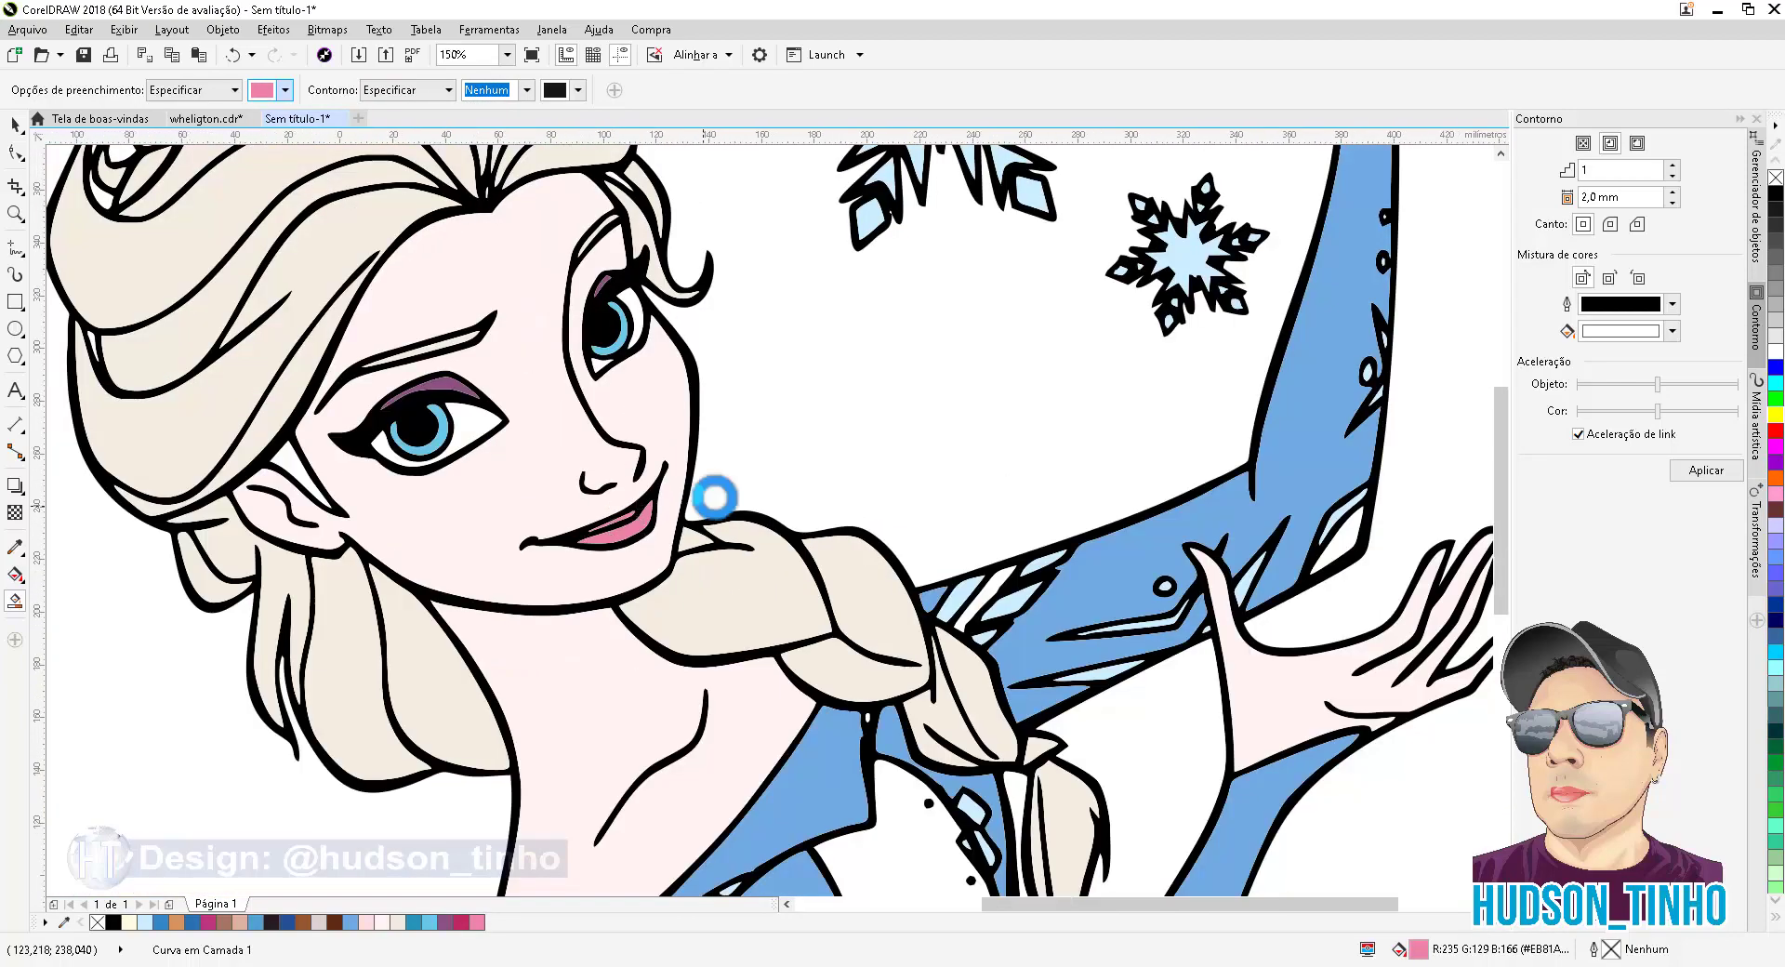
Pick the skin color #FFF4F2 from the neck and smart-fill the small areas at the elbows of both sleeves
{"action": "scroll", "coordinate": [693, 520], "scroll_direction": "down", "scroll_amount": 10}
{"action": "scroll", "coordinate": [772, 648], "scroll_direction": "up", "scroll_amount": 3}
{"action": "scroll", "coordinate": [758, 612], "scroll_direction": "down", "scroll_amount": 3}
{"action": "scroll", "coordinate": [749, 604], "scroll_direction": "up", "scroll_amount": 2}
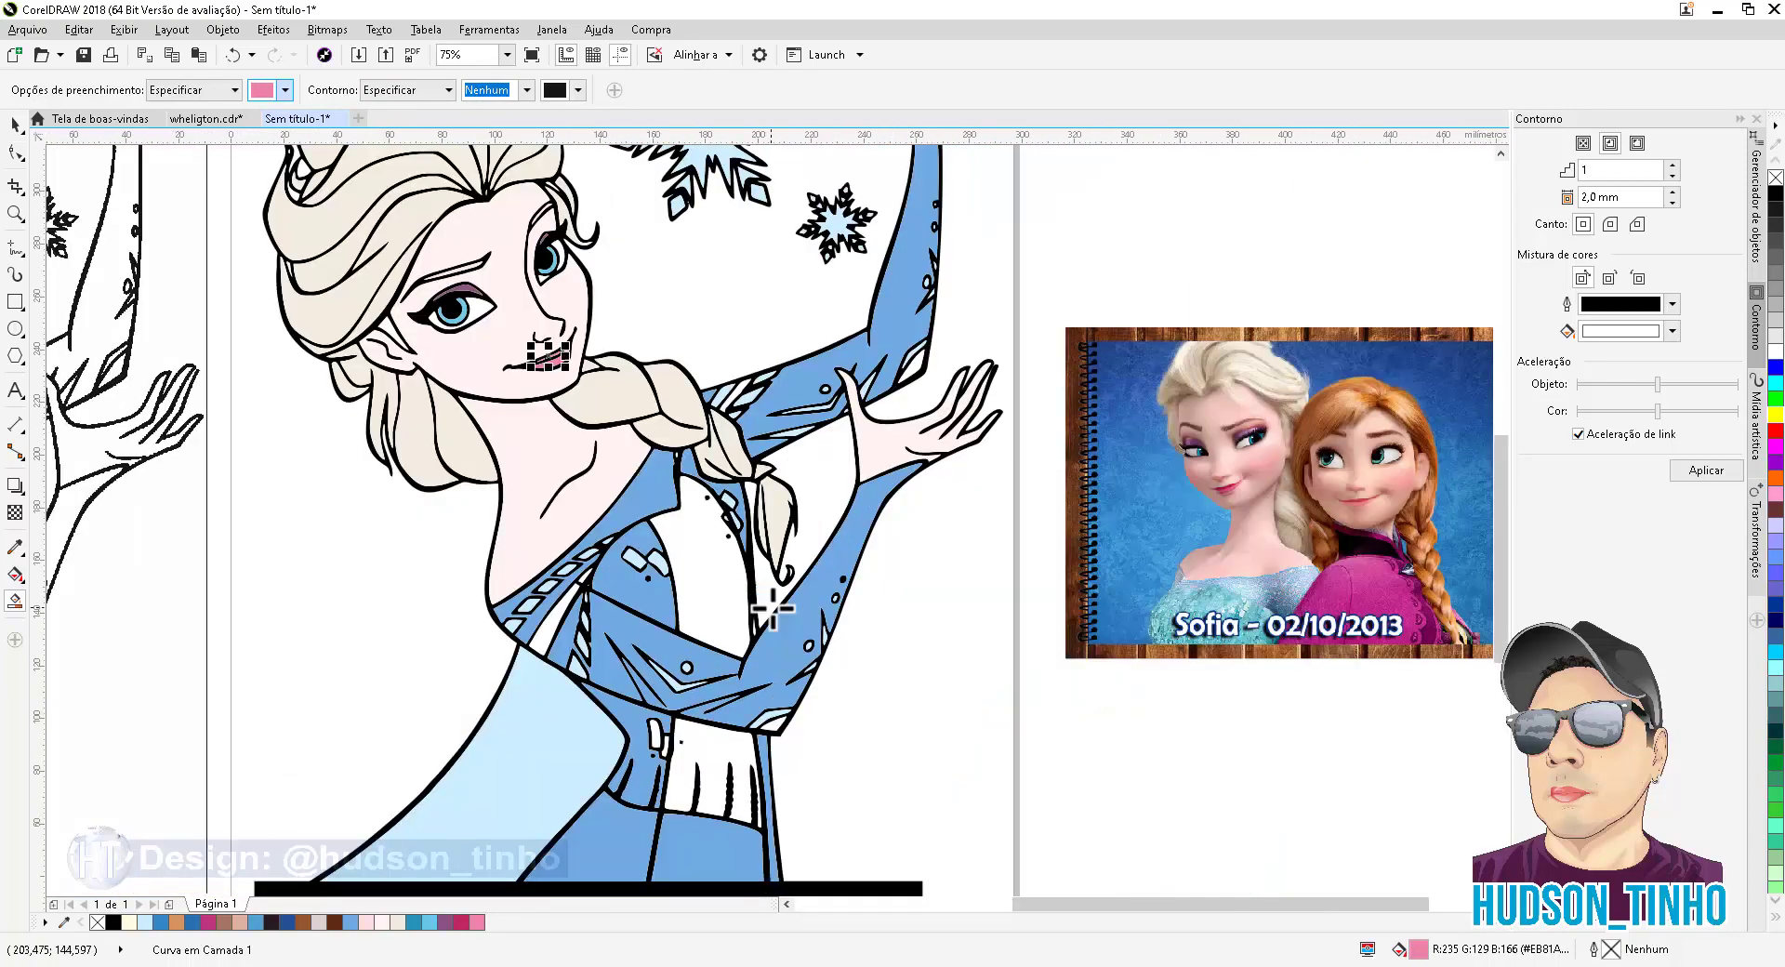
{"action": "scroll", "coordinate": [932, 301], "scroll_direction": "up", "scroll_amount": 2}
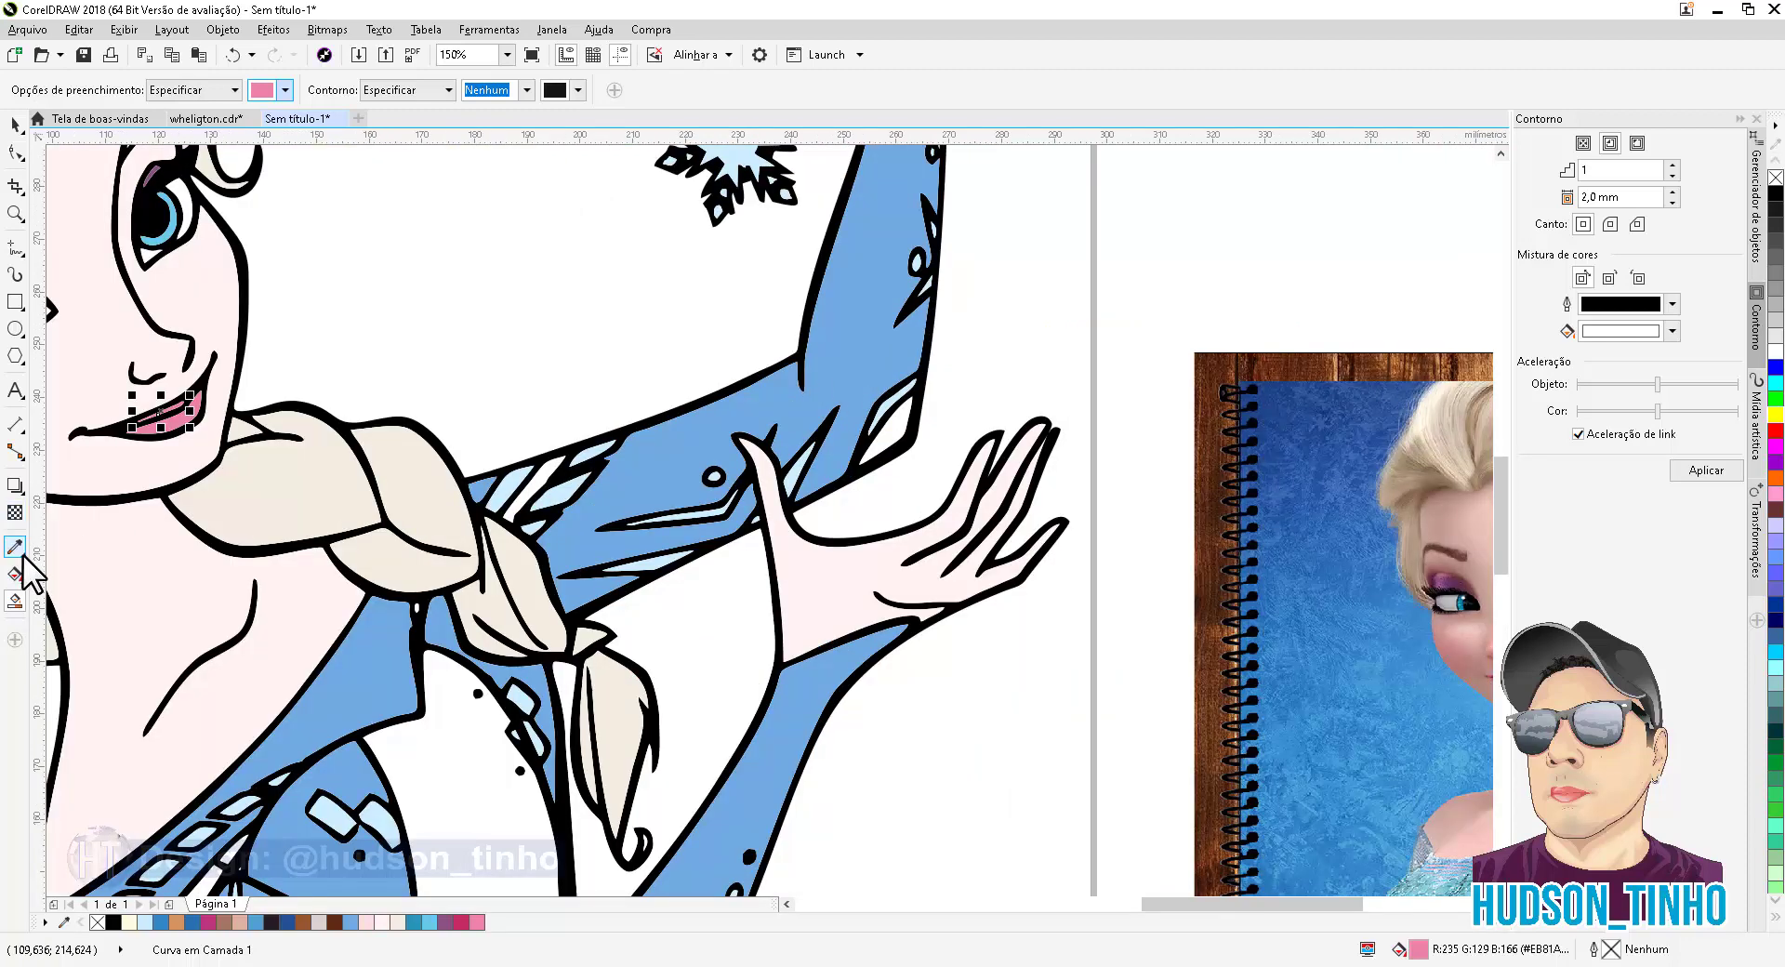
{"action": "left_click", "coordinate": [262, 89]}
{"action": "left_click", "coordinate": [326, 139]}
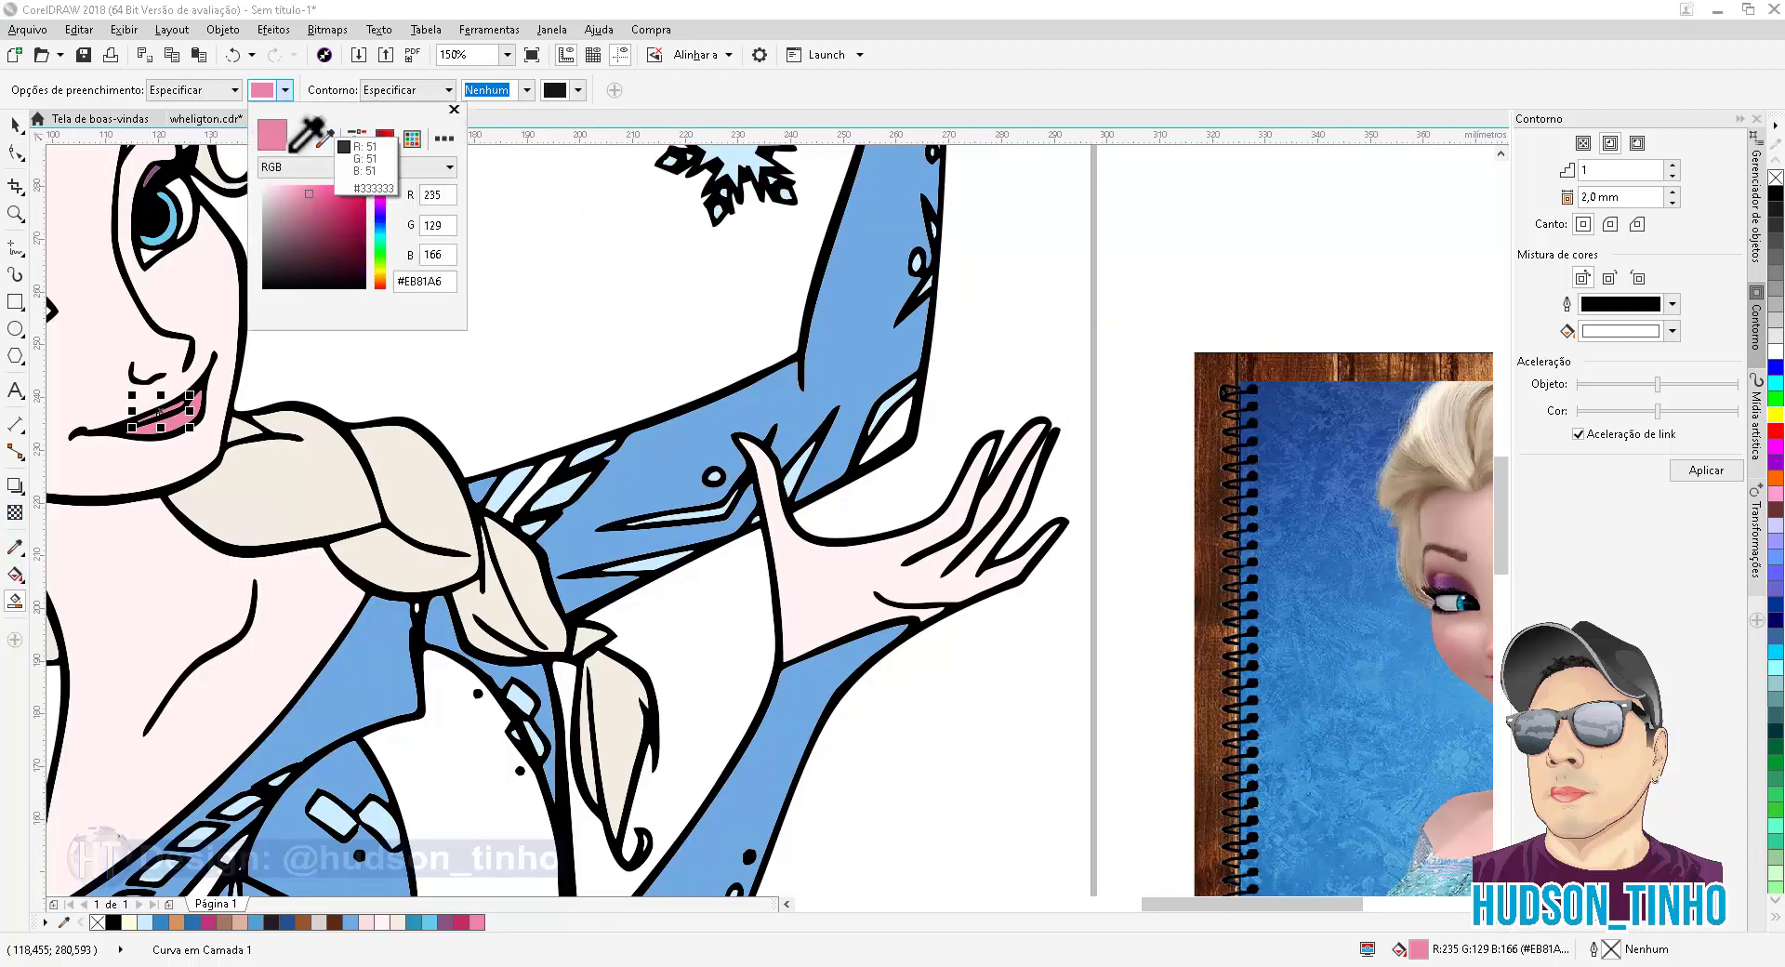
{"action": "left_click", "coordinate": [177, 538]}
{"action": "left_click", "coordinate": [454, 109]}
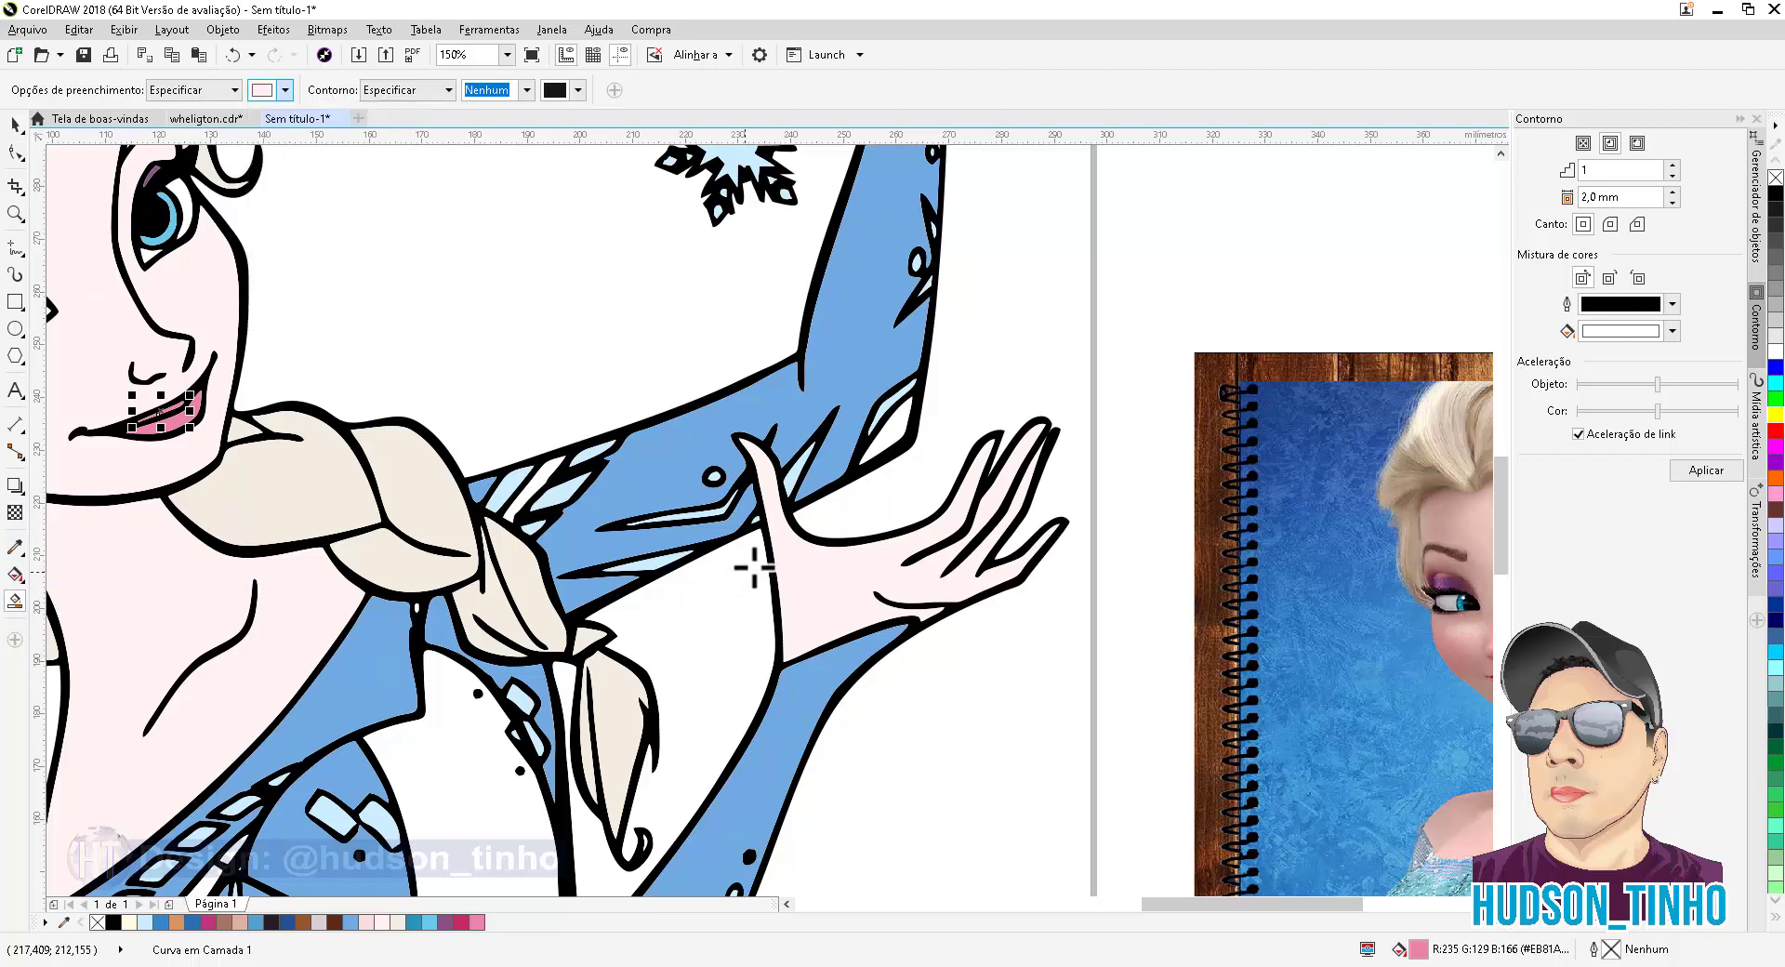
{"action": "scroll", "coordinate": [706, 433], "scroll_direction": "down", "scroll_amount": 2}
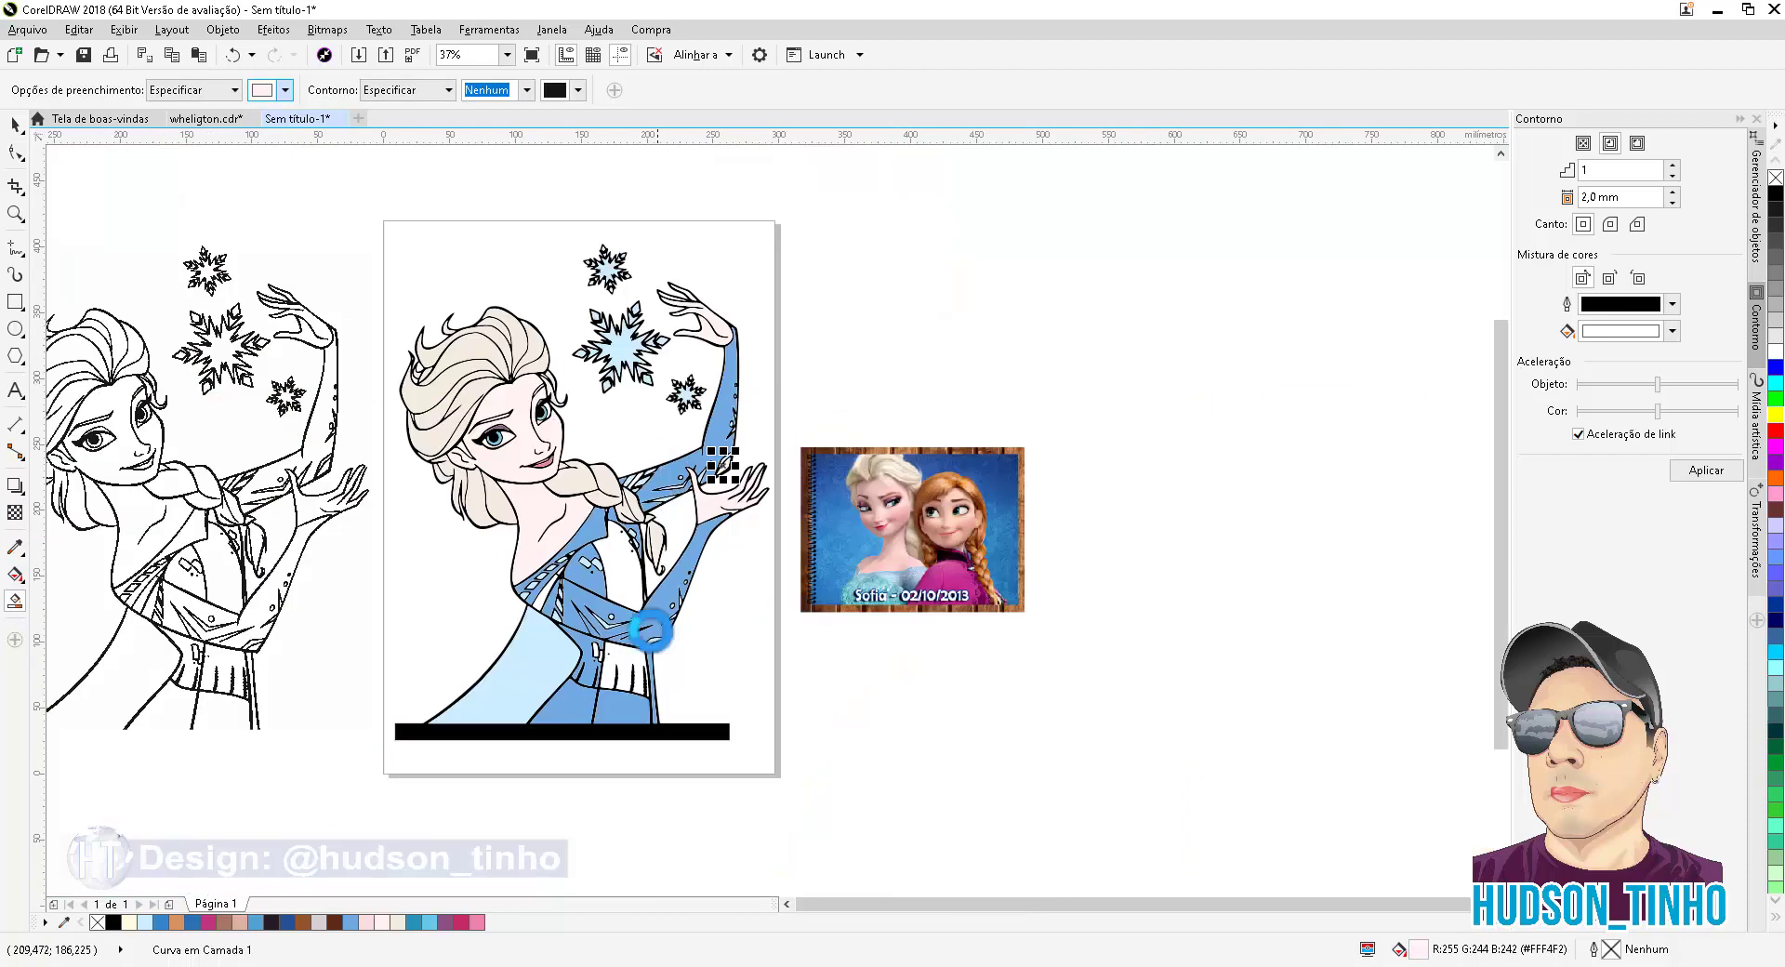
{"action": "scroll", "coordinate": [651, 669], "scroll_direction": "up", "scroll_amount": 2}
{"action": "scroll", "coordinate": [420, 771], "scroll_direction": "down", "scroll_amount": 3}
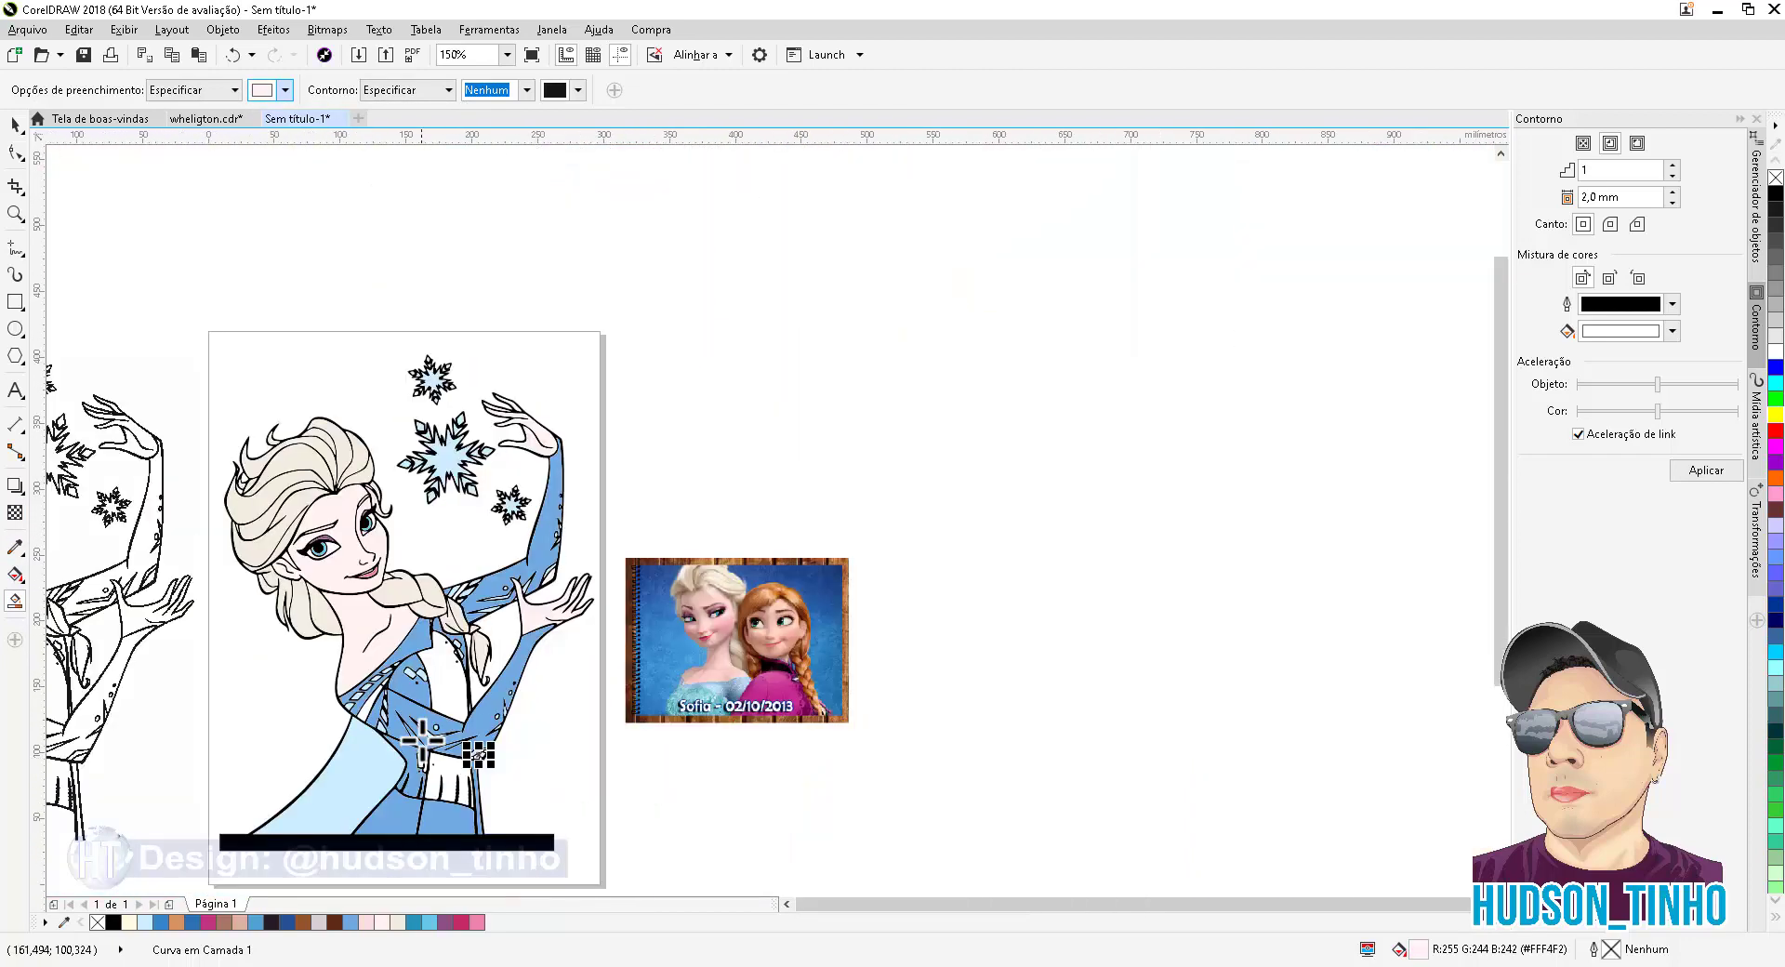
Pick the light blue #C9EEFF from the cape and smart-fill the dress's front panel and pleated waist
{"action": "scroll", "coordinate": [427, 750], "scroll_direction": "up", "scroll_amount": 2}
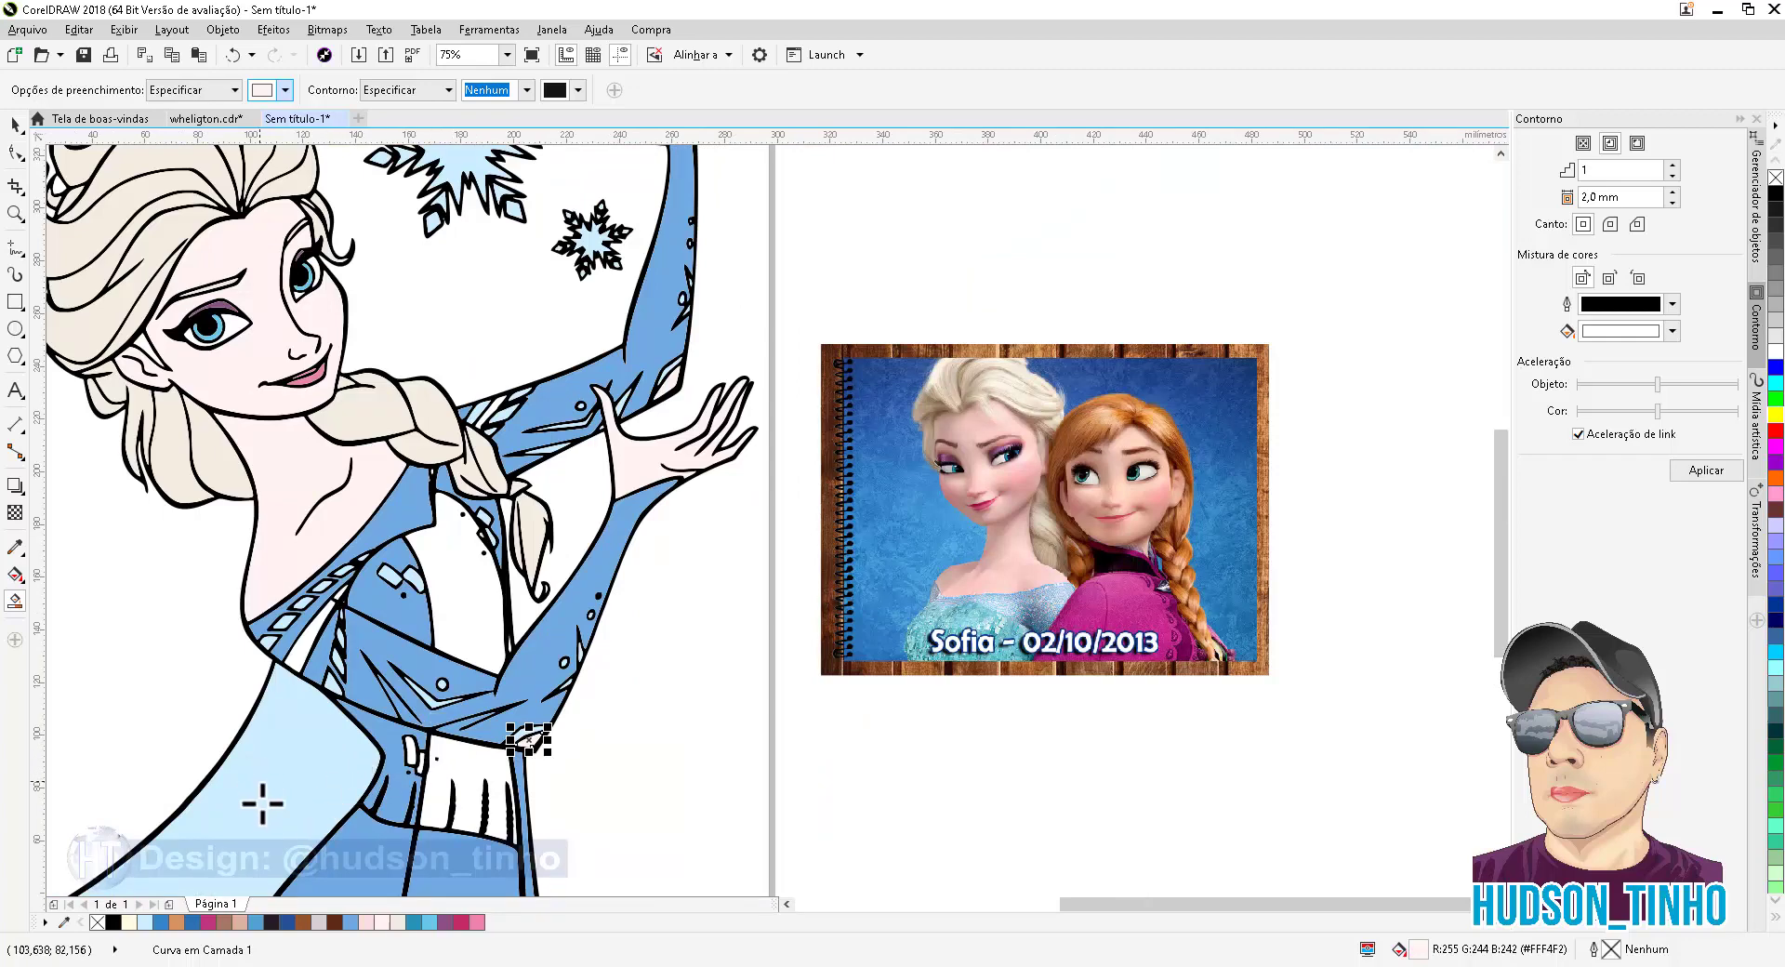
{"action": "left_click", "coordinate": [283, 90]}
{"action": "left_click", "coordinate": [326, 139]}
{"action": "left_click", "coordinate": [298, 747]}
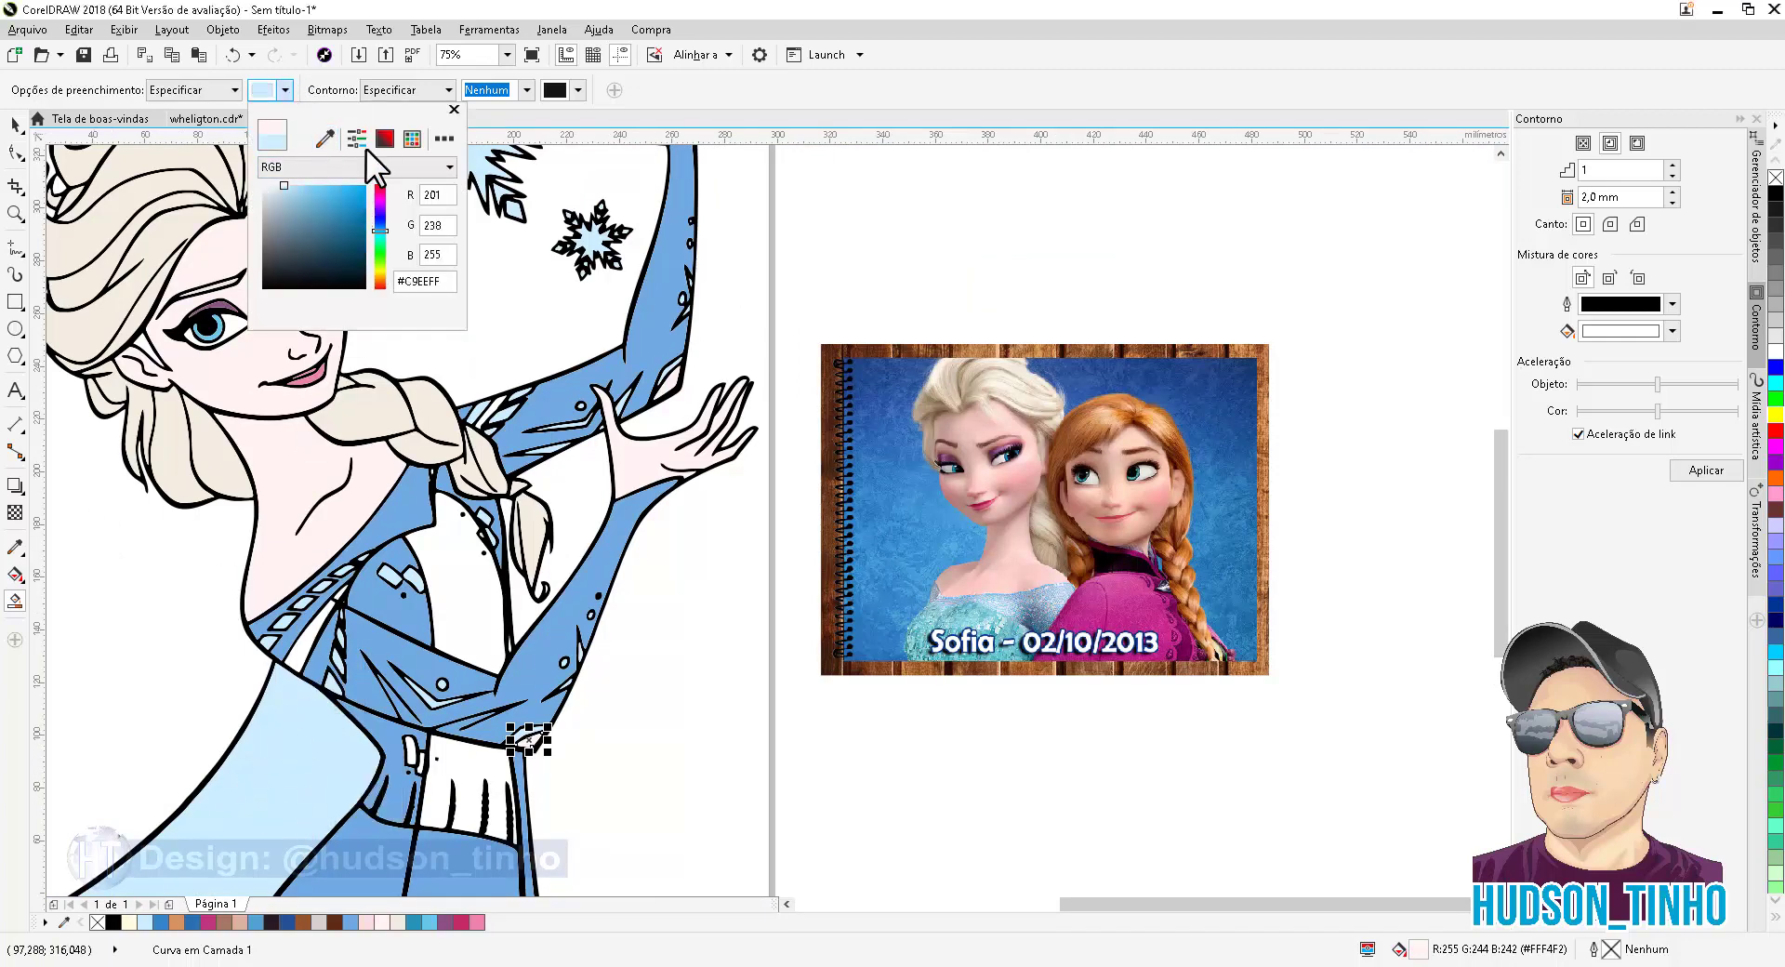
{"action": "left_click", "coordinate": [454, 109]}
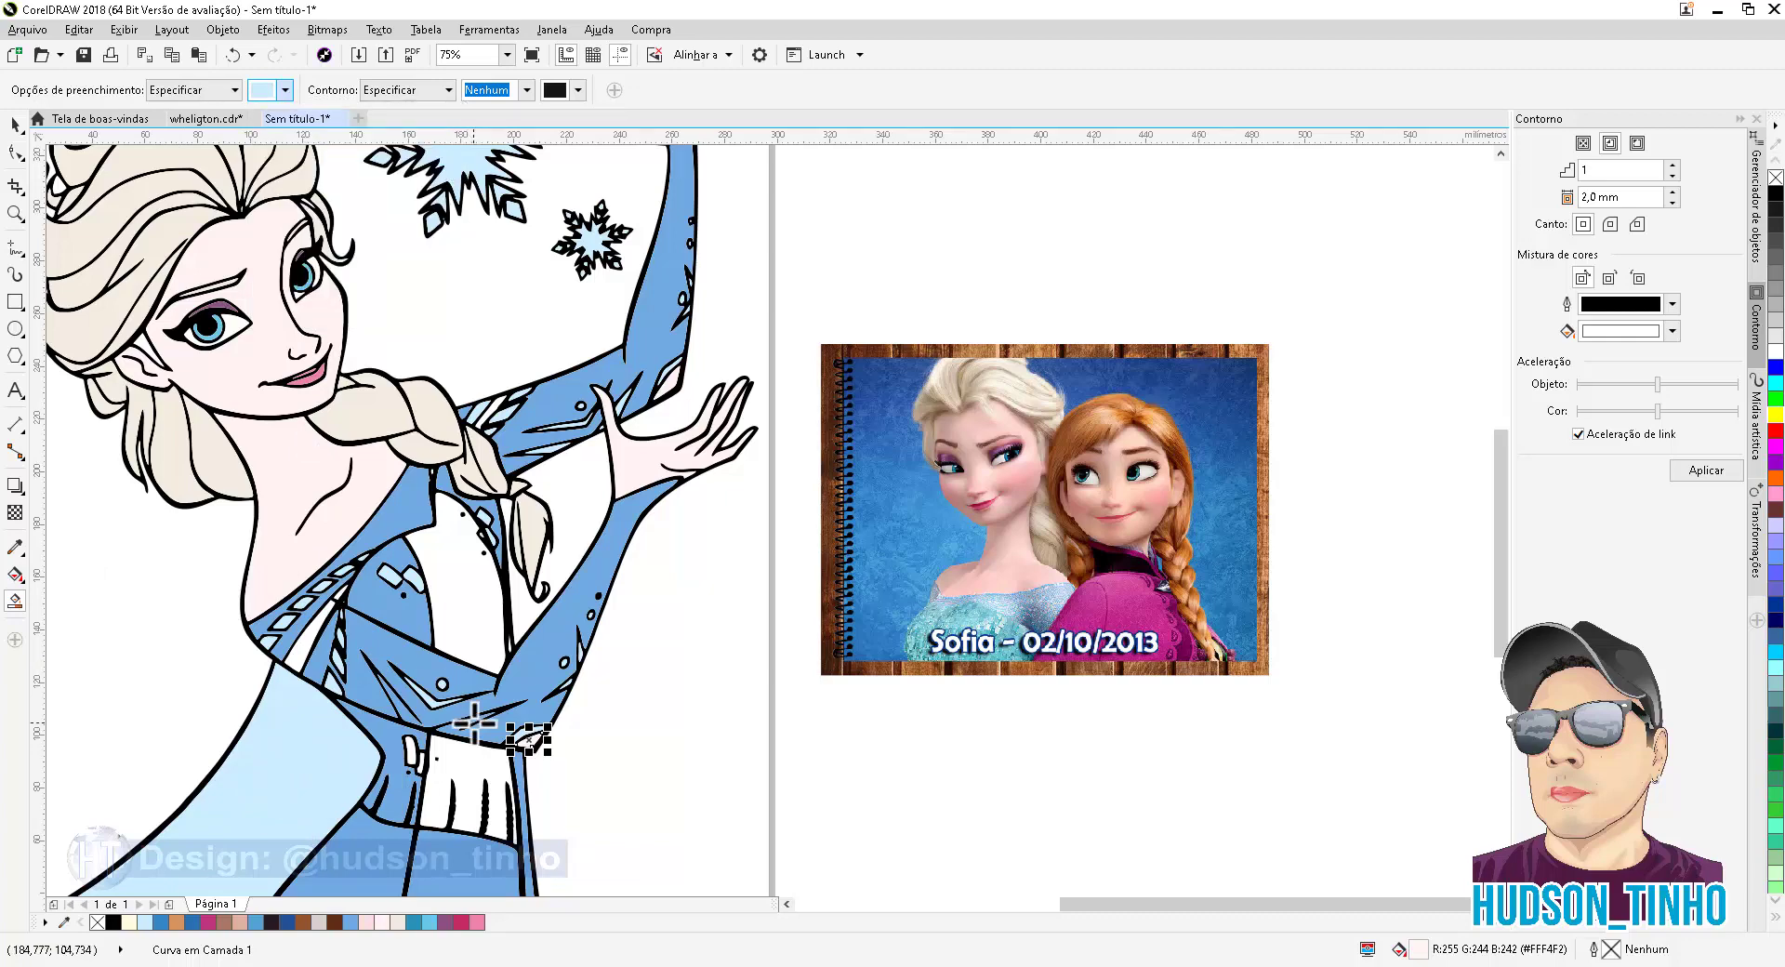
{"action": "left_click", "coordinate": [466, 604]}
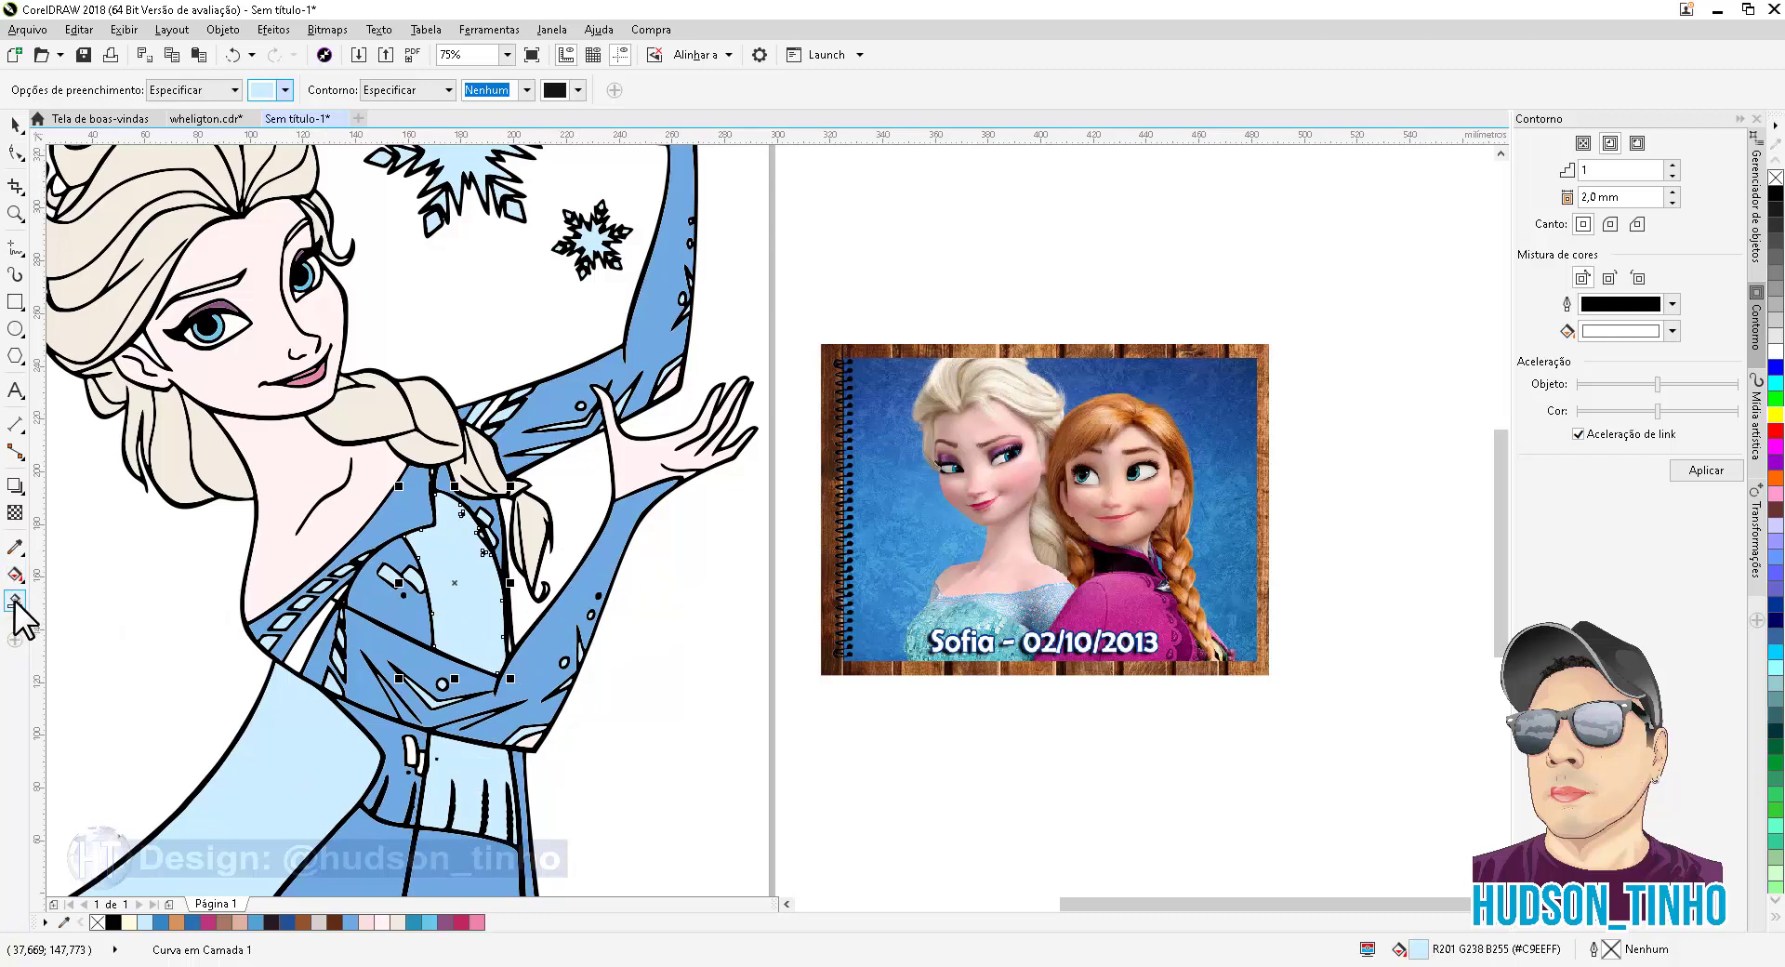
Pick the skin color #FFF4F2 from the shoulder and smart-fill the narrow gaps between the dress's shoulder bands
{"action": "left_click", "coordinate": [285, 89]}
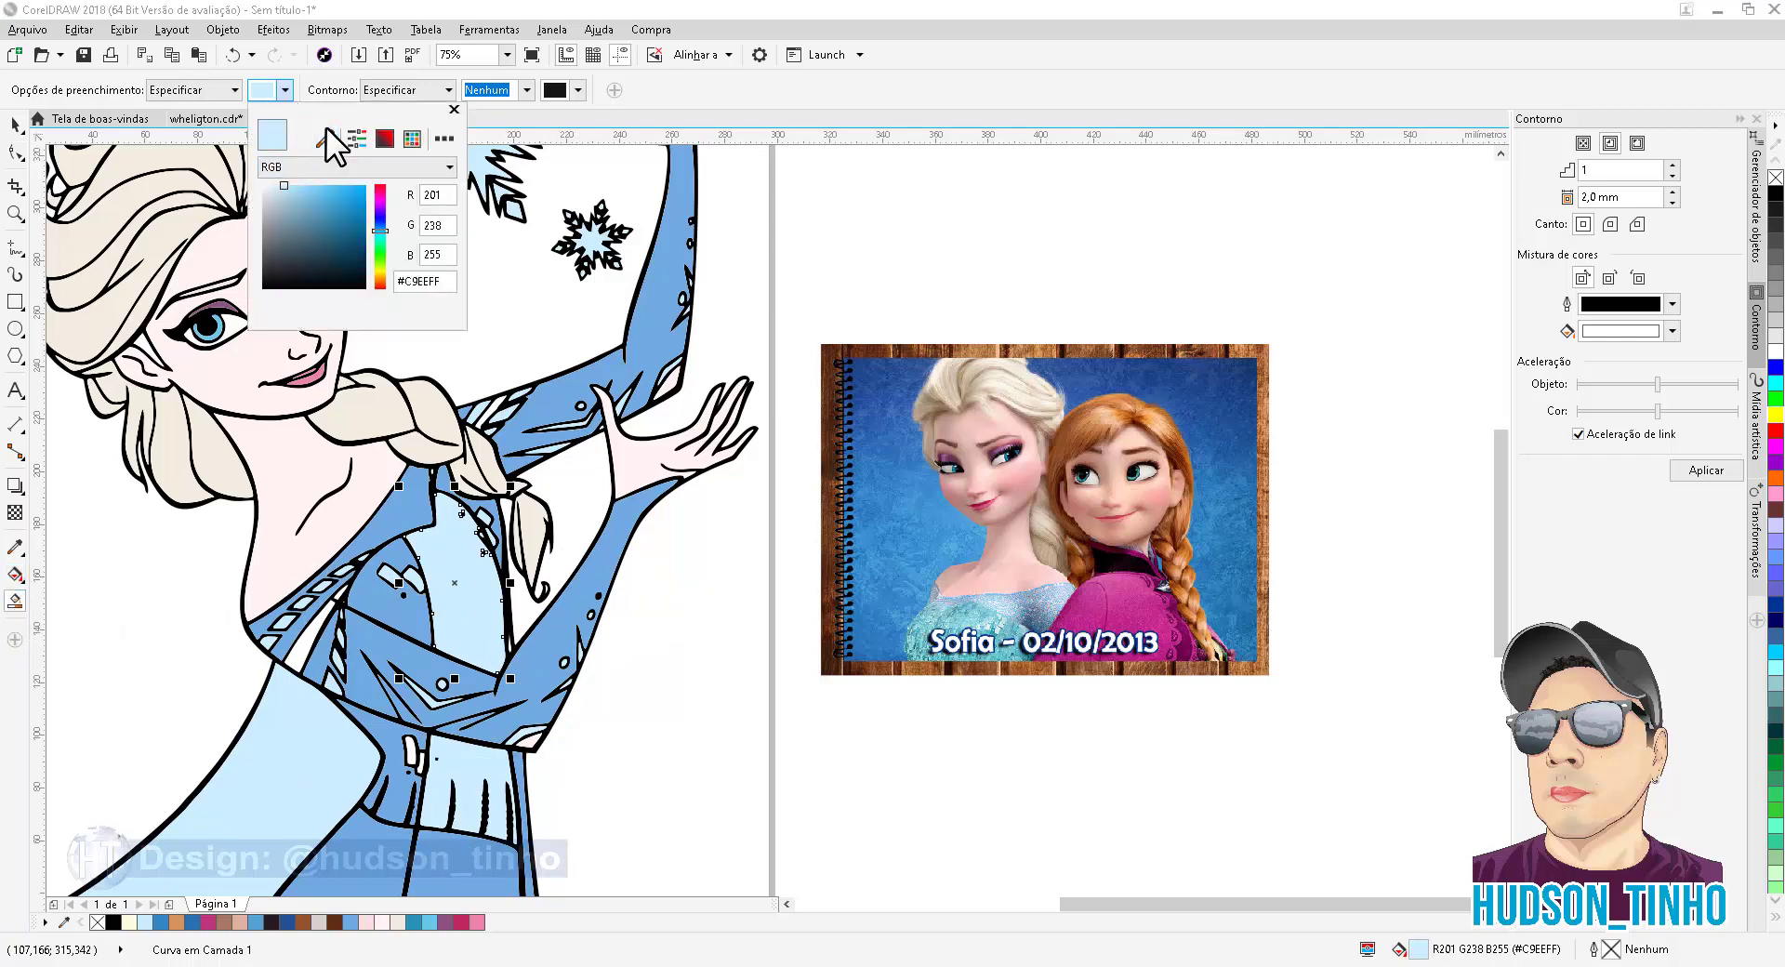
{"action": "left_click", "coordinate": [324, 137]}
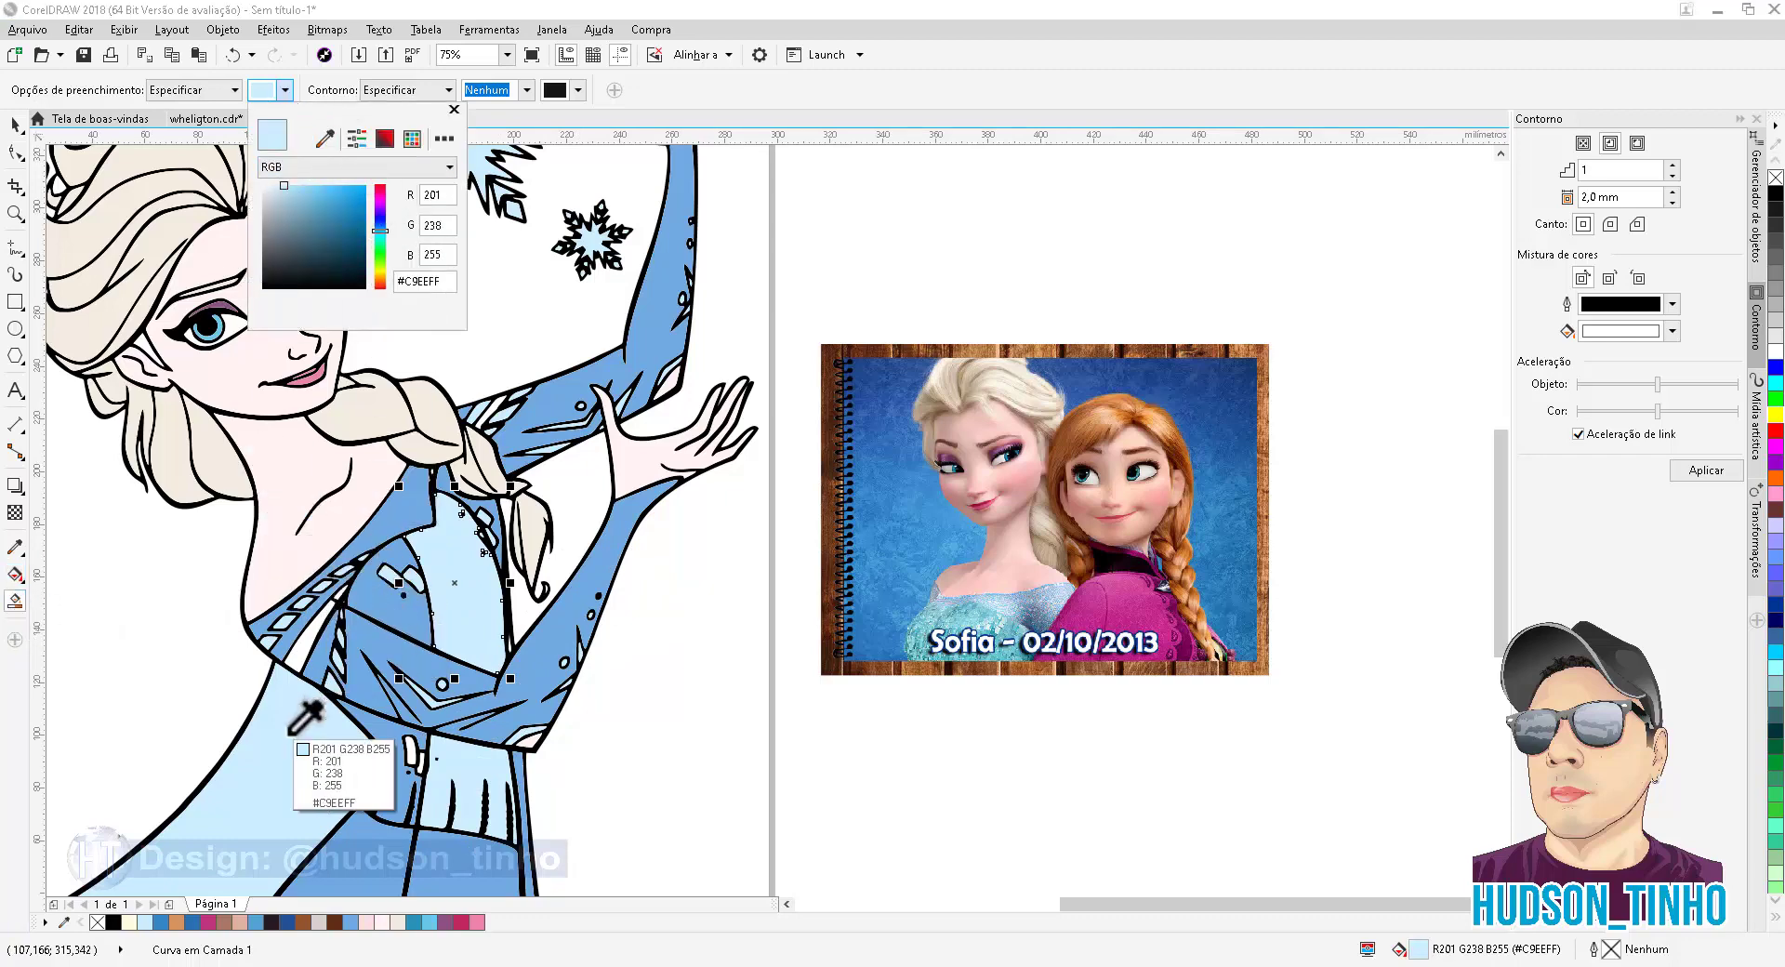
{"action": "left_click", "coordinate": [281, 585]}
{"action": "left_click", "coordinate": [454, 110]}
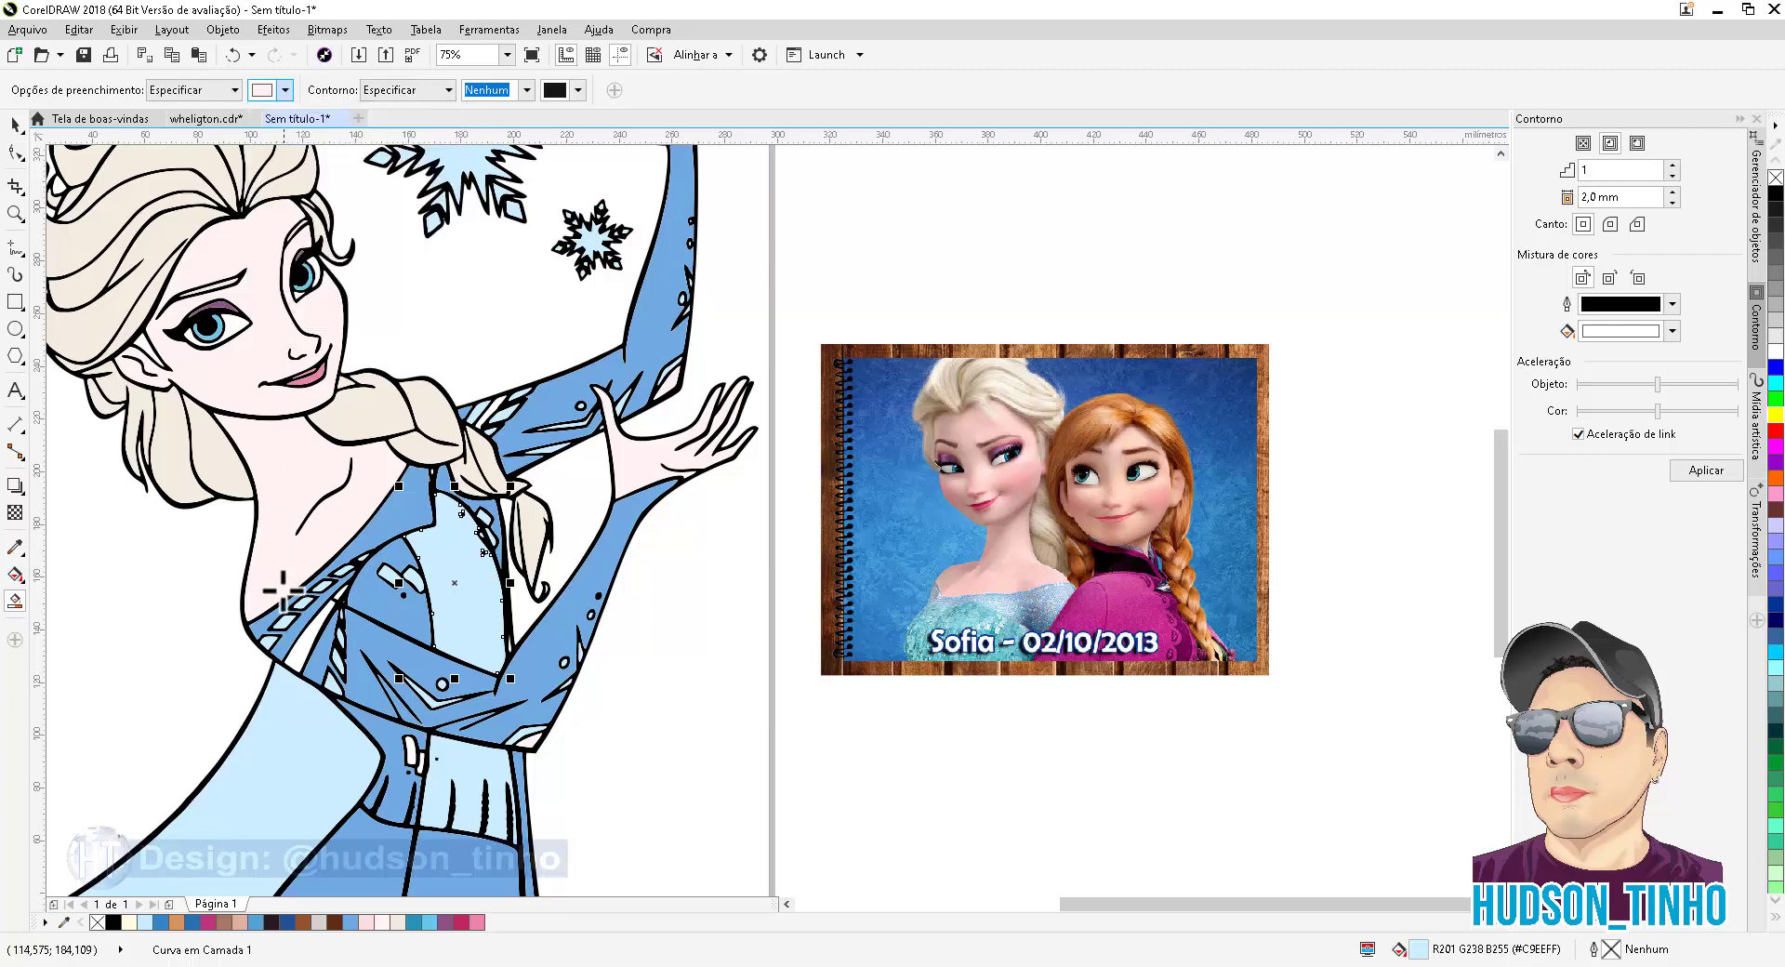
{"action": "scroll", "coordinate": [288, 600], "scroll_direction": "up", "scroll_amount": 4}
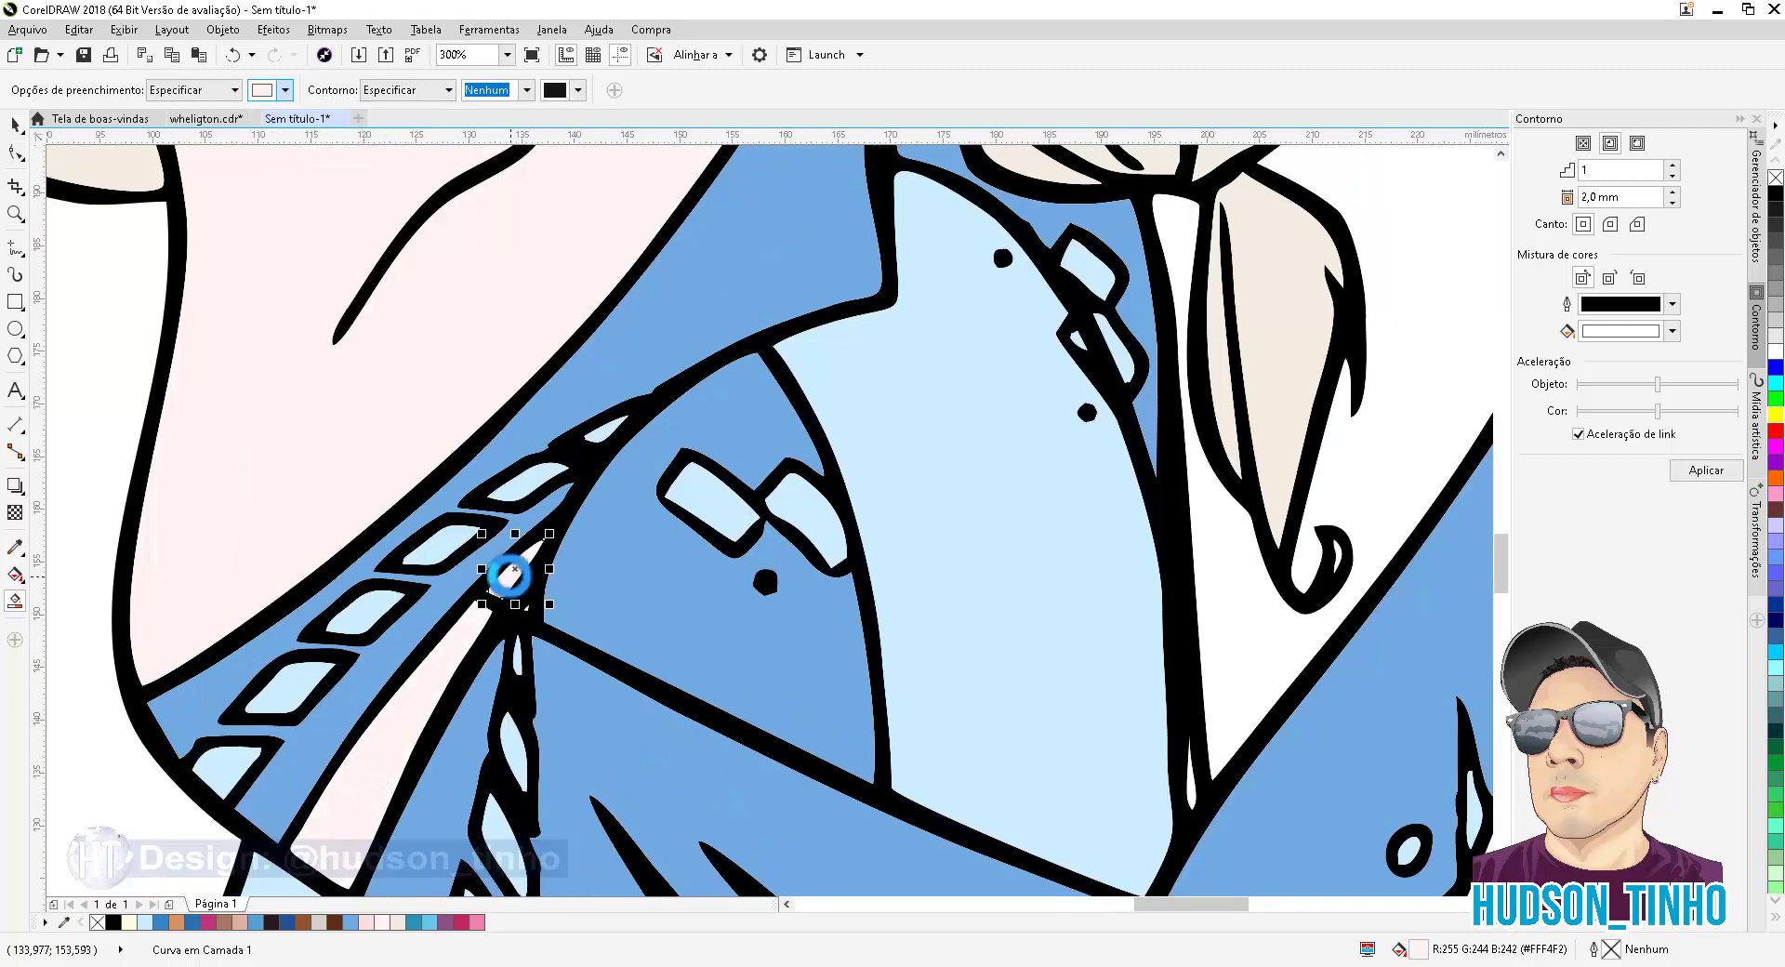
{"action": "scroll", "coordinate": [512, 558], "scroll_direction": "down", "scroll_amount": 4}
{"action": "scroll", "coordinate": [634, 421], "scroll_direction": "down", "scroll_amount": 1}
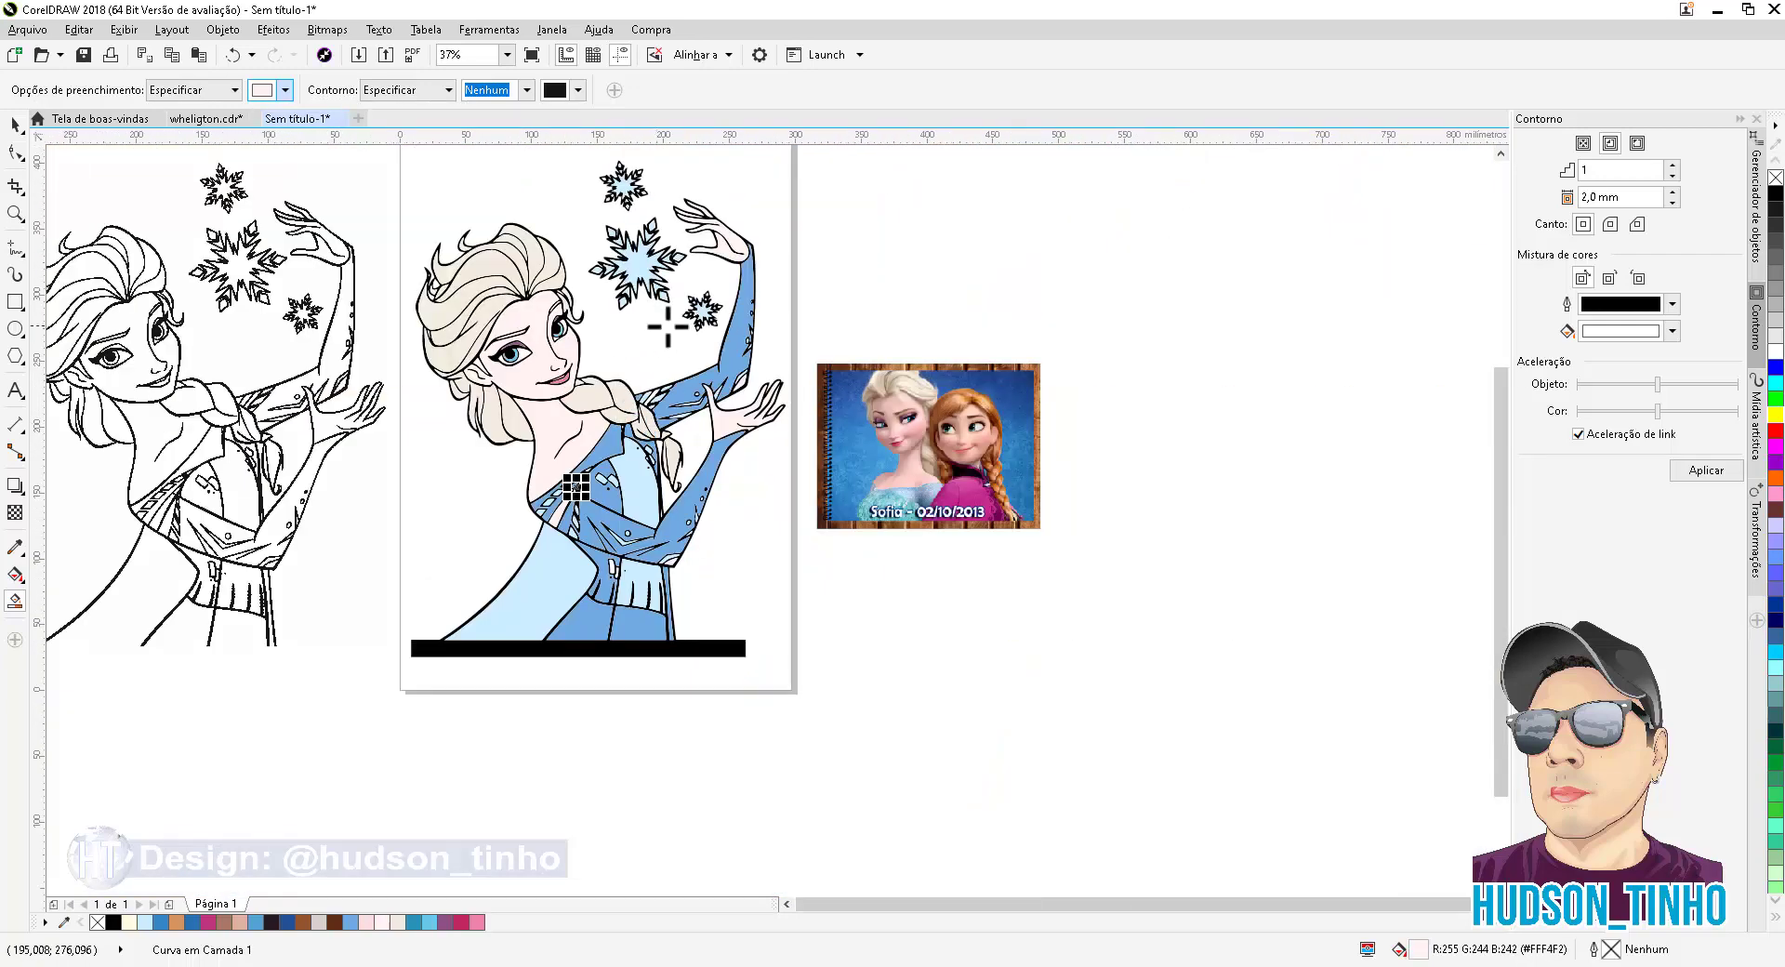
{"action": "scroll", "coordinate": [617, 413], "scroll_direction": "up", "scroll_amount": 3}
{"action": "scroll", "coordinate": [849, 320], "scroll_direction": "down", "scroll_amount": 4}
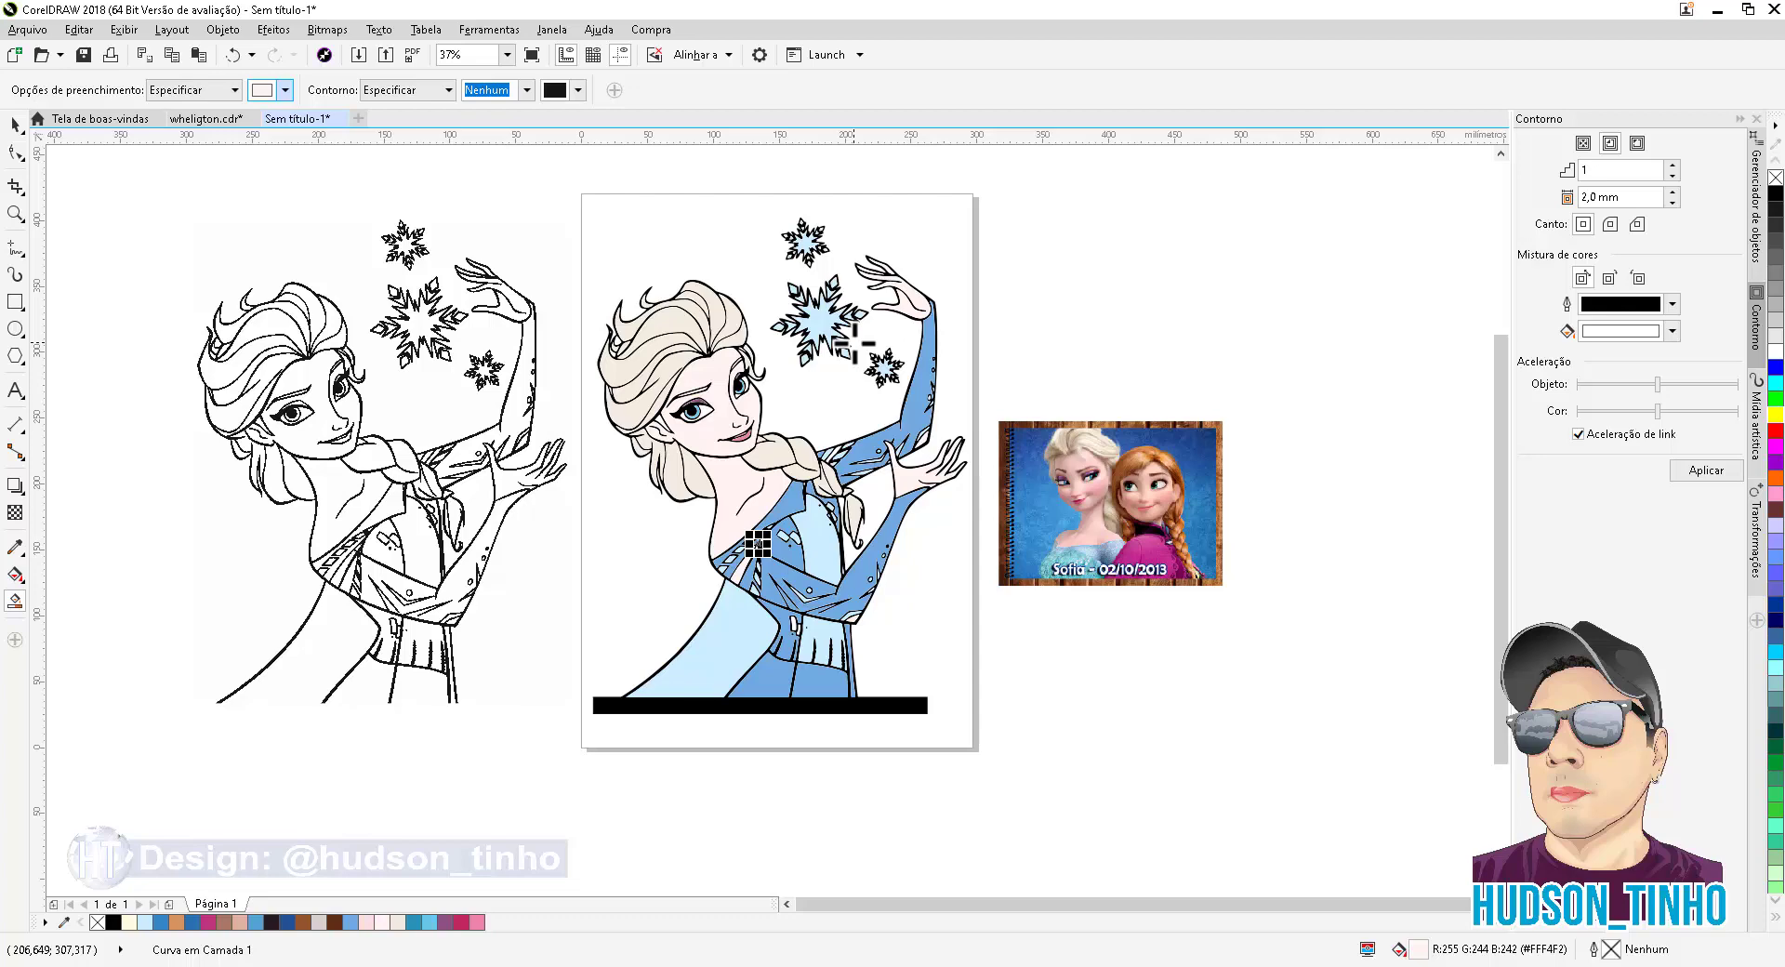
Delete the reference picture beside the page and the black rectangle below the colored drawing
{"action": "left_click", "coordinate": [14, 124]}
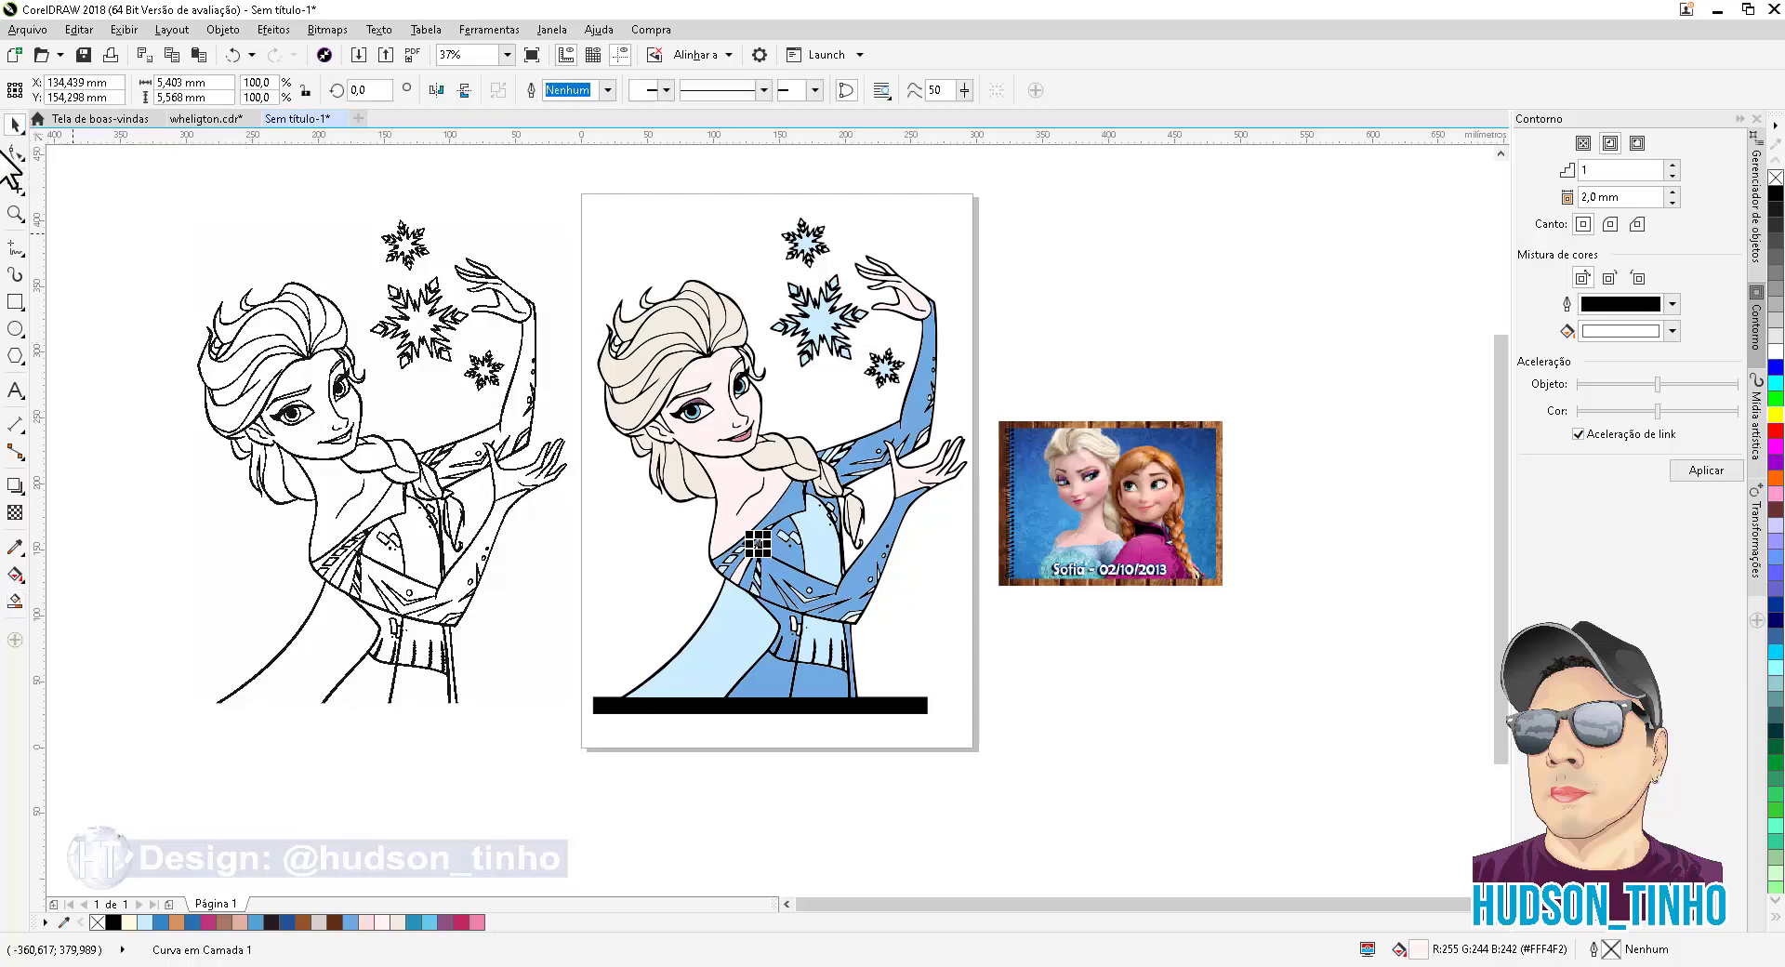
{"action": "left_click", "coordinate": [351, 450]}
{"action": "left_click", "coordinate": [1013, 475]}
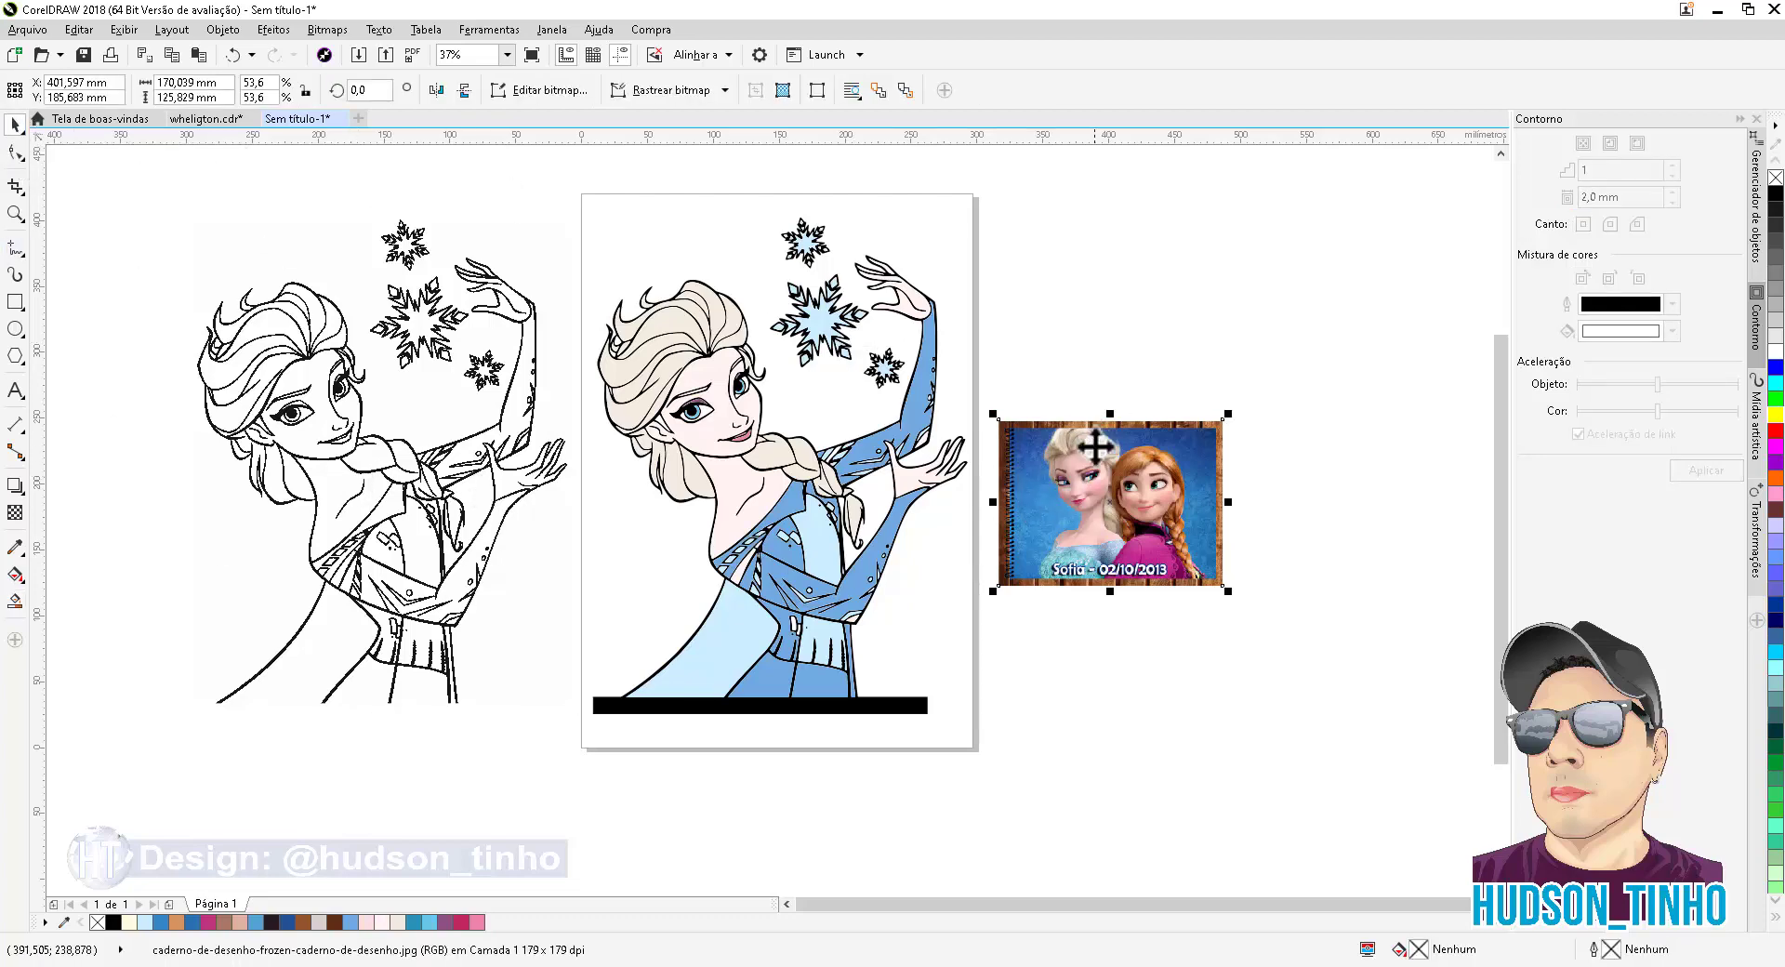
{"action": "left_click_drag", "start_coordinate": [1095, 447], "coordinate": [1088, 402]}
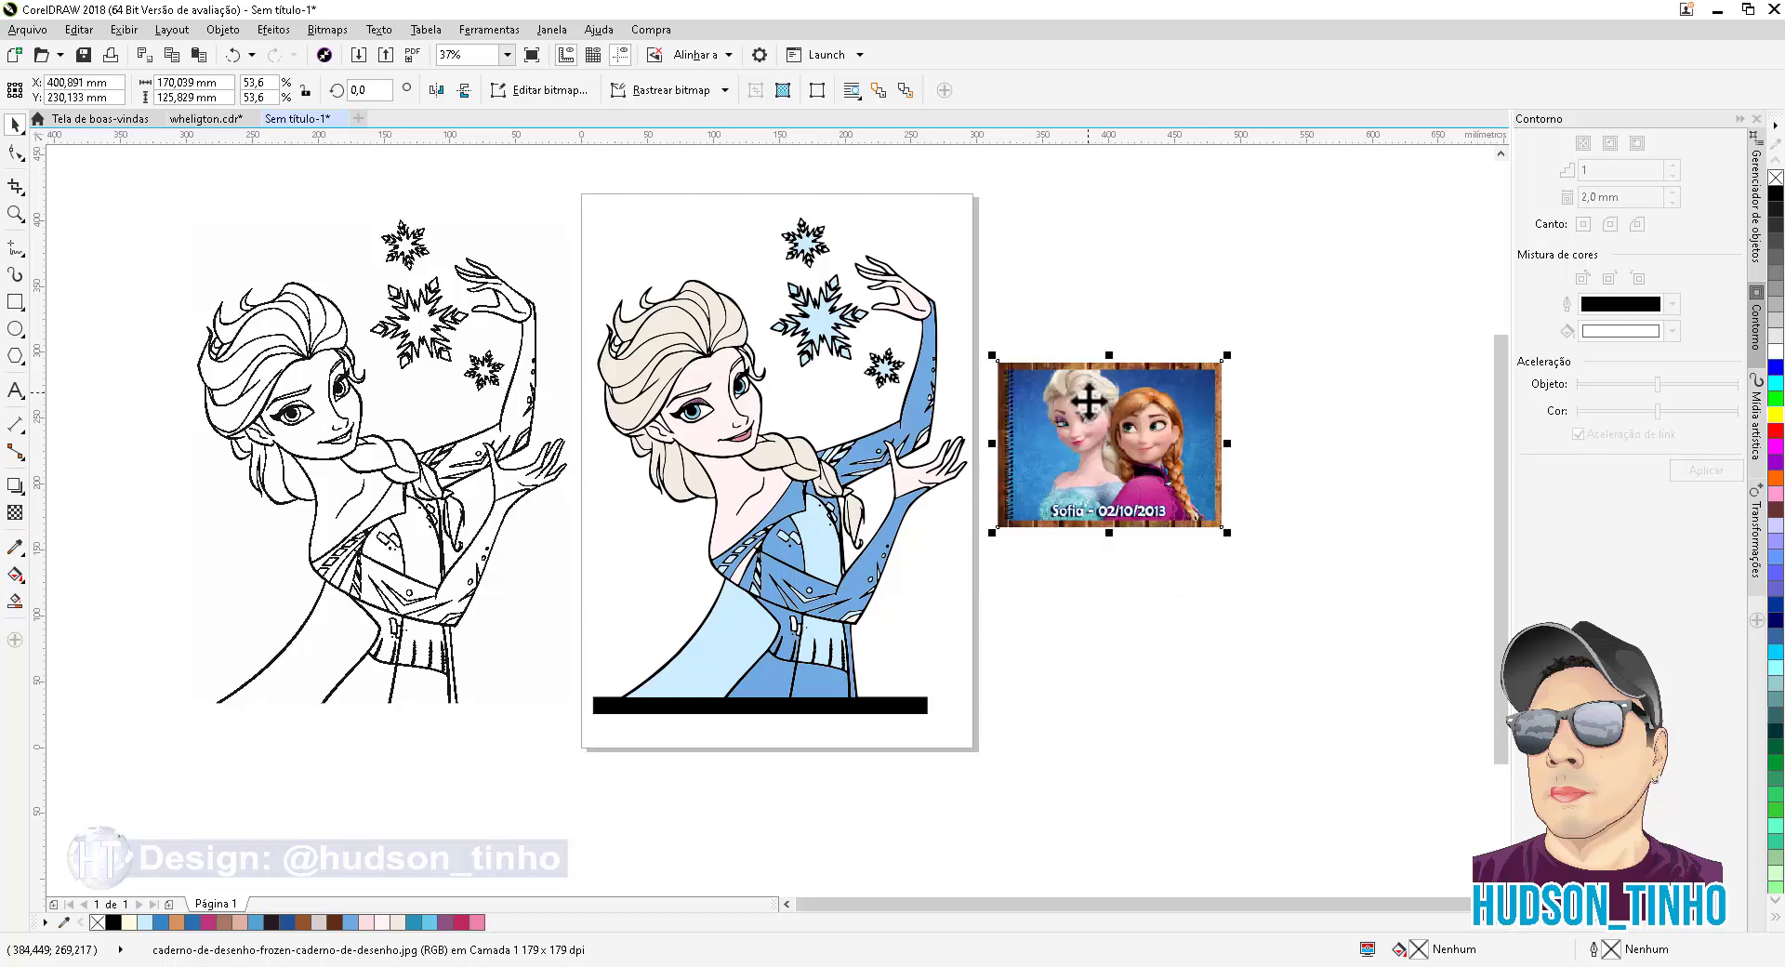
{"action": "key", "text": "Delete"}
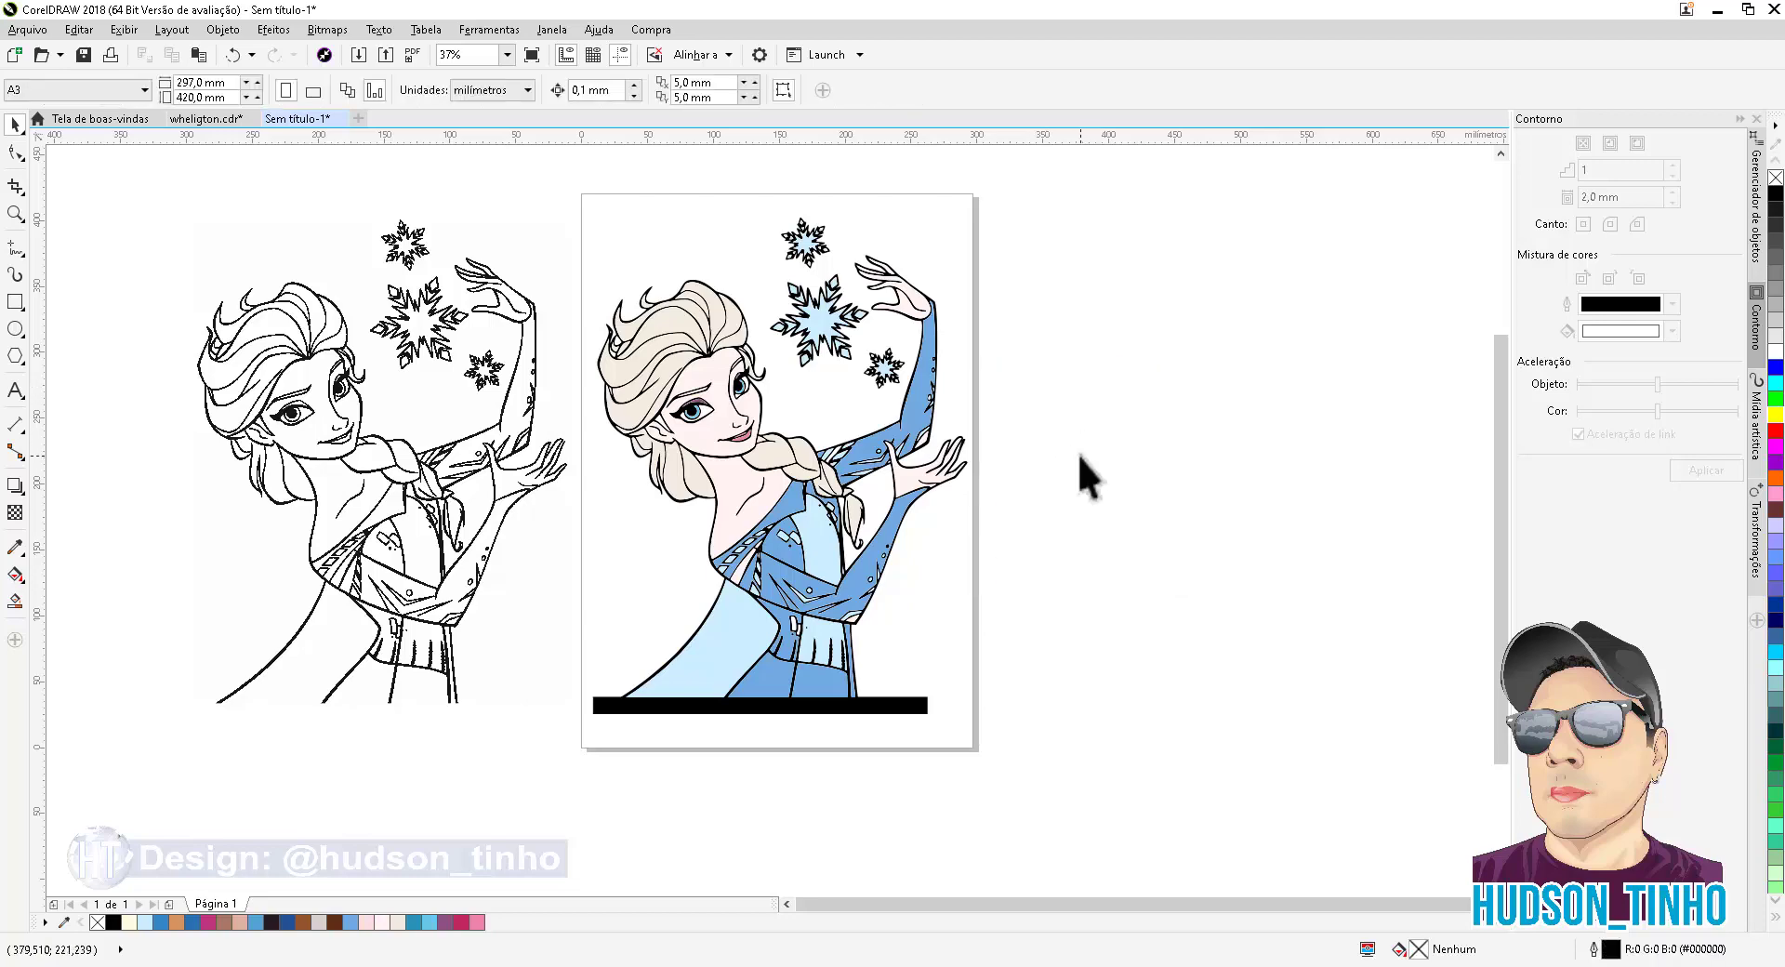
{"action": "left_click_drag", "start_coordinate": [790, 705], "coordinate": [822, 811]}
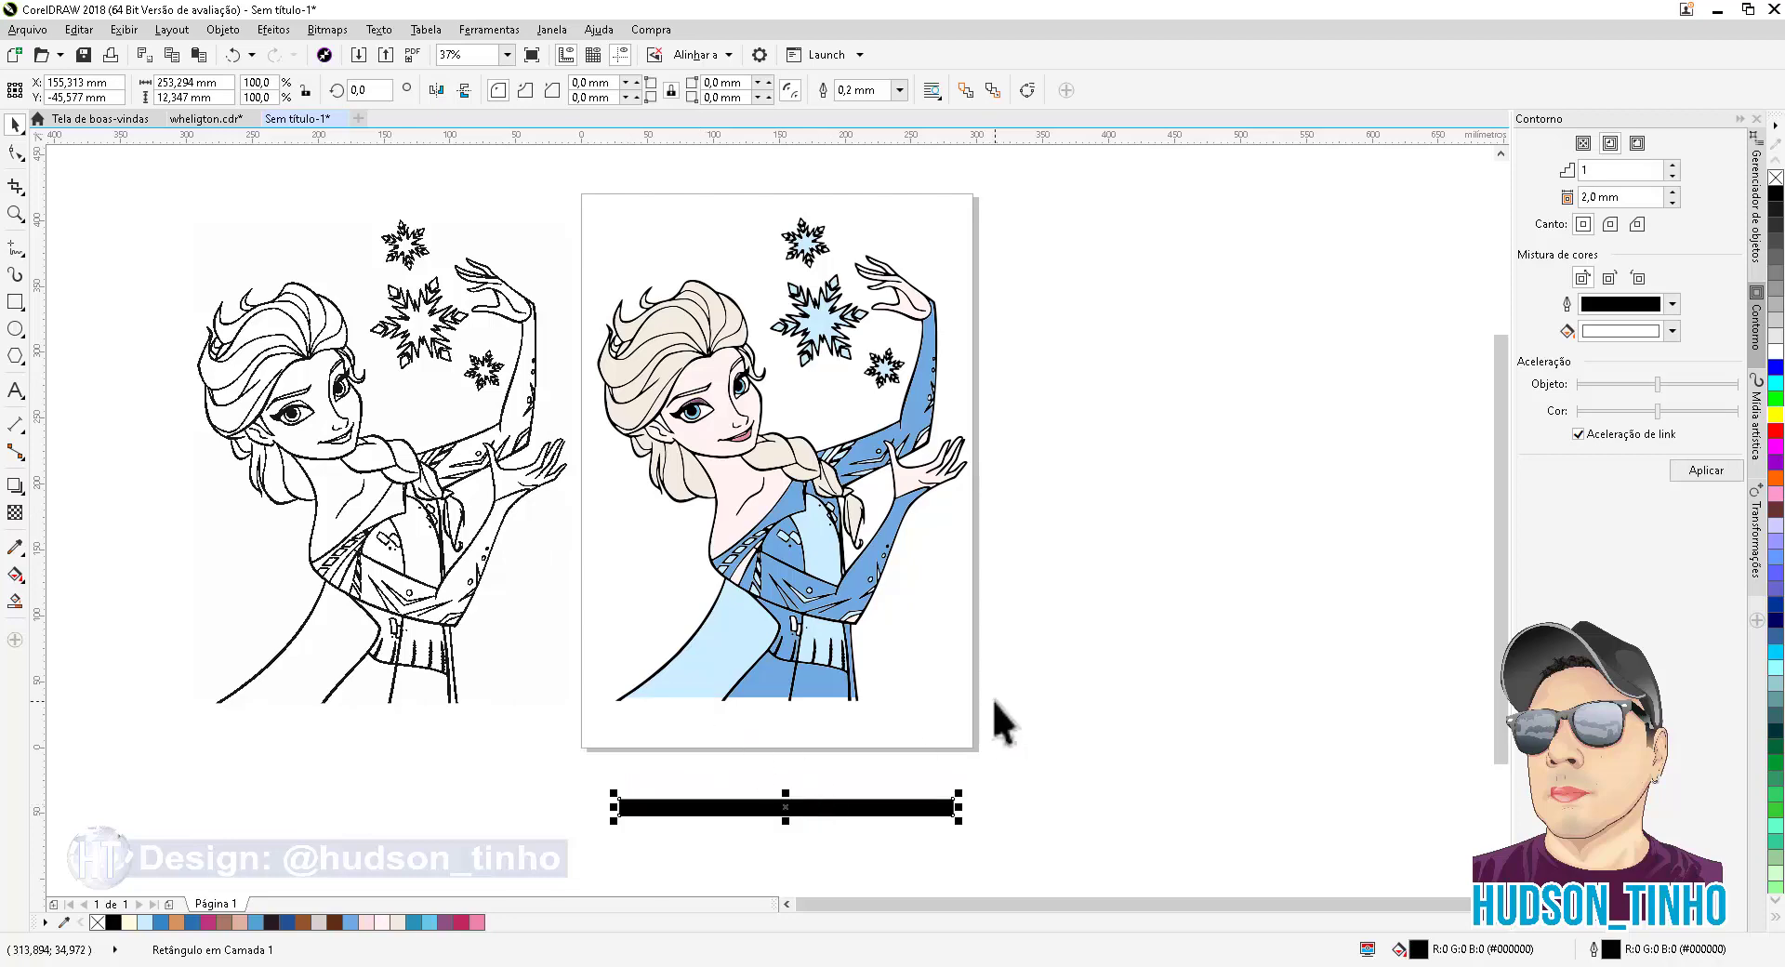
{"action": "key", "text": "Delete"}
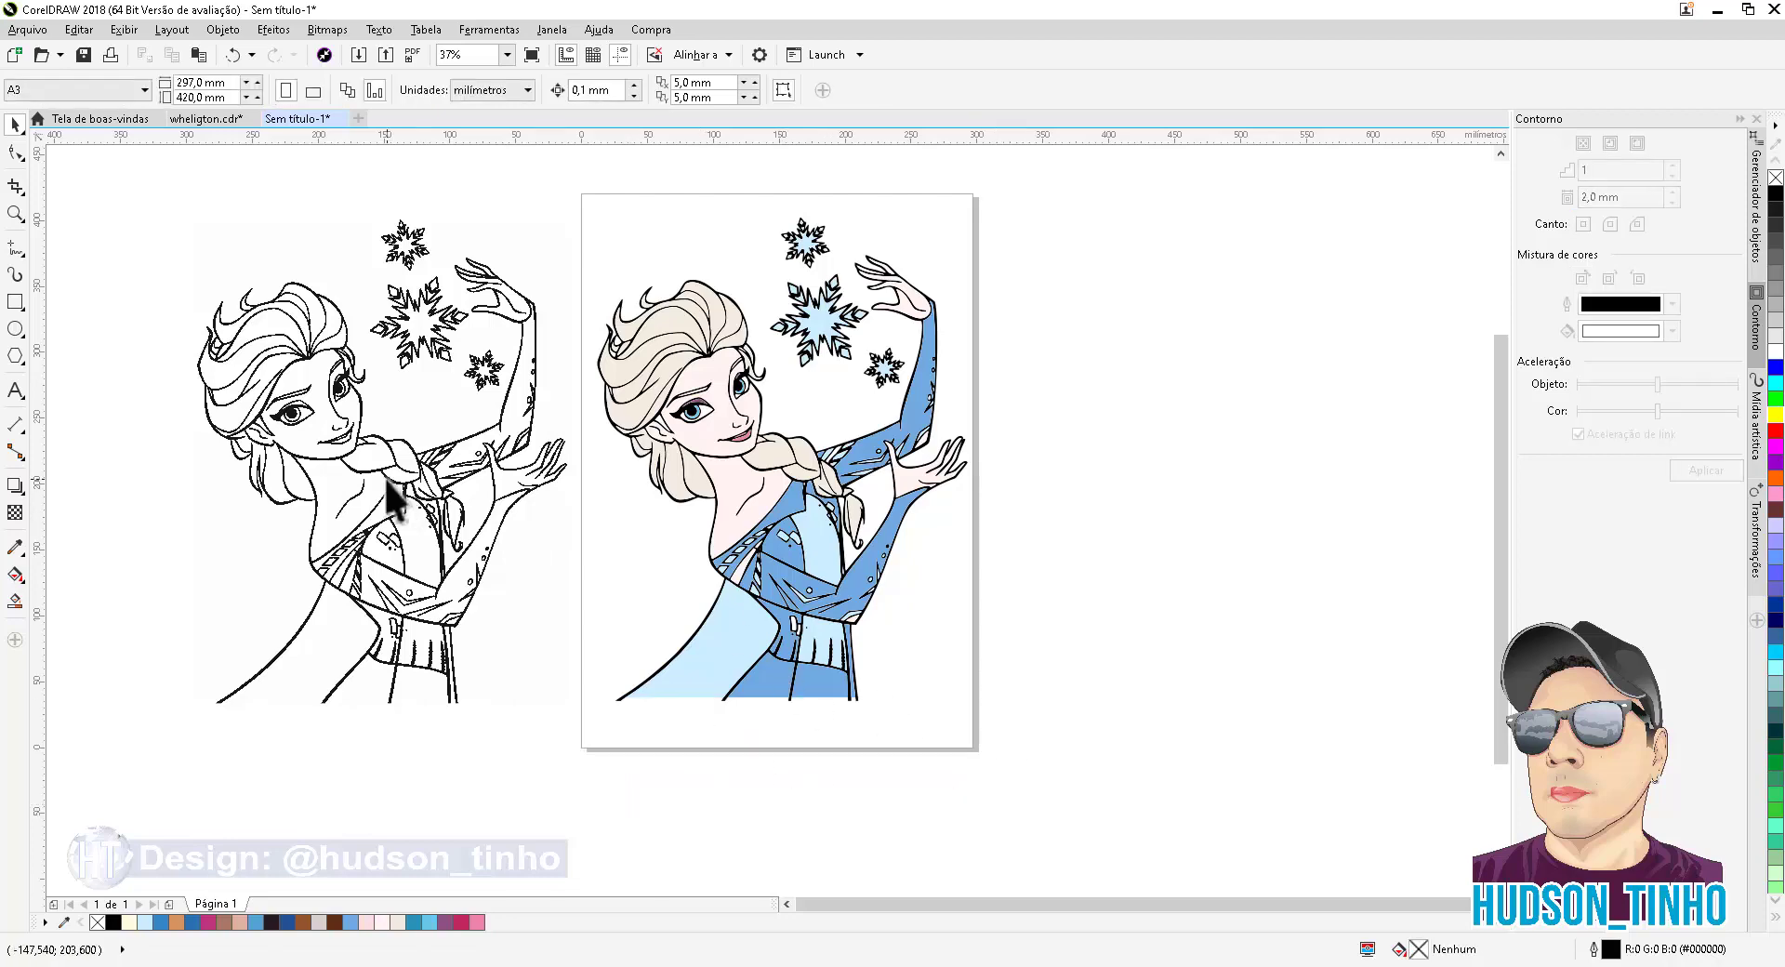
{"action": "scroll", "coordinate": [383, 477], "scroll_direction": "up", "scroll_amount": 1}
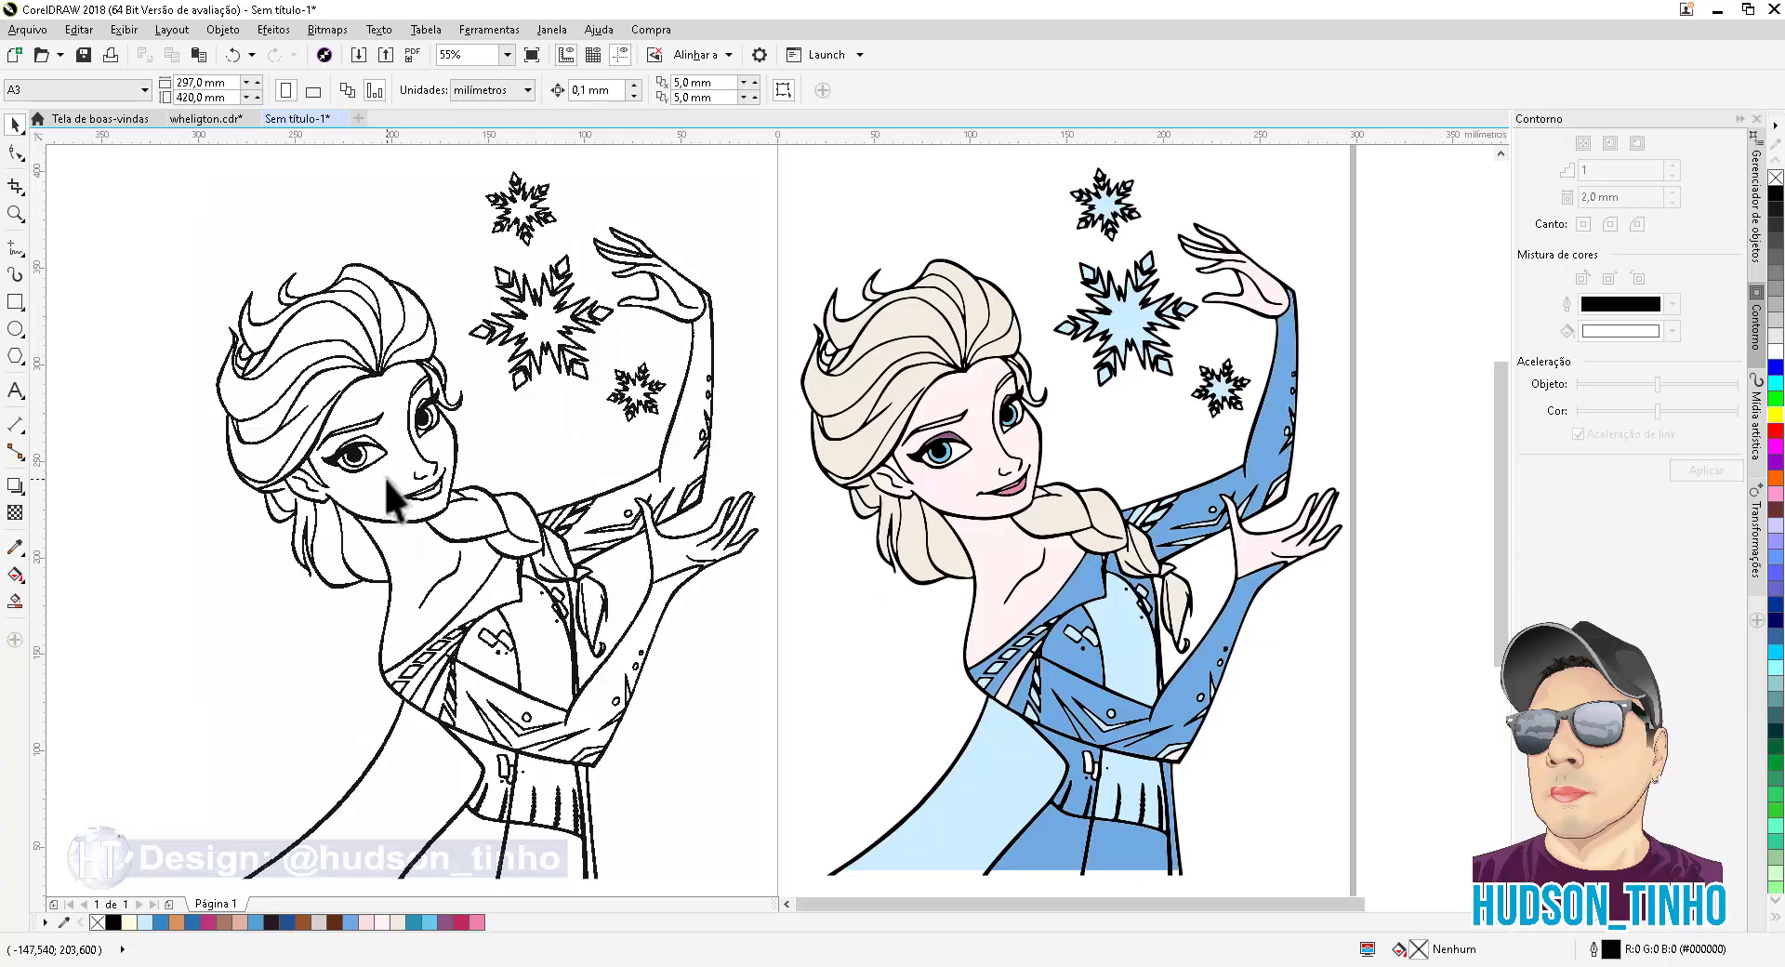